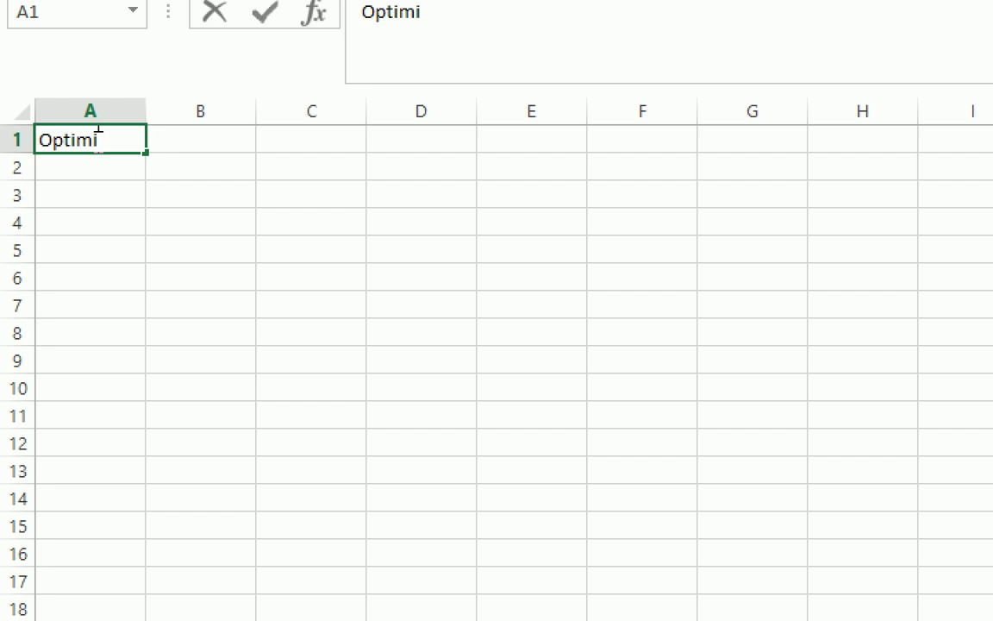
- Enter the title "Optimisation de la marge bénificière d'un commerçant" in cell A1
{"action": "type", "text": "n"}
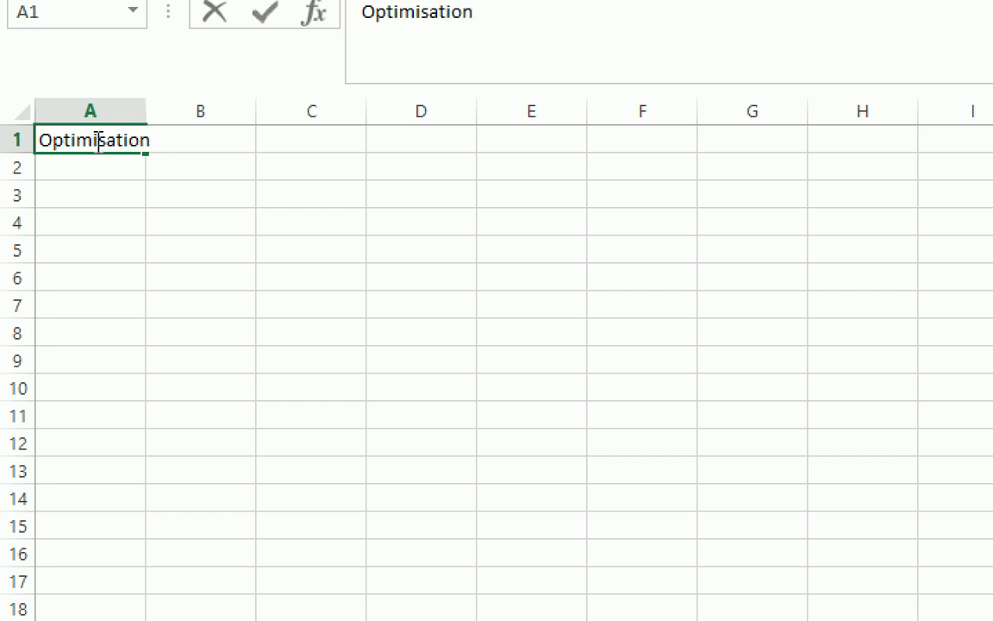
{"action": "type", "text": " de la marge "}
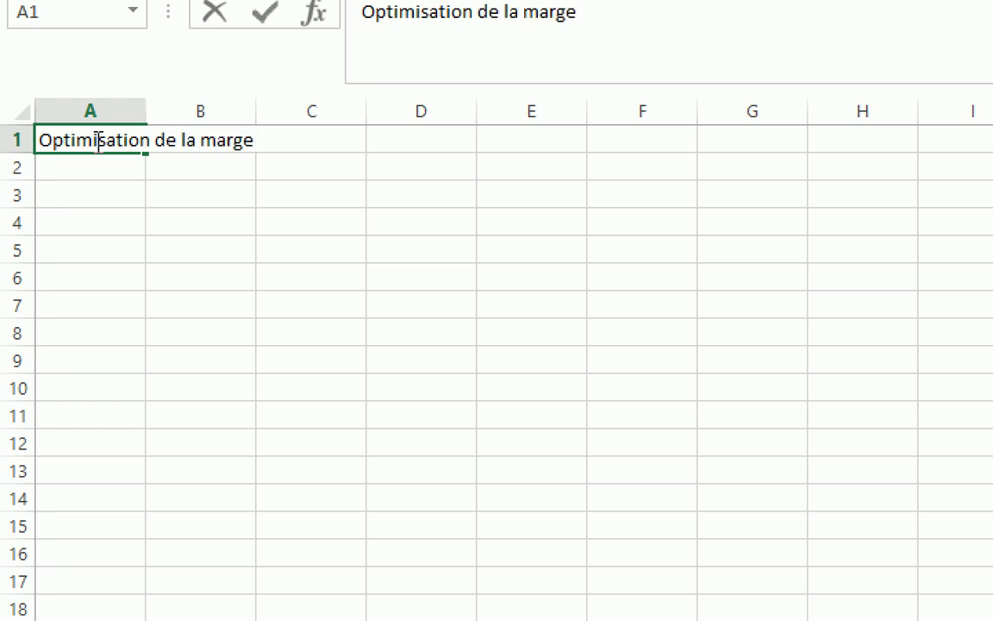
{"action": "type", "text": "bén"}
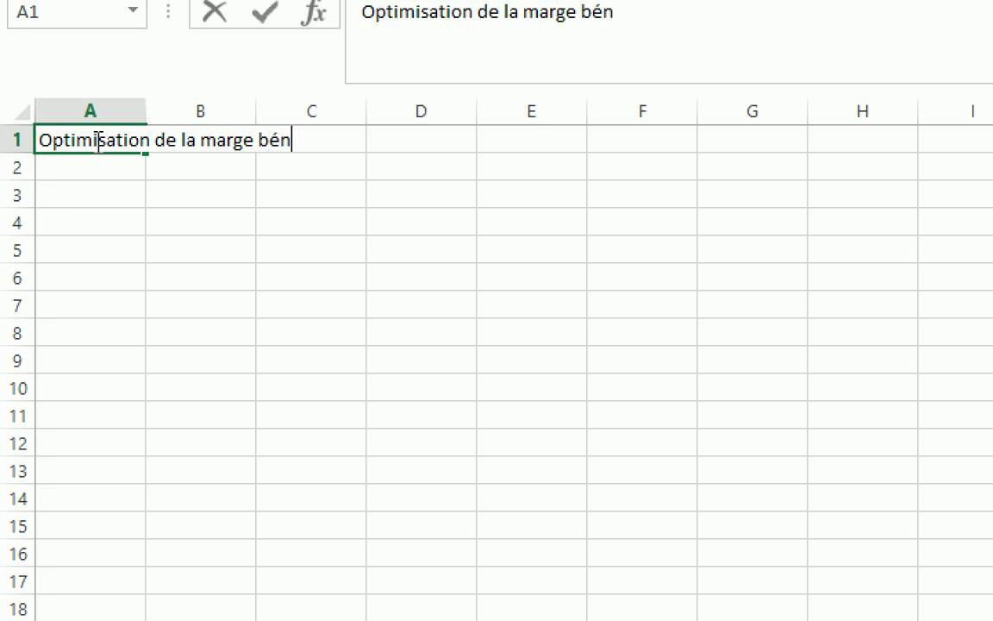
{"action": "type", "text": "ifiaicre"}
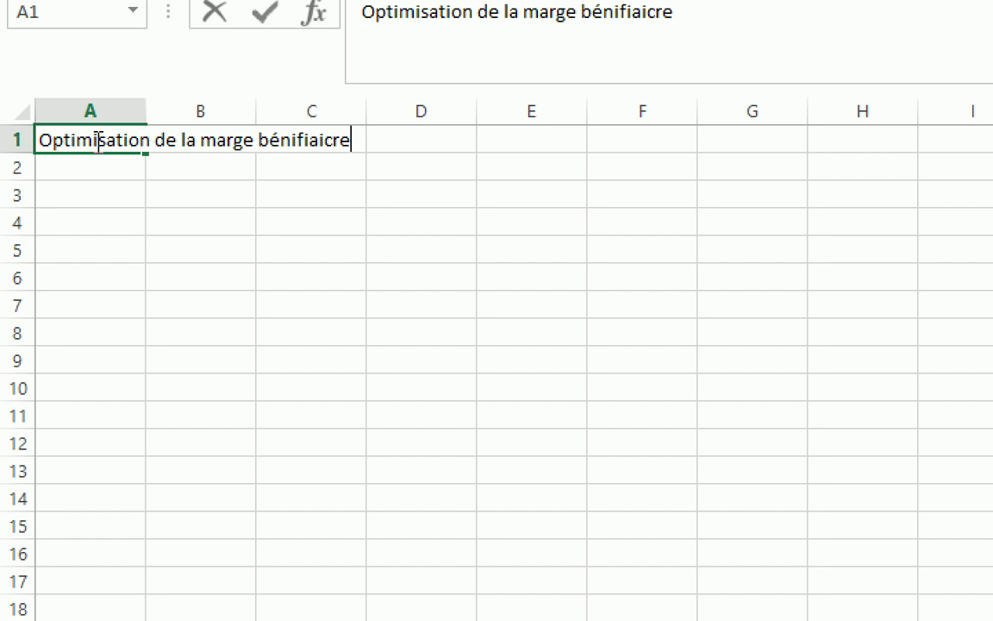
{"action": "key", "text": "BackSpace"}
{"action": "key", "text": "BackSpace"}
{"action": "key", "text": "BackSpace"}
{"action": "key", "text": "BackSpace"}
{"action": "key", "text": "BackSpace"}
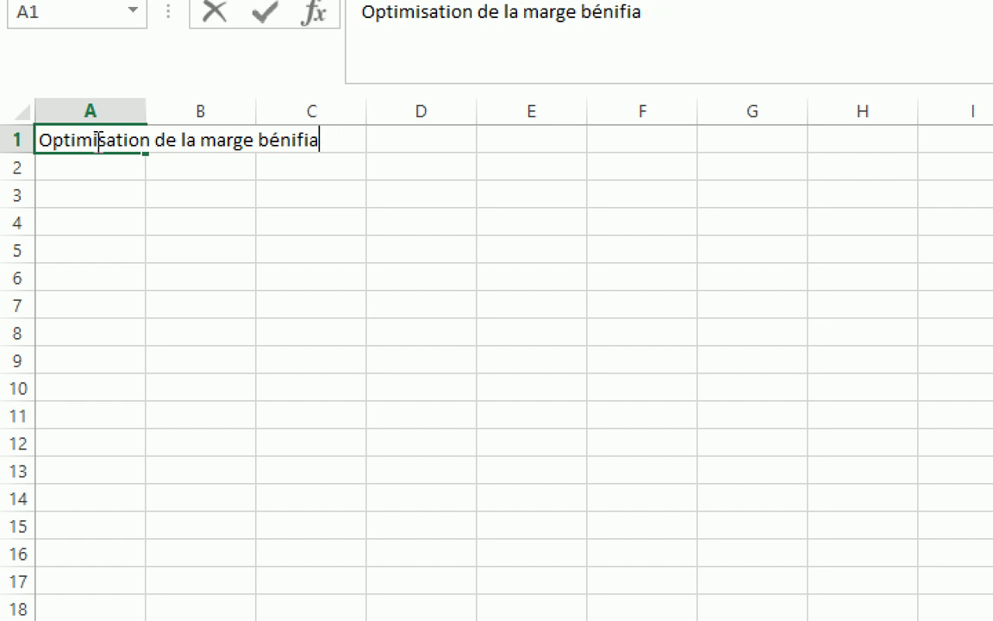
{"action": "type", "text": "cière"}
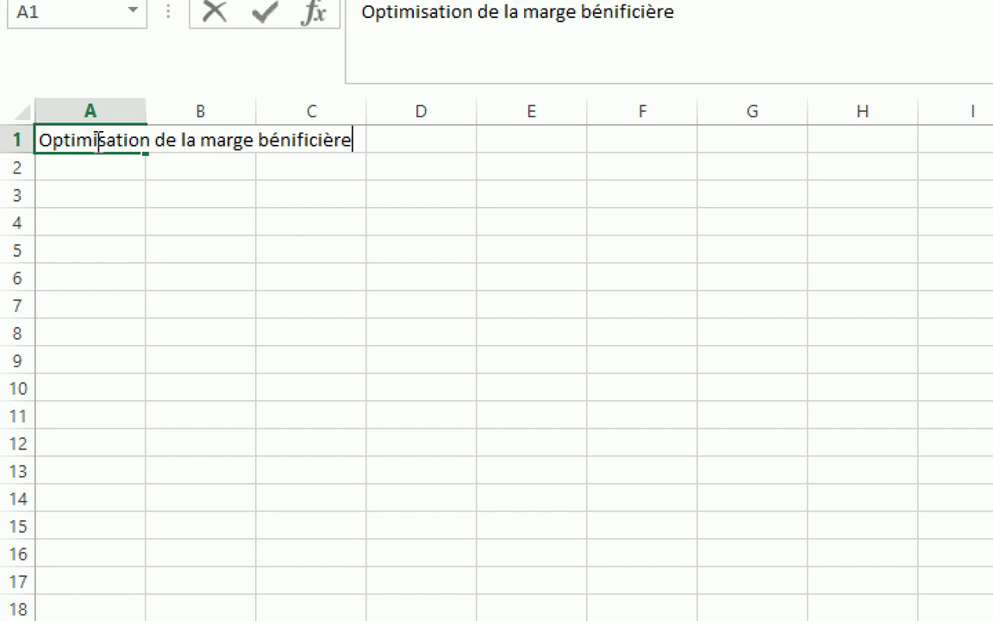
{"action": "type", "text": " d'un co"}
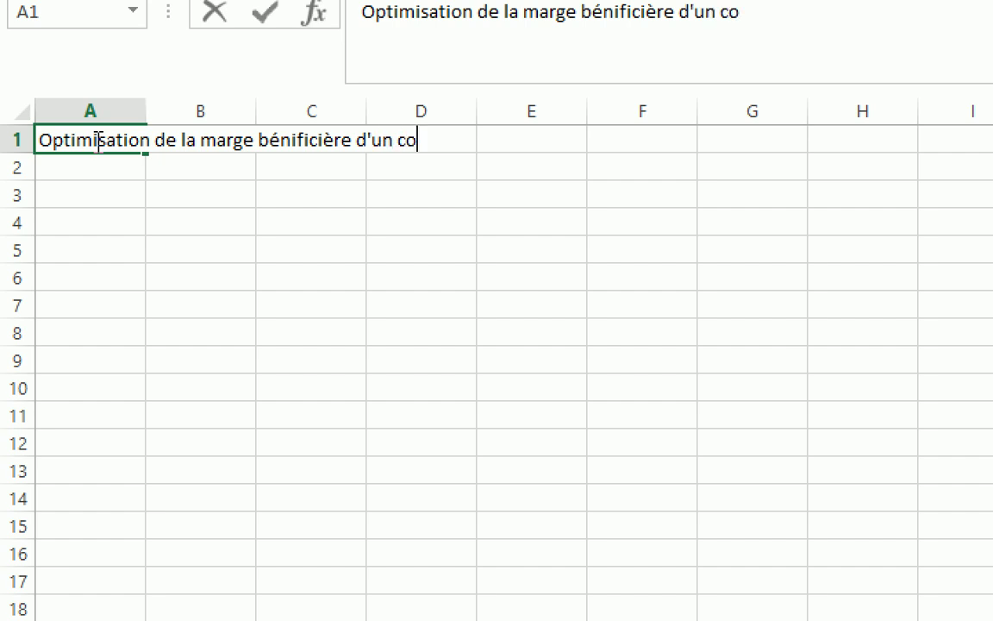
{"action": "type", "text": "mmerçant"}
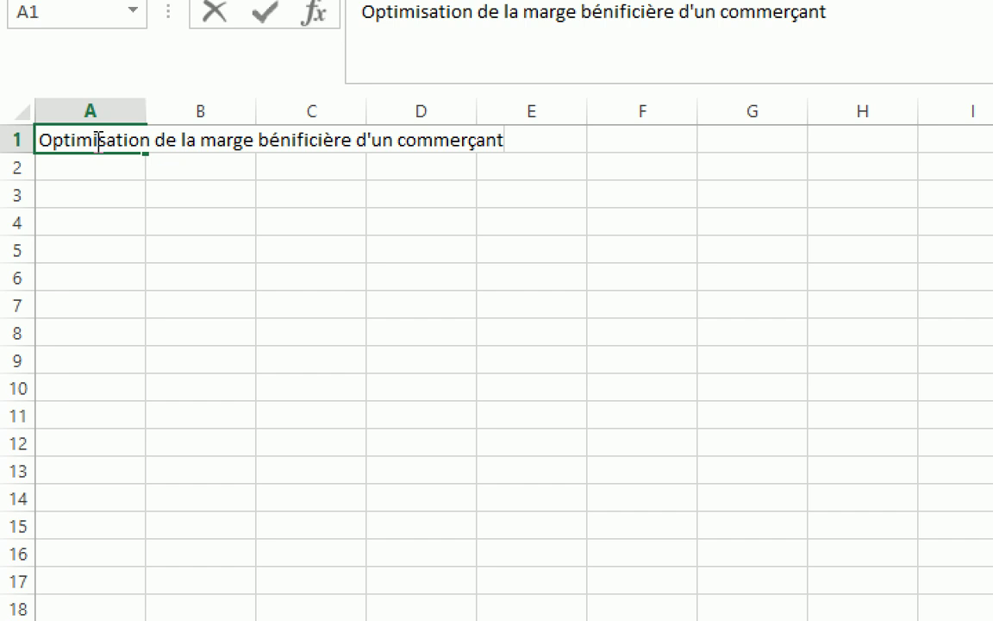
{"action": "key", "text": "Return"}
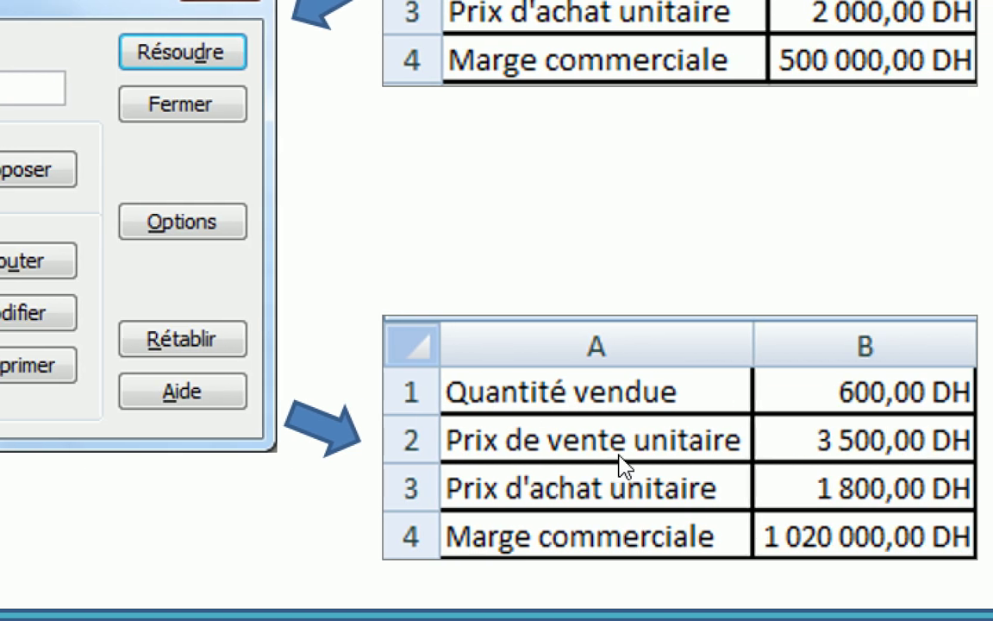
- Switch back to the Excel workbook and enter the label "Quantité vendue" in cell A3
{"action": "key", "text": "alt+Tab"}
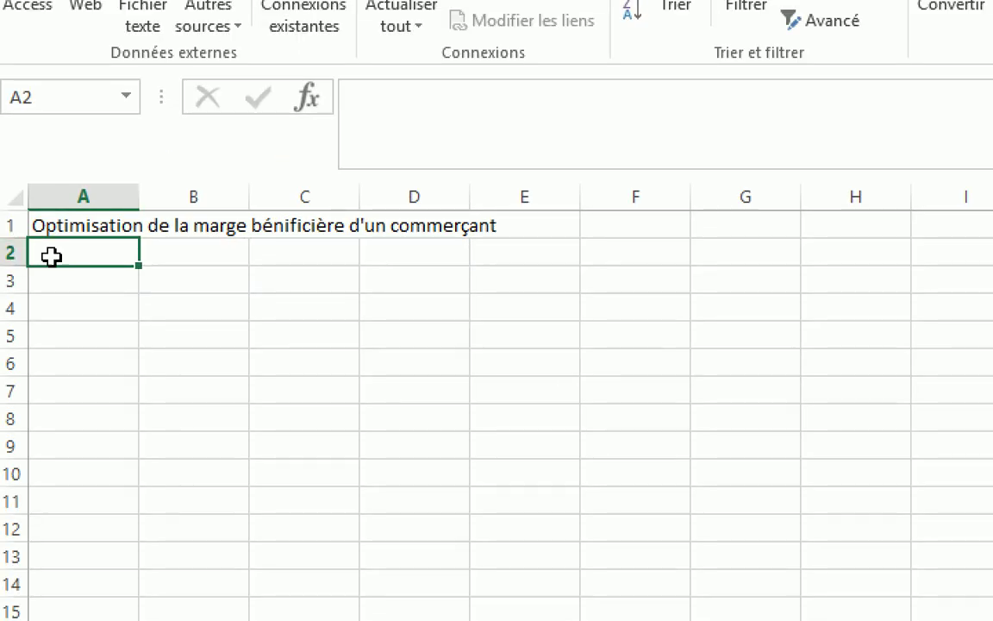
{"action": "left_click", "coordinate": [75, 281]}
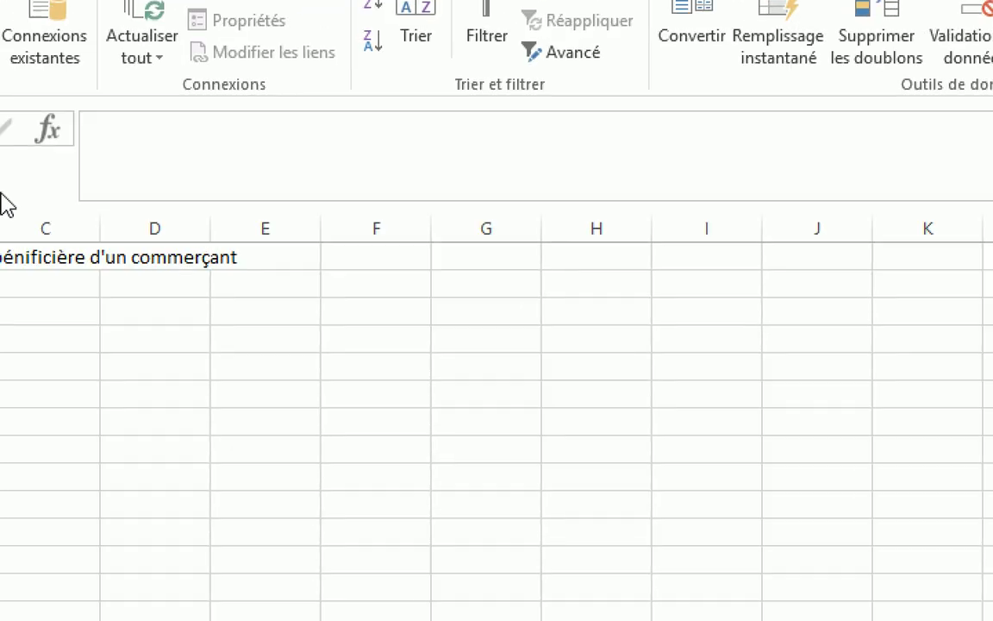
{"action": "type", "text": "Quantié"}
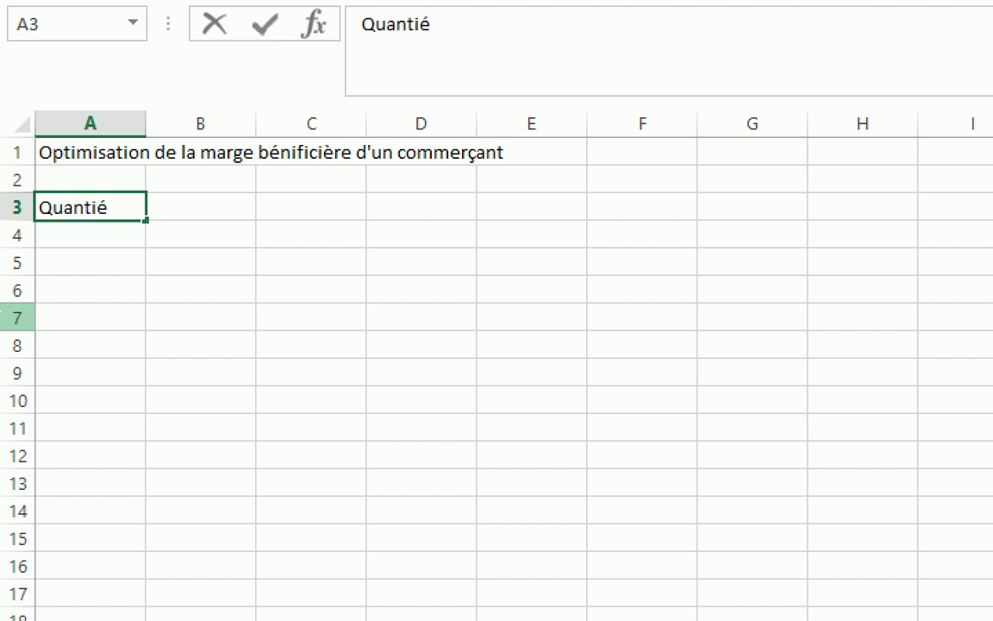
{"action": "key", "text": "BackSpace"}
{"action": "type", "text": "té vendue"}
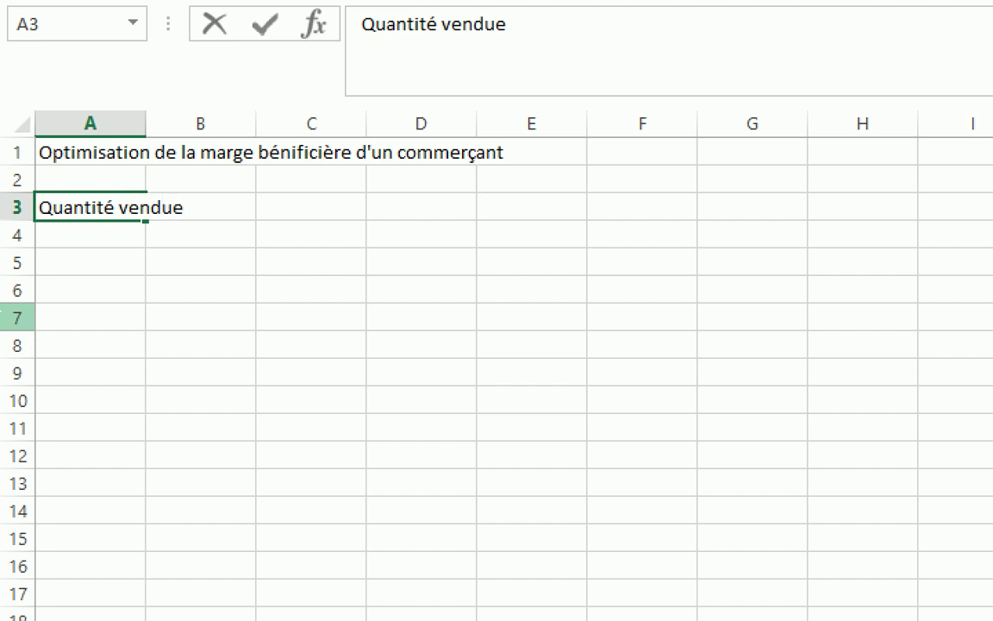
{"action": "key", "text": "Return"}
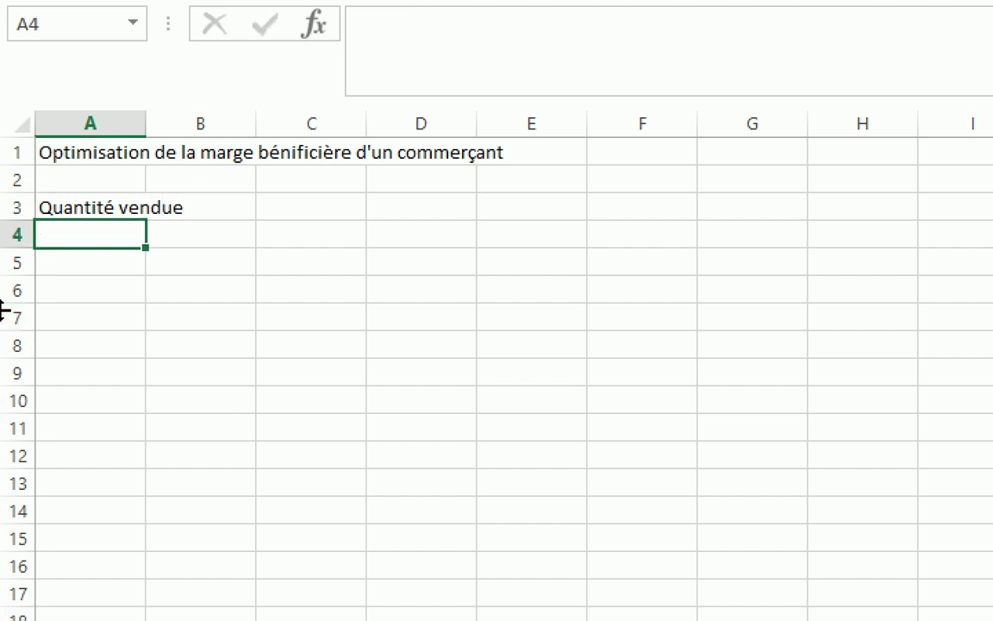
- Enter the label "Prix de vente unitaire" in cell A4
{"action": "type", "text": "Prix"}
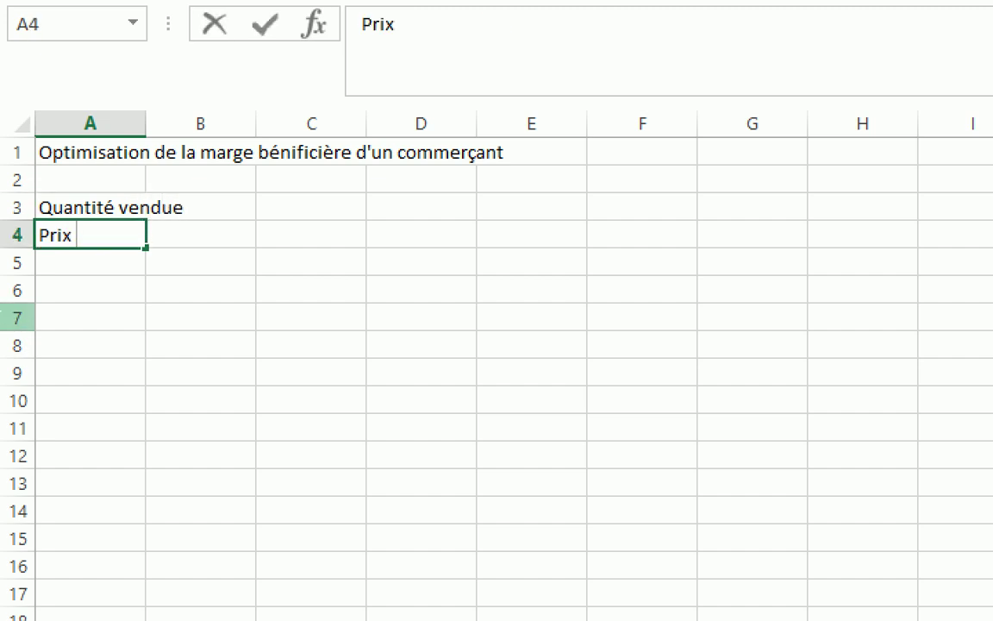
{"action": "type", "text": " de vente"}
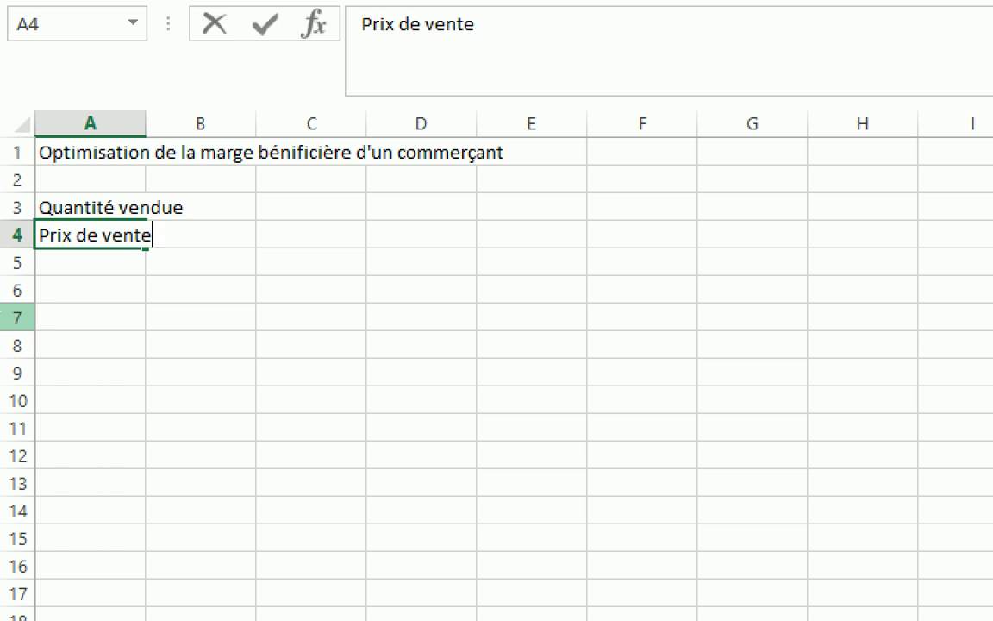
{"action": "type", "text": " unita"}
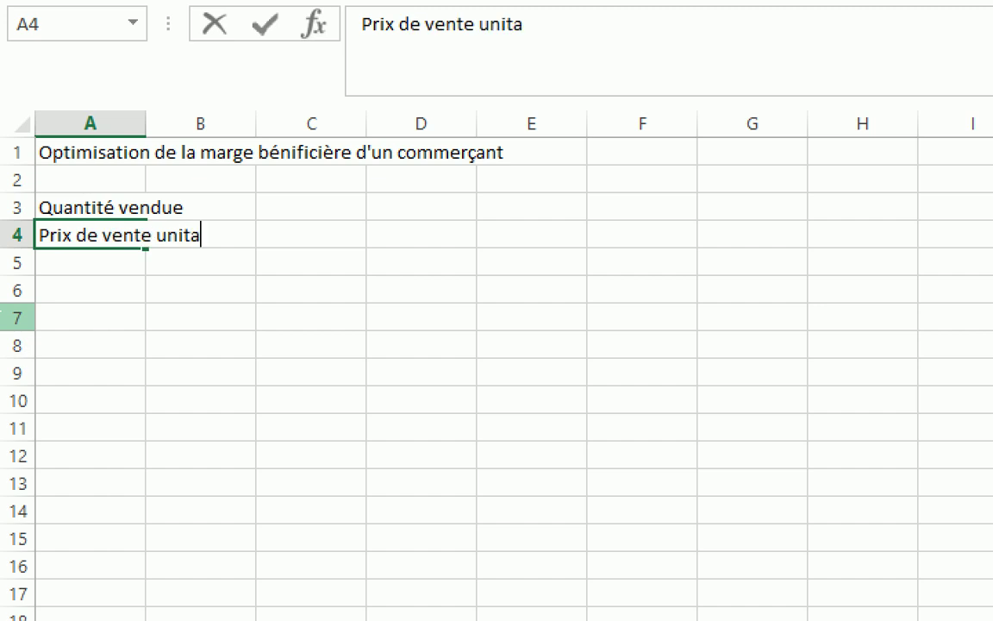
{"action": "type", "text": "ire"}
{"action": "key", "text": "Return"}
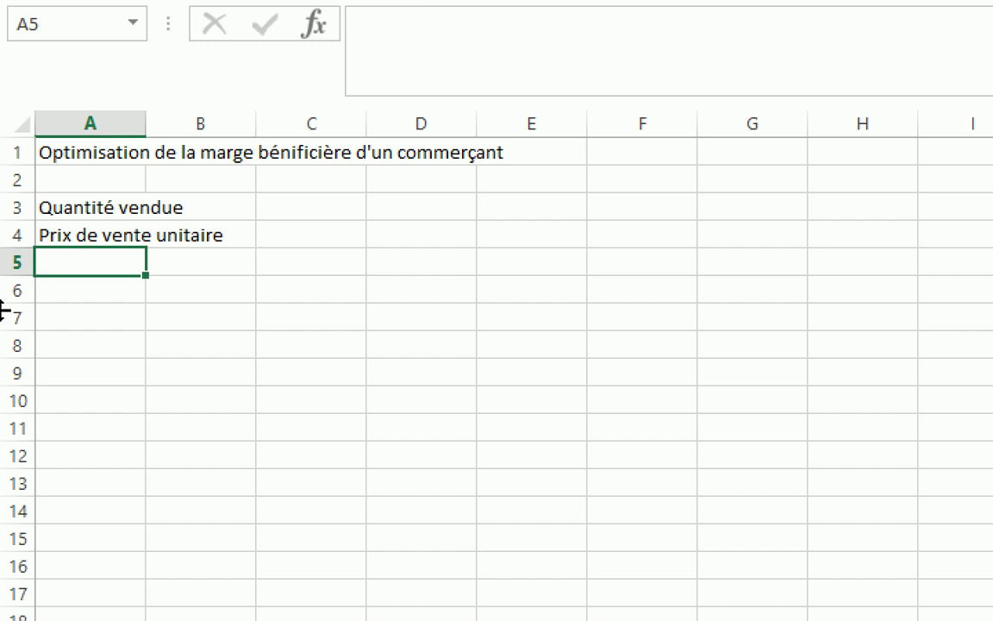
- Enter the labels "Prix d'achat unitaire" in cell A5 and "Marge" in cell A6
{"action": "type", "text": "Prix d"}
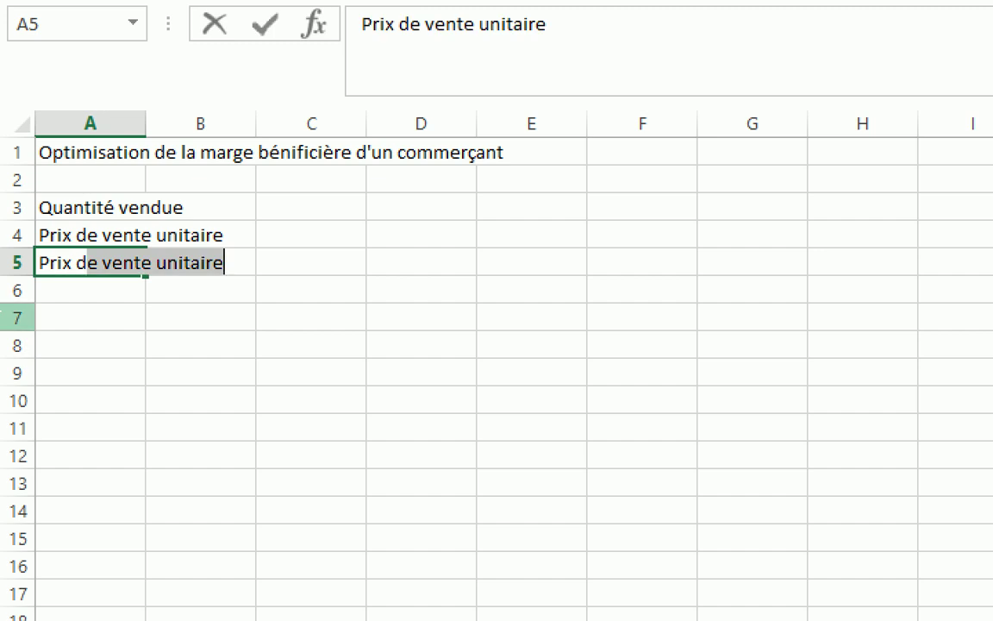
{"action": "type", "text": "'achat "}
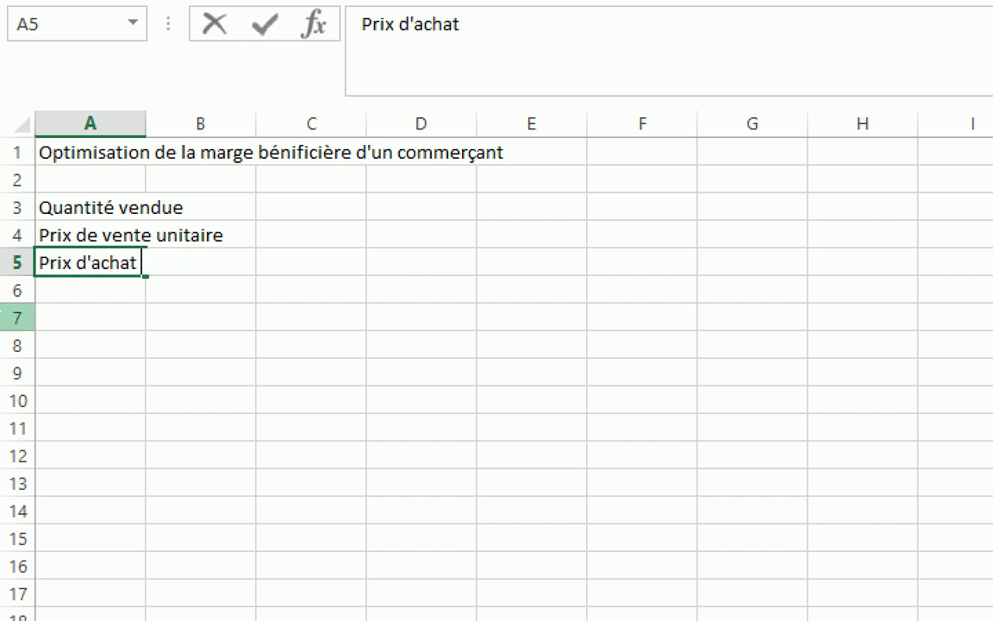
{"action": "type", "text": "unitaire"}
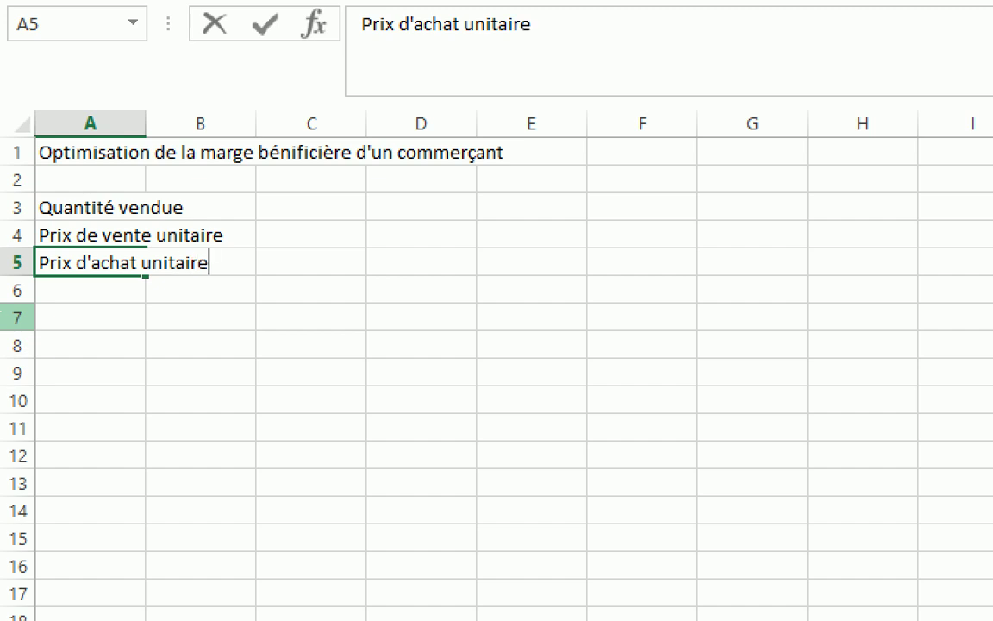
{"action": "key", "text": "Return"}
{"action": "type", "text": "Marge"}
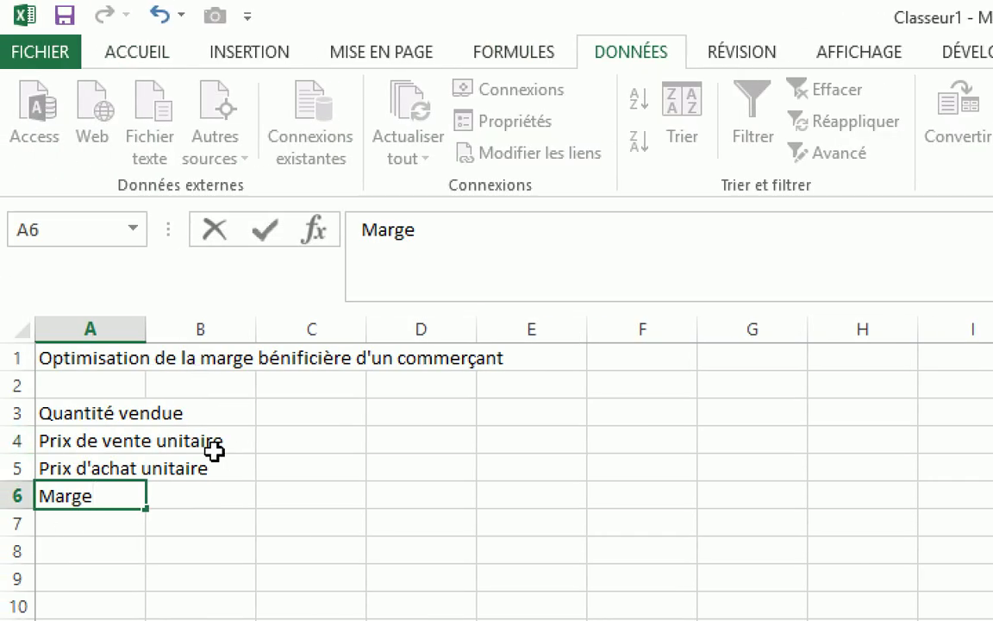
- Fill in the values 400 for the quantity sold, 2500 for the unit sale price and 1900 for the unit purchase price in B3:B5
{"action": "left_click", "coordinate": [222, 420]}
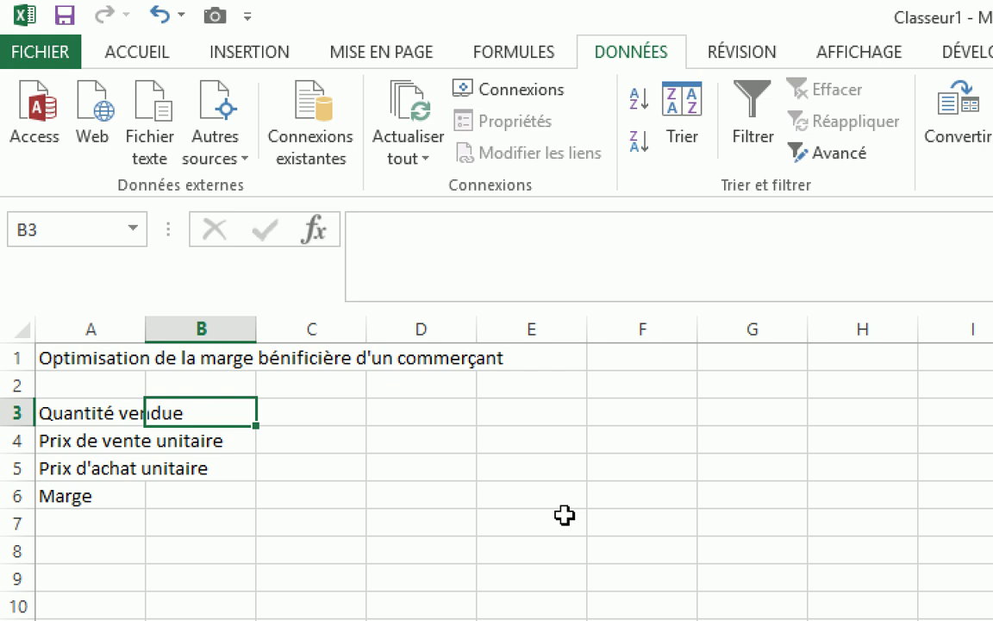
{"action": "type", "text": "400"}
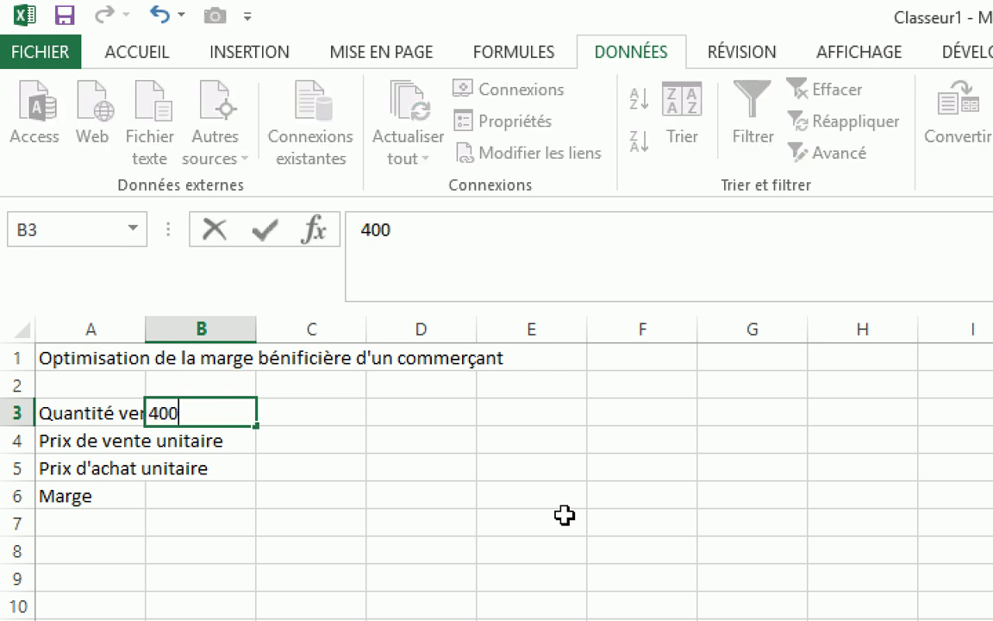
{"action": "key", "text": "ctrl+Return"}
{"action": "key", "text": "Down"}
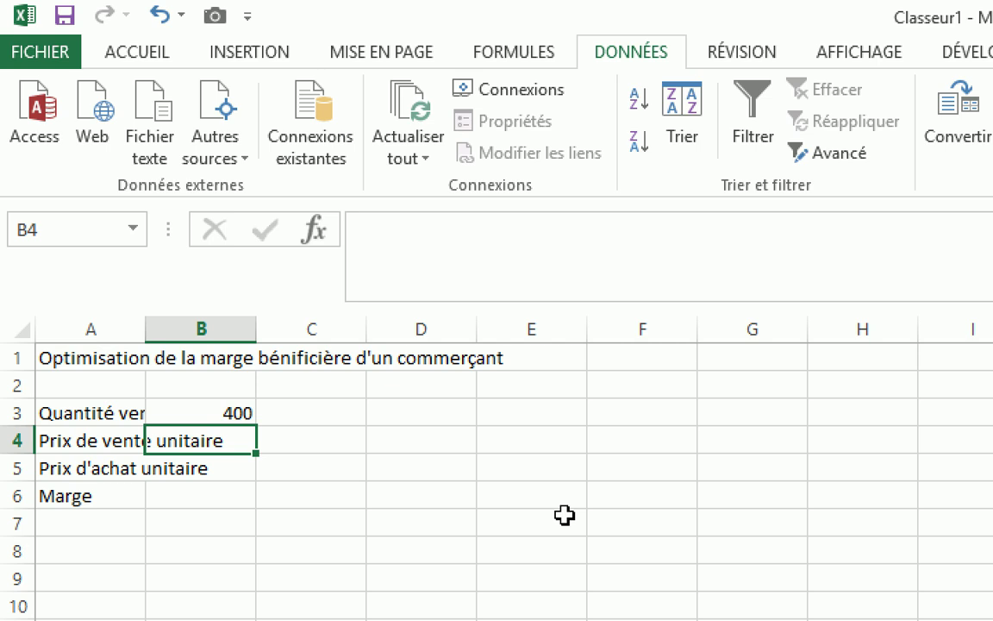
{"action": "type", "text": "2500"}
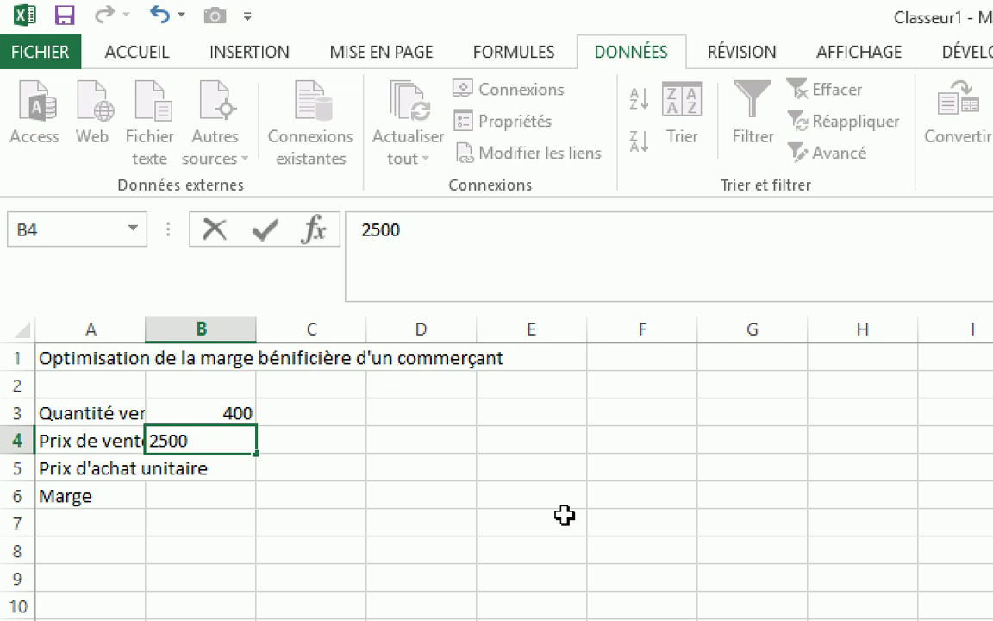
{"action": "key", "text": "Return"}
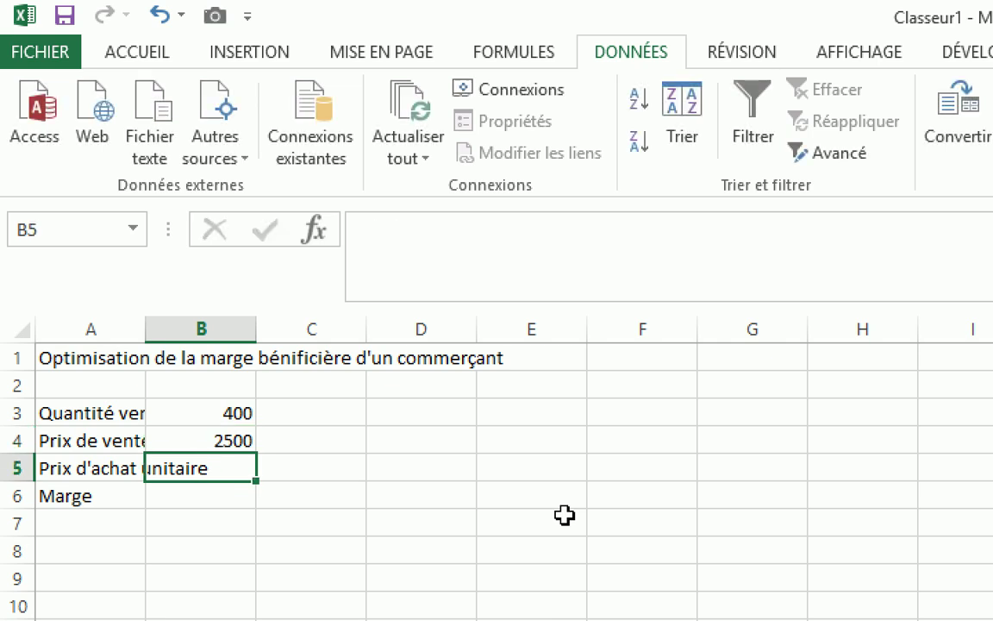
{"action": "type", "text": "1900"}
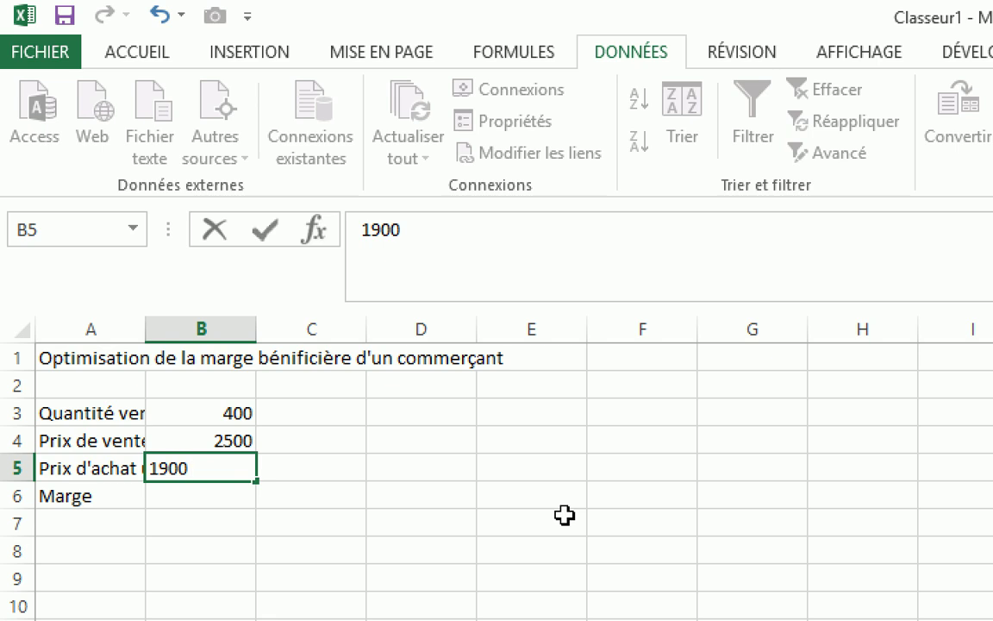
{"action": "key", "text": "Return"}
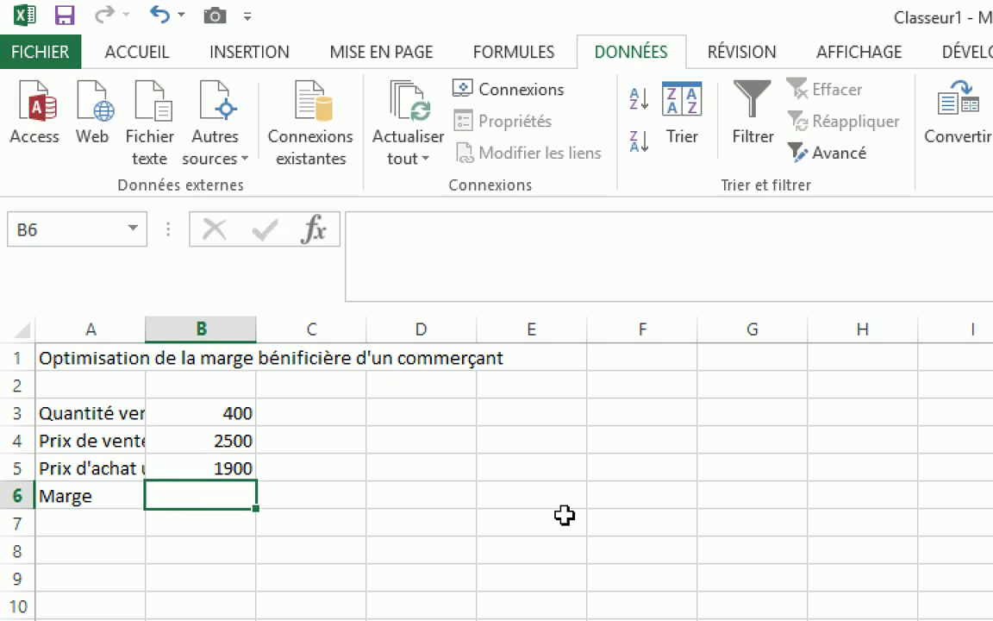
- Widen column A just enough to show the row labels in full, letting the title in row 1 overflow
{"action": "double_click", "coordinate": [150, 326]}
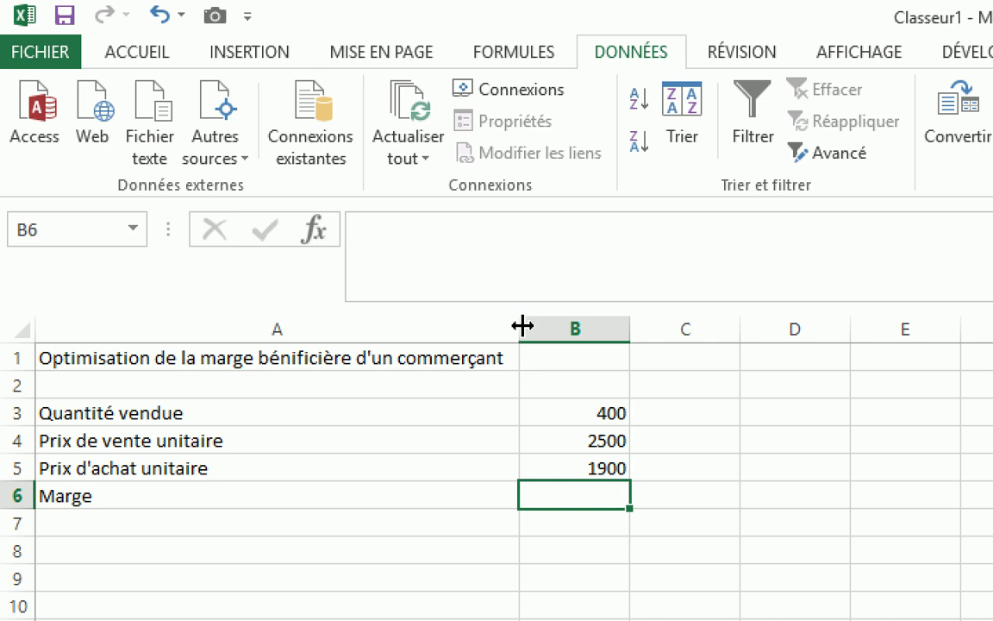
{"action": "left_click_drag", "start_coordinate": [523, 325], "coordinate": [518, 325]}
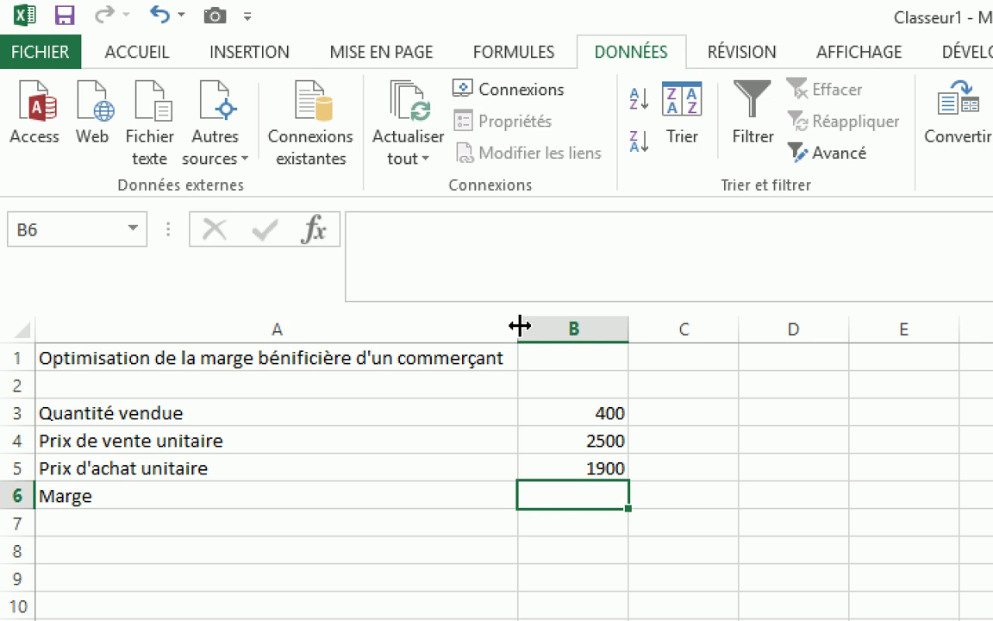
{"action": "left_click_drag", "start_coordinate": [519, 325], "coordinate": [261, 341]}
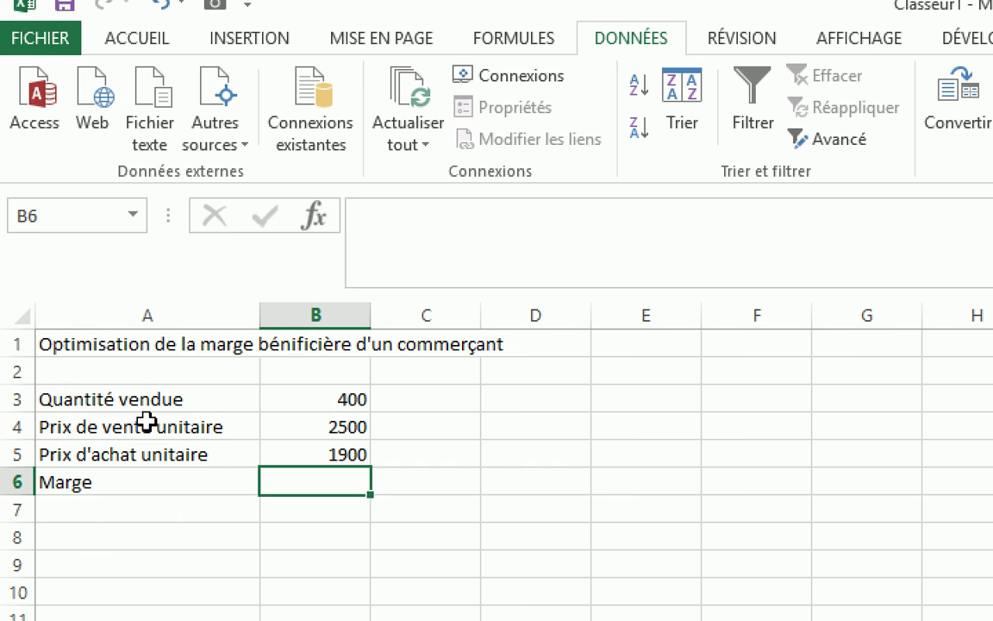
- Define the name Qte for the quantity sold in cell B3, with workbook scope, using the Name Manager
{"action": "left_click", "coordinate": [147, 482]}
{"action": "left_click", "coordinate": [333, 483]}
{"action": "left_click", "coordinate": [321, 400]}
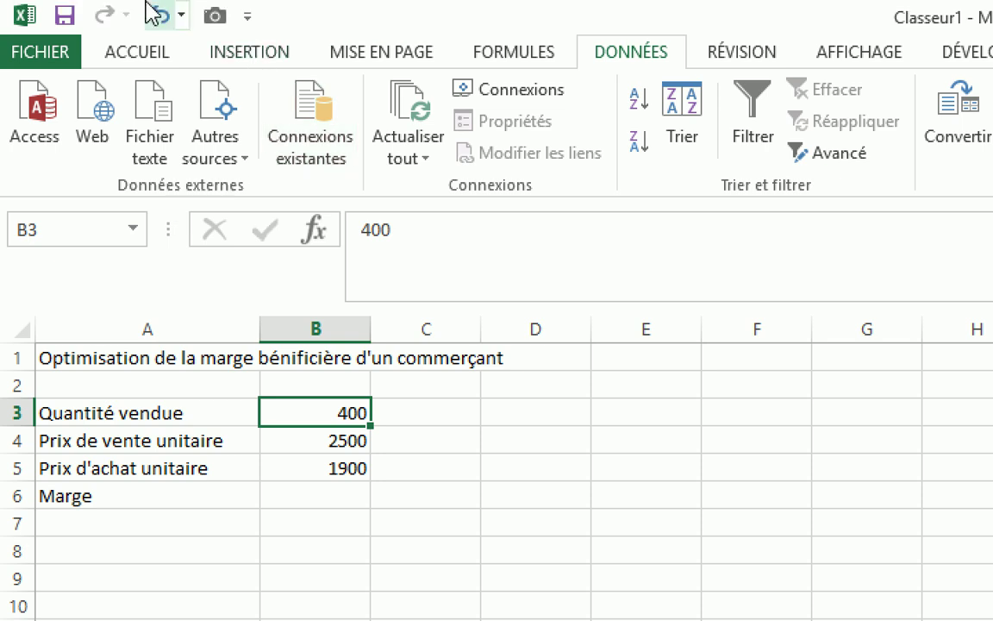
{"action": "left_click", "coordinate": [529, 54]}
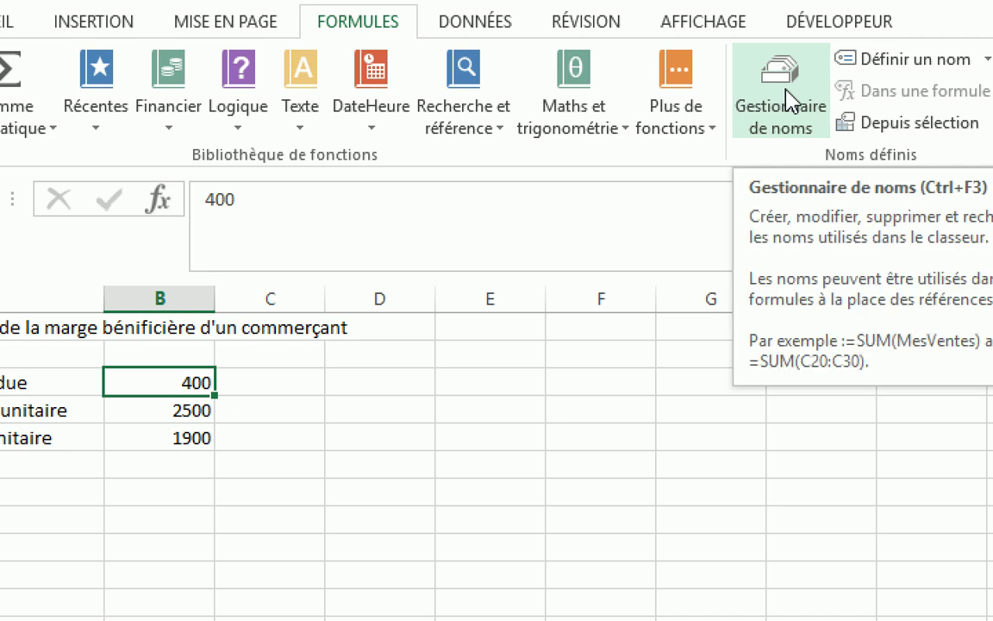
{"action": "left_click", "coordinate": [786, 98]}
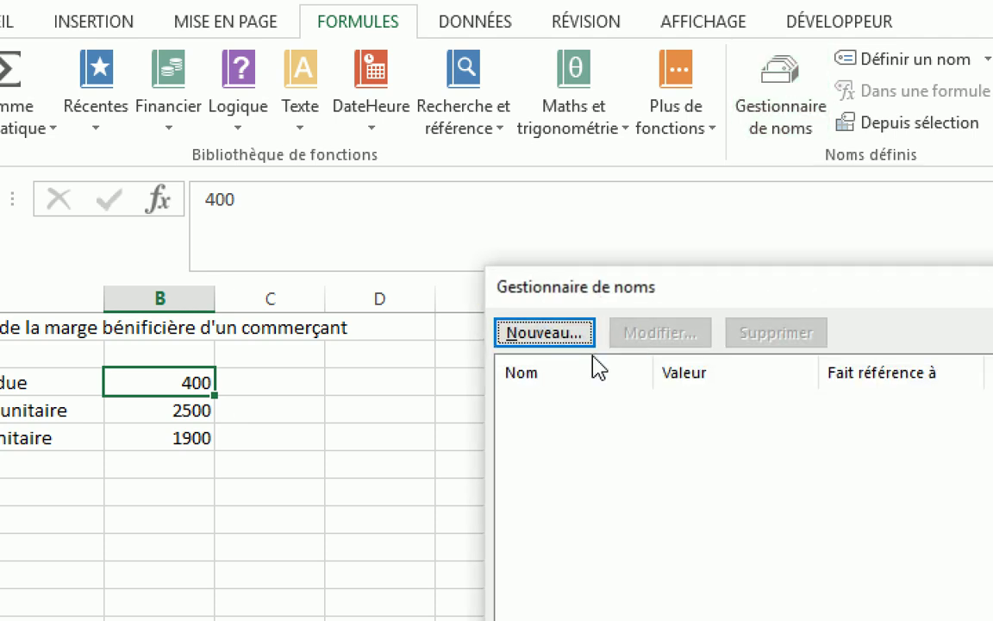
{"action": "left_click", "coordinate": [520, 335]}
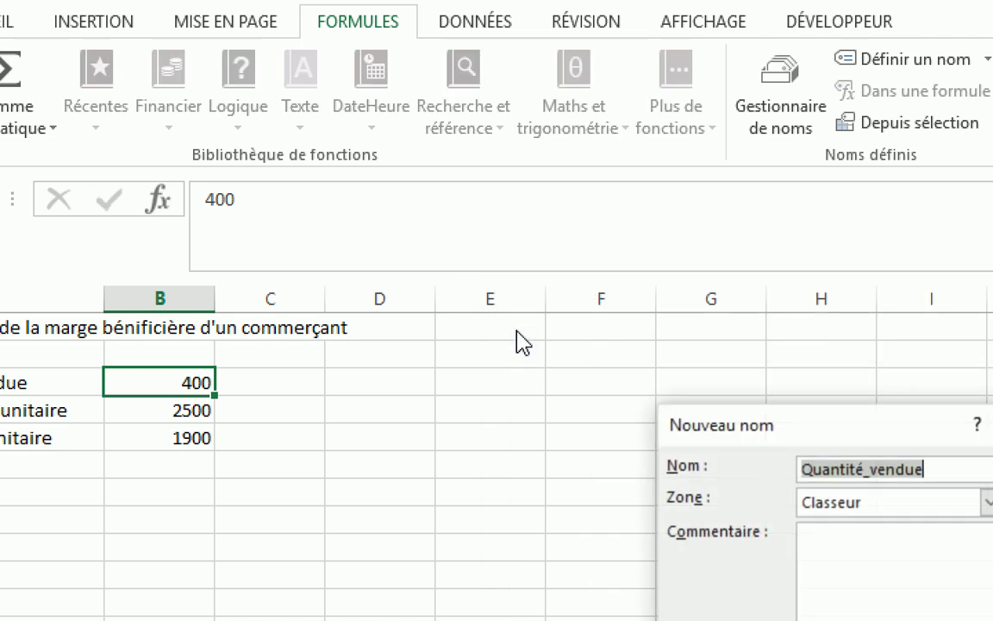
{"action": "left_click_drag", "start_coordinate": [861, 437], "coordinate": [646, 183]}
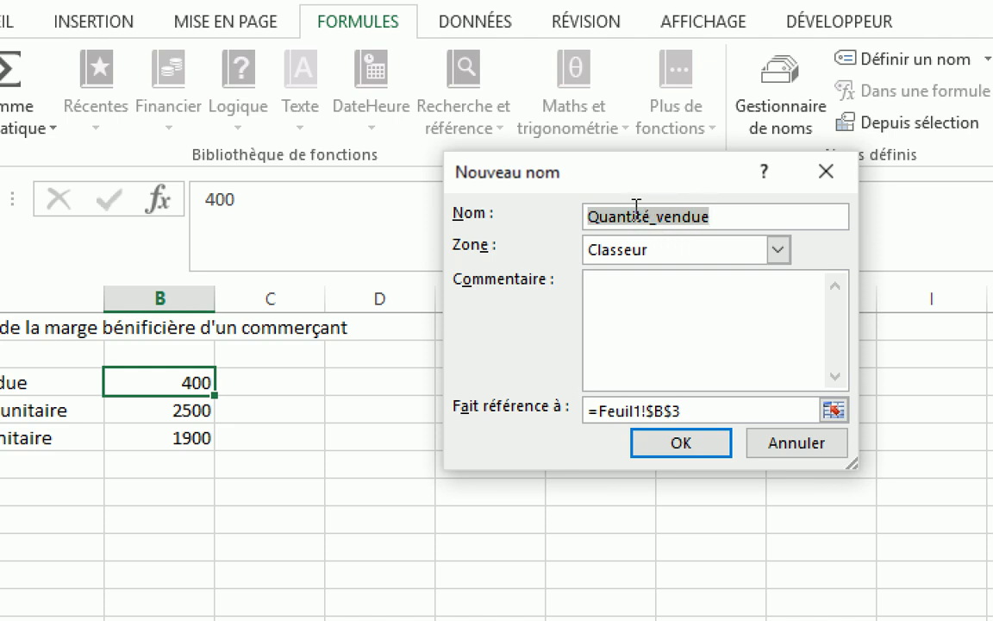
{"action": "left_click", "coordinate": [656, 220]}
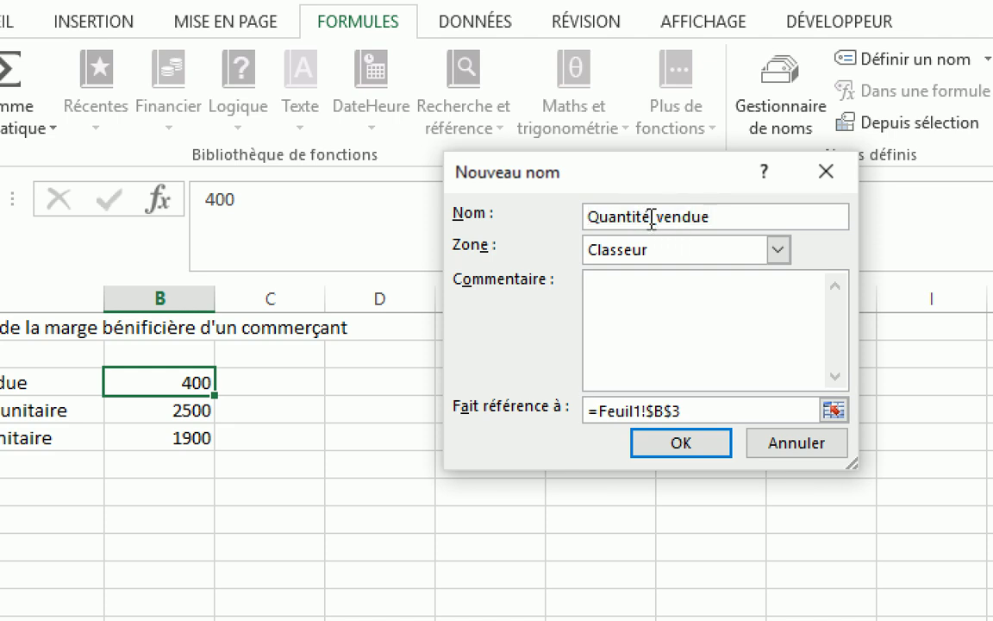
{"action": "key", "text": "BackSpace"}
{"action": "key", "text": "BackSpace"}
{"action": "key", "text": "BackSpace"}
{"action": "key", "text": "BackSpace"}
{"action": "key", "text": "BackSpace"}
{"action": "key", "text": "BackSpace"}
{"action": "key", "text": "BackSpace"}
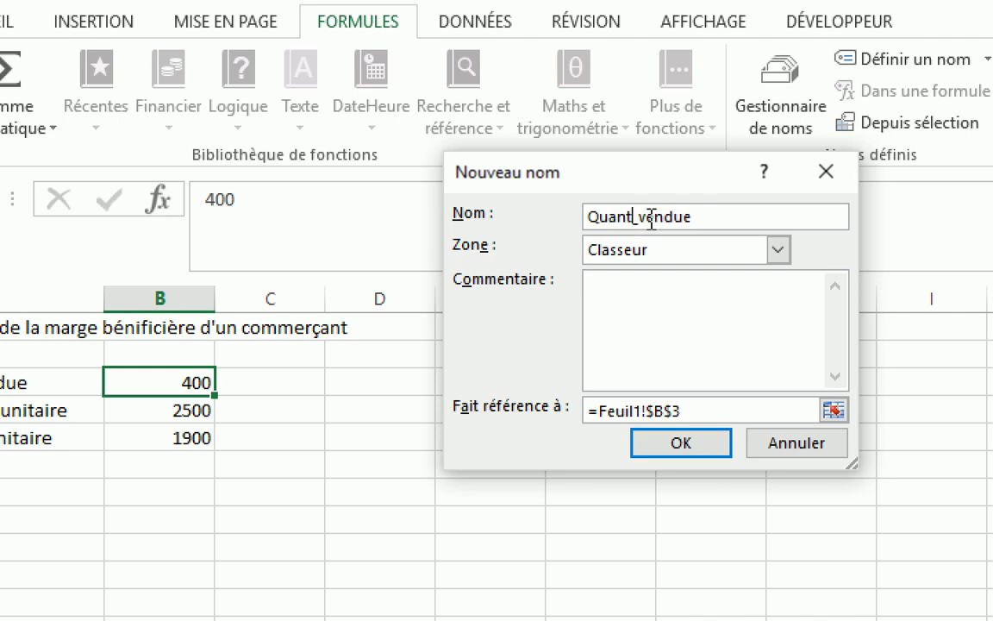
{"action": "type", "text": "te"}
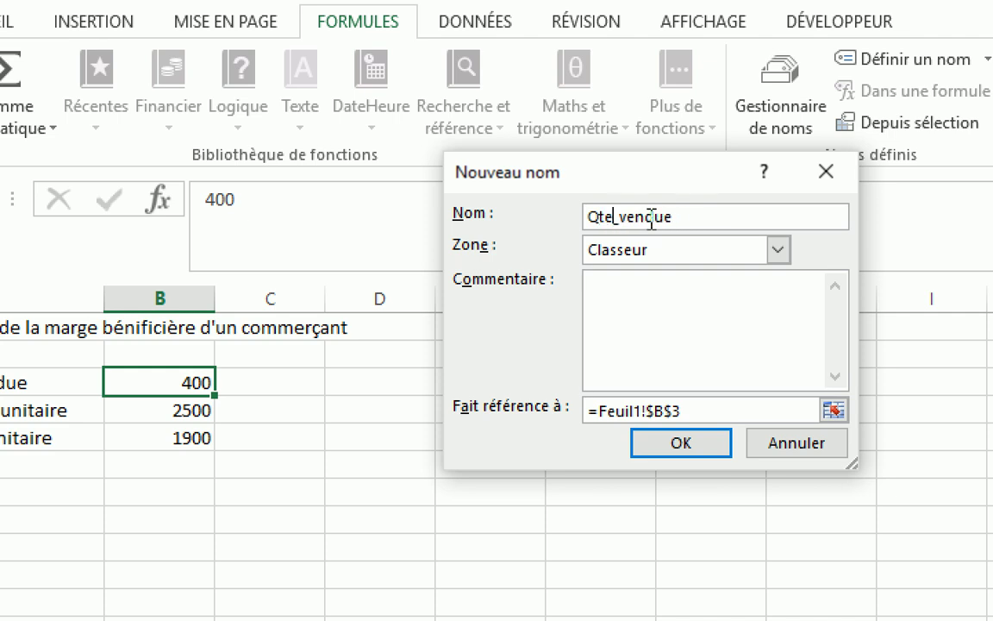
{"action": "key", "text": "Right"}
{"action": "key", "text": "Right"}
{"action": "key", "text": "Right"}
{"action": "key", "text": "Right"}
{"action": "key", "text": "Right"}
{"action": "key", "text": "Right"}
{"action": "key", "text": "Right"}
{"action": "key", "text": "BackSpace"}
{"action": "key", "text": "BackSpace"}
{"action": "key", "text": "BackSpace"}
{"action": "key", "text": "BackSpace"}
{"action": "key", "text": "BackSpace"}
{"action": "key", "text": "BackSpace"}
{"action": "key", "text": "BackSpace"}
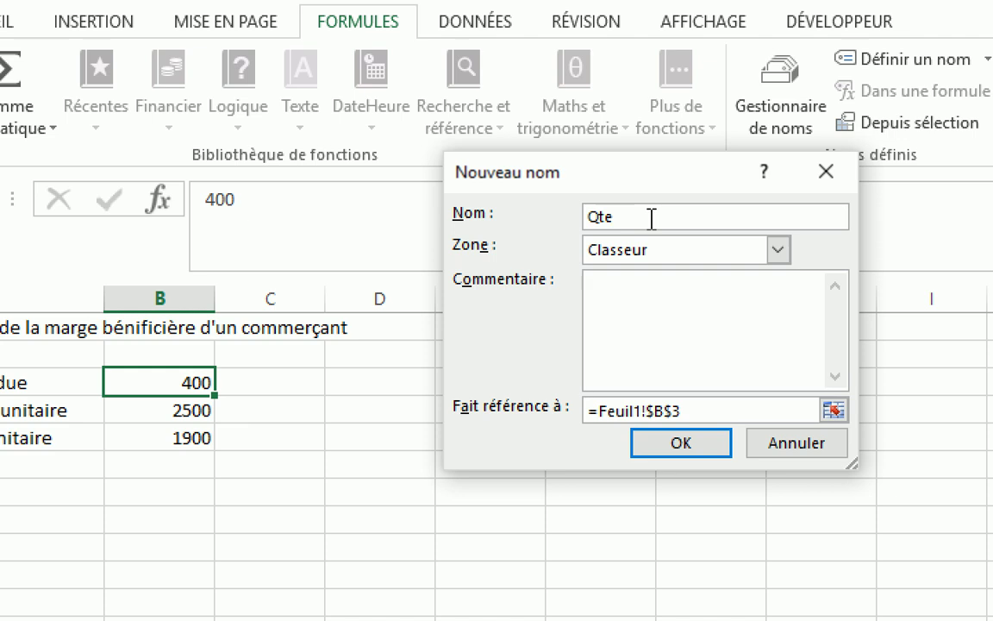
{"action": "left_click", "coordinate": [700, 451]}
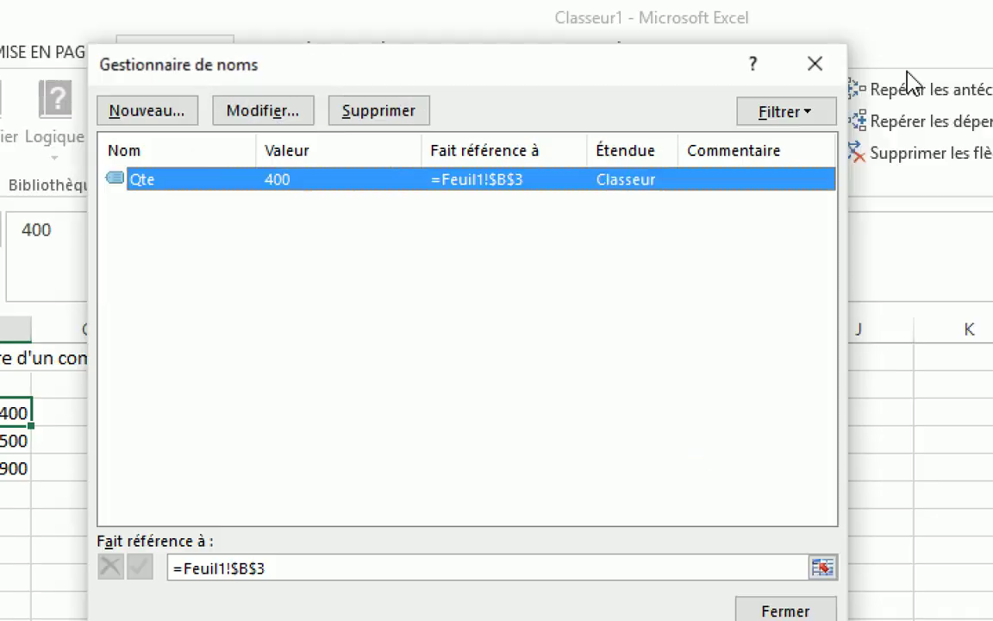
{"action": "left_click", "coordinate": [814, 64]}
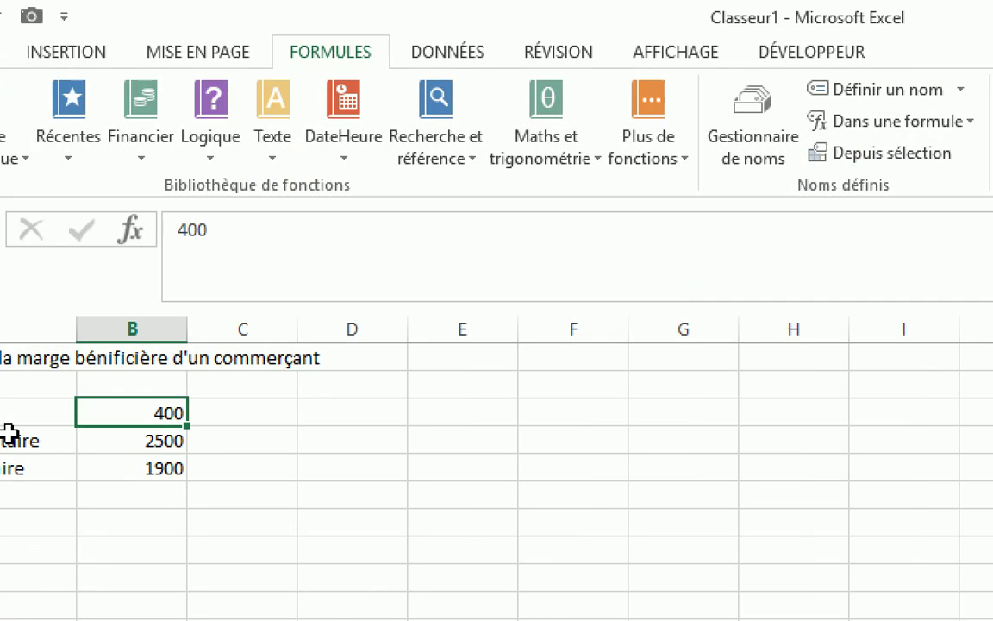
- Name the unit sale price cell B4 PrixVenteU and check the defined names in the Name Manager
{"action": "left_click", "coordinate": [240, 431]}
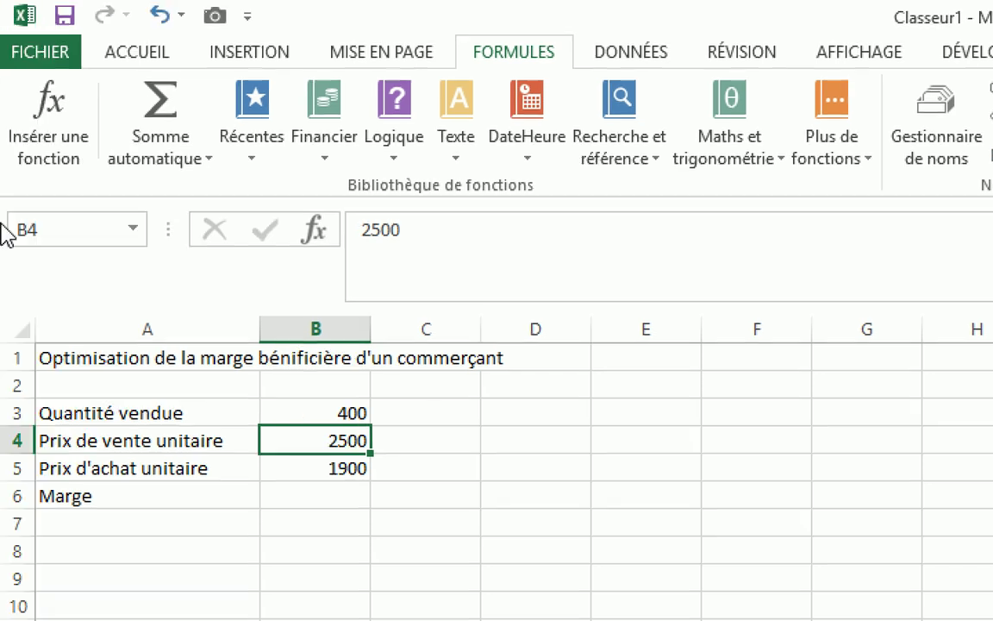
{"action": "left_click", "coordinate": [58, 233]}
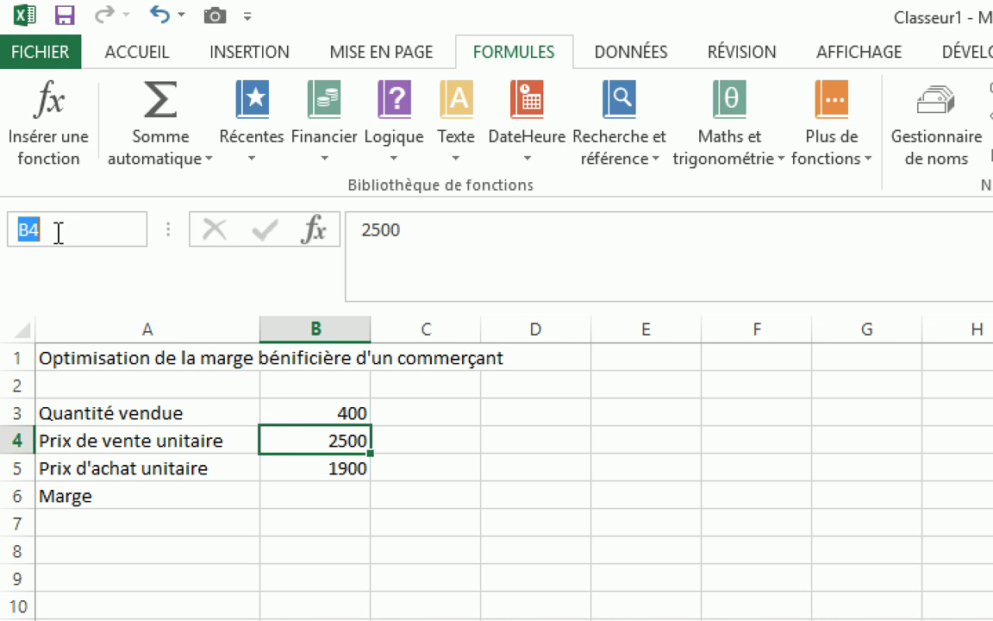
{"action": "type", "text": "Prix_"}
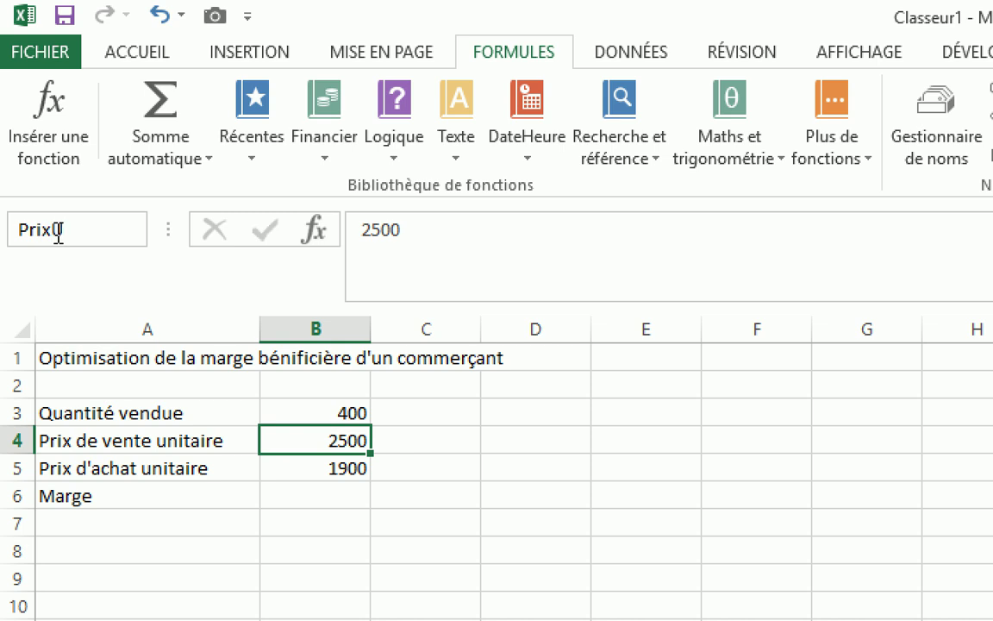
{"action": "type", "text": "Ve"}
{"action": "key", "text": "BackSpace"}
{"action": "key", "text": "BackSpace"}
{"action": "key", "text": "BackSpace"}
{"action": "type", "text": "_VenteU"}
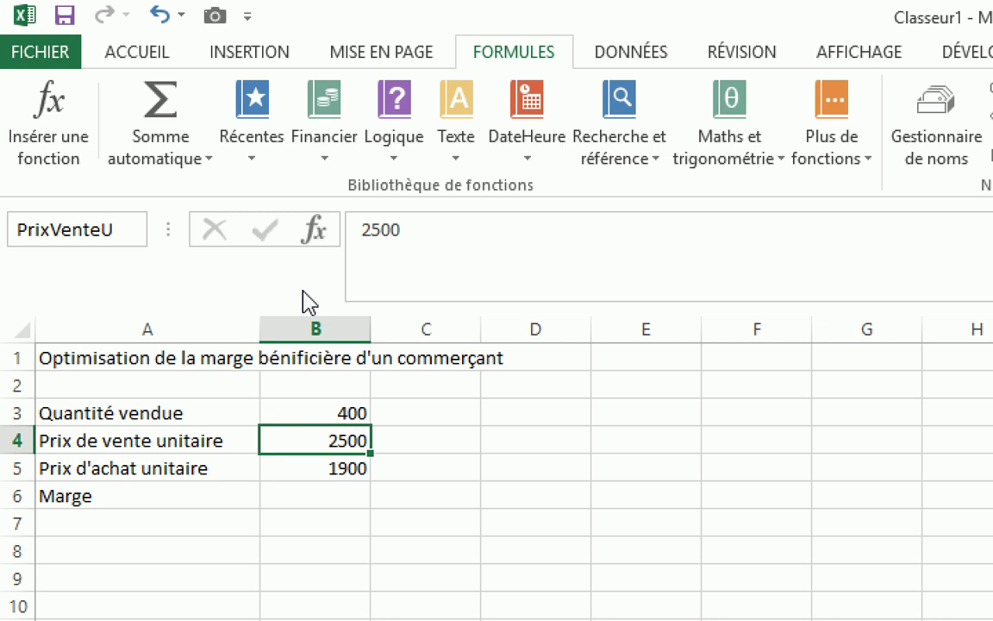
{"action": "key", "text": "Return"}
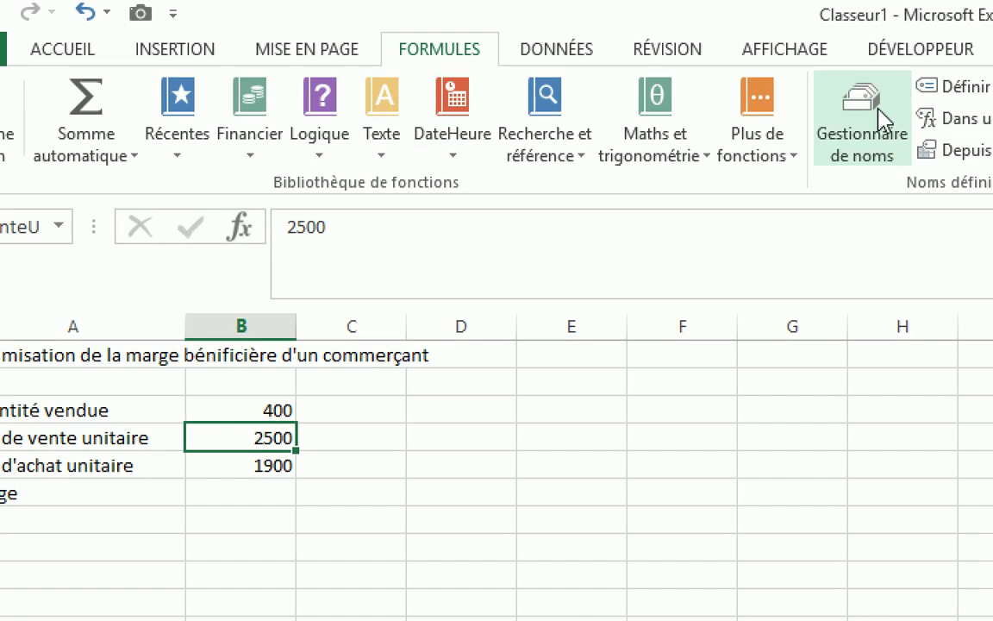
{"action": "left_click", "coordinate": [880, 121]}
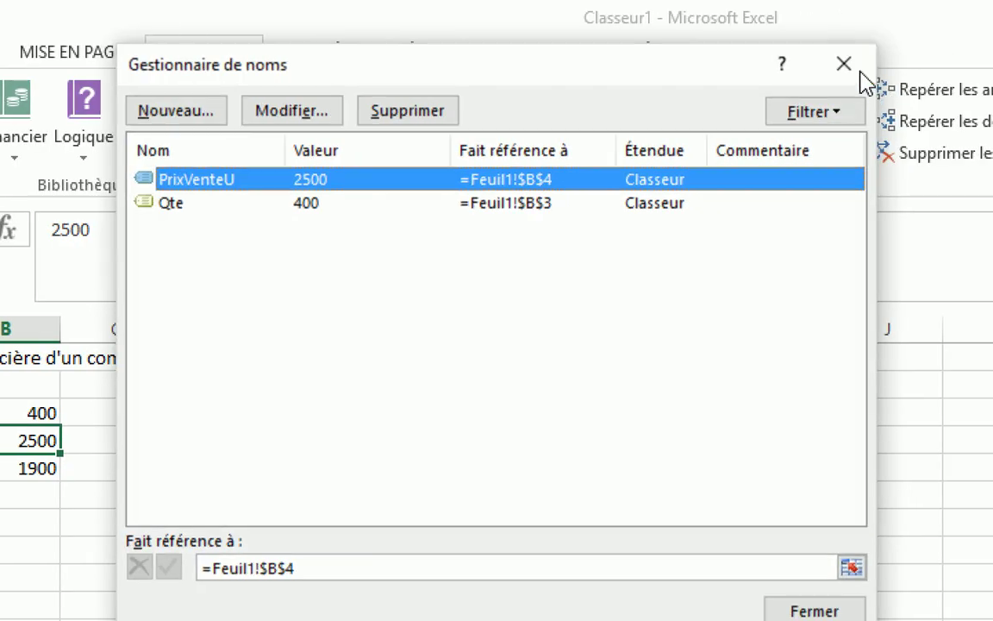
{"action": "left_click", "coordinate": [864, 74]}
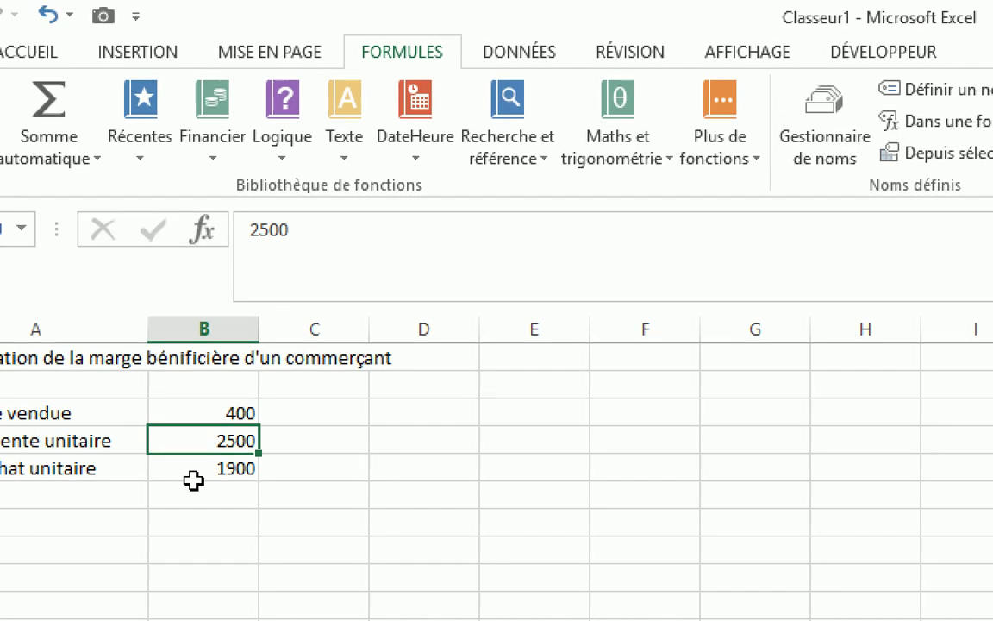
- Name the unit purchase price cell B5 PrixAchatU
{"action": "left_click", "coordinate": [154, 399]}
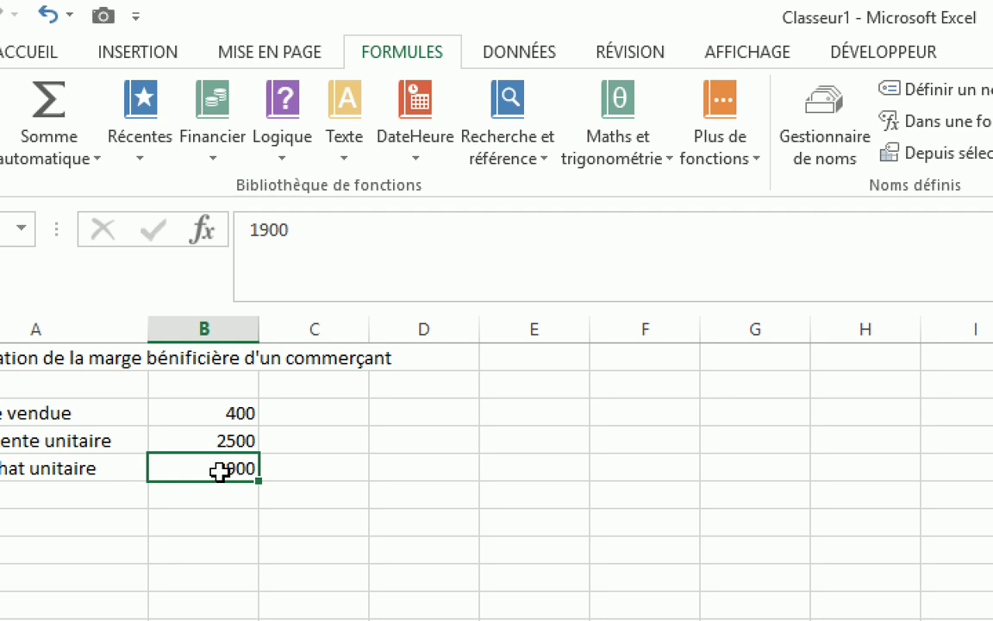
{"action": "left_click", "coordinate": [43, 230]}
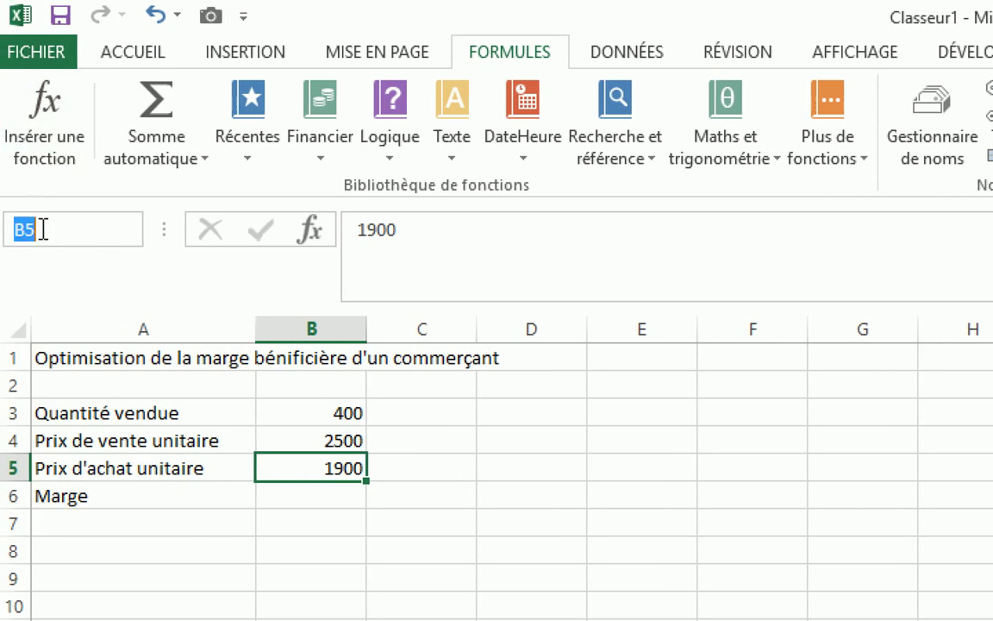
{"action": "type", "text": "PrixAchatU"}
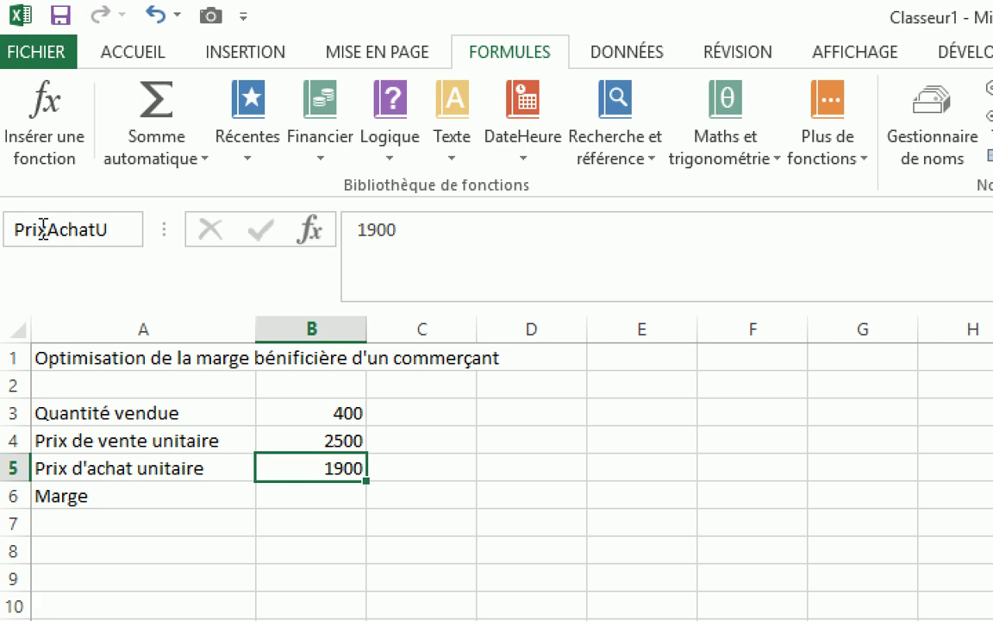
{"action": "key", "text": "Return"}
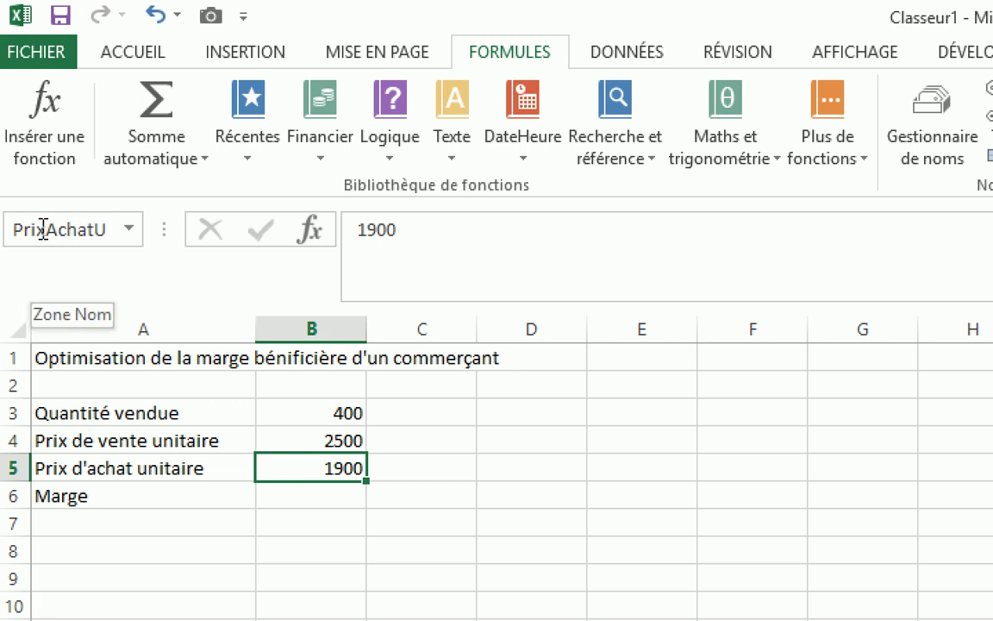
- Calculate the margin in cell B6 with the formula =Qte*(PrixVenteU-PrixAchatU)
{"action": "left_click", "coordinate": [304, 504]}
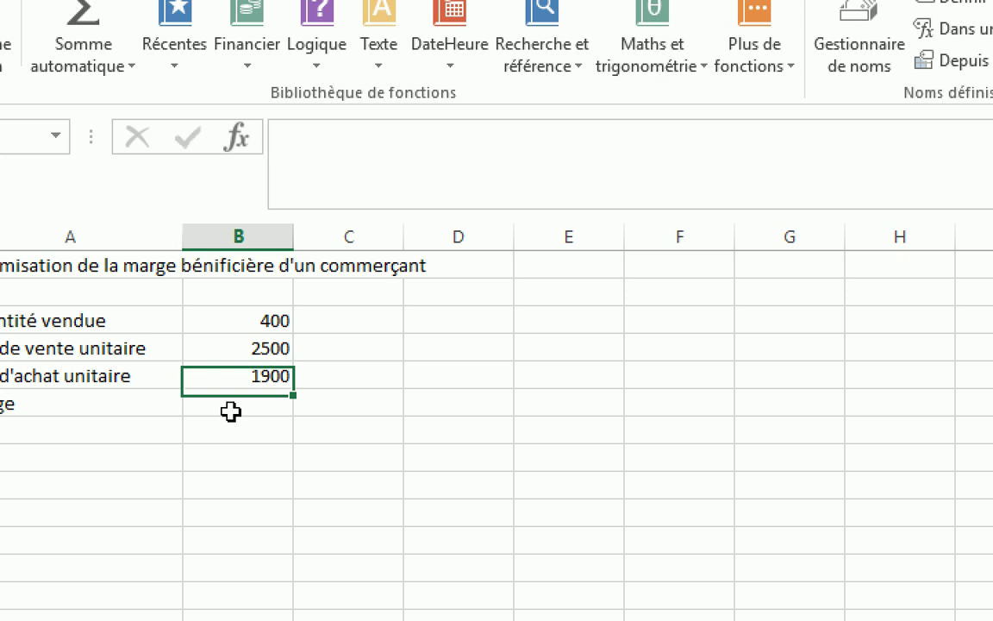
{"action": "left_click", "coordinate": [231, 411]}
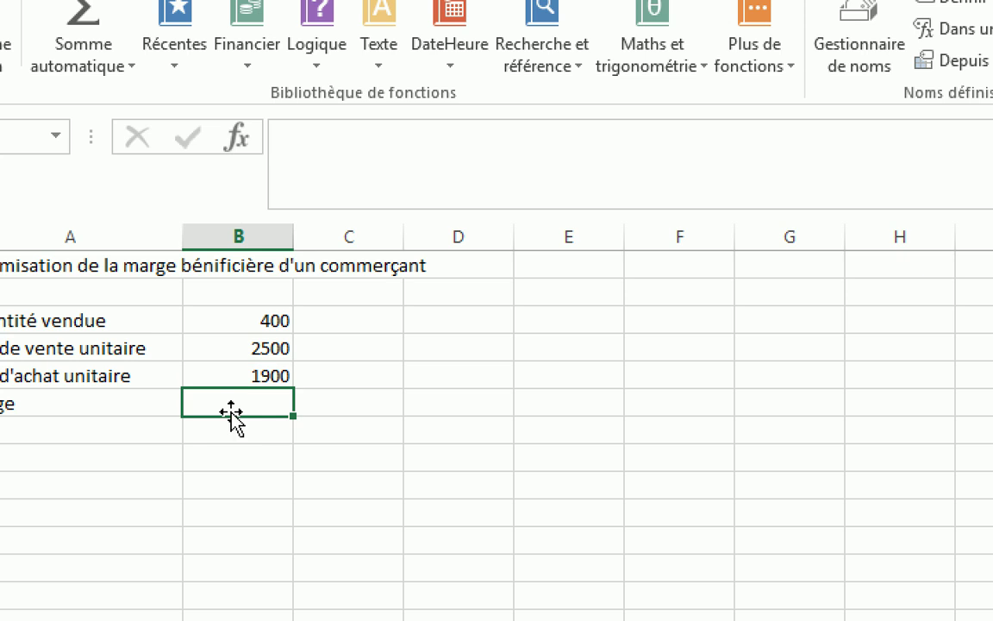
{"action": "type", "text": "="}
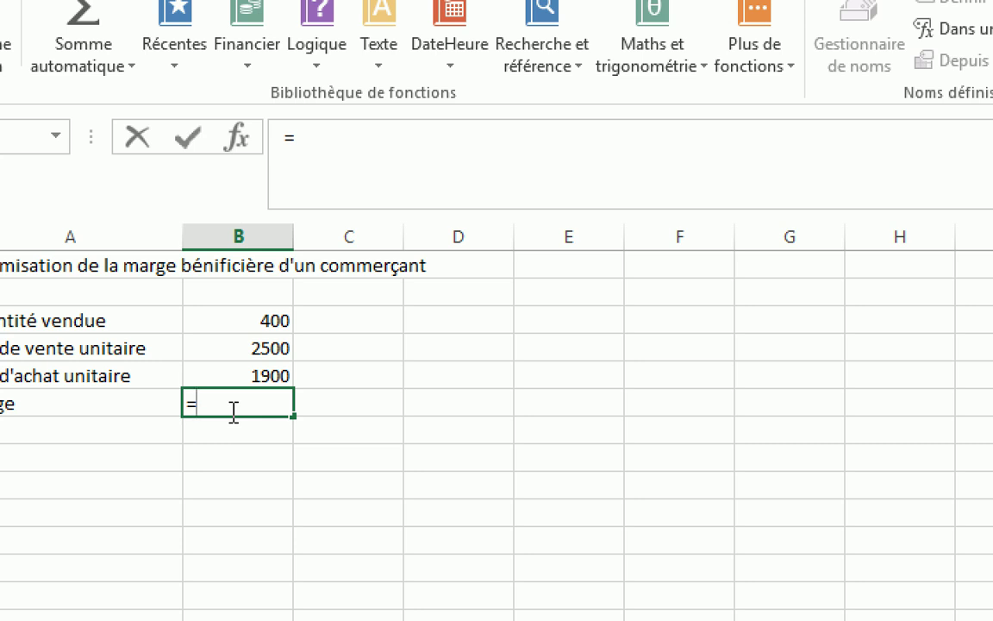
{"action": "left_click", "coordinate": [247, 321]}
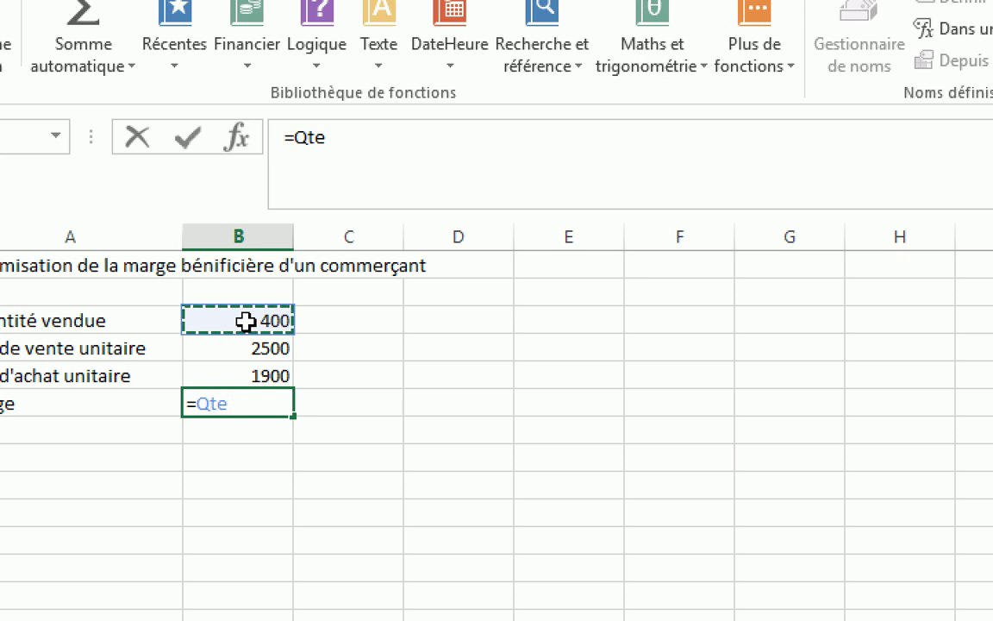
{"action": "type", "text": "*("}
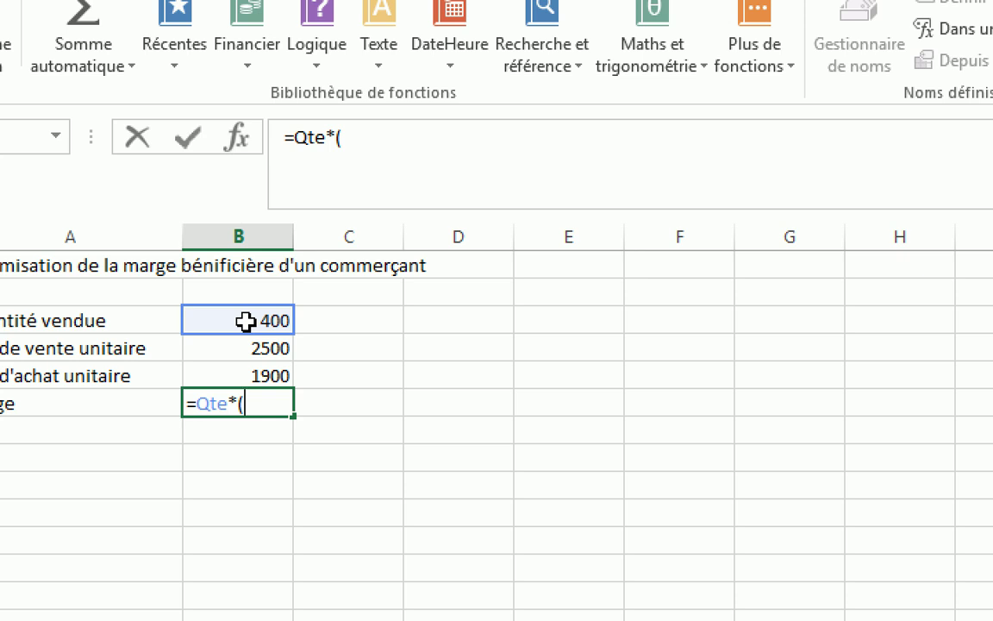
{"action": "left_click", "coordinate": [246, 348]}
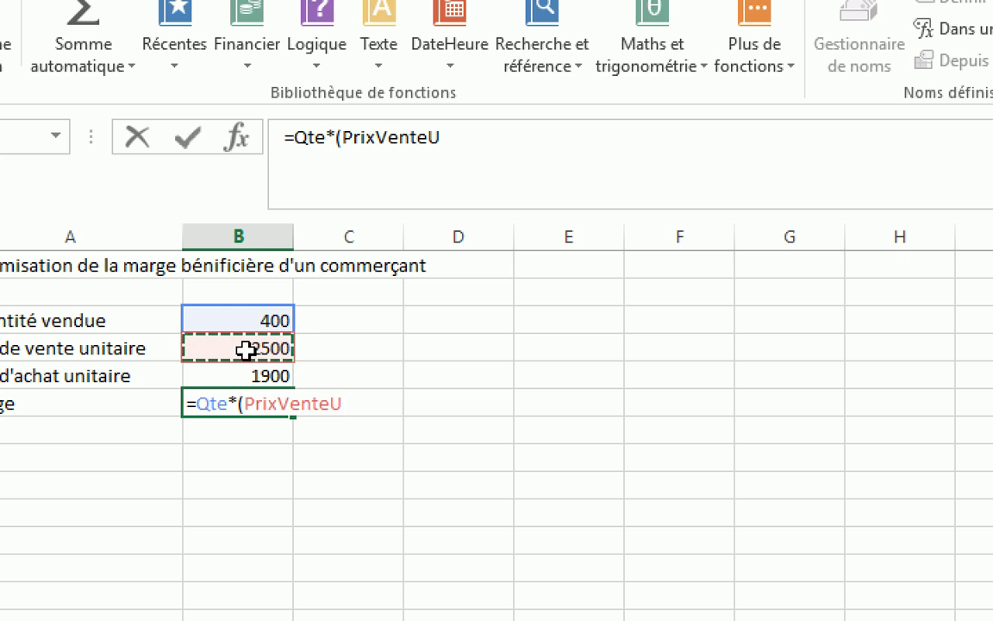
{"action": "type", "text": "-"}
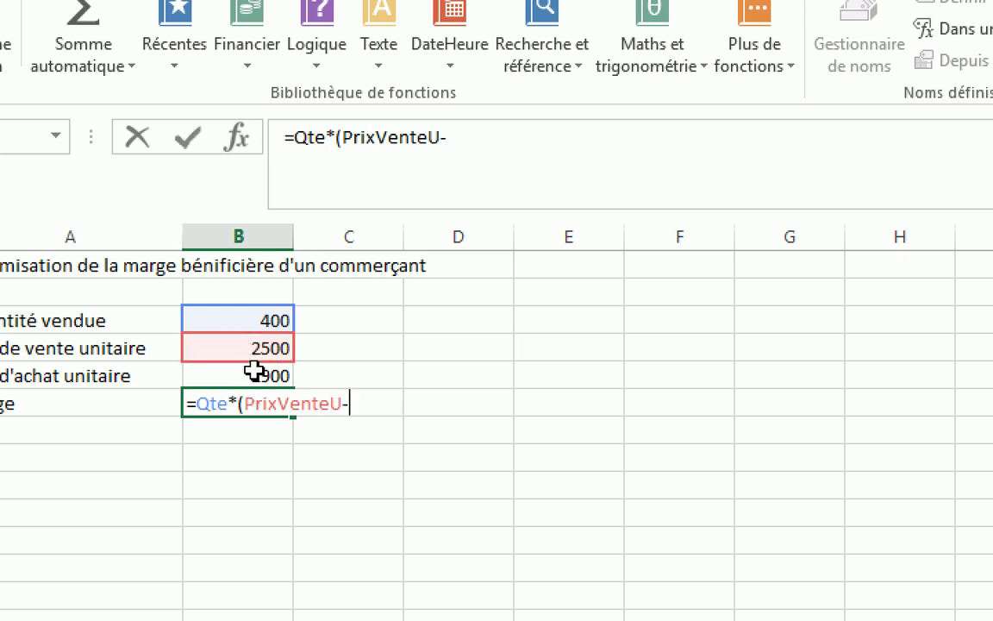
{"action": "left_click", "coordinate": [255, 375]}
{"action": "type", "text": ")"}
{"action": "key", "text": "Return"}
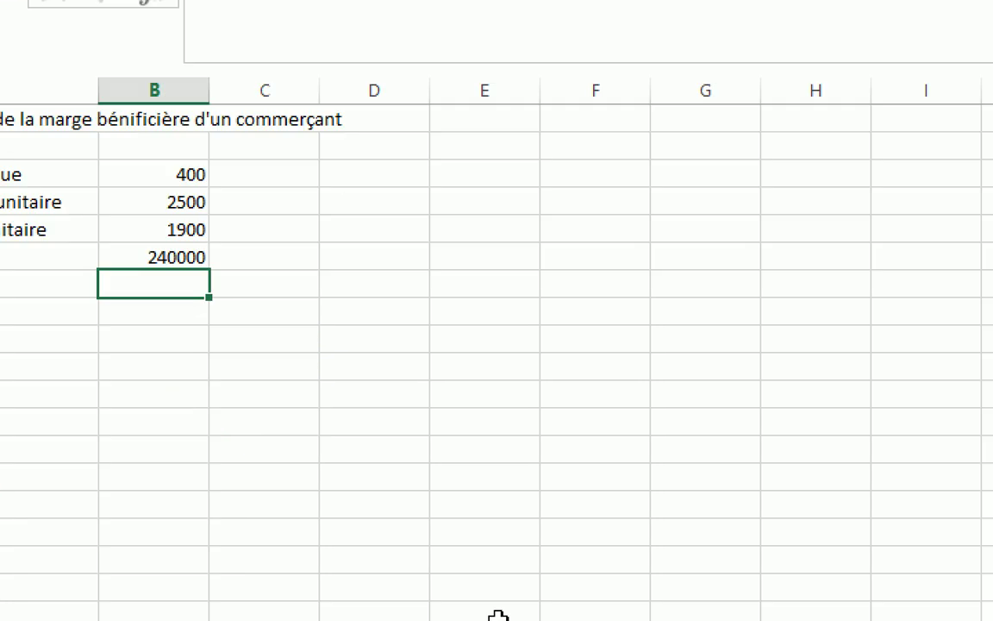
{"action": "mouse_move", "coordinate": [495, 619]}
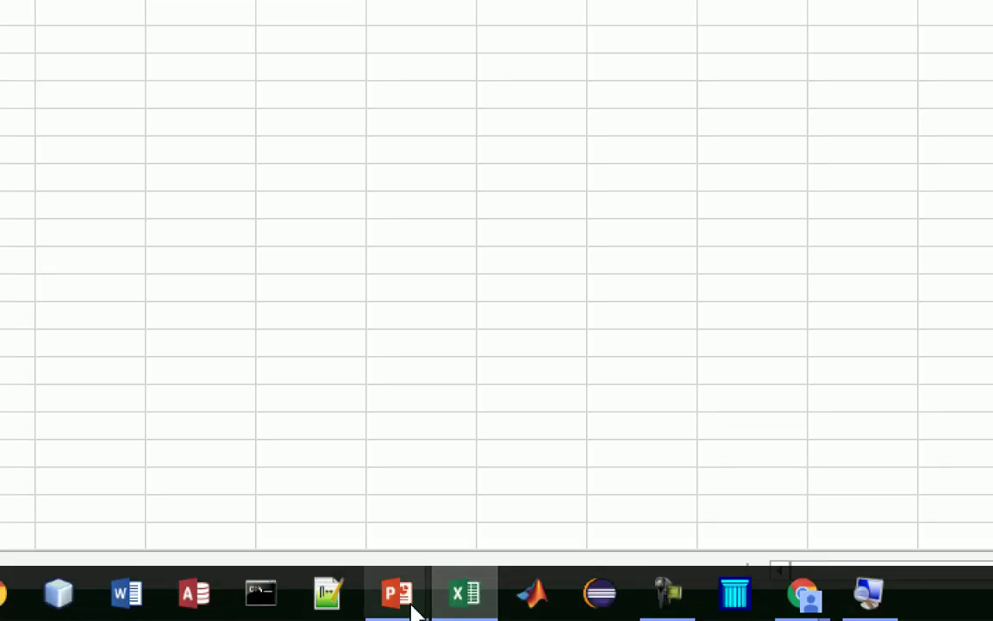
{"action": "mouse_move", "coordinate": [645, 594]}
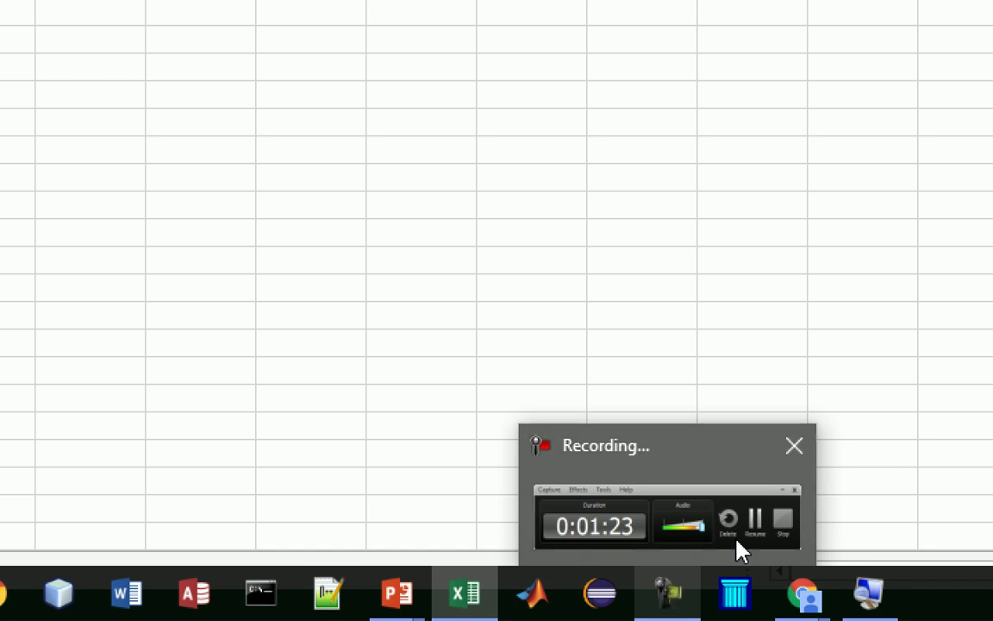
{"action": "mouse_move", "coordinate": [759, 522]}
{"action": "left_click", "coordinate": [705, 500]}
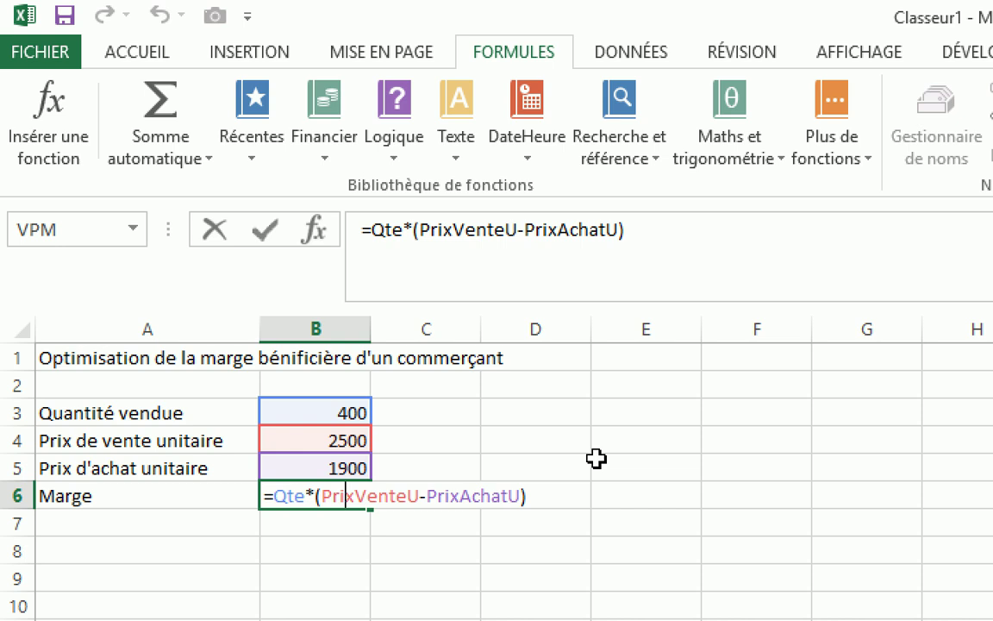
- Confirm the margin formula =Qte*(PrixVenteU-PrixAchatU) in cell B6, keeping the cell selected
{"action": "key", "text": "ctrl+Return"}
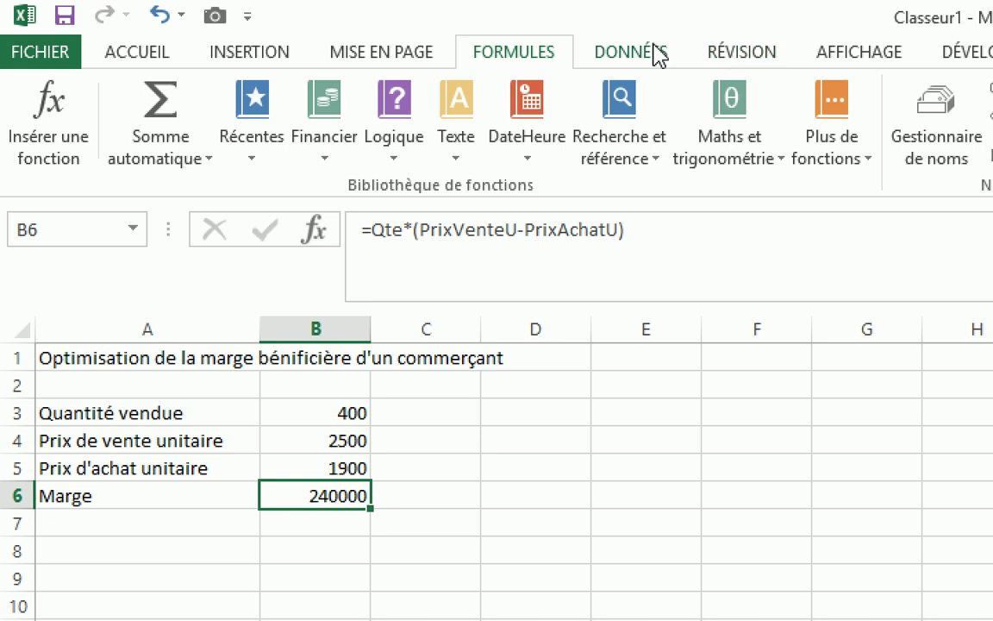
- Try a Goal Seek that brings the margin in B6 to 800000 by changing the quantity sold in B3, and discard its result
{"action": "left_click", "coordinate": [635, 64]}
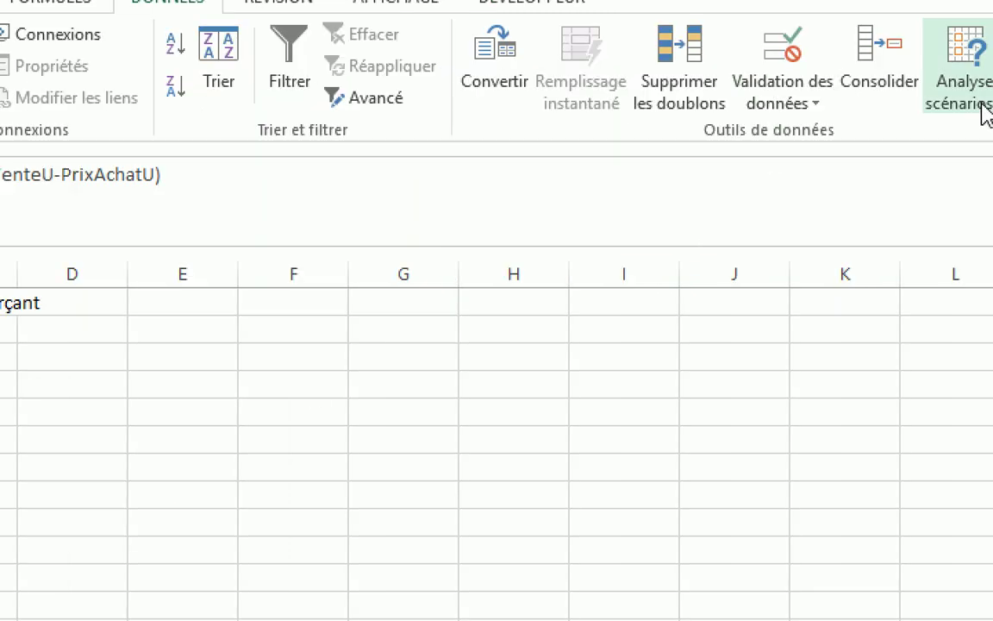
{"action": "left_click", "coordinate": [987, 109]}
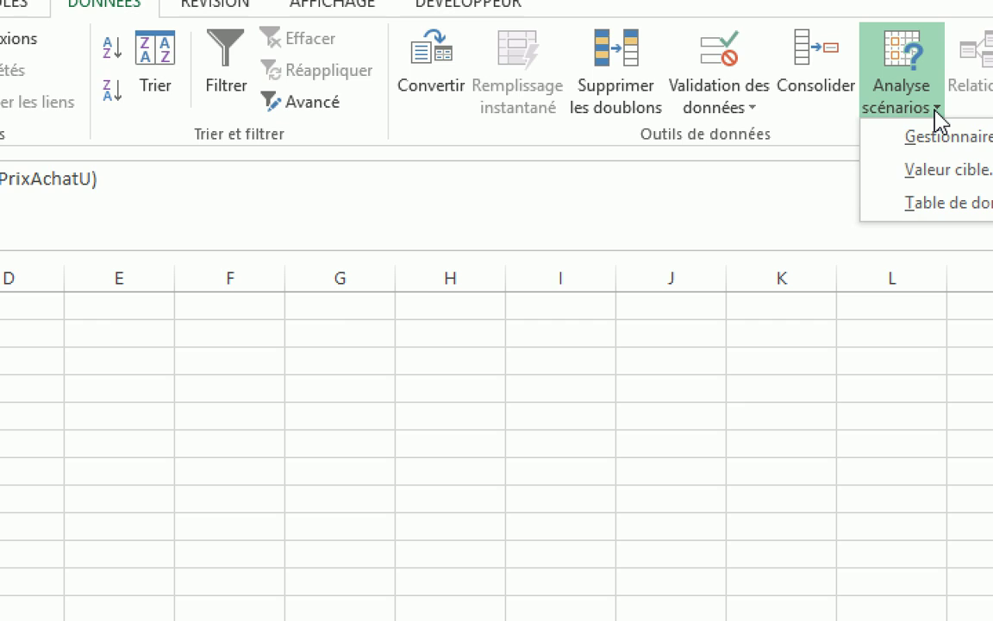
{"action": "left_click", "coordinate": [948, 170]}
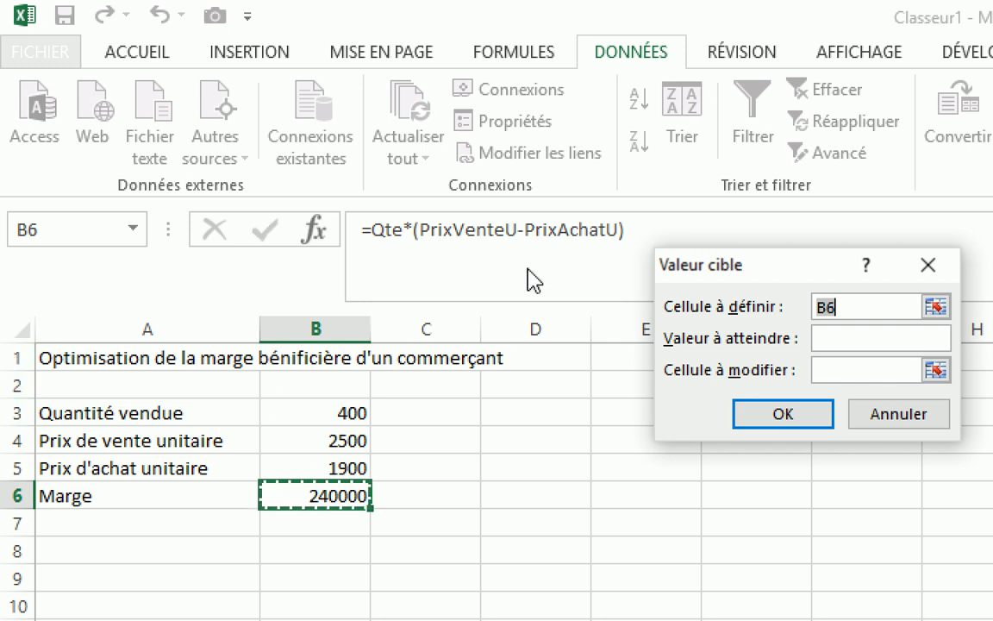
{"action": "left_click", "coordinate": [880, 342]}
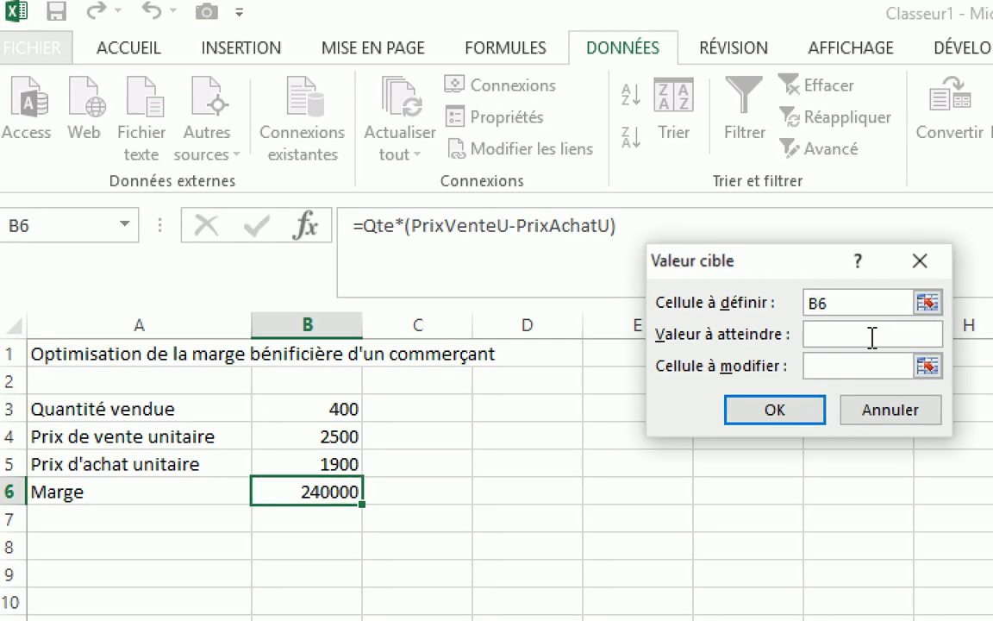
{"action": "type", "text": "800000"}
{"action": "left_click", "coordinate": [858, 366]}
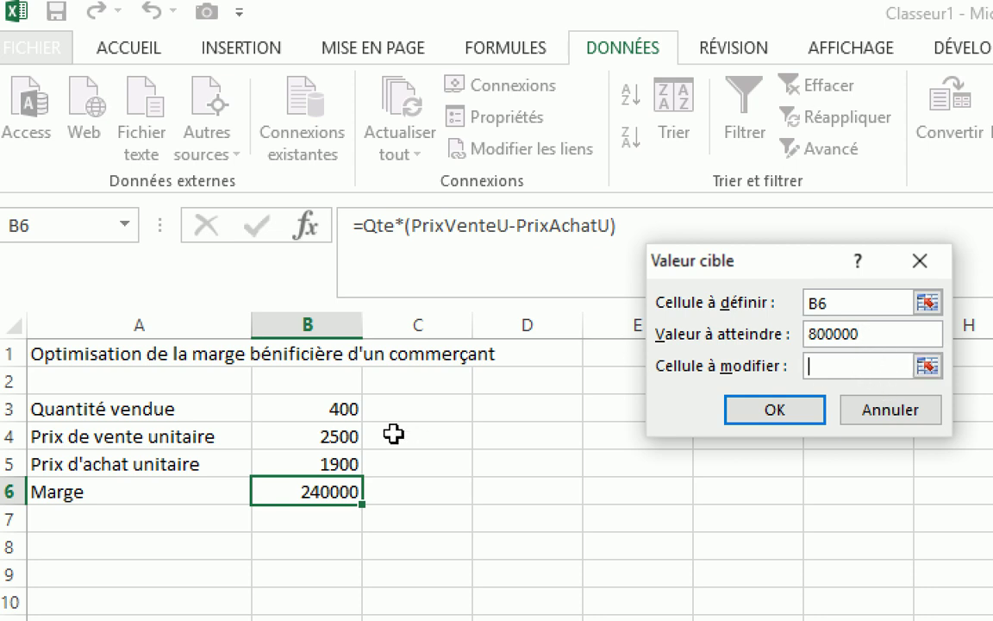
{"action": "left_click", "coordinate": [341, 410]}
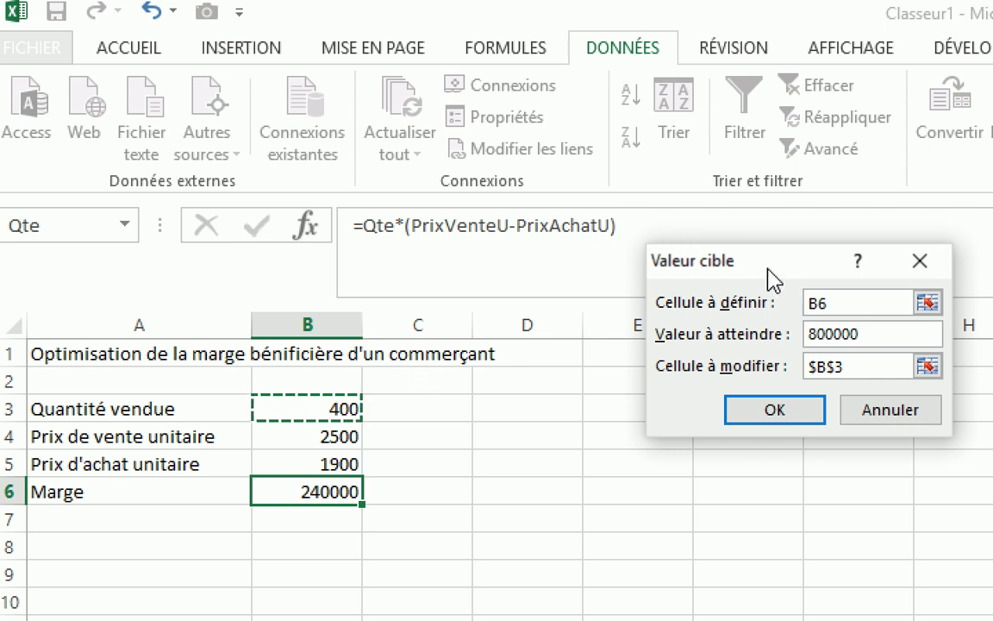
{"action": "left_click_drag", "start_coordinate": [769, 266], "coordinate": [547, 247]}
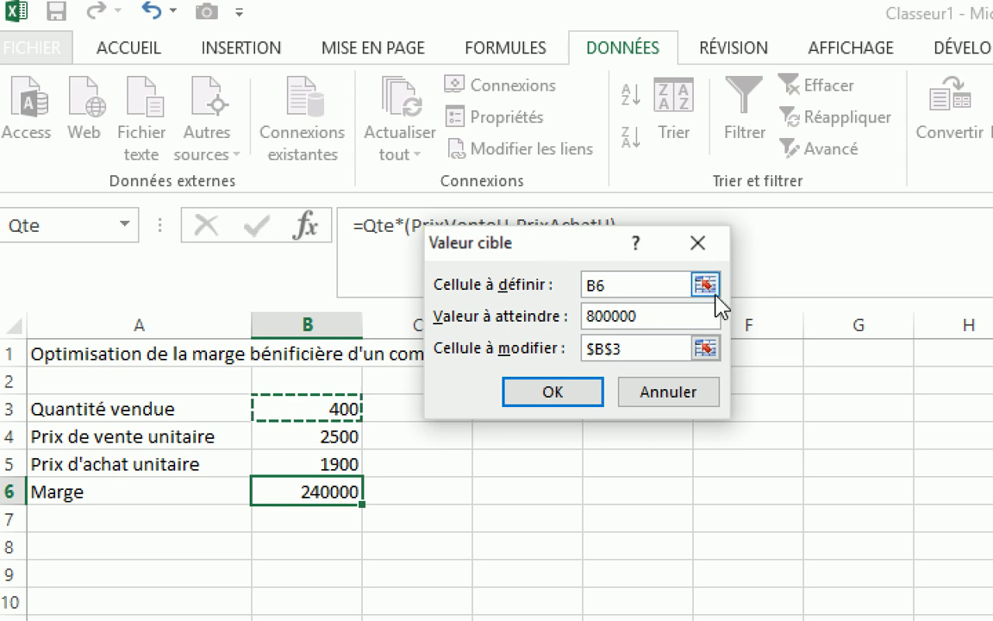
{"action": "left_click", "coordinate": [572, 411]}
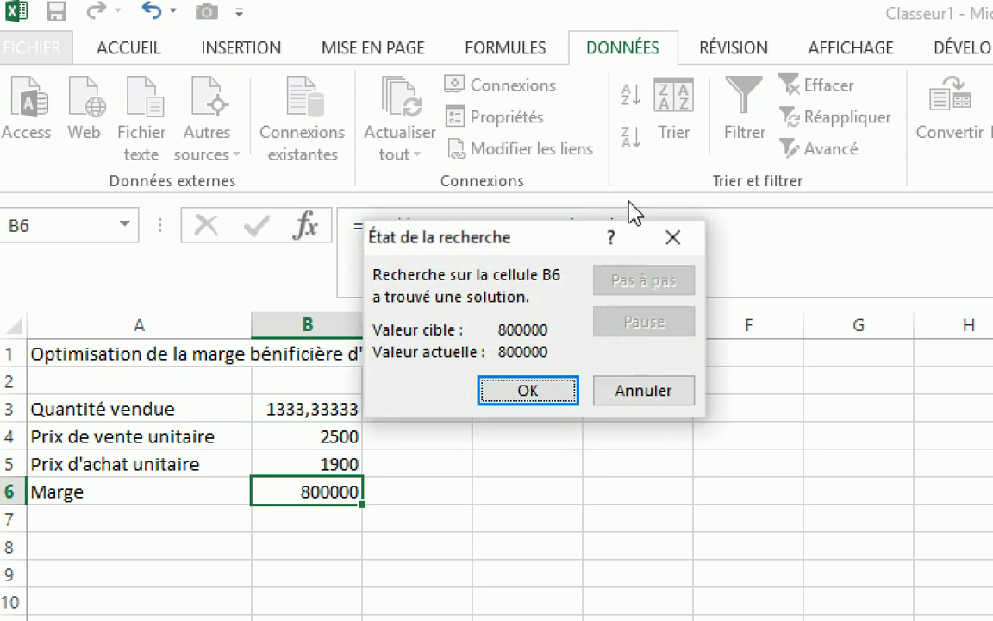
{"action": "left_click_drag", "start_coordinate": [550, 240], "coordinate": [737, 330]}
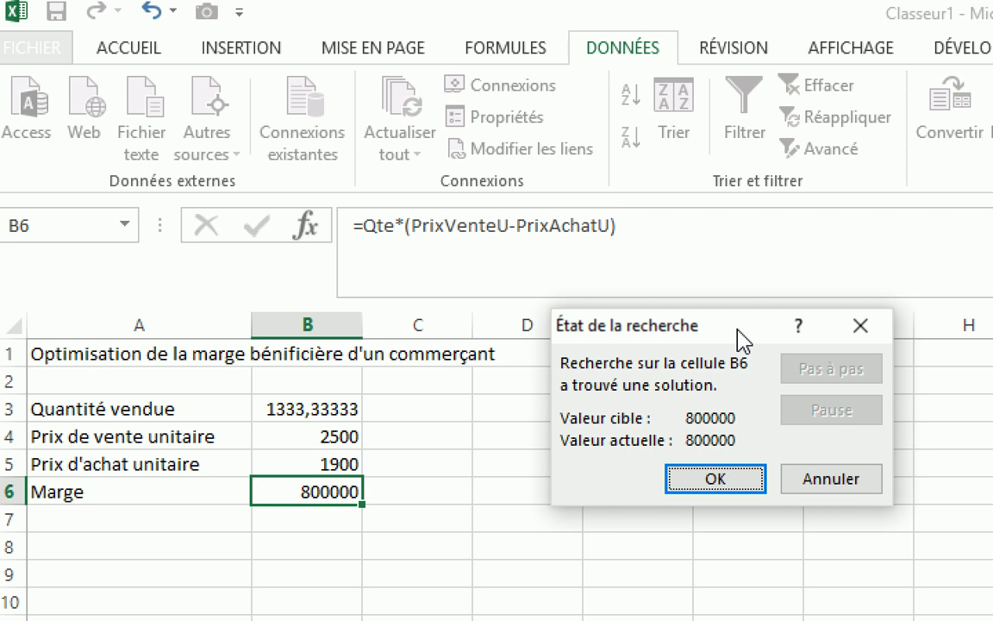
{"action": "left_click", "coordinate": [834, 479]}
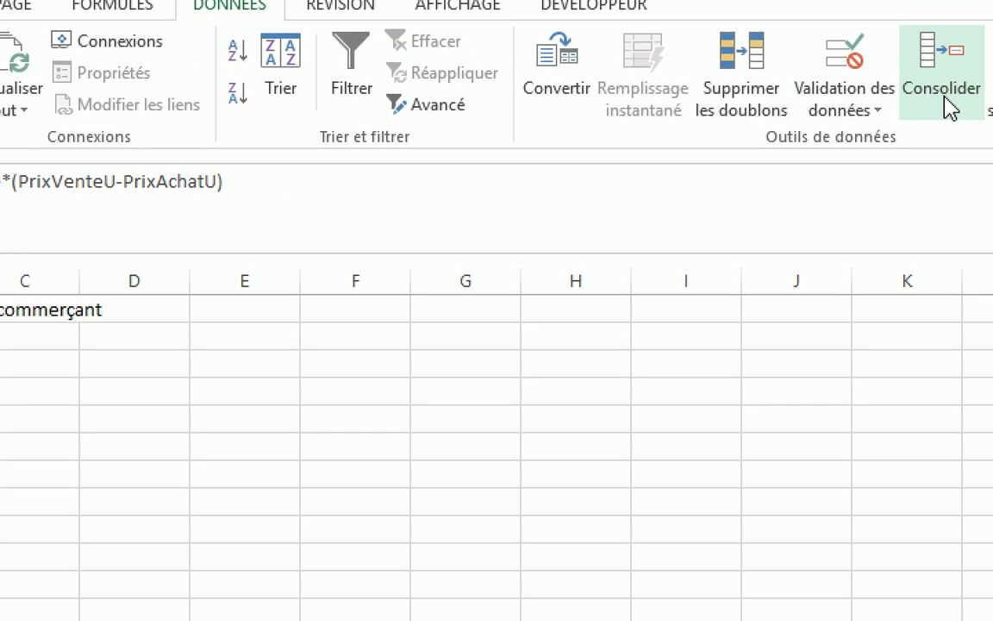
- Try a Goal Seek that brings the margin in B6 to 800000 by changing the unit sale price in B4, and discard its result
{"action": "left_click", "coordinate": [945, 103]}
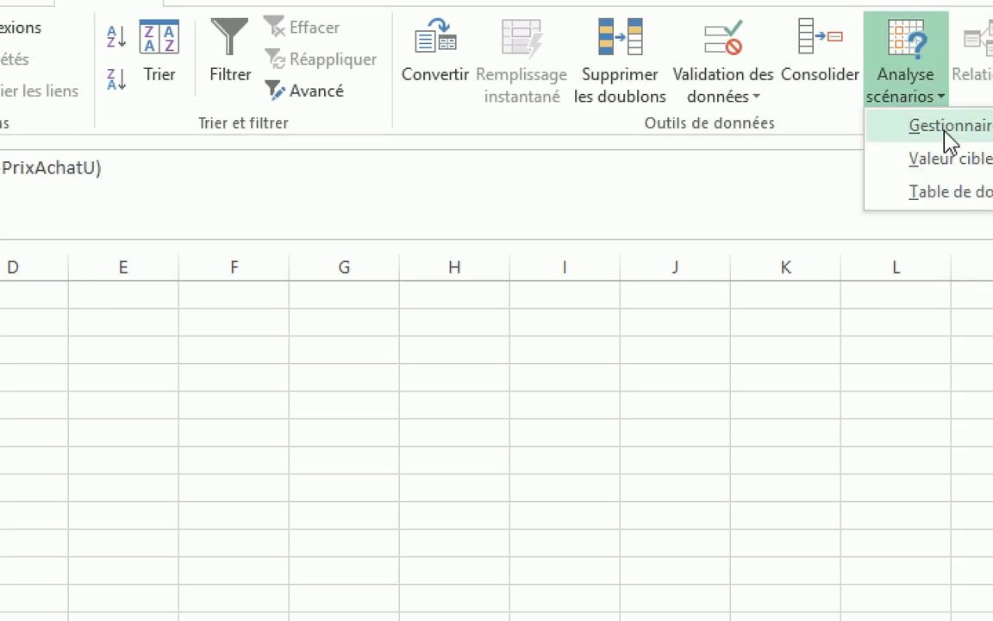
{"action": "left_click", "coordinate": [945, 160]}
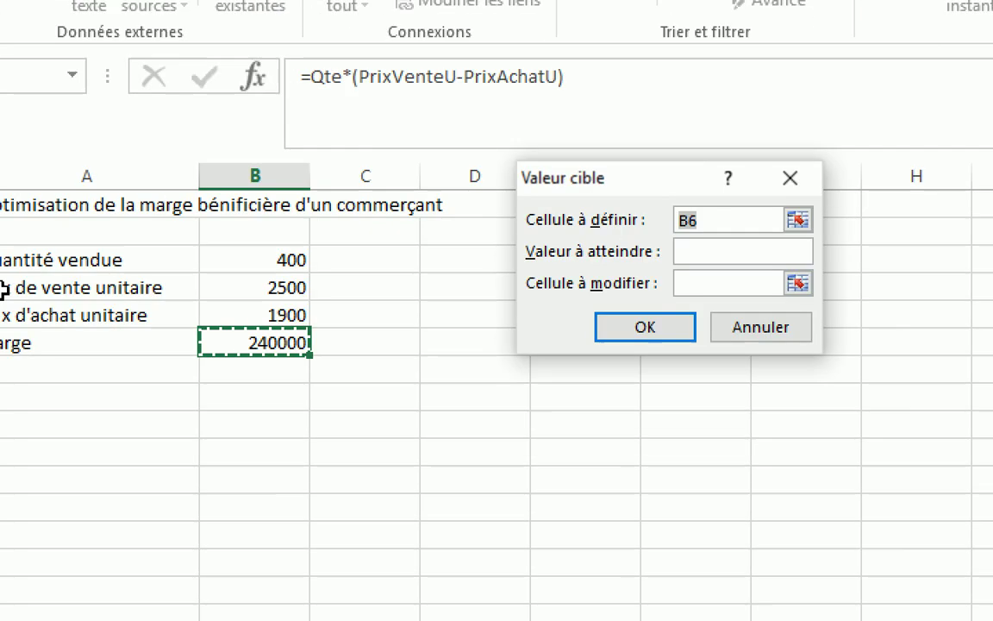
{"action": "left_click", "coordinate": [755, 254]}
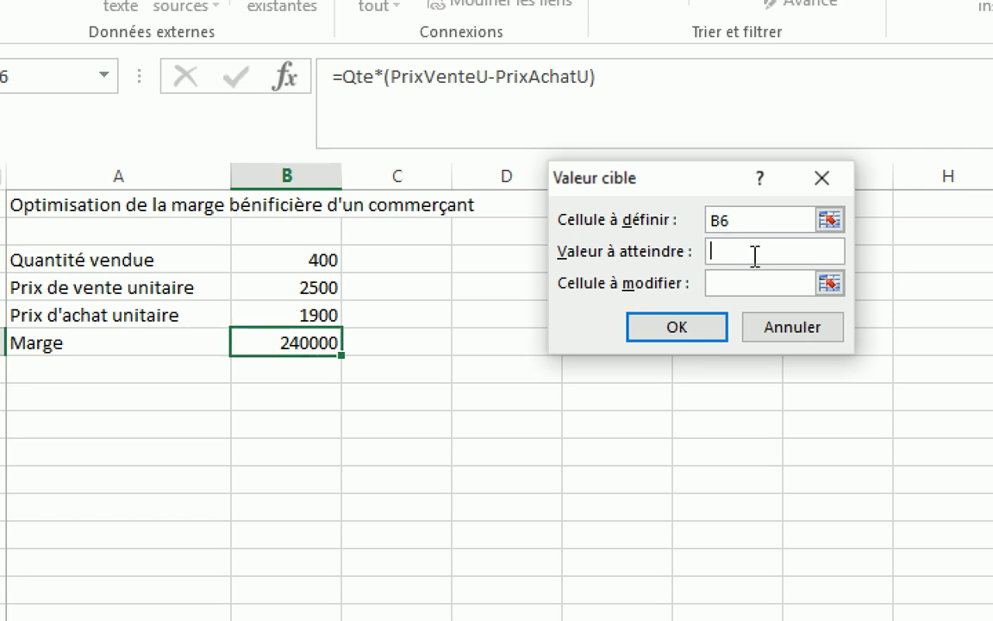
{"action": "type", "text": "800000"}
{"action": "left_click", "coordinate": [737, 283]}
{"action": "left_click", "coordinate": [295, 287]}
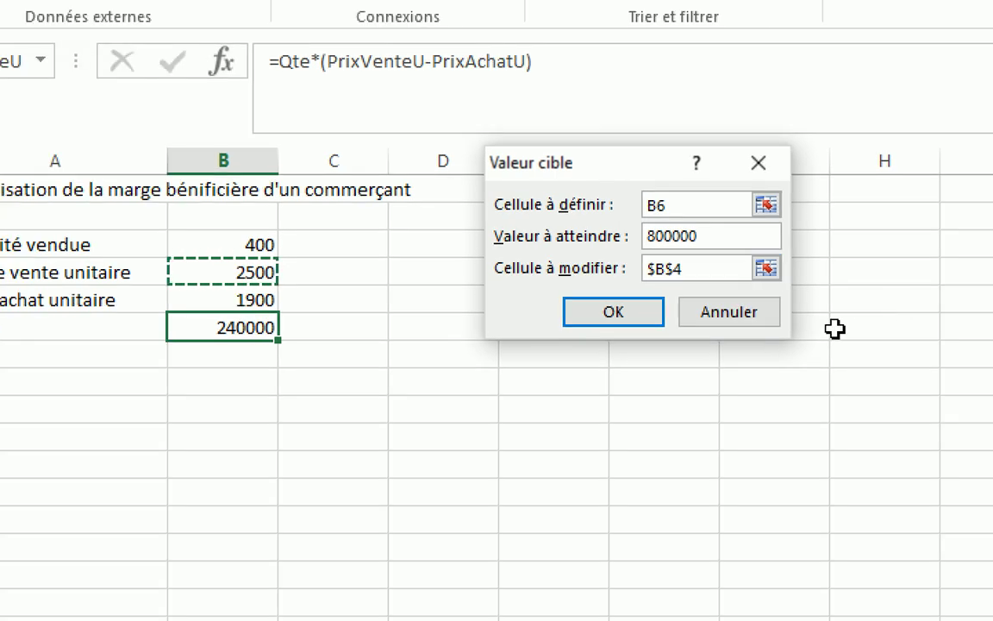
{"action": "left_click", "coordinate": [602, 311]}
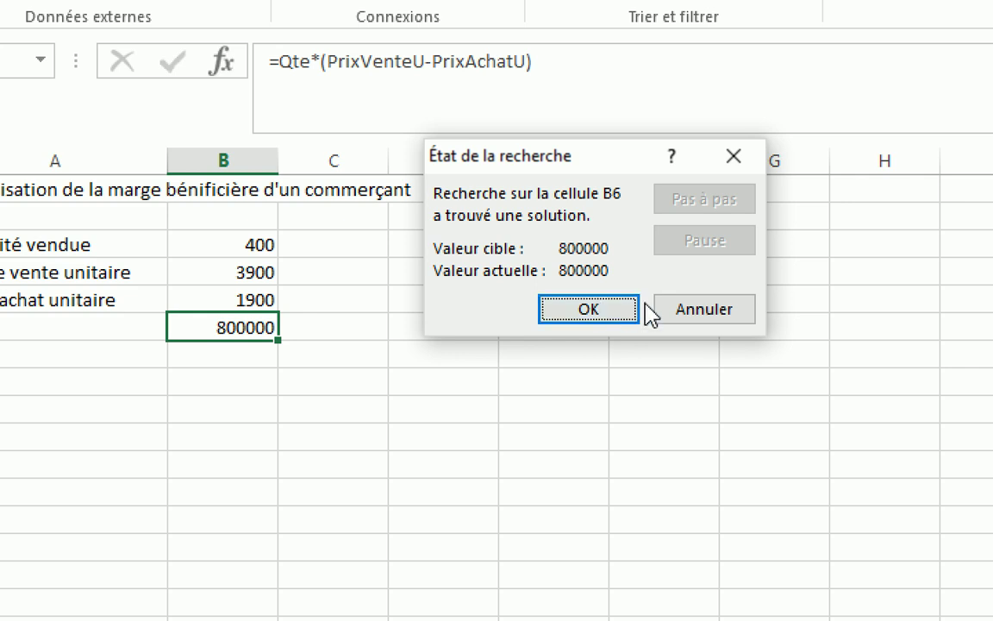
{"action": "left_click", "coordinate": [702, 311]}
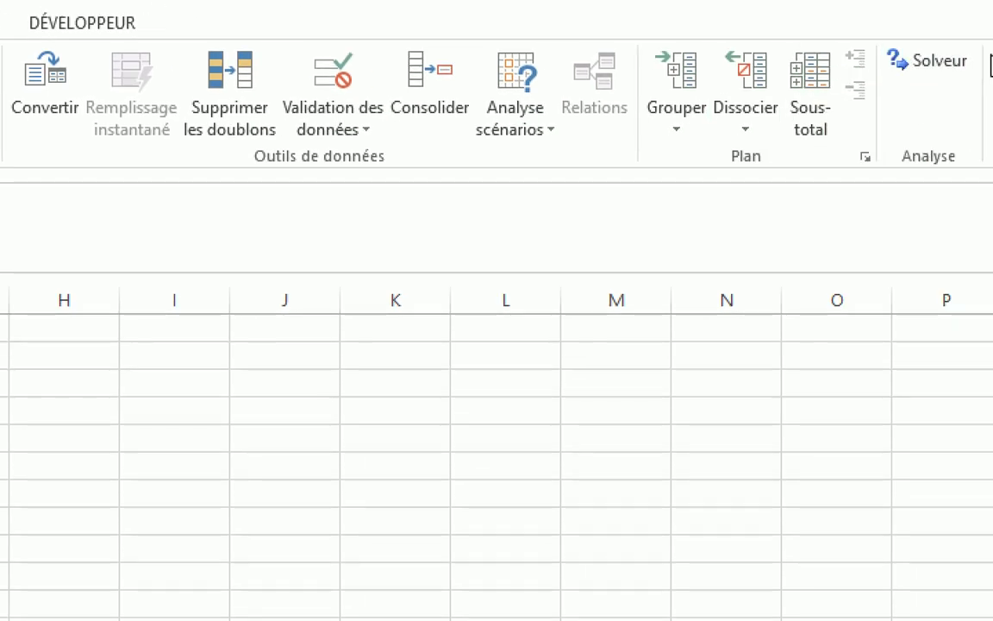
- Open the Solver and set the objective cell $B$6 to reach a value of 800000
{"action": "left_click", "coordinate": [929, 70]}
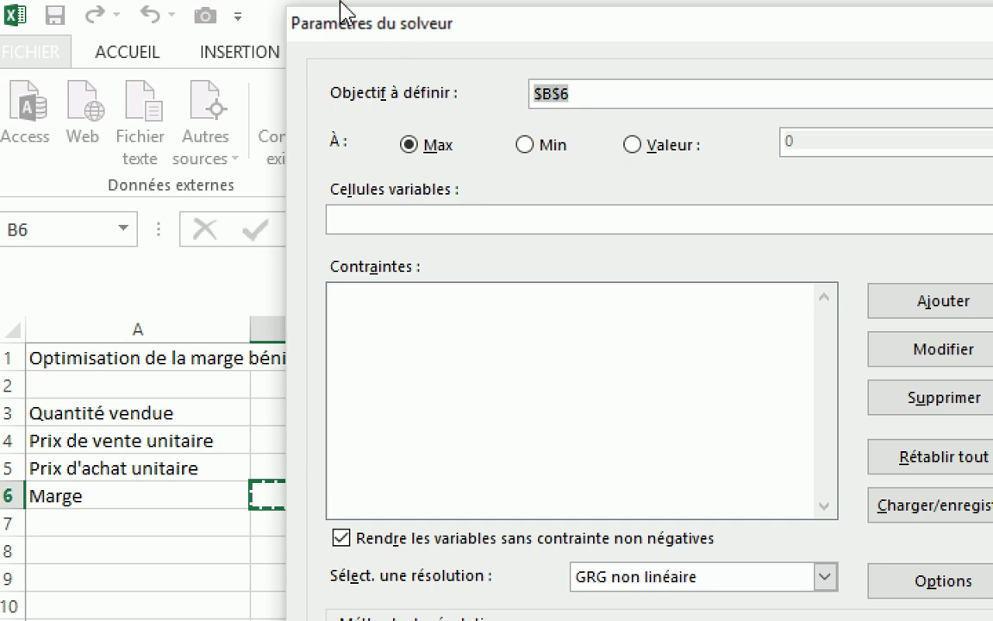
{"action": "left_click_drag", "start_coordinate": [565, 24], "coordinate": [453, 20]}
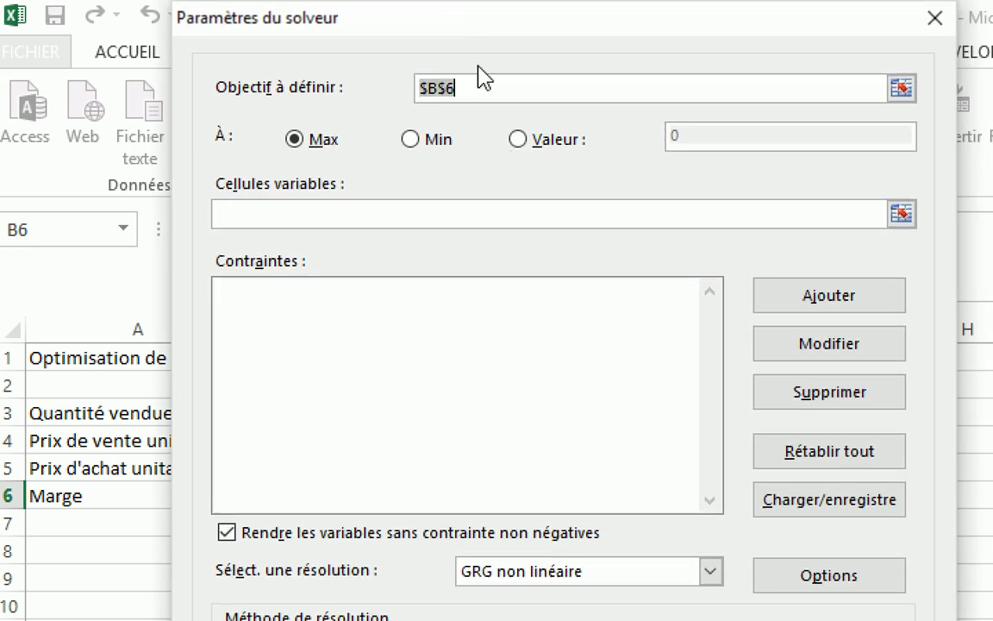
{"action": "left_click", "coordinate": [519, 140]}
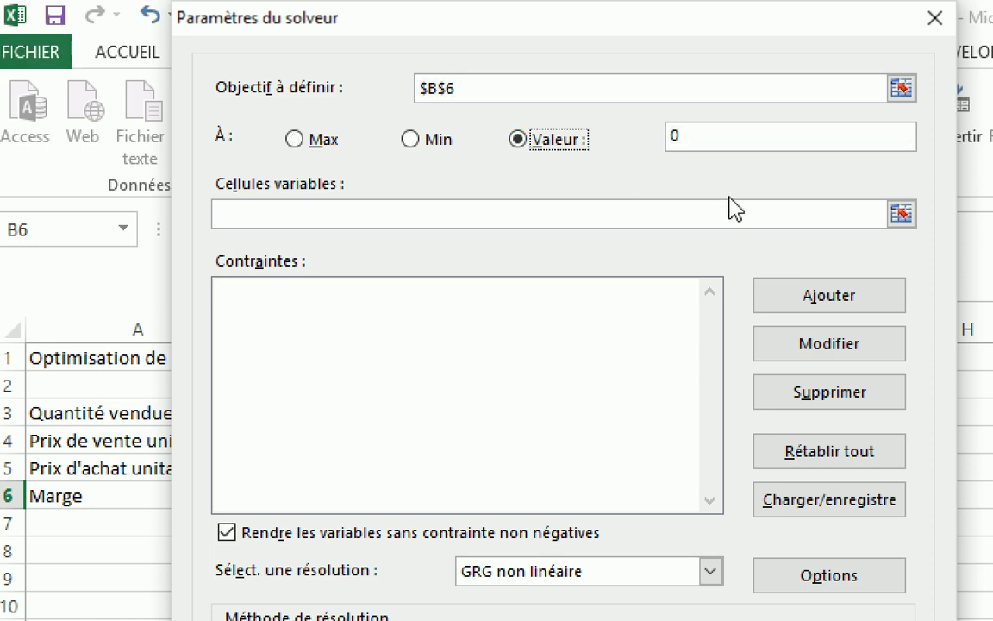
{"action": "left_click", "coordinate": [707, 136]}
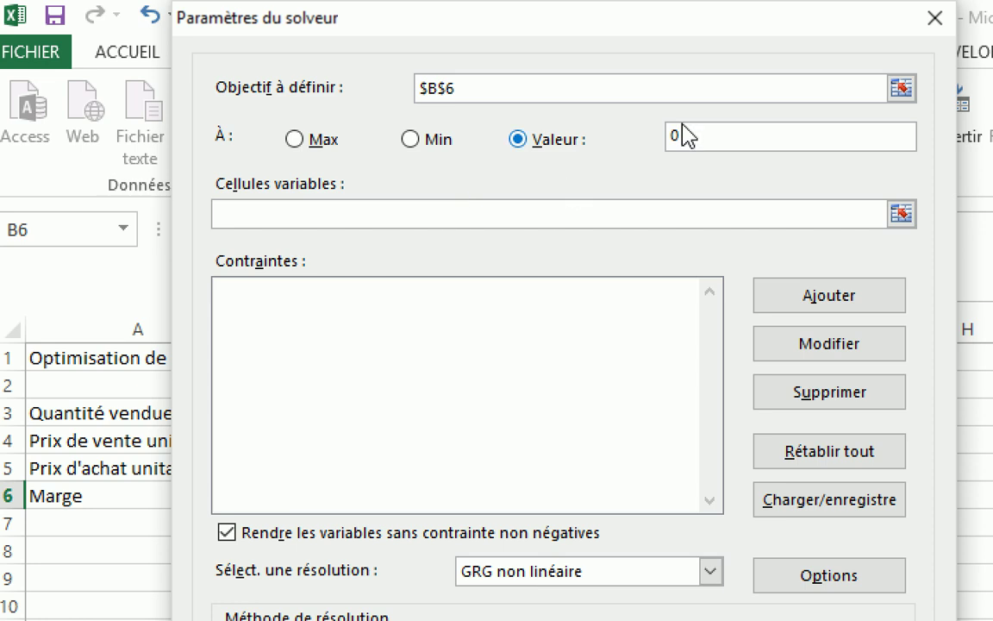
{"action": "left_click_drag", "start_coordinate": [695, 135], "coordinate": [657, 140]}
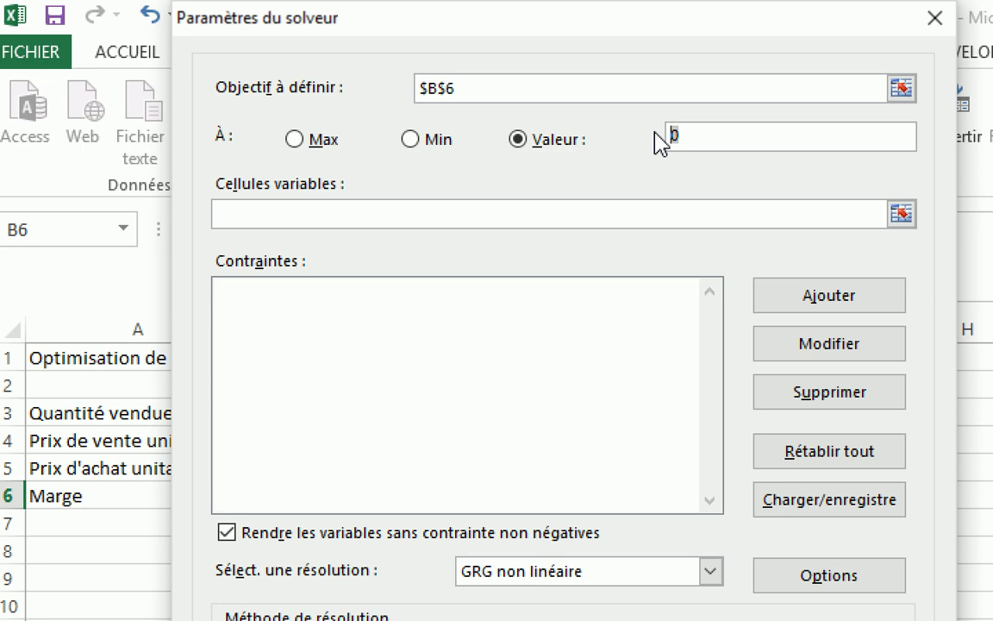
{"action": "type", "text": "800000"}
- Set the Solver's variable cells to the quantity and the two unit prices, $B$3:$B$5
{"action": "left_click", "coordinate": [306, 216]}
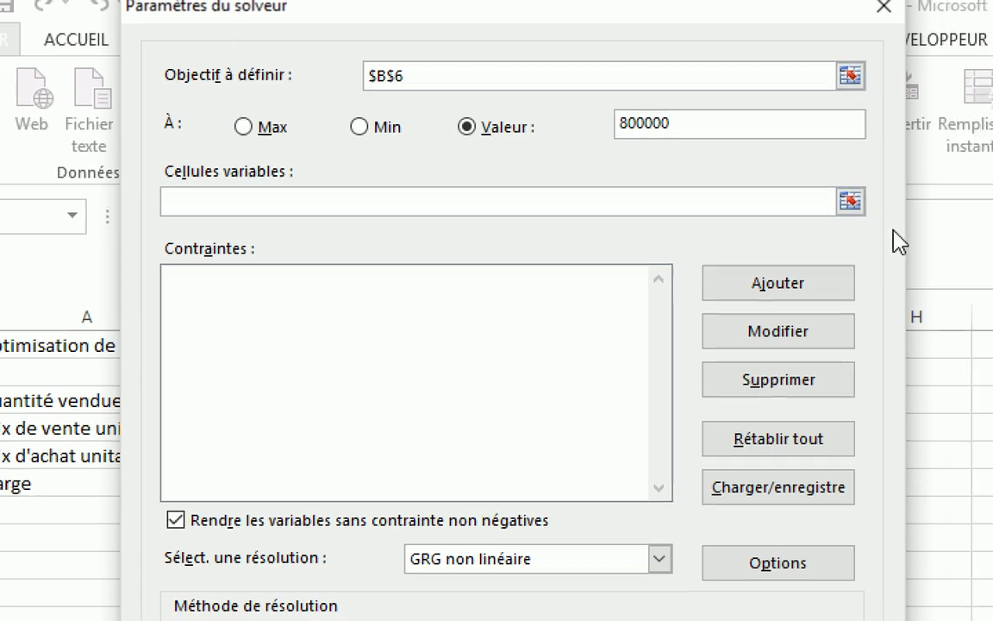
{"action": "left_click", "coordinate": [850, 201]}
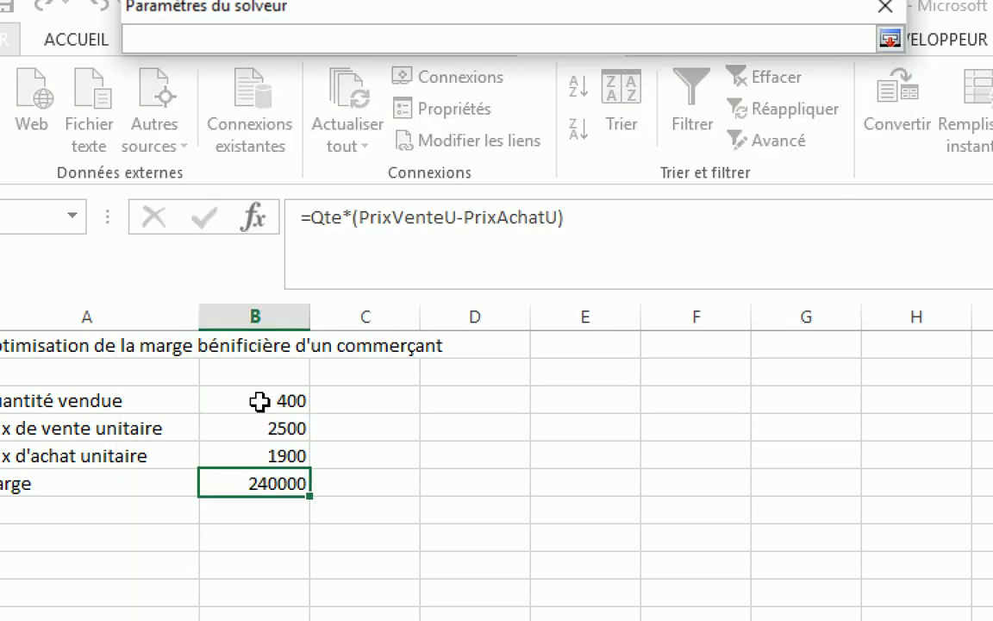
{"action": "left_click_drag", "start_coordinate": [261, 399], "coordinate": [268, 456]}
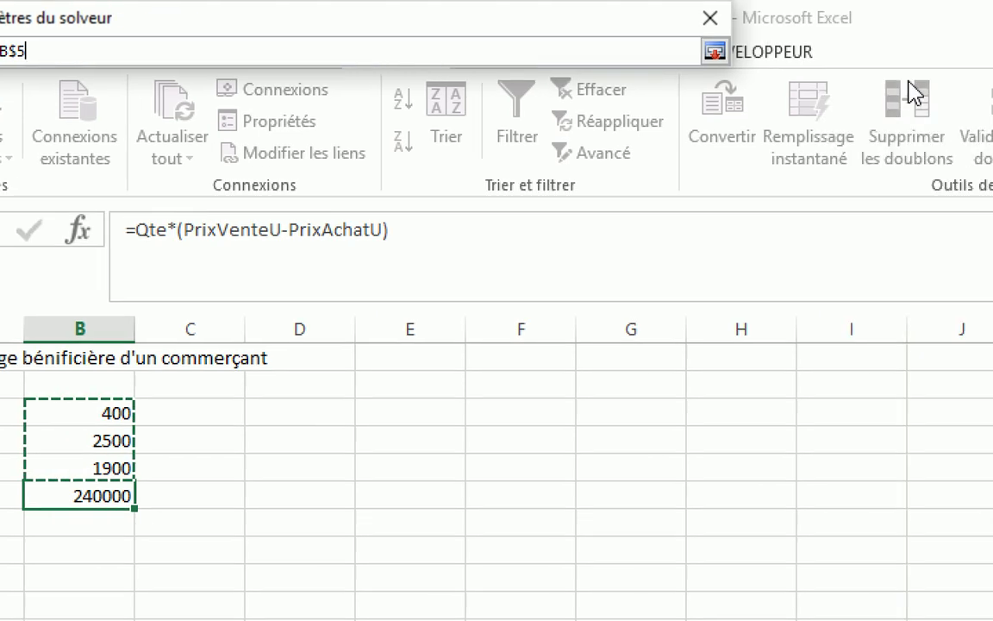
{"action": "left_click", "coordinate": [717, 53]}
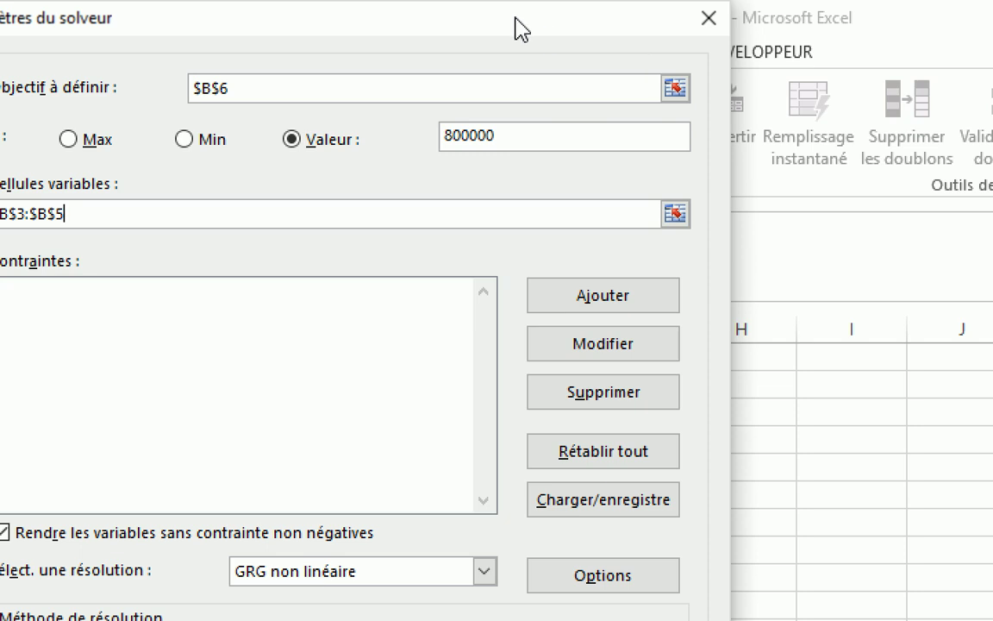
{"action": "left_click_drag", "start_coordinate": [521, 28], "coordinate": [99, 26]}
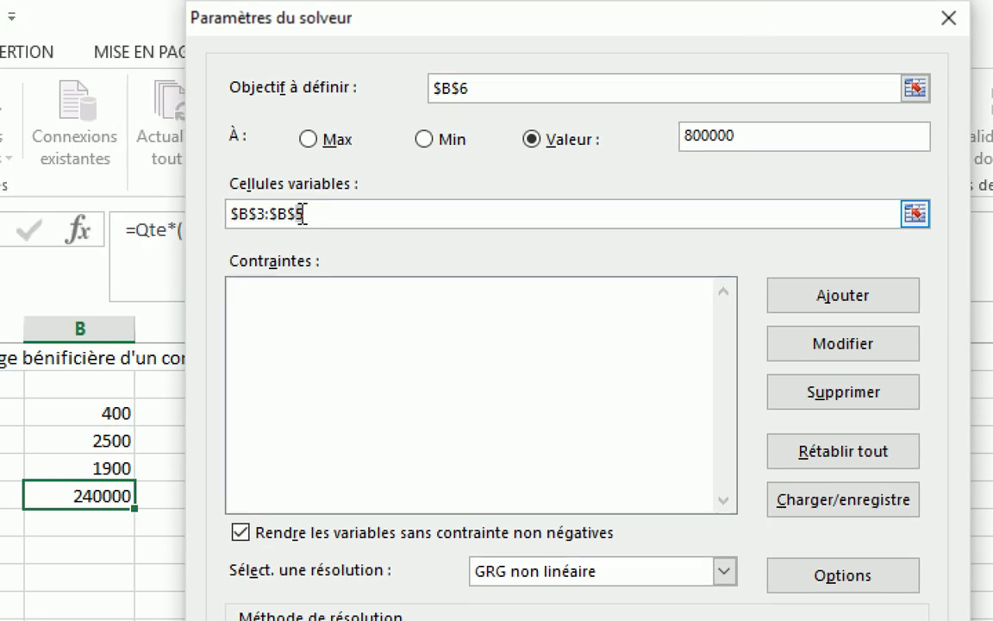
{"action": "left_click_drag", "start_coordinate": [322, 216], "coordinate": [223, 223]}
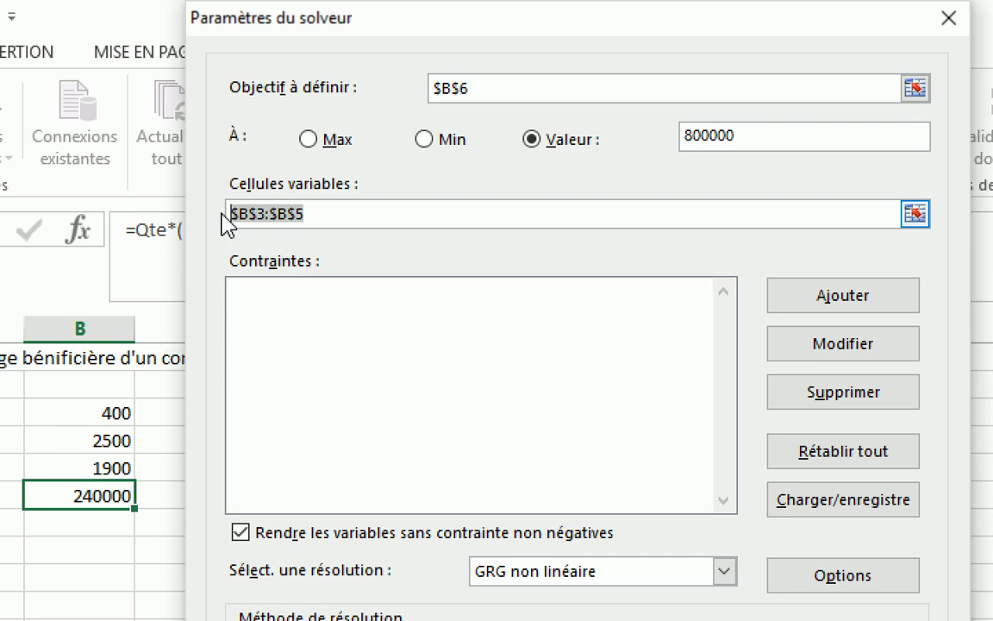
{"action": "left_click", "coordinate": [303, 317]}
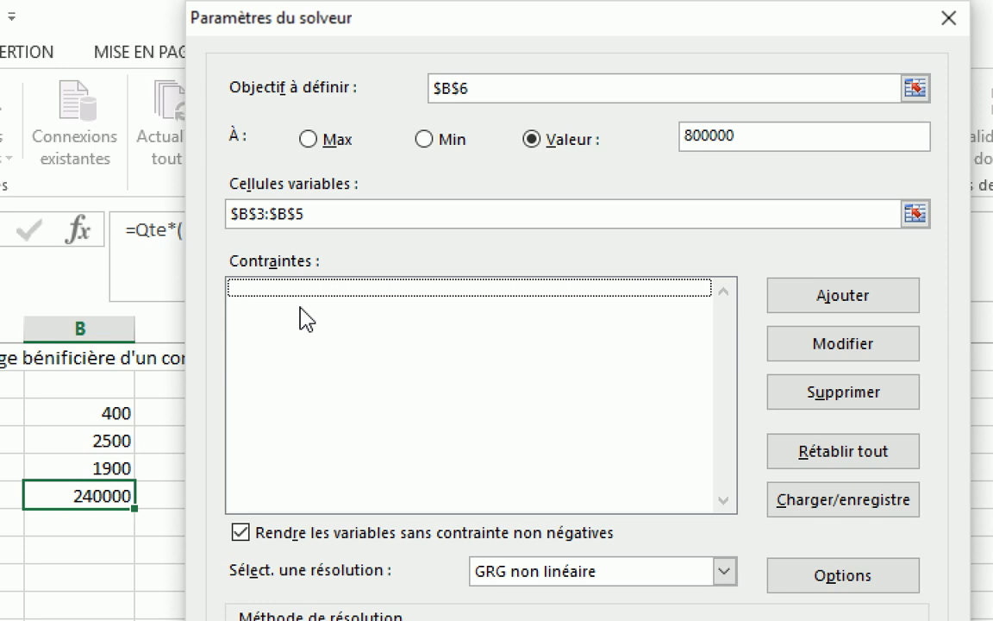
- Add a Solver constraint limiting the quantity sold in $B$3 to <= 600
{"action": "left_click", "coordinate": [783, 296]}
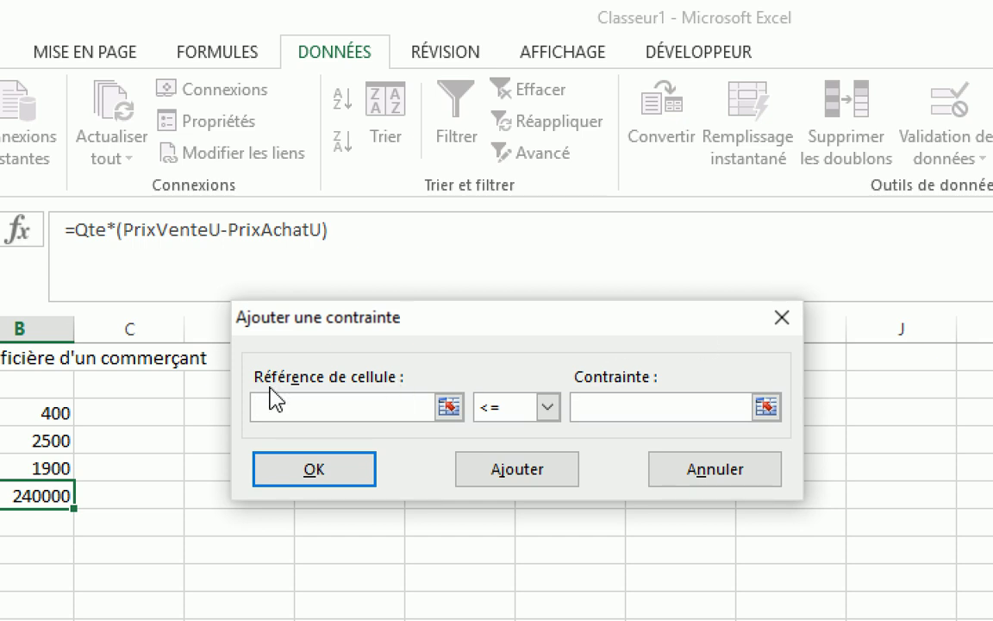
{"action": "left_click", "coordinate": [58, 413]}
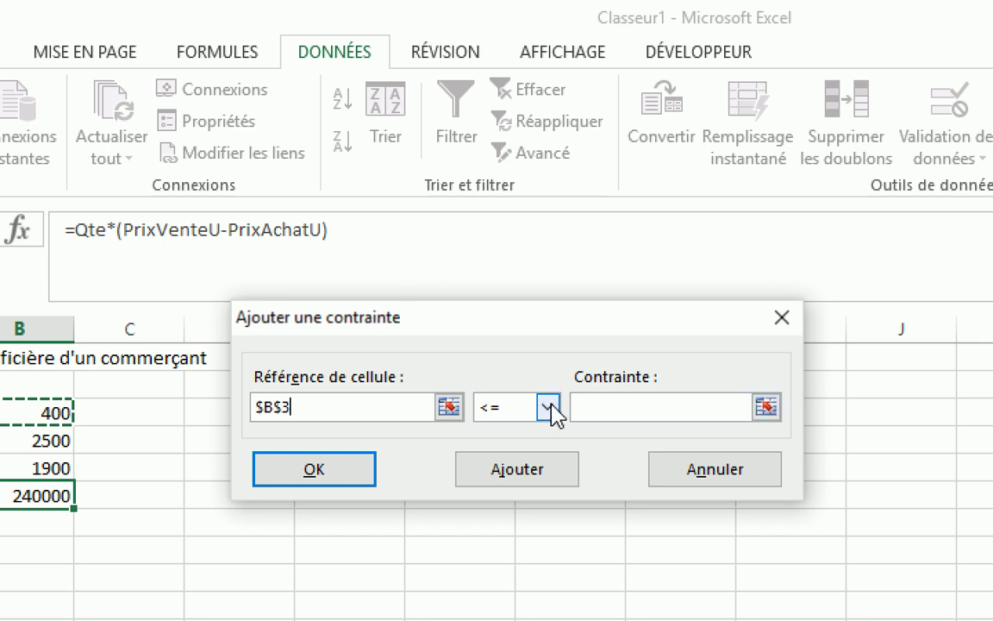
{"action": "left_click", "coordinate": [634, 408]}
{"action": "type", "text": "600"}
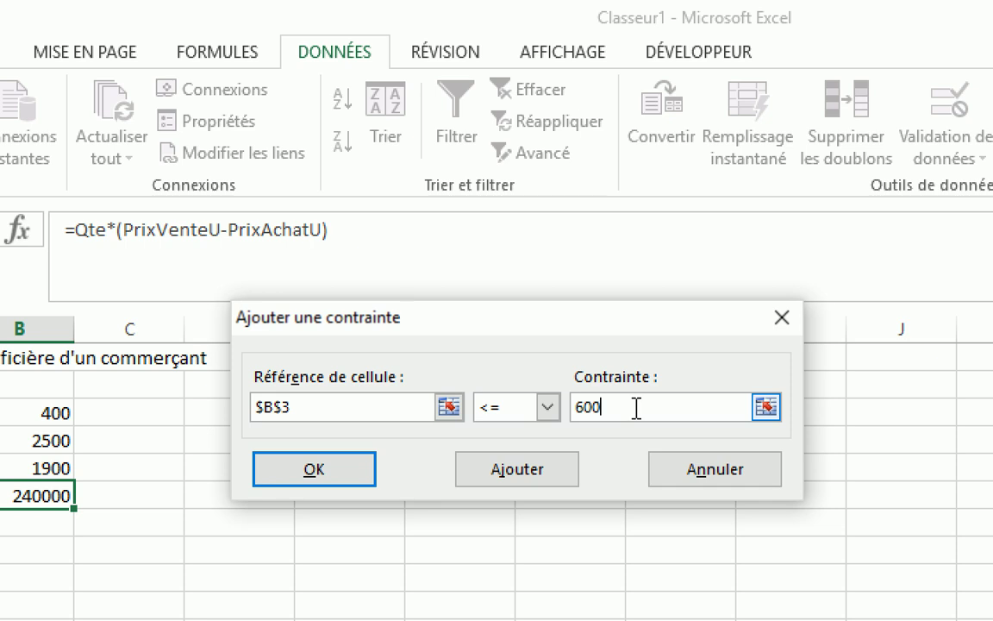
{"action": "left_click", "coordinate": [548, 472]}
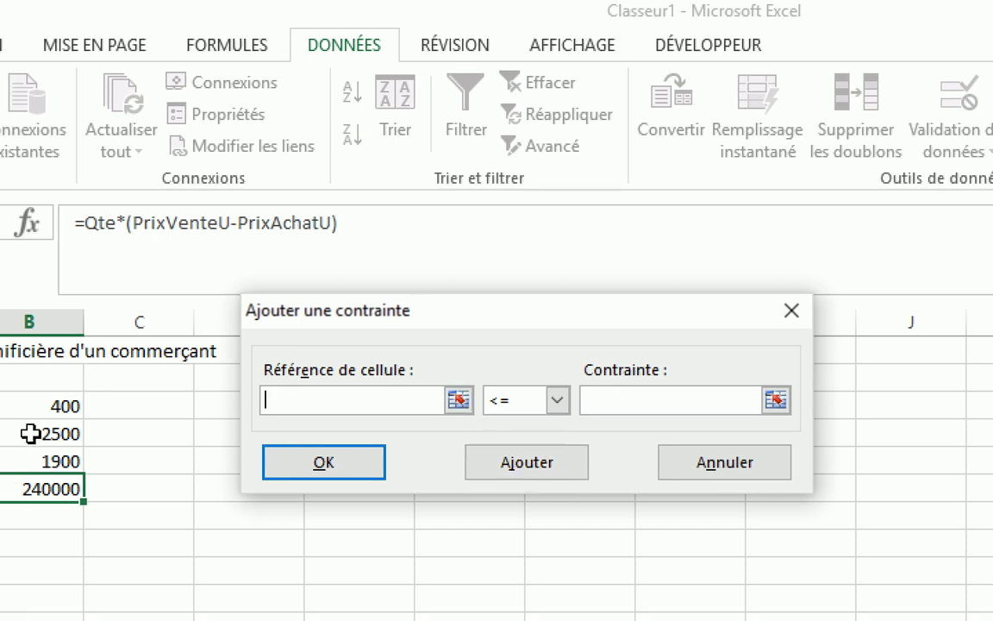
- Add a Solver constraint limiting the unit sale price in $B$4 to <= 3500
{"action": "left_click", "coordinate": [31, 434]}
{"action": "left_click", "coordinate": [694, 407]}
{"action": "type", "text": "3500"}
{"action": "left_click", "coordinate": [523, 472]}
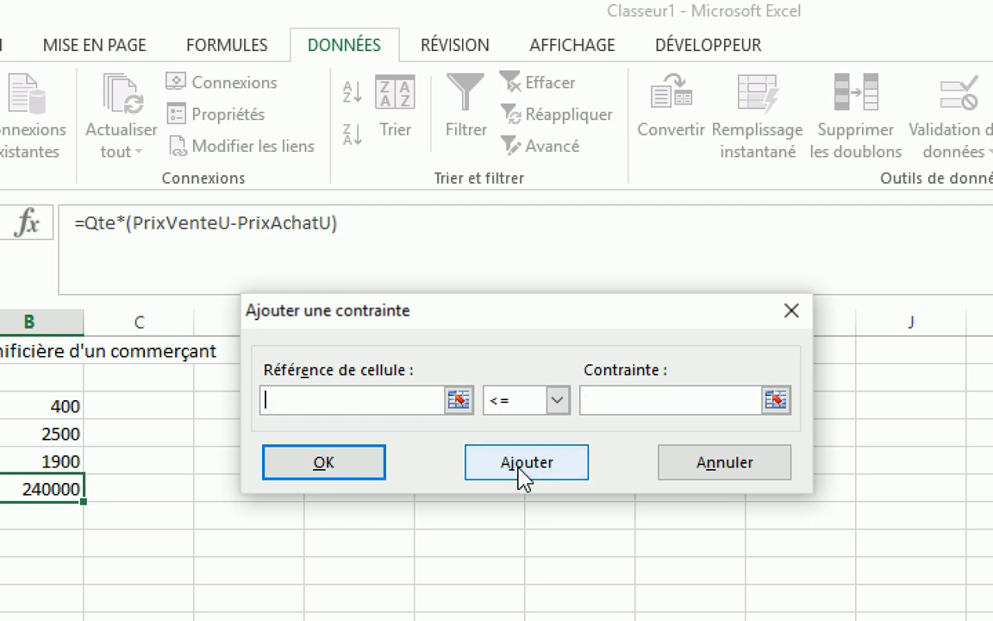
- Add a Solver constraint requiring the unit purchase price in $B$5 to be >= 1800
{"action": "left_click", "coordinate": [29, 463]}
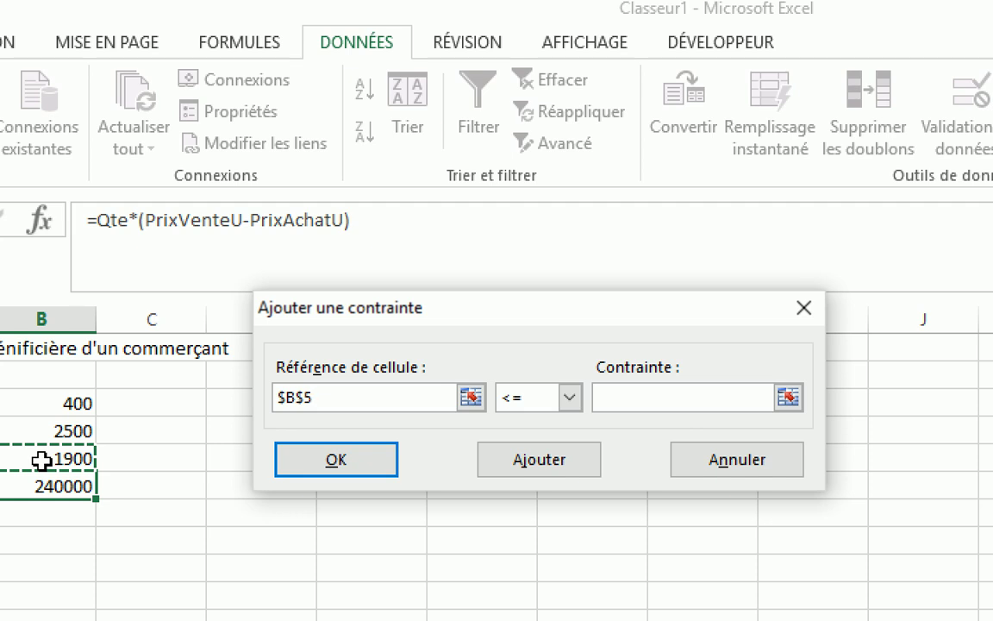
{"action": "left_click", "coordinate": [569, 397]}
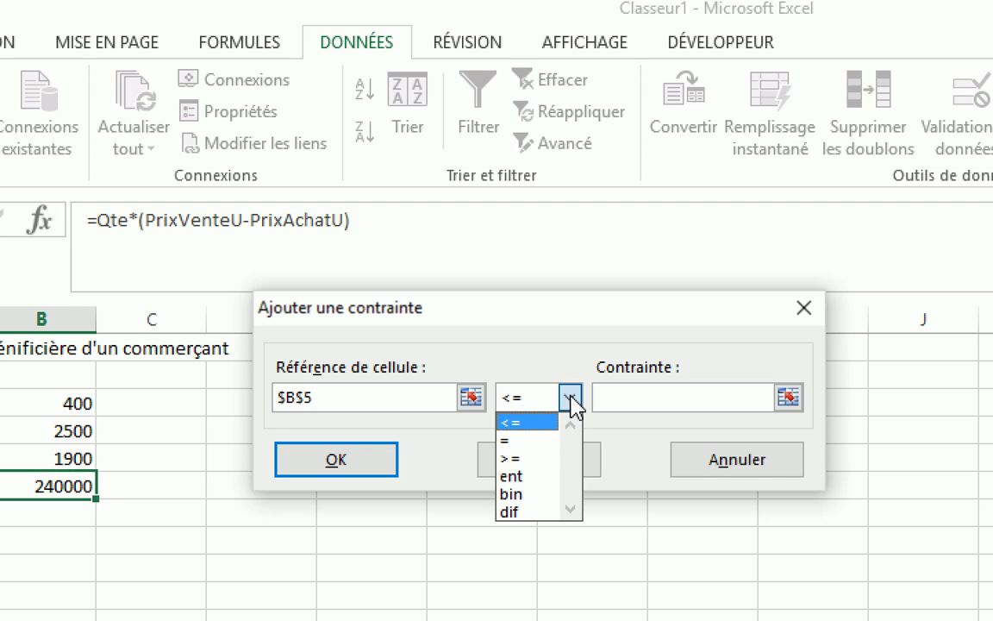
{"action": "left_click", "coordinate": [524, 457]}
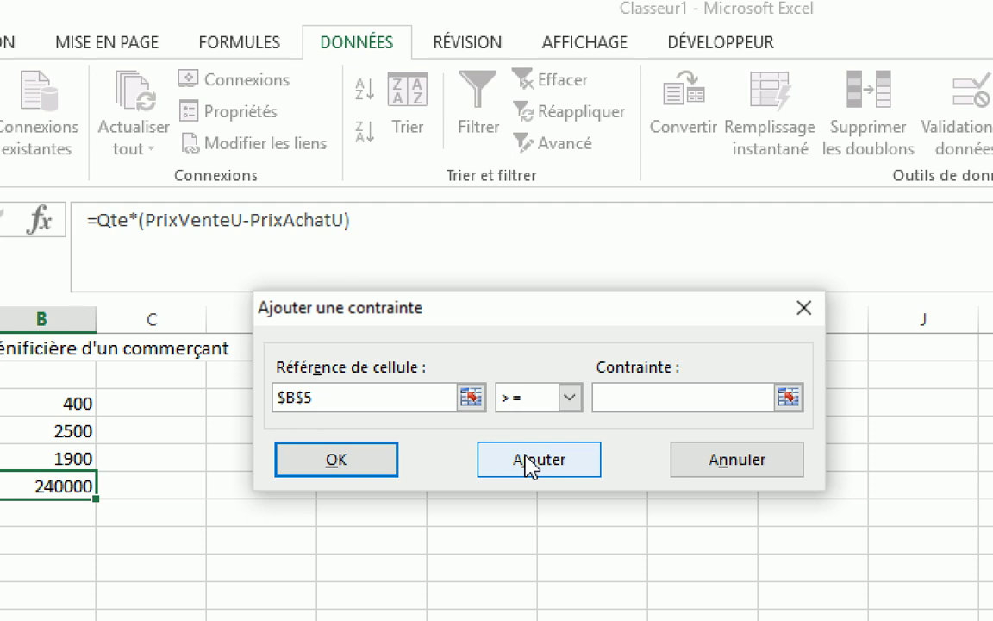
{"action": "type", "text": "1800"}
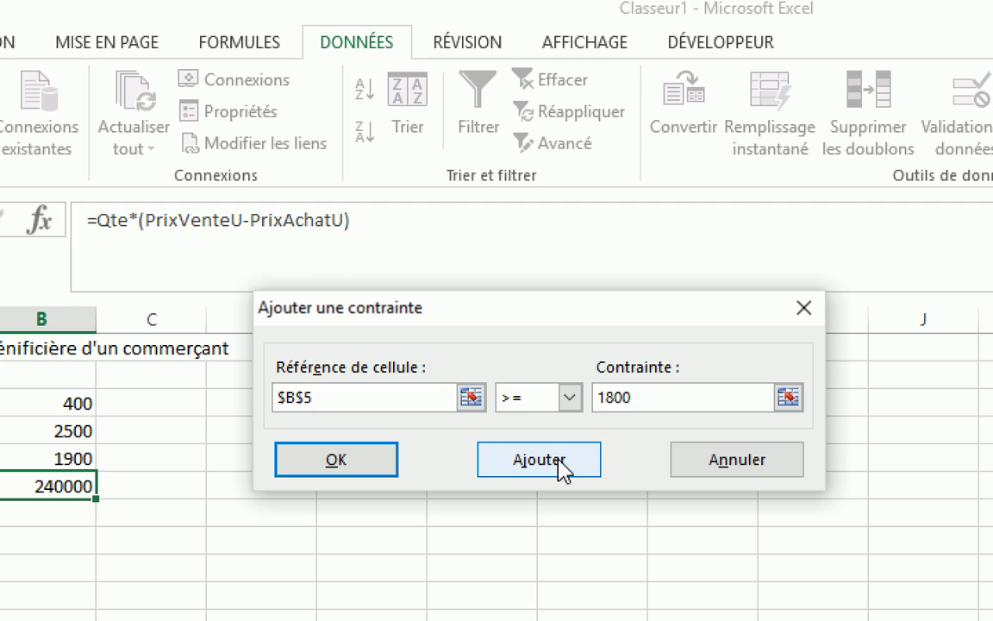
{"action": "left_click", "coordinate": [561, 465]}
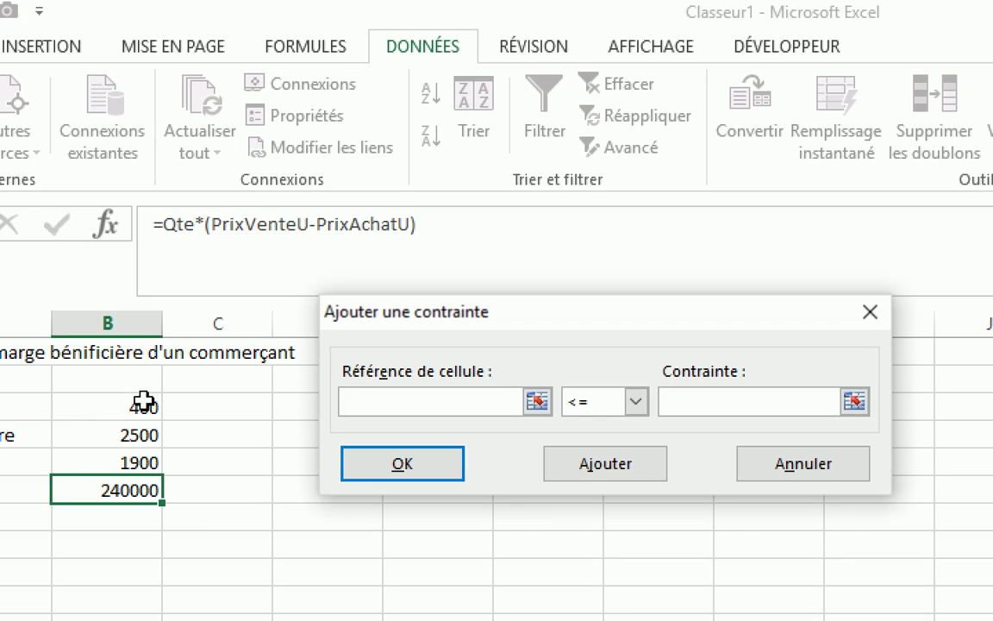
- Add a final Solver constraint making the quantity sold in $B$3 an integer (ent), and return to the Solver parameters
{"action": "left_click", "coordinate": [138, 402]}
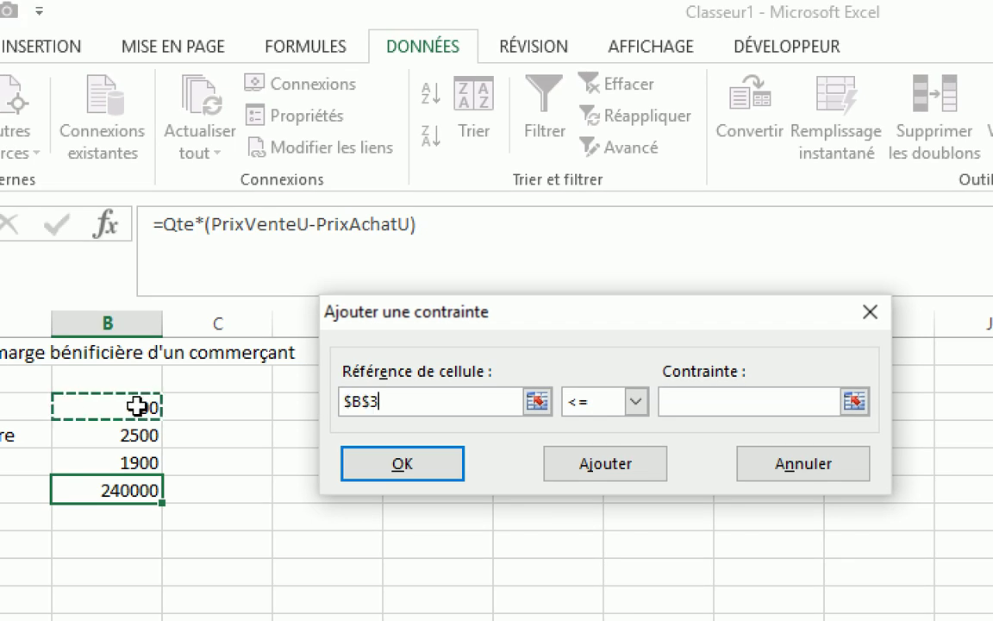
{"action": "left_click", "coordinate": [639, 403]}
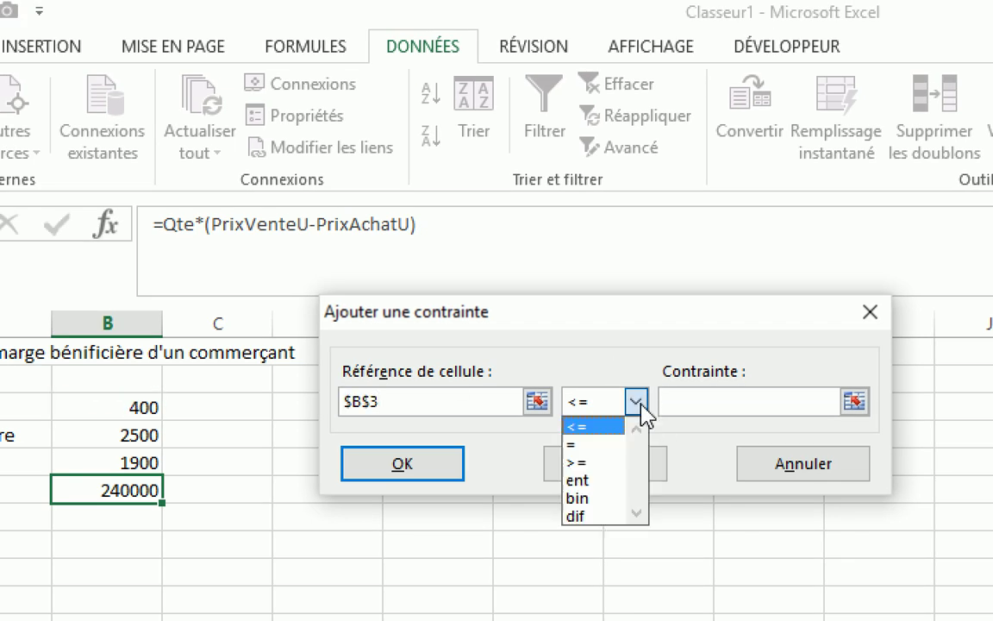
{"action": "left_click", "coordinate": [594, 481]}
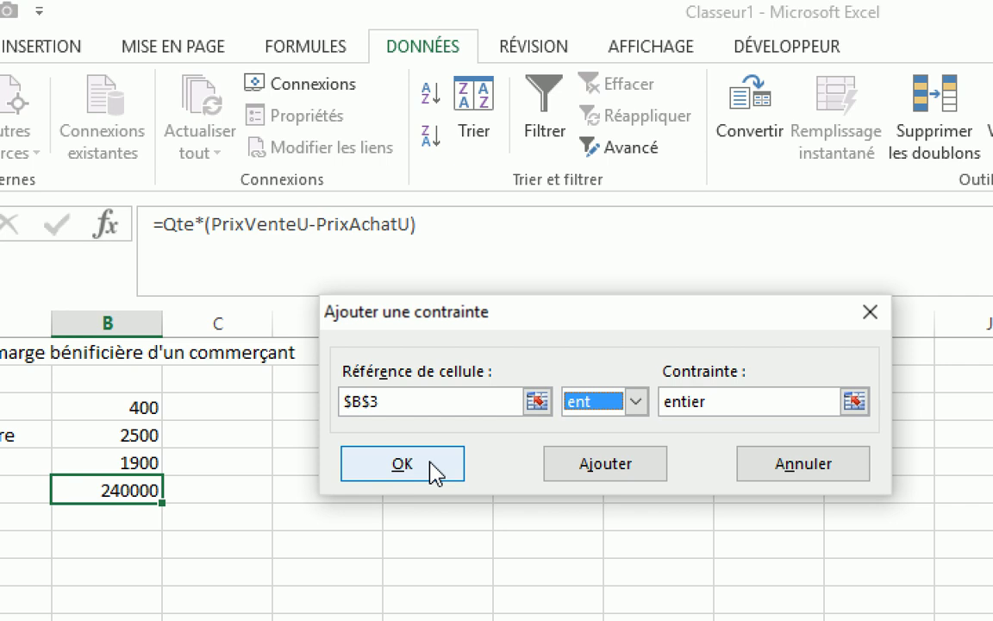
{"action": "left_click", "coordinate": [635, 402]}
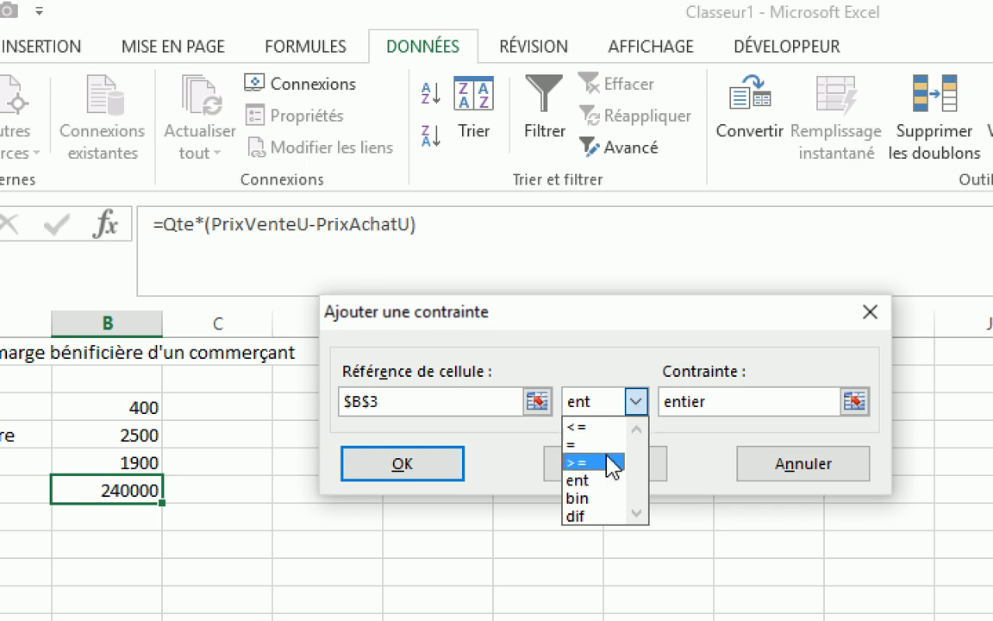
{"action": "left_click", "coordinate": [582, 479]}
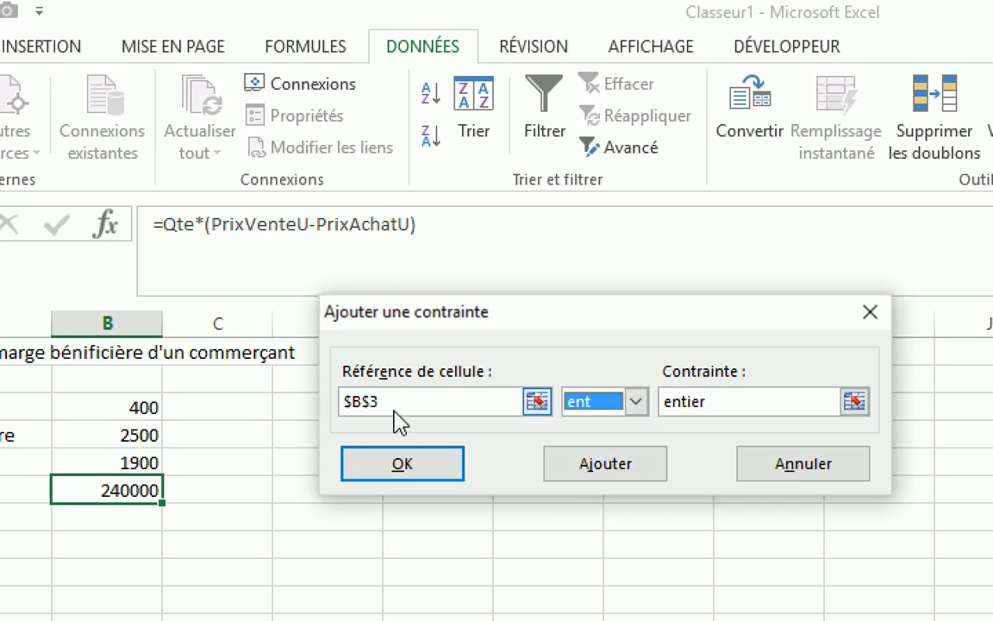
{"action": "left_click", "coordinate": [404, 466]}
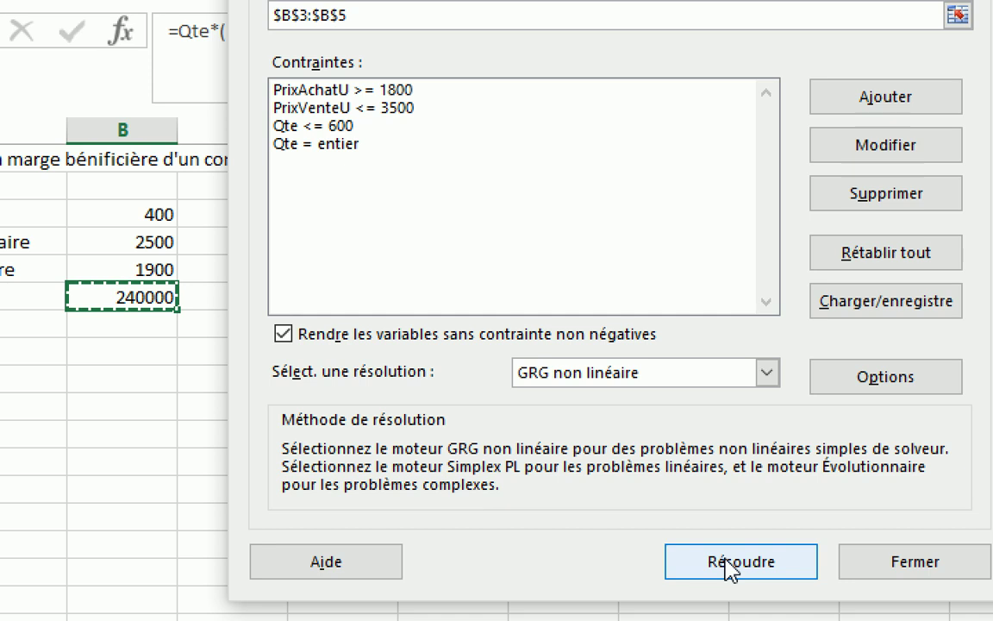
- Run the Solver with the GRG nonlinear method and keep the Solver solution in the sheet
{"action": "left_click", "coordinate": [728, 569]}
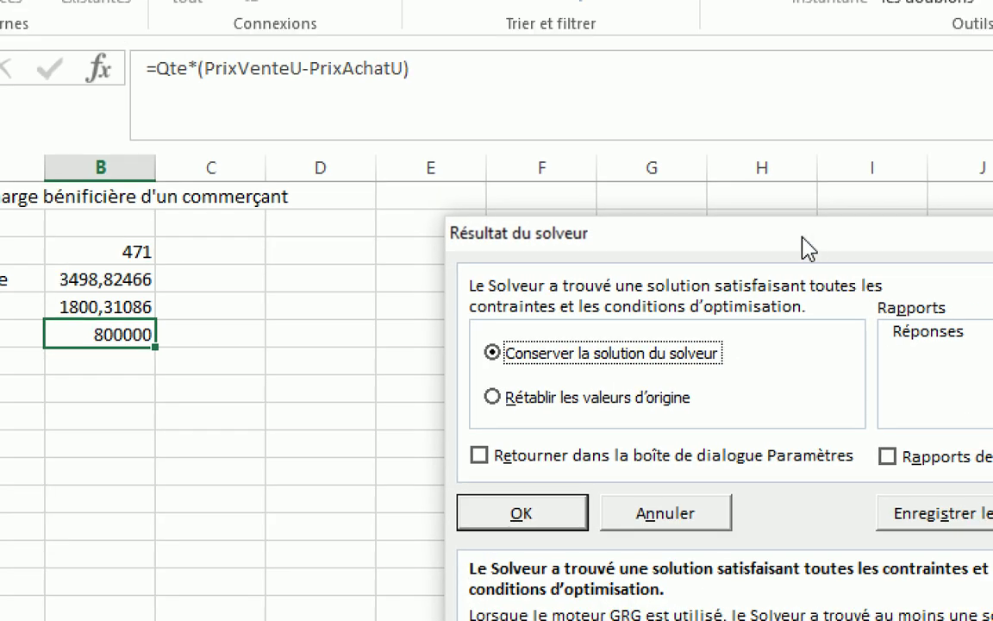
{"action": "left_click_drag", "start_coordinate": [819, 207], "coordinate": [504, 74]}
{"action": "left_click_drag", "start_coordinate": [479, 109], "coordinate": [498, 109]}
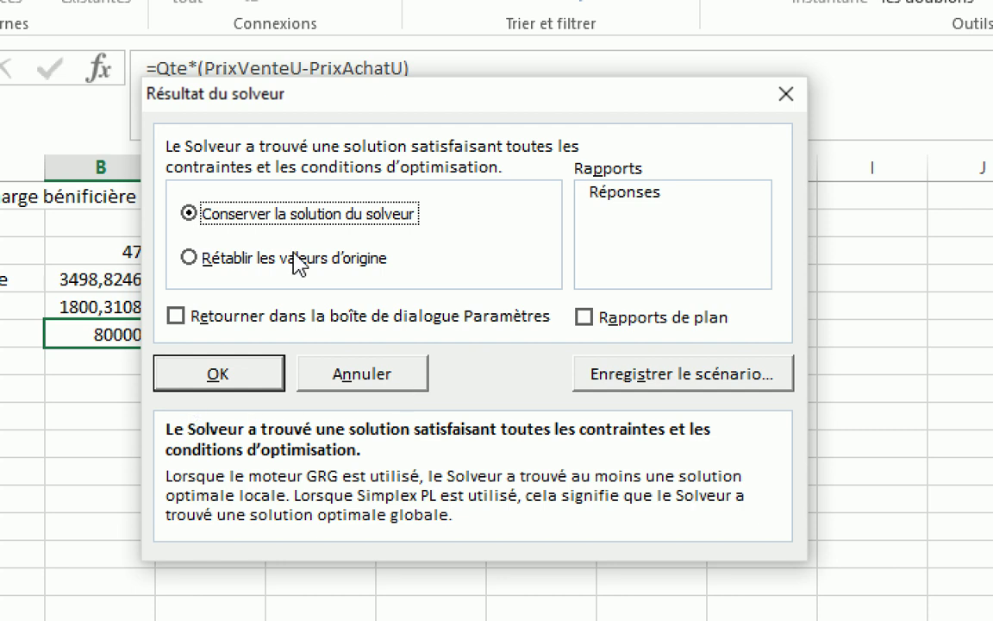
{"action": "left_click_drag", "start_coordinate": [452, 99], "coordinate": [655, 104]}
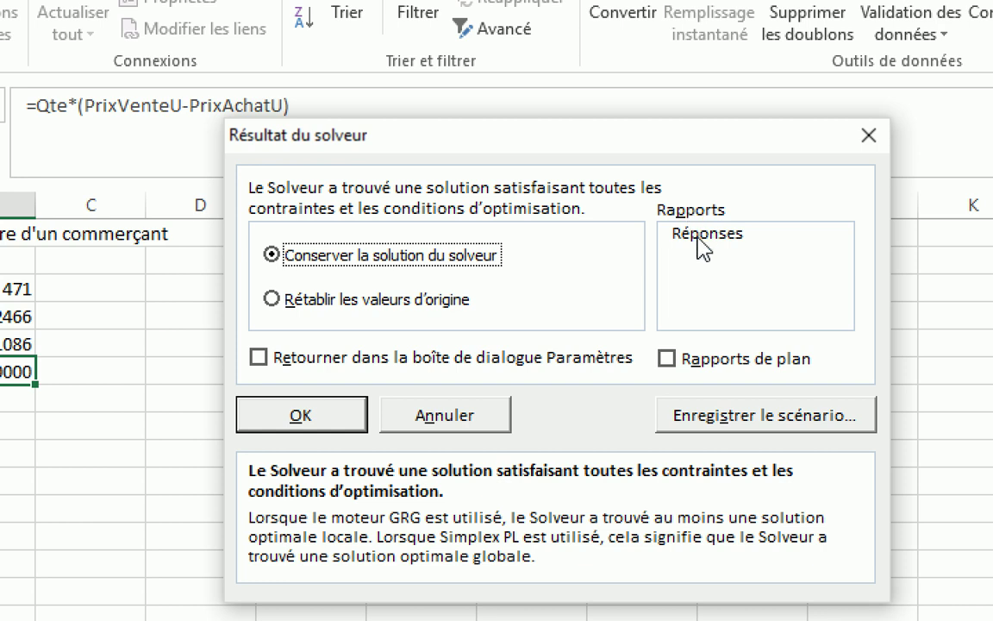
{"action": "left_click", "coordinate": [310, 422]}
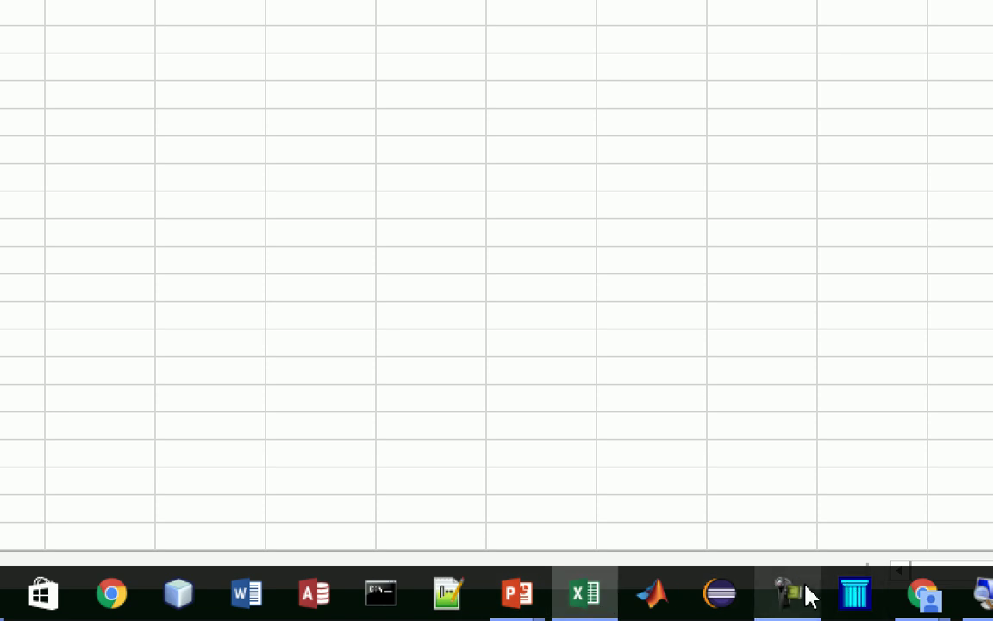
{"action": "left_click", "coordinate": [805, 586]}
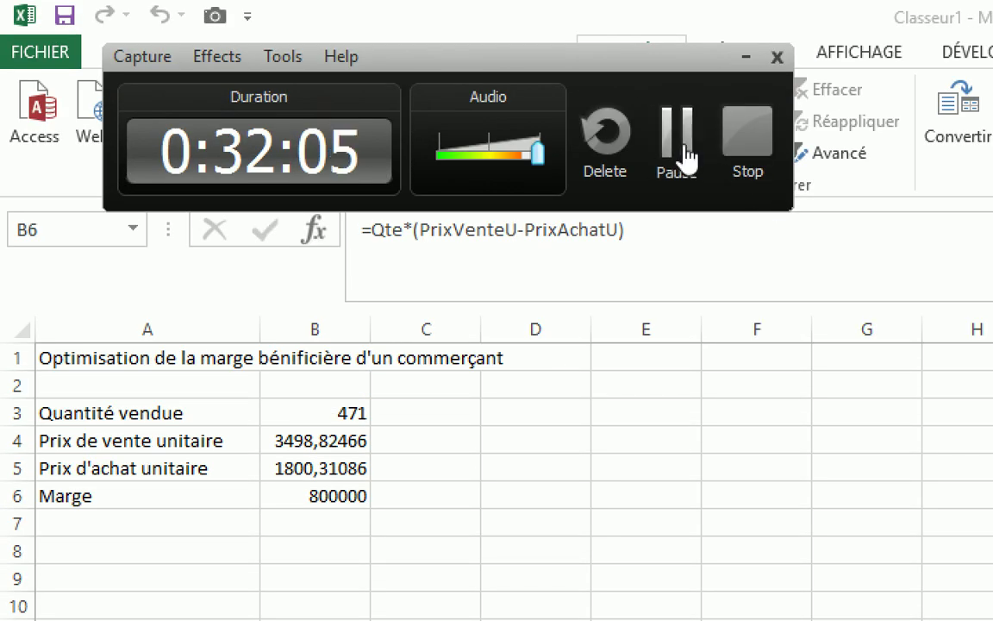
{"action": "left_click", "coordinate": [685, 148]}
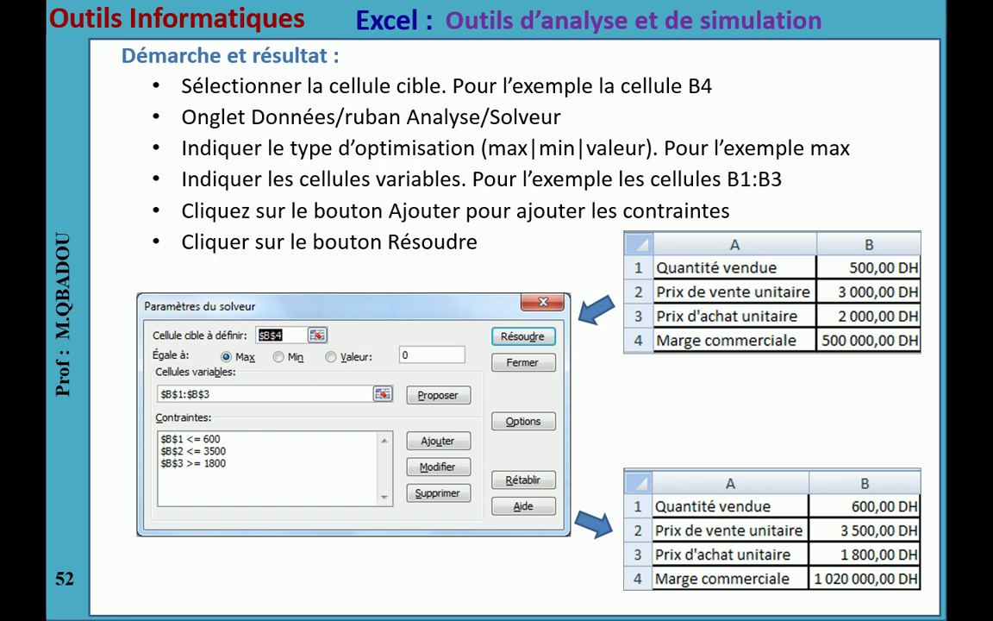
{"action": "key", "text": "Right"}
{"action": "key", "text": "Right"}
{"action": "key", "text": "Right"}
{"action": "key", "text": "Right"}
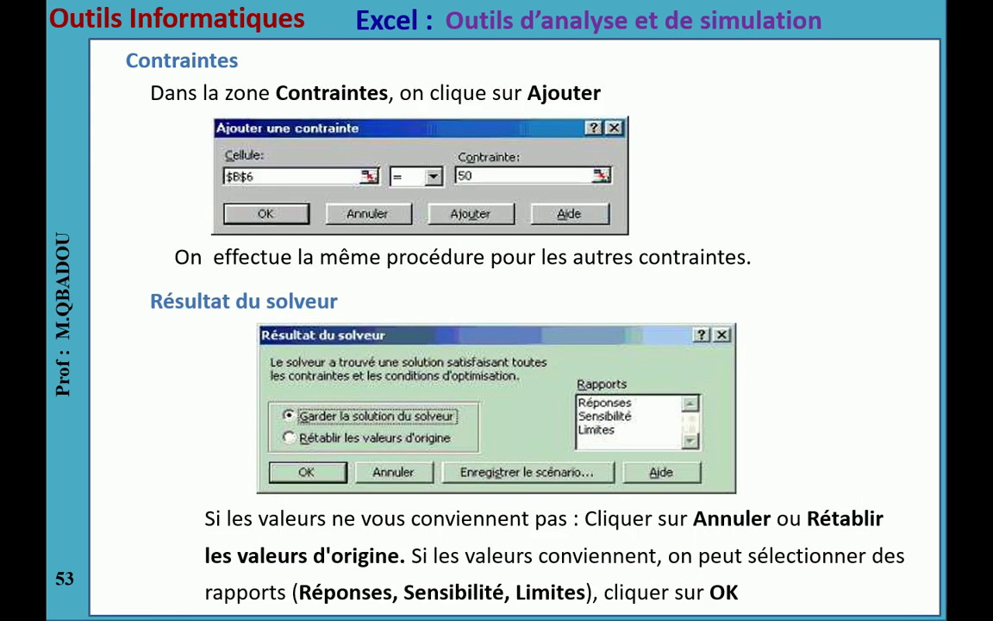
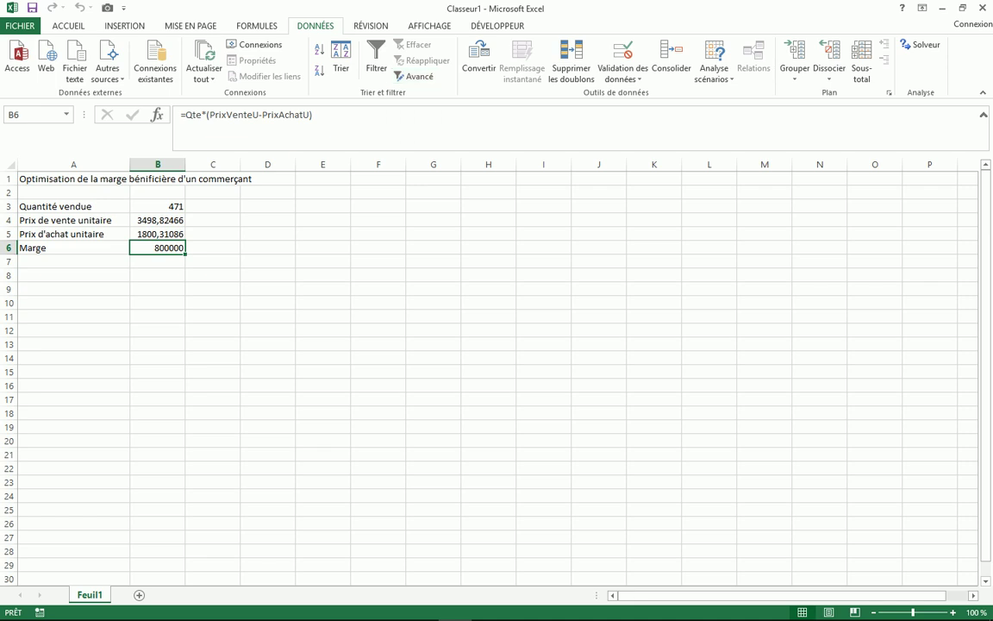
- Insert a new blank worksheet in the workbook and consult the model table on the PowerPoint slide
{"action": "key", "text": "shift+F11"}
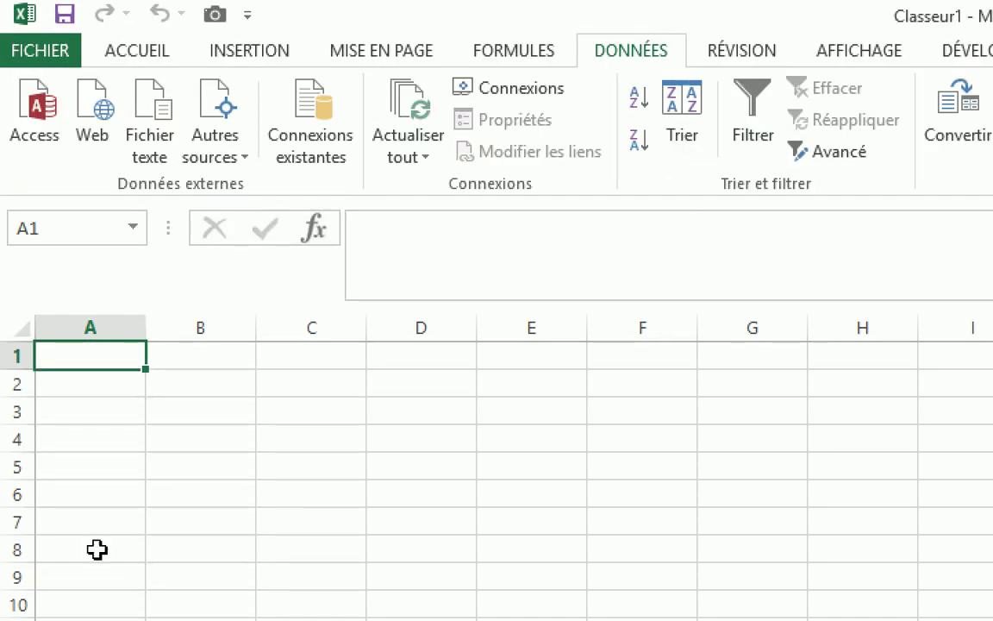
{"action": "key", "text": "alt+Tab"}
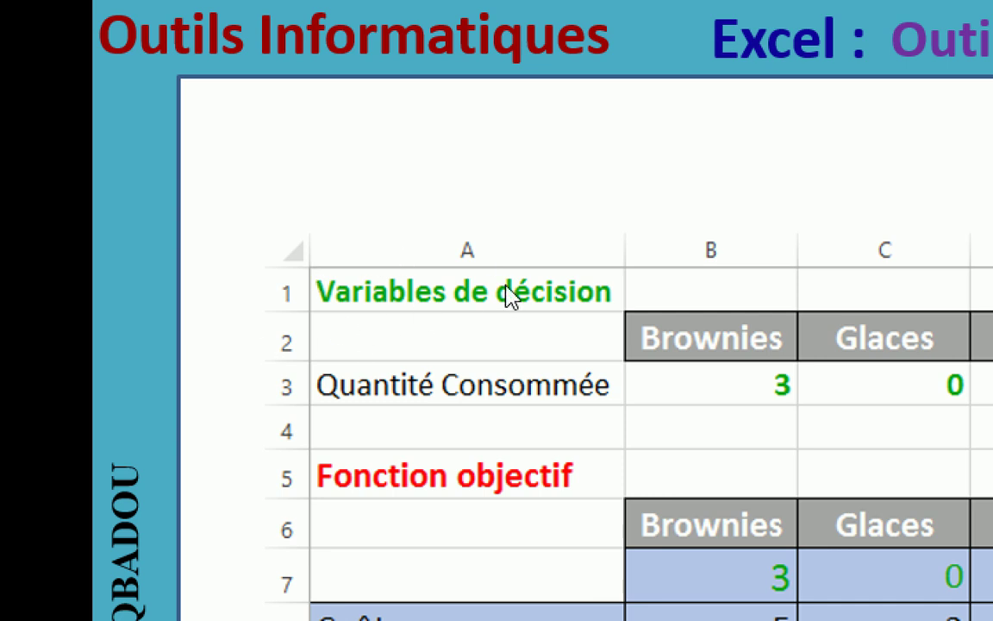
{"action": "key", "text": "alt+Tab"}
- Enter the heading "Variables de décision" in cell A1 of the new worksheet
{"action": "type", "text": "Variabkles de"}
{"action": "key", "text": "BackSpace"}
{"action": "key", "text": "BackSpace"}
{"action": "key", "text": "BackSpace"}
{"action": "key", "text": "BackSpace"}
{"action": "key", "text": "BackSpace"}
{"action": "key", "text": "BackSpace"}
{"action": "key", "text": "BackSpace"}
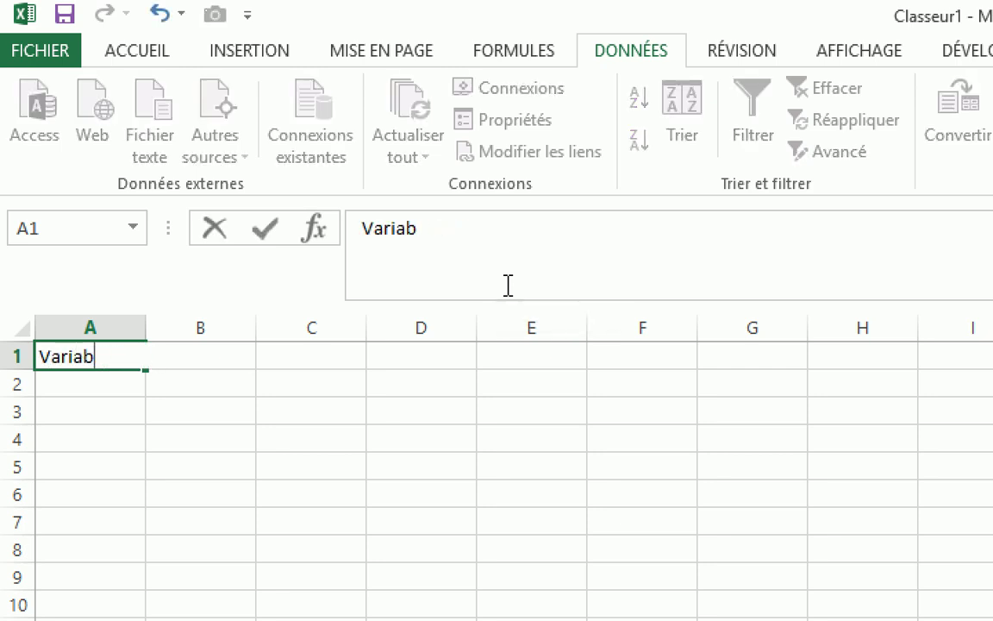
{"action": "key", "text": "alt+Tab"}
{"action": "key", "text": "alt+Tab"}
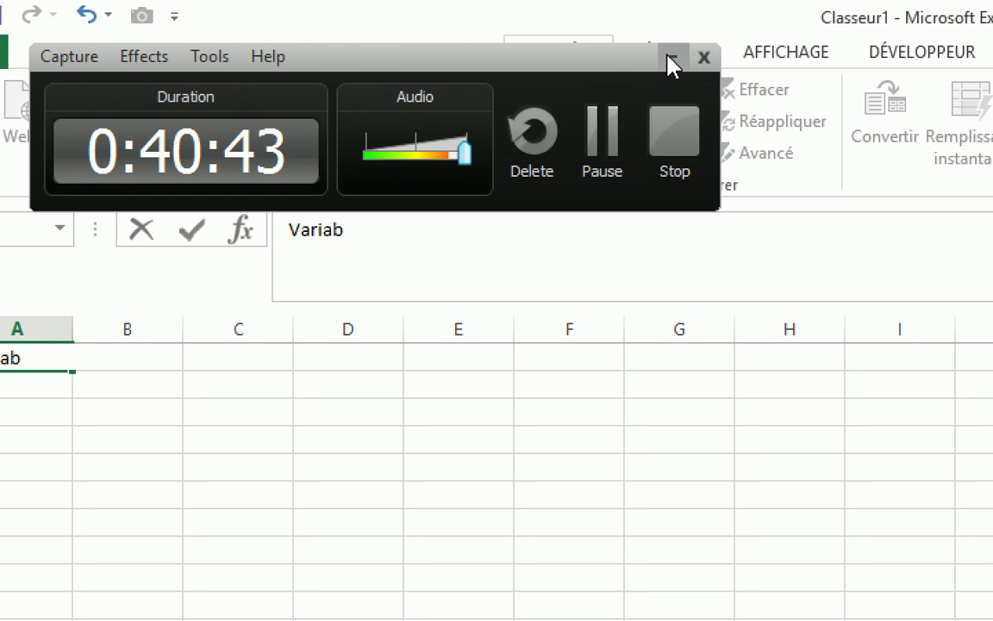
{"action": "left_click", "coordinate": [671, 58]}
{"action": "key", "text": "alt"}
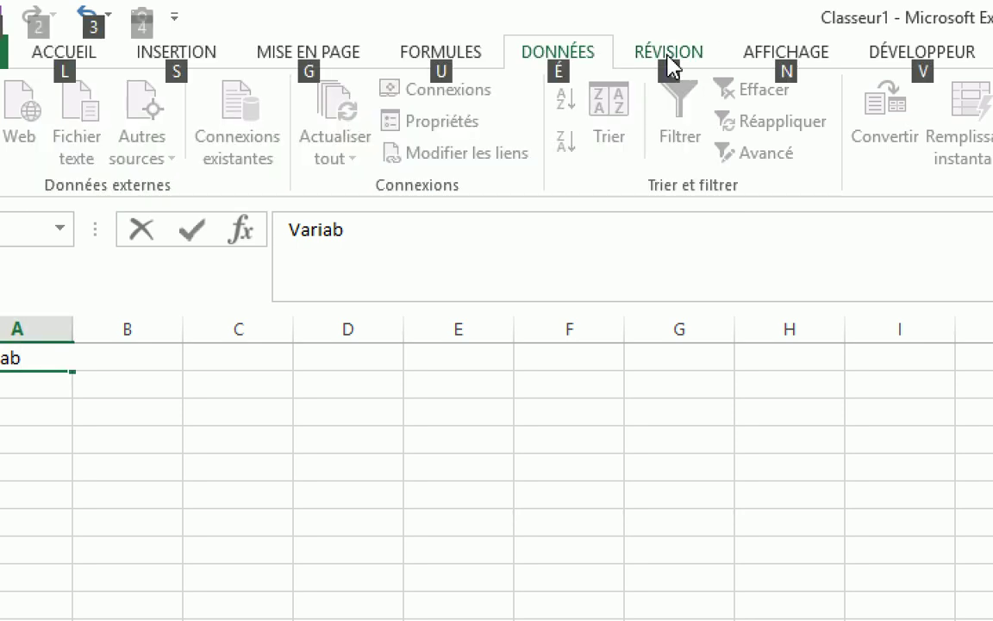
{"action": "type", "text": "les de déciqi"}
{"action": "key", "text": "BackSpace"}
{"action": "key", "text": "BackSpace"}
{"action": "type", "text": "sion"}
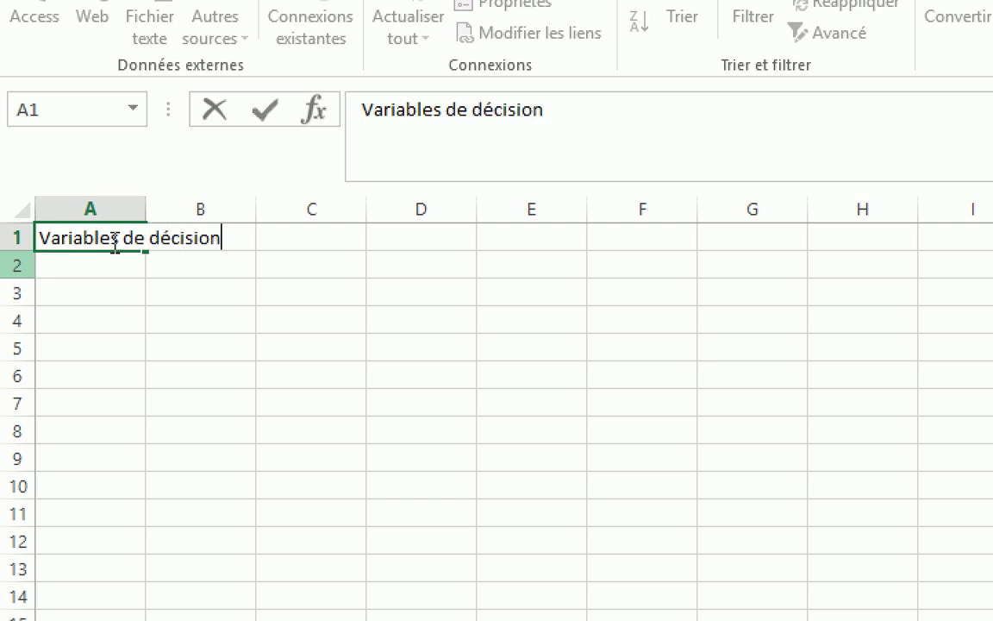
{"action": "key", "text": "Return"}
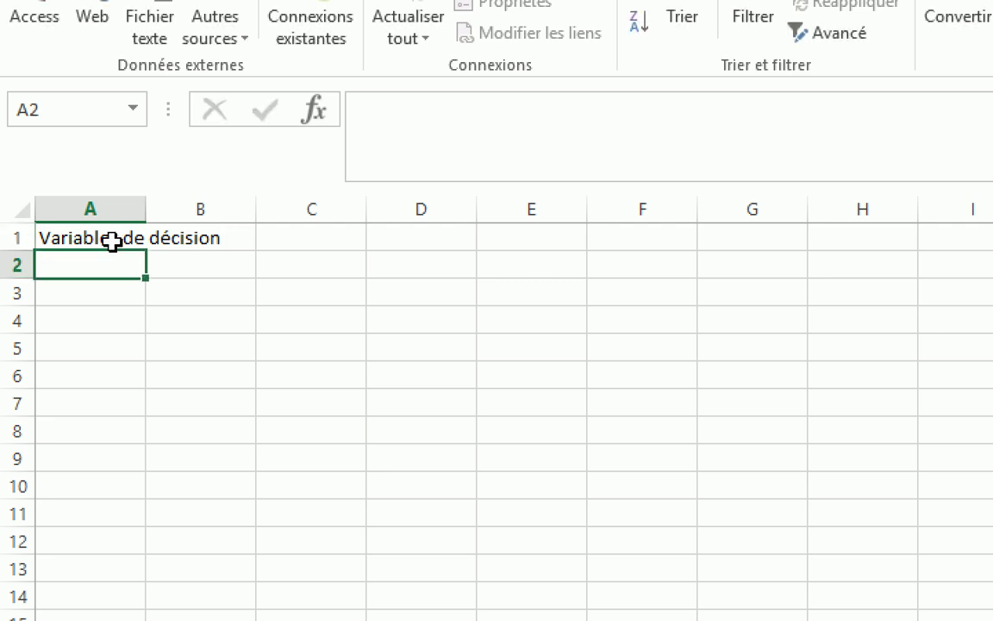
{"action": "key", "text": "F9"}
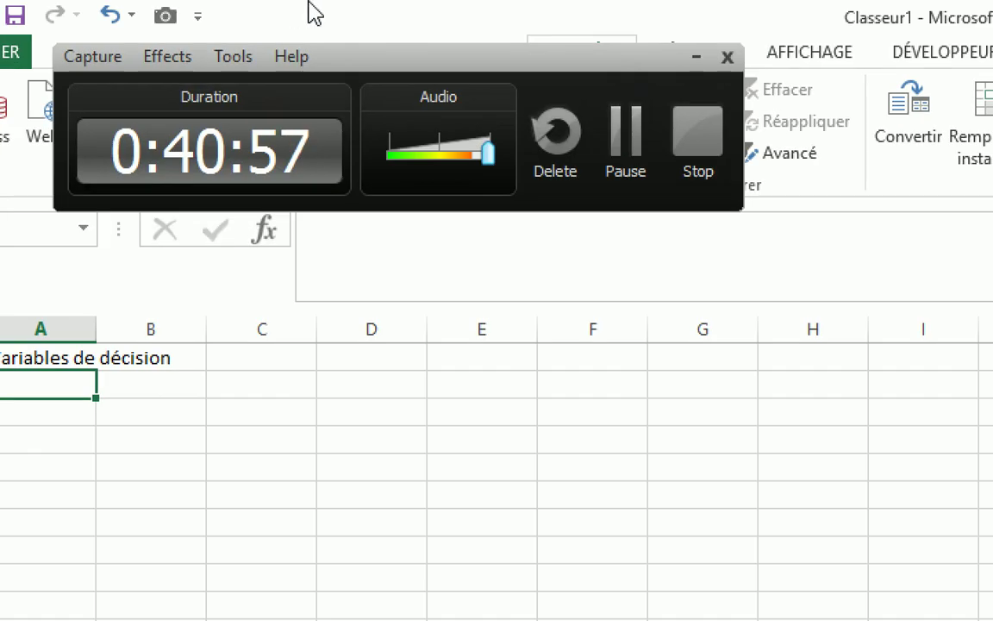
{"action": "left_click", "coordinate": [696, 57]}
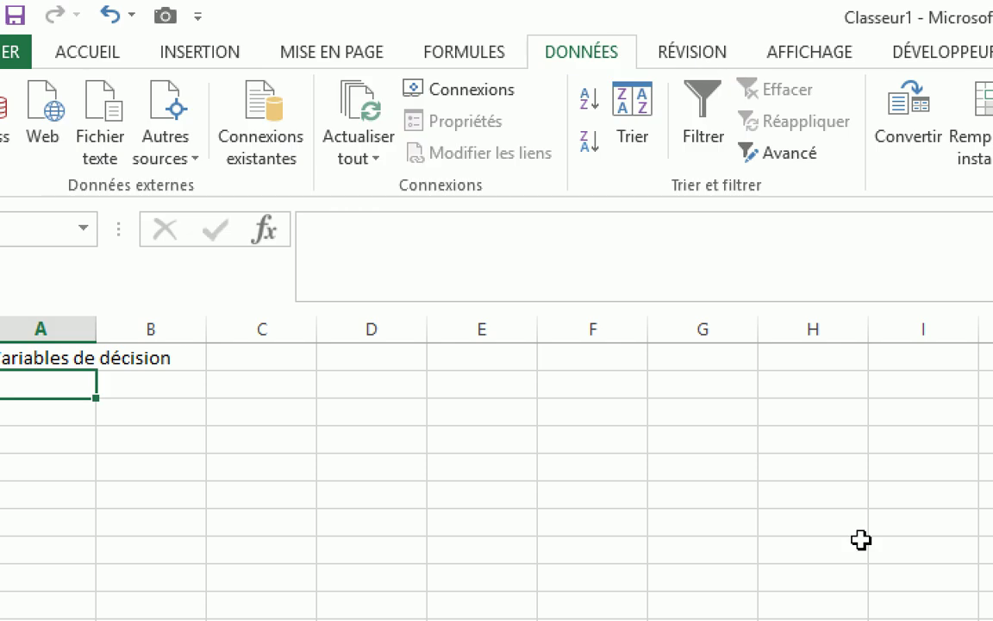
{"action": "key", "text": "alt+Tab"}
{"action": "key", "text": "alt+Tab"}
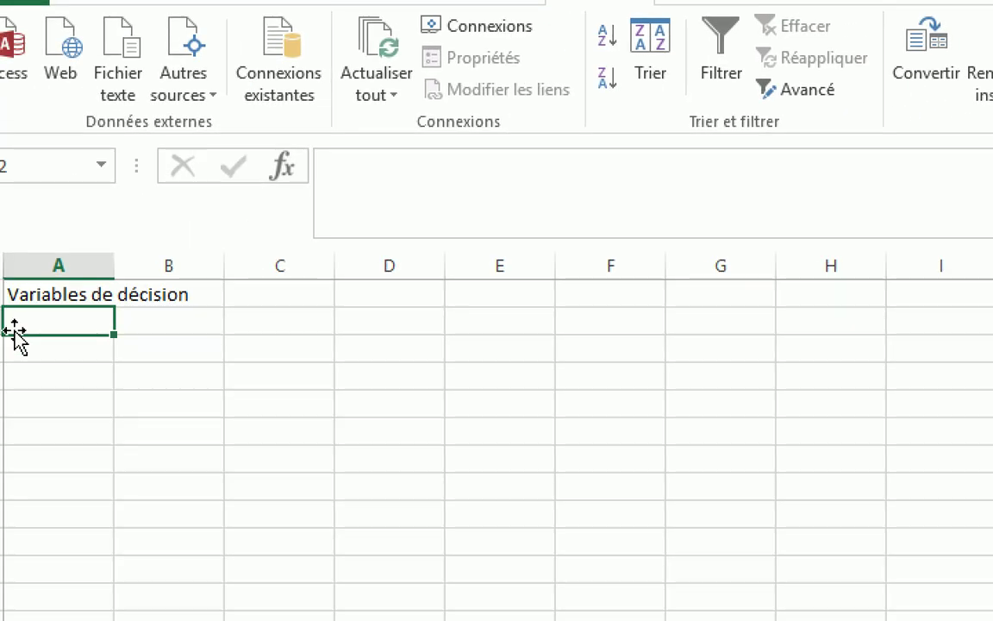
- Enter the food headings Brownies, Glaces and Cola across row 2 in cells B2 to D2
{"action": "left_click", "coordinate": [181, 329]}
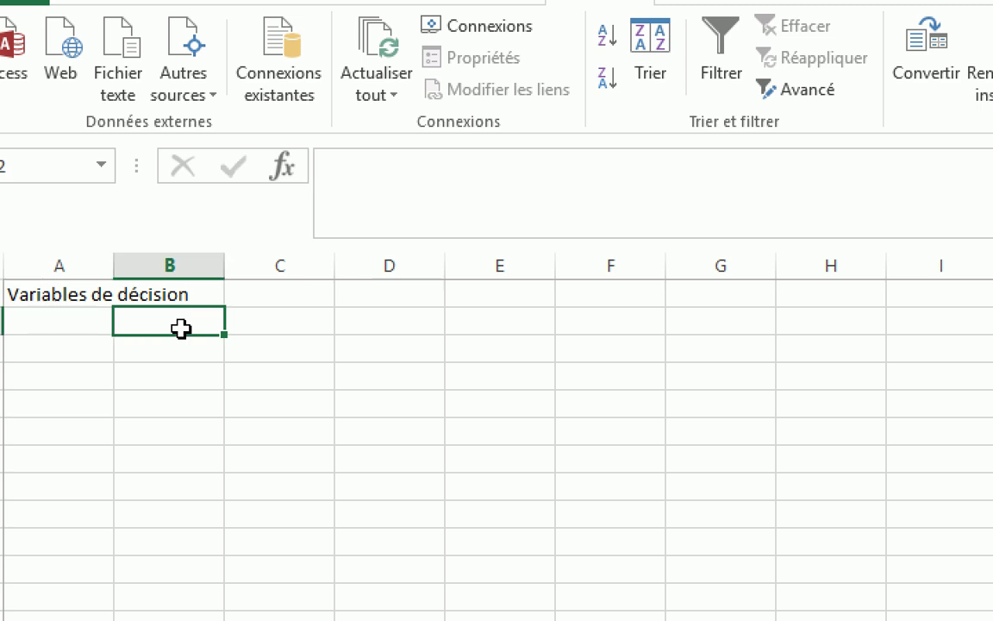
{"action": "type", "text": "Brownies"}
{"action": "key", "text": "Tab"}
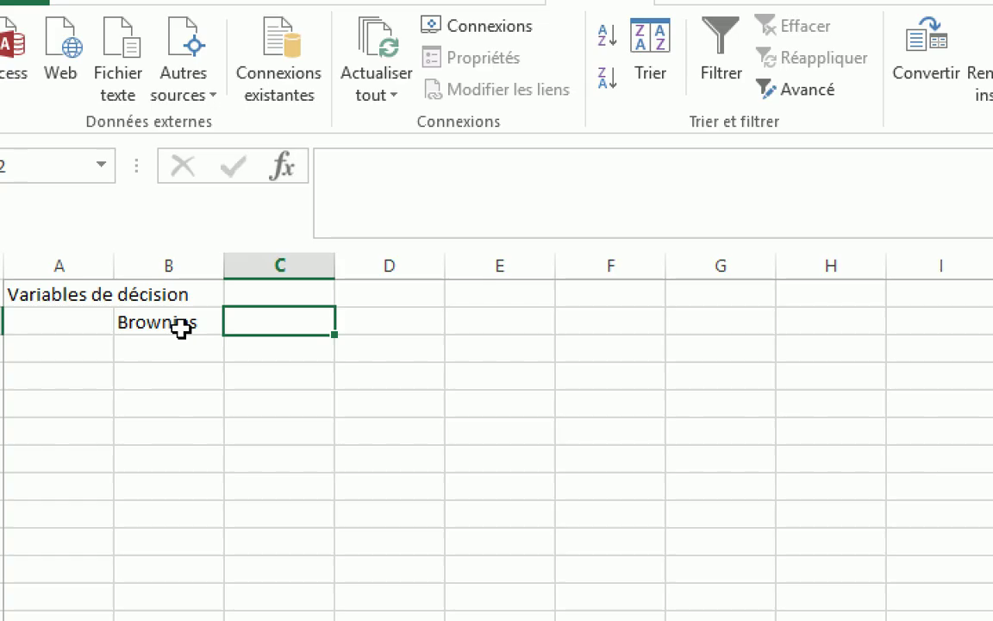
{"action": "type", "text": "Glaces"}
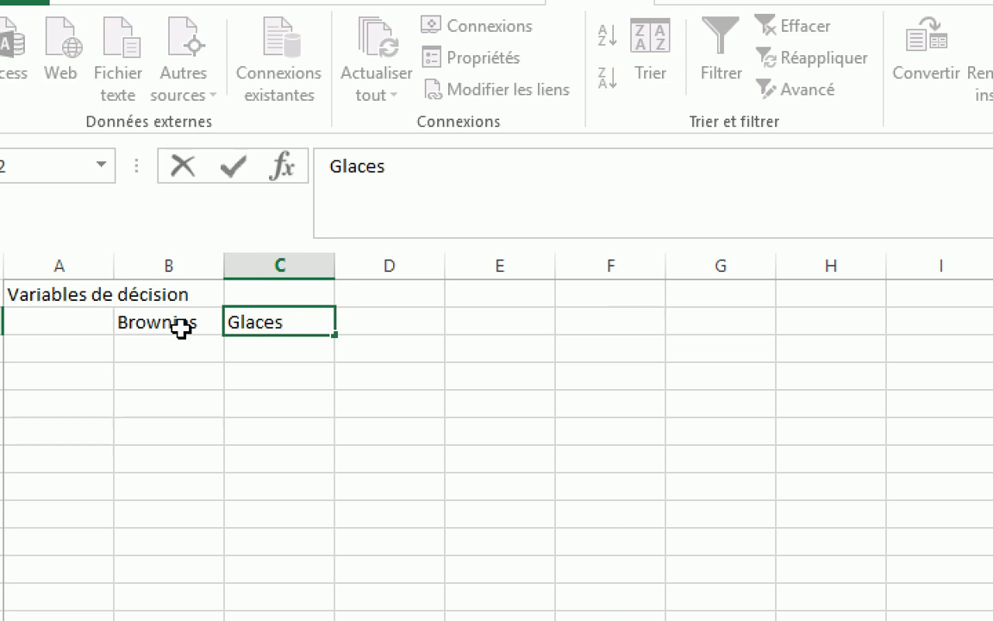
{"action": "key", "text": "Tab"}
{"action": "type", "text": "Cola"}
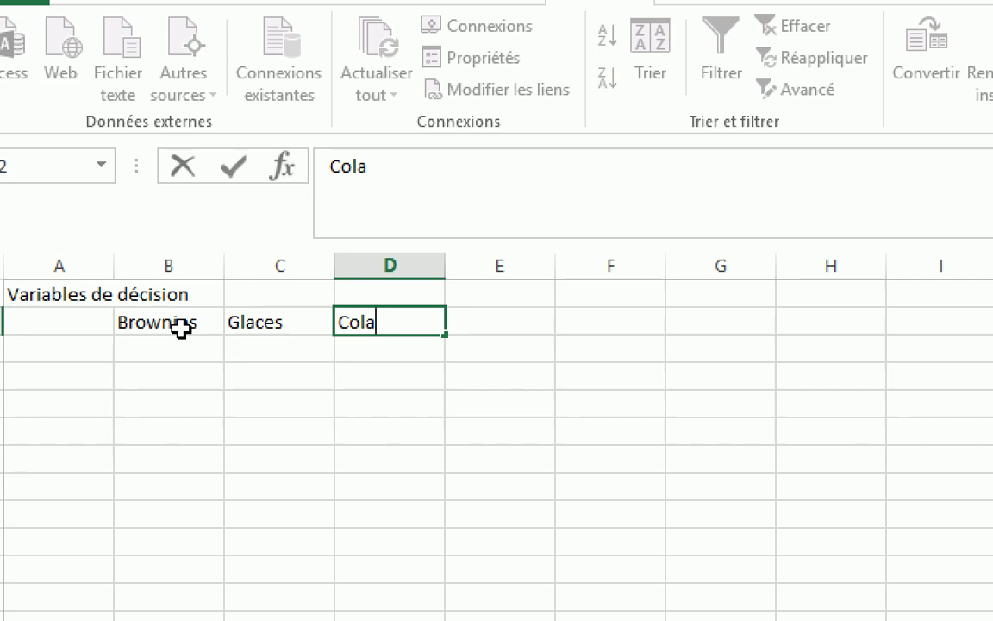
{"action": "key", "text": "Tab"}
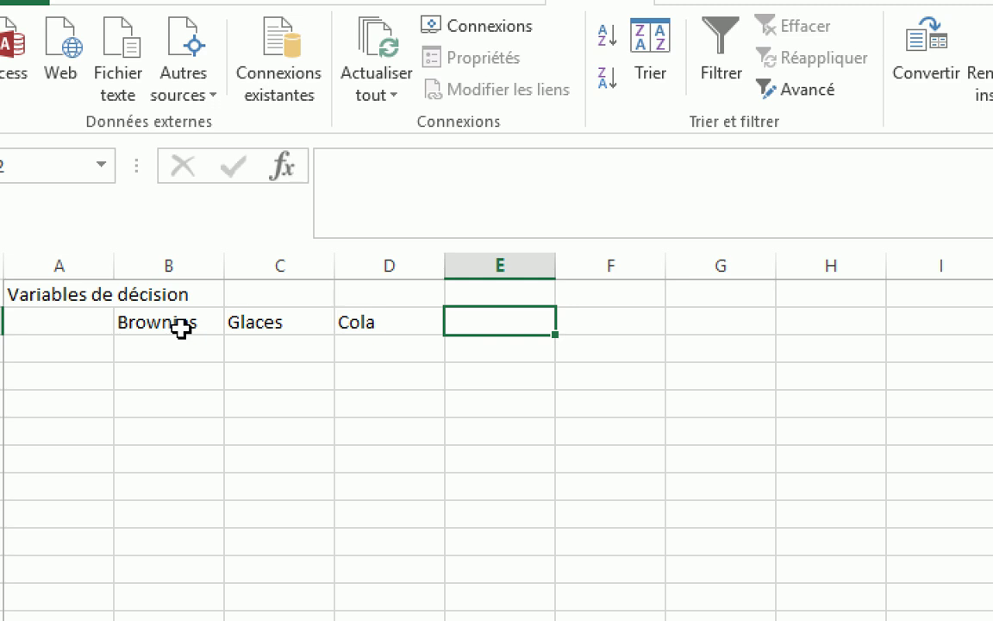
{"action": "key", "text": "alt"}
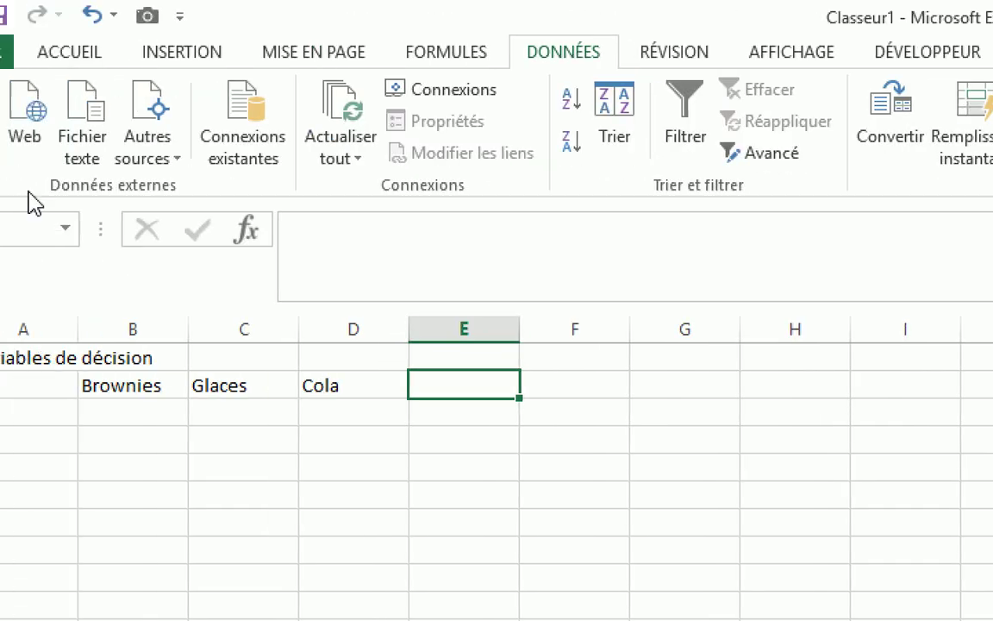
- Enter the food heading "Gateaux au fromage" in cell E2 and the row label "Quantités achetées" in cell A3
{"action": "type", "text": "Gateaux au fromage"}
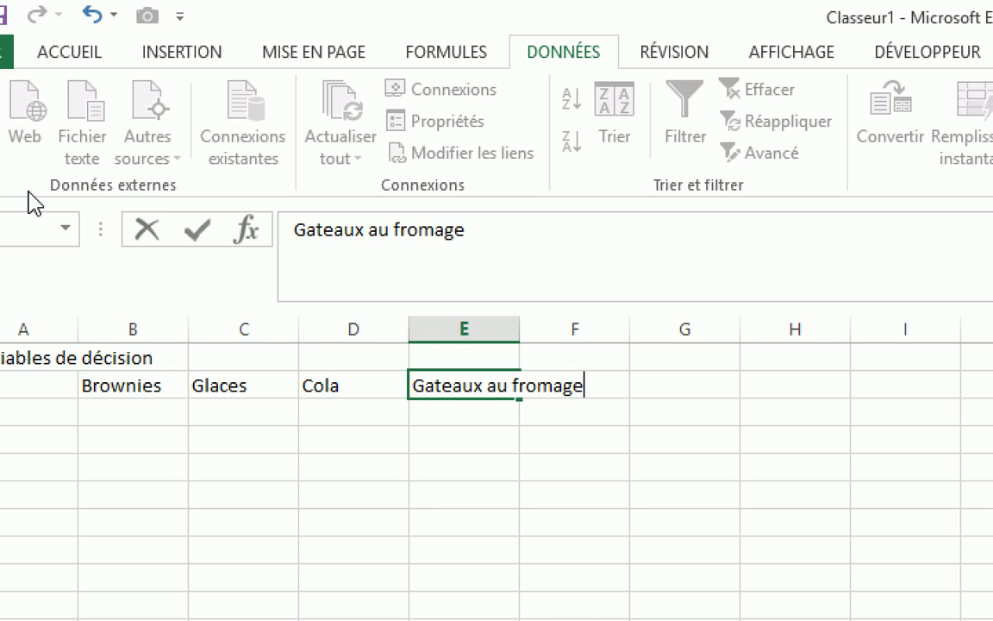
{"action": "key", "text": "Return"}
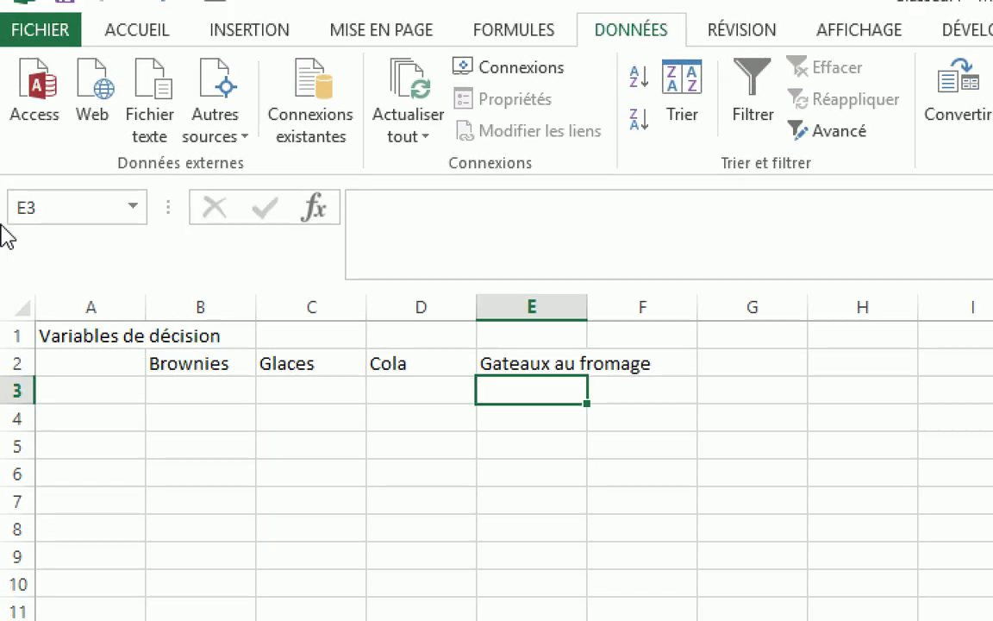
{"action": "left_click", "coordinate": [95, 390]}
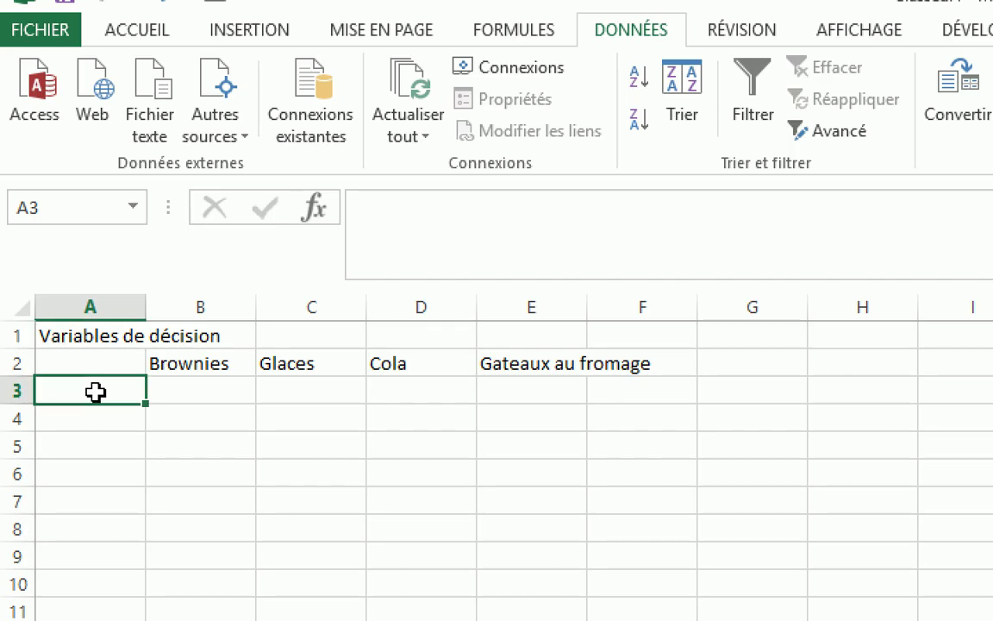
{"action": "type", "text": "Quantit"}
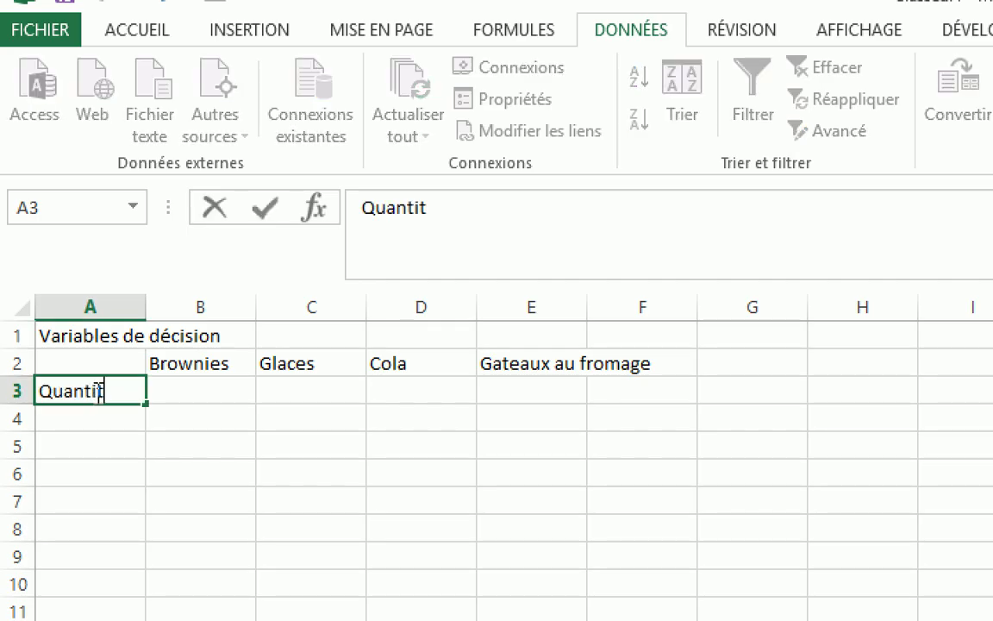
{"action": "type", "text": "és c"}
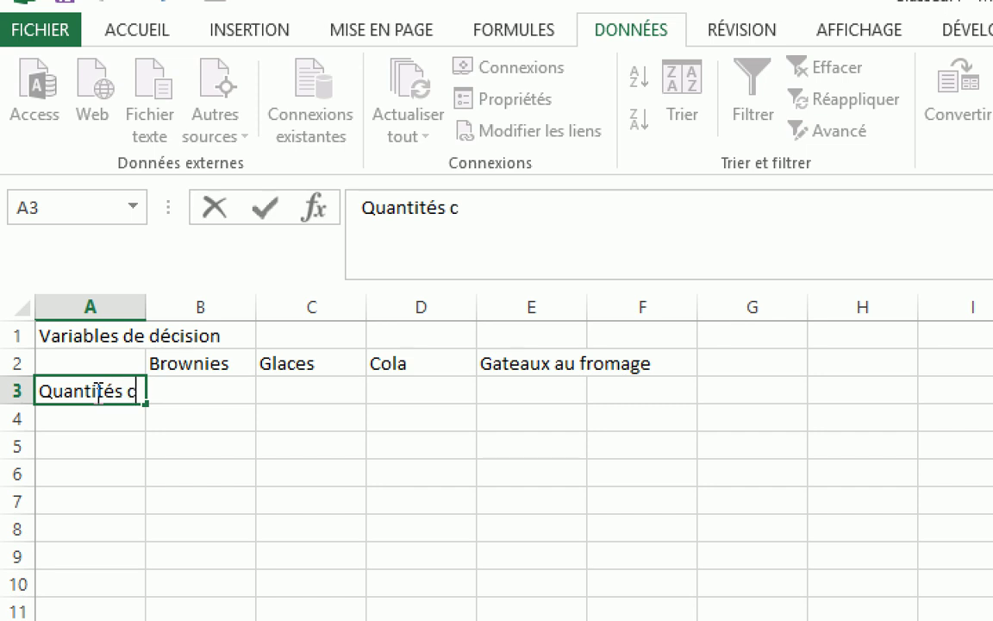
{"action": "key", "text": "BackSpace"}
{"action": "type", "text": "achetée"}
{"action": "key", "text": "BackSpace"}
{"action": "type", "text": "ées"}
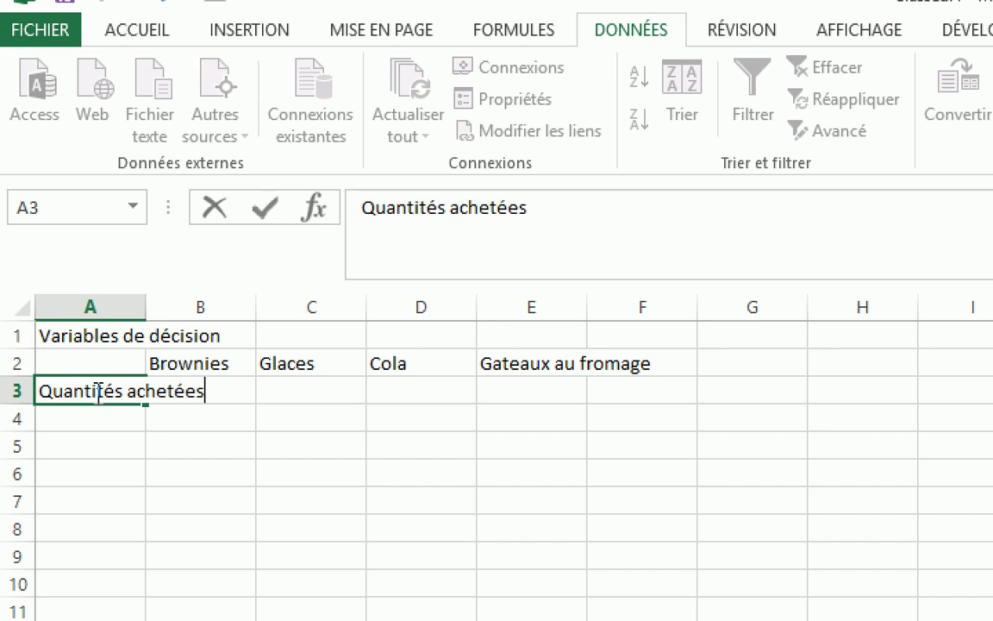
{"action": "key", "text": "Return"}
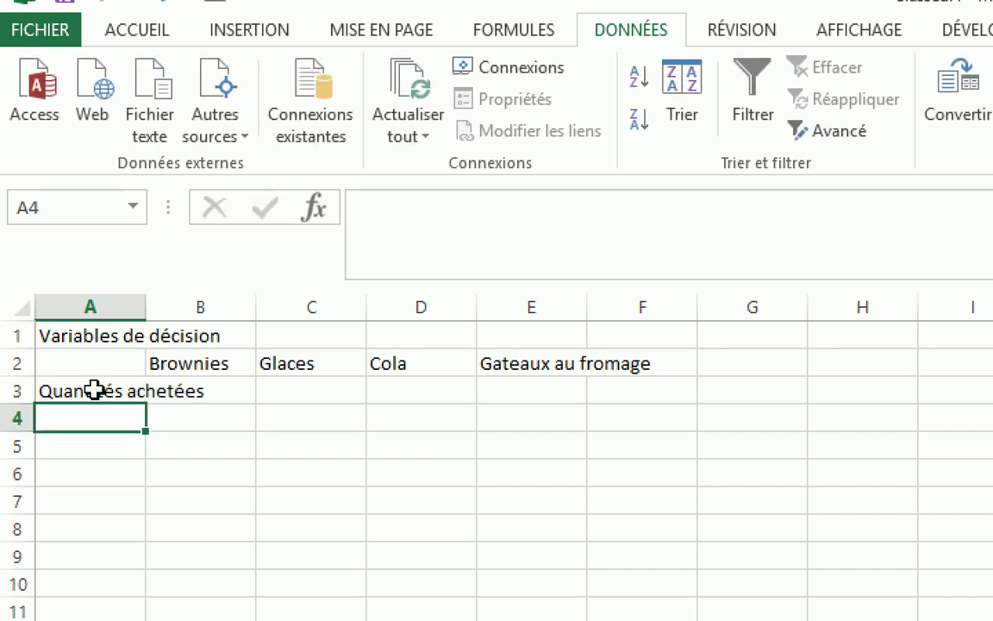
- Enter the quantities 3, 0, 1 and 7 in cells B3 to E3, and widen columns A and E to fit their text
{"action": "left_click_drag", "start_coordinate": [146, 306], "coordinate": [233, 296]}
{"action": "left_click", "coordinate": [303, 394]}
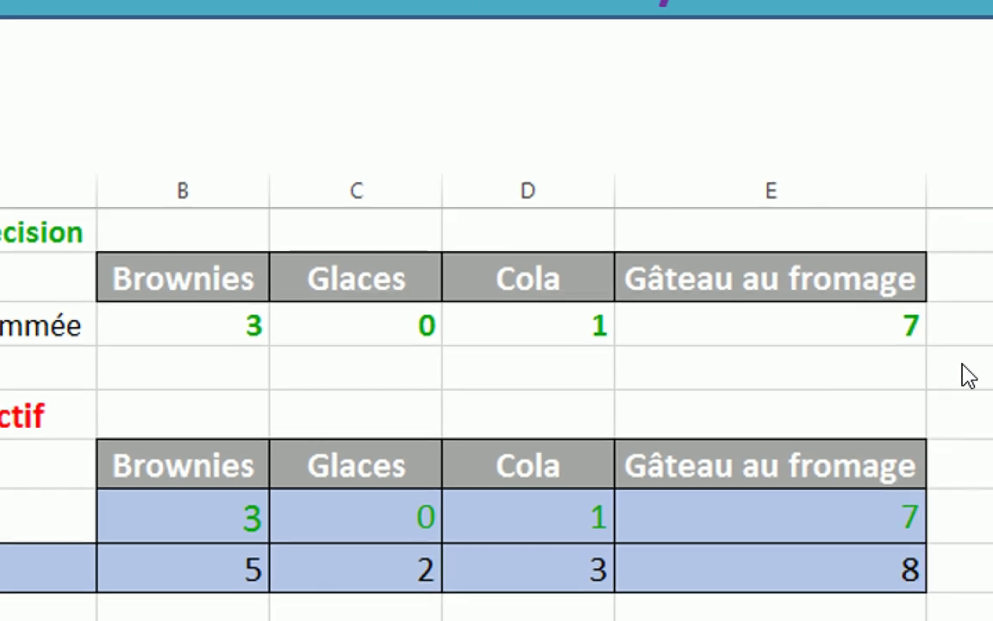
{"action": "key", "text": "alt+Tab"}
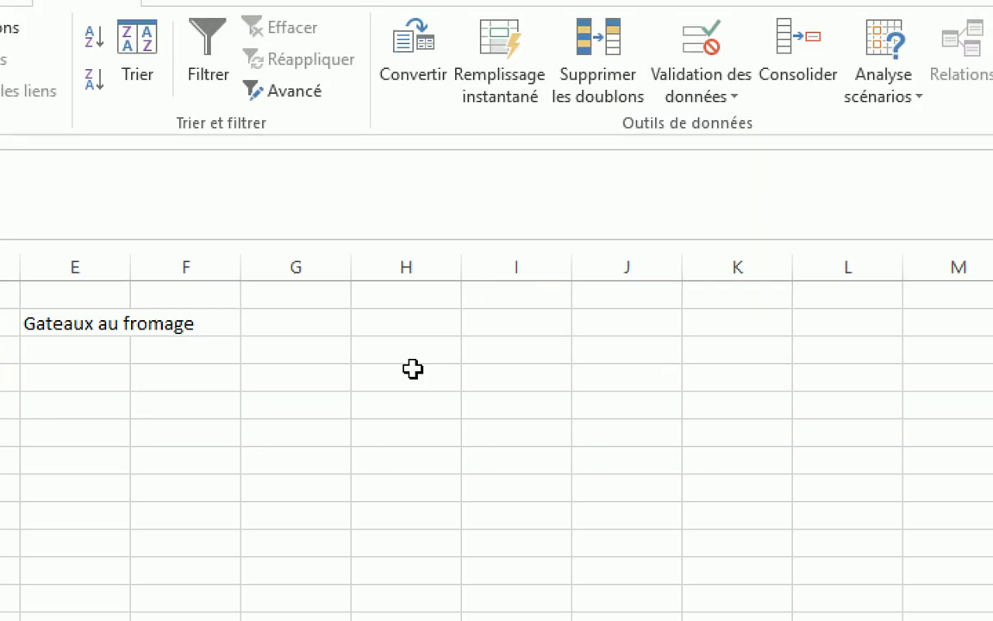
{"action": "key", "text": "Return"}
{"action": "type", "text": "3"}
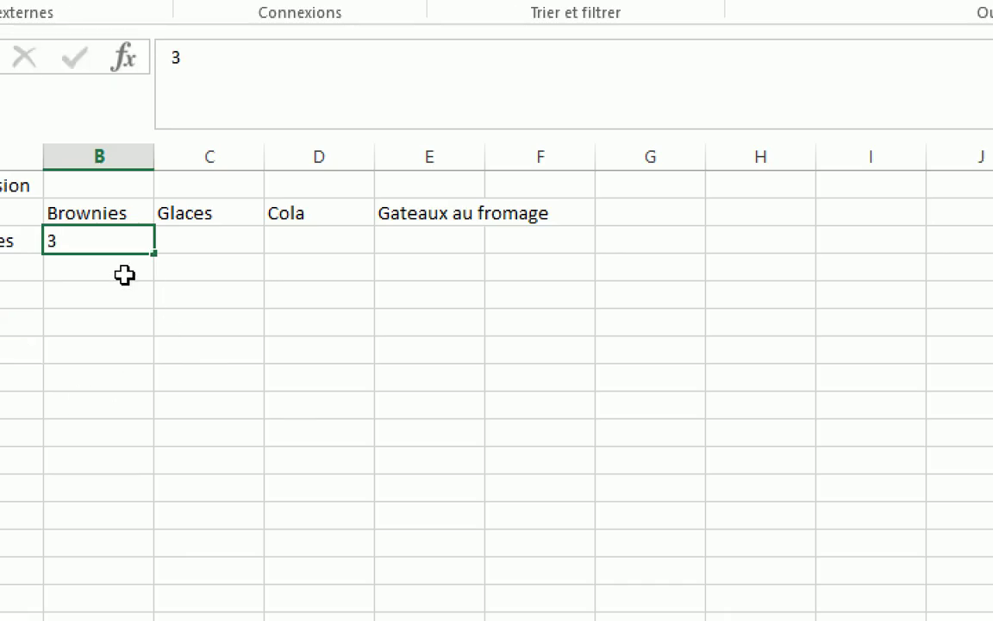
{"action": "key", "text": "Tab"}
{"action": "type", "text": "0"}
{"action": "key", "text": "Tab"}
{"action": "type", "text": "1"}
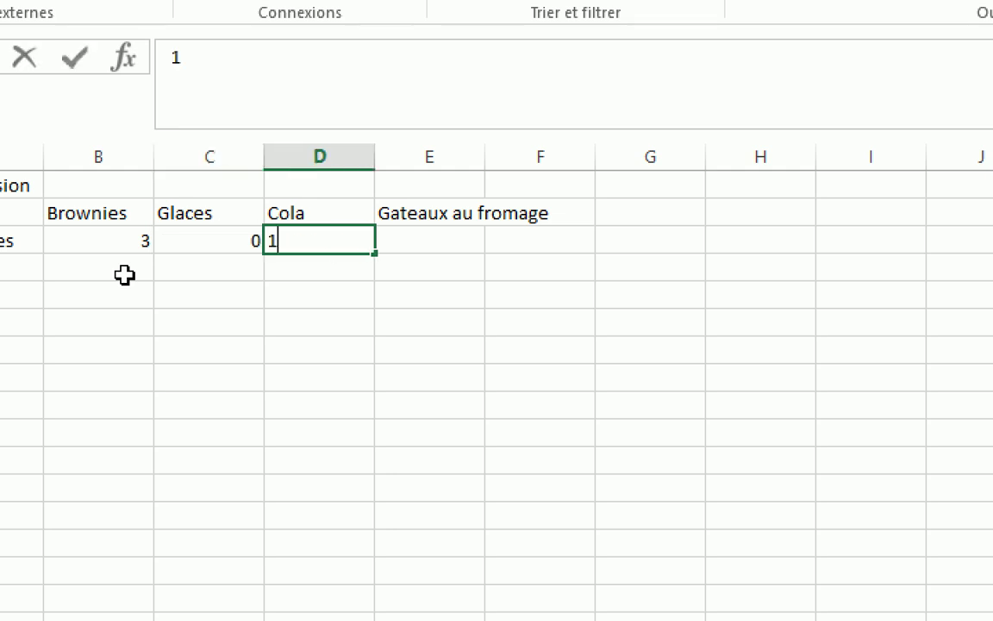
{"action": "key", "text": "Tab"}
{"action": "type", "text": "7"}
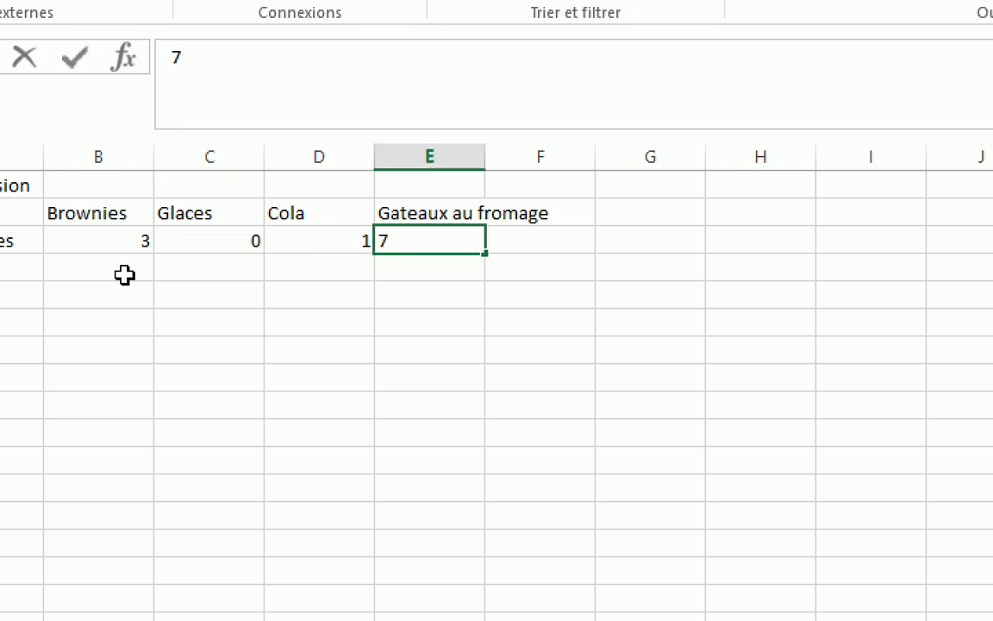
{"action": "key", "text": "Down"}
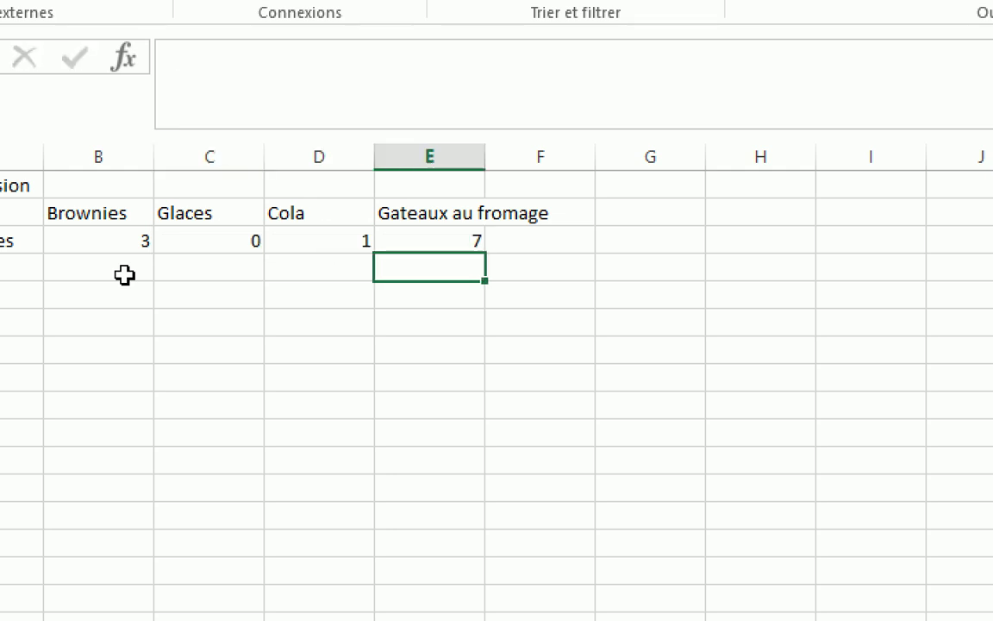
{"action": "double_click", "coordinate": [483, 160]}
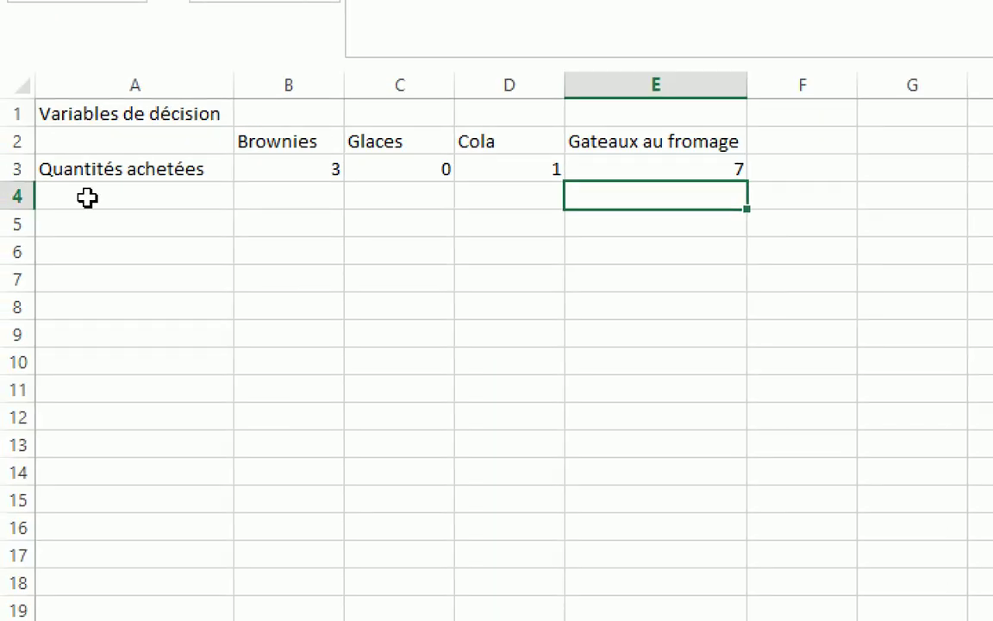
- Enter the row label "Cout Unitaire" in cell A4
{"action": "left_click", "coordinate": [87, 198]}
{"action": "type", "text": "Couts"}
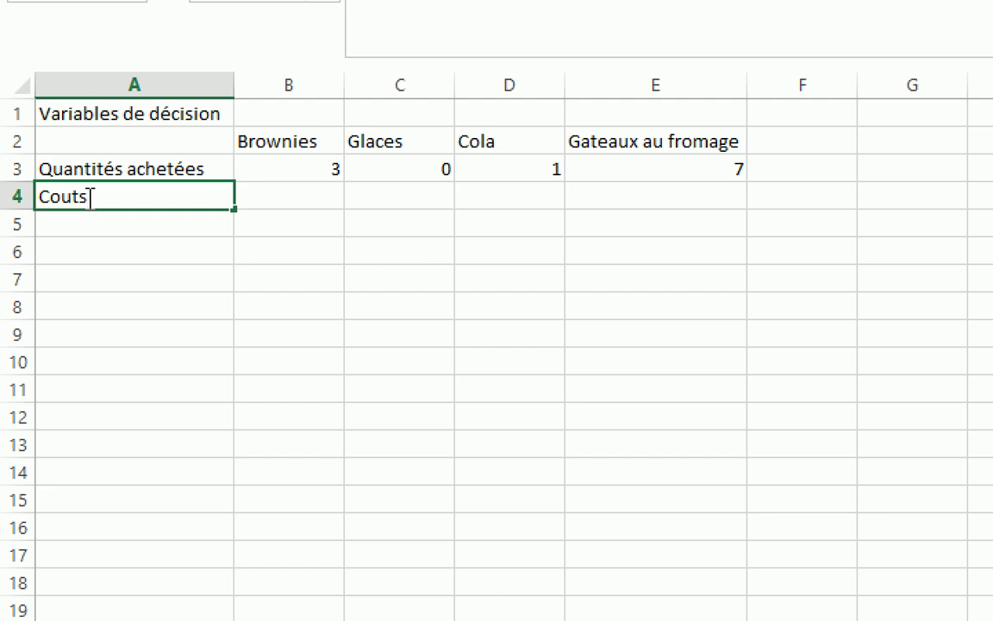
{"action": "key", "text": "BackSpace"}
{"action": "type", "text": "Unitaire"}
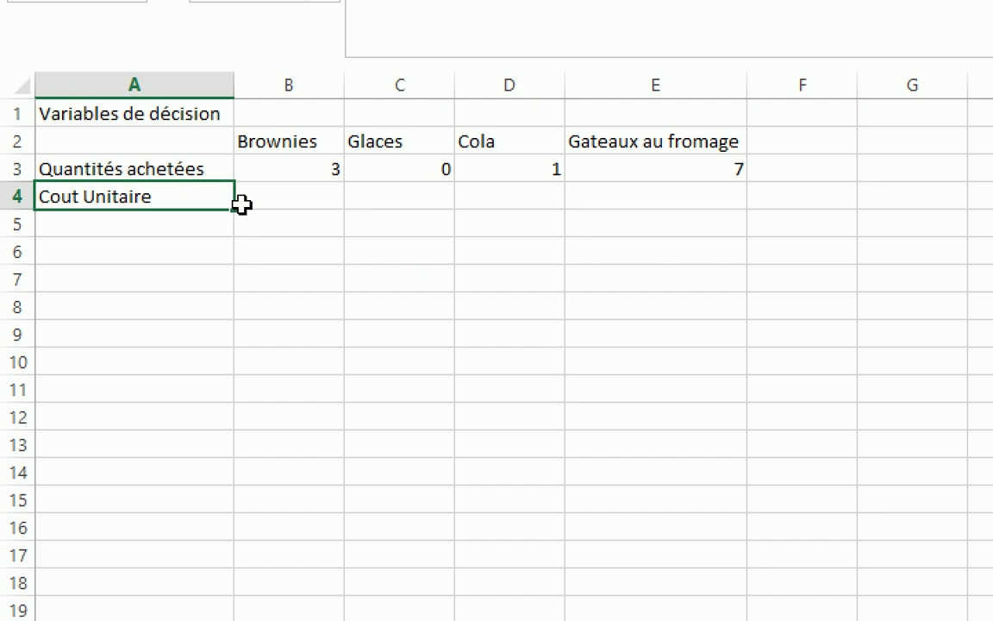
- Enter the unit costs 5, 2, 3 and 8 for the four foods in cells B4 to E4
{"action": "left_click", "coordinate": [297, 193]}
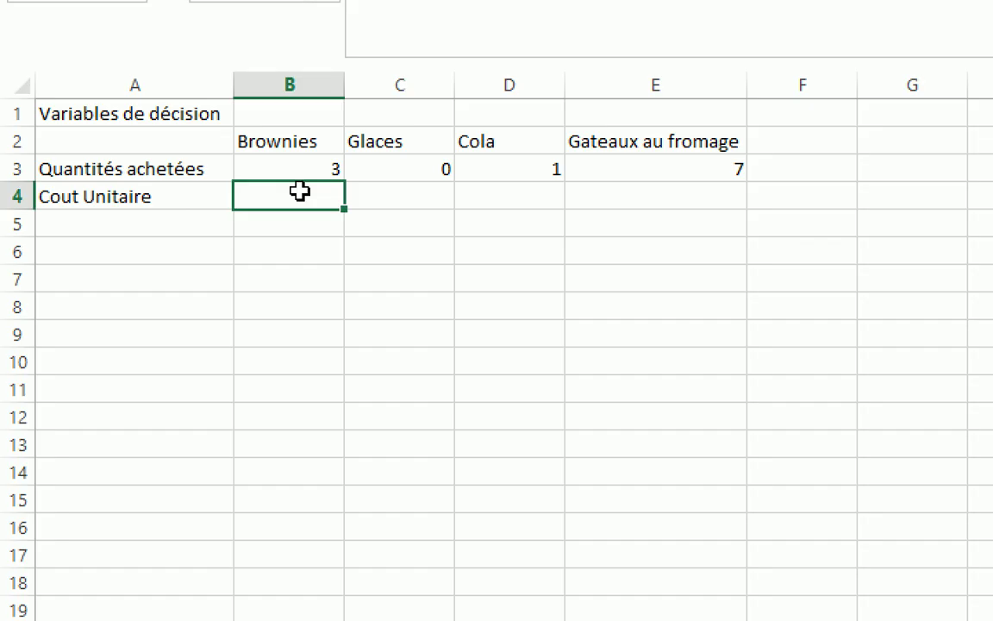
{"action": "double_click", "coordinate": [299, 191]}
{"action": "type", "text": "5"}
{"action": "key", "text": "Tab"}
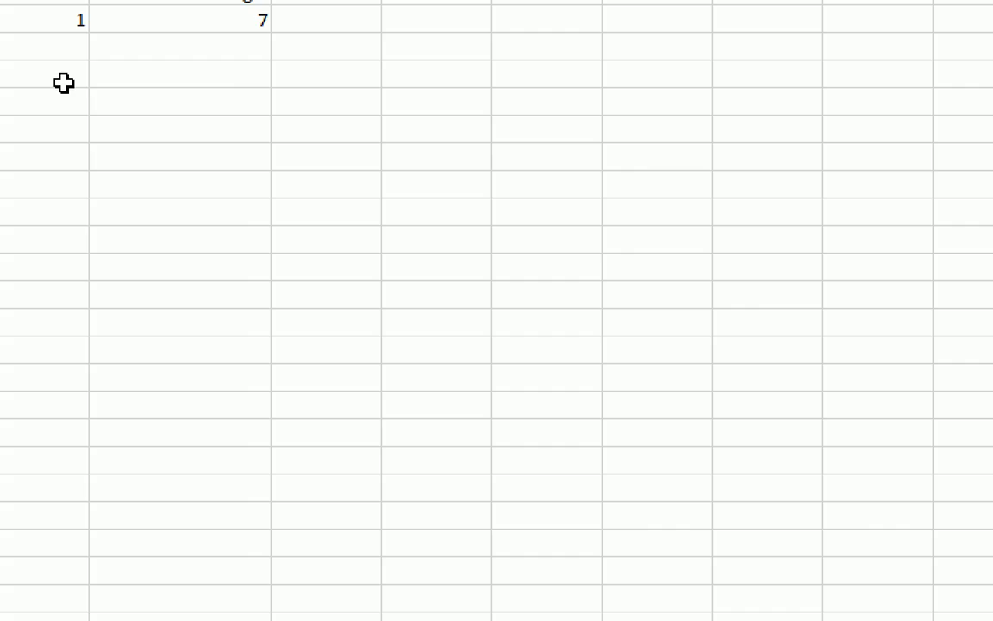
{"action": "left_click", "coordinate": [326, 192]}
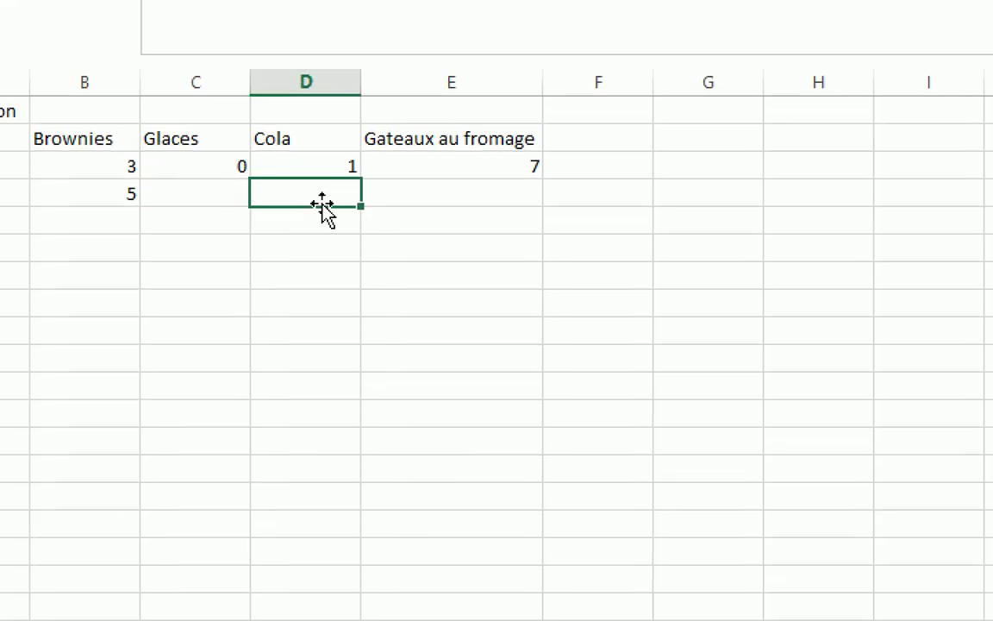
{"action": "left_click", "coordinate": [218, 186]}
{"action": "type", "text": "2"}
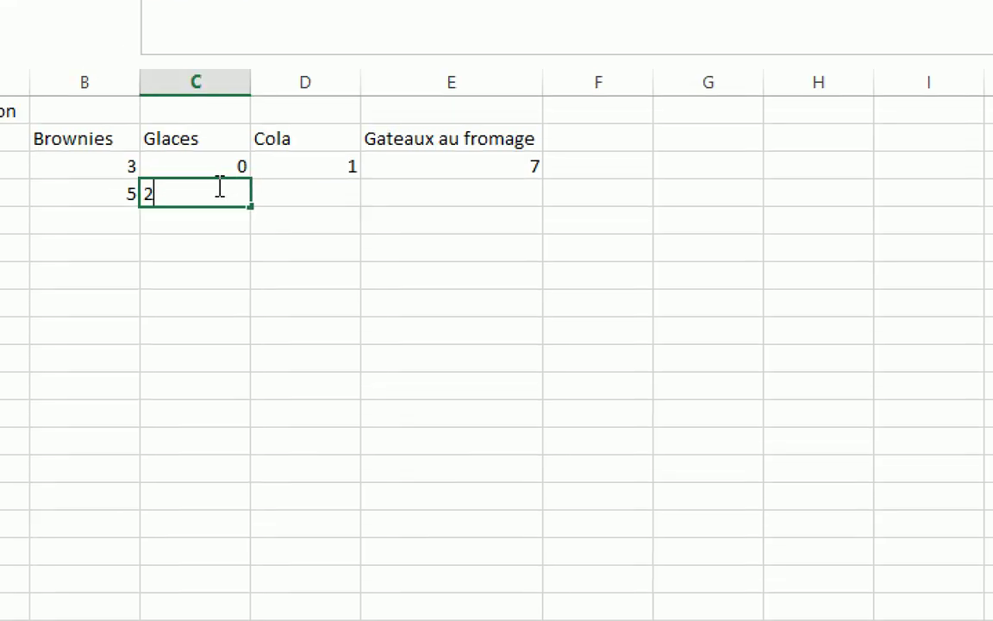
{"action": "key", "text": "Tab"}
{"action": "type", "text": "3"}
{"action": "key", "text": "Tab"}
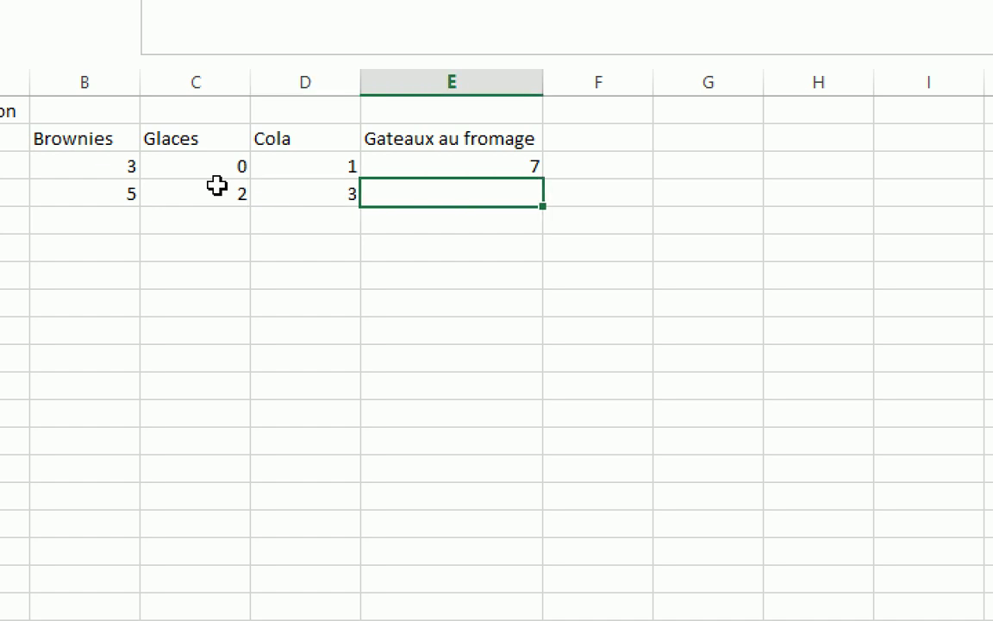
{"action": "type", "text": "8"}
{"action": "key", "text": "Return"}
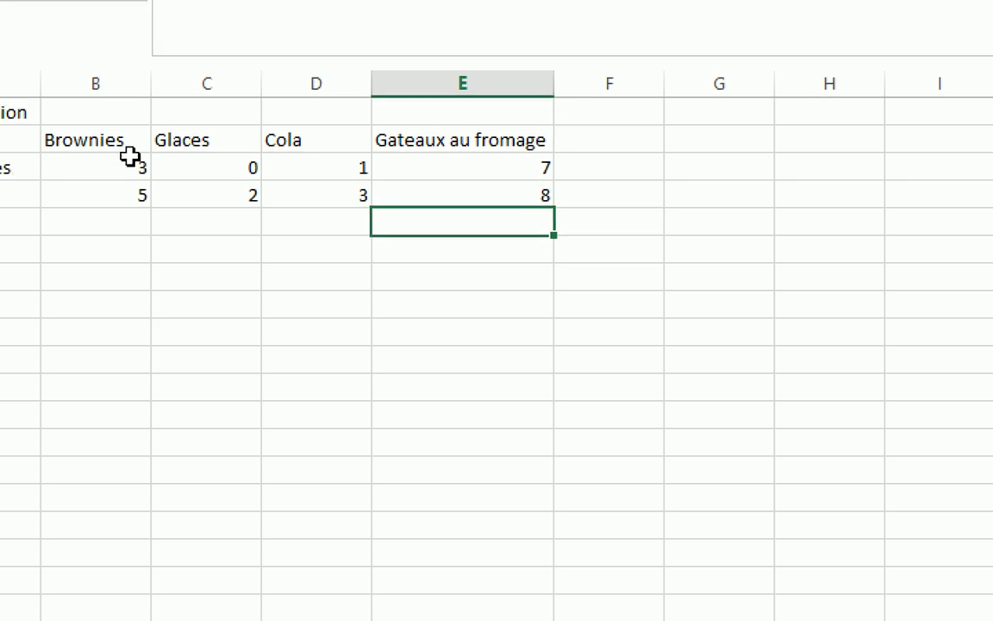
- Fill the purchased quantities in cells B3 to E3 with a dark green theme colour
{"action": "left_click_drag", "start_coordinate": [127, 158], "coordinate": [550, 168]}
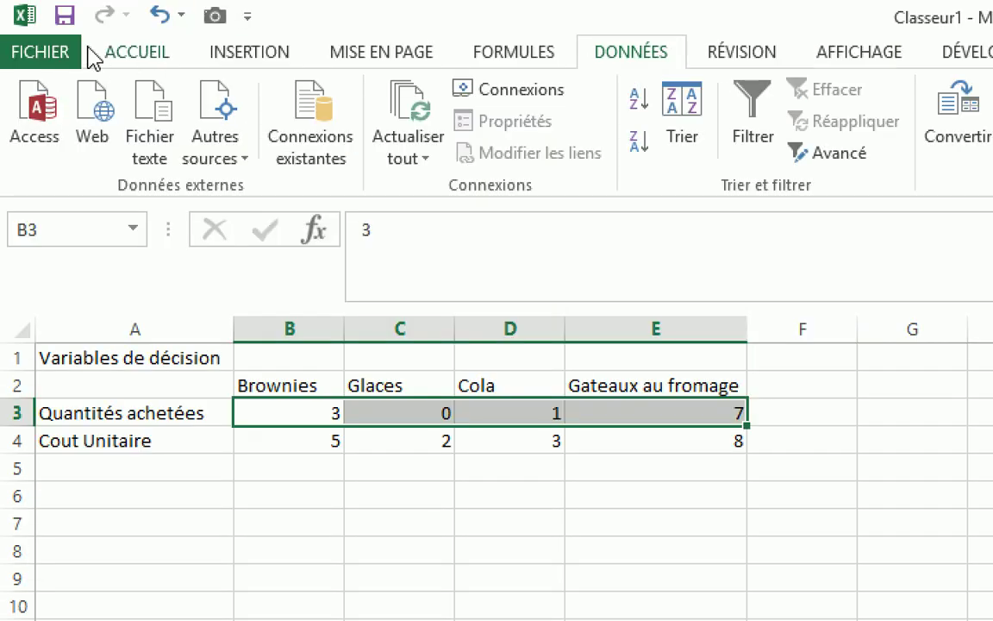
{"action": "left_click", "coordinate": [106, 57]}
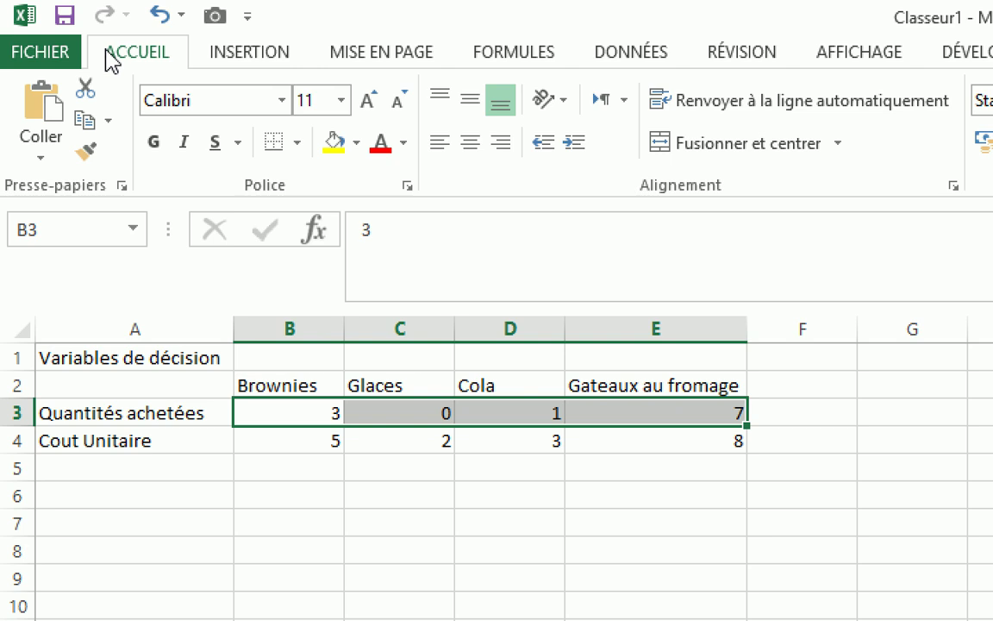
{"action": "left_click", "coordinate": [356, 148]}
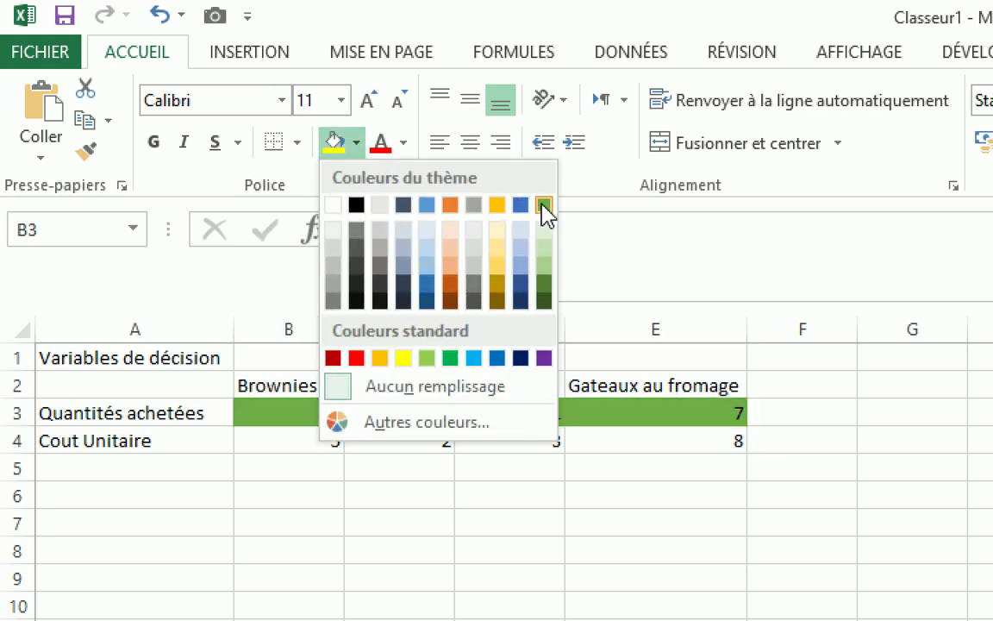
{"action": "left_click", "coordinate": [544, 284]}
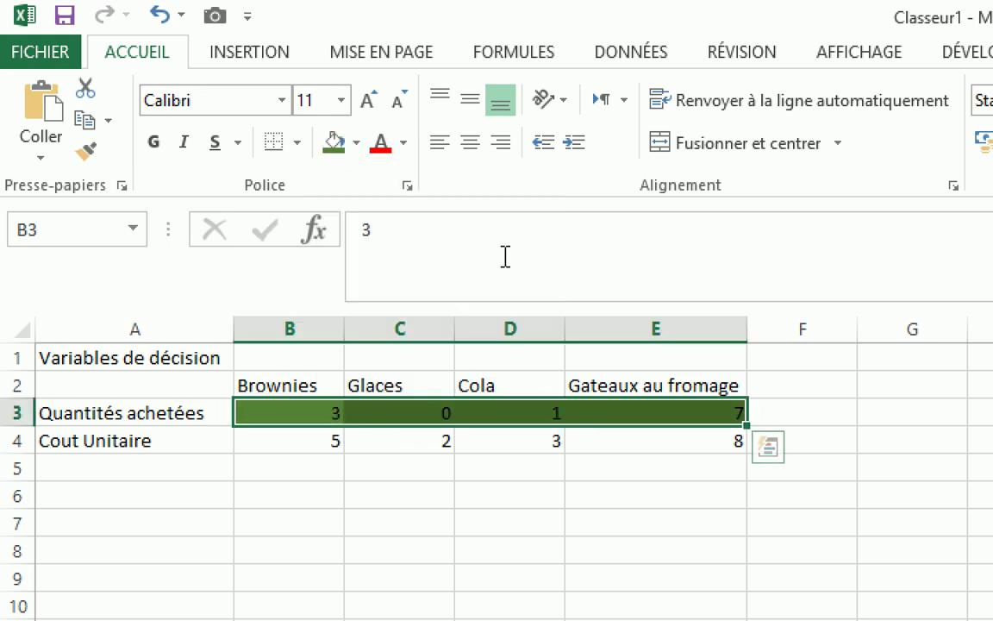
- Set the font of the quantities in cells B3 to E3 to white and size 14
{"action": "left_click", "coordinate": [404, 145]}
{"action": "left_click", "coordinate": [377, 239]}
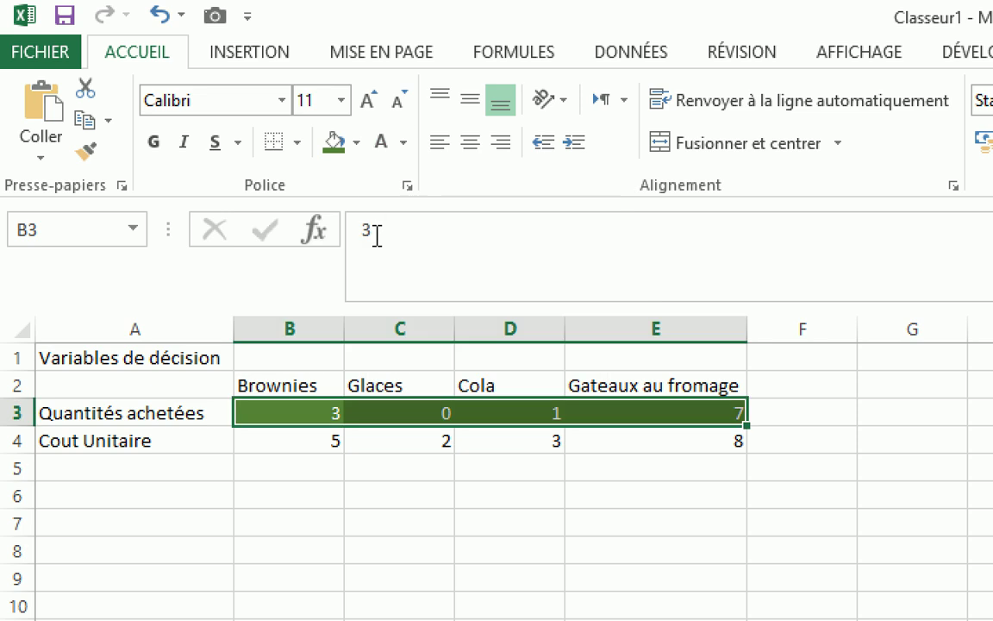
{"action": "left_click", "coordinate": [366, 108]}
{"action": "left_click", "coordinate": [366, 107]}
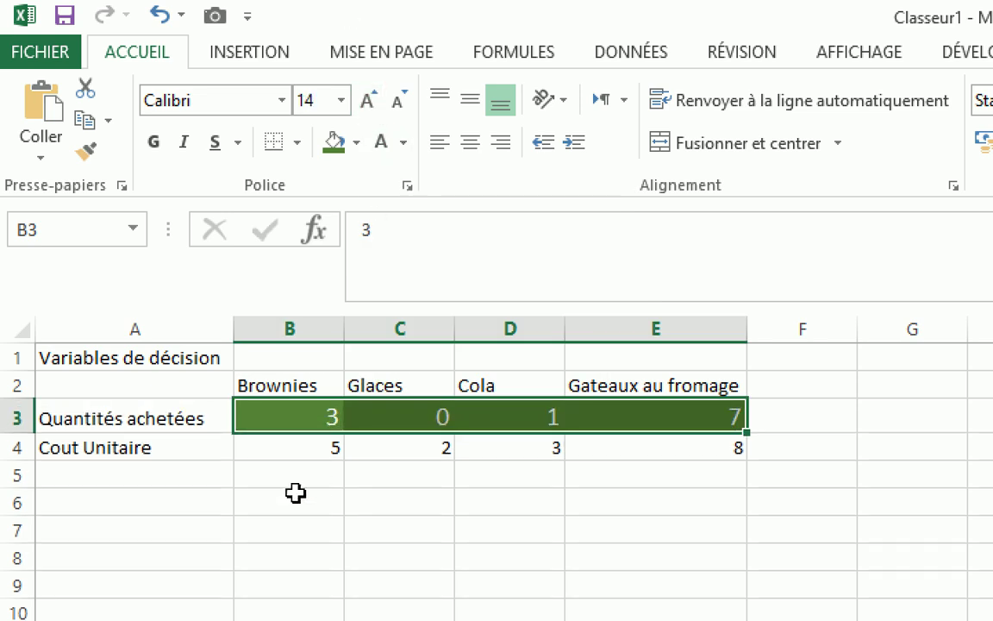
- Consult the objective-function table on the PowerPoint slide, and enter the label "Total des achats" in cell A6 of the Excel sheet
{"action": "left_click", "coordinate": [93, 481]}
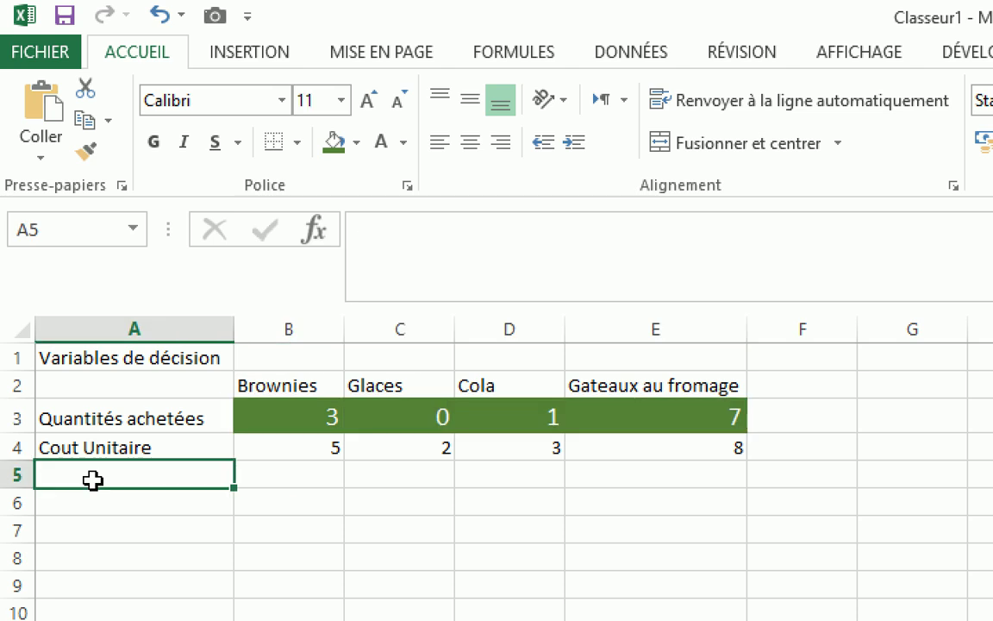
{"action": "key", "text": "alt+Tab"}
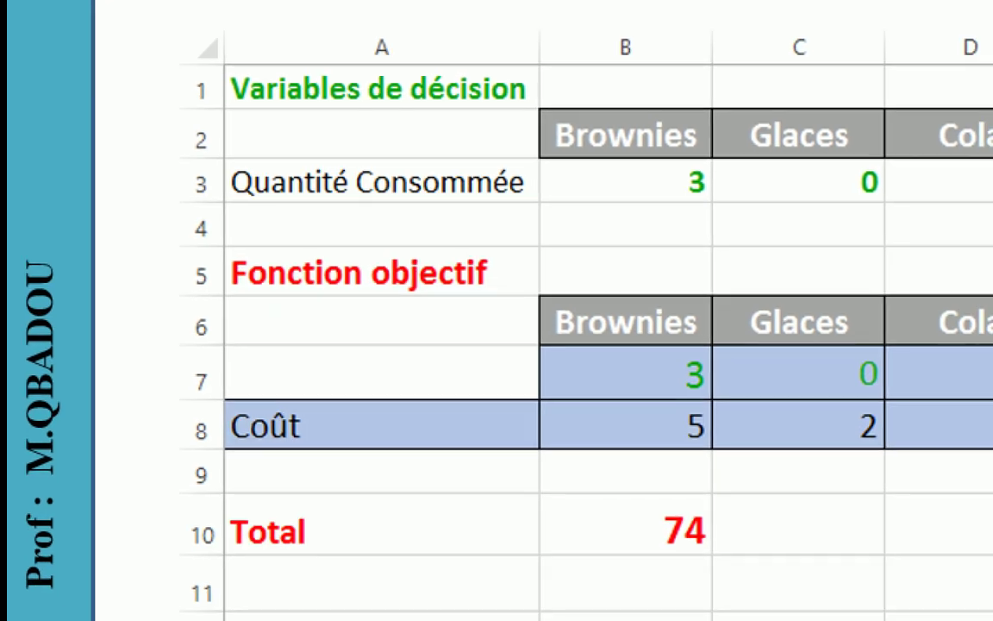
{"action": "key", "text": "alt+Tab"}
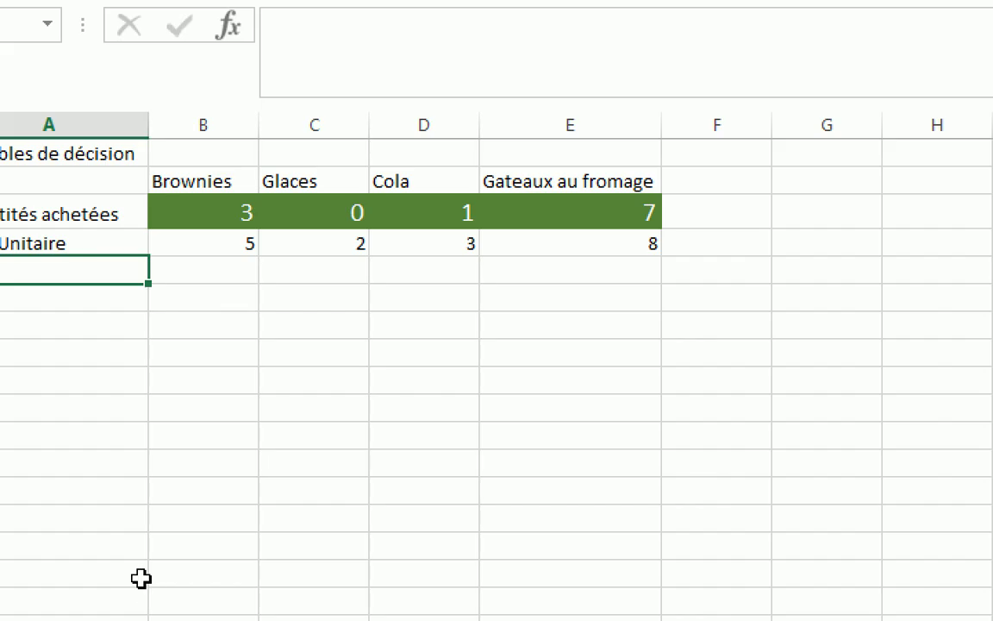
{"action": "left_click", "coordinate": [124, 224]}
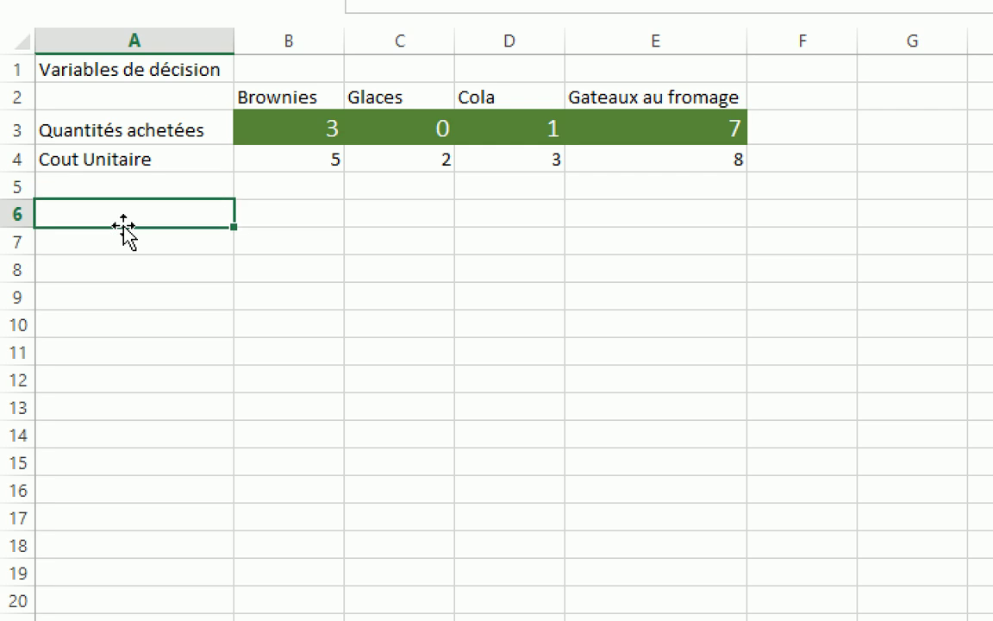
{"action": "type", "text": "Total des q"}
{"action": "type", "text": "chats"}
{"action": "key", "text": "Tab"}
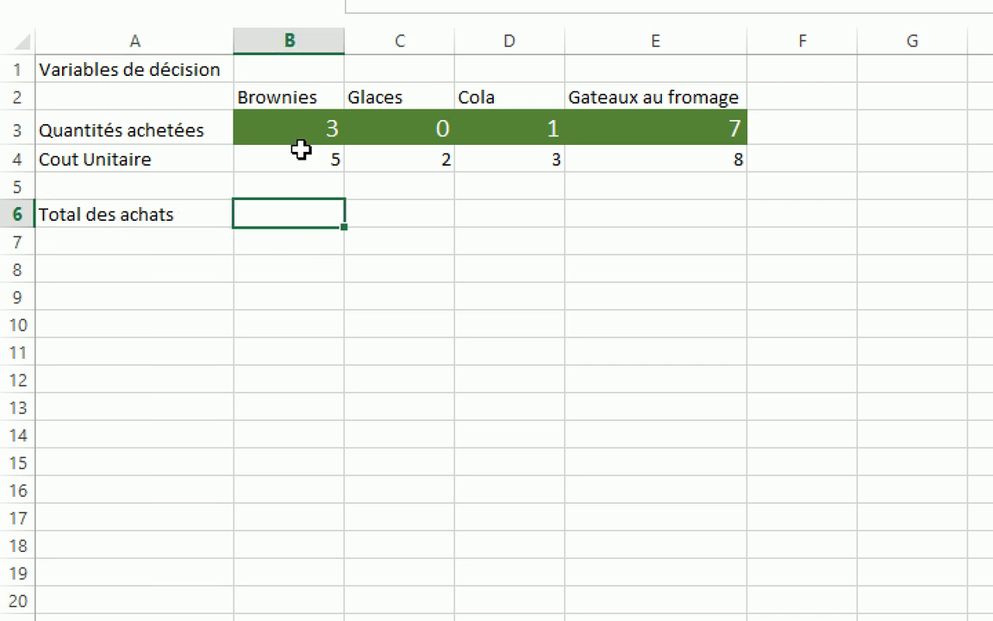
- Highlight the purchased quantities in B3:E3 and the unit costs in B4:E4 to examine the two ranges behind the total
{"action": "left_click_drag", "start_coordinate": [297, 133], "coordinate": [729, 127]}
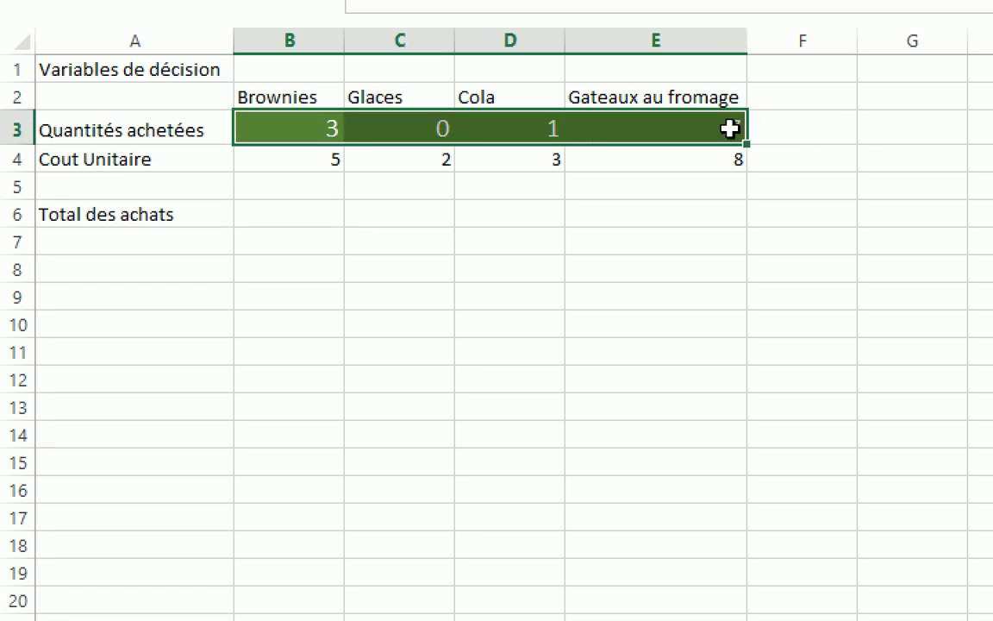
{"action": "left_click_drag", "start_coordinate": [281, 159], "coordinate": [739, 161]}
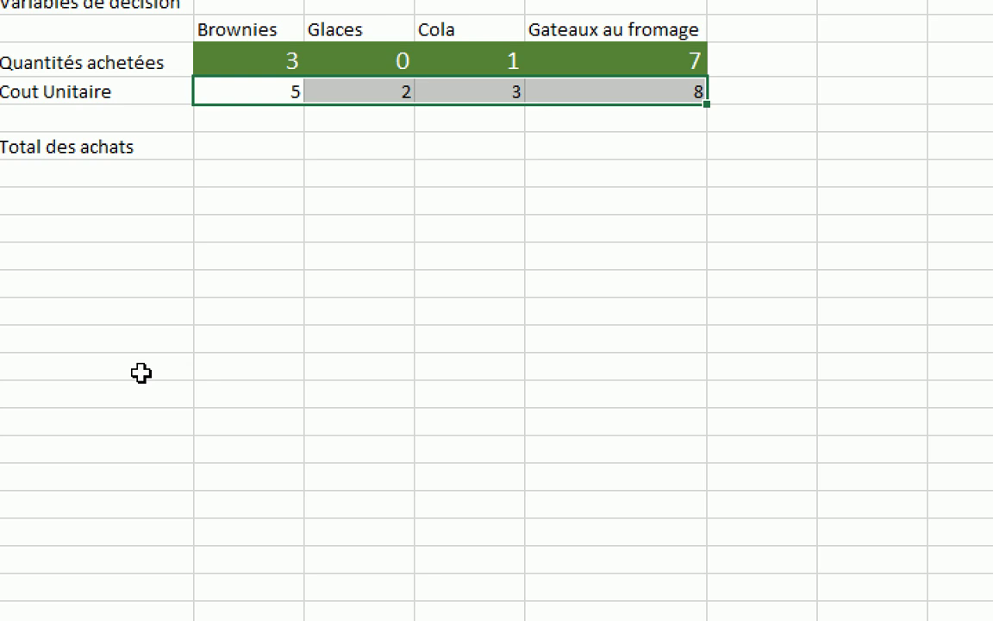
{"action": "left_click", "coordinate": [237, 144]}
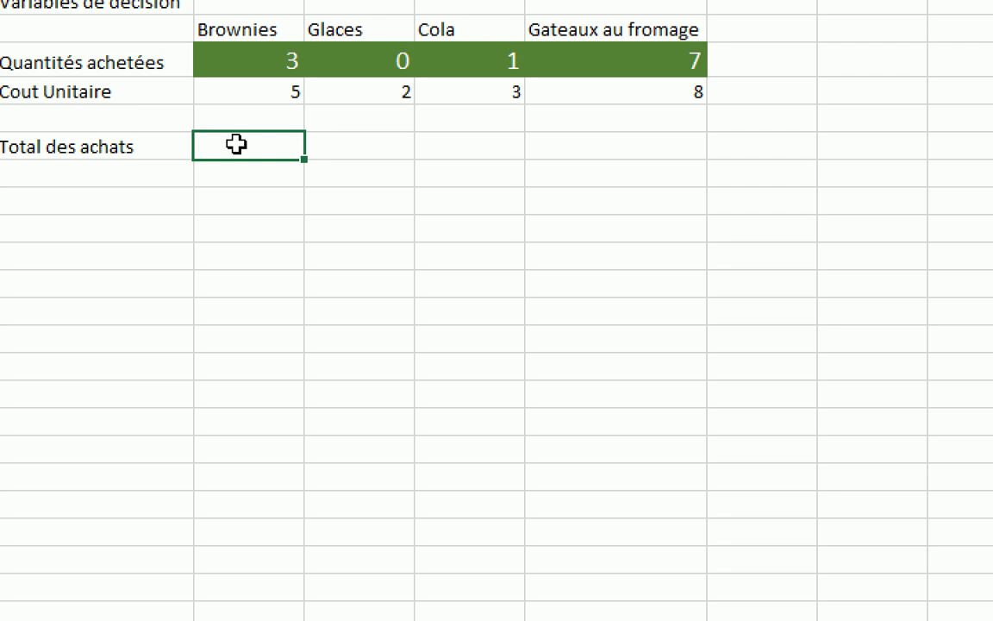
{"action": "type", "text": "="}
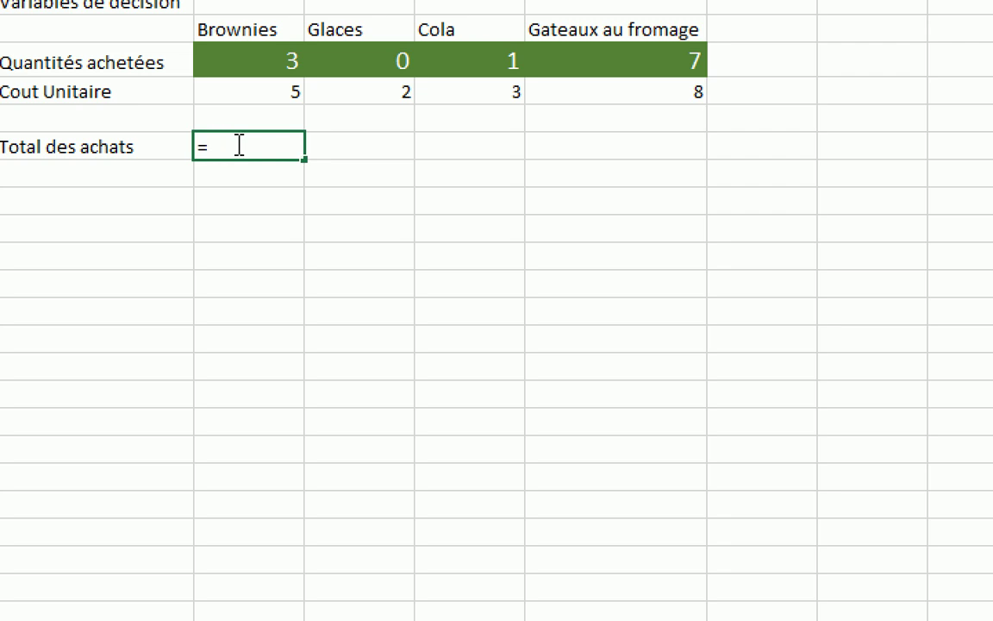
{"action": "left_click", "coordinate": [284, 61]}
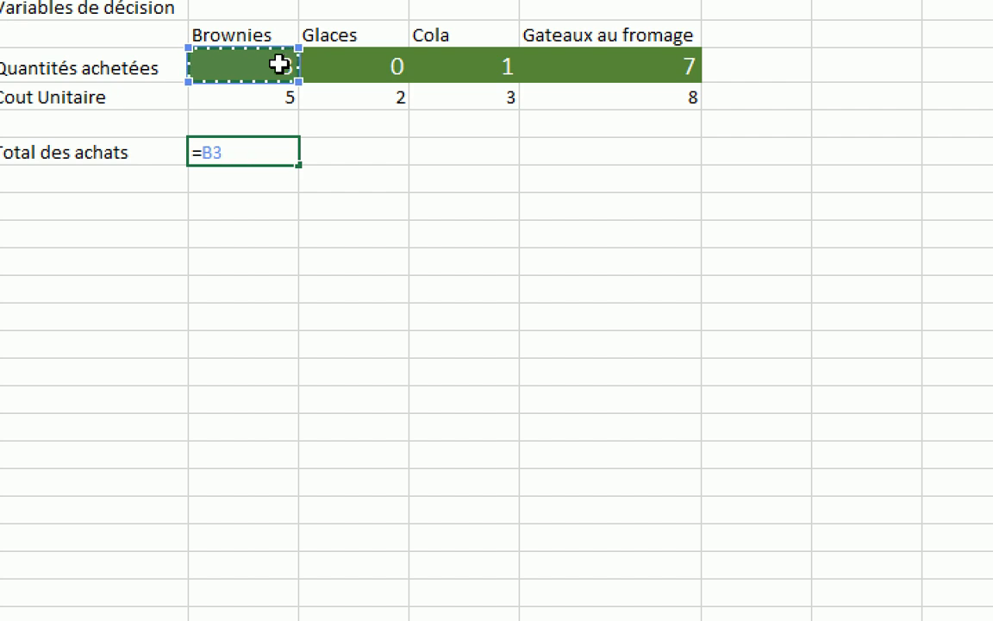
{"action": "type", "text": "*"}
{"action": "left_click", "coordinate": [269, 93]}
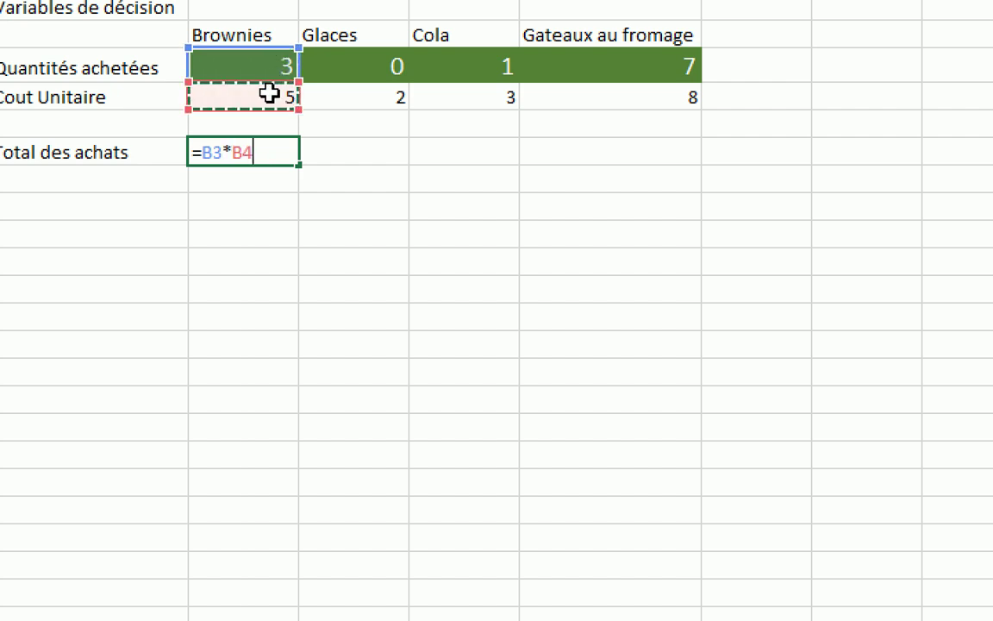
{"action": "type", "text": "+"}
{"action": "left_click", "coordinate": [372, 66]}
{"action": "type", "text": "*"}
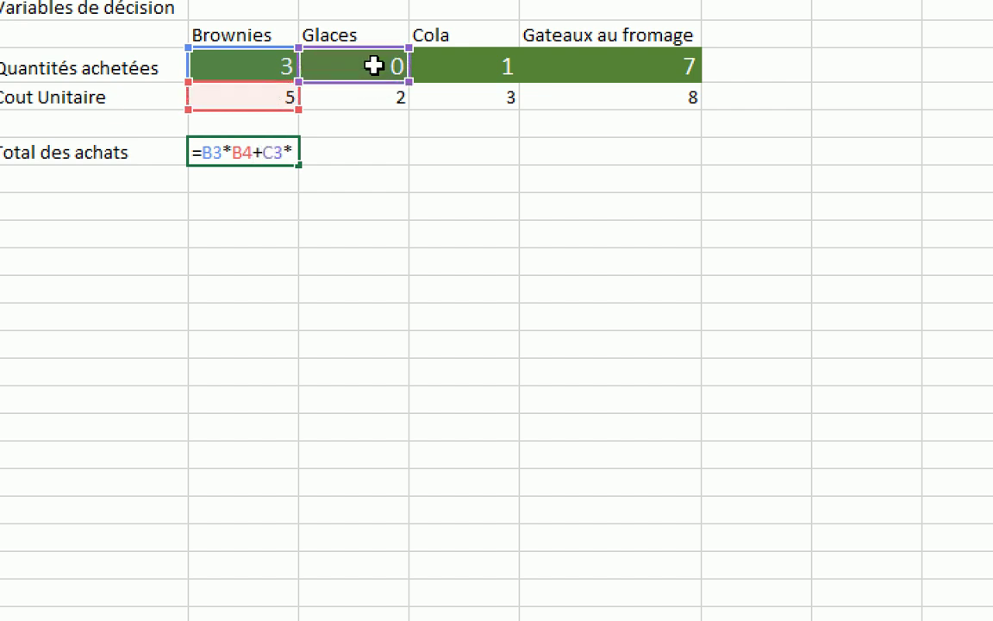
{"action": "left_click", "coordinate": [366, 99]}
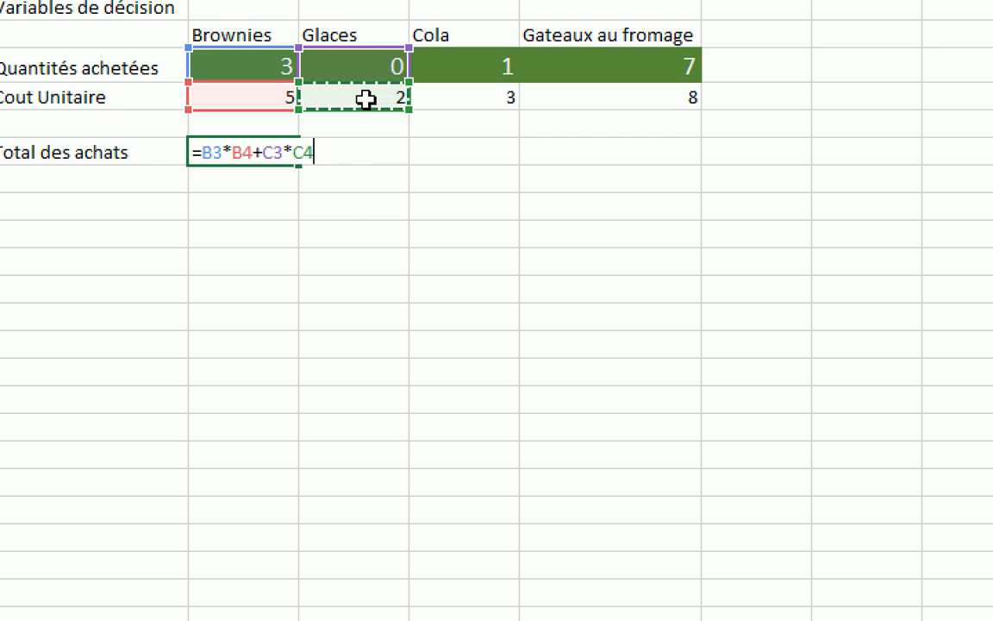
{"action": "key", "text": "BackSpace"}
{"action": "key", "text": "BackSpace"}
{"action": "key", "text": "BackSpace"}
{"action": "key", "text": "BackSpace"}
{"action": "key", "text": "BackSpace"}
{"action": "key", "text": "BackSpace"}
{"action": "key", "text": "BackSpace"}
{"action": "key", "text": "BackSpace"}
{"action": "key", "text": "BackSpace"}
{"action": "key", "text": "BackSpace"}
{"action": "key", "text": "BackSpace"}
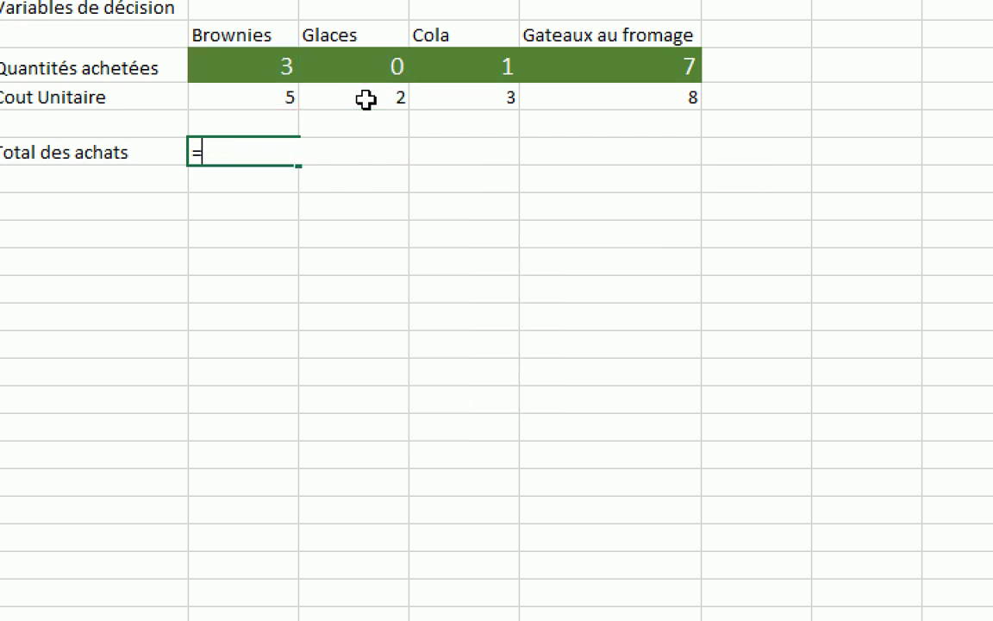
- Complete the total purchases formula in cell B6 as =SOMMEPROD(B3:E3;B3:E4)
{"action": "type", "text": "somm"}
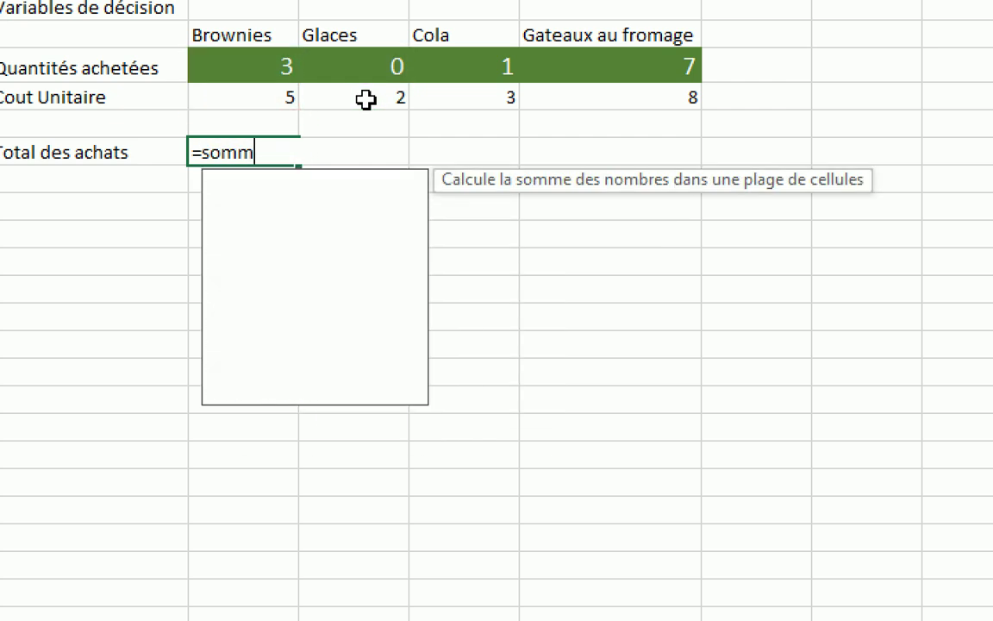
{"action": "type", "text": "eprod"}
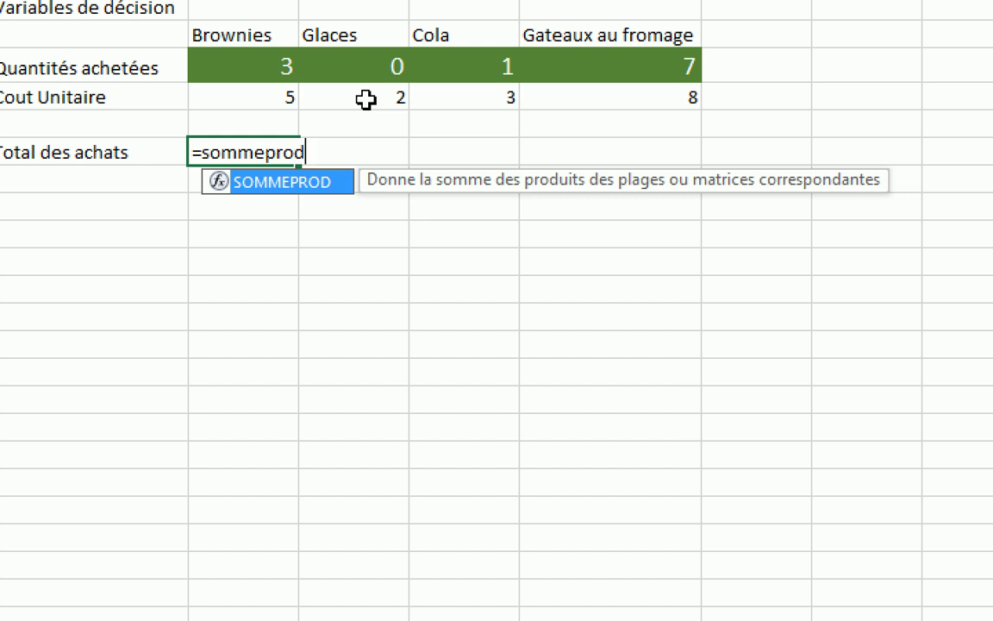
{"action": "type", "text": "("}
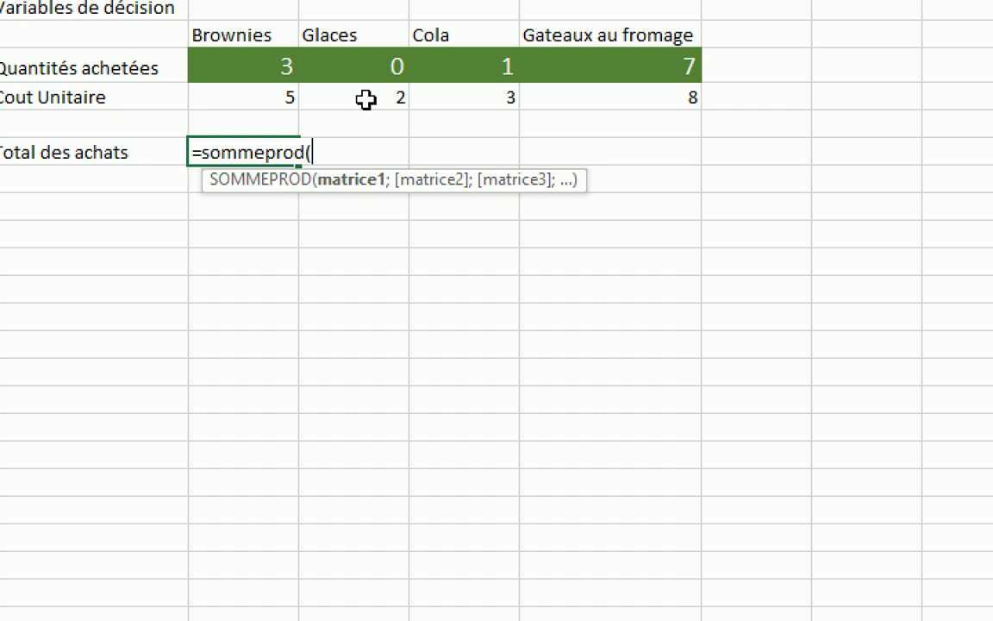
{"action": "left_click_drag", "start_coordinate": [266, 69], "coordinate": [674, 58]}
{"action": "type", "text": ";"}
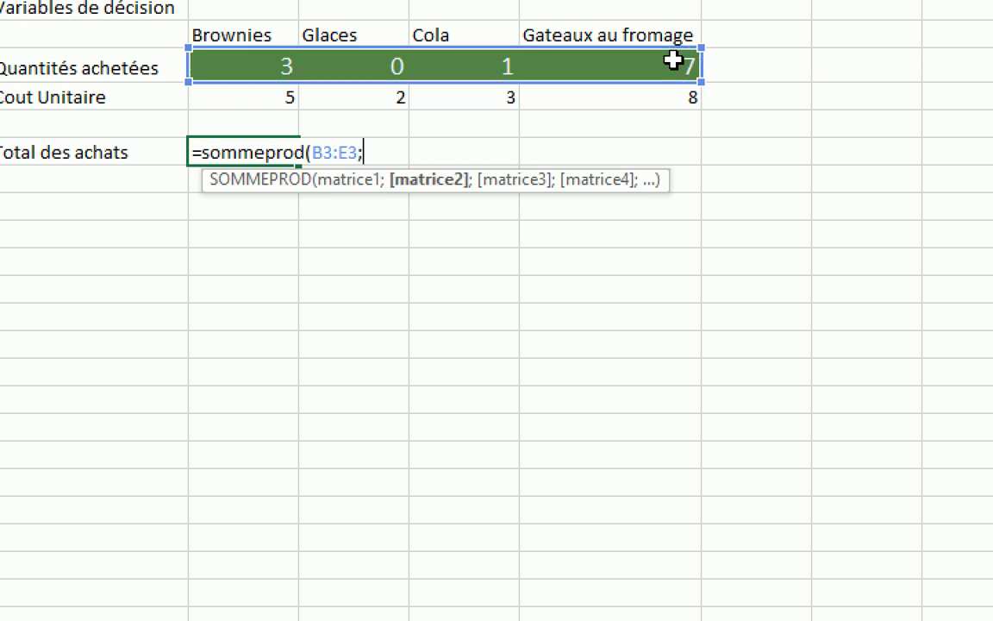
{"action": "left_click_drag", "start_coordinate": [255, 100], "coordinate": [660, 81]}
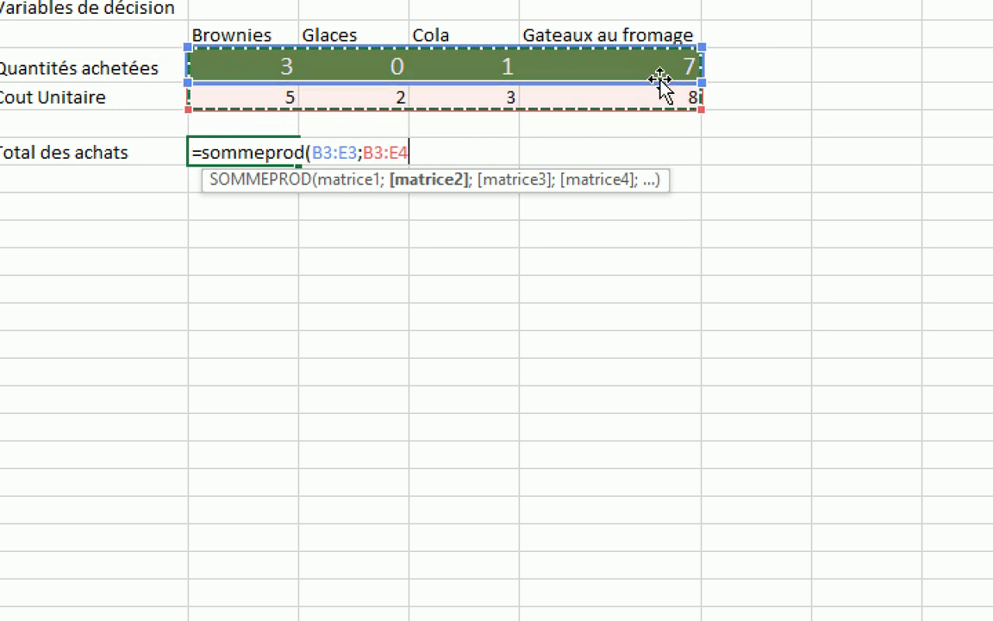
{"action": "type", "text": ")"}
{"action": "key", "text": "Return"}
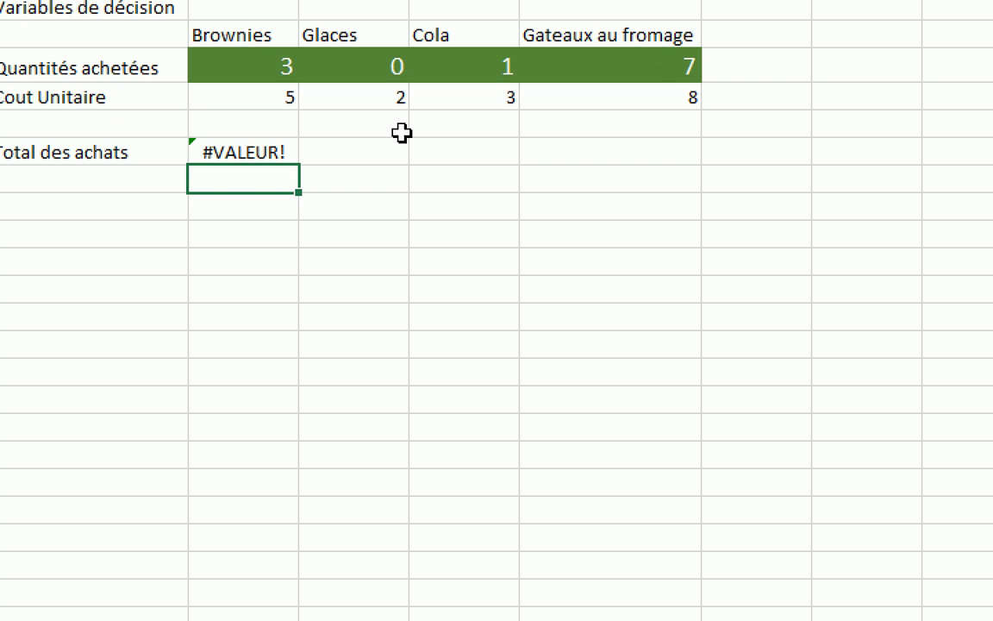
- Correct the second range of the SOMMEPROD formula in cell B6 to B4:E4
{"action": "left_click", "coordinate": [269, 153]}
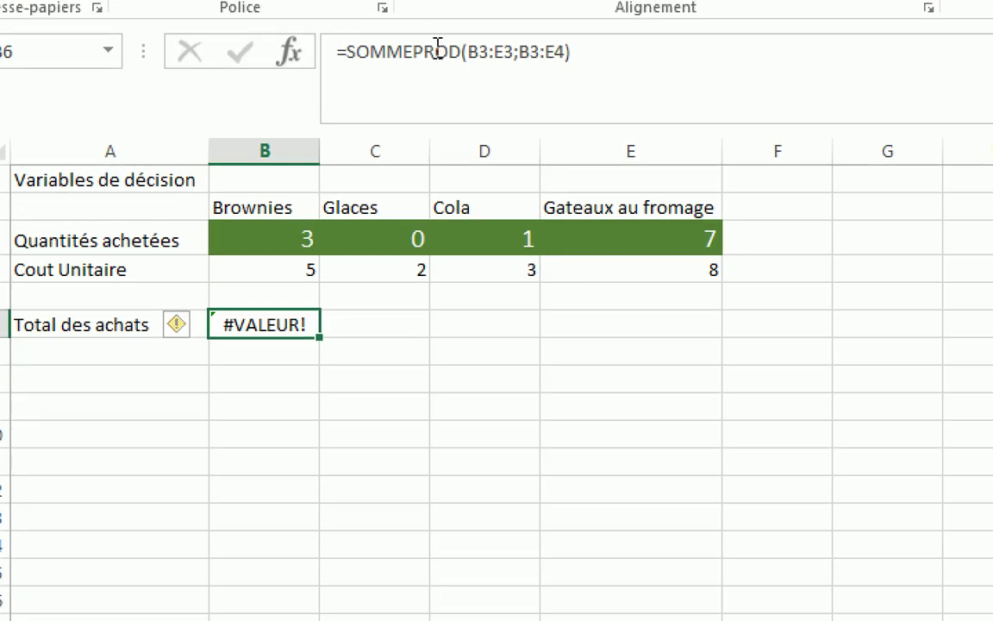
{"action": "left_click", "coordinate": [437, 48]}
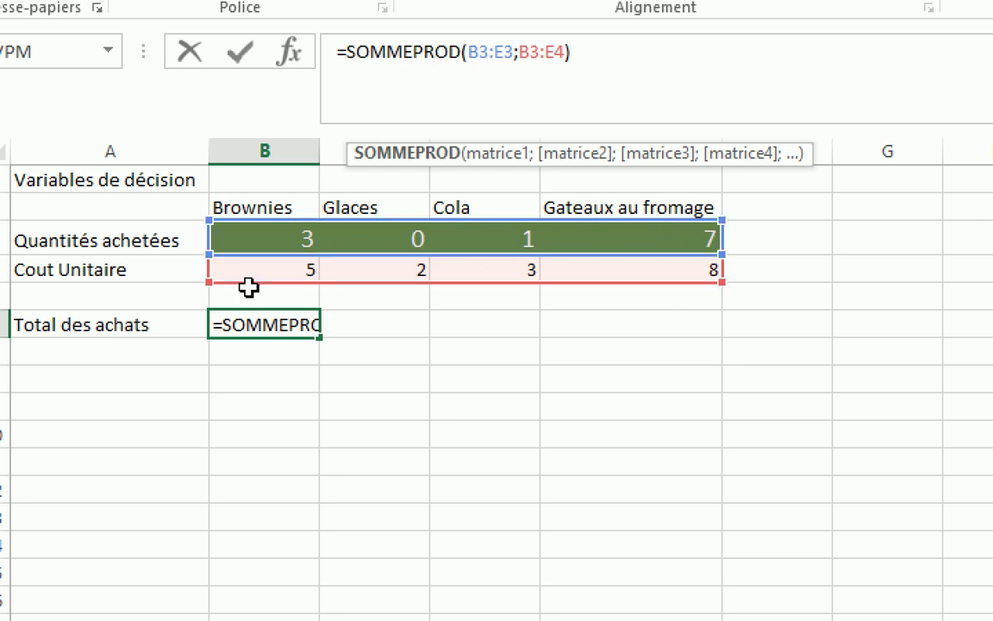
{"action": "left_click", "coordinate": [312, 324]}
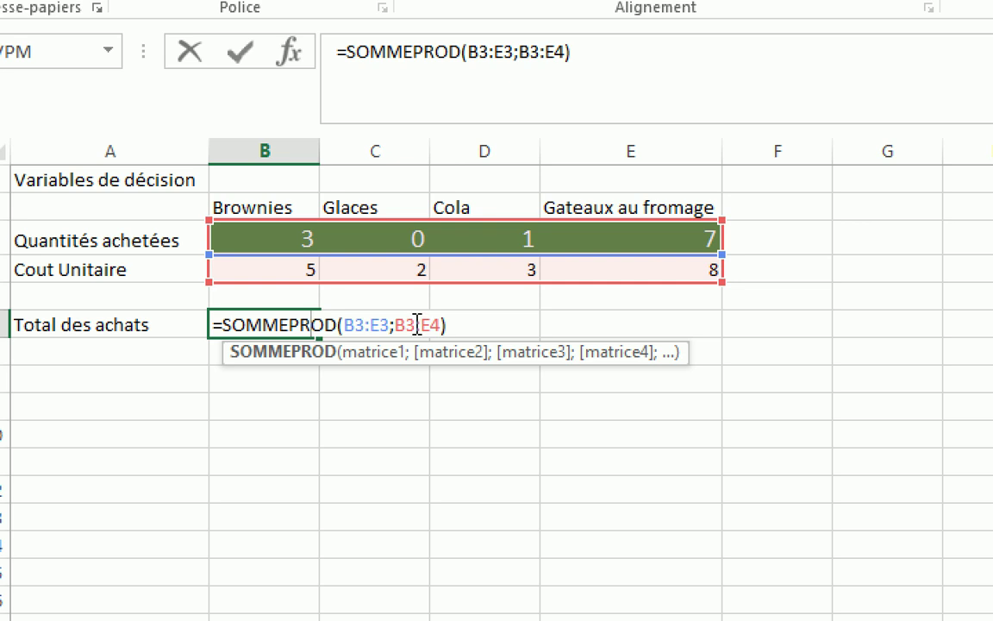
{"action": "left_click", "coordinate": [417, 324]}
{"action": "key", "text": "BackSpace"}
{"action": "type", "text": "4"}
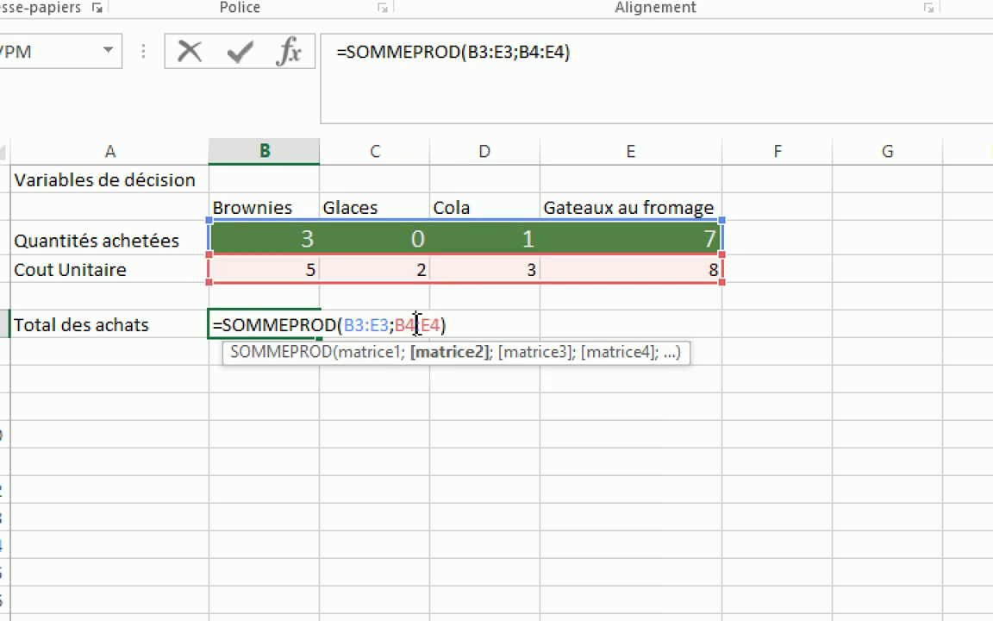
{"action": "key", "text": "Return"}
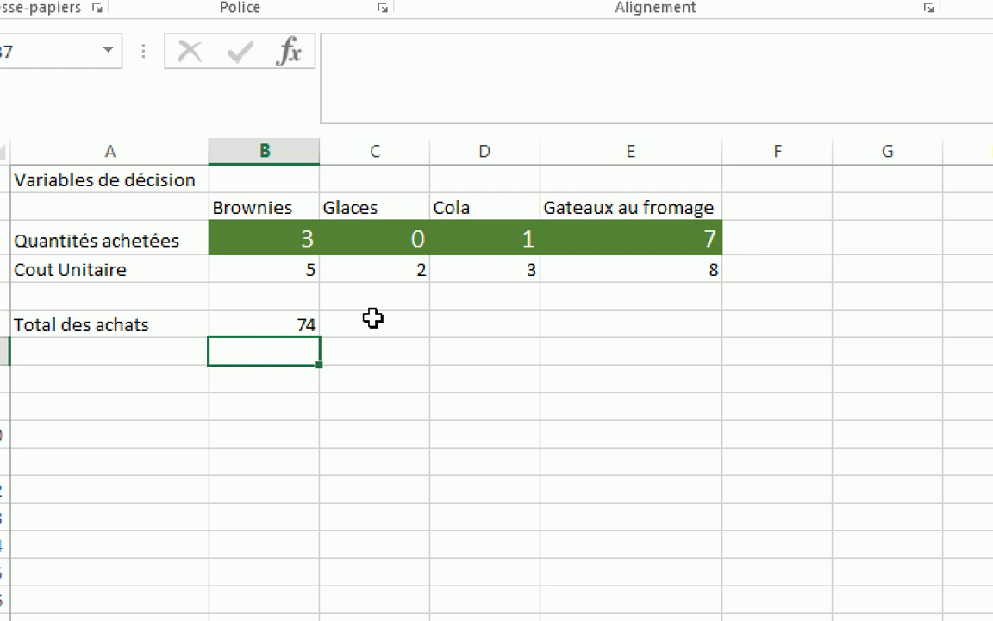
{"action": "left_click", "coordinate": [284, 320]}
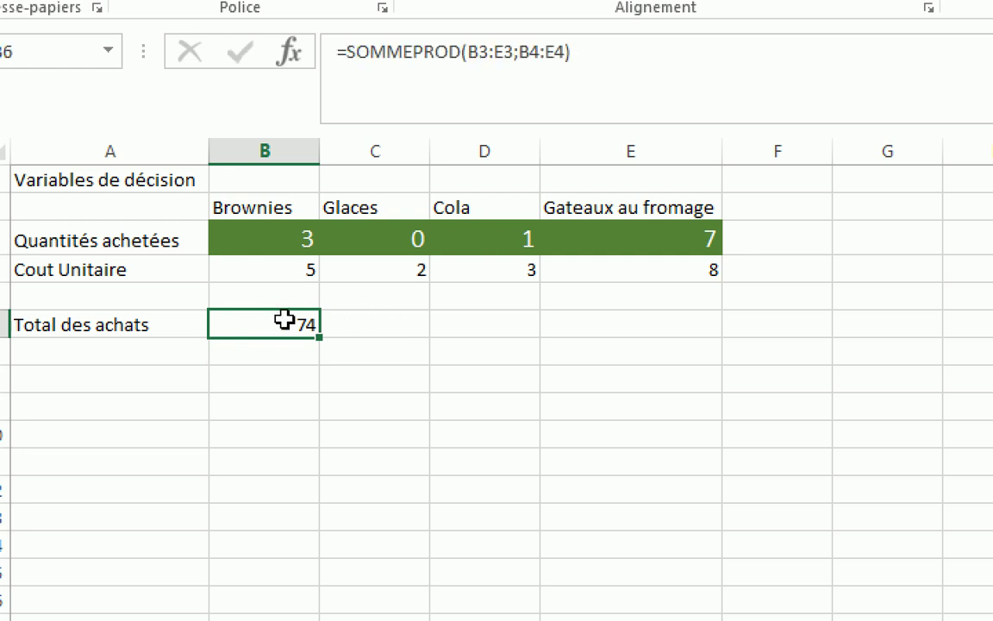
- Assign the range name "Quantitees" to the purchased quantities in cells B3 to E3
{"action": "left_click", "coordinate": [261, 242]}
{"action": "left_click_drag", "start_coordinate": [261, 241], "coordinate": [680, 236]}
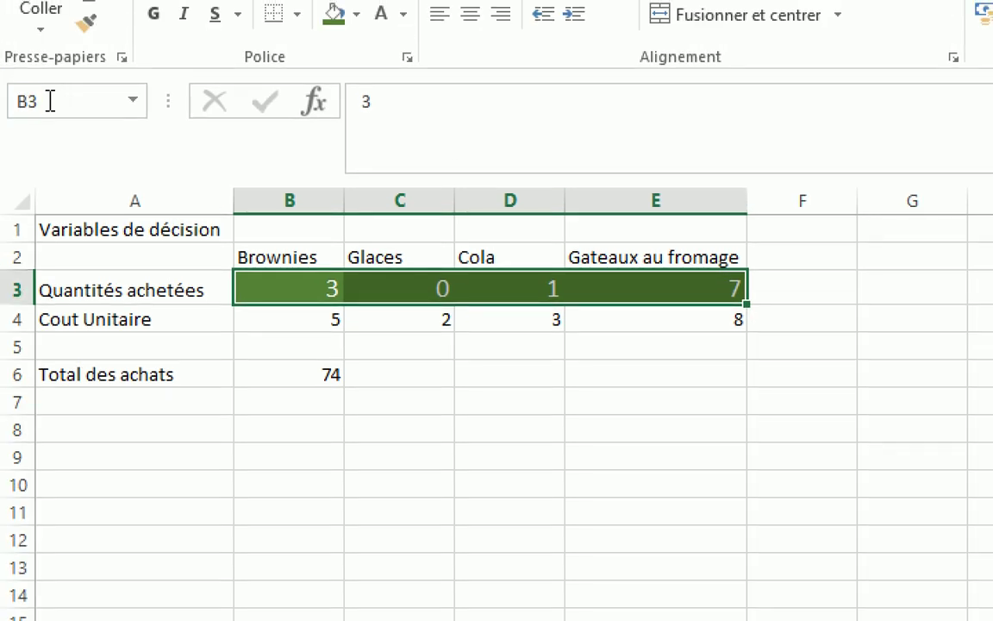
{"action": "left_click", "coordinate": [51, 102]}
{"action": "type", "text": "Quantitees"}
{"action": "key", "text": "BackSpace"}
{"action": "type", "text": "es"}
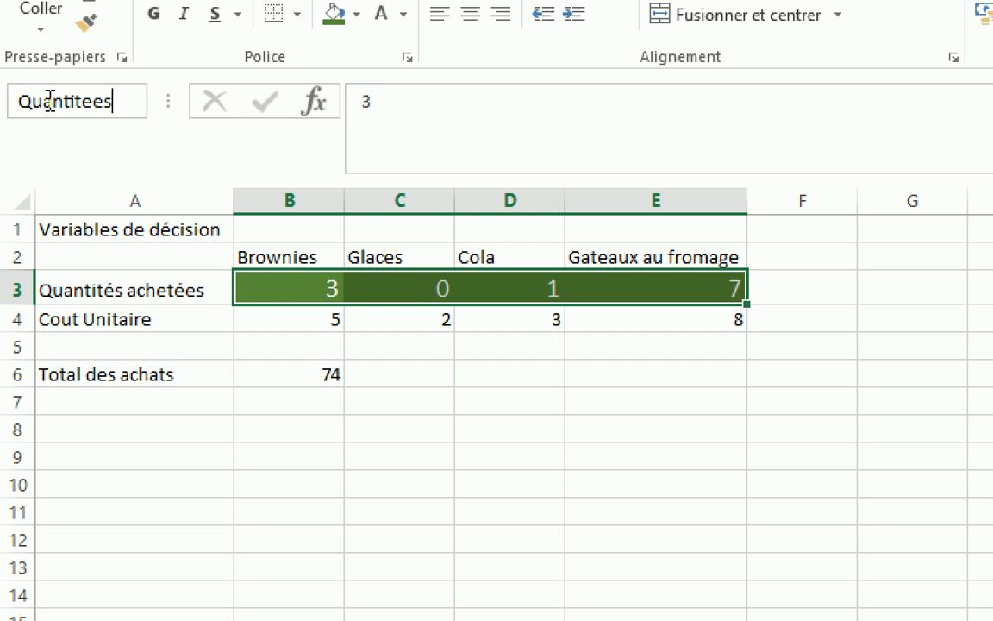
{"action": "key", "text": "Return"}
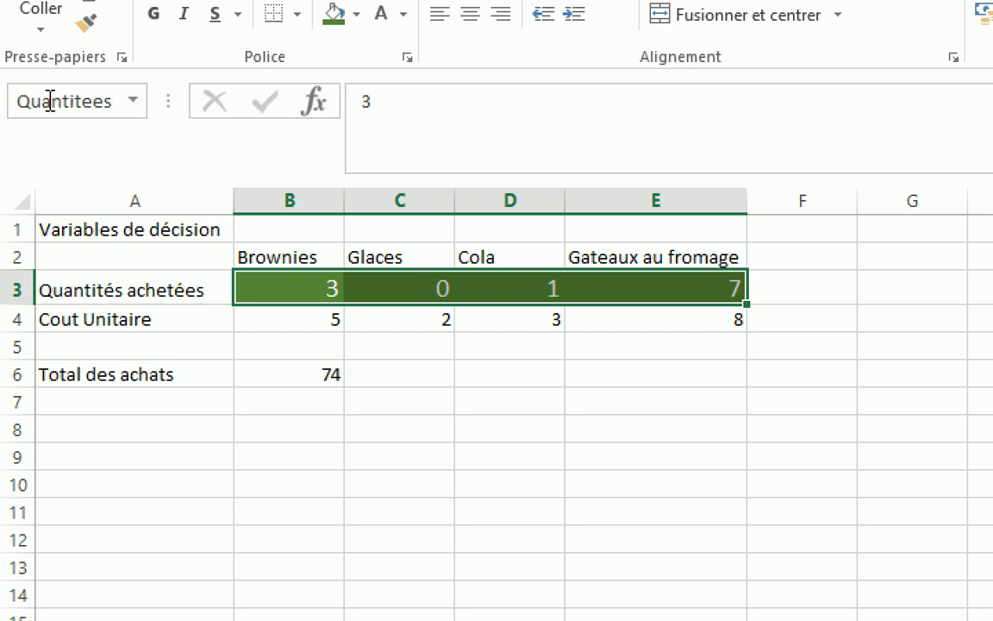
- Assign the range name "LesPrix" to the unit costs in cells B4 to E4
{"action": "left_click_drag", "start_coordinate": [304, 319], "coordinate": [735, 320]}
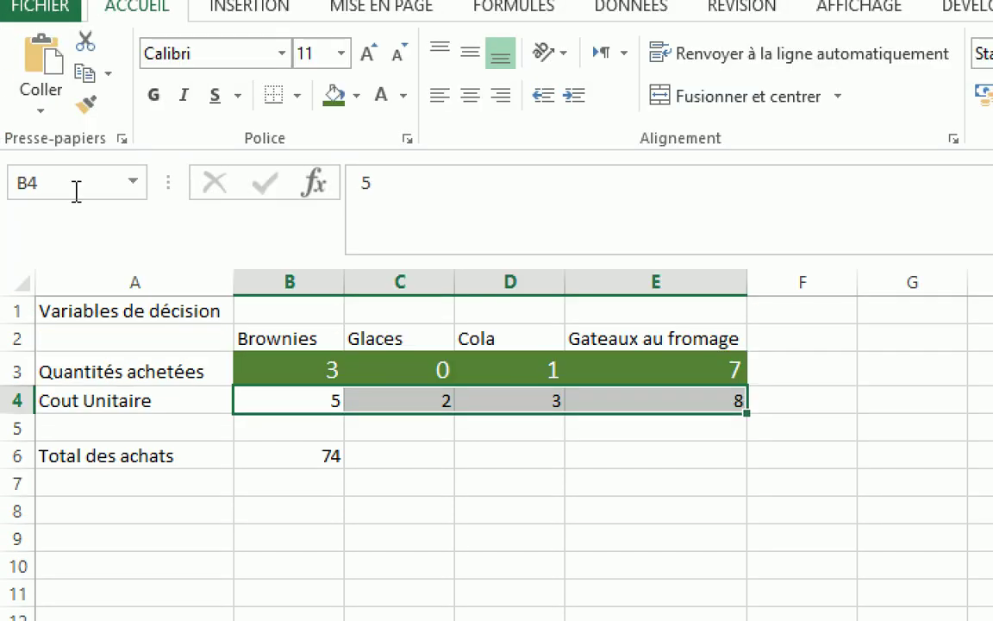
{"action": "left_click", "coordinate": [76, 110]}
{"action": "type", "text": "LesPrix"}
{"action": "key", "text": "Return"}
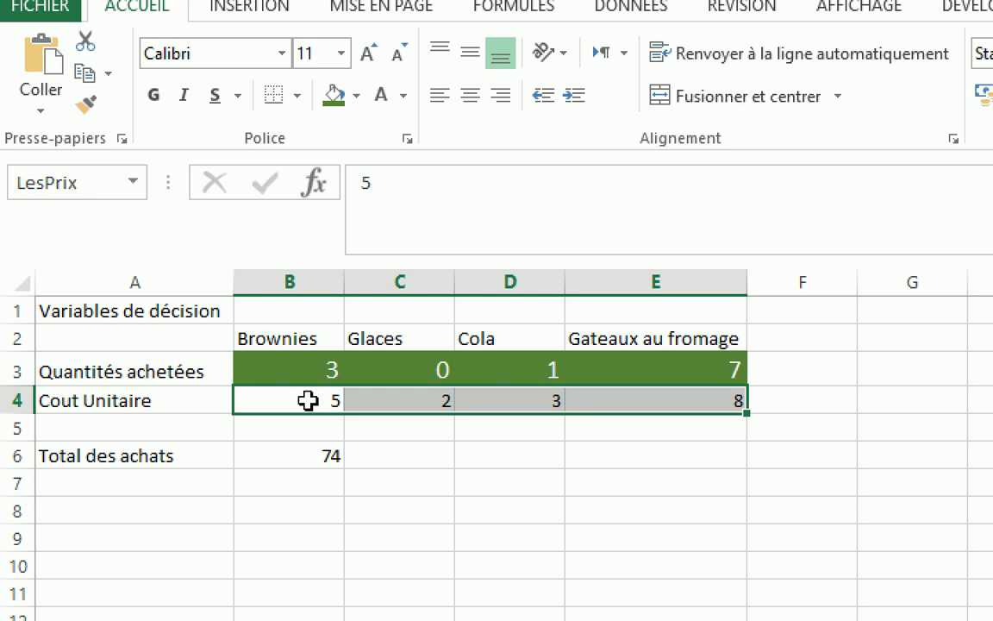
- Replace both cell ranges in B6's formula so that it reads =SOMMEPROD(quan;LesPrix)
{"action": "left_click", "coordinate": [295, 460]}
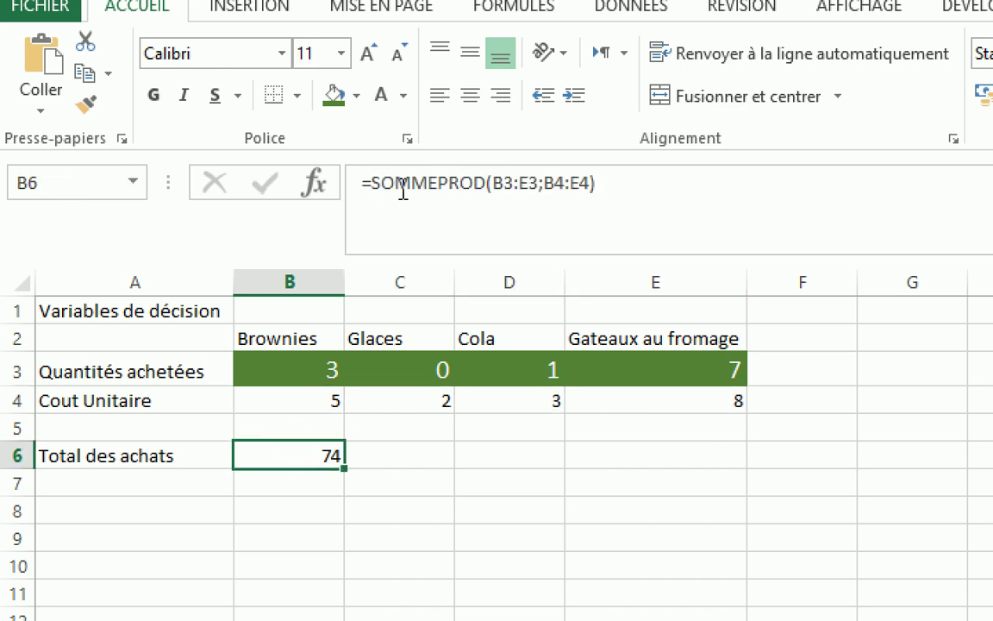
{"action": "double_click", "coordinate": [510, 186]}
{"action": "left_click_drag", "start_coordinate": [512, 186], "coordinate": [536, 185]}
{"action": "type", "text": "qua"}
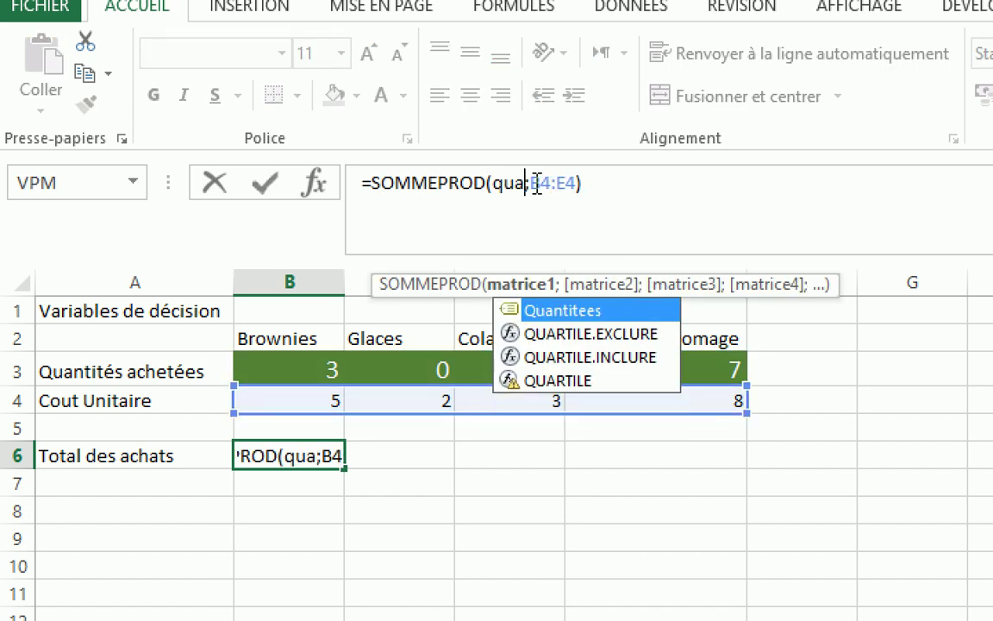
{"action": "type", "text": "n"}
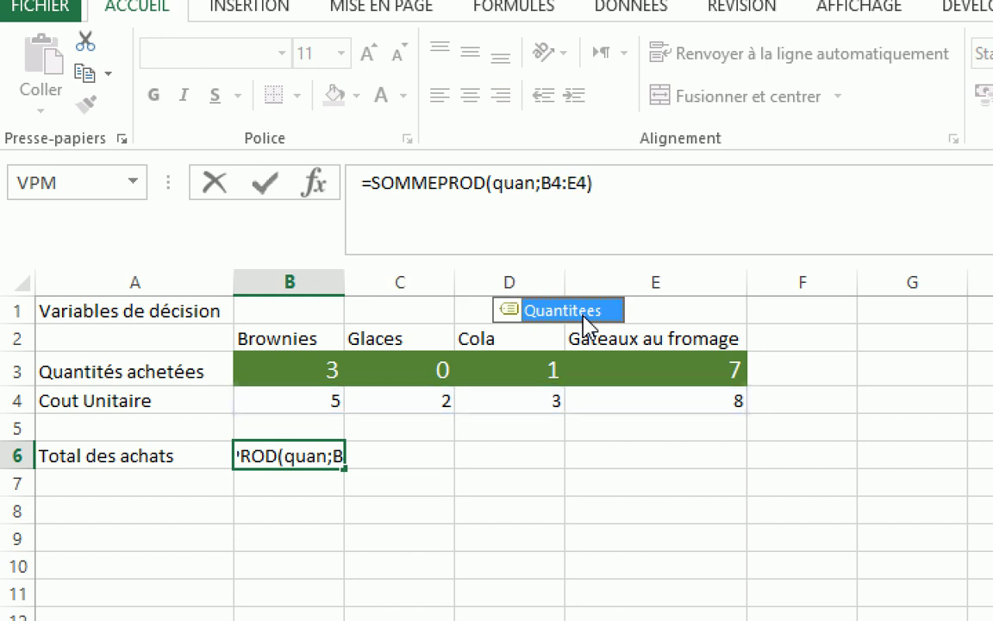
{"action": "left_click_drag", "start_coordinate": [543, 188], "coordinate": [585, 186]}
{"action": "type", "text": "Lesp"}
{"action": "key", "text": "Tab"}
{"action": "key", "text": "Return"}
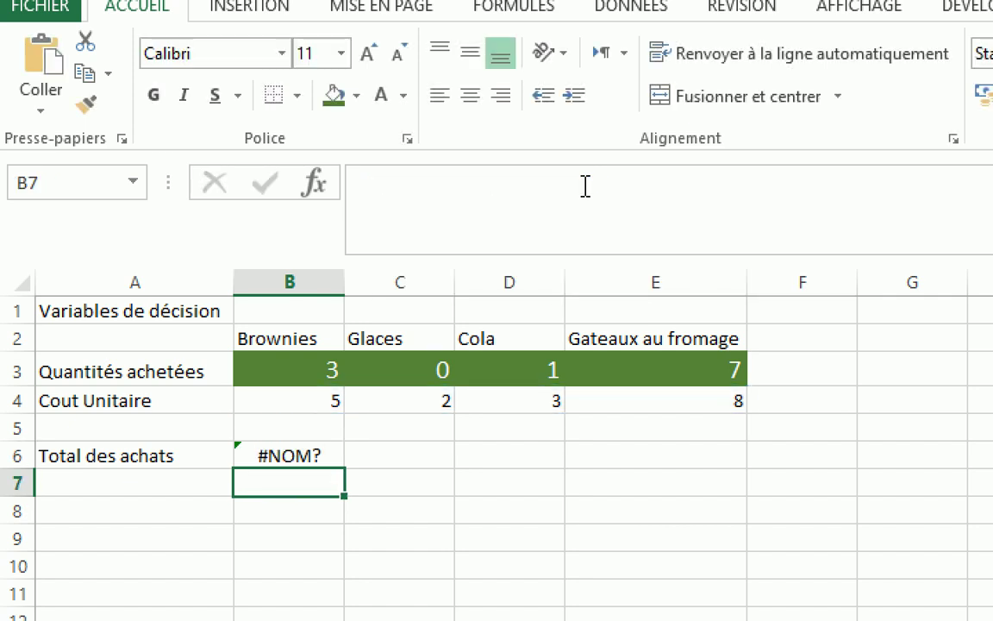
- Correct the first argument of B6's SOMMEPROD formula to the range name Quantitees, and reopen the formula to check both named ranges
{"action": "left_click", "coordinate": [282, 454]}
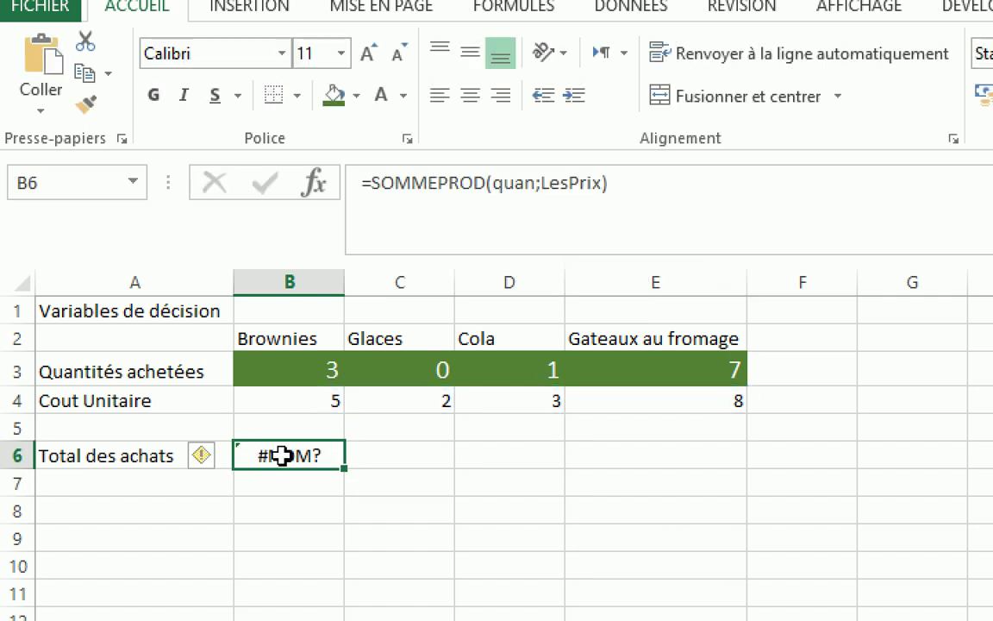
{"action": "left_click", "coordinate": [562, 187]}
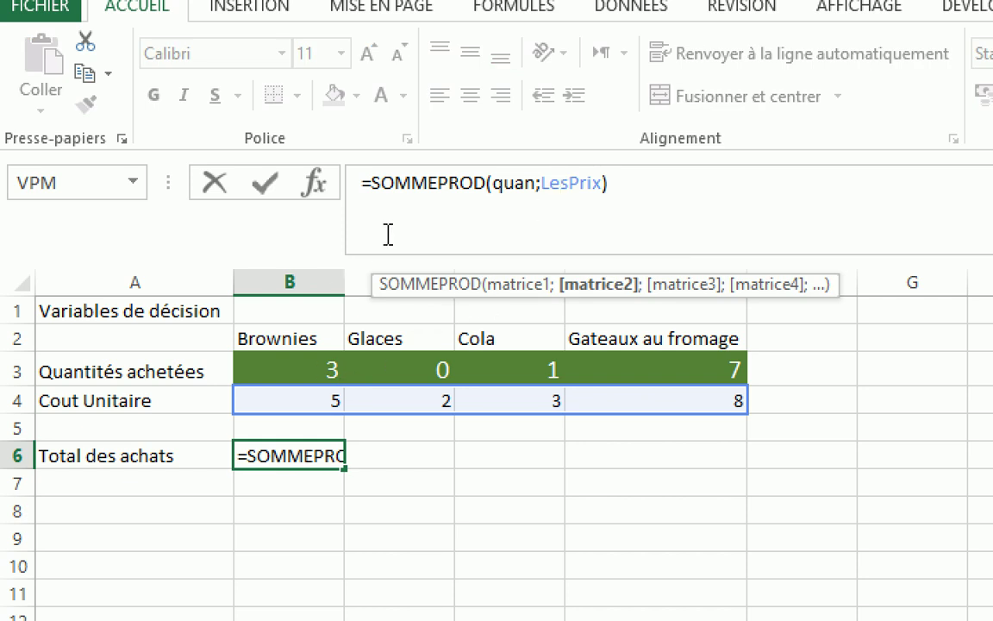
{"action": "left_click", "coordinate": [502, 183]}
{"action": "double_click", "coordinate": [514, 183]}
{"action": "type", "text": "quan"}
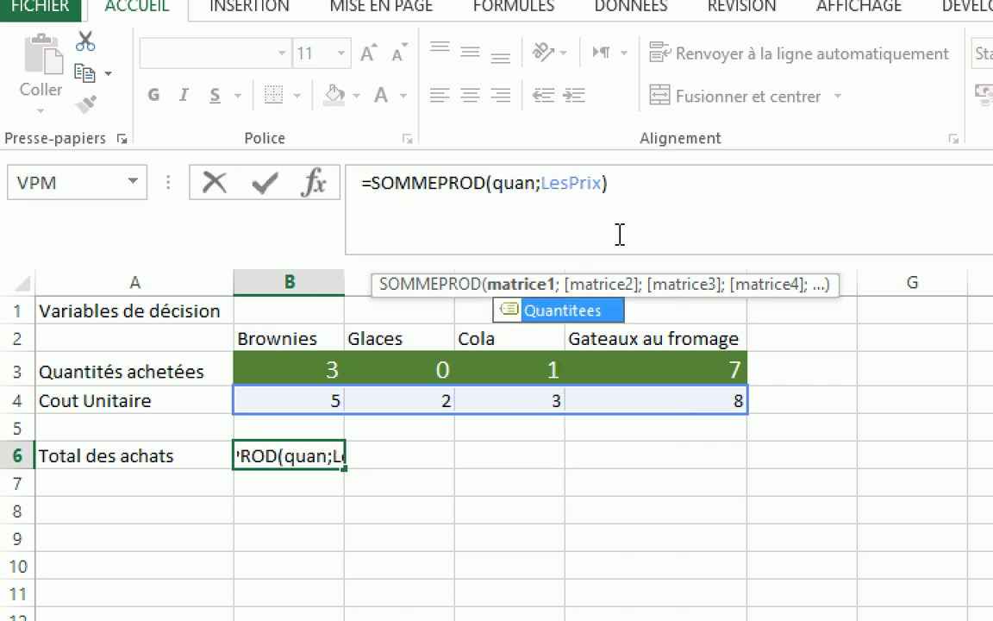
{"action": "double_click", "coordinate": [518, 310]}
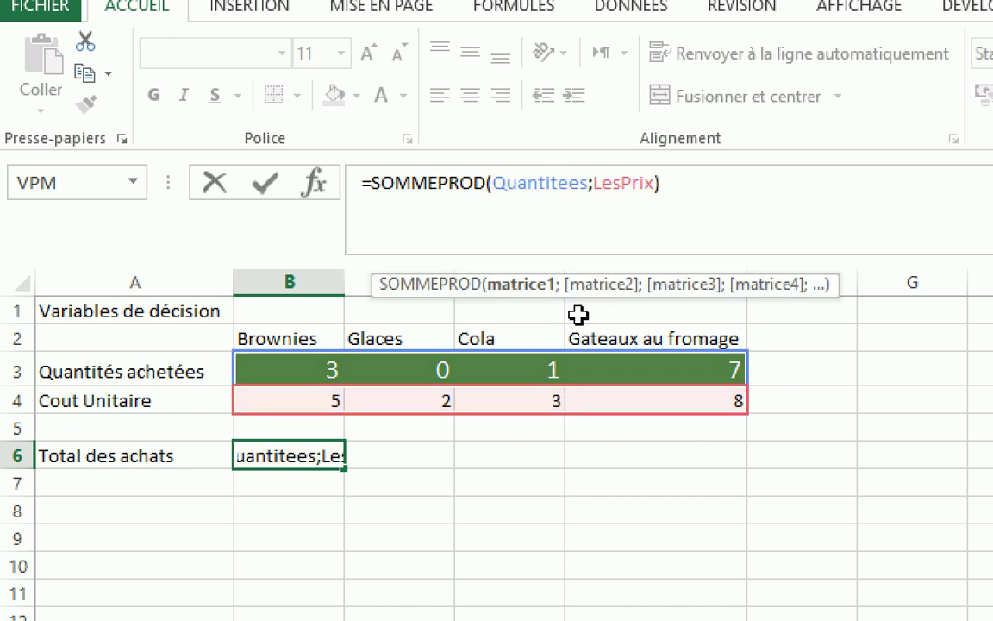
{"action": "key", "text": "Return"}
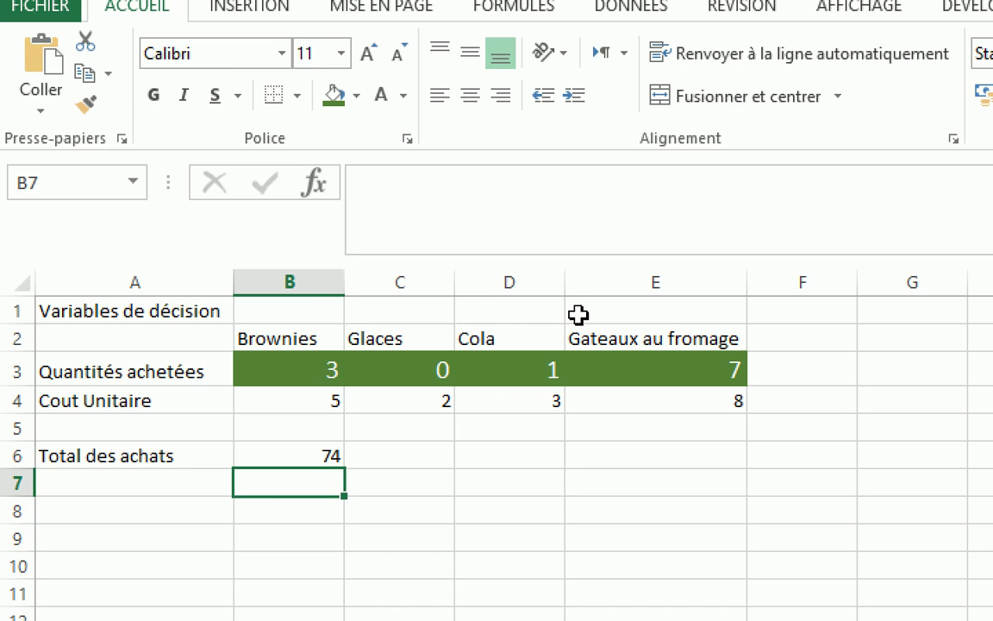
{"action": "left_click", "coordinate": [301, 455]}
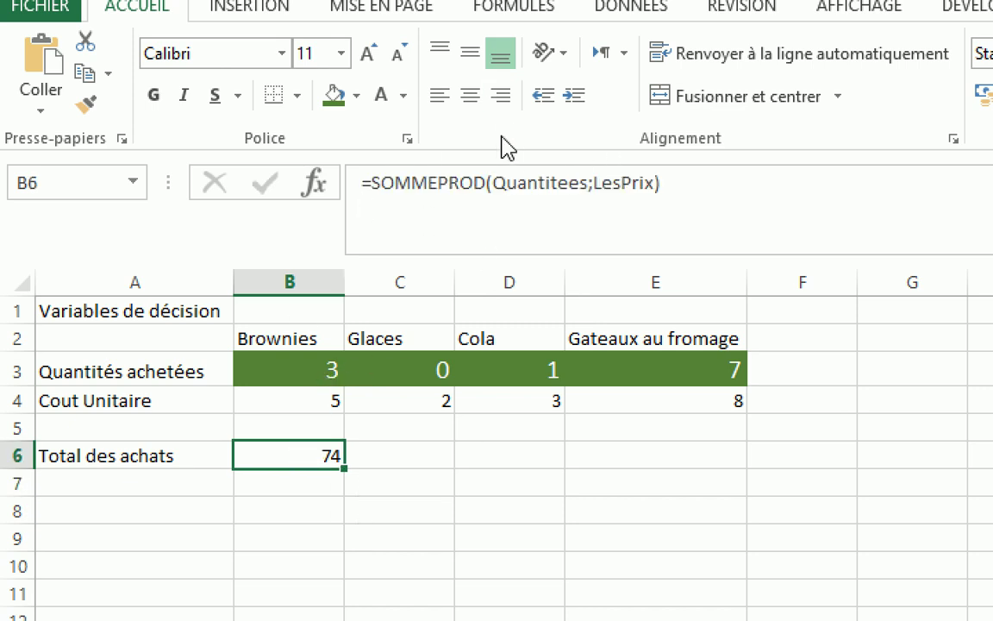
{"action": "left_click", "coordinate": [505, 177]}
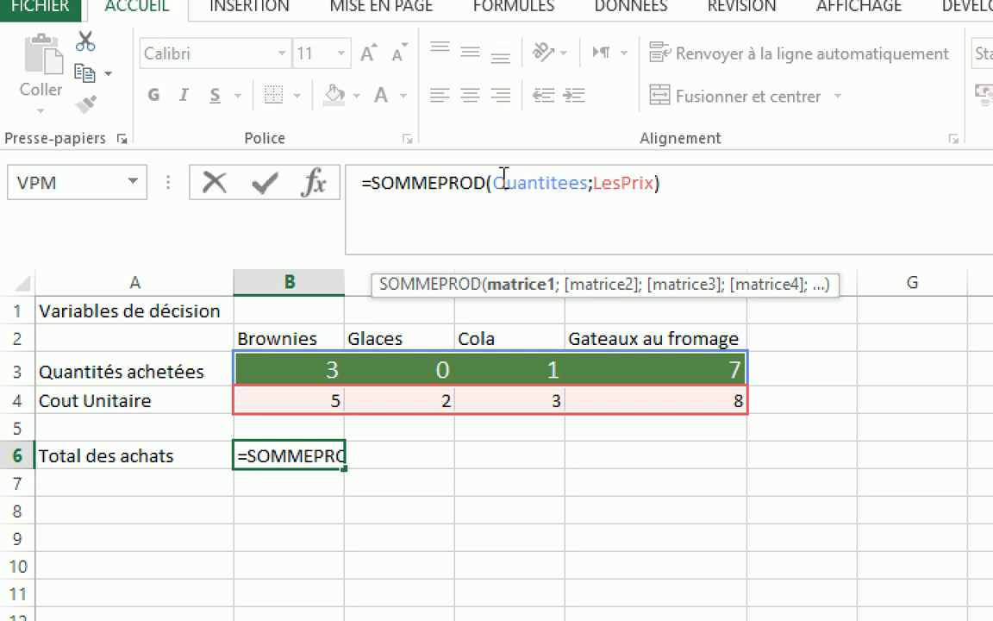
- Review the two named-range arguments in B6's SOMMEPROD formula and commit the formula
{"action": "left_click", "coordinate": [517, 182]}
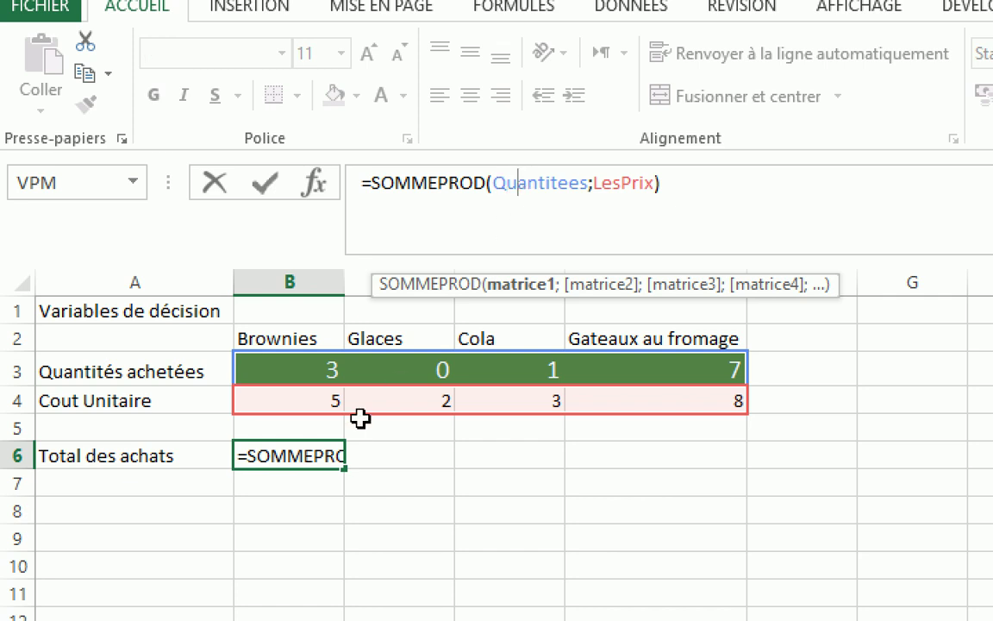
{"action": "left_click", "coordinate": [327, 454]}
{"action": "left_click", "coordinate": [443, 454]}
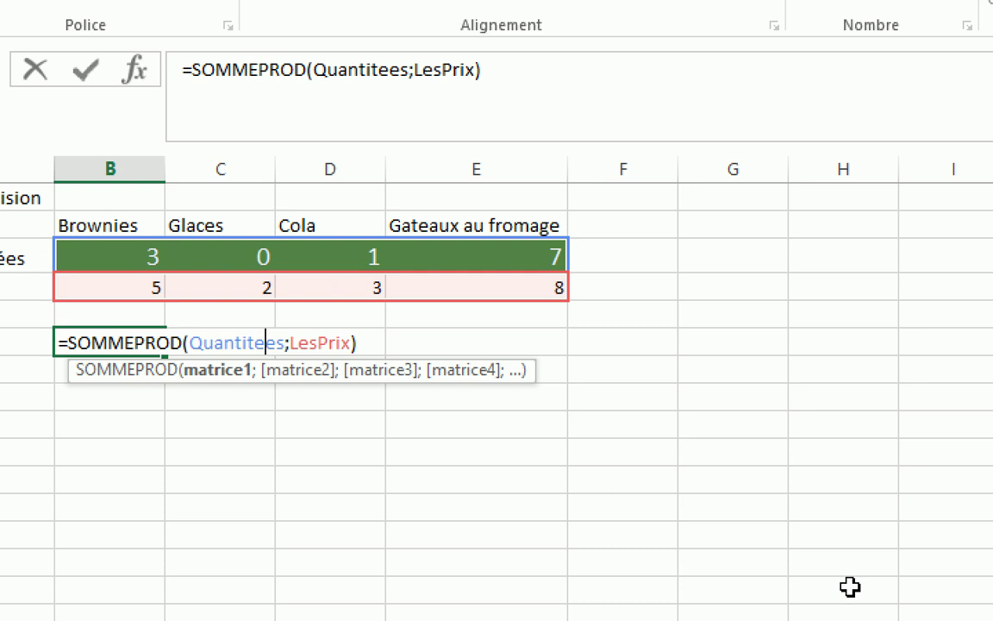
{"action": "key", "text": "ctrl+Return"}
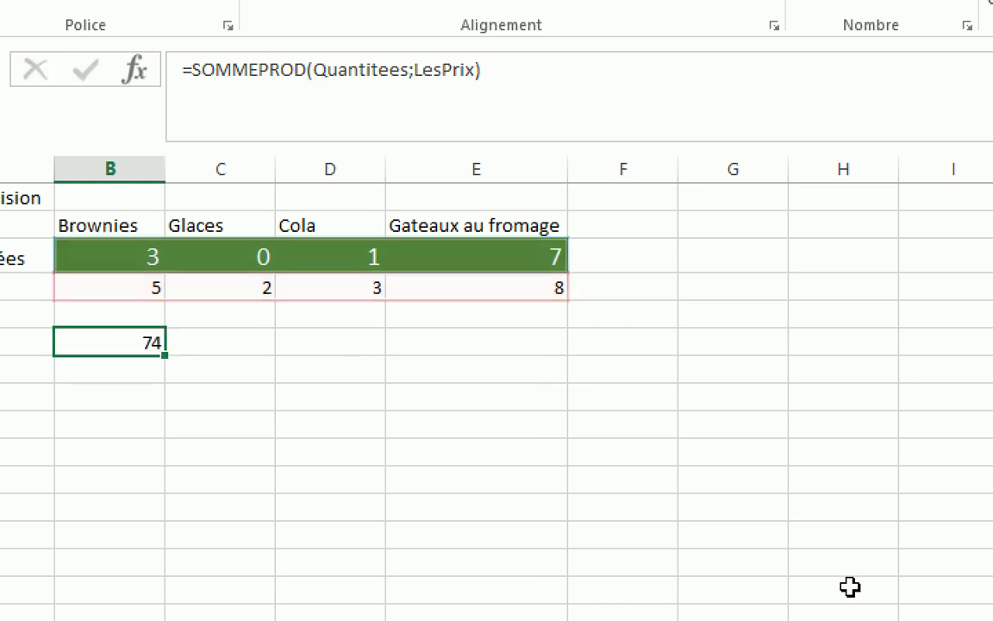
{"action": "left_click", "coordinate": [169, 326]}
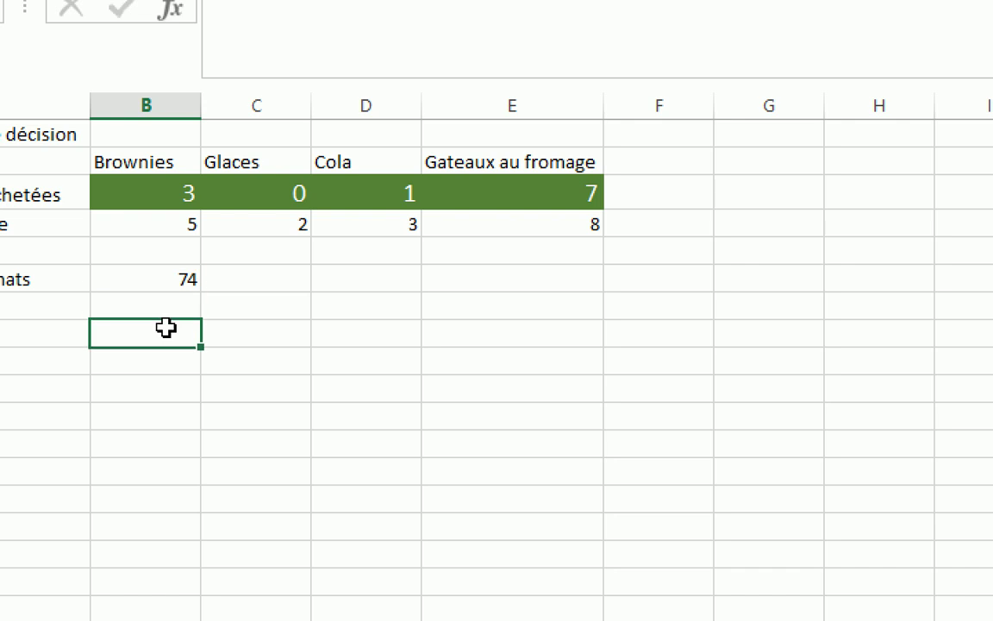
{"action": "type", "text": "=mat"}
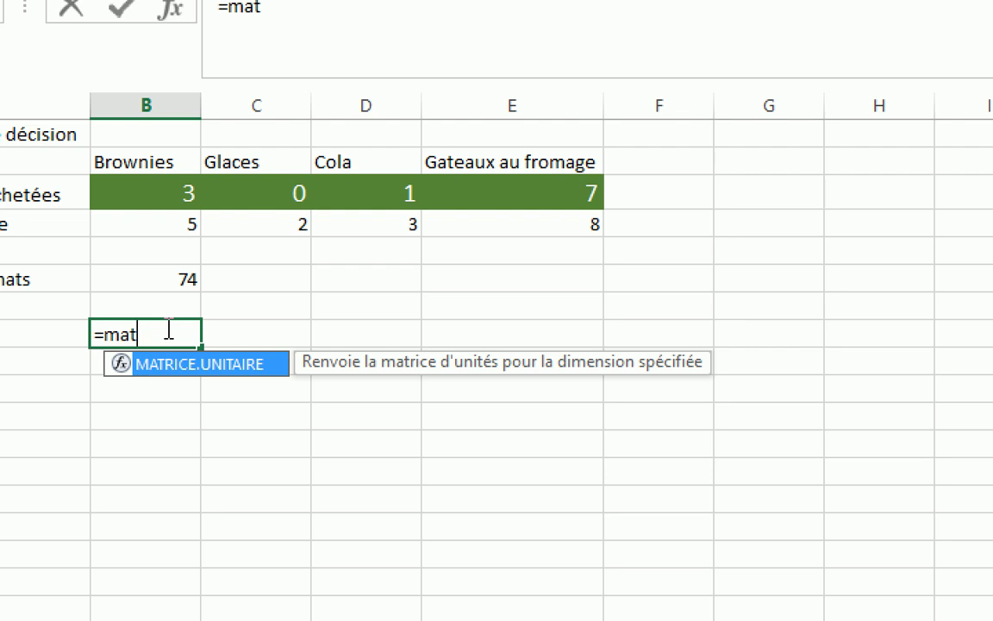
{"action": "type", "text": "rice.p"}
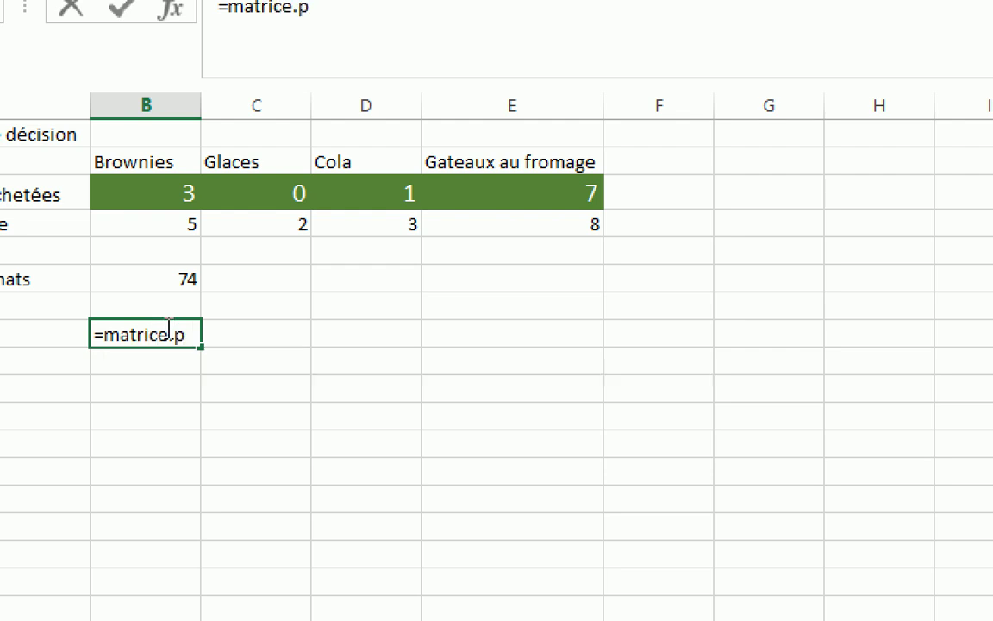
{"action": "key", "text": "BackSpace"}
{"action": "key", "text": "BackSpace"}
{"action": "key", "text": "BackSpace"}
{"action": "key", "text": "BackSpace"}
{"action": "key", "text": "BackSpace"}
{"action": "key", "text": "BackSpace"}
{"action": "key", "text": "BackSpace"}
{"action": "key", "text": "BackSpace"}
{"action": "key", "text": "BackSpace"}
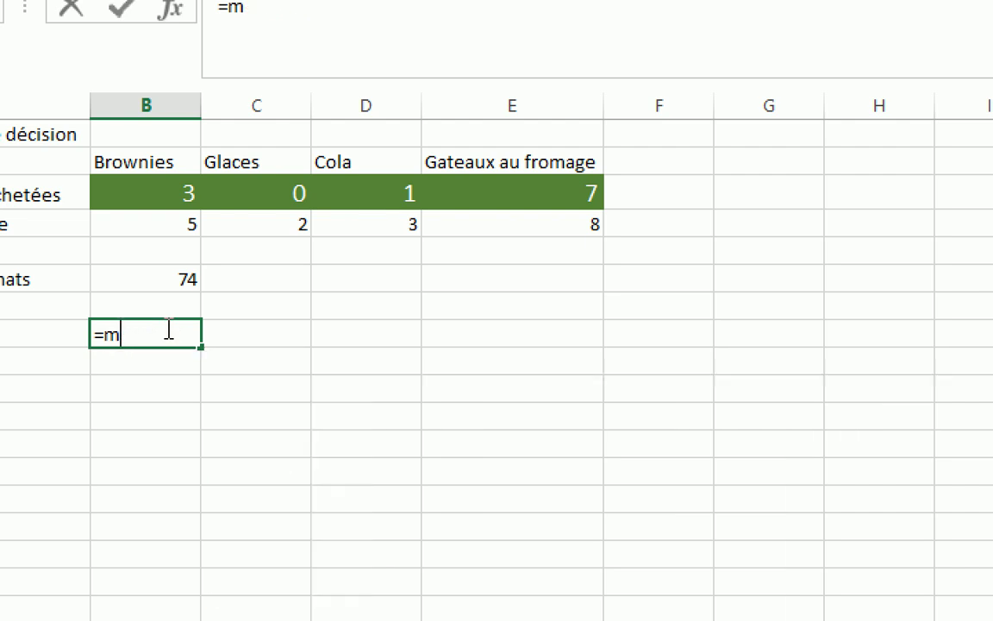
{"action": "type", "text": "prod"}
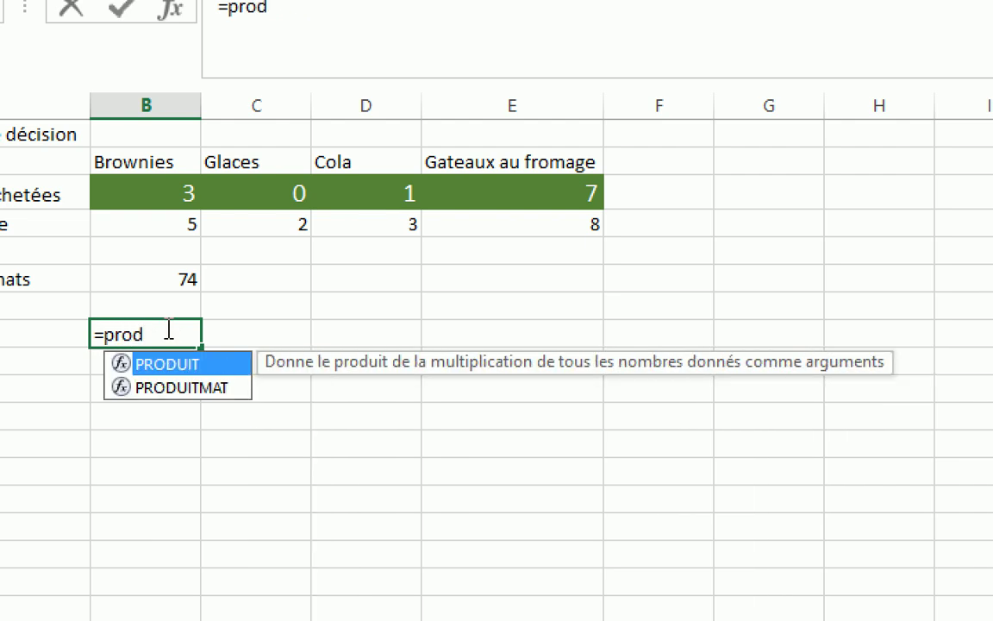
{"action": "left_click", "coordinate": [224, 390]}
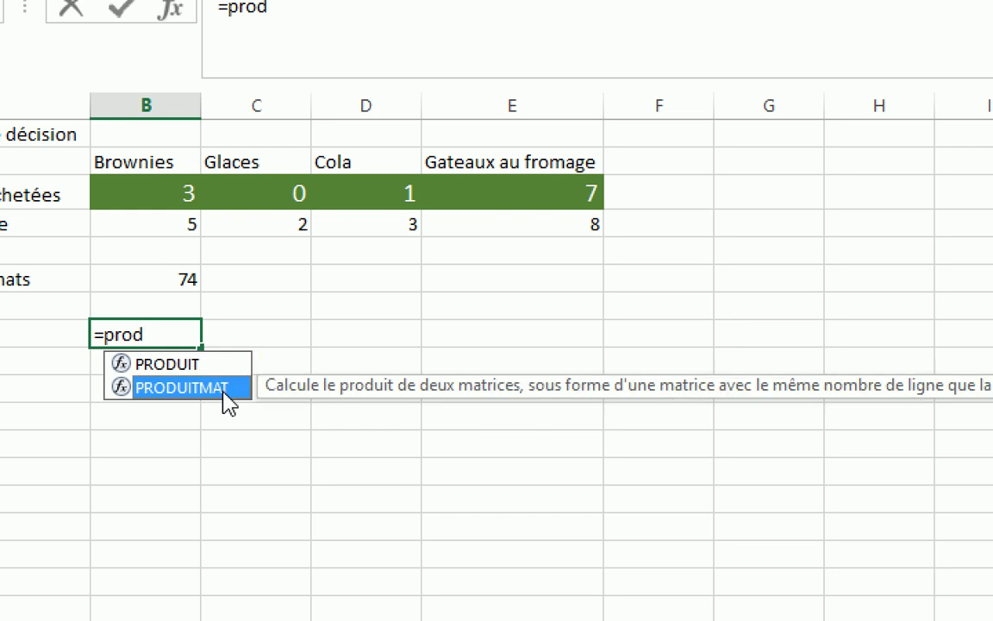
{"action": "double_click", "coordinate": [222, 390]}
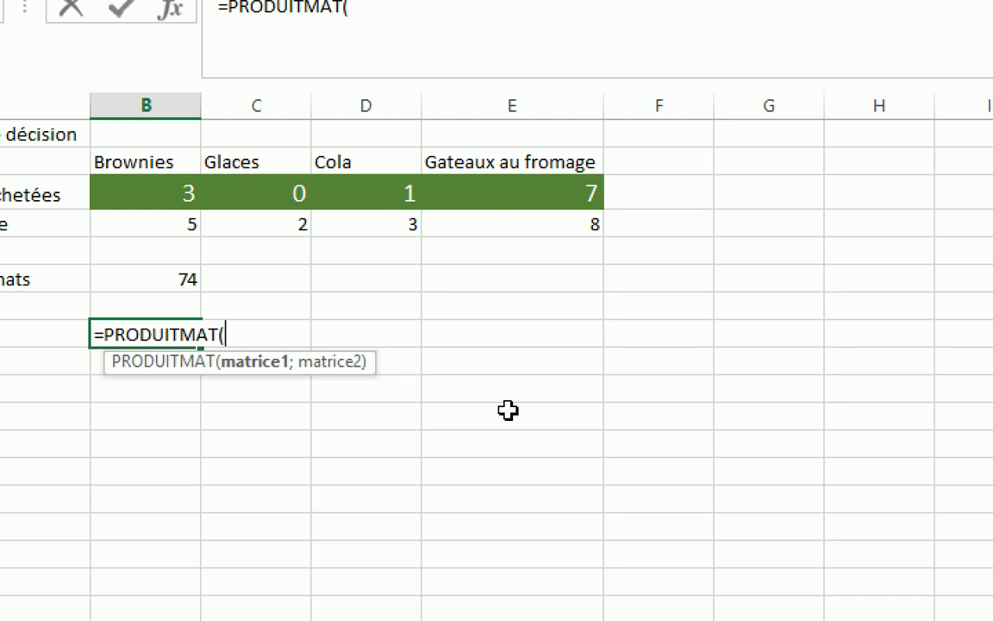
{"action": "key", "text": "Escape"}
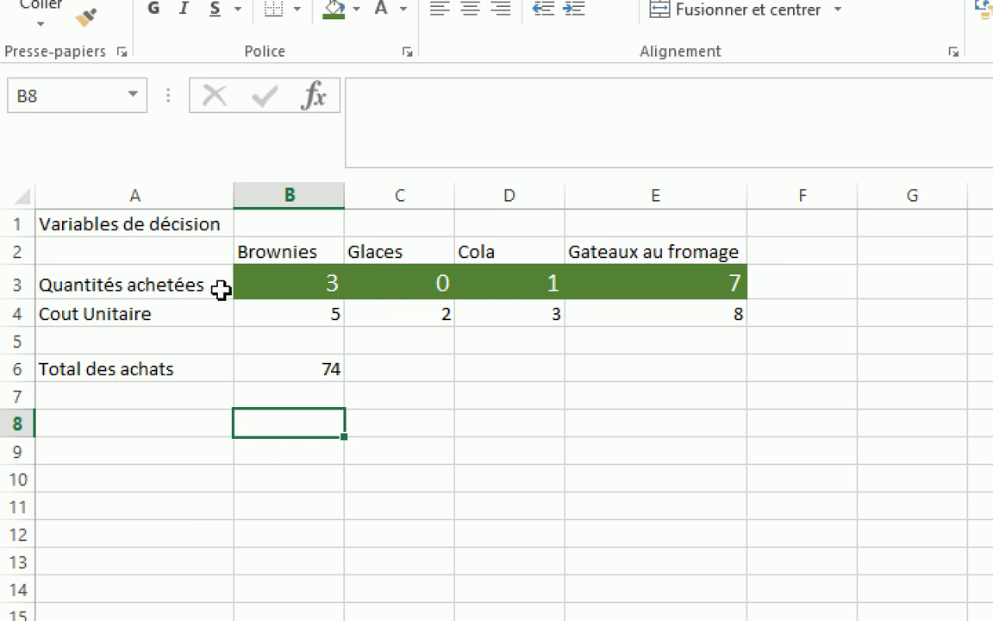
- Enter the section heading "Contraintes" in cell A8
{"action": "key", "text": "alt+Tab"}
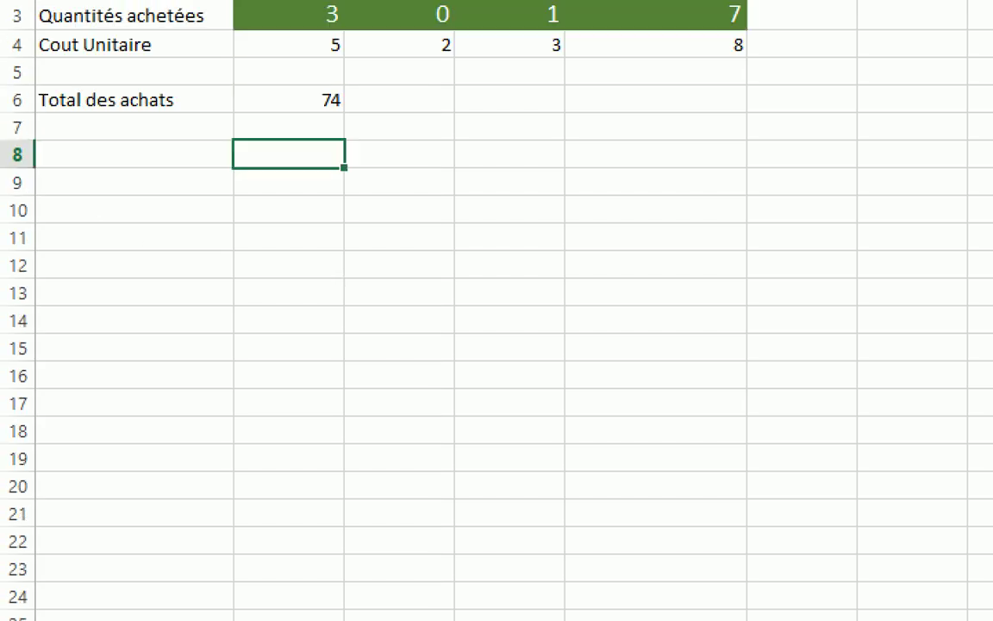
{"action": "left_click", "coordinate": [63, 277]}
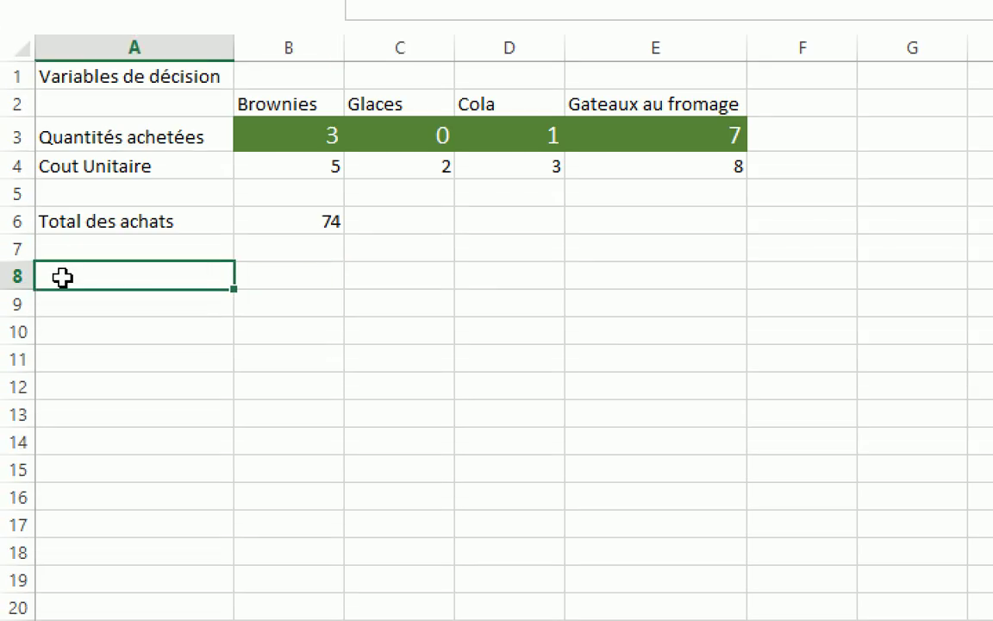
{"action": "type", "text": "Contrai"}
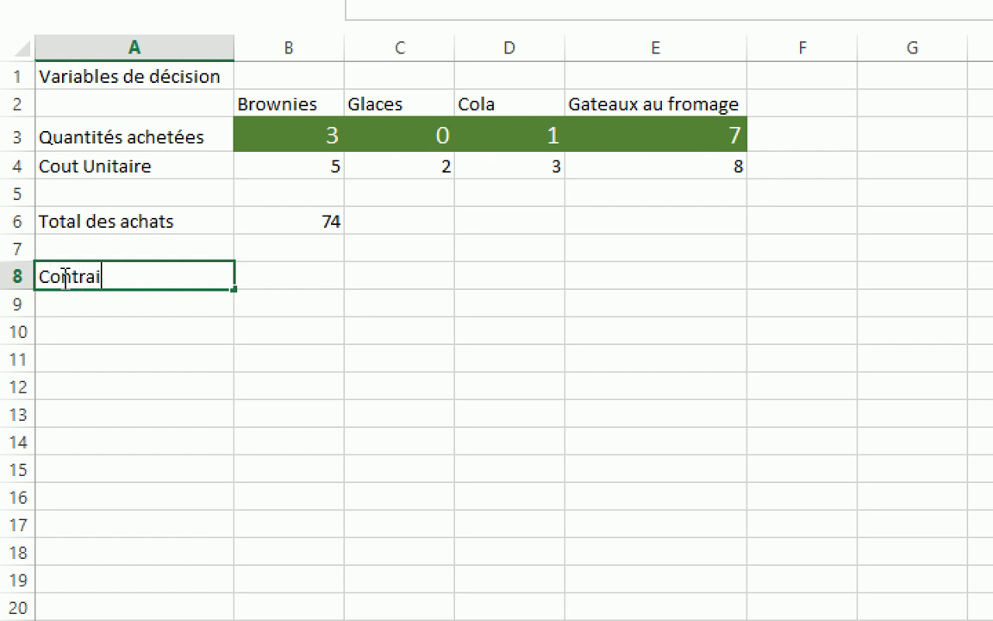
{"action": "type", "text": "ntes"}
{"action": "key", "text": "Return"}
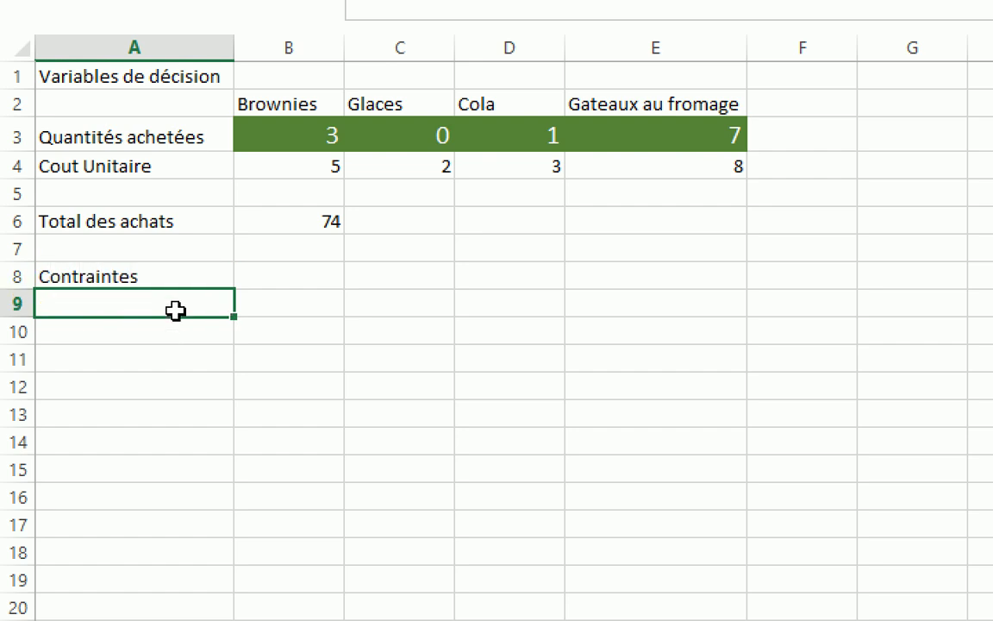
- Copy the four product headings from B2 to E2 into row 9, starting at cell B9
{"action": "left_click_drag", "start_coordinate": [268, 102], "coordinate": [703, 108]}
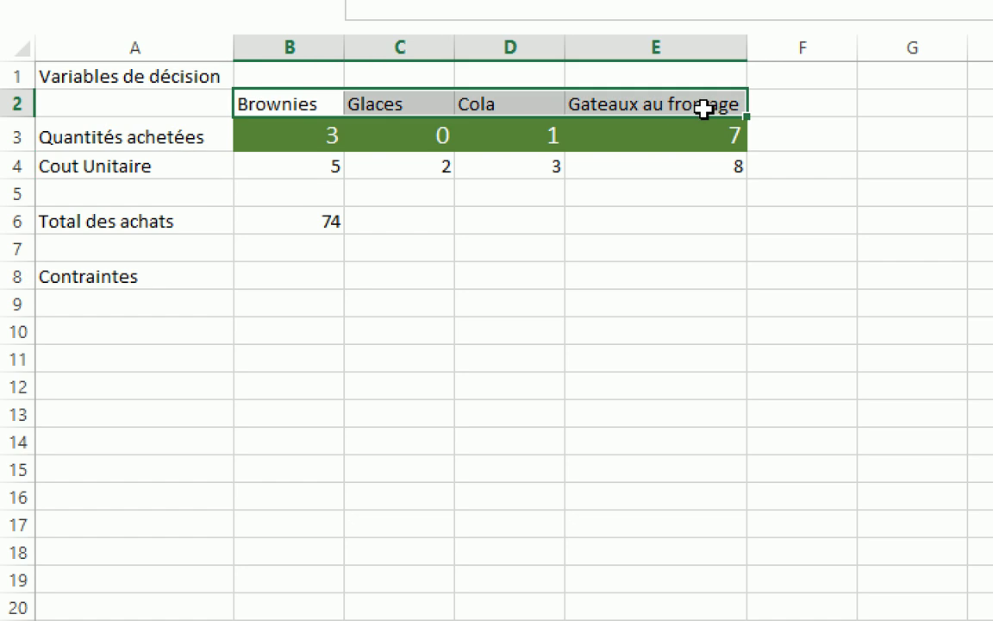
{"action": "key", "text": "ctrl+c"}
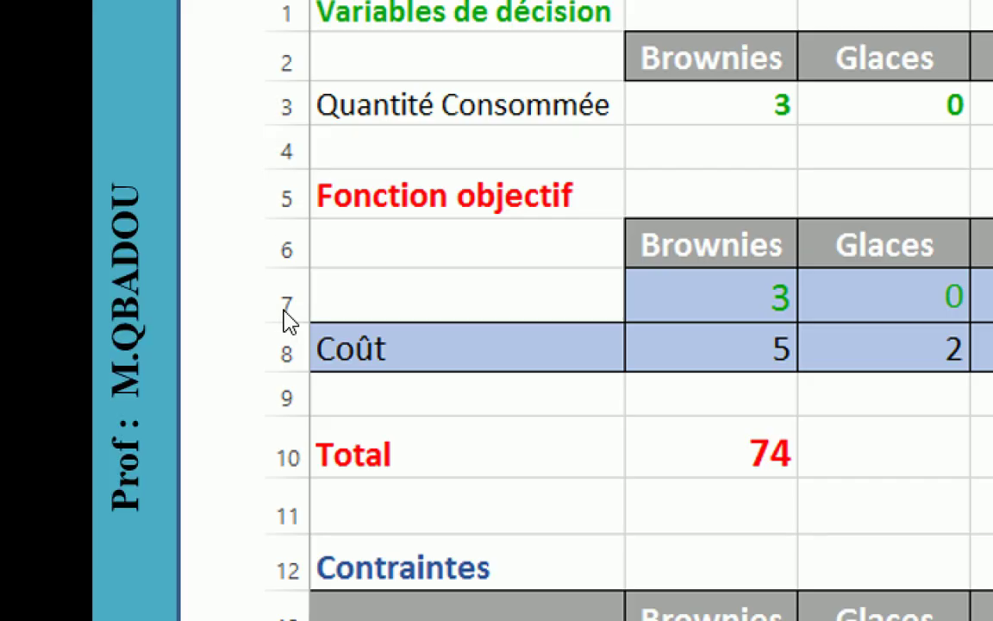
{"action": "key", "text": "alt+Tab"}
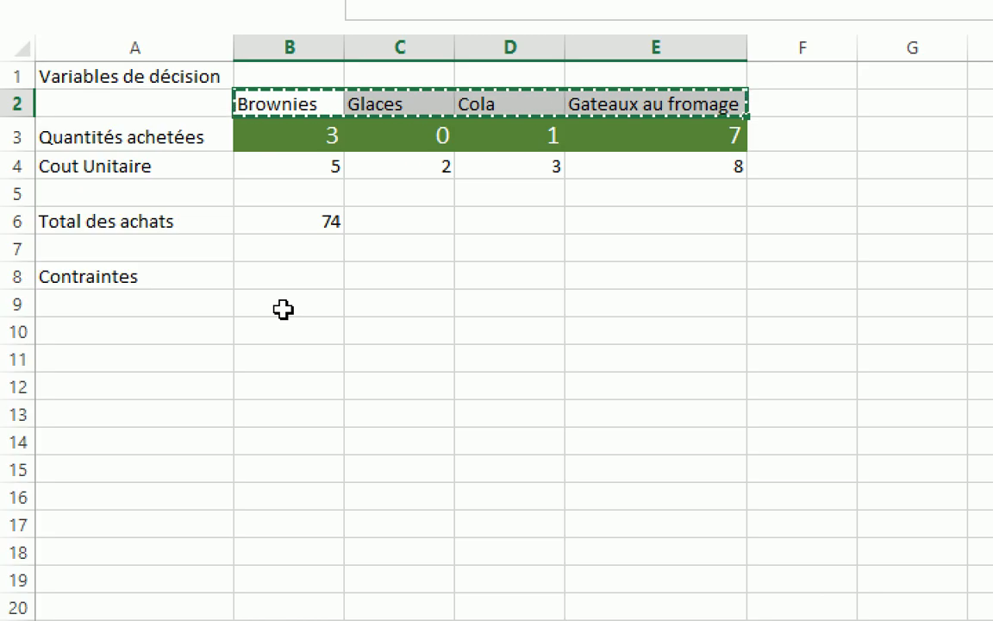
{"action": "left_click", "coordinate": [281, 308]}
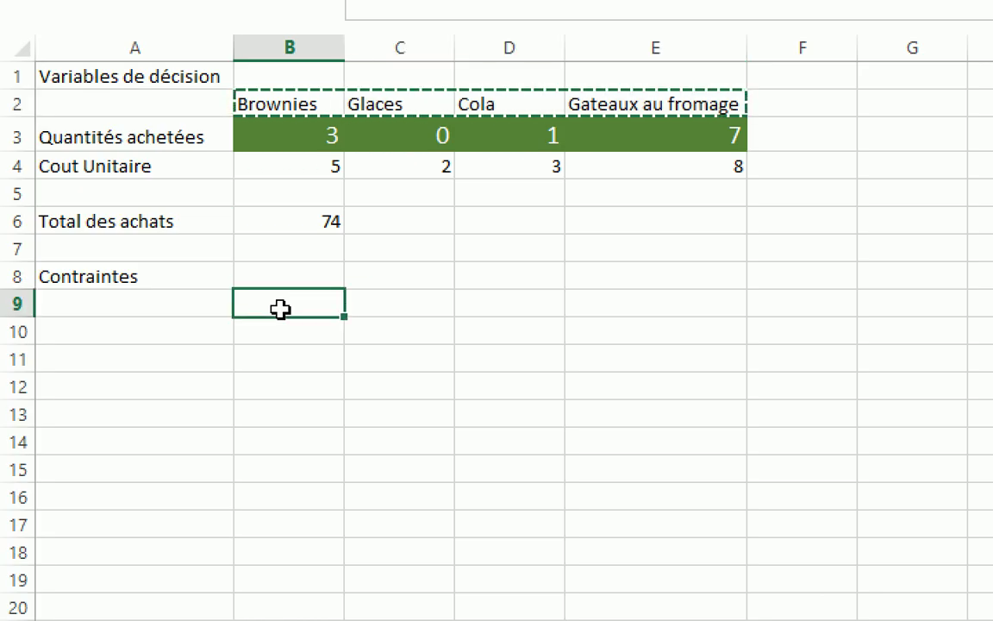
{"action": "key", "text": "ctrl+v"}
{"action": "left_click", "coordinate": [290, 332]}
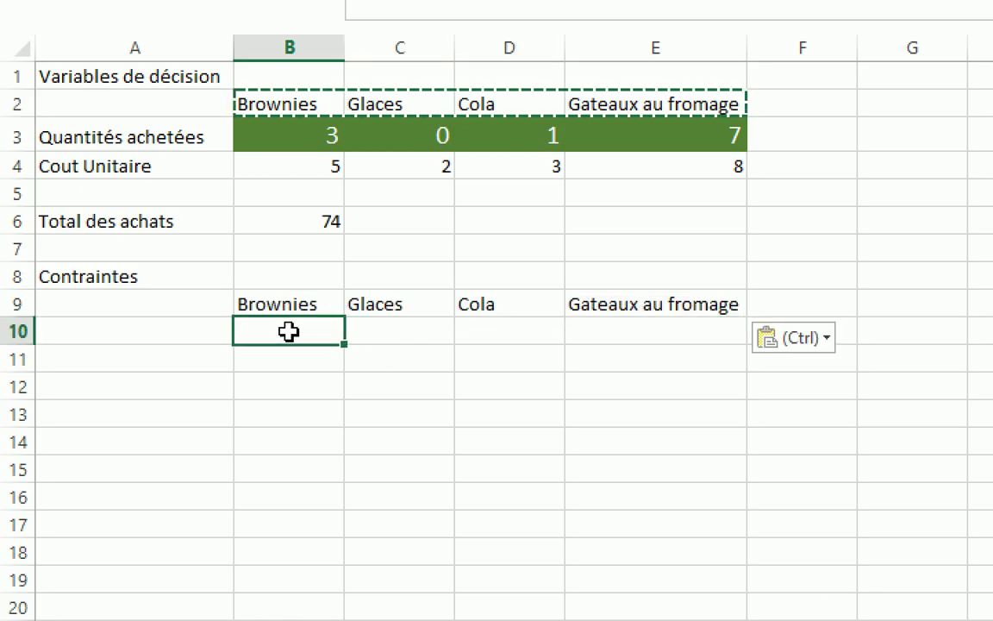
- Consult the model slide's constraint table, and enter the row labels Calories, Chocolat, Sucre and Graisse in cells A10 to A13
{"action": "key", "text": "alt+Tab"}
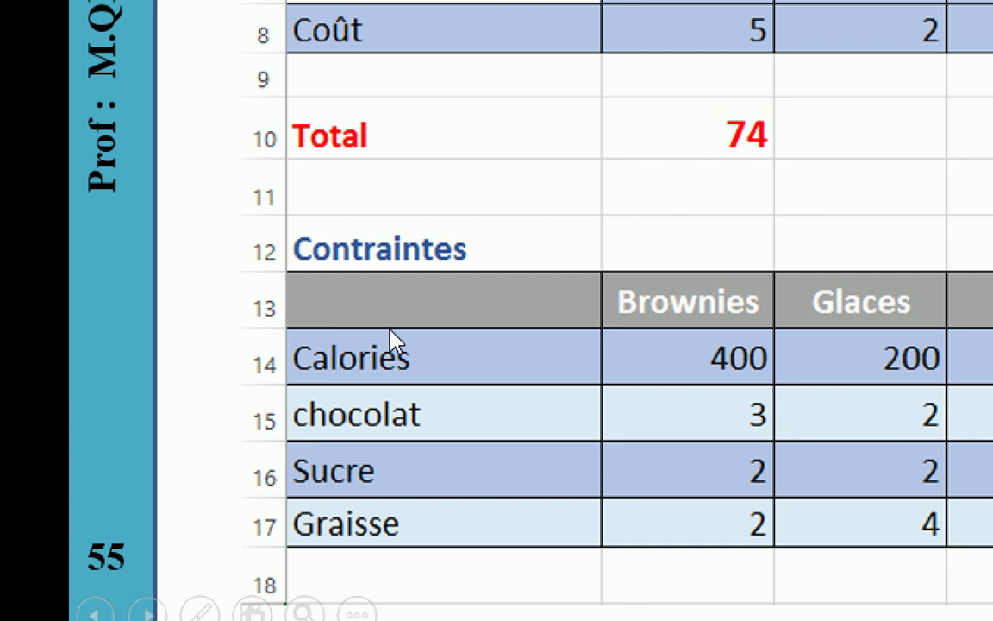
{"action": "key", "text": "alt+Tab"}
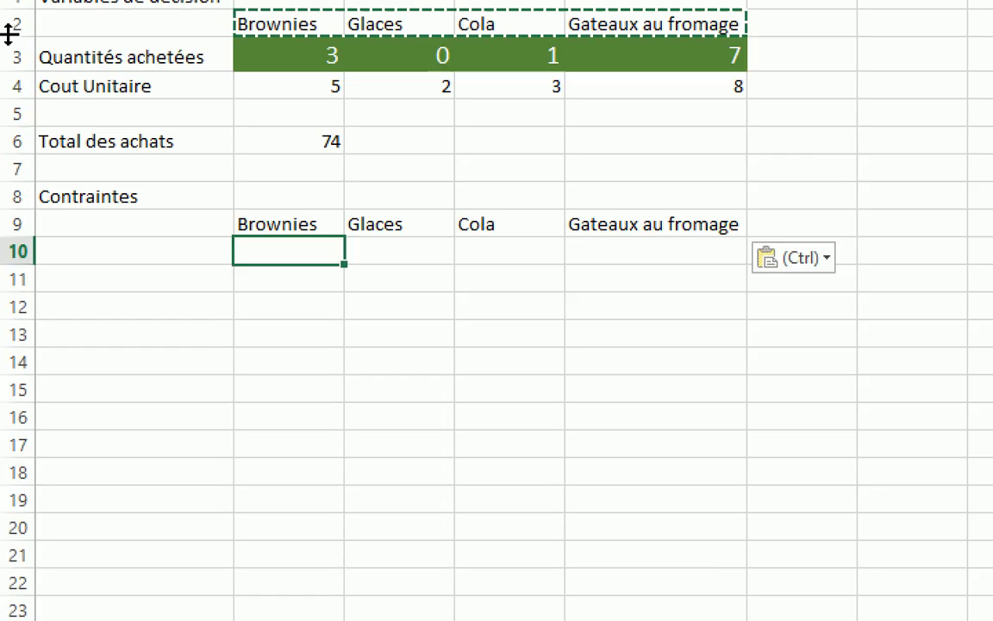
{"action": "left_click", "coordinate": [127, 258]}
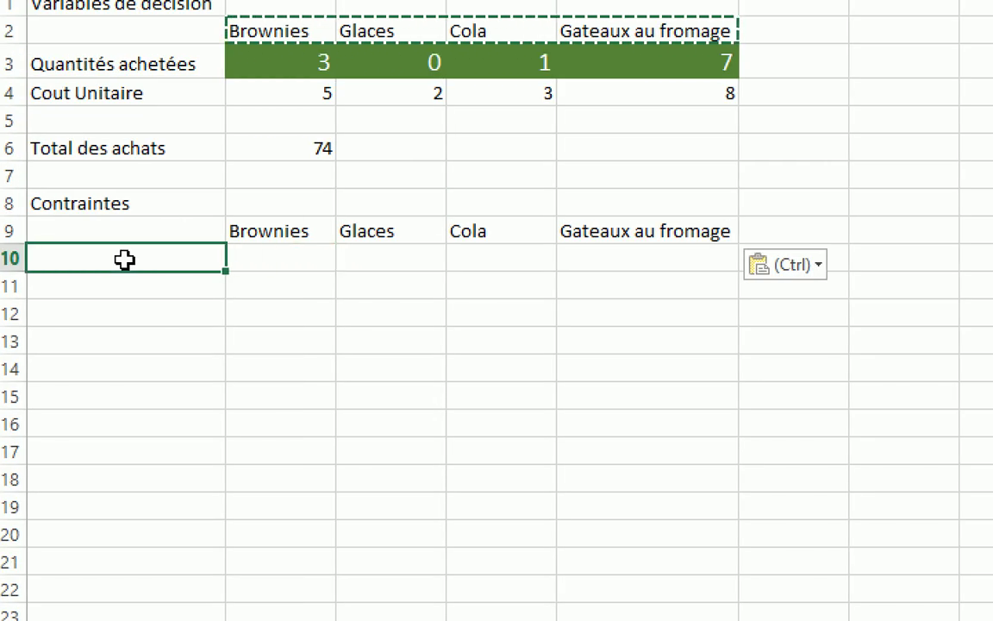
{"action": "key", "text": "Escape"}
{"action": "type", "text": "Calories"}
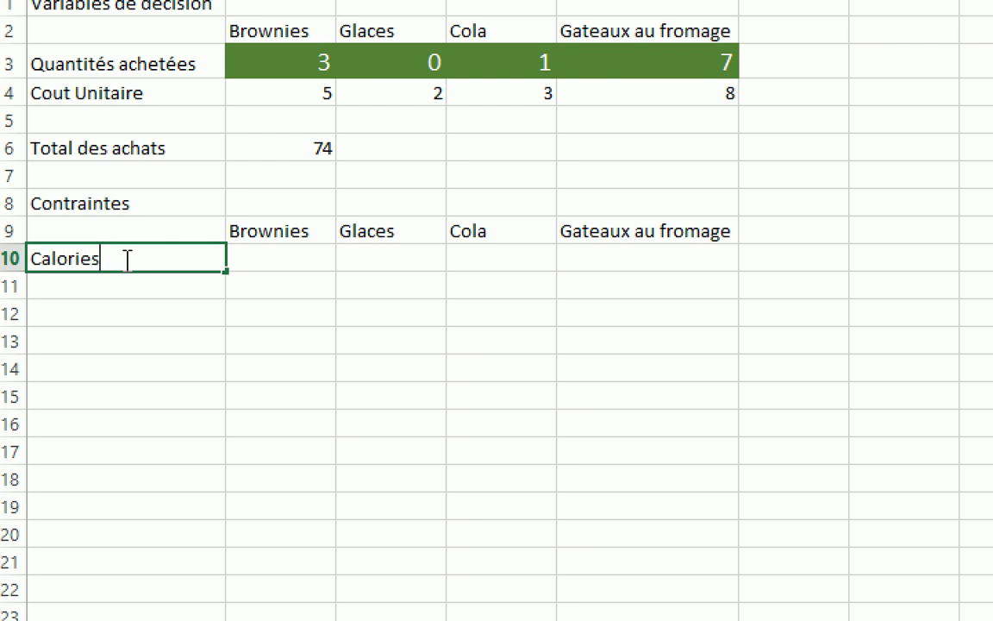
{"action": "key", "text": "Return"}
{"action": "type", "text": "Ch"}
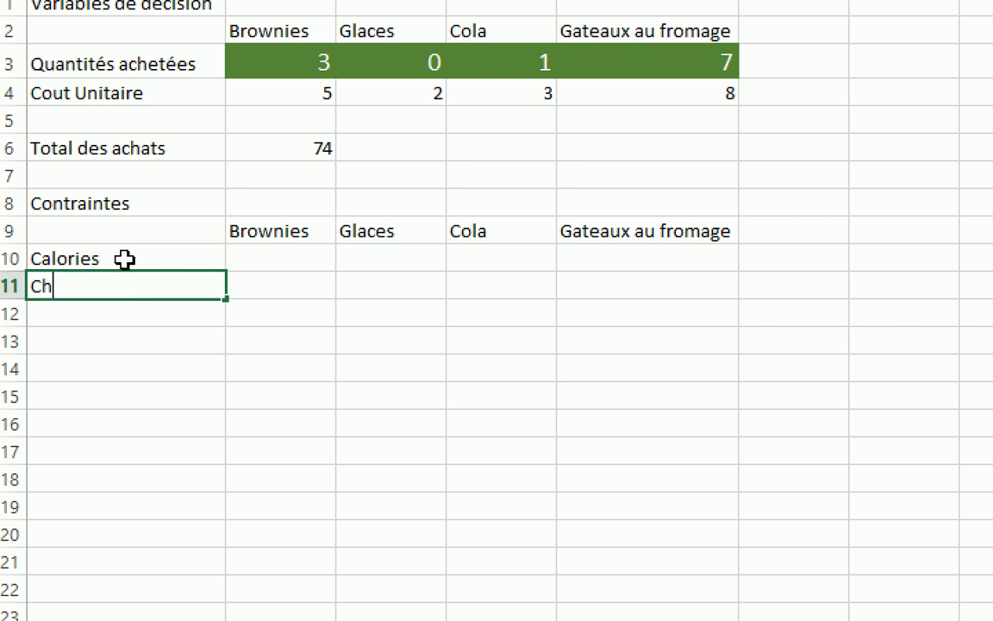
{"action": "type", "text": "ocolat"}
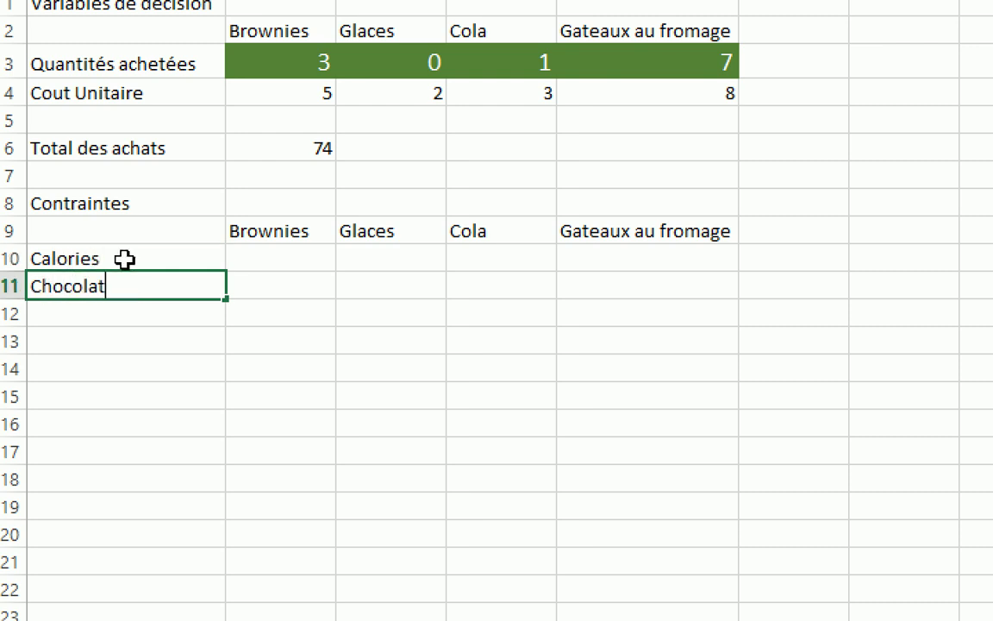
{"action": "key", "text": "Return"}
{"action": "type", "text": "Sucre"}
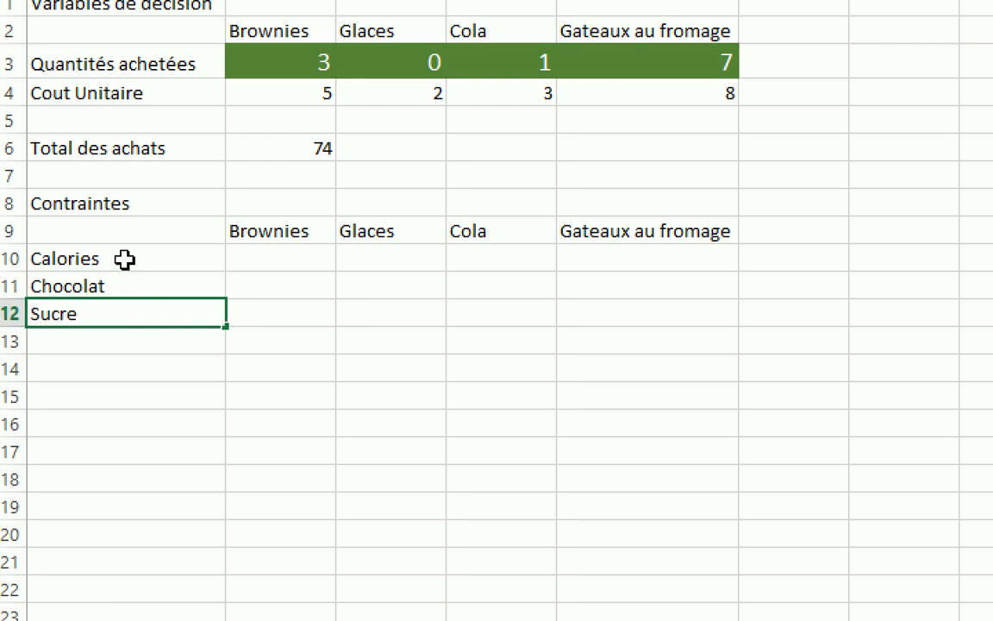
{"action": "key", "text": "Return"}
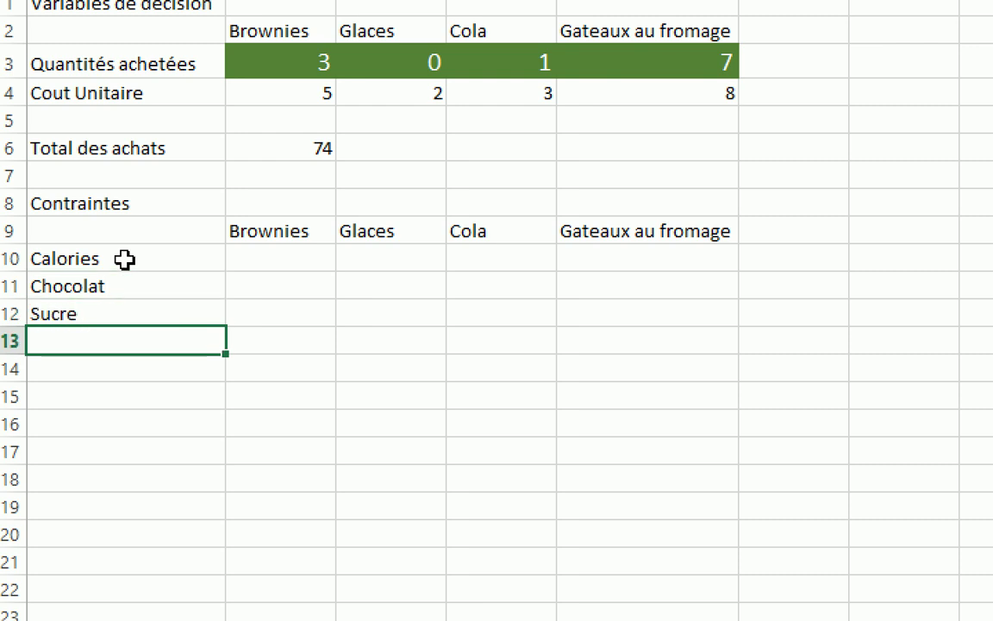
{"action": "type", "text": "Graisse"}
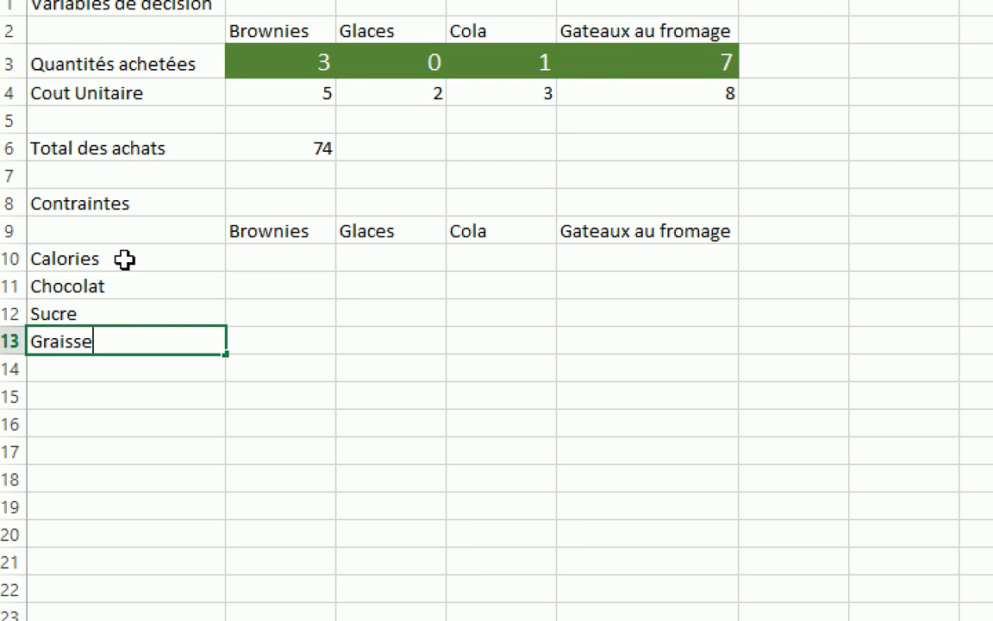
{"action": "left_click", "coordinate": [125, 259]}
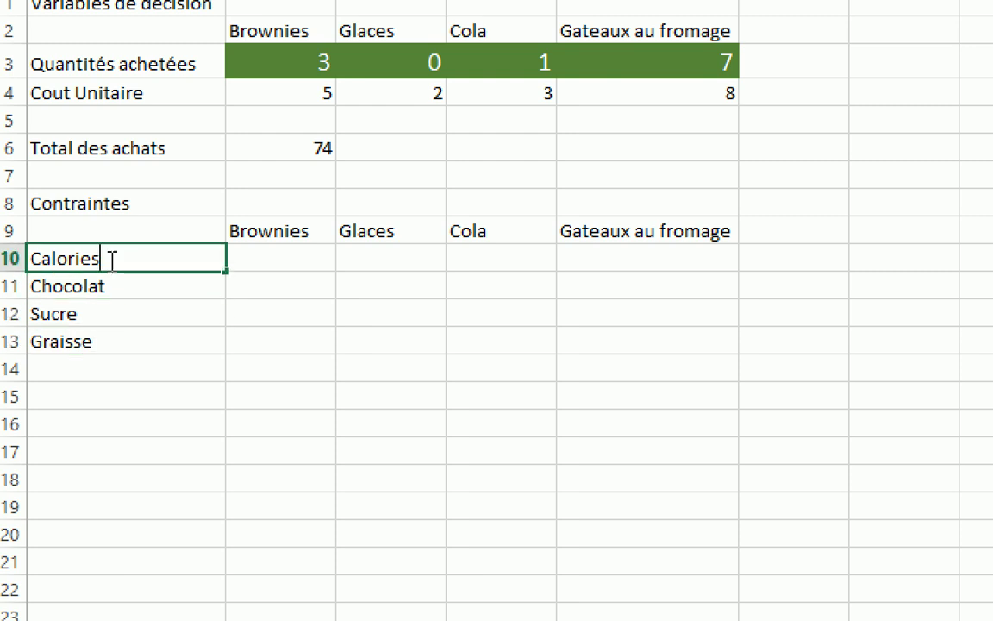
- Fill the Calories row in B10 to E10 with 400, 200, 150 and 500
{"action": "left_click", "coordinate": [268, 264]}
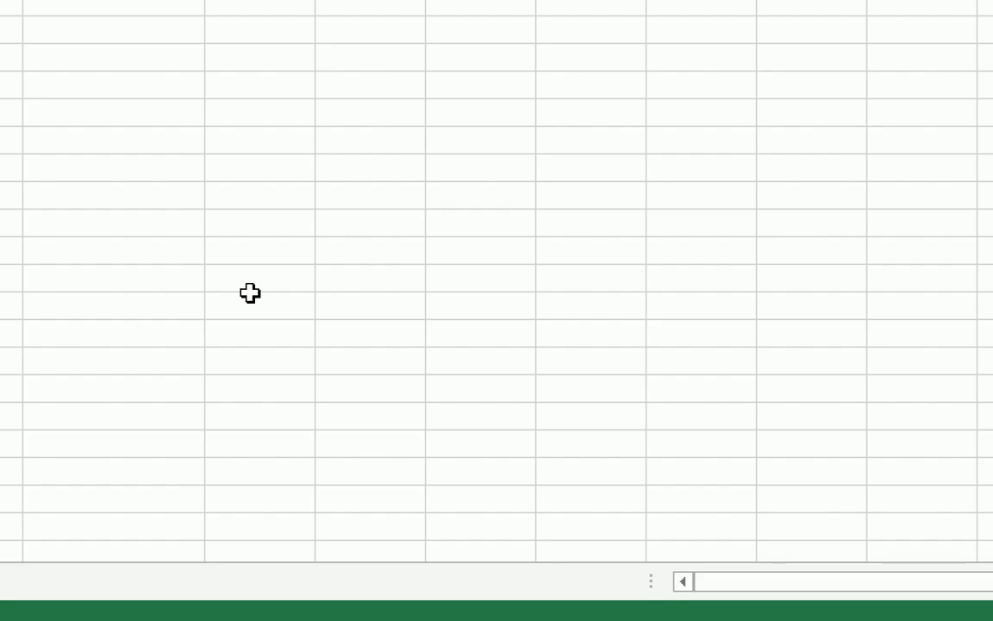
{"action": "type", "text": "400"}
{"action": "key", "text": "Tab"}
{"action": "type", "text": "200"}
{"action": "key", "text": "Tab"}
{"action": "type", "text": "150"}
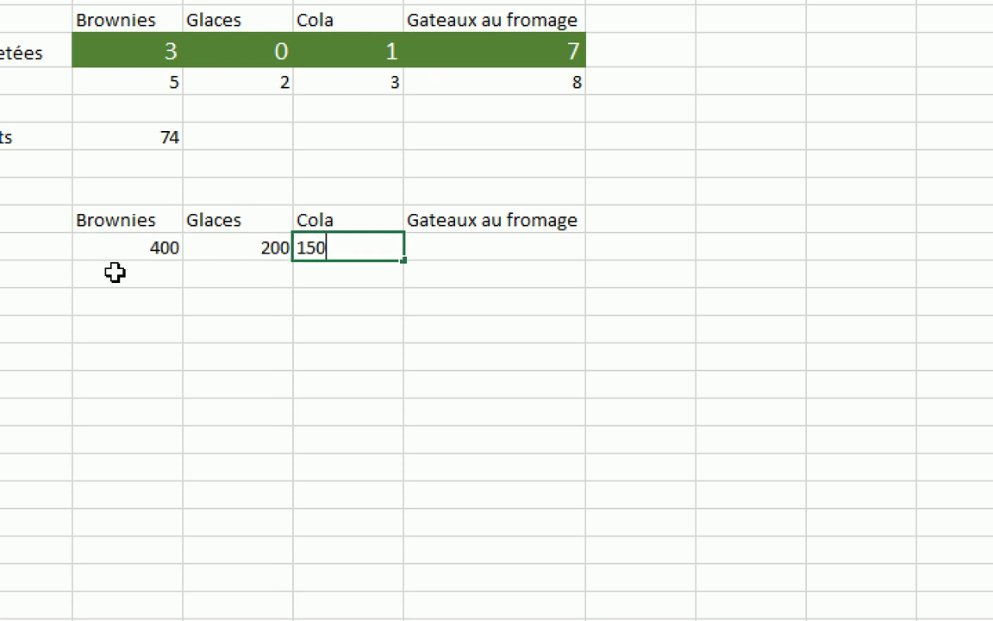
{"action": "key", "text": "Tab"}
{"action": "type", "text": "500"}
{"action": "key", "text": "Return"}
{"action": "left_click", "coordinate": [115, 272]}
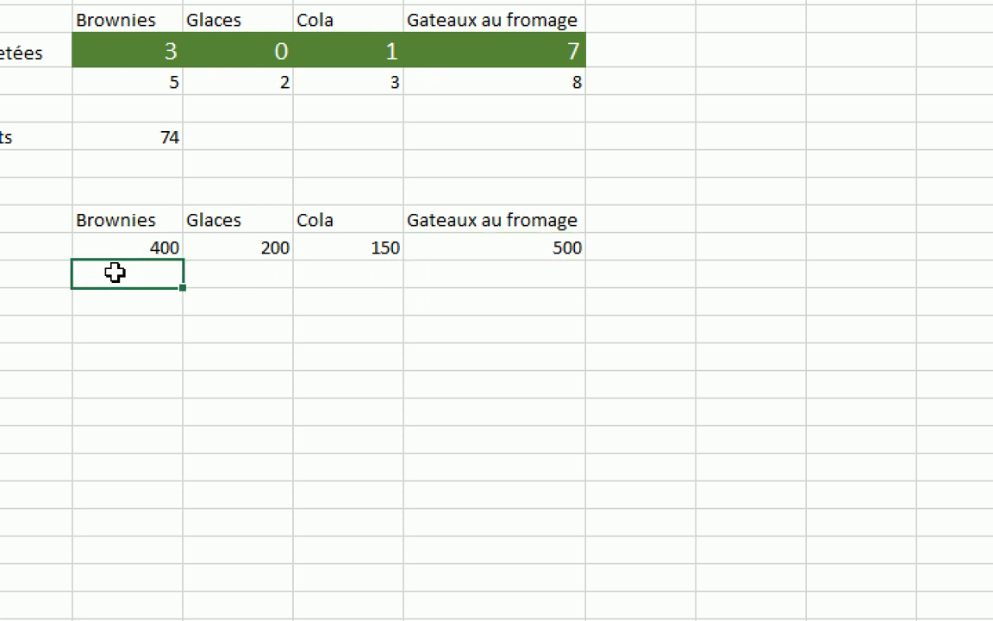
{"action": "key", "text": "Left"}
{"action": "left_click", "coordinate": [115, 272]}
{"action": "left_click", "coordinate": [360, 220]}
{"action": "left_click", "coordinate": [386, 249]}
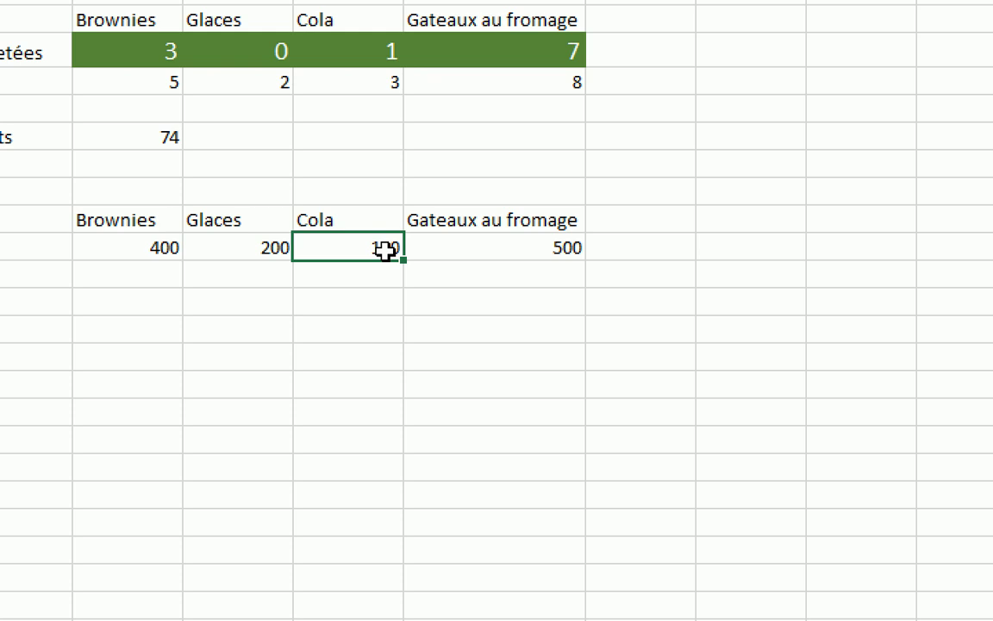
{"action": "left_click", "coordinate": [144, 281]}
{"action": "key", "text": "Return"}
{"action": "key", "text": "Return"}
{"action": "left_click", "coordinate": [147, 282]}
{"action": "key", "text": "Left"}
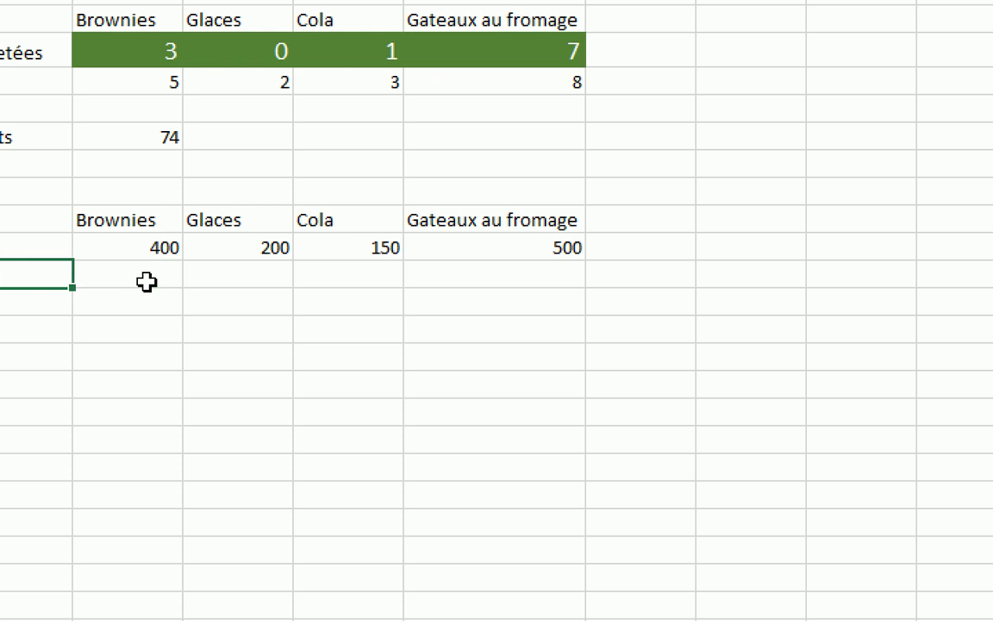
- Fill the Chocolat row in B11 to E11 with 2, 3, 0 and 0
{"action": "left_click", "coordinate": [129, 269]}
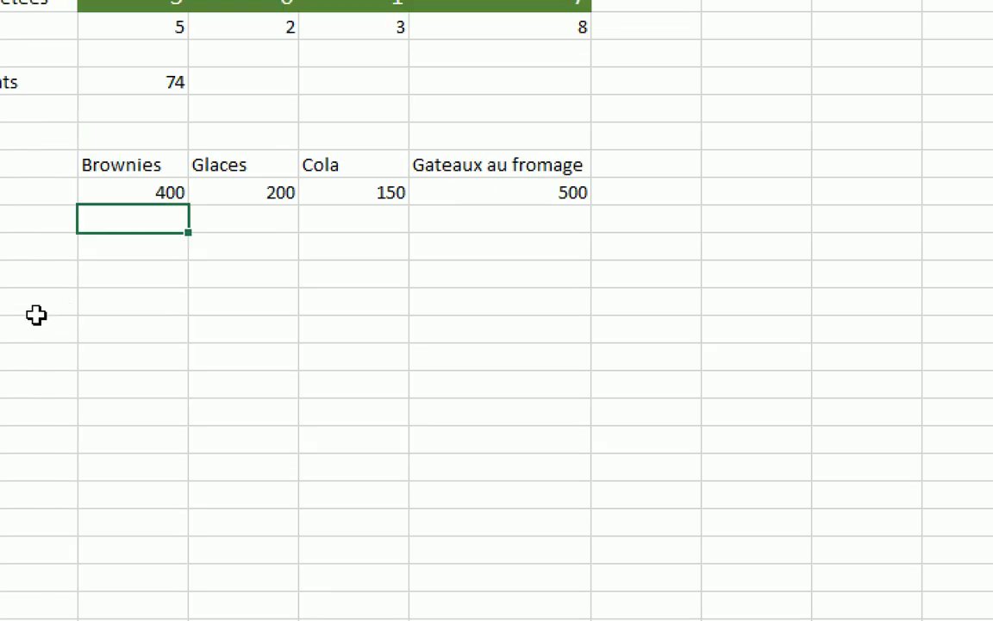
{"action": "type", "text": "2"}
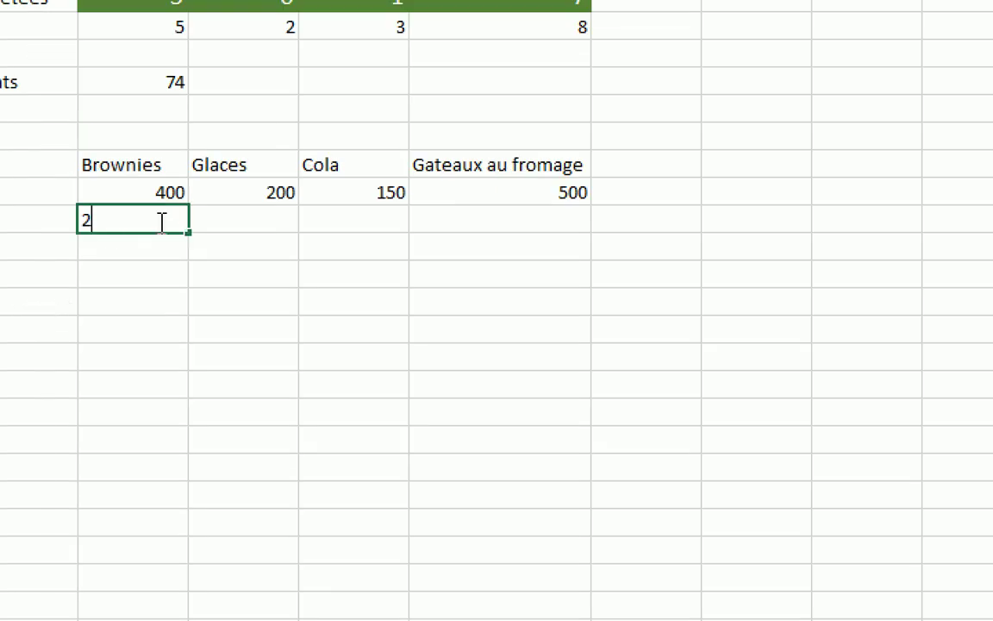
{"action": "key", "text": "Tab"}
{"action": "type", "text": "3"}
{"action": "key", "text": "Tab"}
{"action": "type", "text": "0"}
{"action": "key", "text": "Tab"}
{"action": "type", "text": "0"}
{"action": "key", "text": "Return"}
- Fill the Sucre row in B12 to E12 with 2, 2, 4 and 4
{"action": "key", "text": "Left"}
{"action": "key", "text": "Left"}
{"action": "key", "text": "Left"}
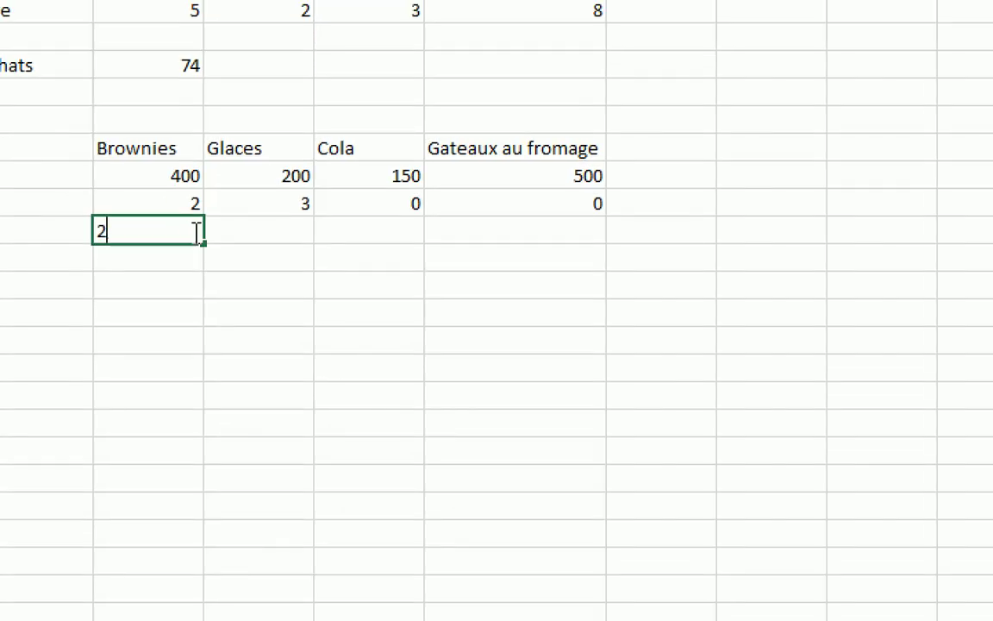
{"action": "key", "text": "Tab"}
{"action": "type", "text": "2"}
{"action": "key", "text": "Tab"}
{"action": "type", "text": "4"}
{"action": "key", "text": "Tab"}
{"action": "type", "text": "4"}
{"action": "key", "text": "Return"}
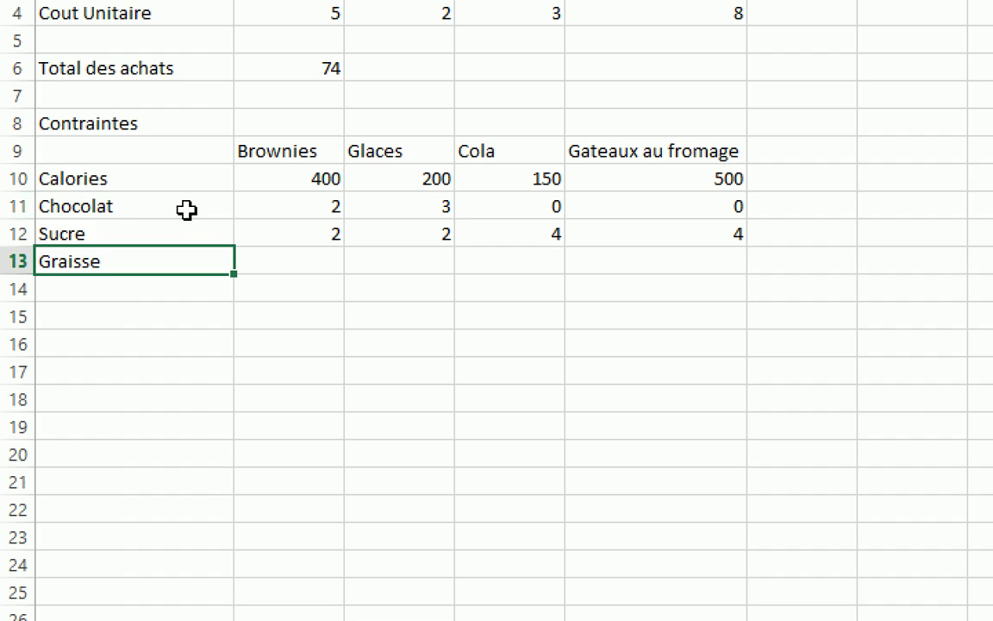
- Consult the model slide's constraint table, and fill the Graisse row in B13 to E13 with 2, 4, 1 and 5
{"action": "left_click", "coordinate": [287, 260]}
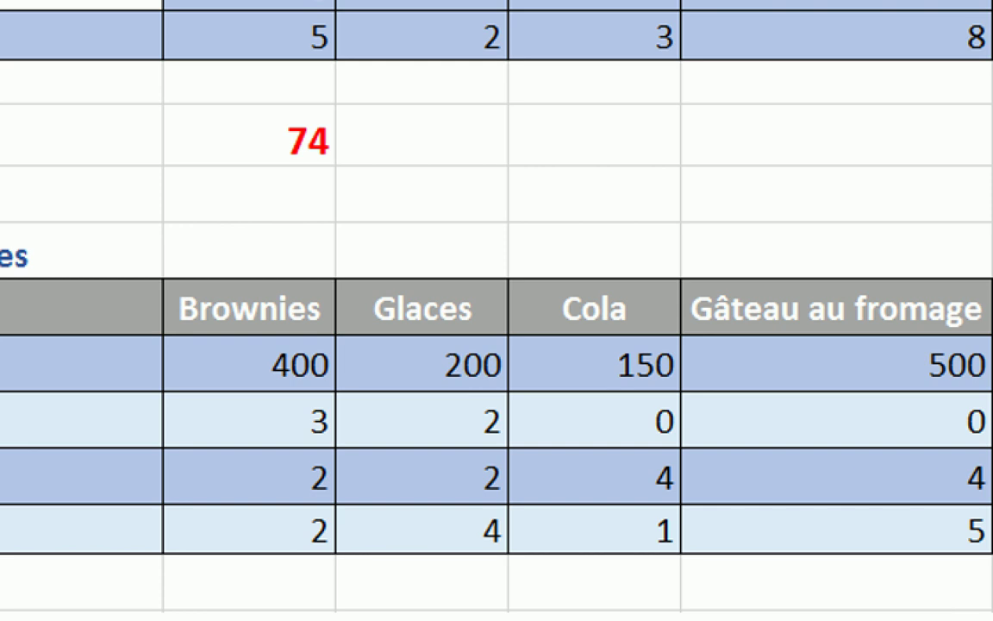
{"action": "key", "text": "alt+Tab"}
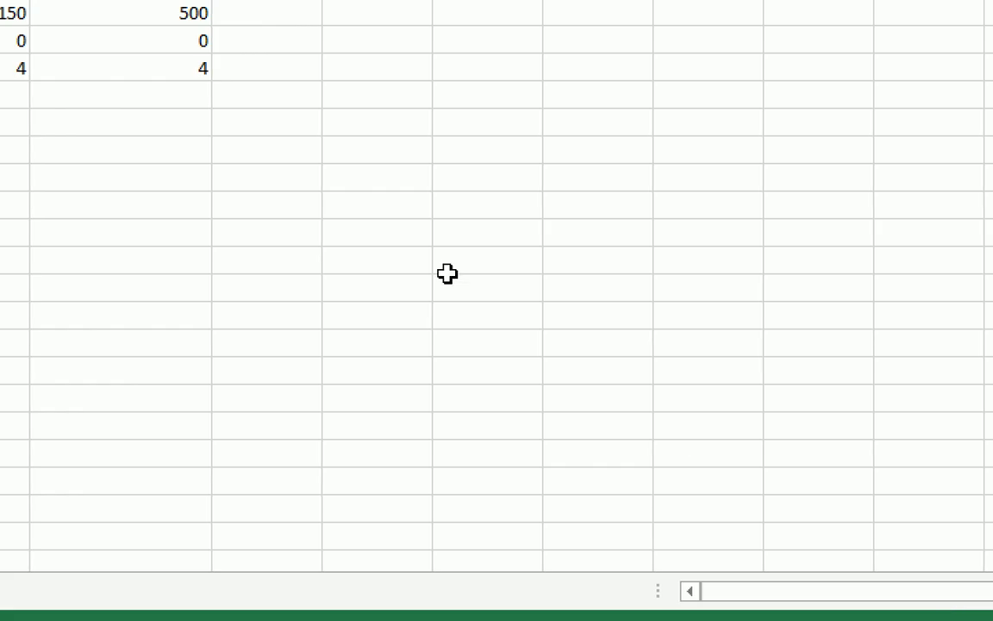
{"action": "type", "text": "2"}
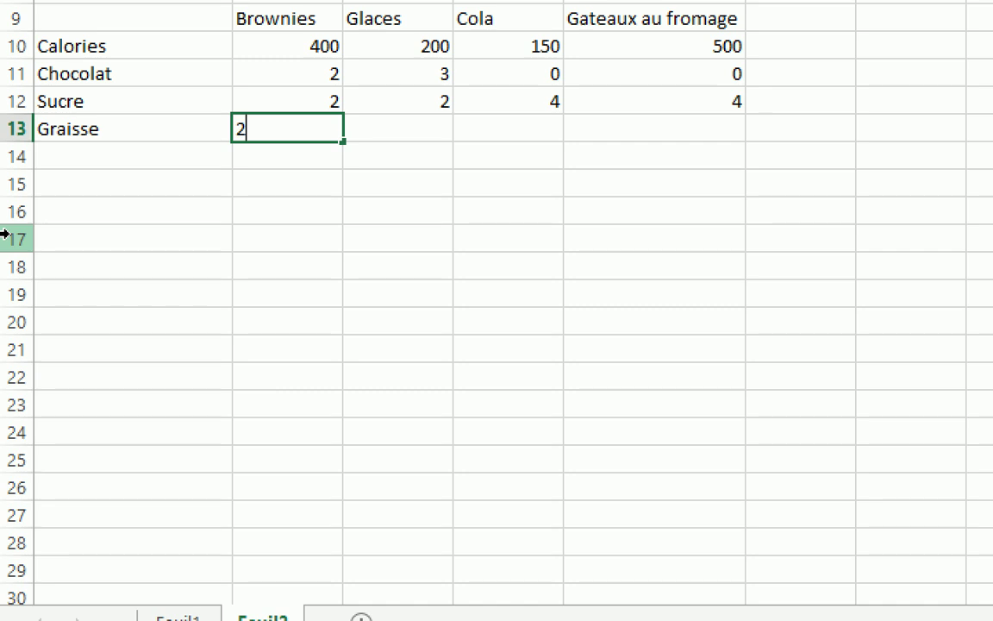
{"action": "key", "text": "Tab"}
{"action": "type", "text": "4"}
{"action": "key", "text": "Tab"}
{"action": "type", "text": "1"}
{"action": "key", "text": "Tab"}
{"action": "type", "text": "5"}
{"action": "key", "text": "Tab"}
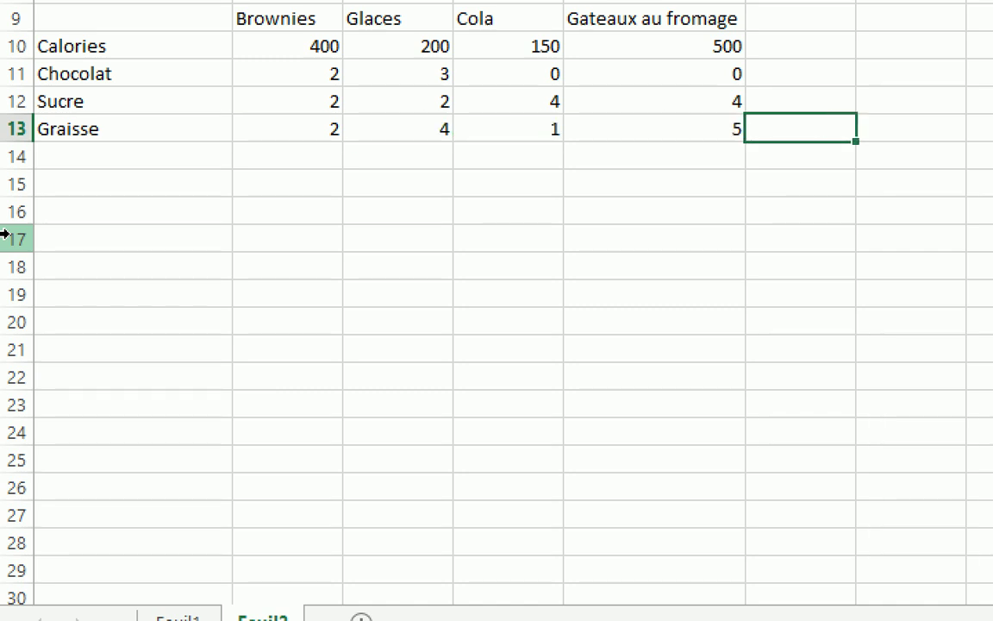
- Add the column headings "Total" in cell F9 and "Limite Min" in cell H9
{"action": "key", "text": "Up"}
{"action": "key", "text": "Up"}
{"action": "key", "text": "Up"}
{"action": "key", "text": "Up"}
{"action": "key", "text": "Up"}
{"action": "key", "text": "Up"}
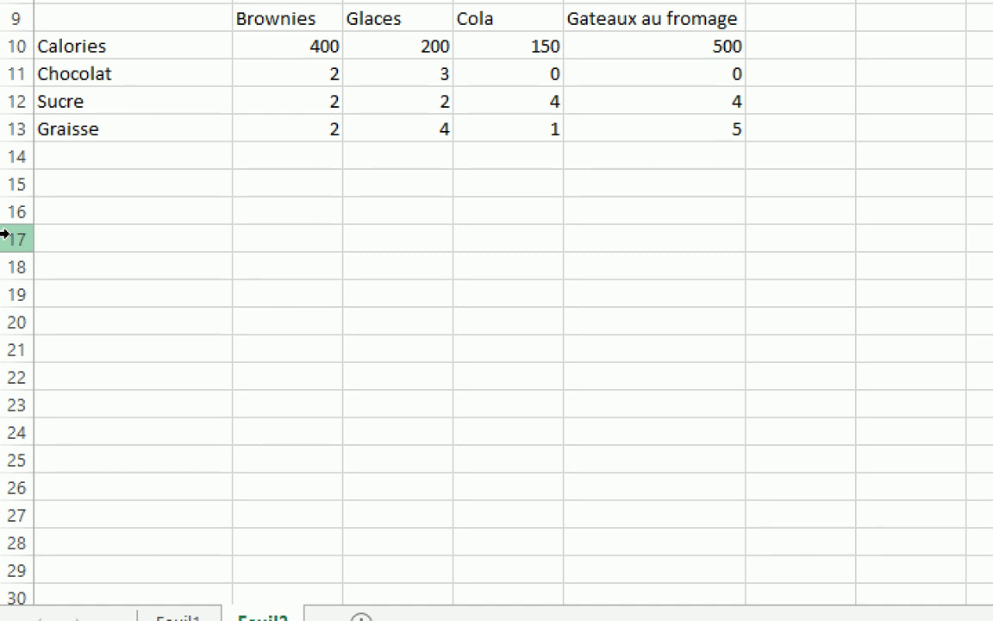
{"action": "key", "text": "Down"}
{"action": "key", "text": "Down"}
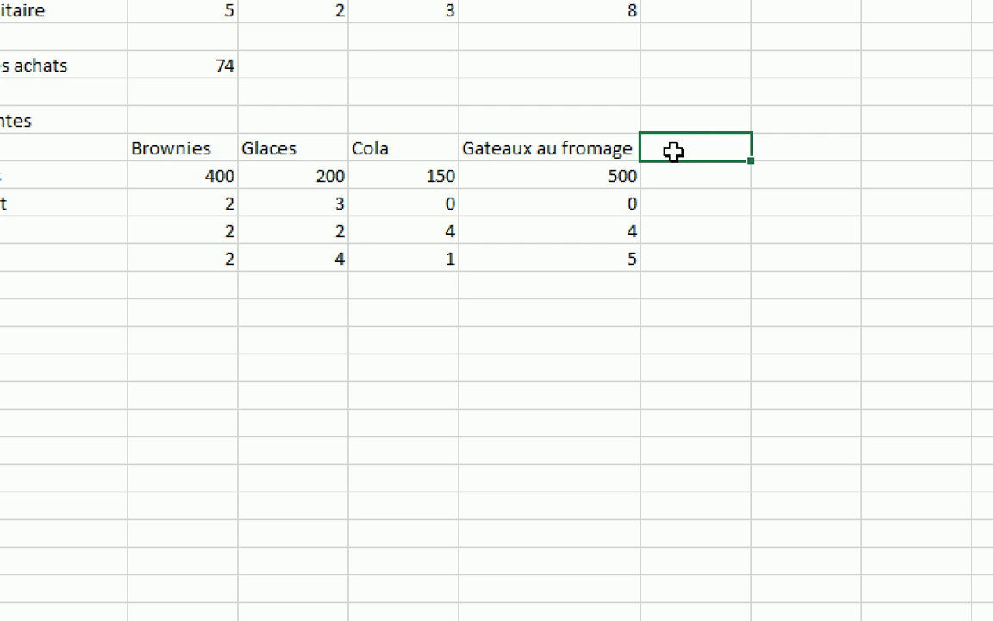
{"action": "type", "text": "Total"}
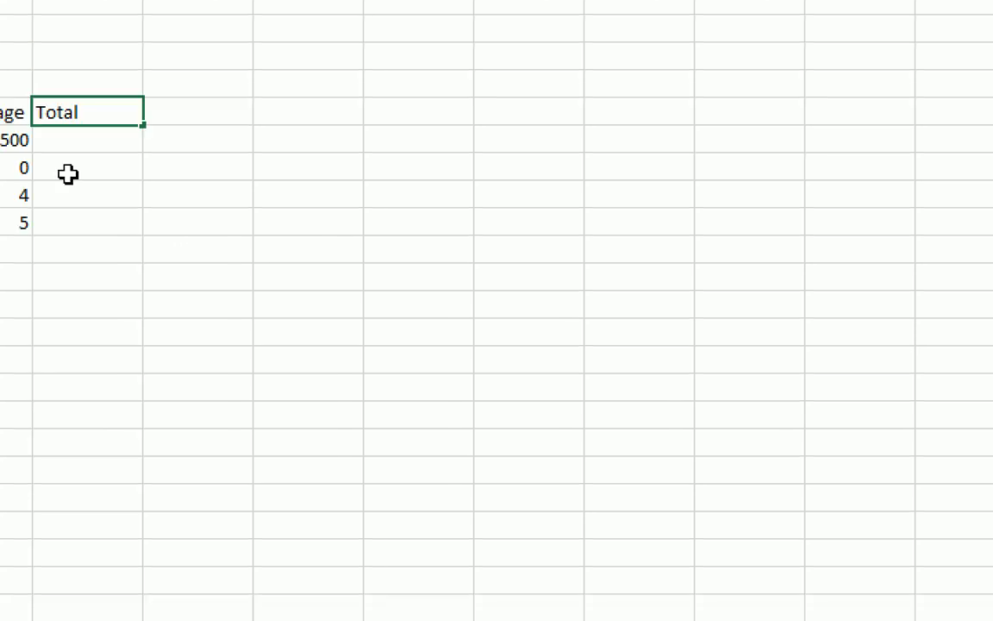
{"action": "left_click", "coordinate": [608, 312]}
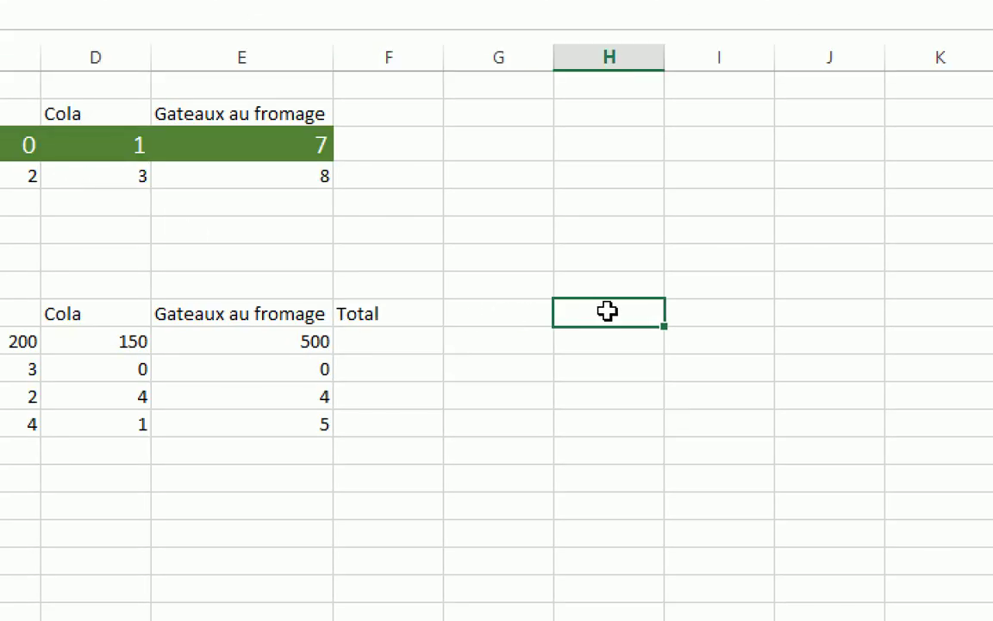
{"action": "type", "text": "Limite"}
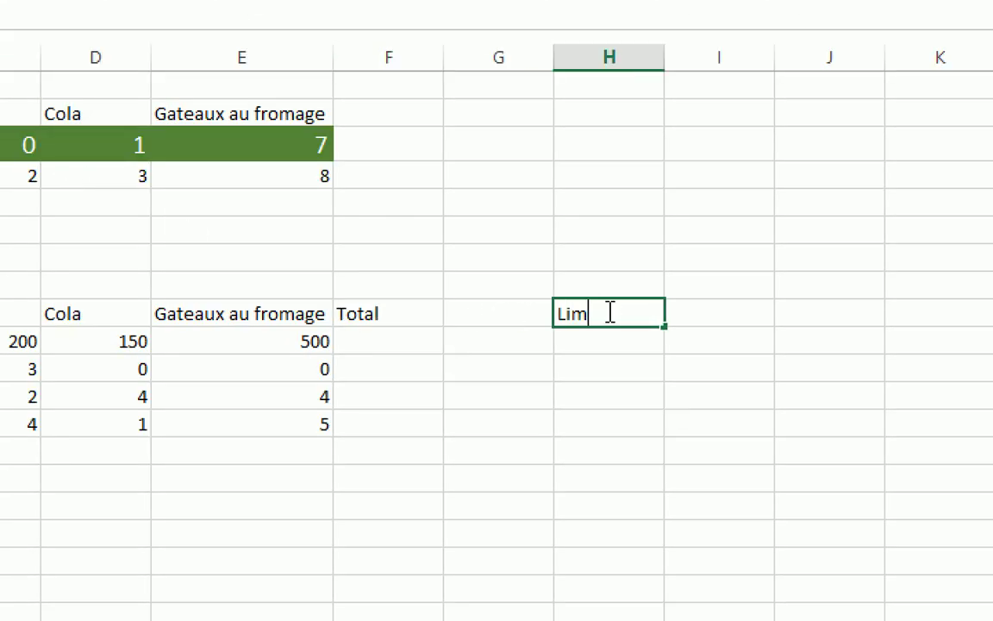
{"action": "type", "text": " Min"}
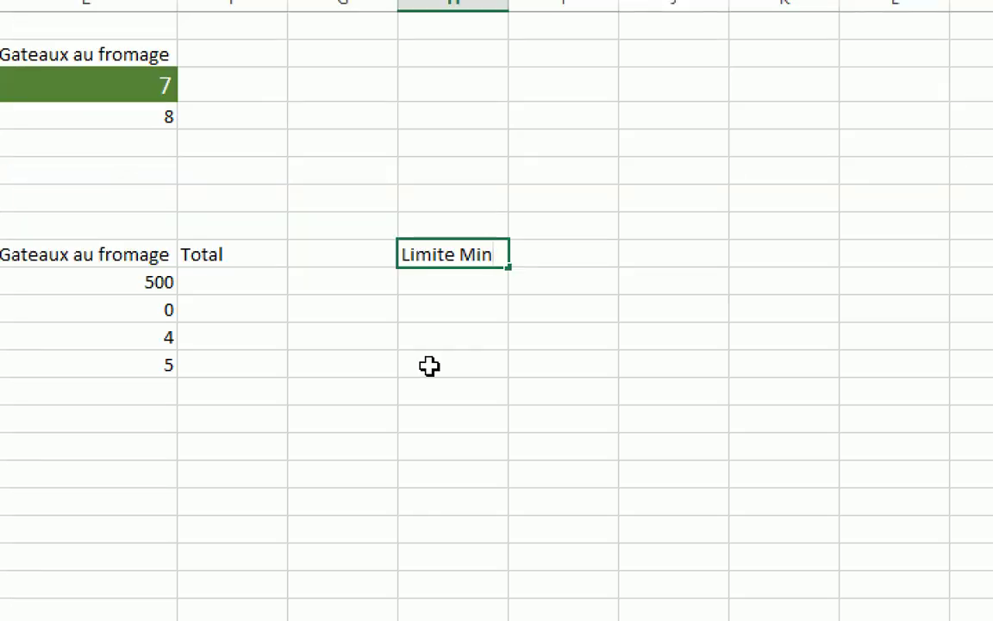
- Enter the minimum limits 500, 6, 10 and 8 in cells H10 to H13
{"action": "left_click", "coordinate": [422, 287]}
{"action": "type", "text": "500"}
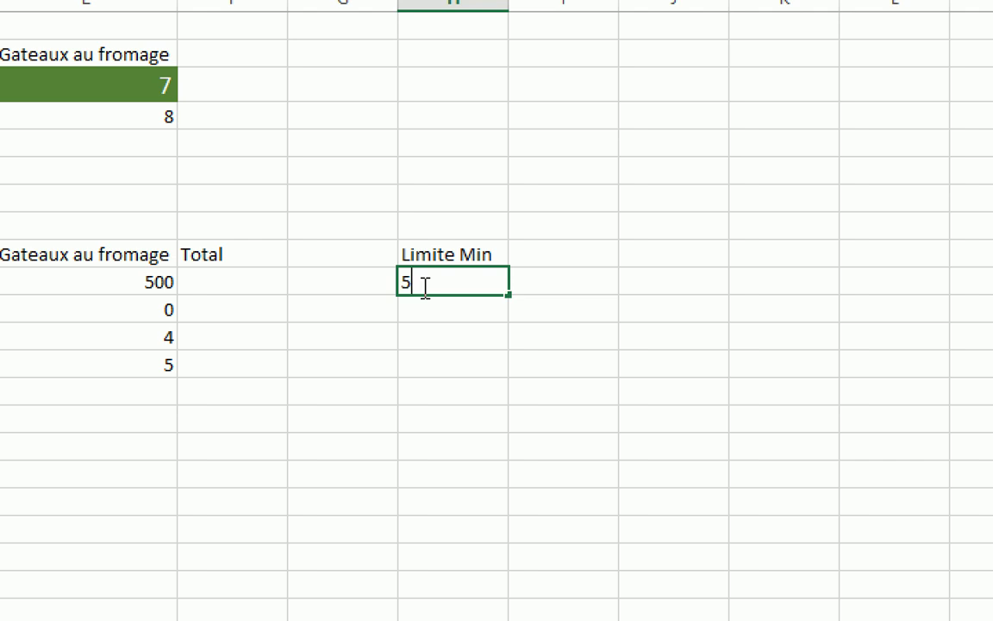
{"action": "key", "text": "Return"}
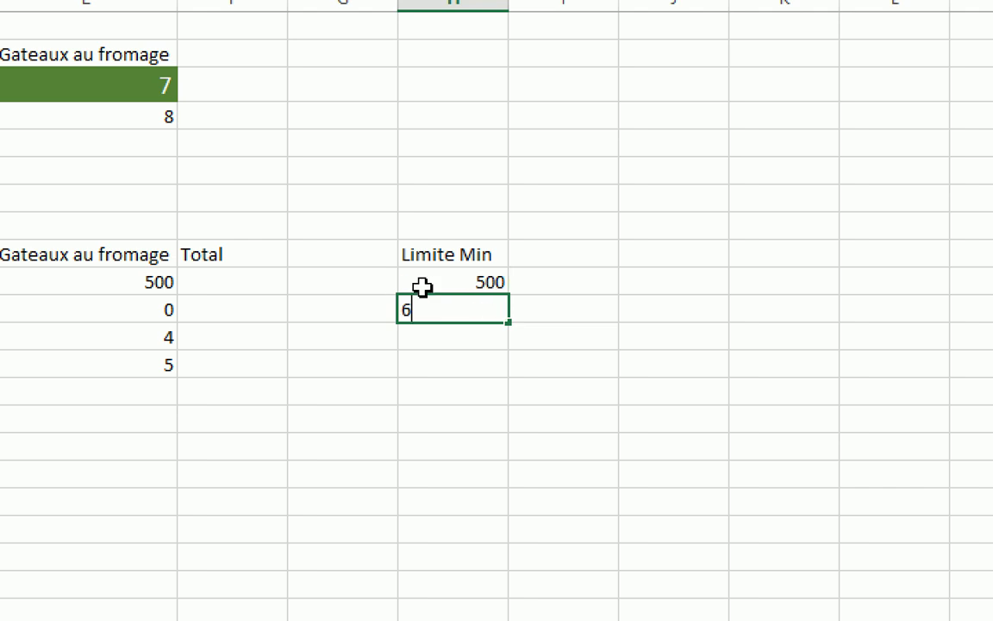
{"action": "type", "text": "6"}
{"action": "key", "text": "Return"}
{"action": "type", "text": "8"}
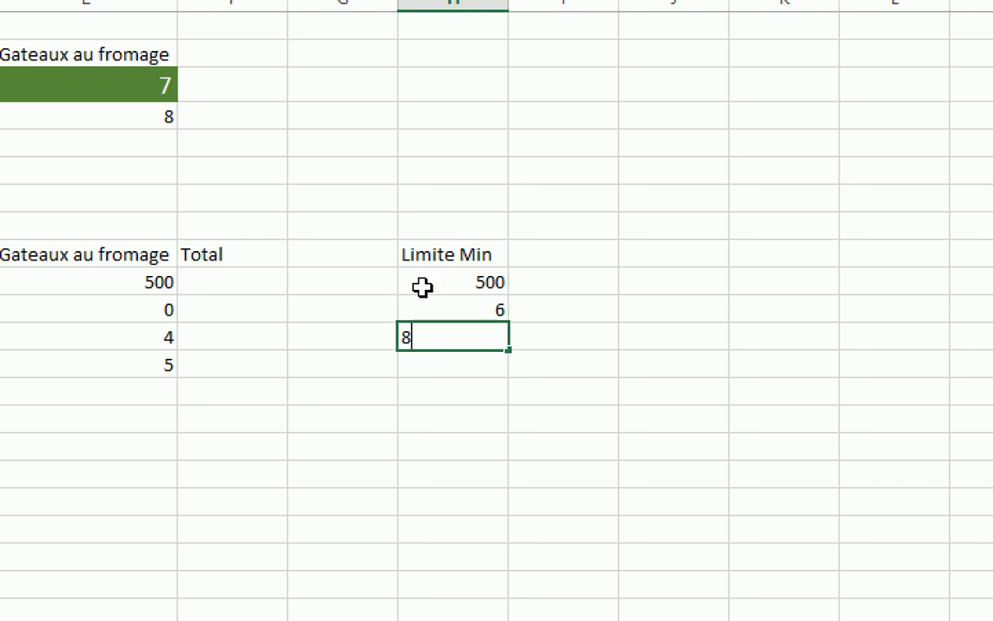
{"action": "key", "text": "Return"}
{"action": "type", "text": "10"}
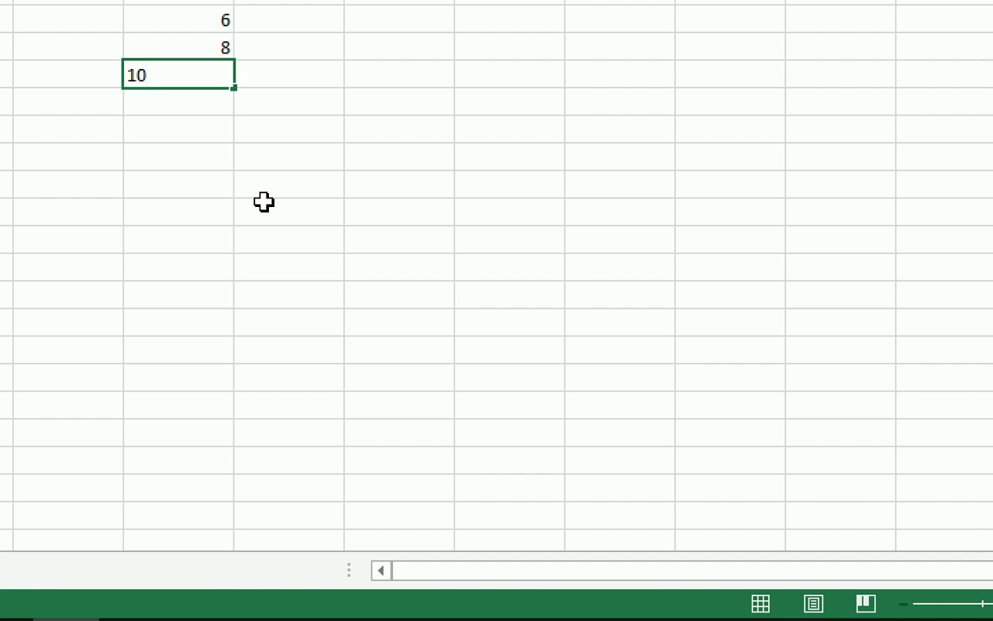
{"action": "left_click", "coordinate": [218, 72]}
{"action": "type", "text": "10"}
{"action": "key", "text": "Return"}
{"action": "key", "text": "Escape"}
{"action": "key", "text": "Up"}
{"action": "key", "text": "Up"}
{"action": "key", "text": "Up"}
{"action": "key", "text": "Up"}
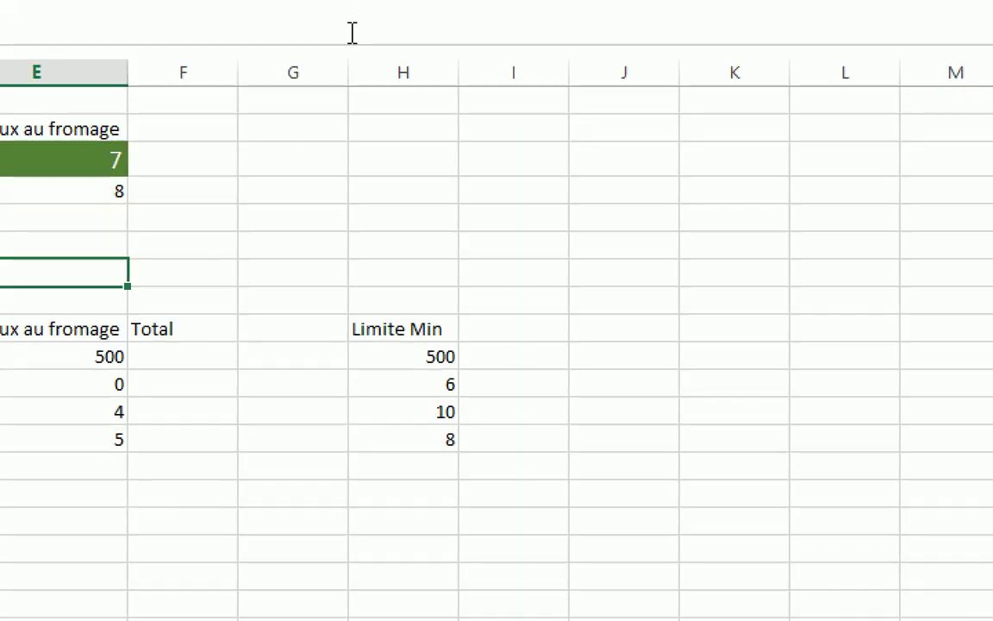
- Narrow column G to less than half its width and make column F slightly narrower
{"action": "left_click_drag", "start_coordinate": [348, 67], "coordinate": [283, 69]}
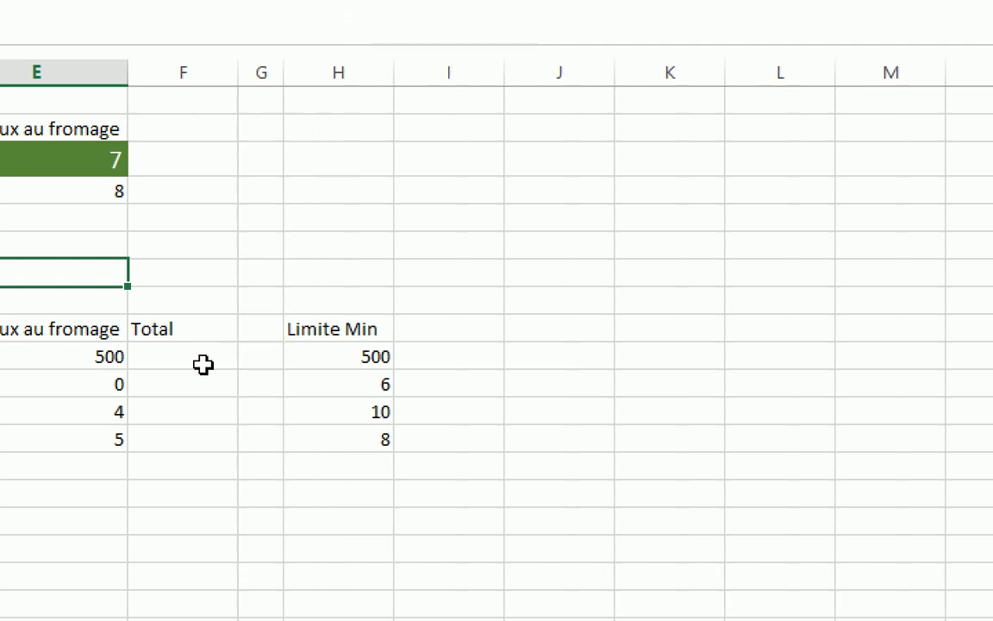
{"action": "left_click_drag", "start_coordinate": [237, 67], "coordinate": [229, 69]}
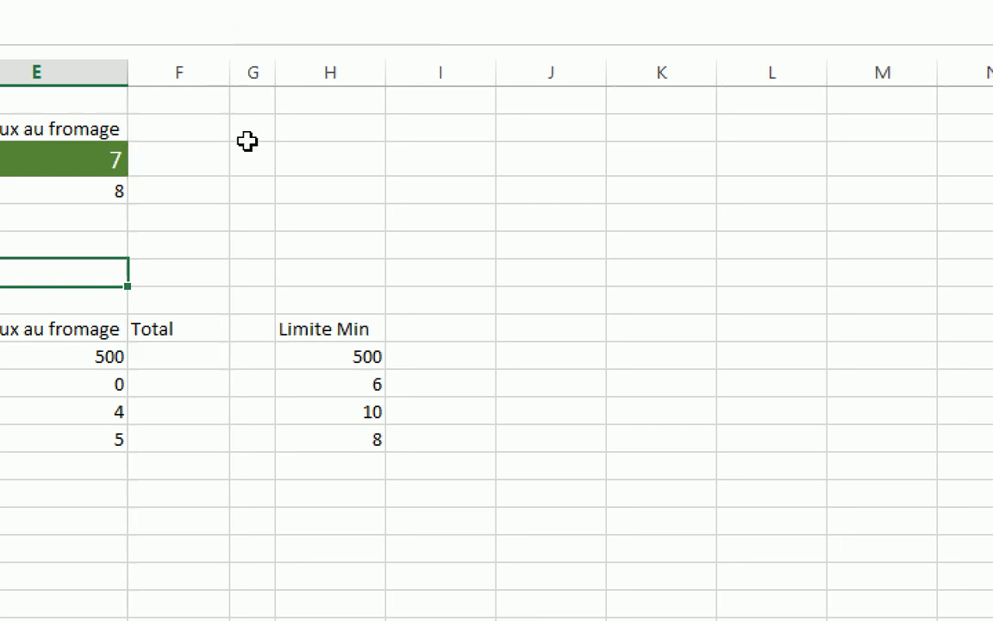
{"action": "left_click", "coordinate": [250, 359]}
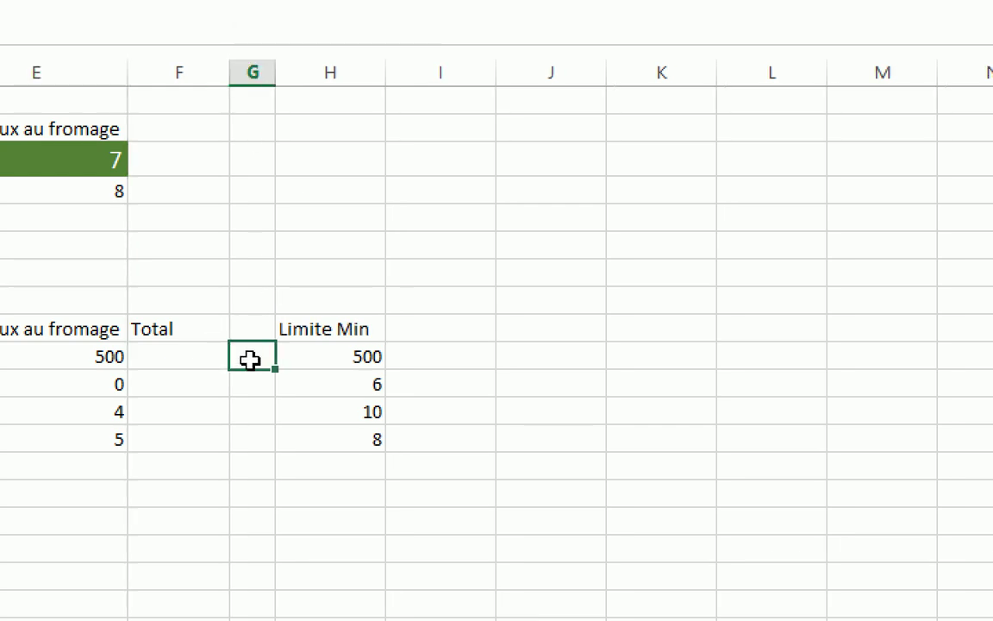
{"action": "left_click", "coordinate": [204, 359]}
- Insert a single ≥ symbol in cell G10 and copy it down to G13
{"action": "left_click", "coordinate": [254, 355]}
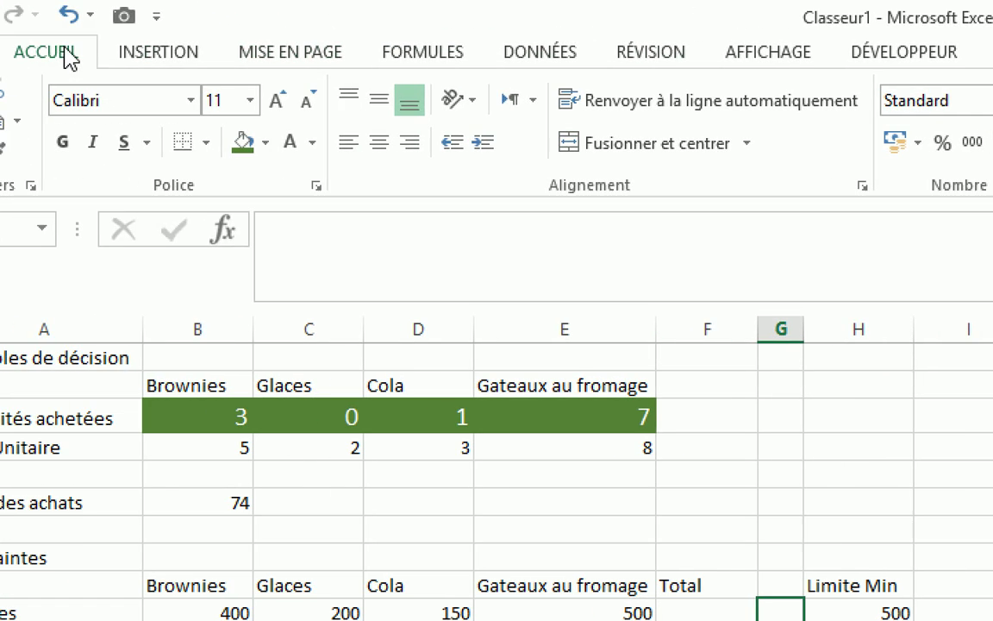
{"action": "left_click", "coordinate": [129, 53]}
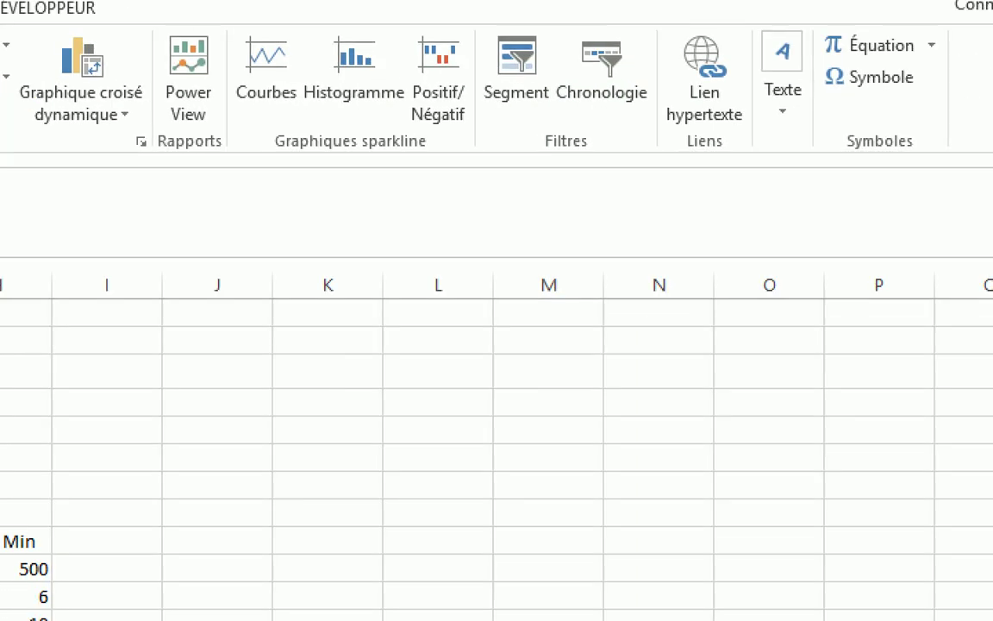
{"action": "left_click", "coordinate": [856, 60]}
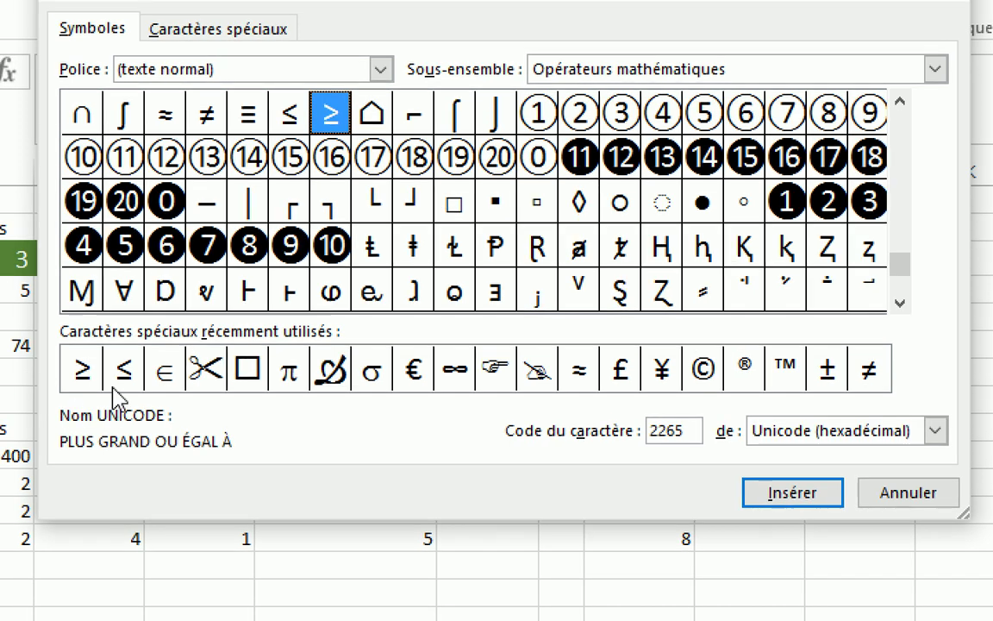
{"action": "left_click", "coordinate": [82, 365]}
{"action": "double_click", "coordinate": [86, 370]}
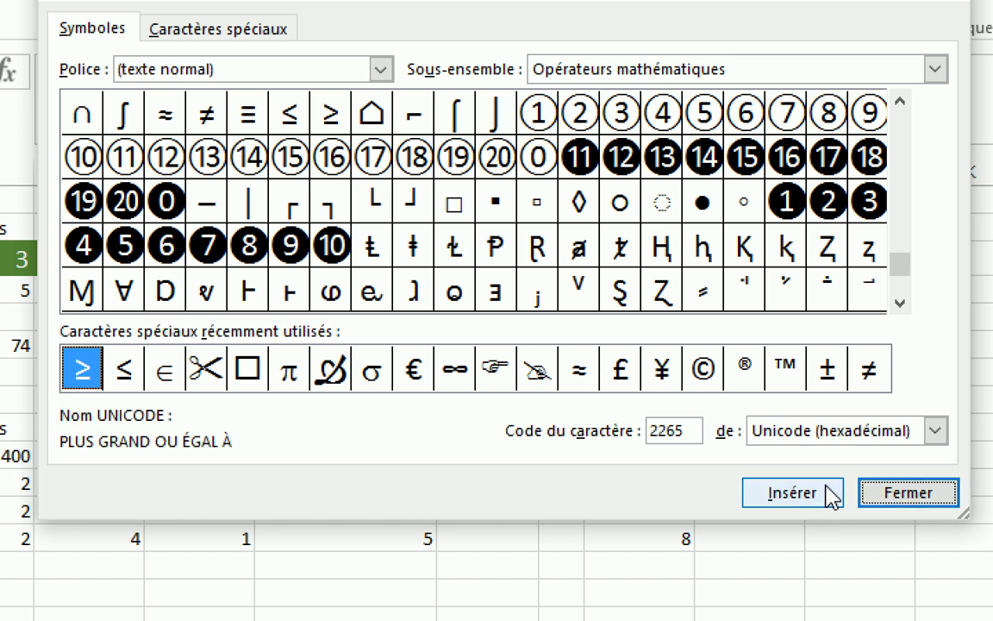
{"action": "left_click", "coordinate": [879, 494]}
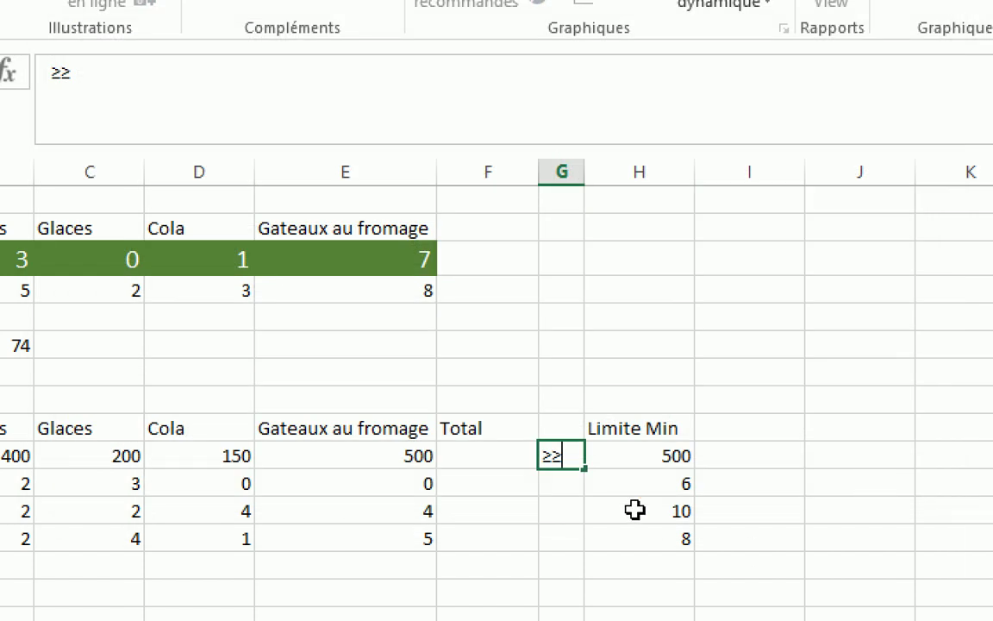
{"action": "key", "text": "BackSpace"}
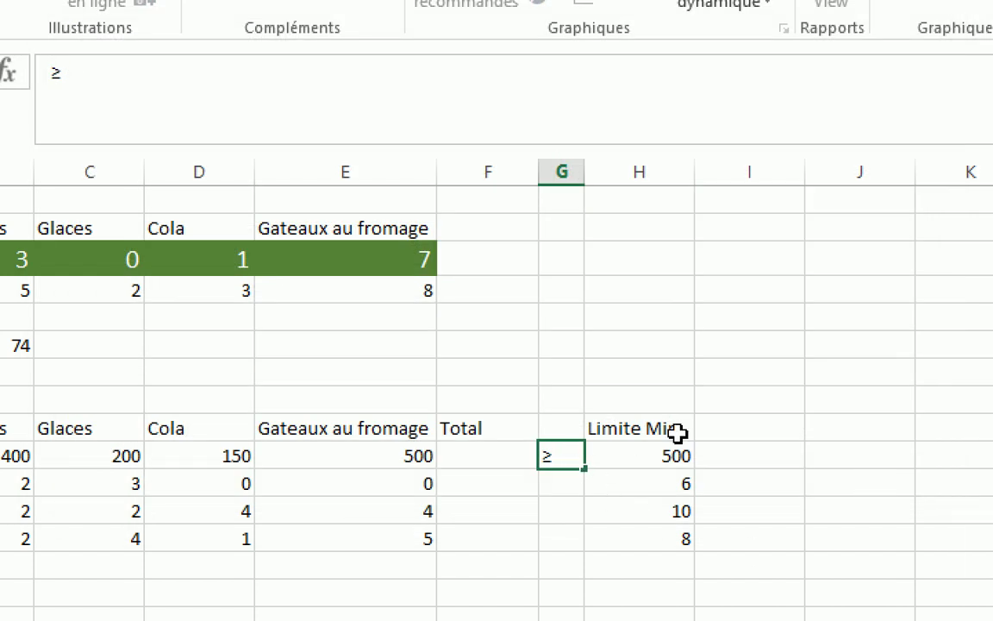
{"action": "left_click", "coordinate": [572, 490]}
{"action": "left_click", "coordinate": [561, 445]}
{"action": "left_click_drag", "start_coordinate": [582, 468], "coordinate": [578, 554]}
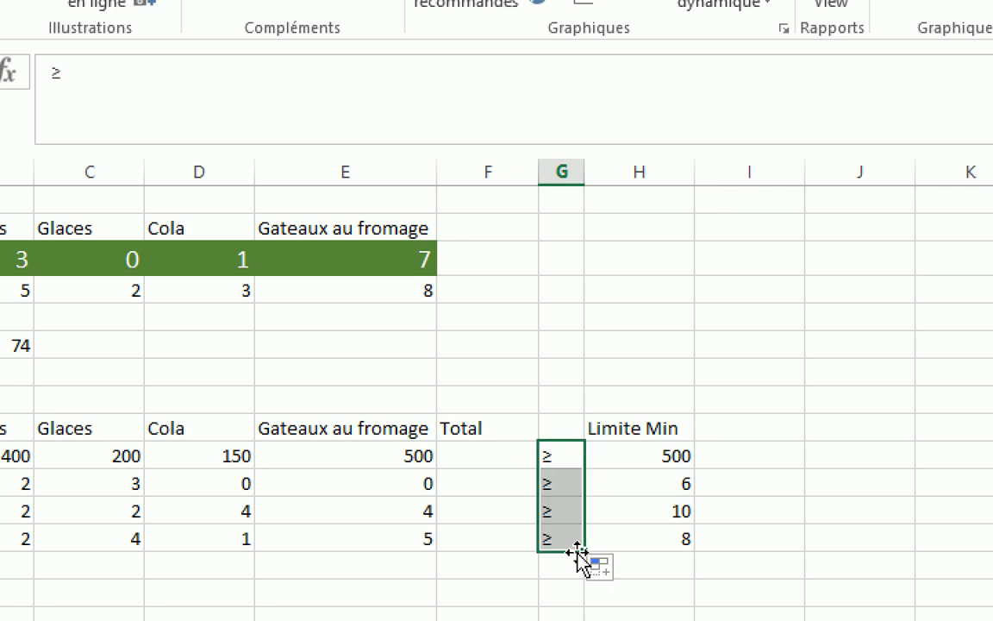
- Autofit the widths of columns B, C, D and F to their contents
{"action": "left_click", "coordinate": [494, 453]}
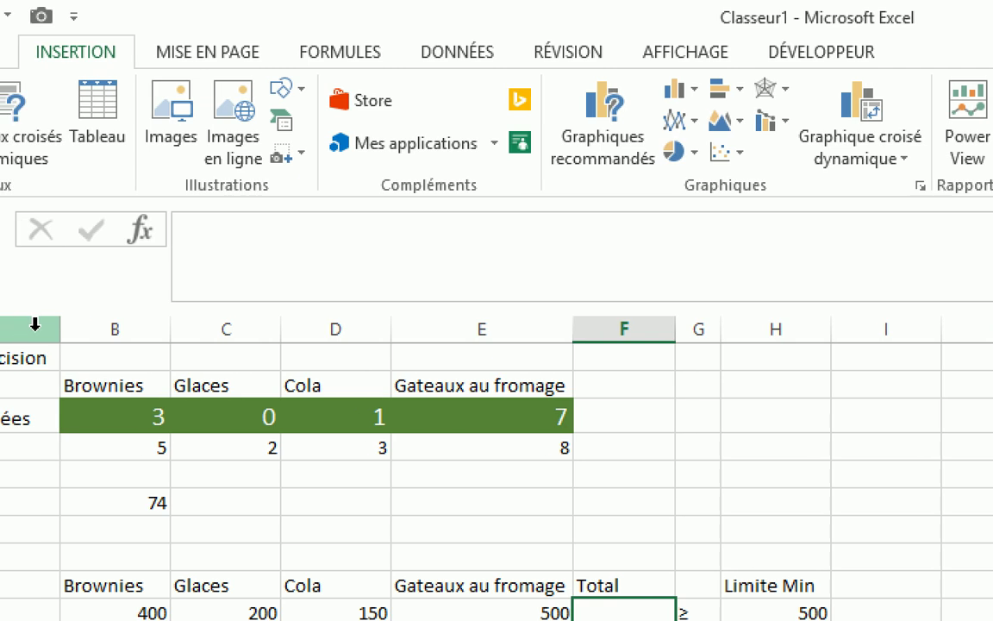
{"action": "double_click", "coordinate": [170, 330]}
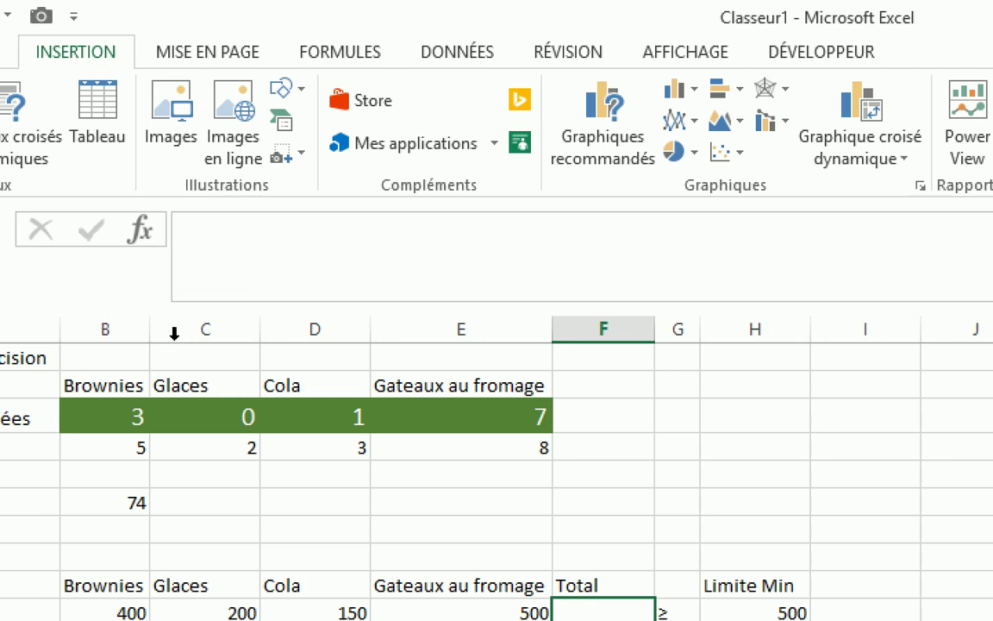
{"action": "double_click", "coordinate": [260, 330]}
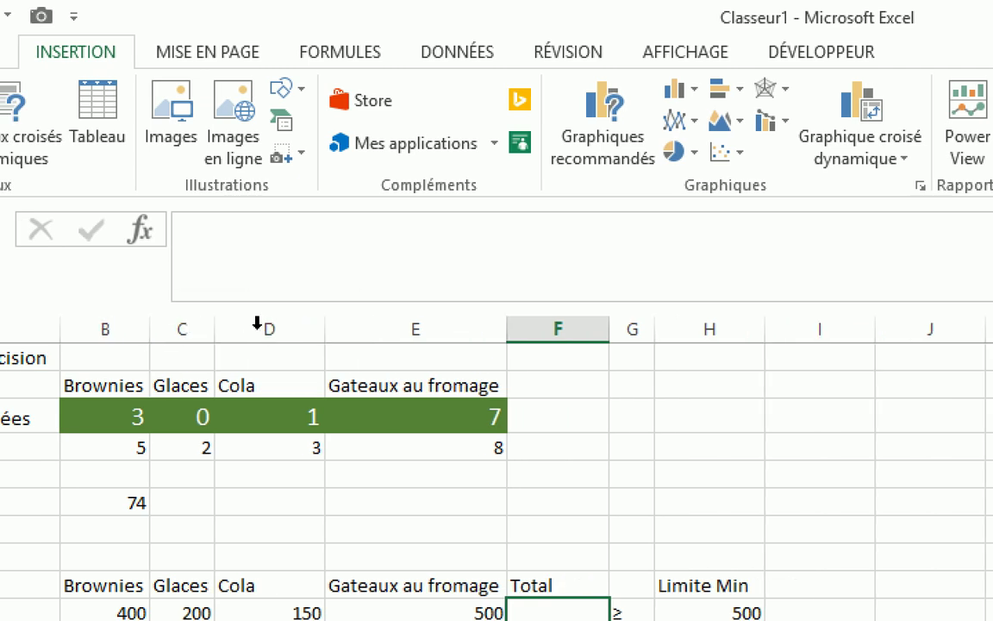
{"action": "double_click", "coordinate": [320, 331]}
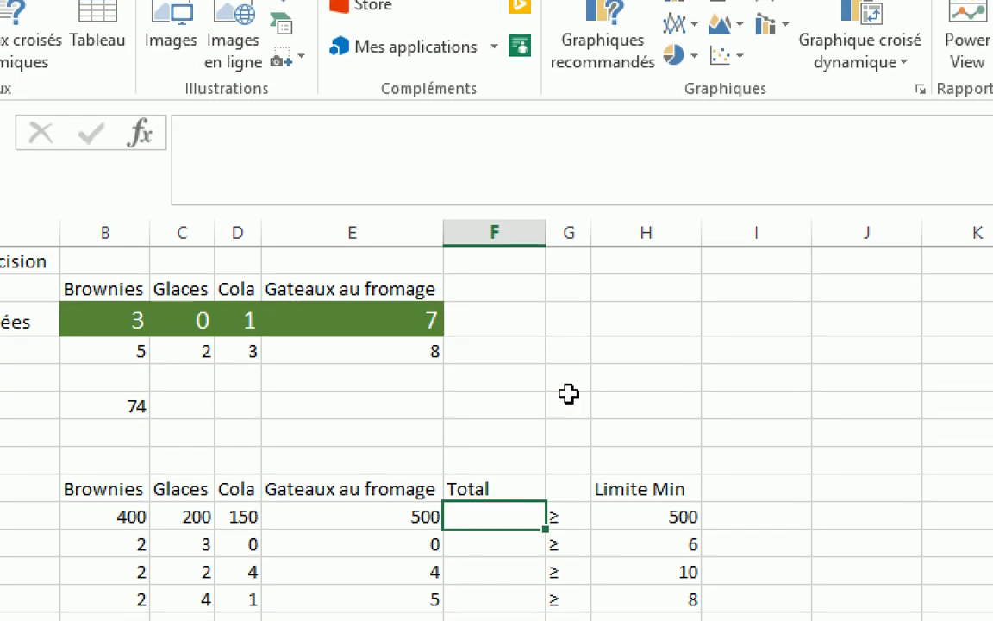
{"action": "double_click", "coordinate": [545, 230]}
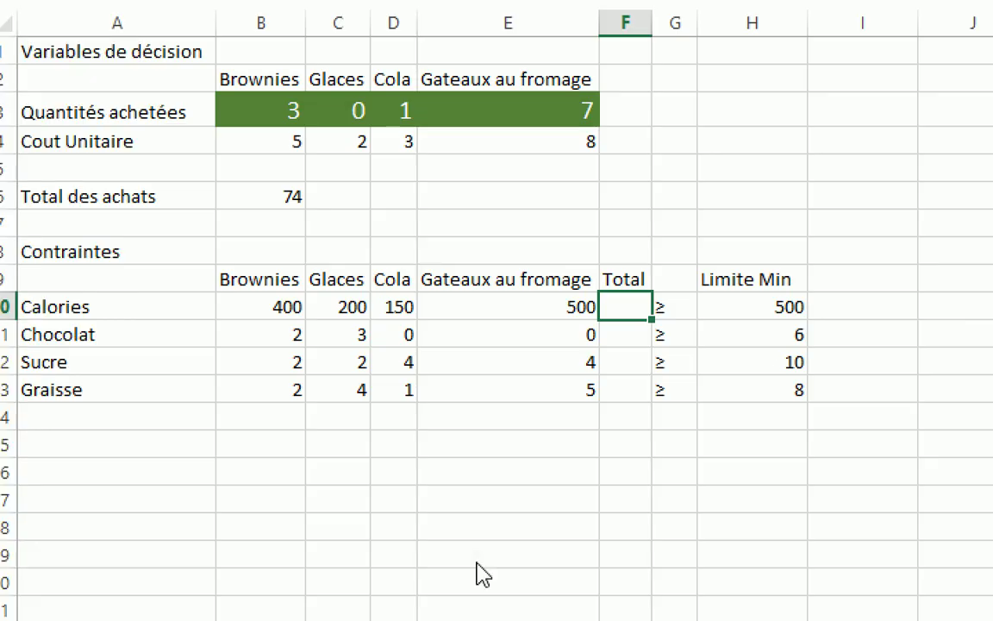
{"action": "key", "text": "alt+Tab"}
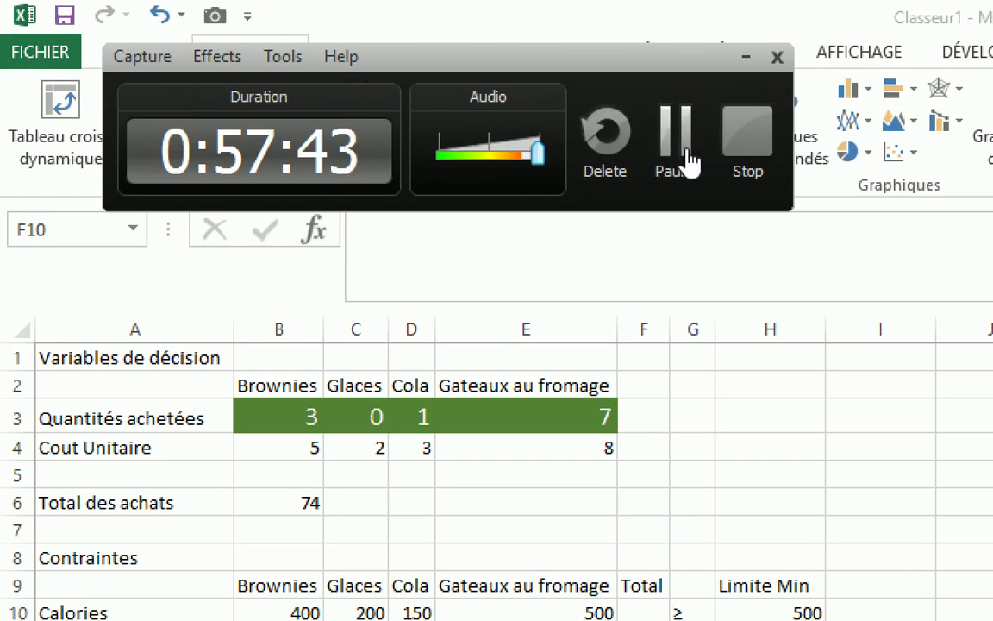
{"action": "left_click", "coordinate": [688, 163]}
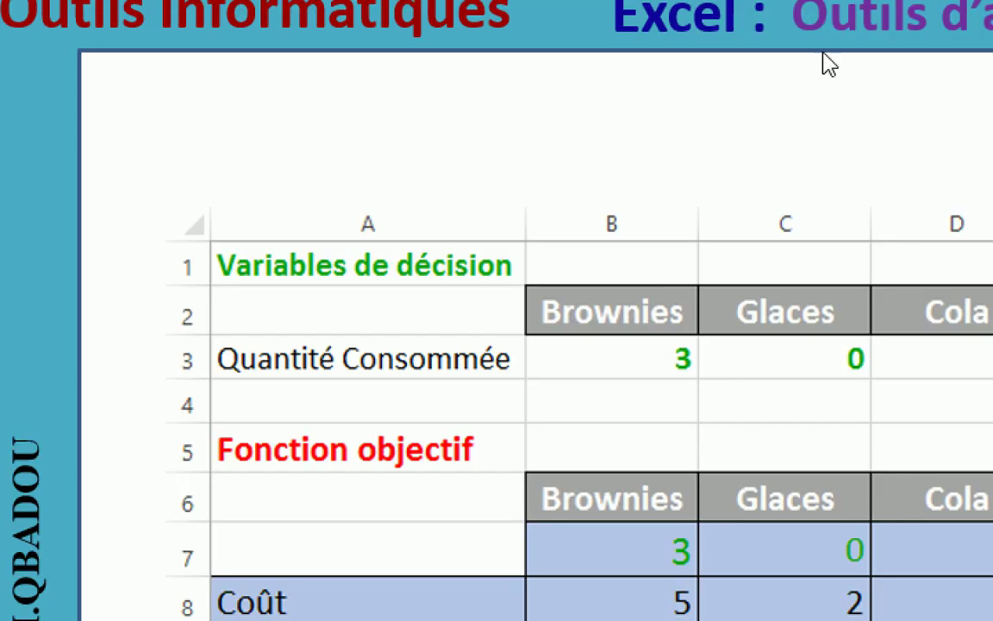
{"action": "key", "text": "alt+Tab"}
{"action": "key", "text": "alt+Tab"}
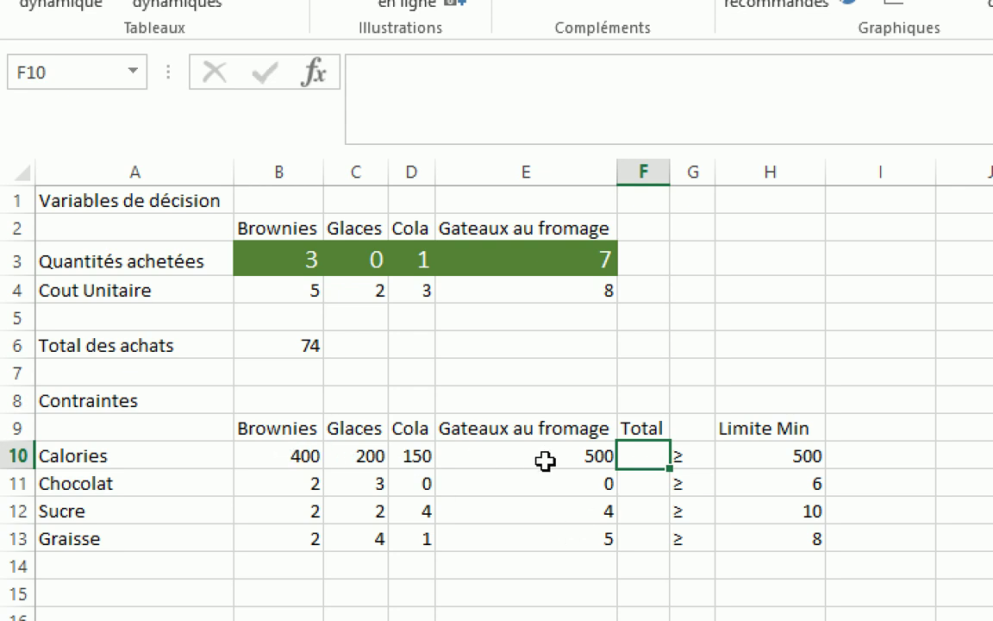
- Name the calorie coefficients in B10:E10 as the range Calories
{"action": "left_click", "coordinate": [257, 456]}
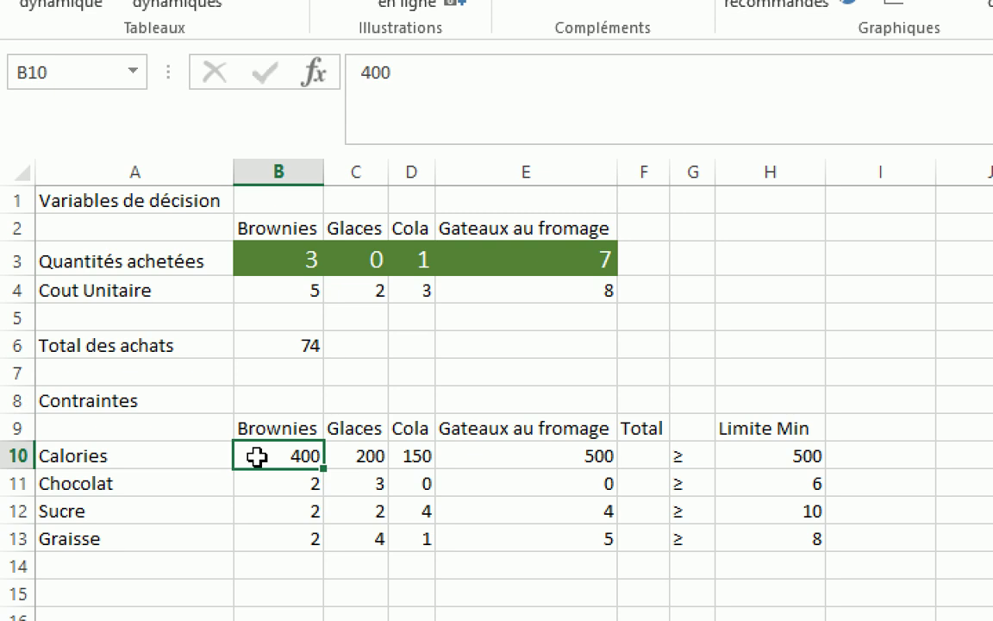
{"action": "left_click_drag", "start_coordinate": [257, 456], "coordinate": [553, 461]}
{"action": "left_click", "coordinate": [44, 73]}
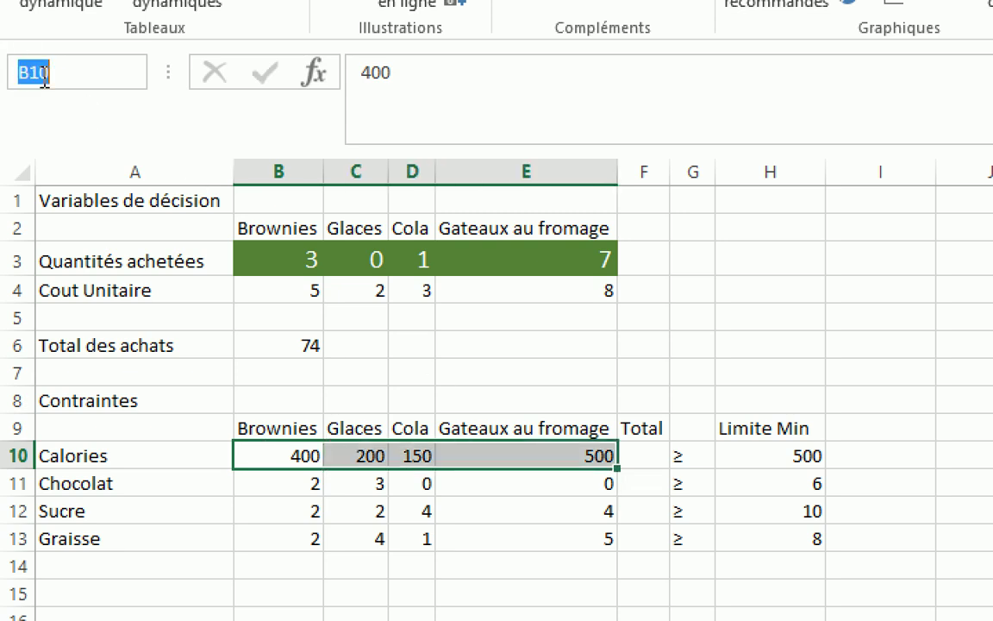
{"action": "type", "text": "Calories"}
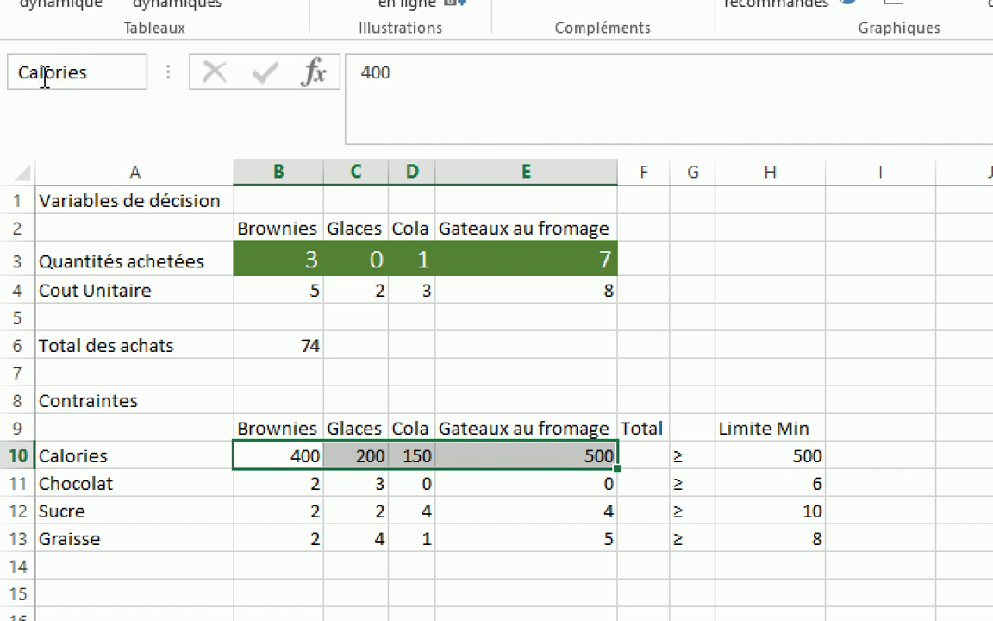
{"action": "key", "text": "Return"}
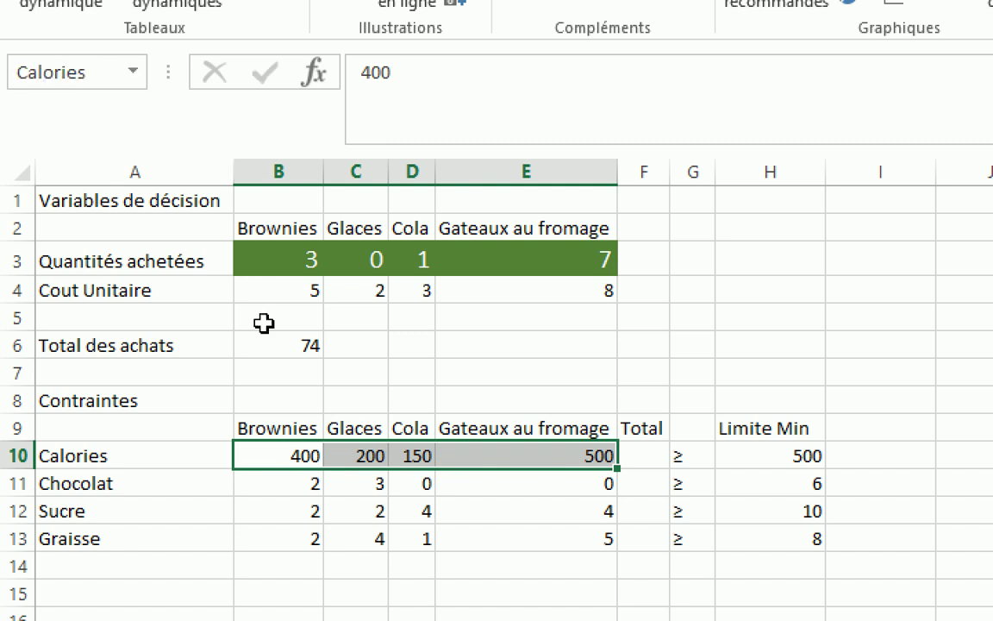
- Name the chocolate coefficients in B11:E11 as the range Chocolat
{"action": "left_click", "coordinate": [280, 486]}
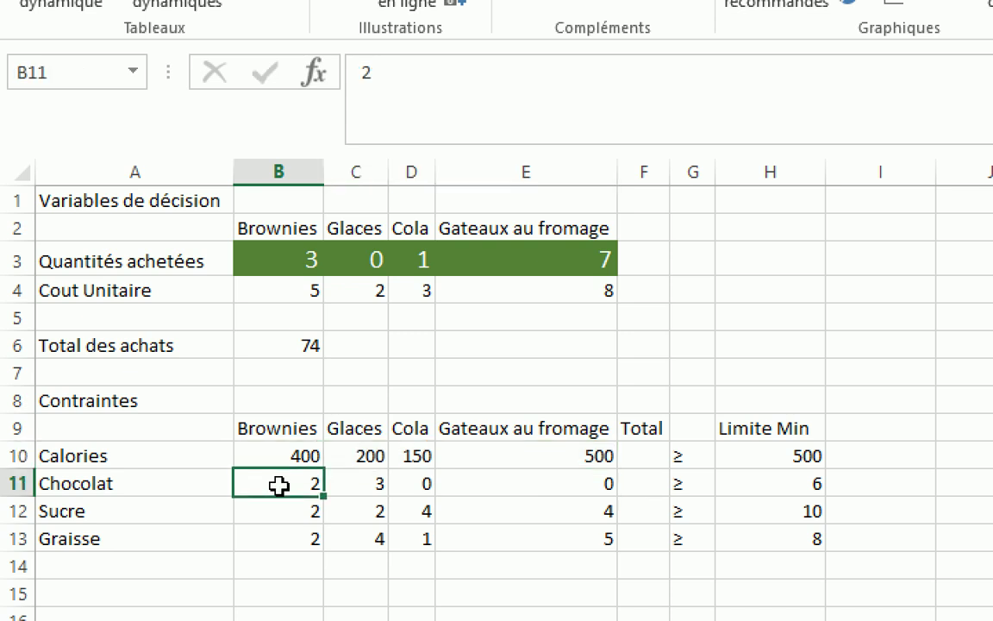
{"action": "left_click_drag", "start_coordinate": [295, 482], "coordinate": [601, 477]}
{"action": "left_click", "coordinate": [54, 77]}
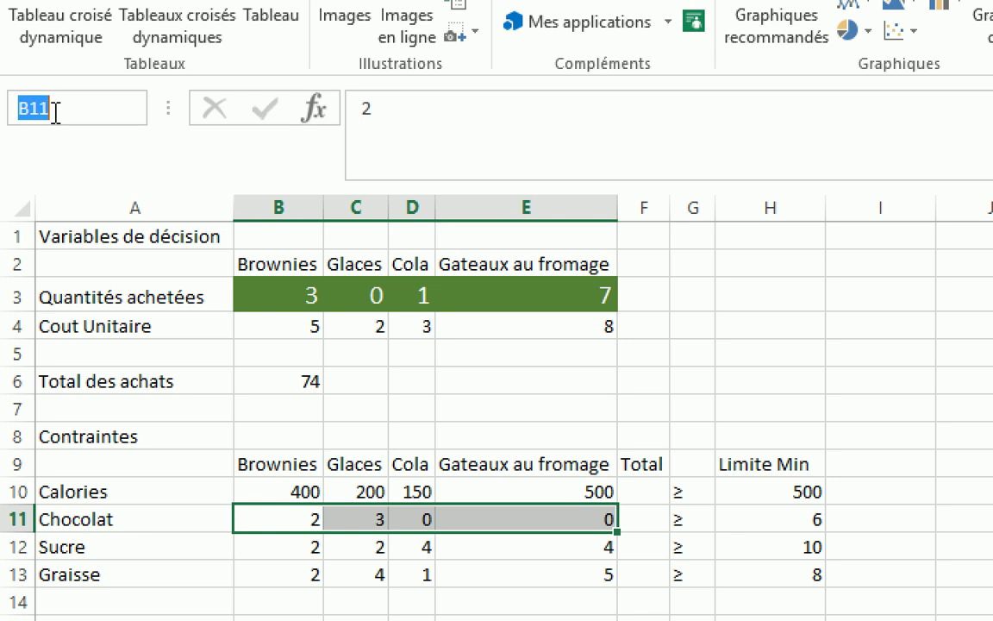
{"action": "type", "text": "Cho"}
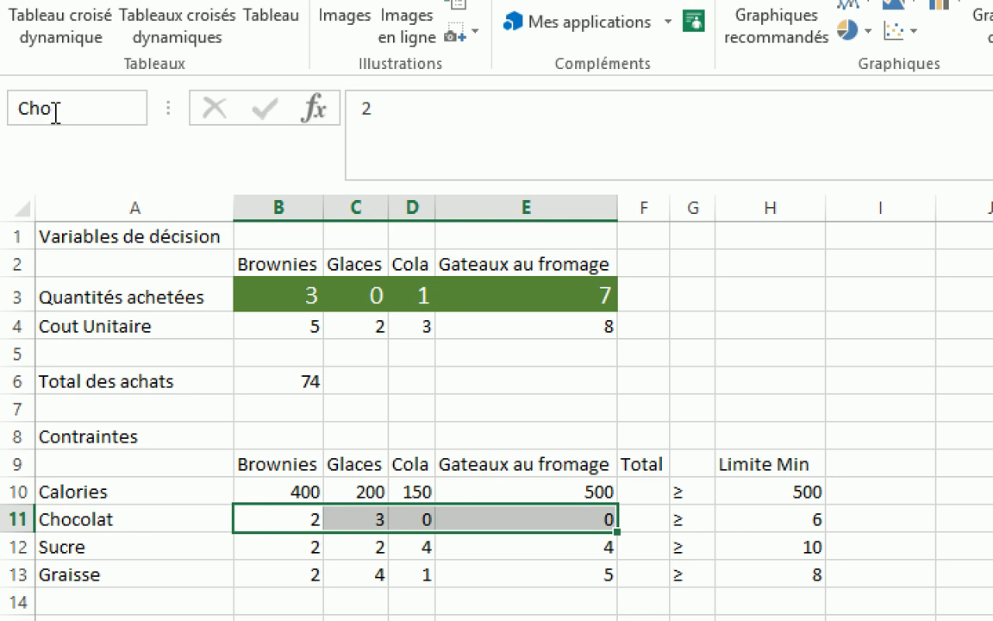
{"action": "key", "text": "Return"}
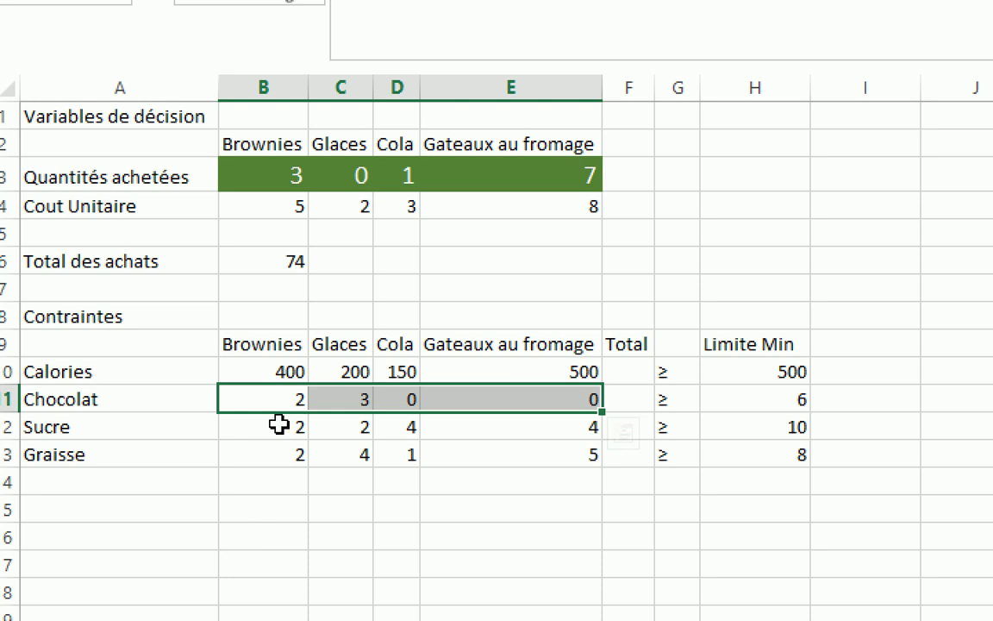
- Name the sugar coefficients in B12:E12 as the range Sucre
{"action": "left_click", "coordinate": [294, 545]}
{"action": "left_click_drag", "start_coordinate": [279, 423], "coordinate": [581, 427]}
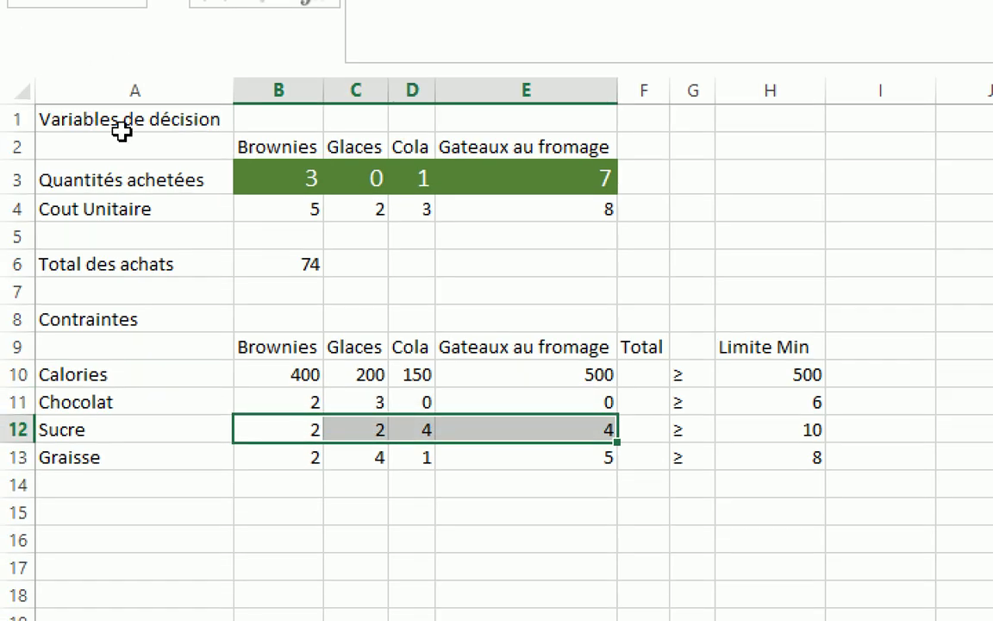
{"action": "left_click", "coordinate": [47, 73]}
{"action": "type", "text": "Sucre"}
{"action": "key", "text": "Return"}
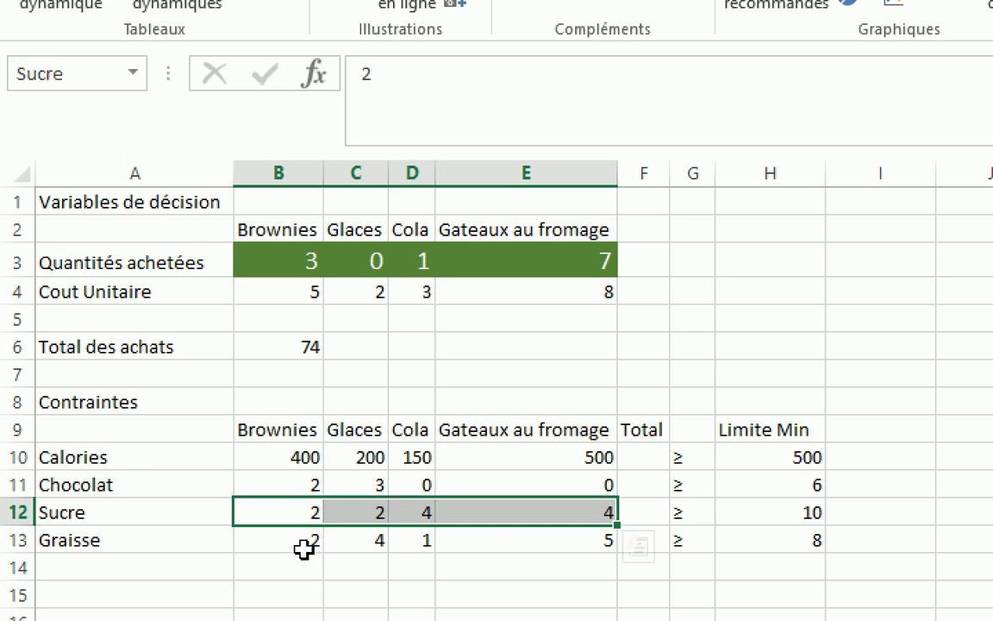
- Name the fat coefficients in B13:E13 as the range Graisse
{"action": "left_click", "coordinate": [295, 539]}
{"action": "left_click_drag", "start_coordinate": [296, 539], "coordinate": [618, 540]}
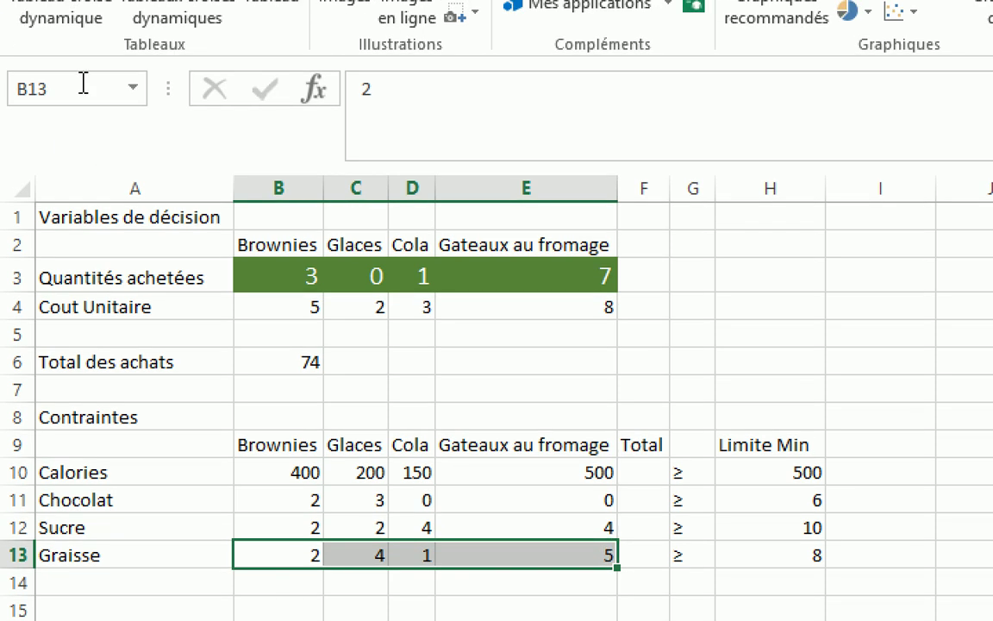
{"action": "left_click", "coordinate": [72, 86]}
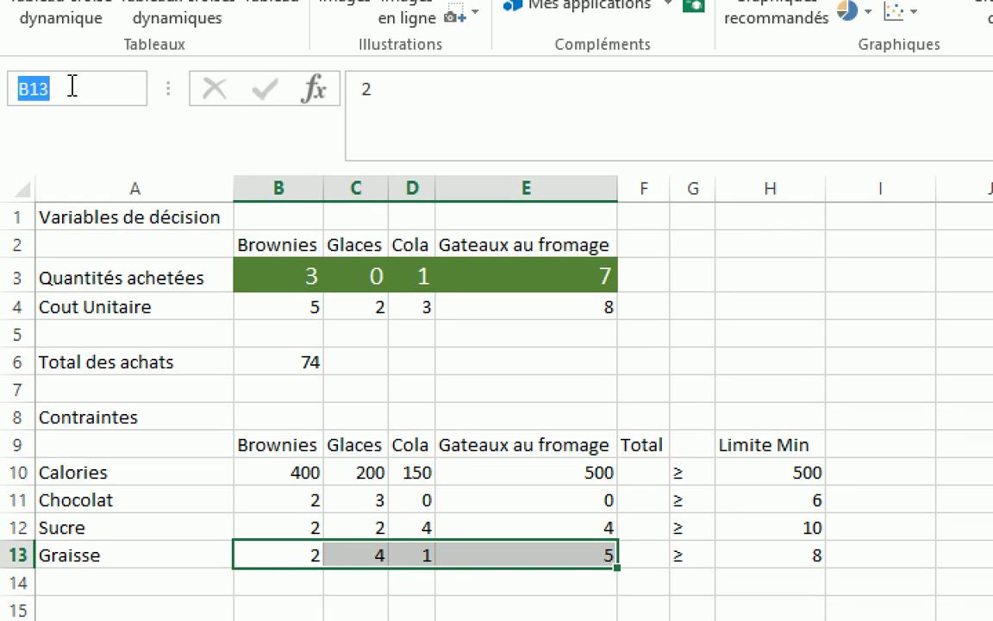
{"action": "type", "text": "Graisse"}
{"action": "key", "text": "Return"}
- Enter =SOMMEPROD(Quantitees;Calories) in cell F10 using the defined names, and copy the formula down to F13
{"action": "left_click", "coordinate": [639, 475]}
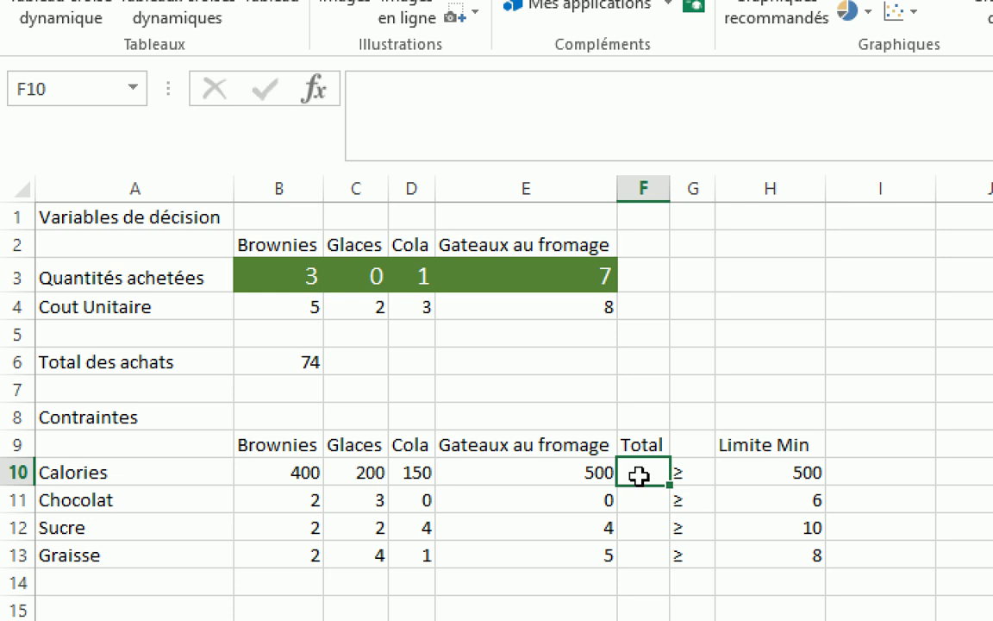
{"action": "type", "text": "=som"}
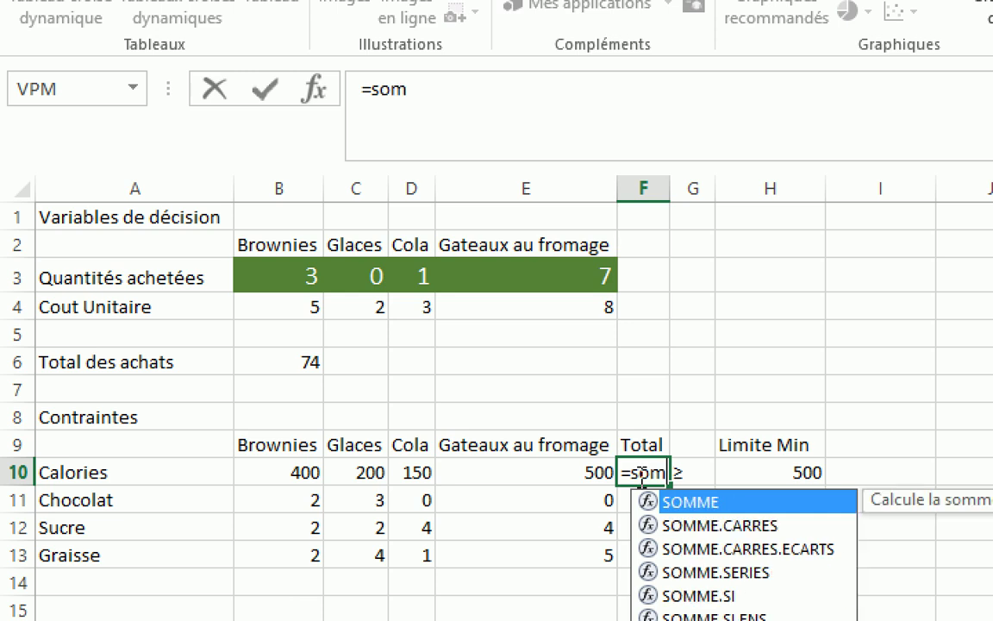
{"action": "type", "text": "mepro"}
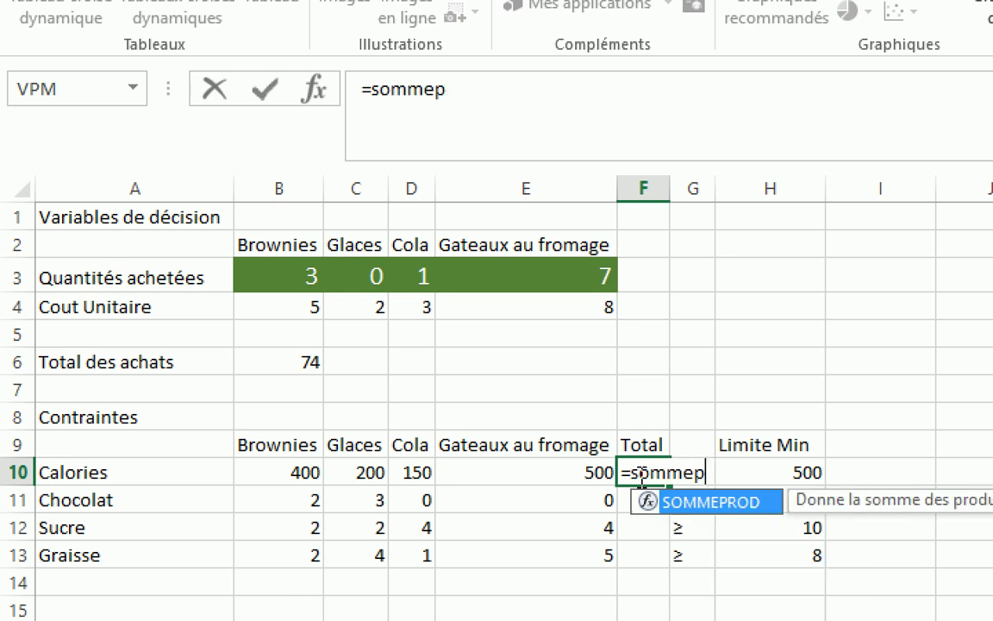
{"action": "double_click", "coordinate": [717, 503]}
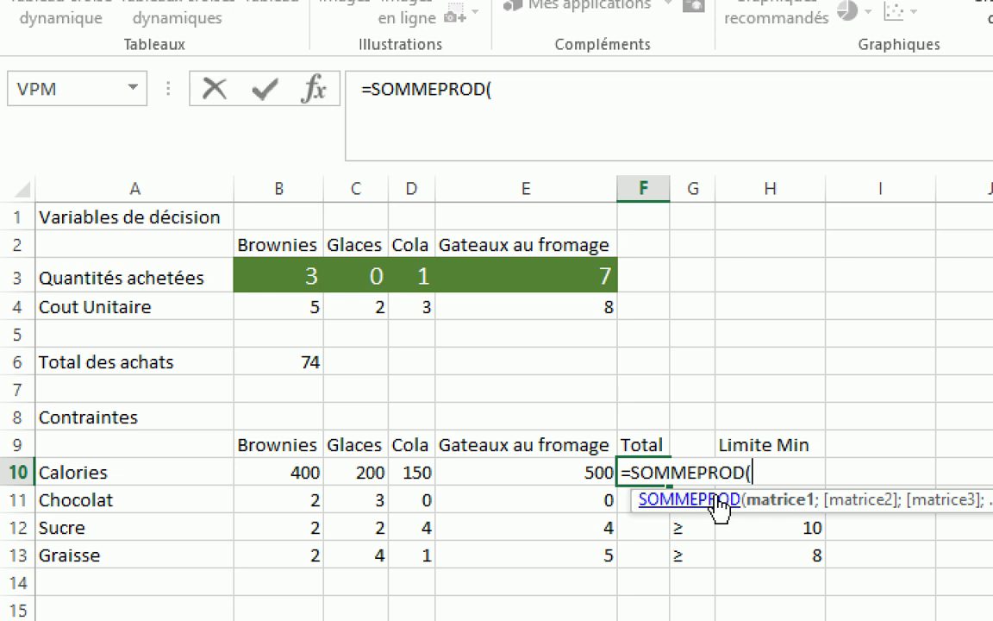
{"action": "key", "text": "F3"}
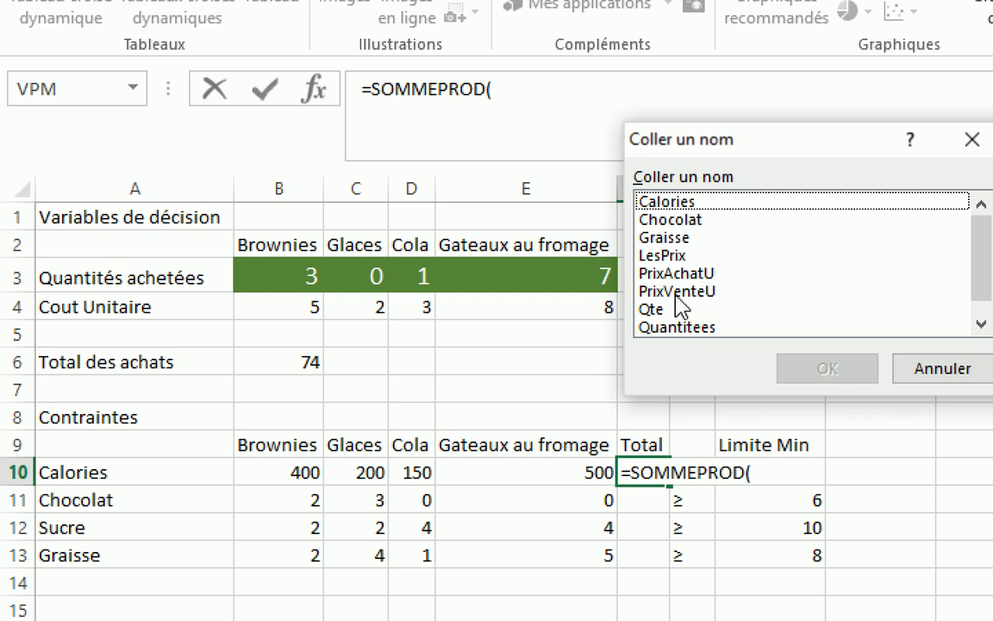
{"action": "double_click", "coordinate": [692, 326]}
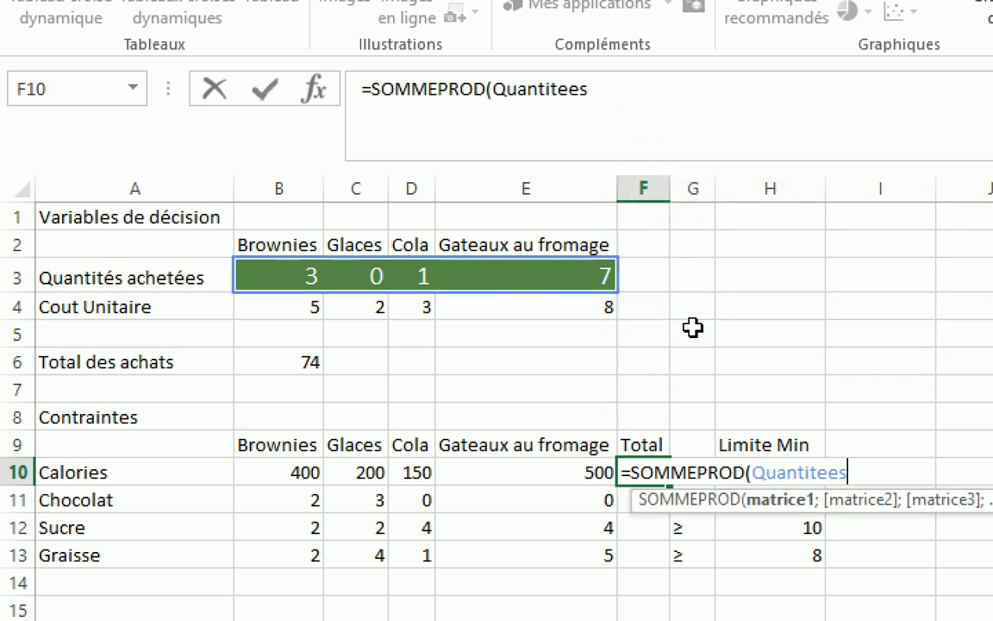
{"action": "type", "text": ";"}
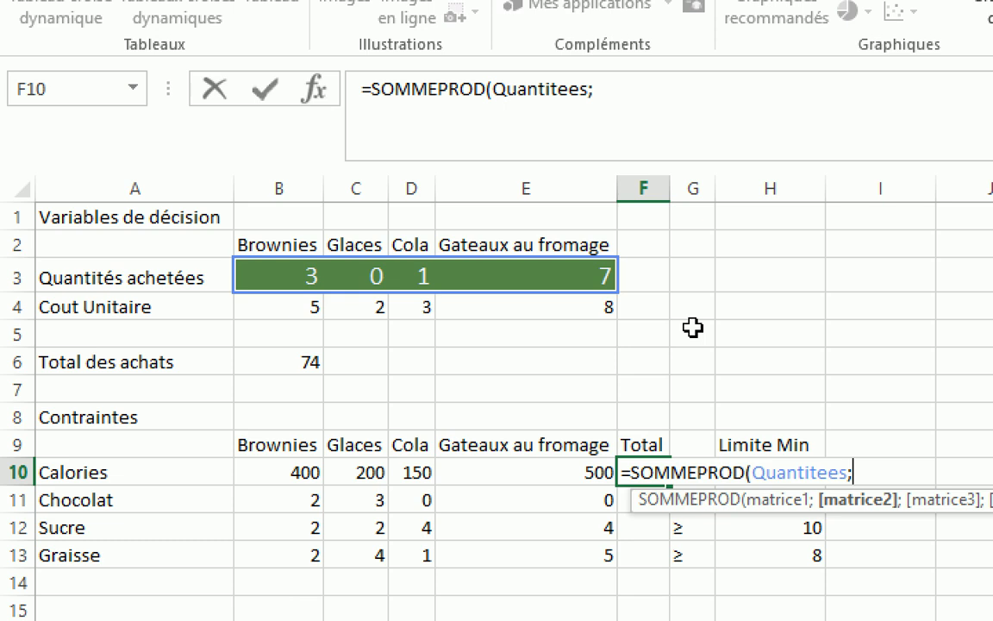
{"action": "key", "text": "F3"}
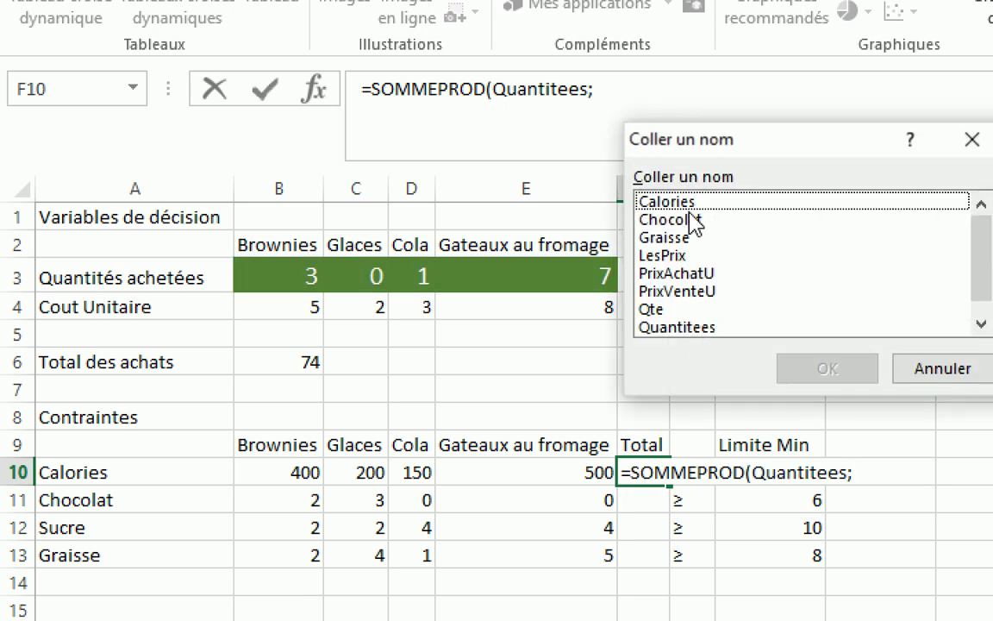
{"action": "left_click", "coordinate": [678, 204]}
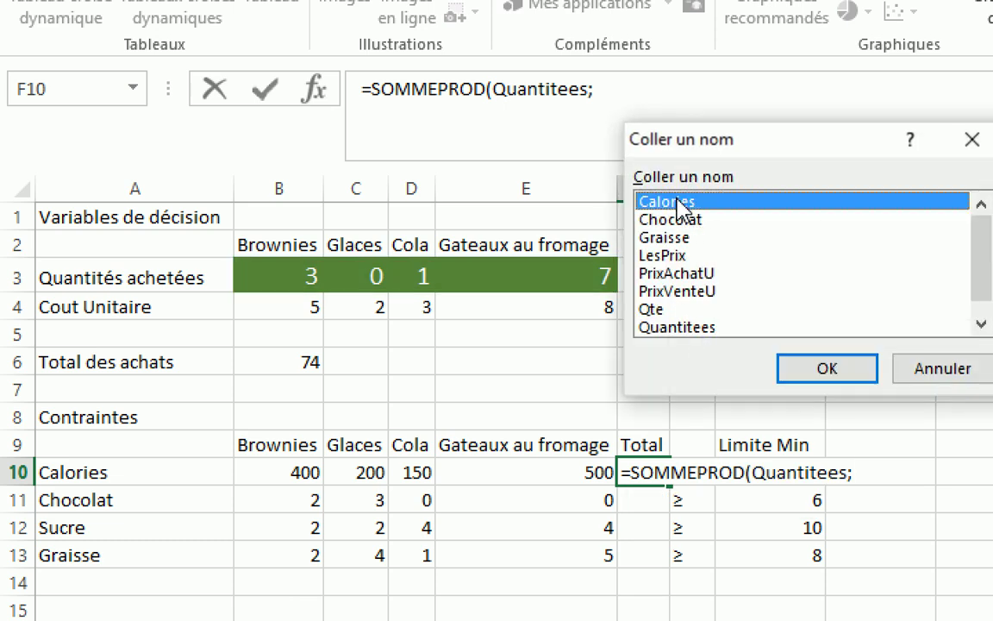
{"action": "double_click", "coordinate": [679, 203]}
{"action": "type", "text": ")"}
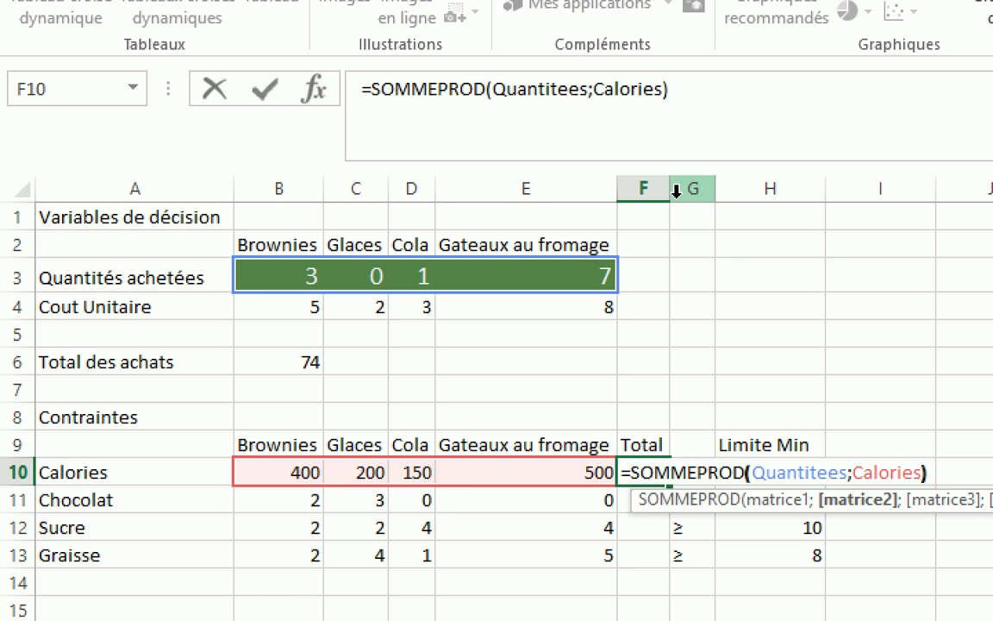
{"action": "key", "text": "Return"}
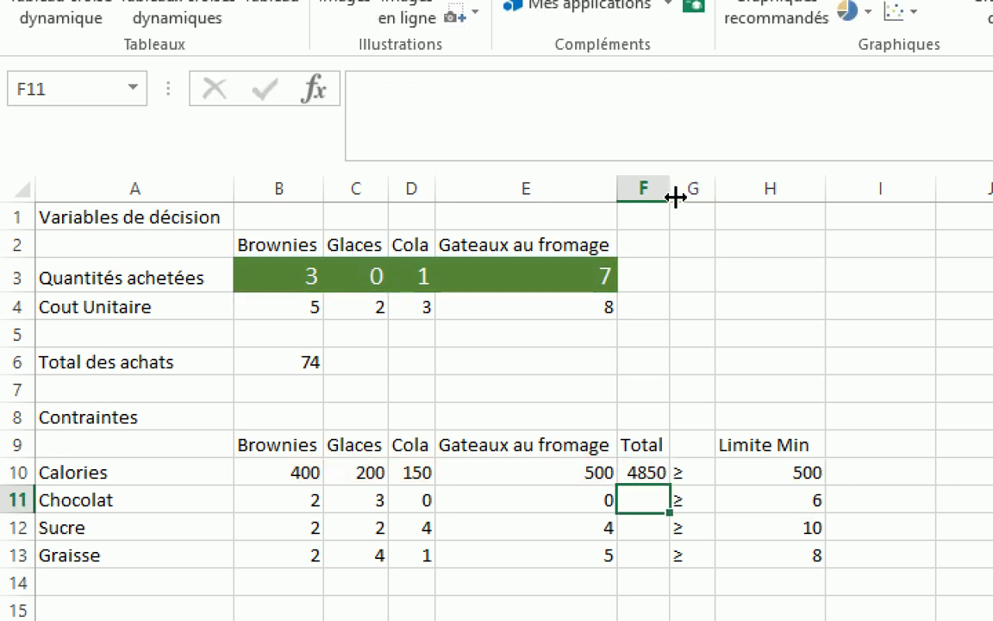
{"action": "left_click", "coordinate": [646, 472]}
{"action": "left_click_drag", "start_coordinate": [669, 486], "coordinate": [681, 570]}
- Change the second array of the formula in F11 to the named range Chocolat
{"action": "left_click", "coordinate": [638, 489]}
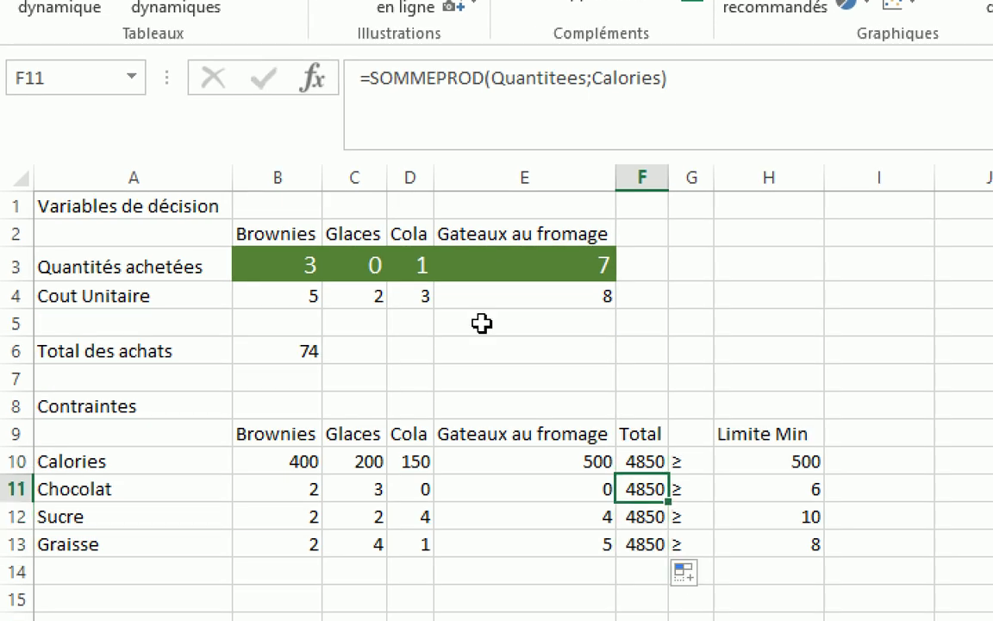
{"action": "double_click", "coordinate": [513, 82]}
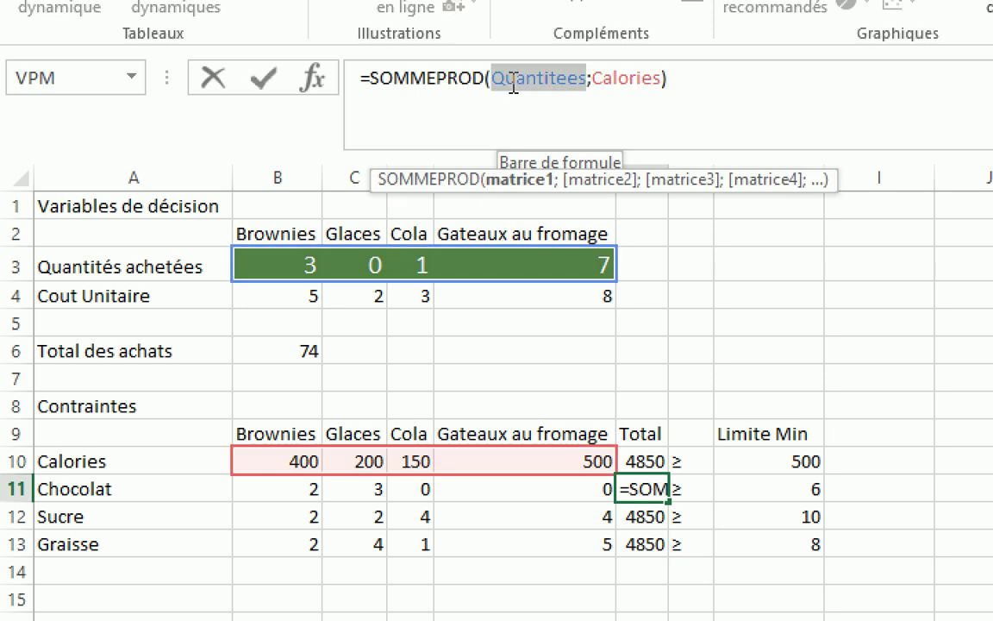
{"action": "double_click", "coordinate": [642, 80]}
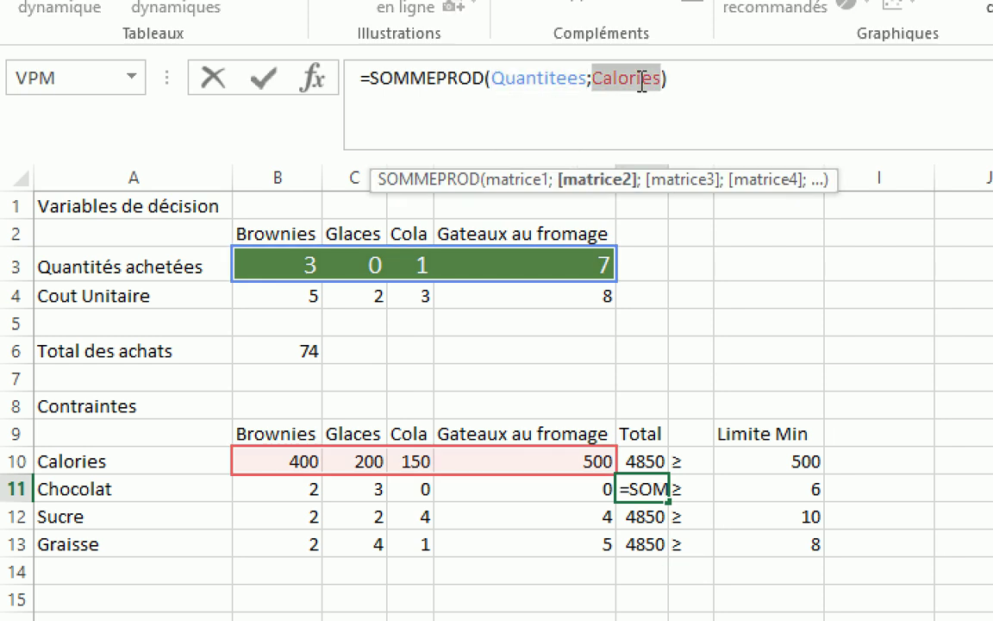
{"action": "type", "text": "ch"}
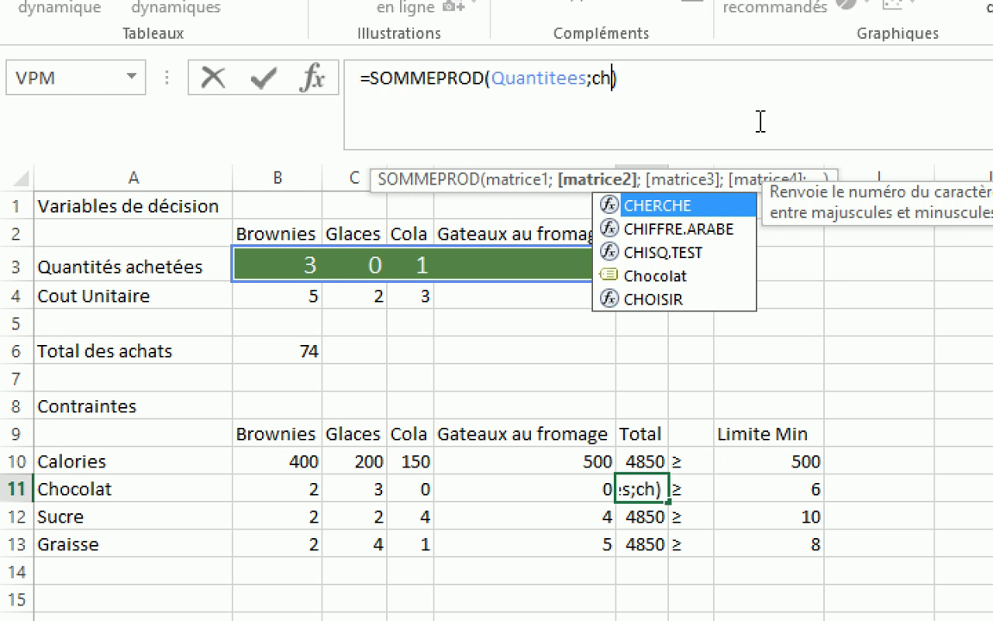
{"action": "double_click", "coordinate": [670, 276]}
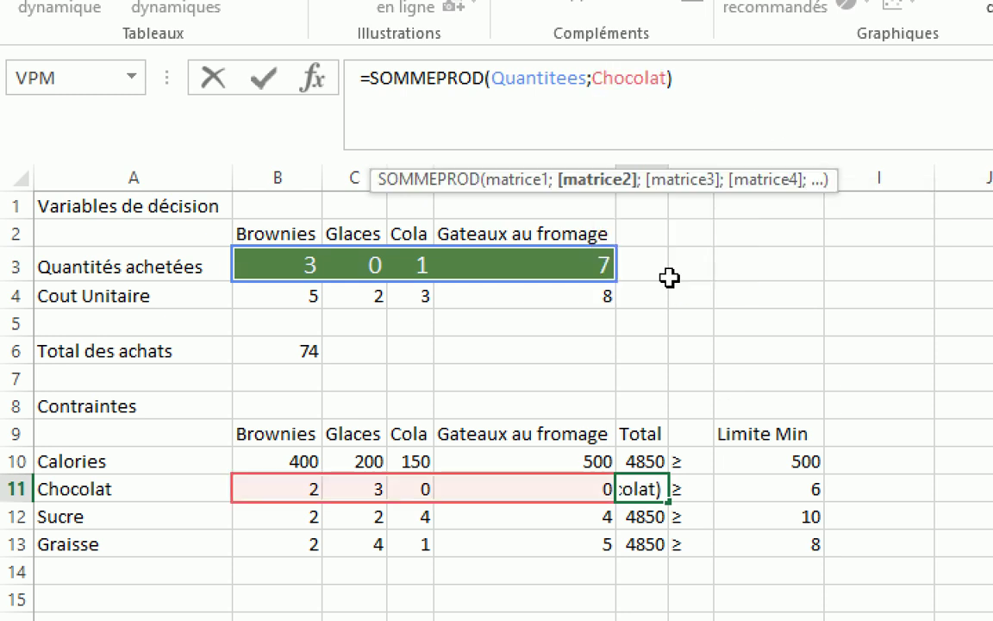
{"action": "key", "text": "Return"}
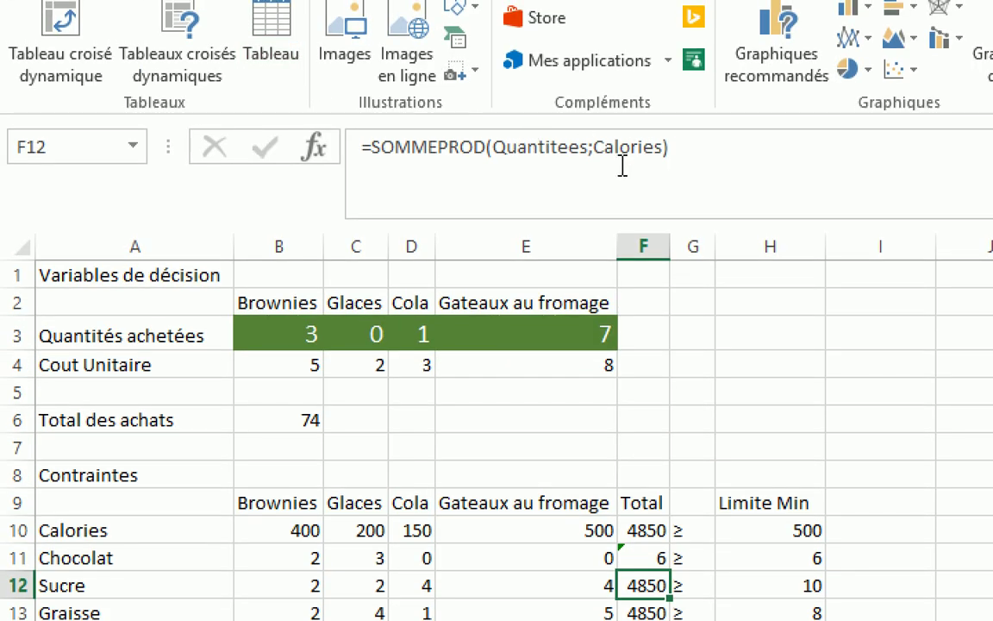
- Replace Calories with the named range Sucre in the SOMMEPROD formula of cell F12
{"action": "double_click", "coordinate": [620, 153]}
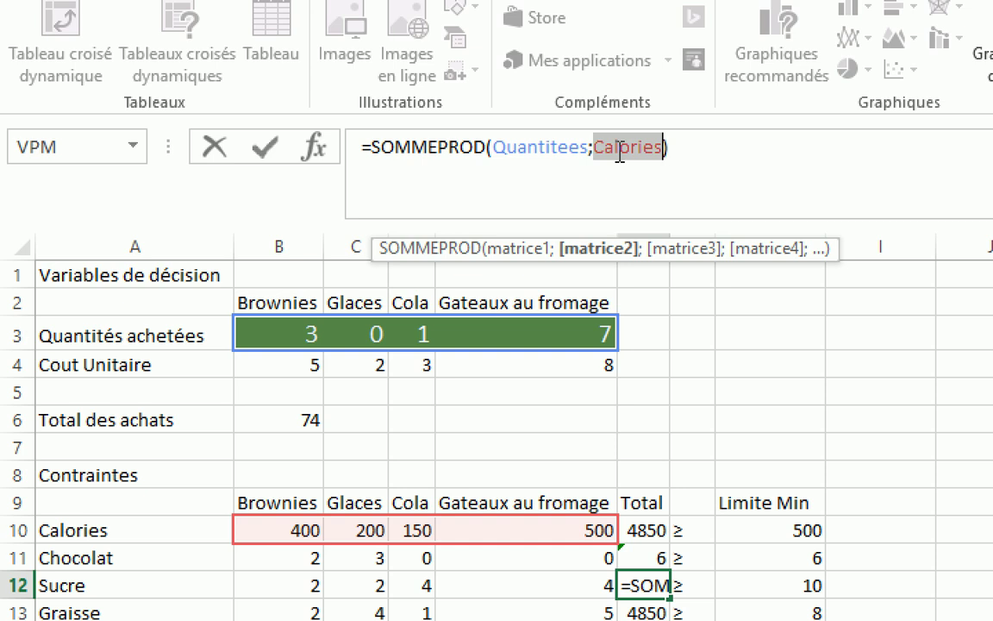
{"action": "key", "text": "F3"}
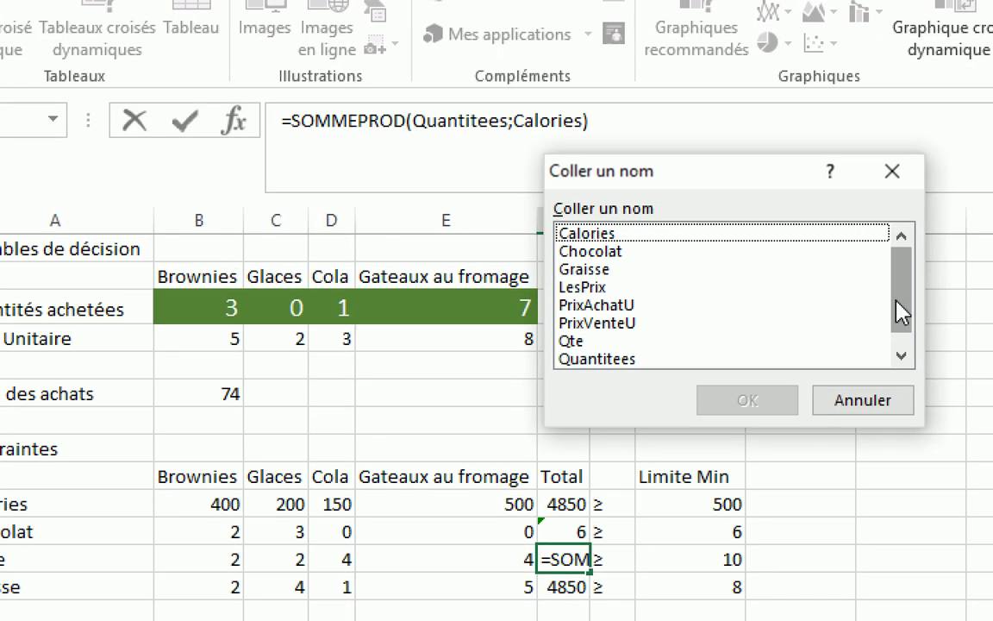
{"action": "left_click", "coordinate": [980, 380]}
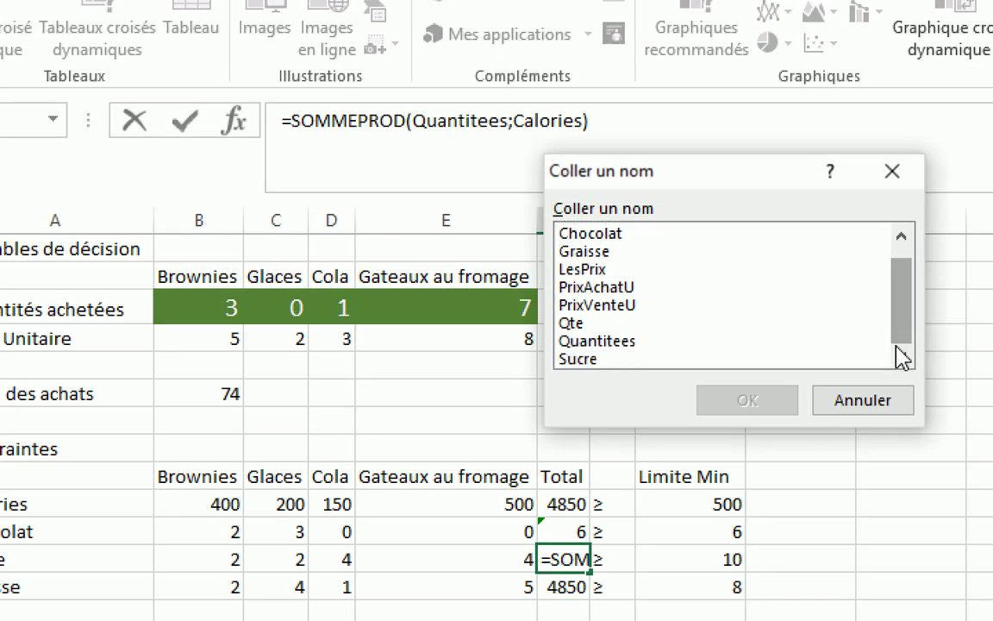
{"action": "left_click", "coordinate": [582, 362]}
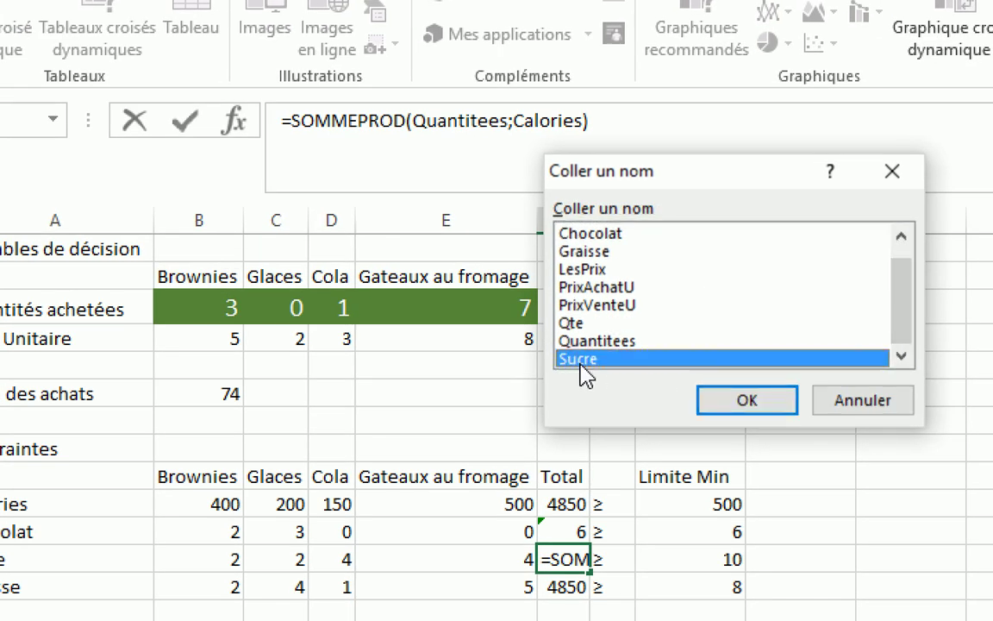
- Complete the SOMMEPROD totals by multiplying Quantitees with the named range Sucre in F12 and with Graisse in F13
{"action": "double_click", "coordinate": [577, 358]}
{"action": "key", "text": "Return"}
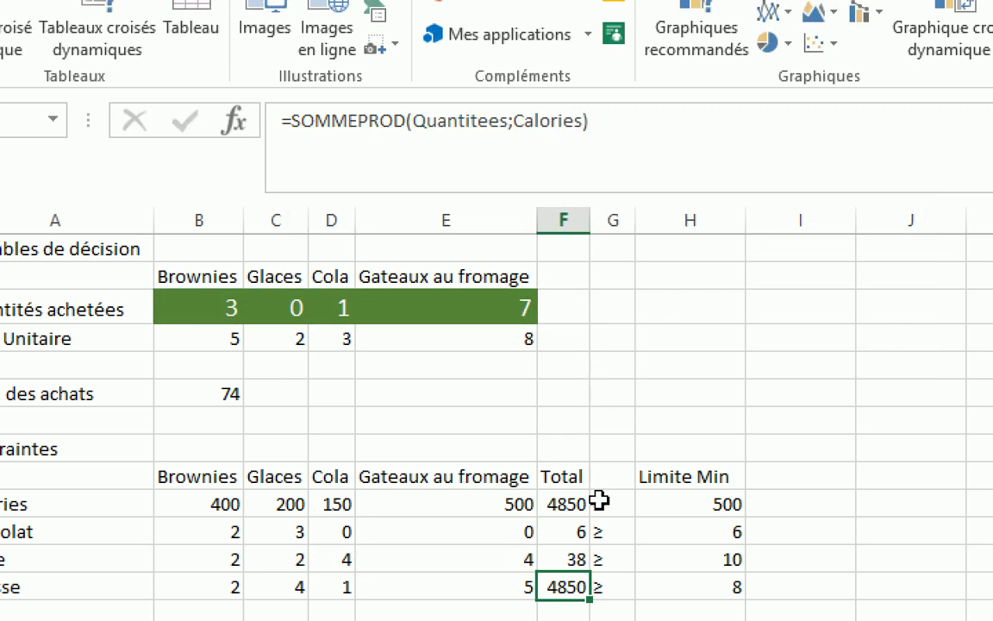
{"action": "double_click", "coordinate": [532, 121]}
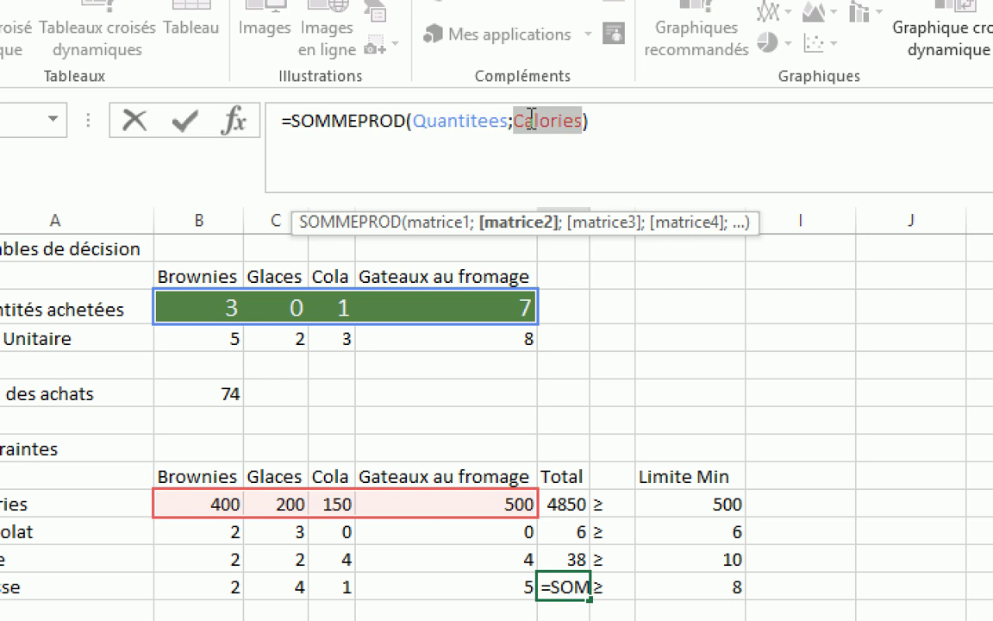
{"action": "type", "text": "grai"}
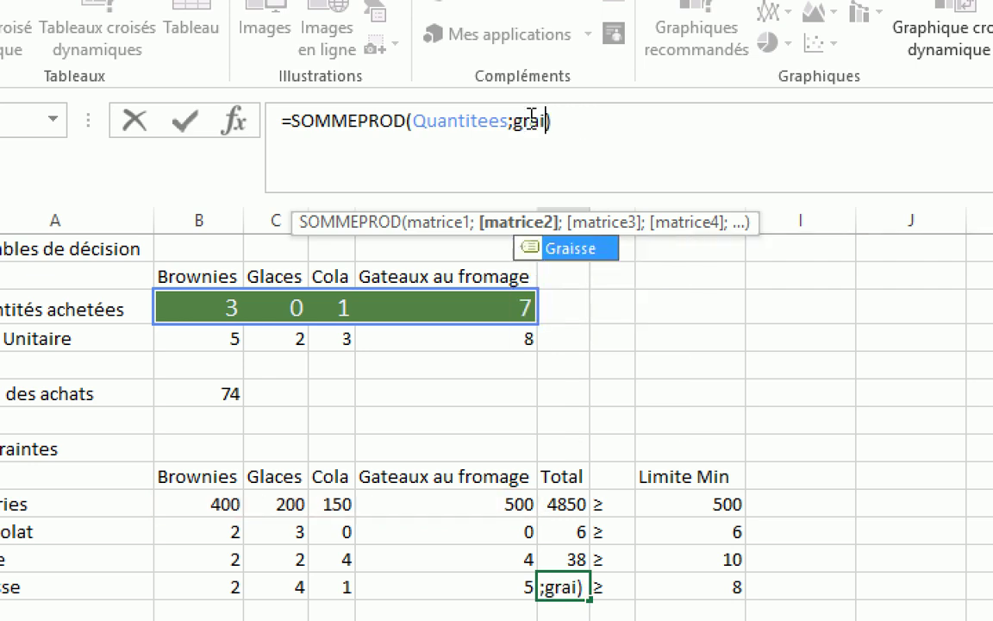
{"action": "double_click", "coordinate": [576, 250]}
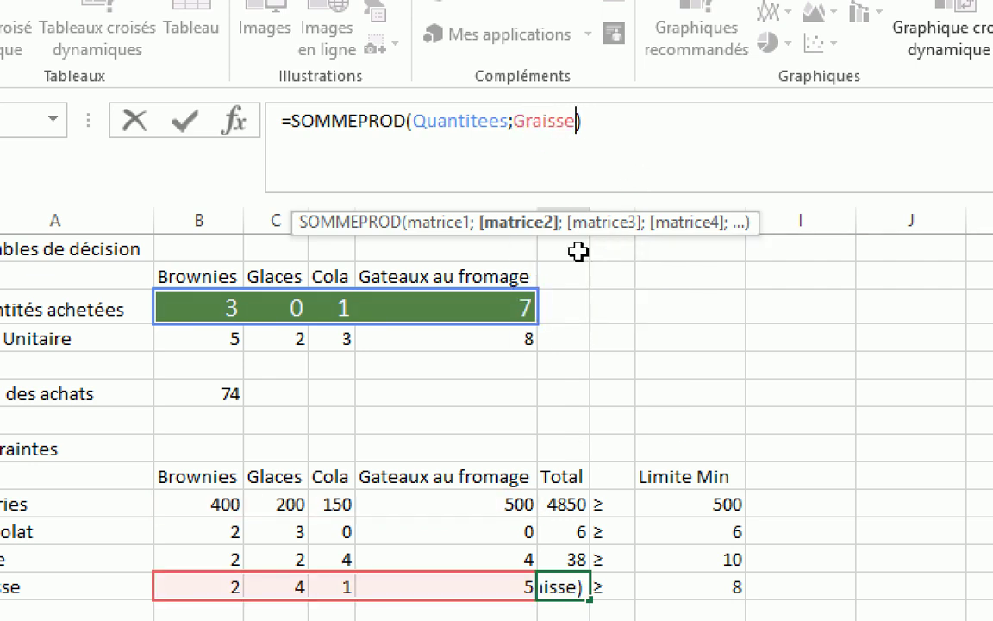
{"action": "key", "text": "Return"}
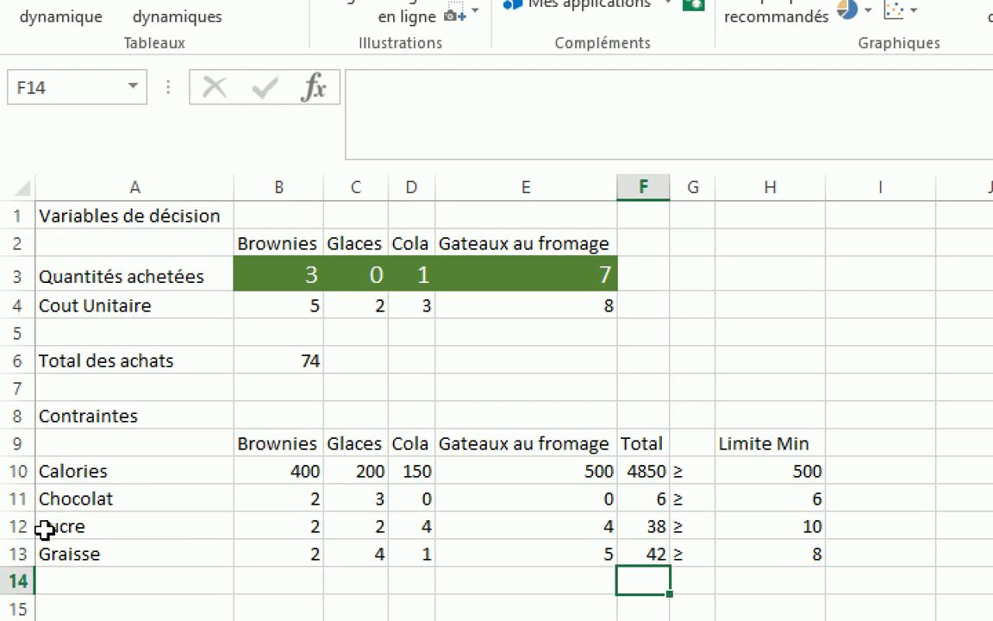
- Format the Total des achats label and amount in A6:B6 as bold red text at size 14
{"action": "left_click", "coordinate": [7, 559]}
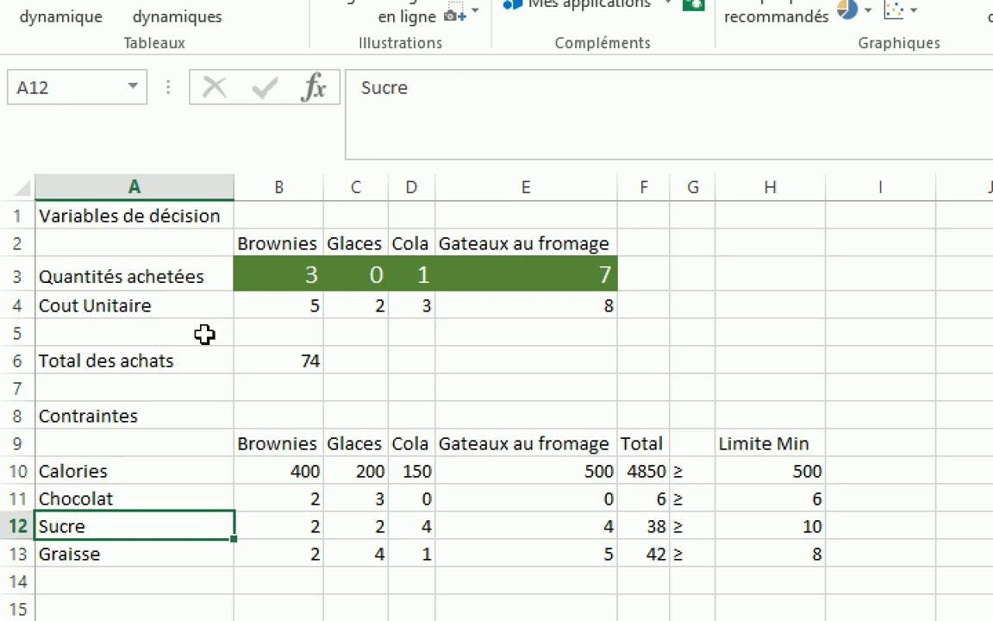
{"action": "left_click_drag", "start_coordinate": [213, 359], "coordinate": [261, 362]}
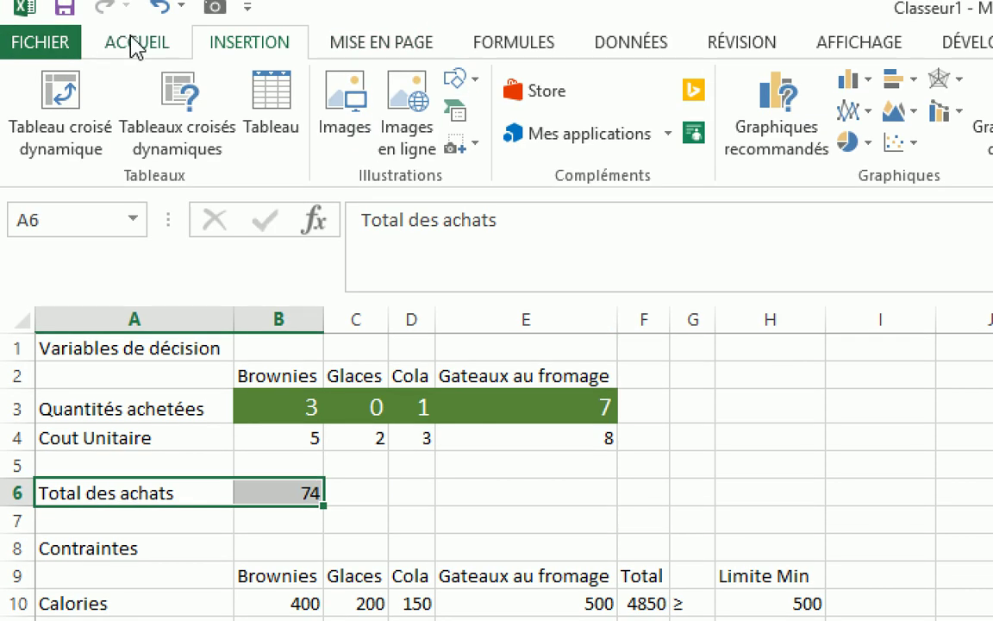
{"action": "left_click", "coordinate": [129, 41]}
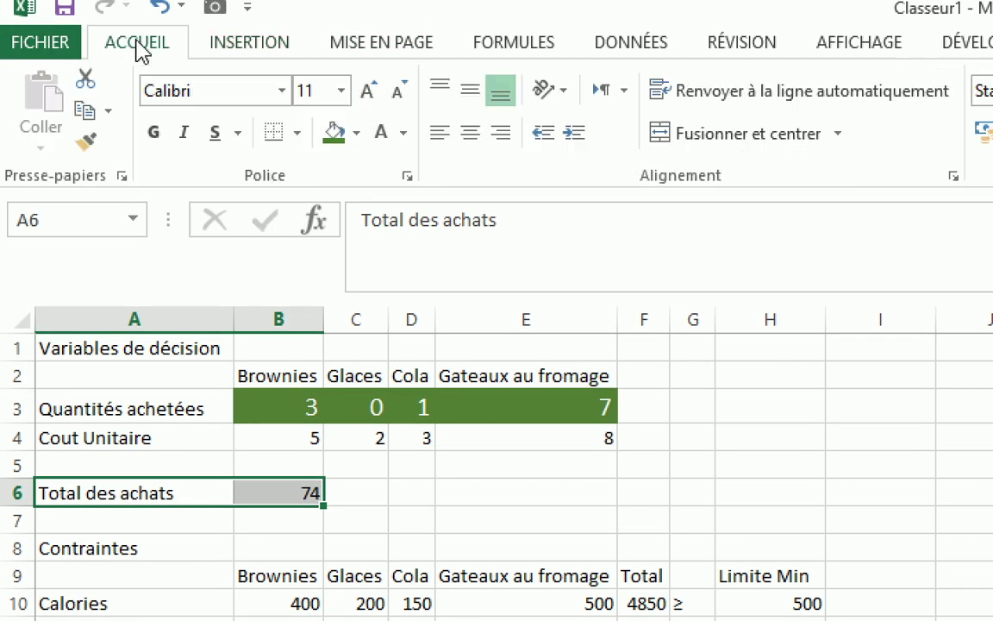
{"action": "left_click", "coordinate": [403, 134]}
{"action": "left_click", "coordinate": [403, 380]}
{"action": "left_click", "coordinate": [154, 132]}
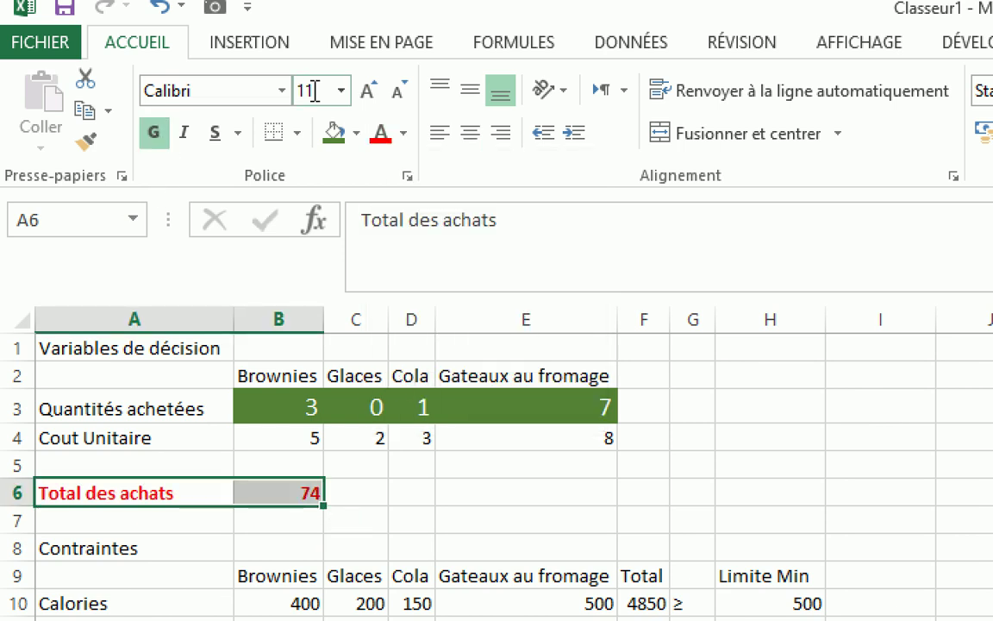
{"action": "left_click", "coordinate": [368, 90]}
{"action": "left_click", "coordinate": [368, 91]}
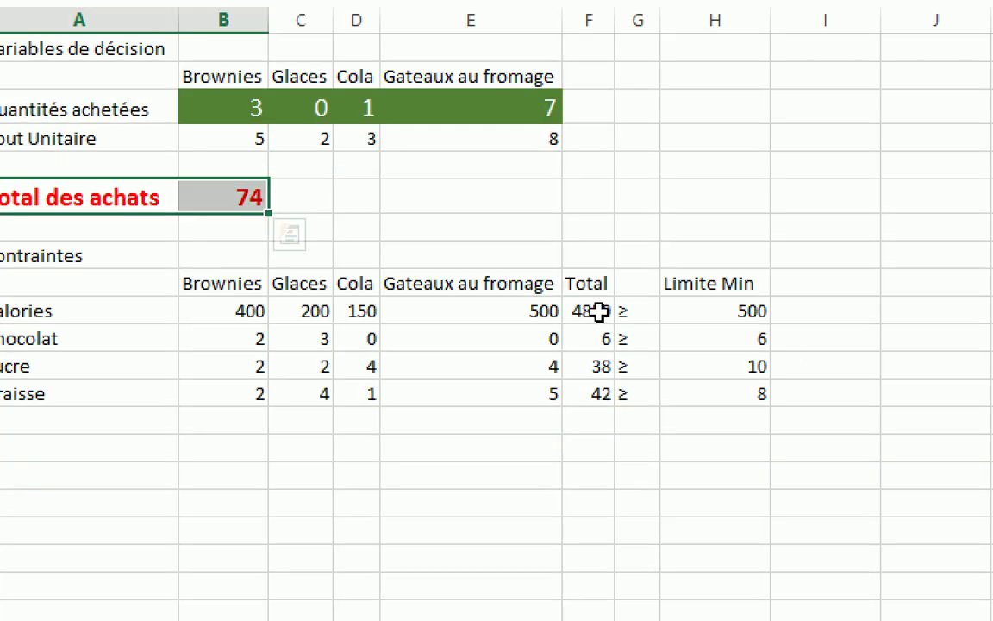
- Examine the SOMMEPROD formulas behind the Calories total in F10 and the purchase total in B6
{"action": "left_click", "coordinate": [599, 311]}
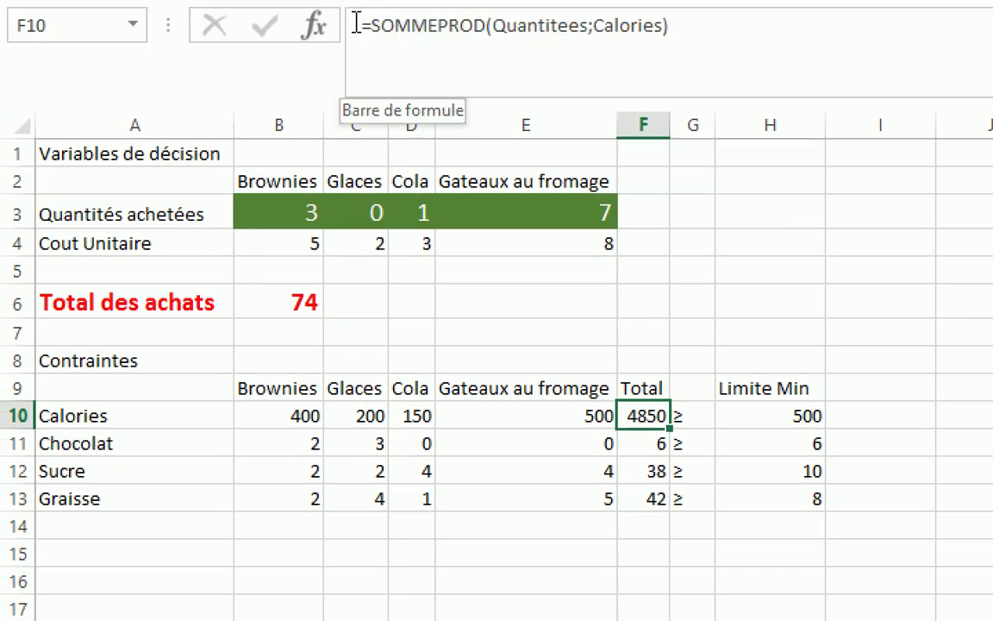
{"action": "left_click", "coordinate": [406, 24]}
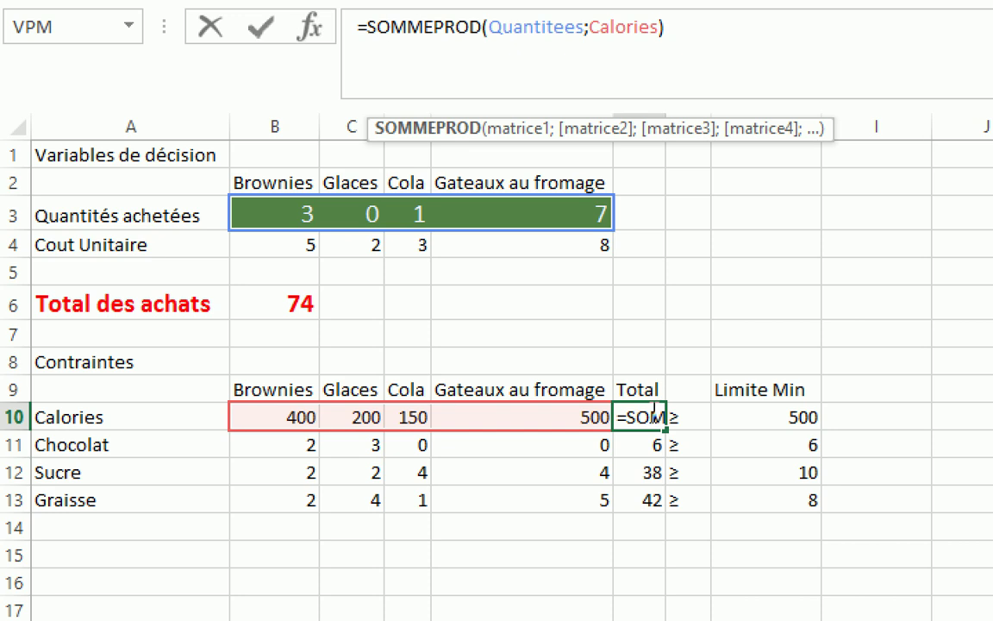
{"action": "double_click", "coordinate": [654, 412]}
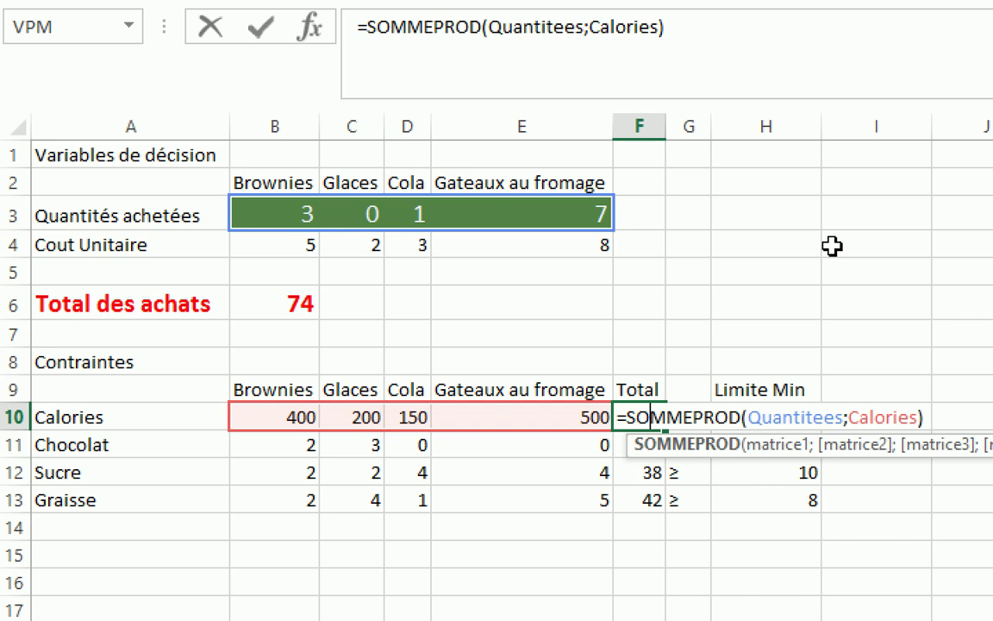
{"action": "key", "text": "Return"}
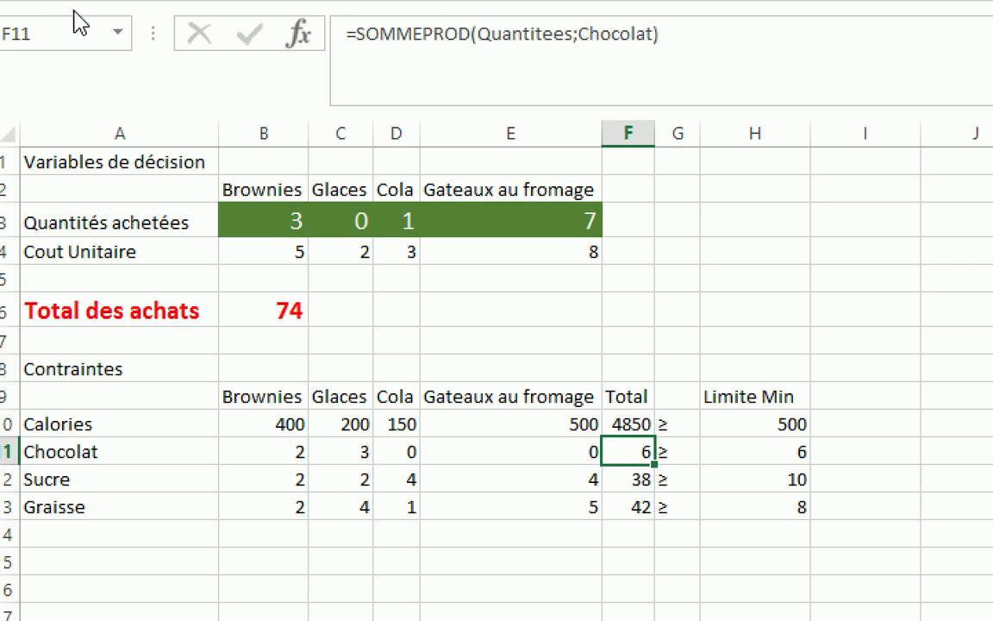
{"action": "left_click", "coordinate": [230, 333]}
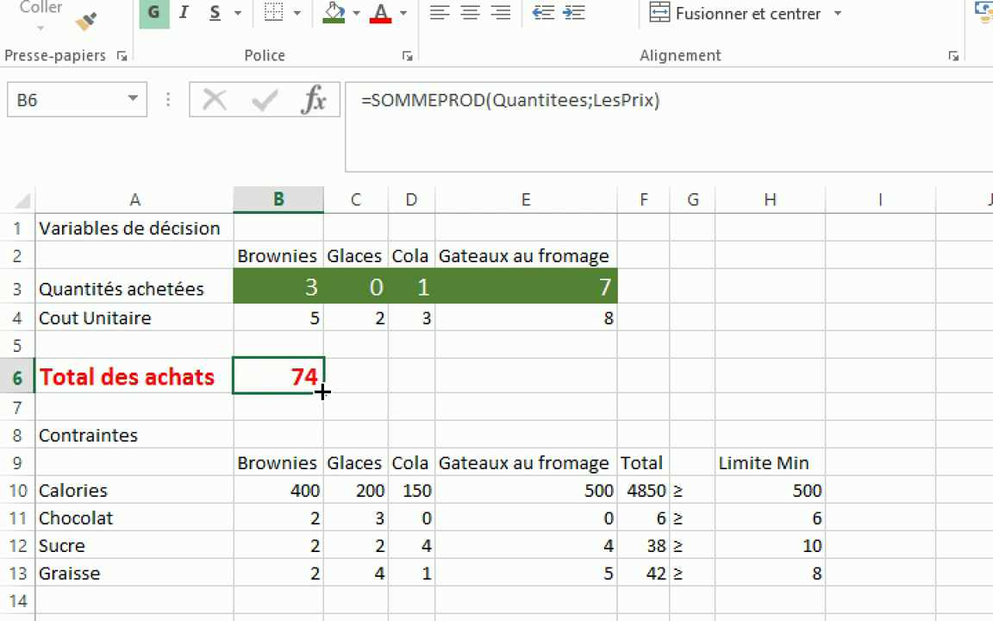
{"action": "left_click", "coordinate": [397, 381]}
{"action": "left_click", "coordinate": [300, 389]}
- Give the constraint totals and minimum limits in F9:H13 a purple fill with white text
{"action": "left_click_drag", "start_coordinate": [644, 462], "coordinate": [795, 566]}
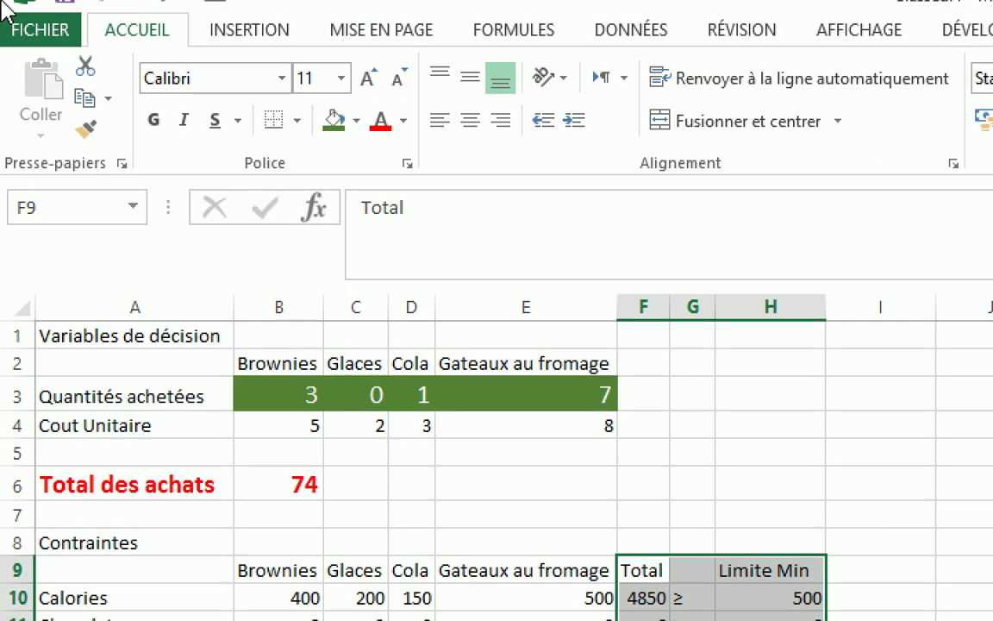
{"action": "left_click", "coordinate": [356, 146]}
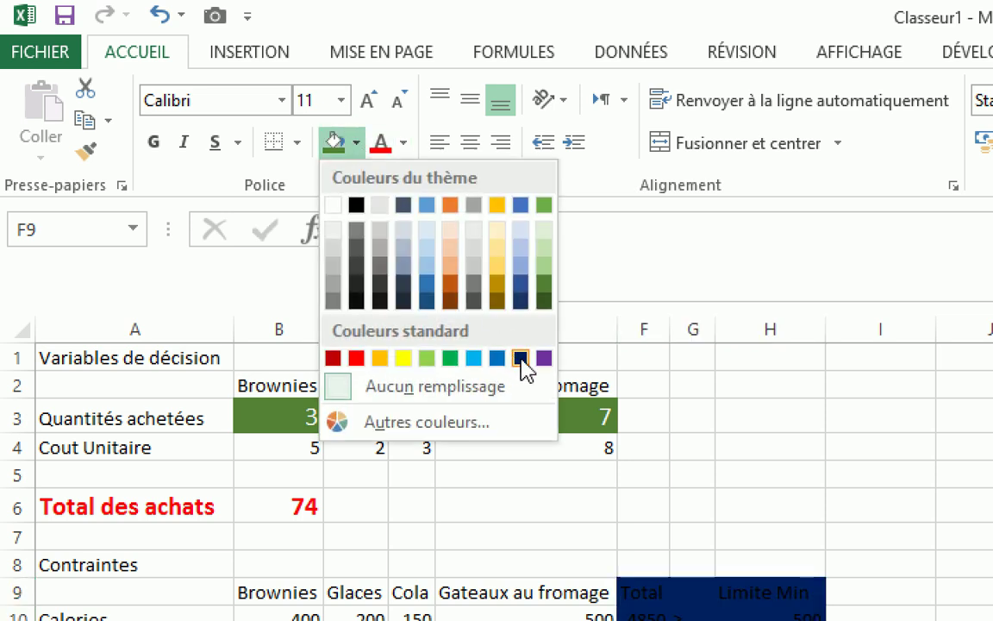
{"action": "left_click", "coordinate": [544, 358]}
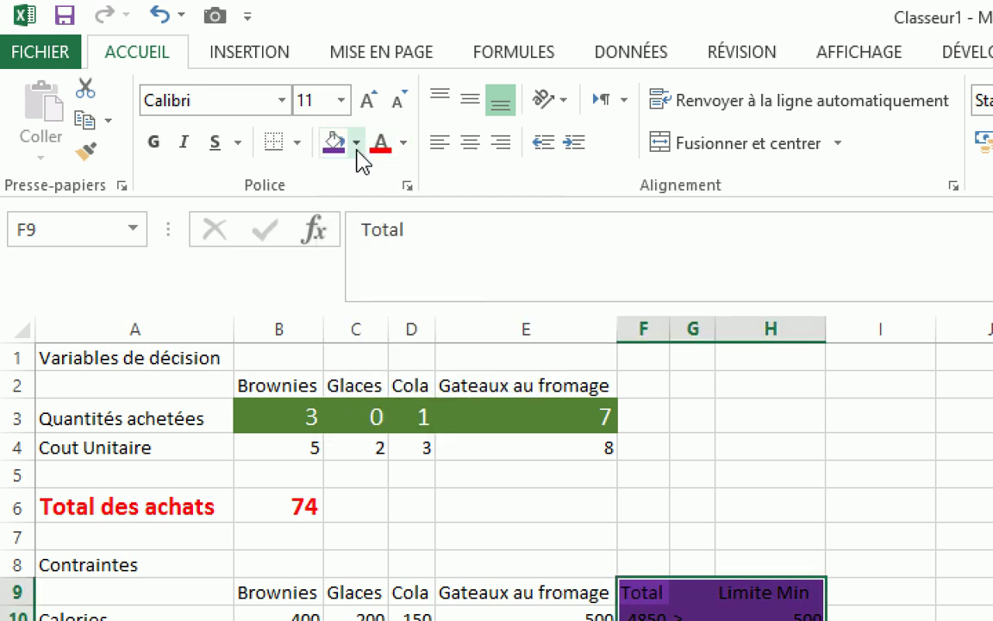
{"action": "left_click", "coordinate": [404, 144]}
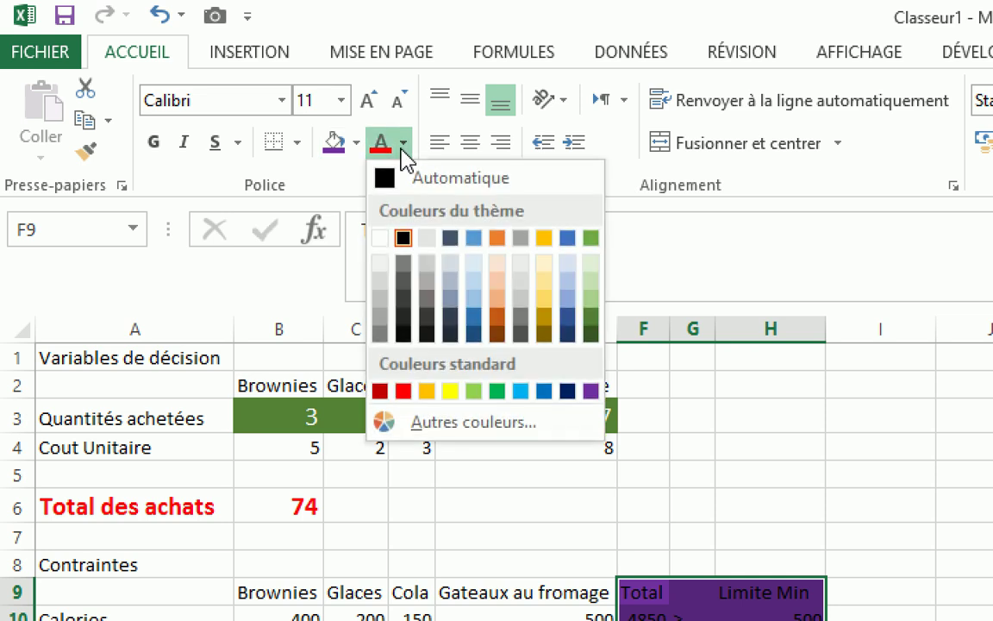
{"action": "left_click", "coordinate": [381, 237]}
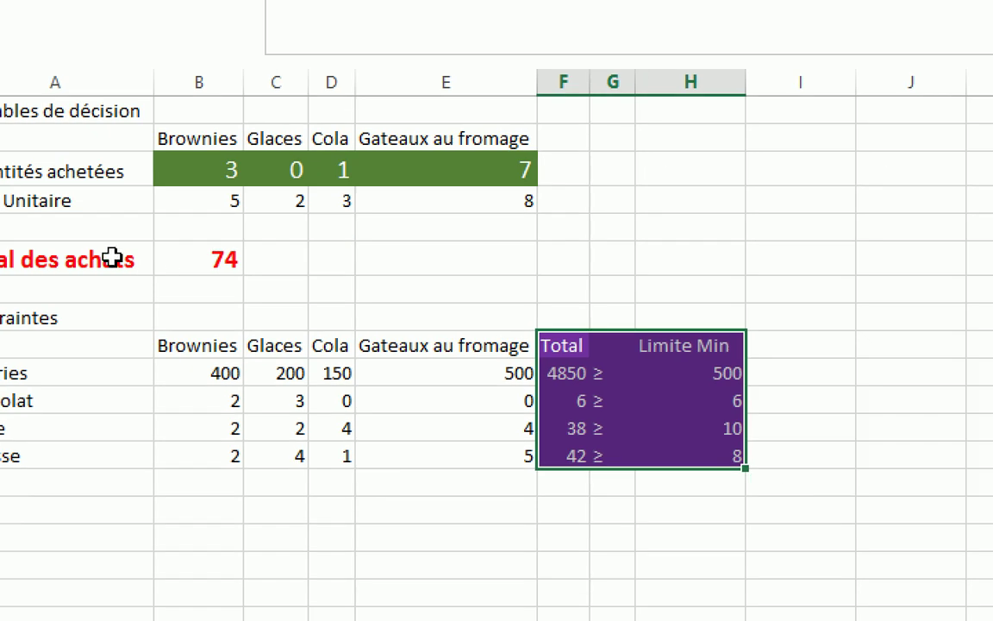
- Give the Total des achats cells A6:B6 a standard red fill with white text
{"action": "left_click_drag", "start_coordinate": [88, 257], "coordinate": [195, 260]}
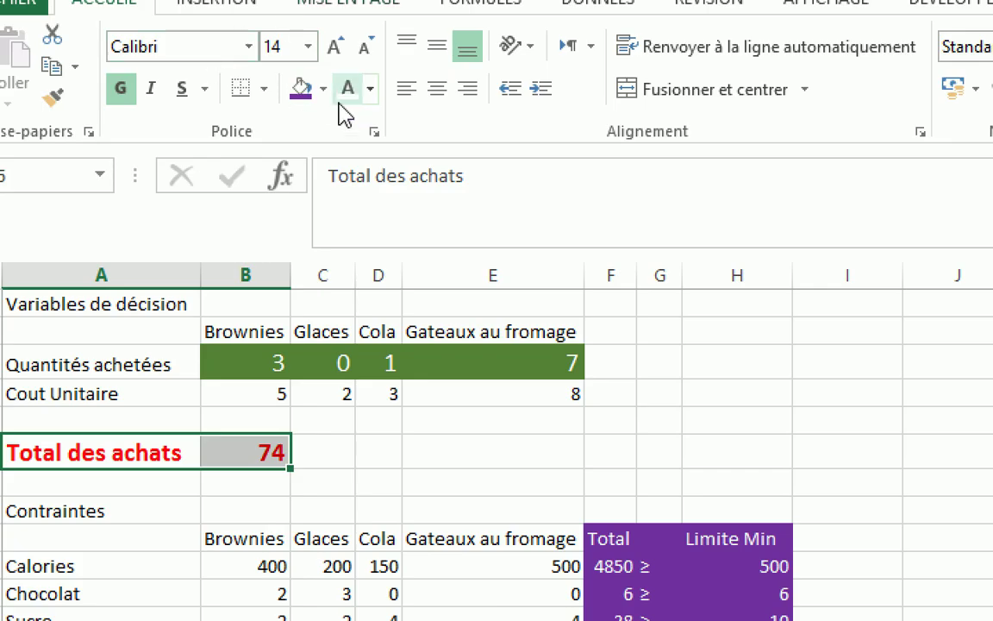
{"action": "left_click", "coordinate": [324, 89]}
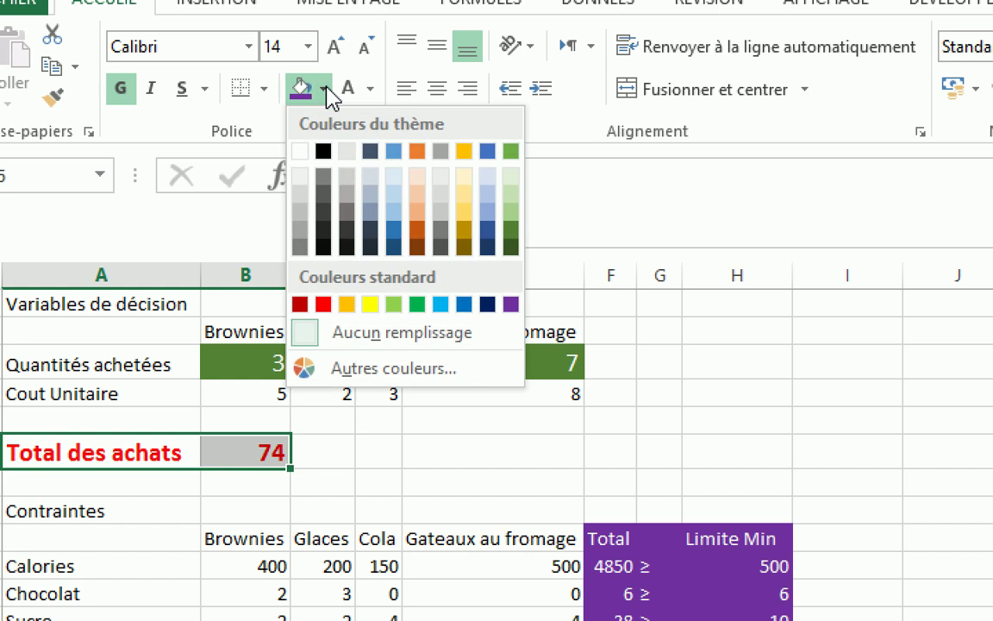
{"action": "left_click", "coordinate": [326, 304]}
{"action": "left_click", "coordinate": [370, 88]}
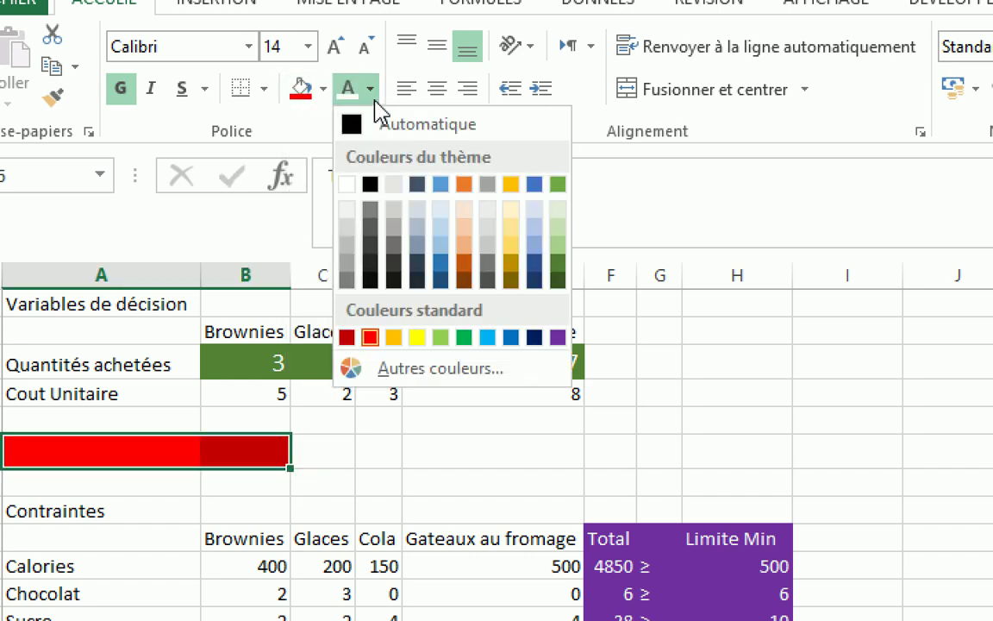
{"action": "left_click", "coordinate": [346, 186]}
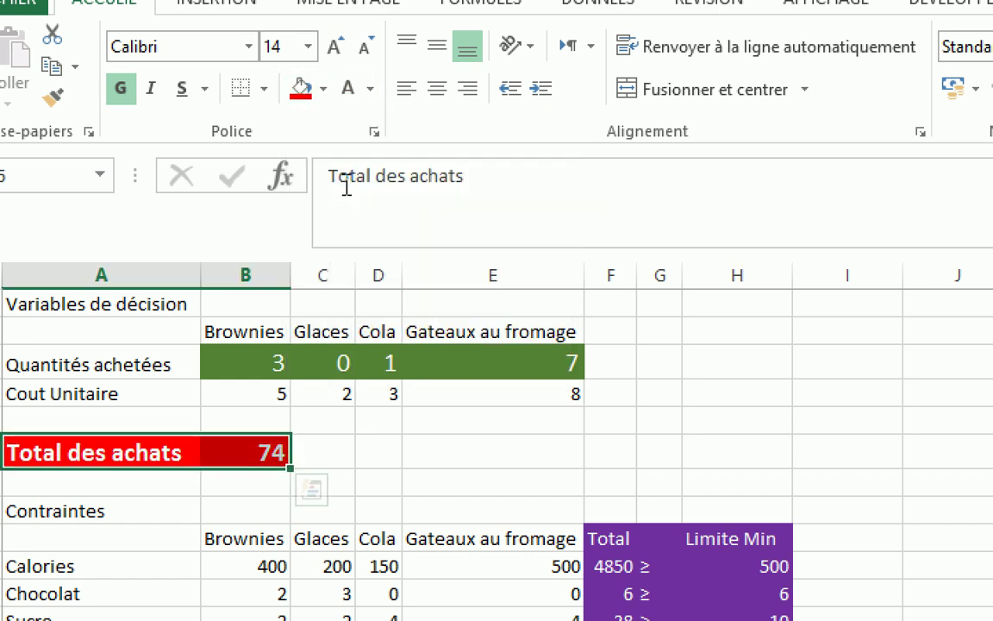
{"action": "left_click", "coordinate": [434, 477]}
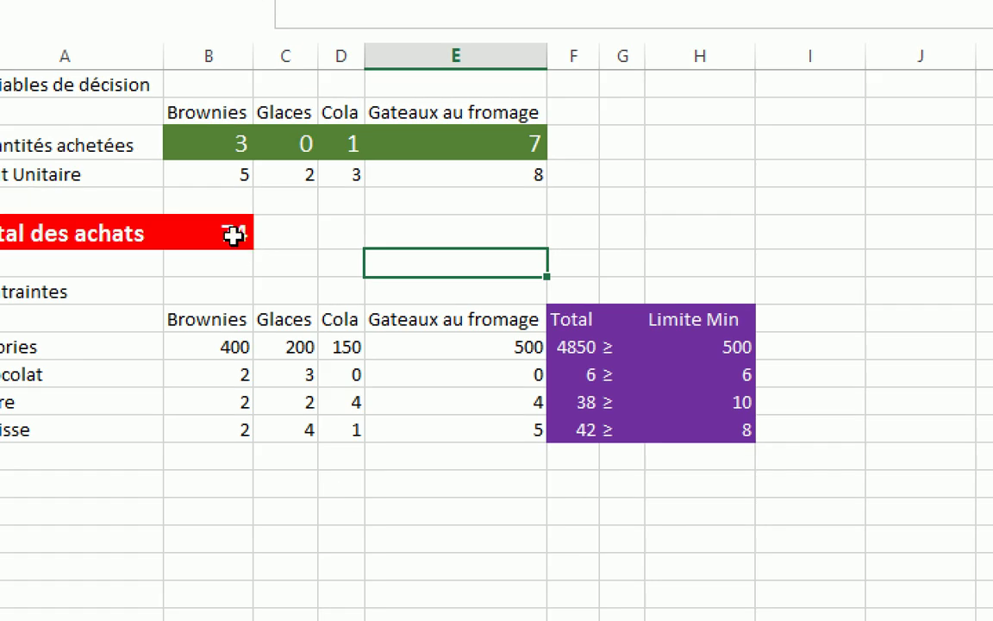
- Start the Solver with the purchase total in B6 as its objective and set it to Min
{"action": "left_click", "coordinate": [234, 281]}
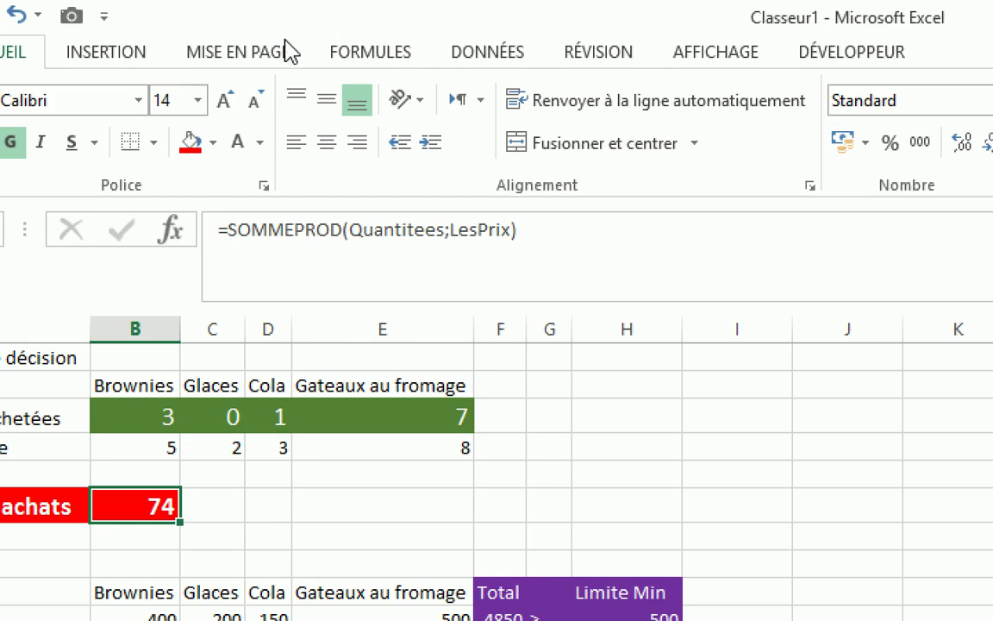
{"action": "left_click", "coordinate": [488, 50]}
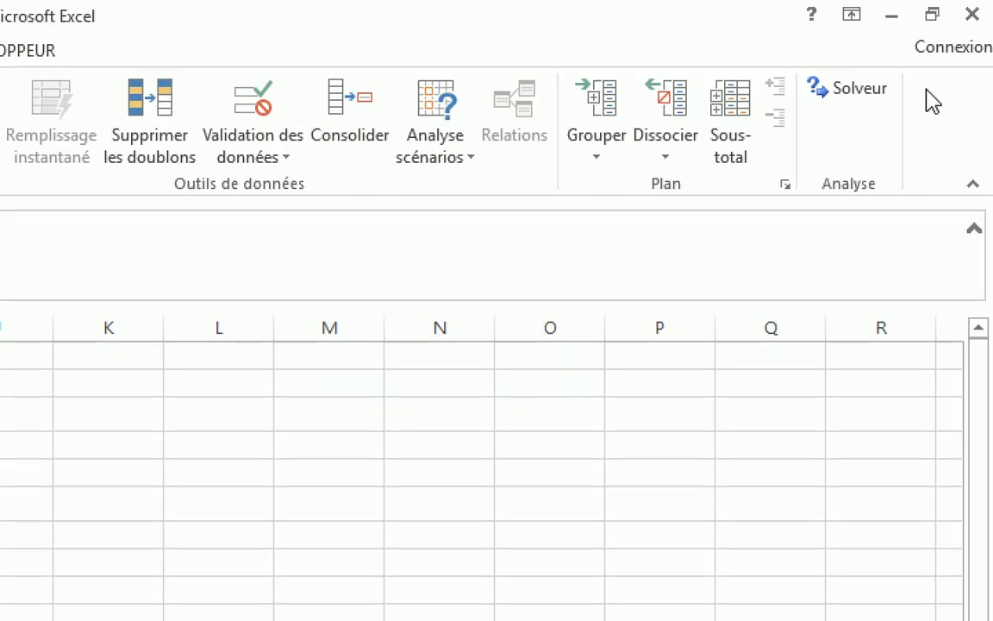
{"action": "left_click", "coordinate": [860, 97]}
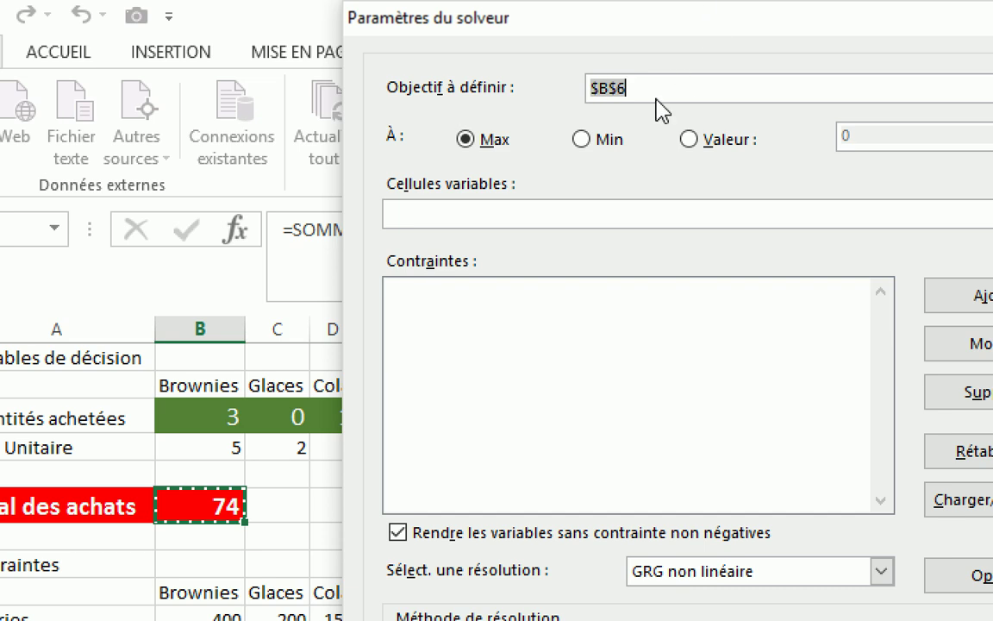
{"action": "left_click", "coordinate": [603, 145]}
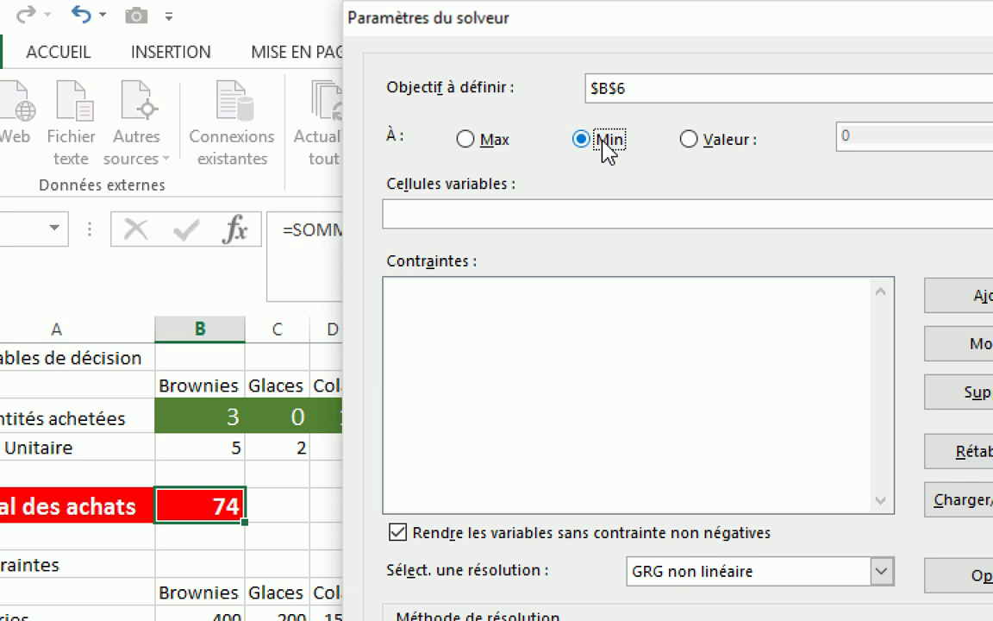
{"action": "left_click", "coordinate": [446, 215]}
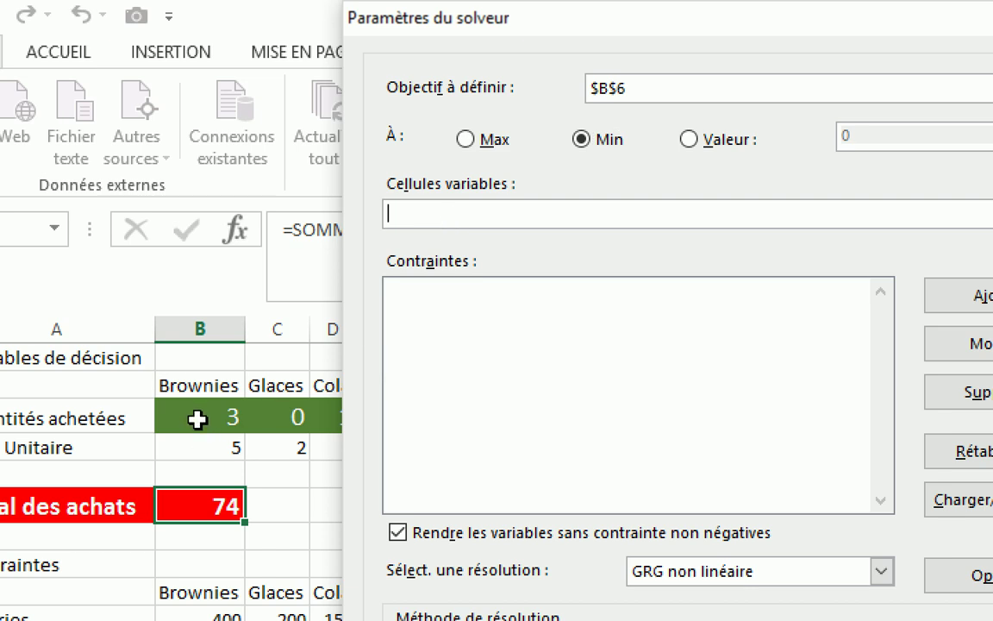
{"action": "key", "text": "F3"}
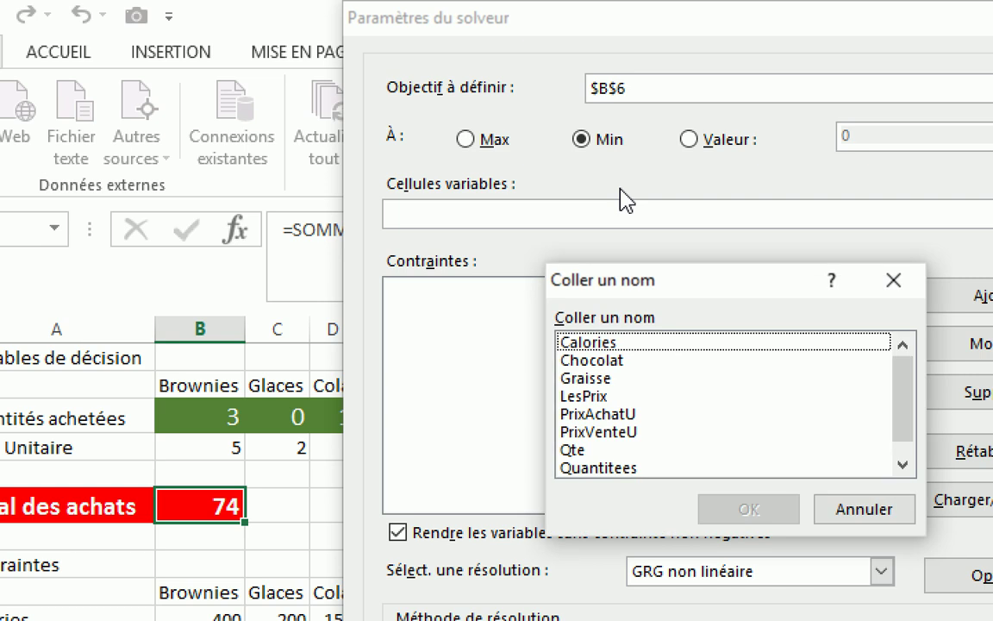
{"action": "double_click", "coordinate": [615, 468]}
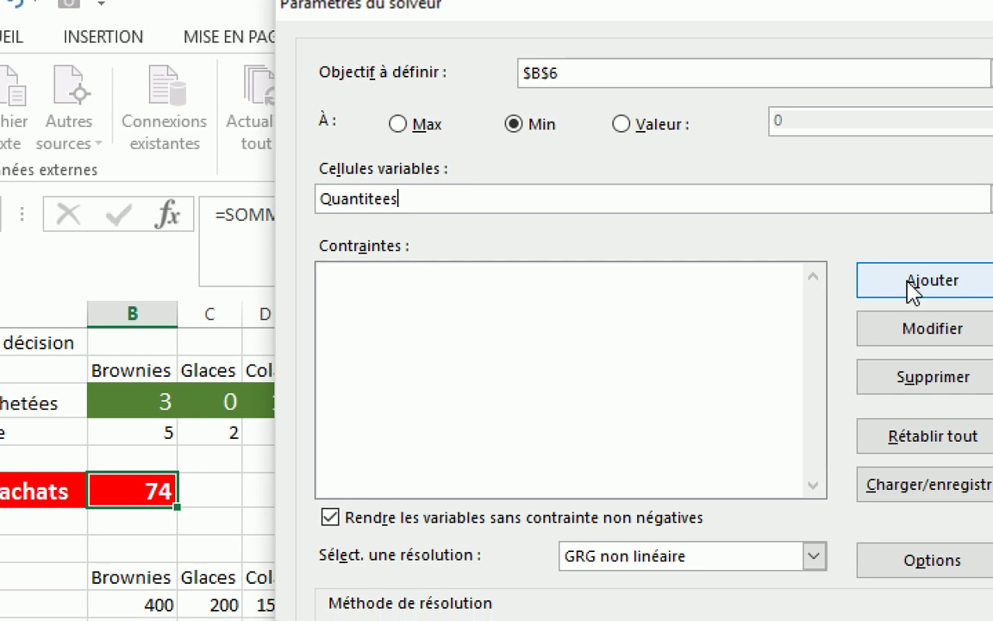
{"action": "double_click", "coordinate": [366, 199]}
{"action": "key", "text": "BackSpace"}
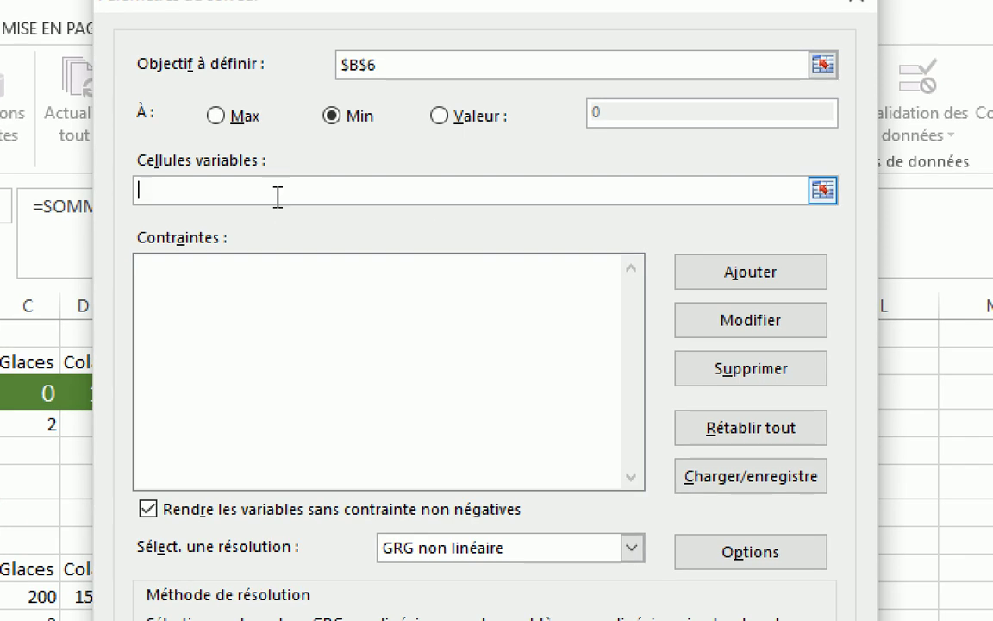
- Set the Solver's variable cells to the named range Quantitees
{"action": "left_click", "coordinate": [293, 62]}
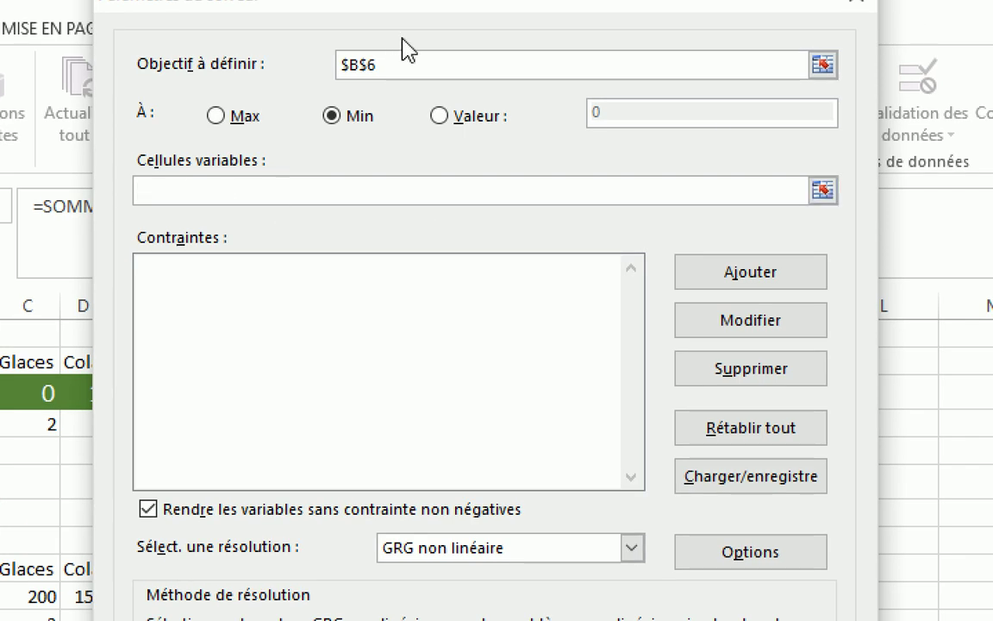
{"action": "left_click", "coordinate": [183, 190]}
{"action": "key", "text": "F3"}
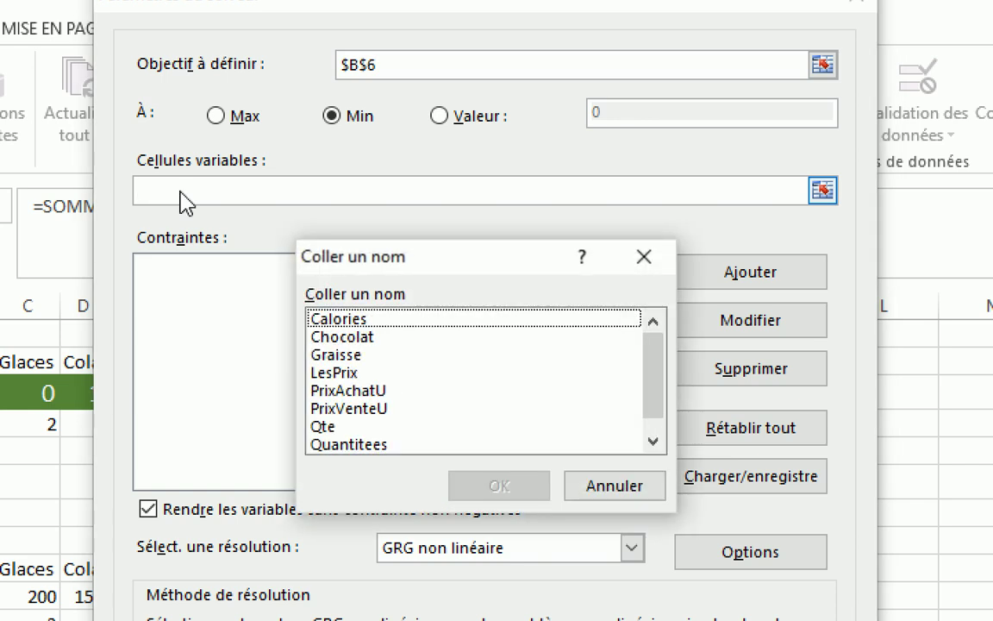
{"action": "double_click", "coordinate": [379, 445]}
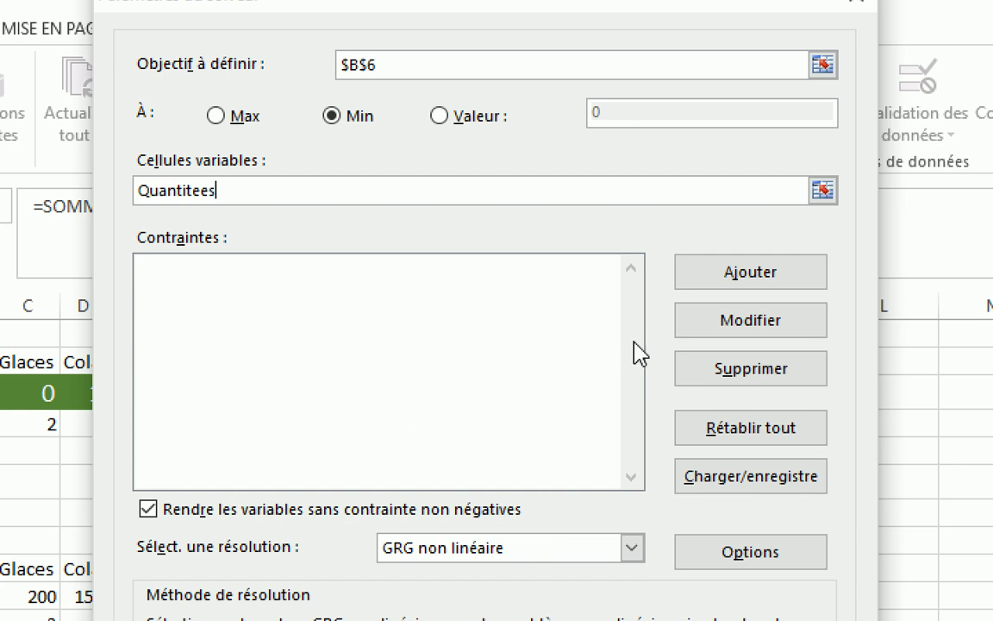
- Add a Solver constraint requiring the Calories total in F10 to be >= 500
{"action": "left_click", "coordinate": [720, 274]}
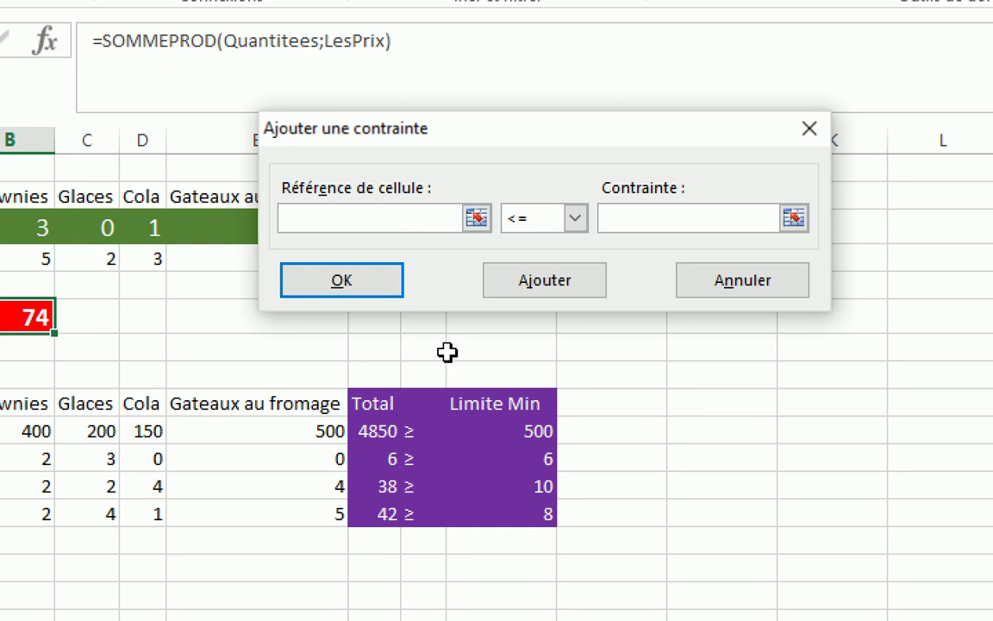
{"action": "left_click", "coordinate": [376, 431]}
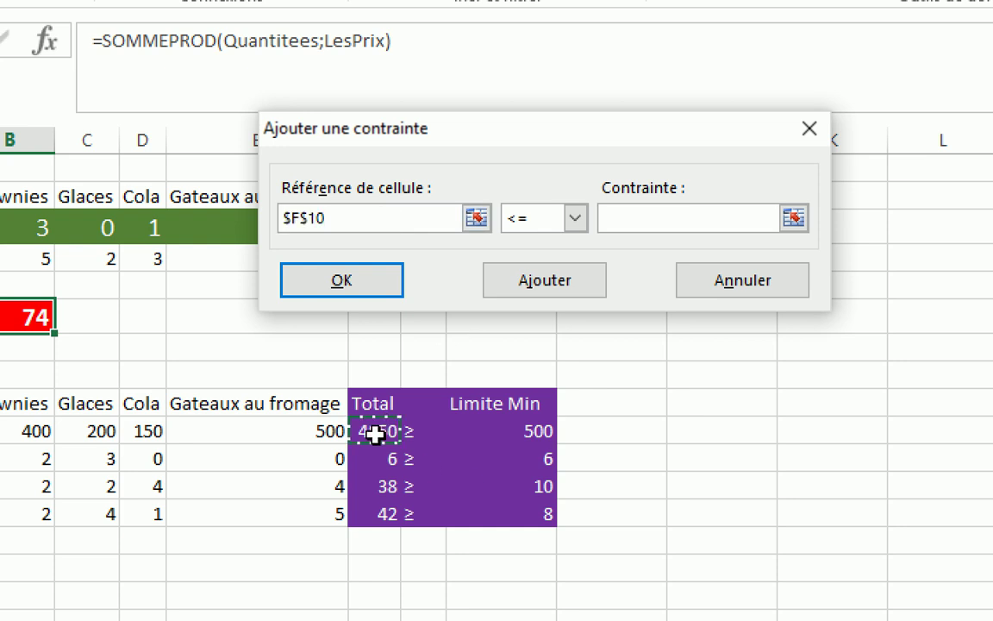
{"action": "left_click", "coordinate": [575, 218]}
{"action": "left_click", "coordinate": [552, 279]}
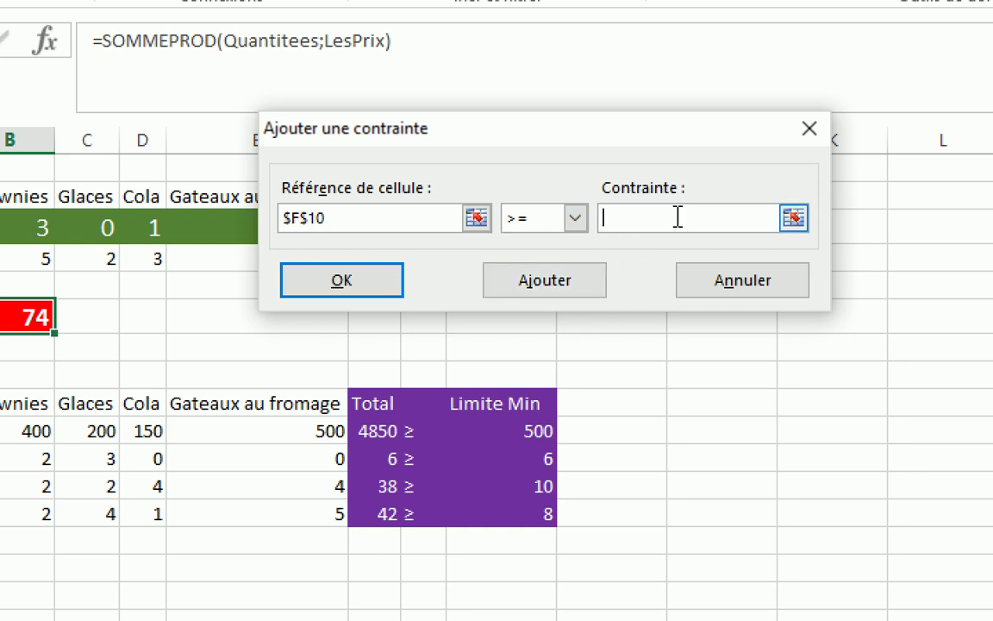
{"action": "type", "text": "500"}
{"action": "left_click", "coordinate": [560, 285]}
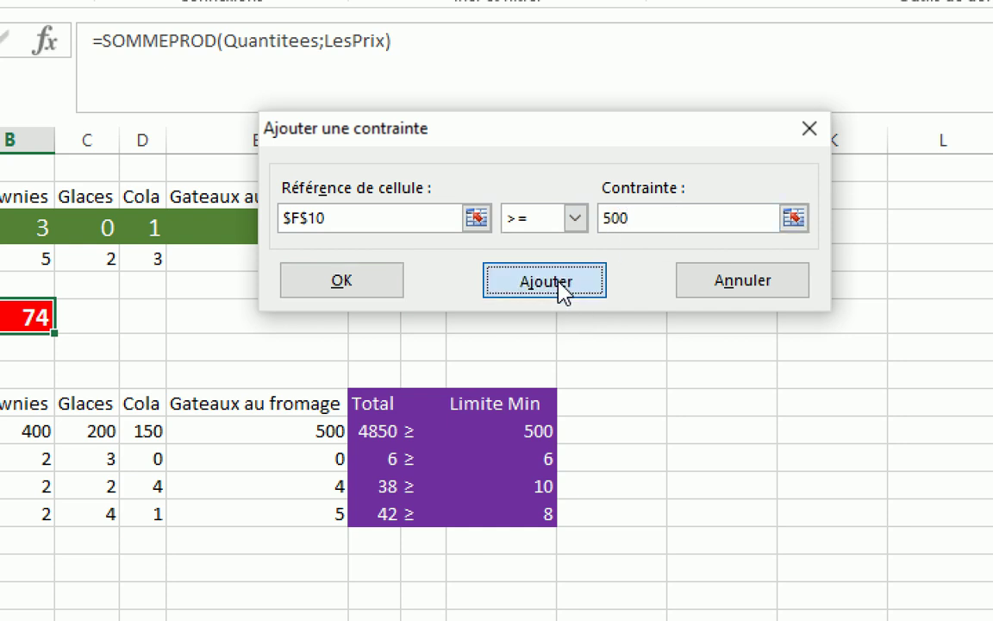
- Add a constraint requiring the chocolate total in F11 to be >= 6
{"action": "left_click", "coordinate": [396, 458]}
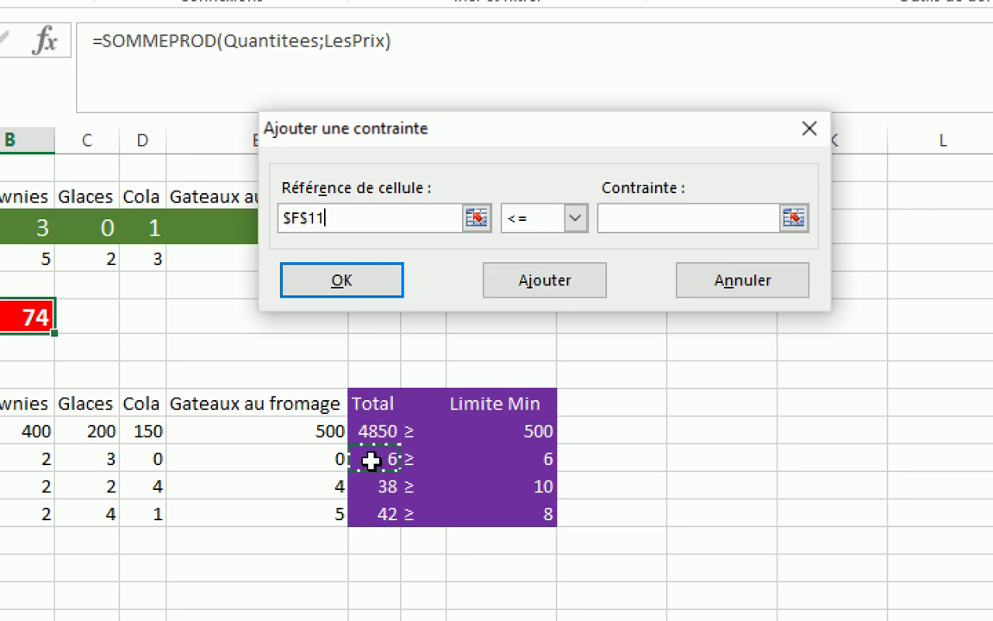
{"action": "left_click", "coordinate": [573, 218]}
{"action": "left_click", "coordinate": [539, 280]}
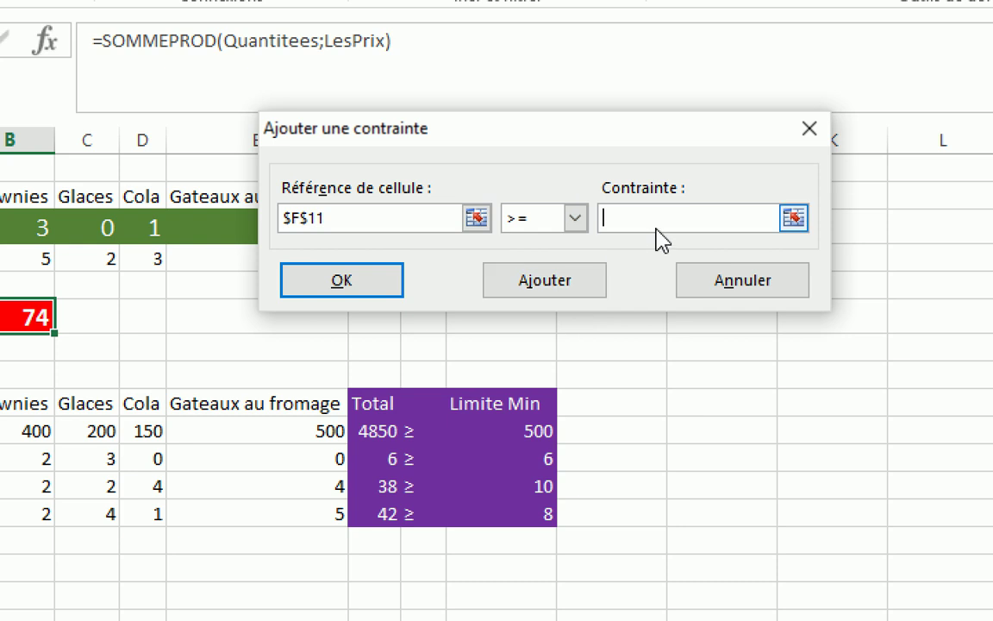
{"action": "type", "text": "6"}
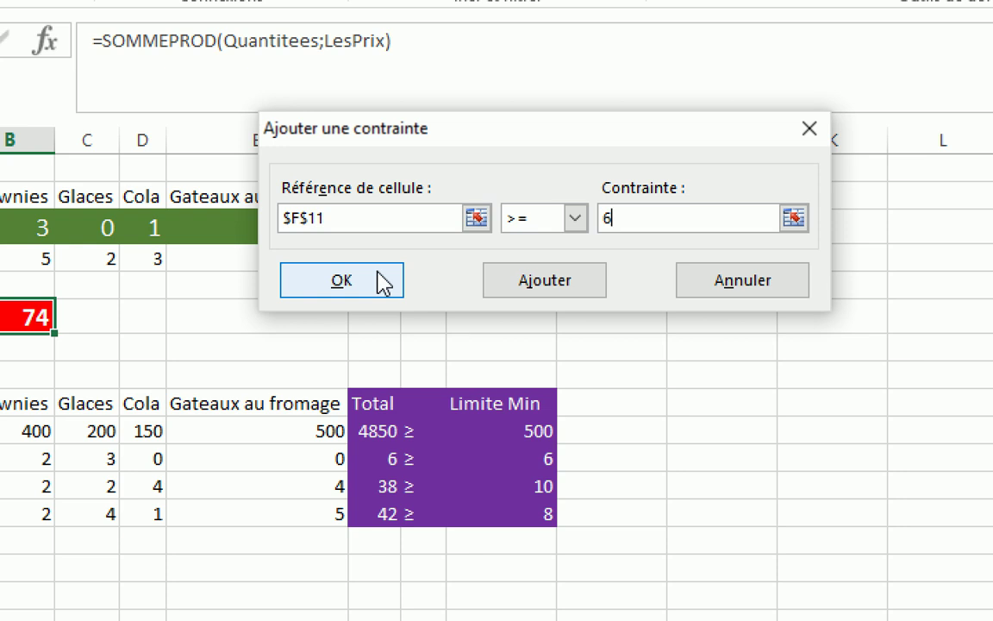
{"action": "left_click", "coordinate": [558, 286]}
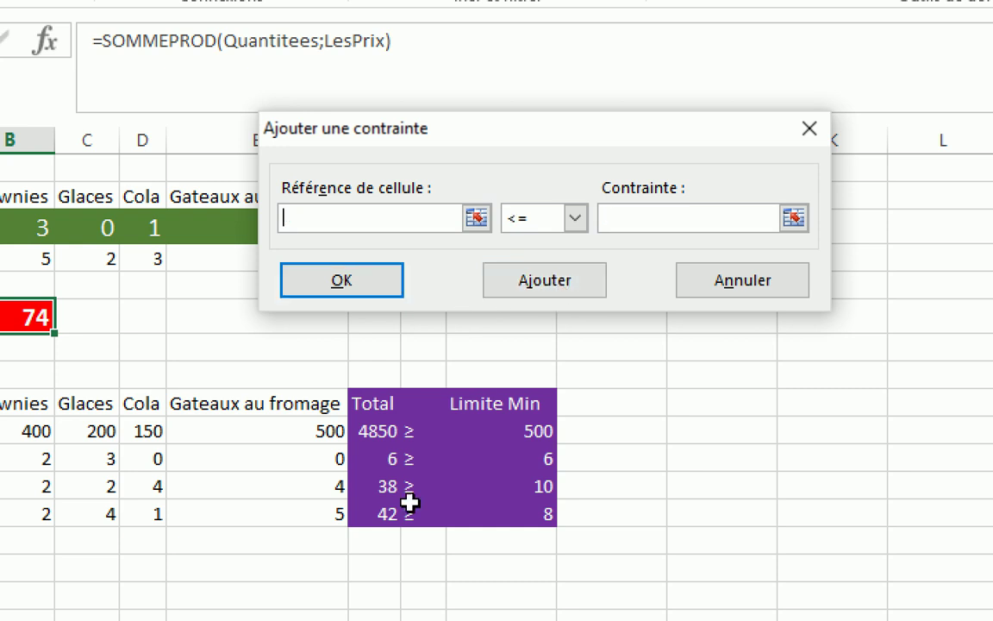
- Add a constraint requiring the sugar total in F12 to be >= 10
{"action": "left_click", "coordinate": [383, 487]}
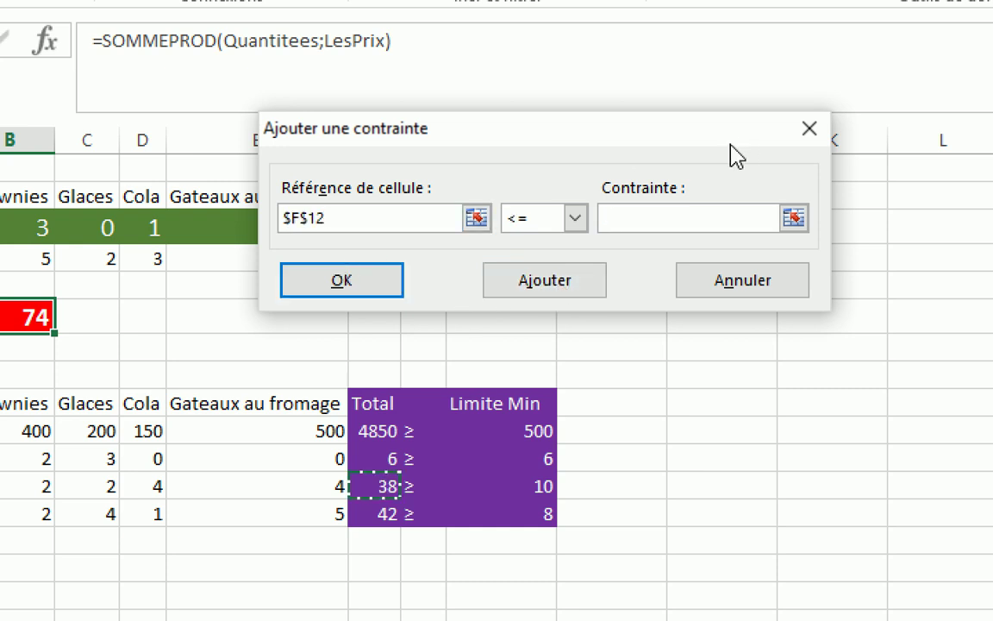
{"action": "left_click", "coordinate": [574, 219]}
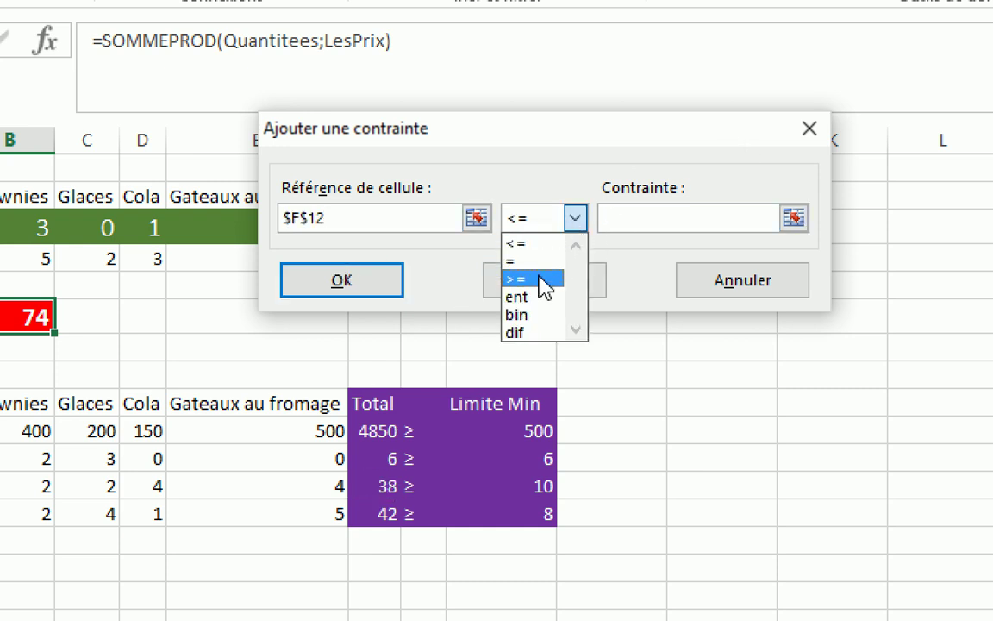
{"action": "left_click", "coordinate": [558, 279]}
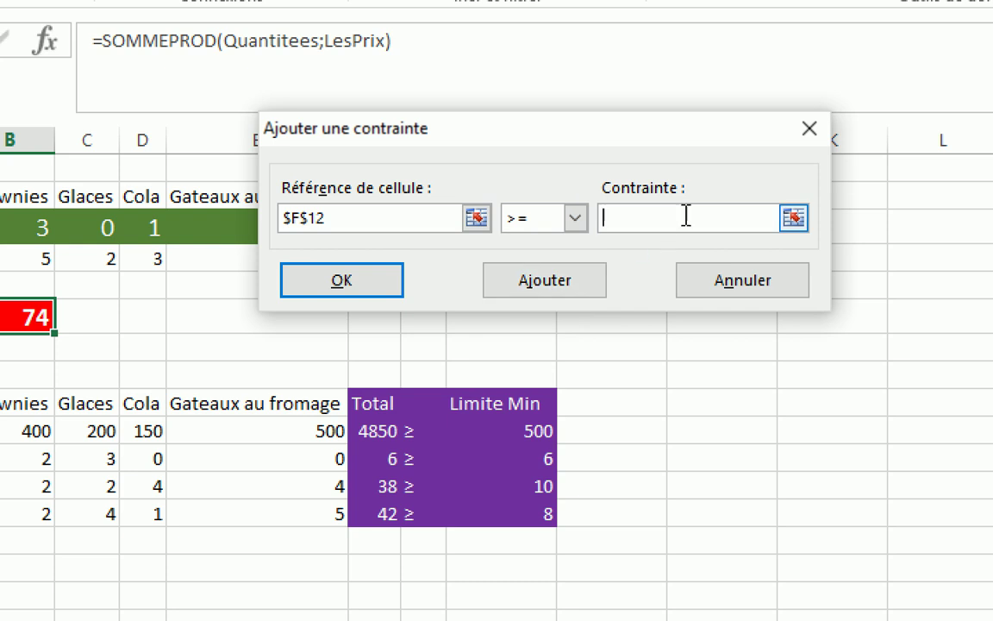
{"action": "type", "text": "10"}
{"action": "left_click", "coordinate": [534, 285]}
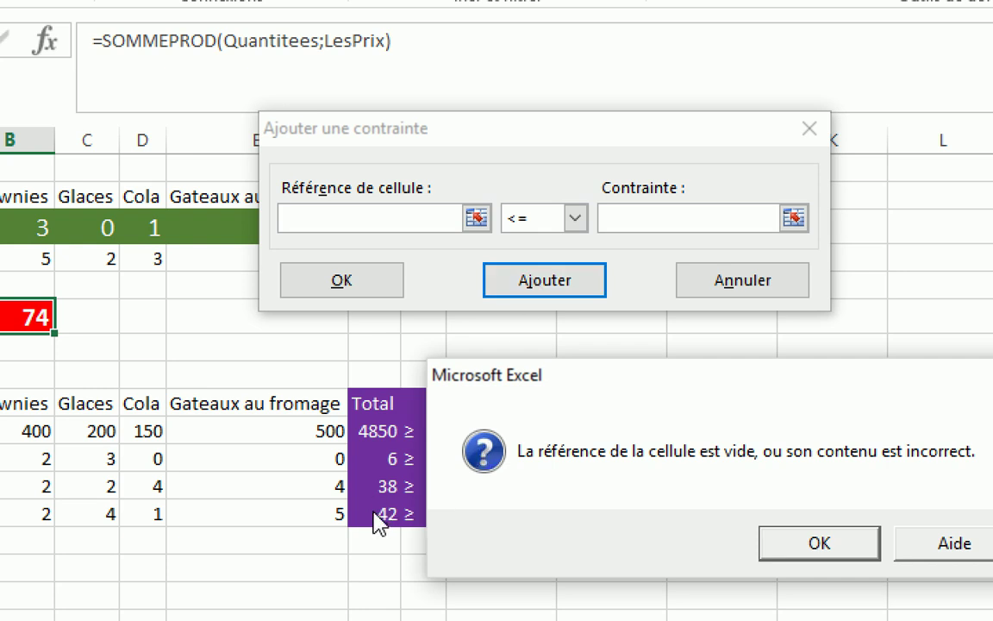
{"action": "left_click", "coordinate": [851, 543]}
- Add a constraint requiring the fat total in F13 to be >= its minimum limit in cell H13
{"action": "left_click", "coordinate": [383, 514]}
{"action": "left_click", "coordinate": [686, 219]}
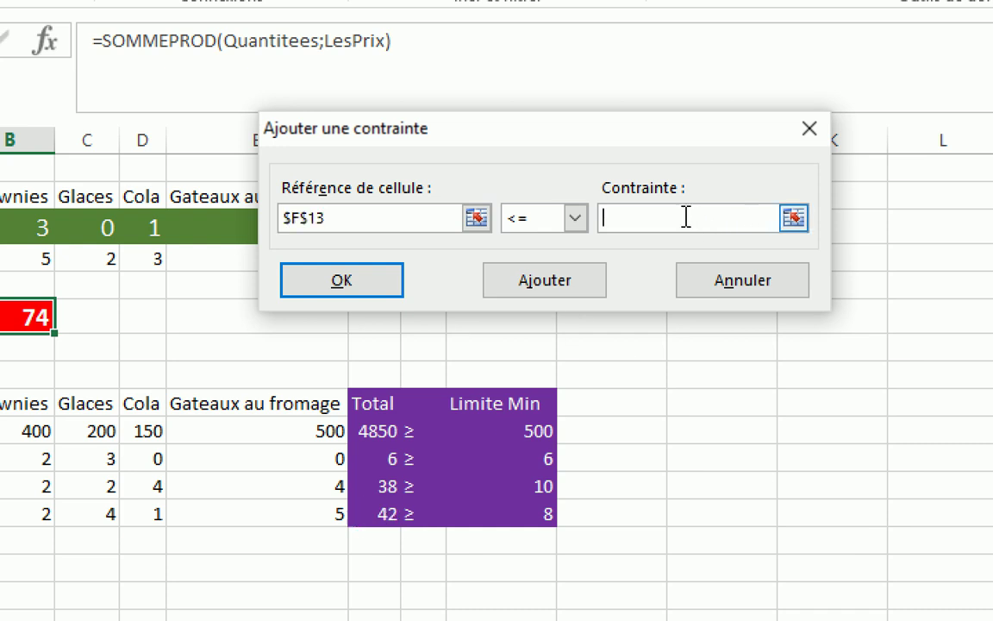
{"action": "left_click", "coordinate": [547, 508]}
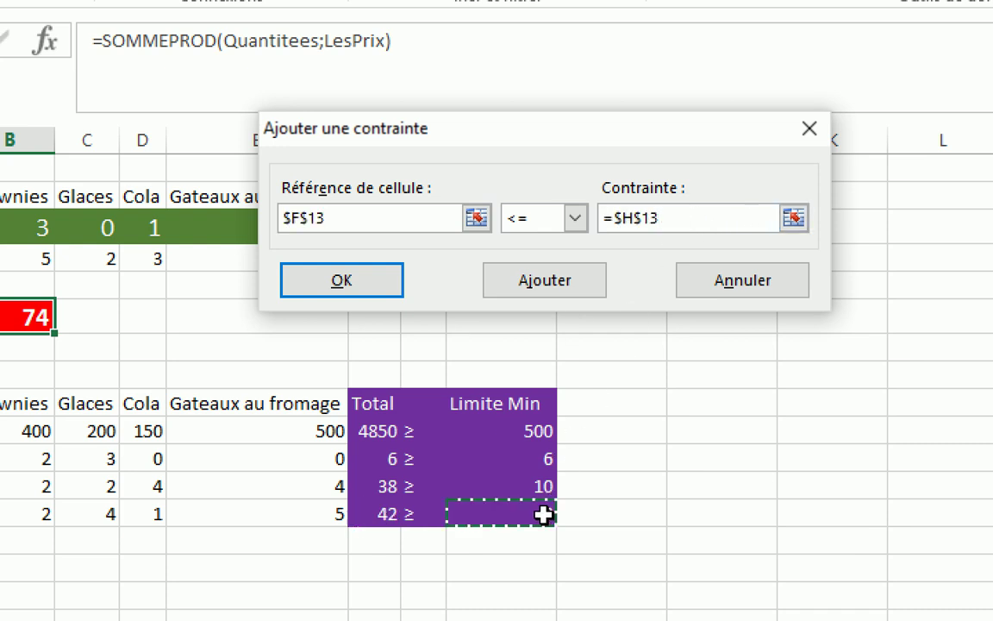
{"action": "left_click", "coordinate": [573, 217]}
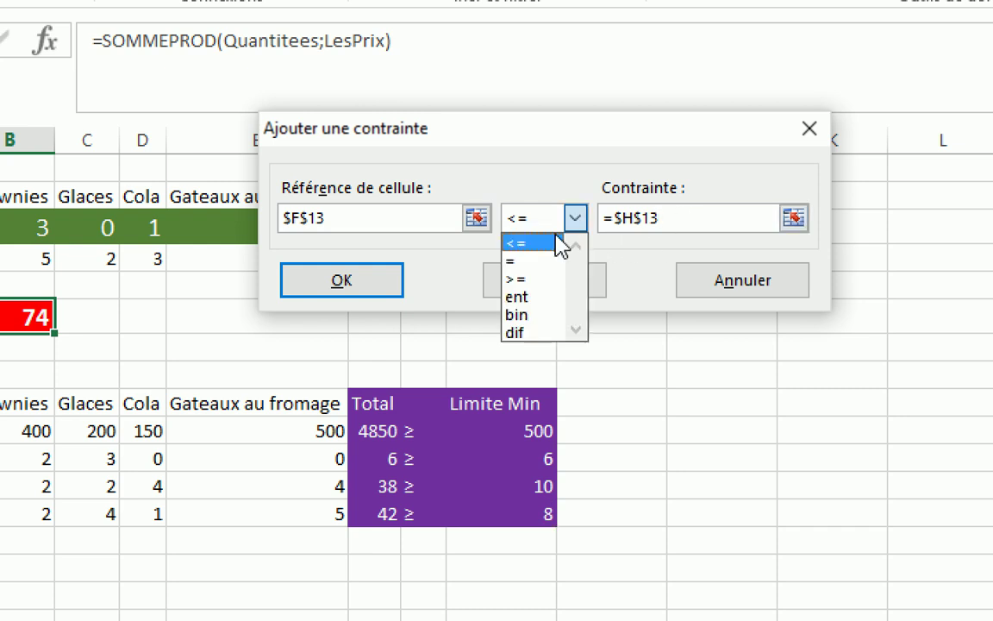
{"action": "left_click", "coordinate": [535, 280]}
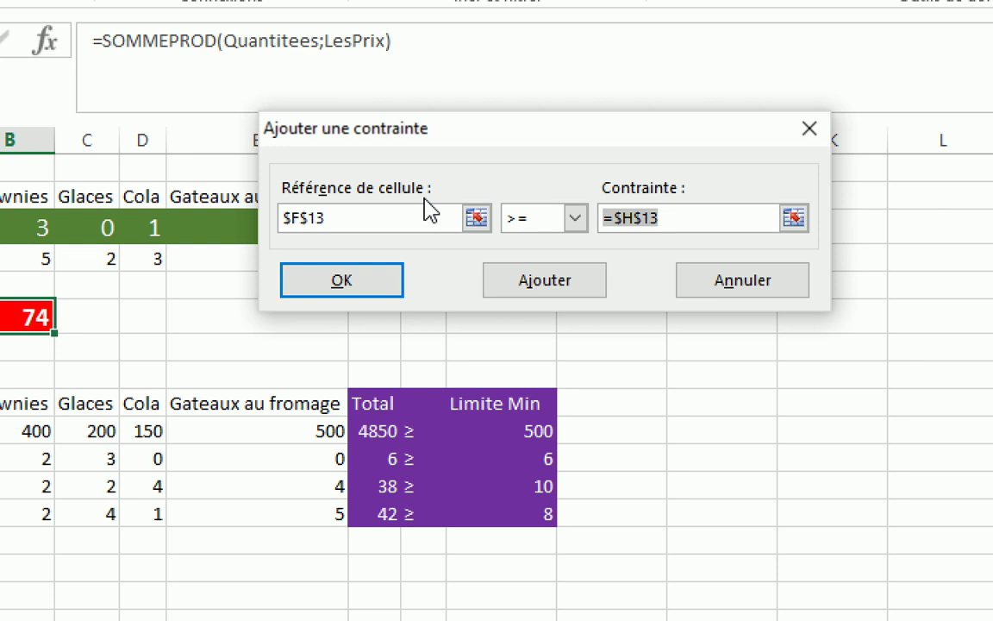
{"action": "left_click", "coordinate": [524, 295]}
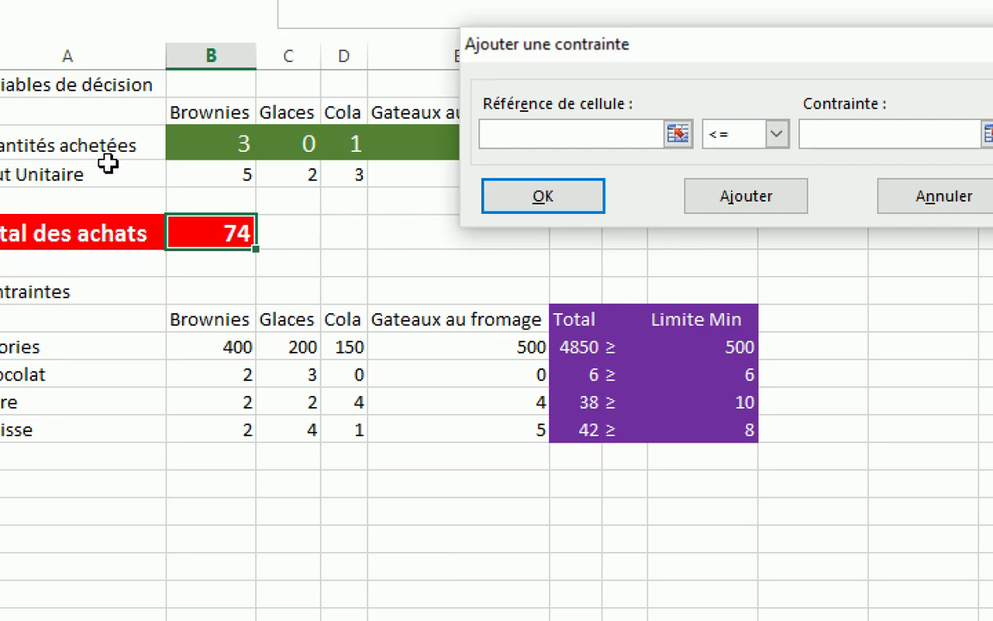
- Add integer (ent) constraints for the Brownies quantity in B3 and the Glaces quantity in C3
{"action": "left_click", "coordinate": [218, 143]}
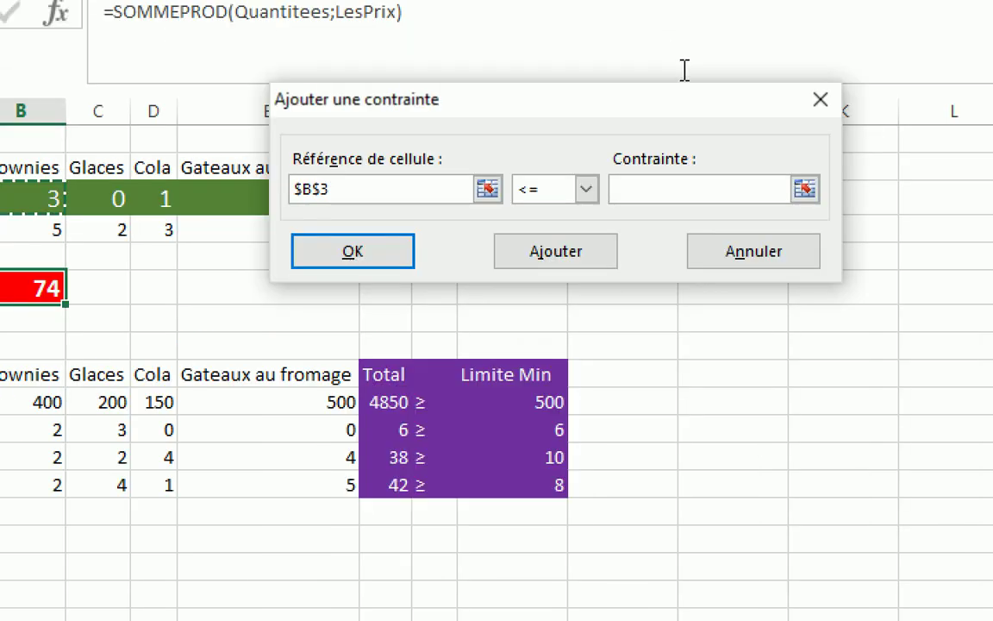
{"action": "left_click", "coordinate": [586, 188]}
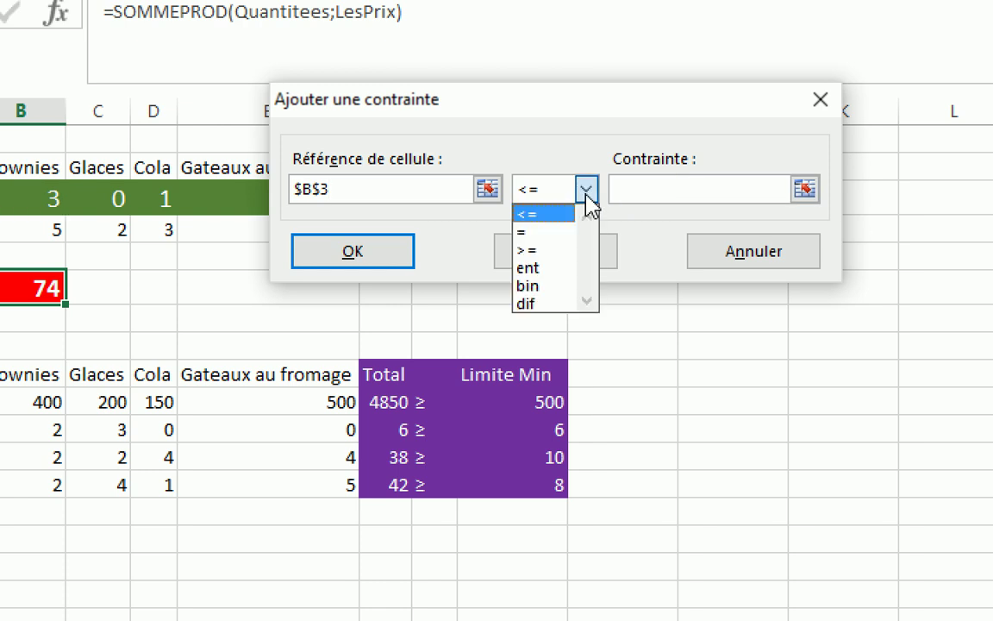
{"action": "left_click", "coordinate": [542, 267]}
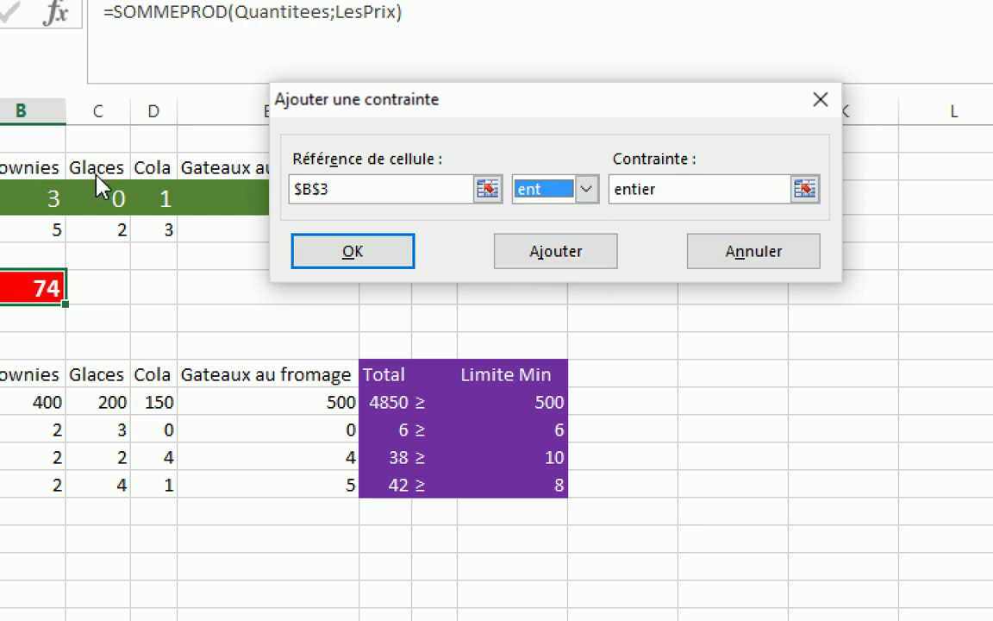
{"action": "left_click", "coordinate": [551, 260]}
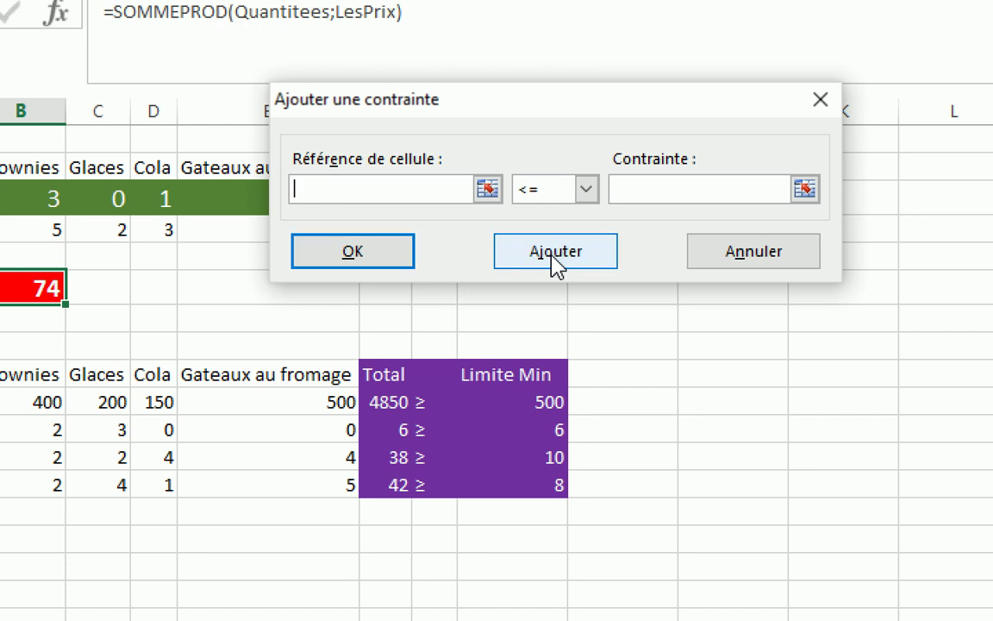
{"action": "left_click", "coordinate": [103, 197]}
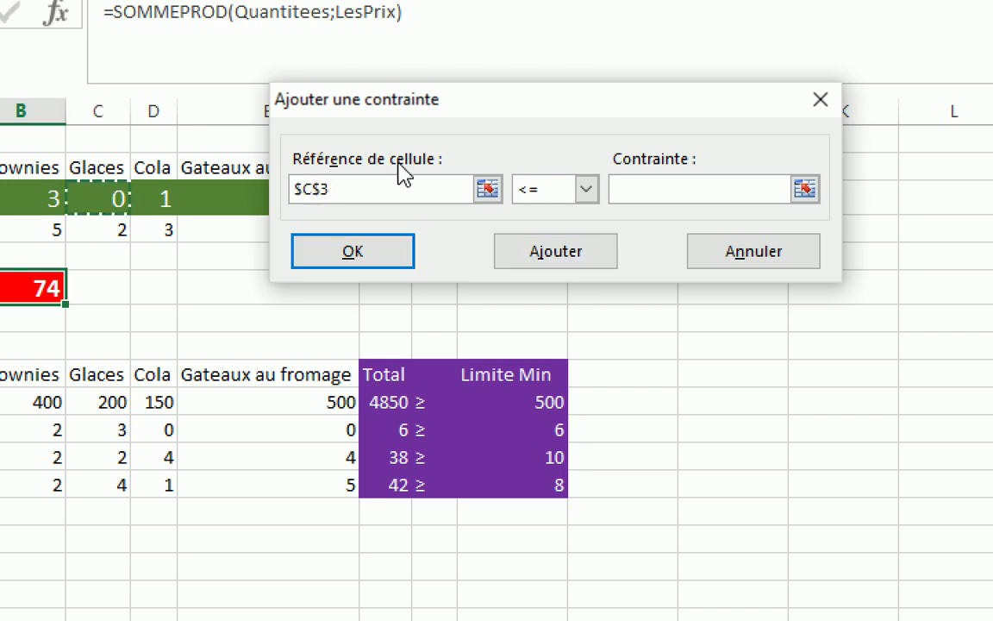
{"action": "left_click", "coordinate": [586, 191]}
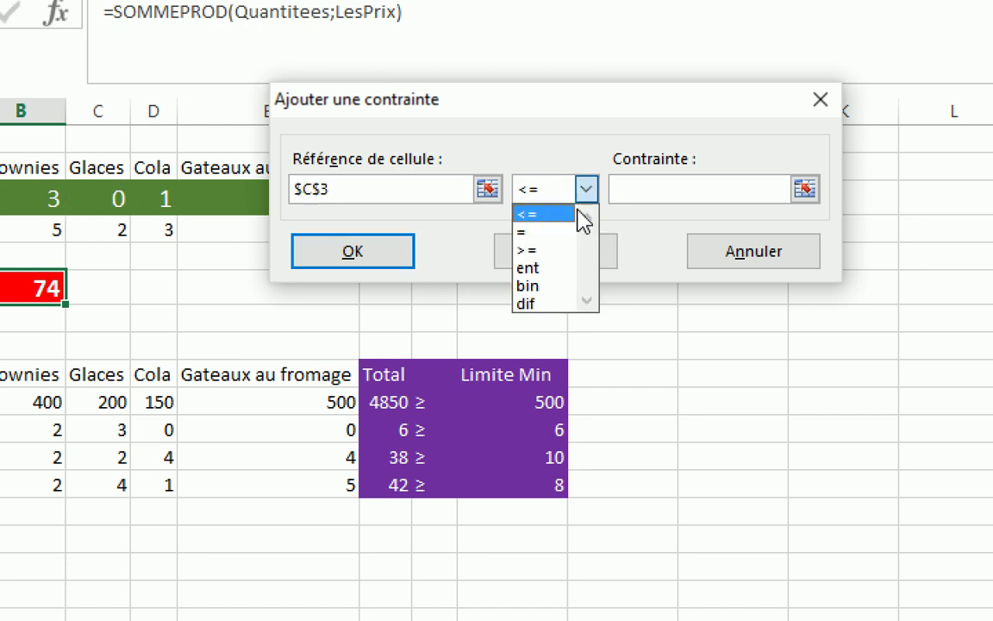
{"action": "left_click", "coordinate": [543, 273]}
{"action": "left_click", "coordinate": [569, 252]}
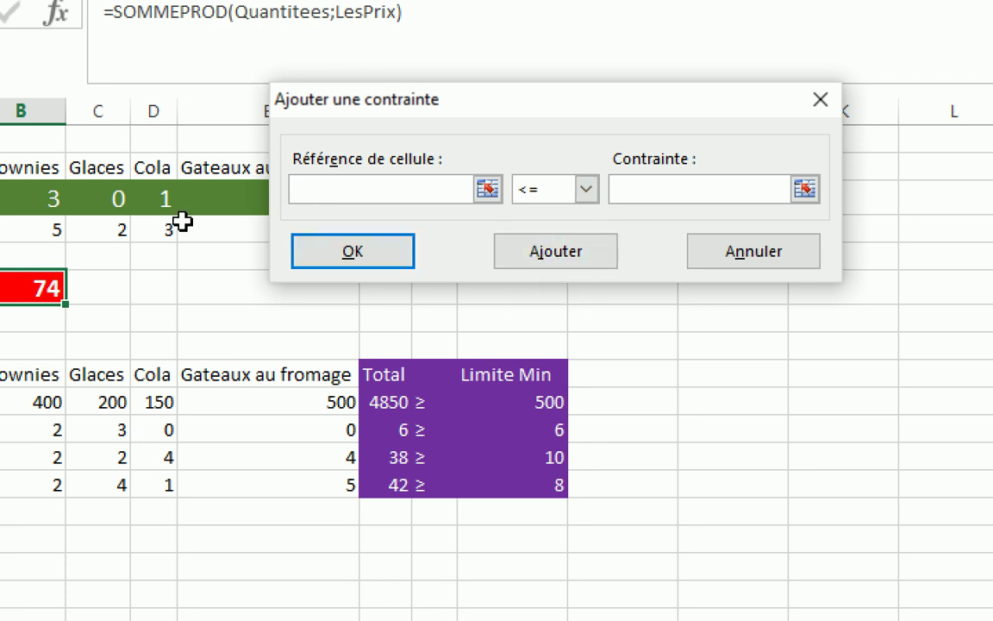
- Add integer (ent) constraints for the Cola quantity in D3 and the Gateaux au fromage quantity in E3, and return to the Solver parameters
{"action": "left_click", "coordinate": [158, 197]}
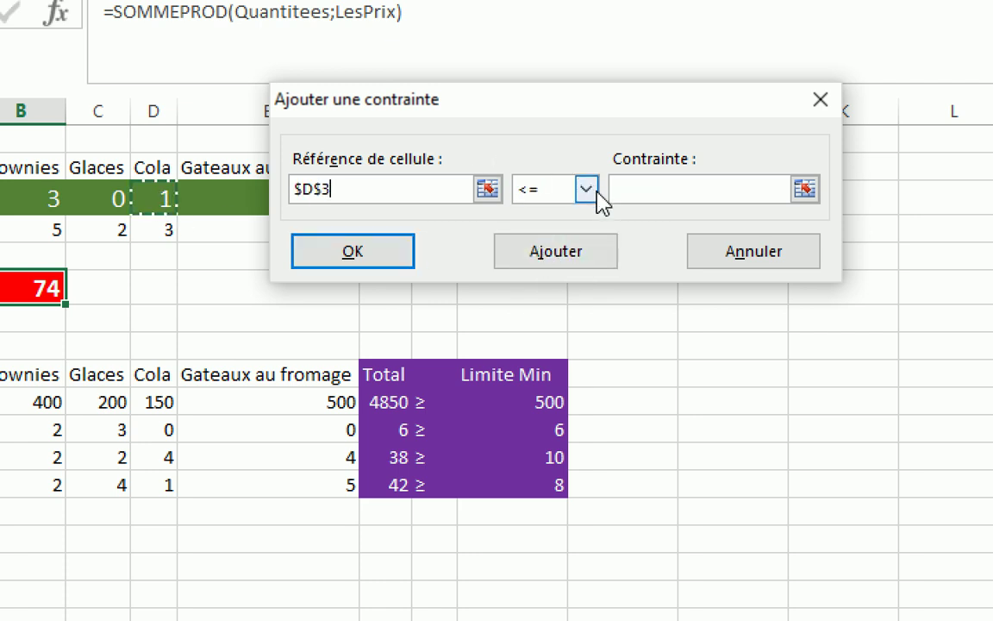
{"action": "left_click", "coordinate": [595, 192]}
{"action": "left_click", "coordinate": [560, 273]}
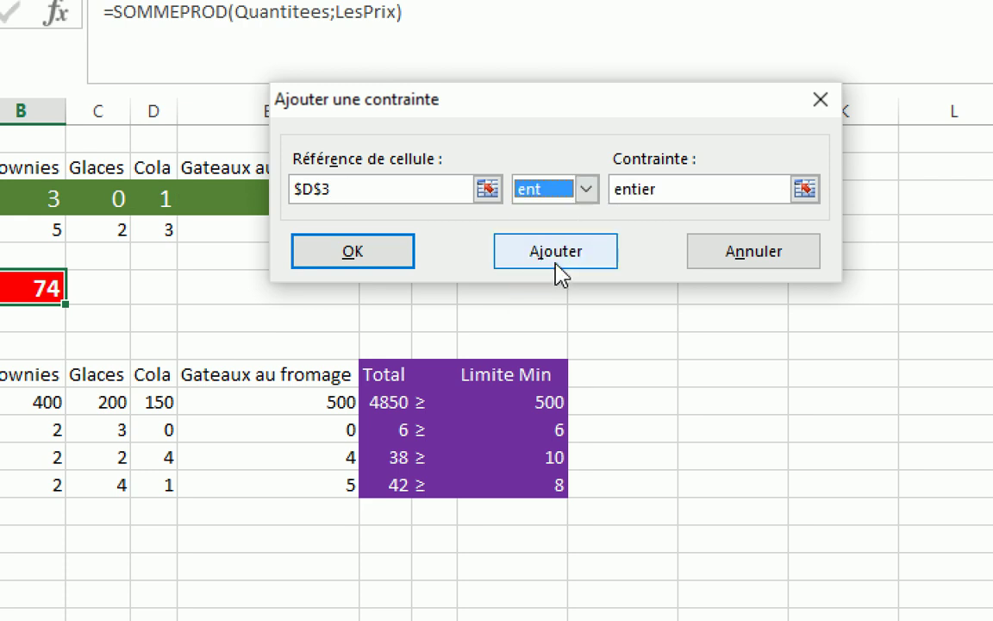
{"action": "left_click", "coordinate": [543, 253]}
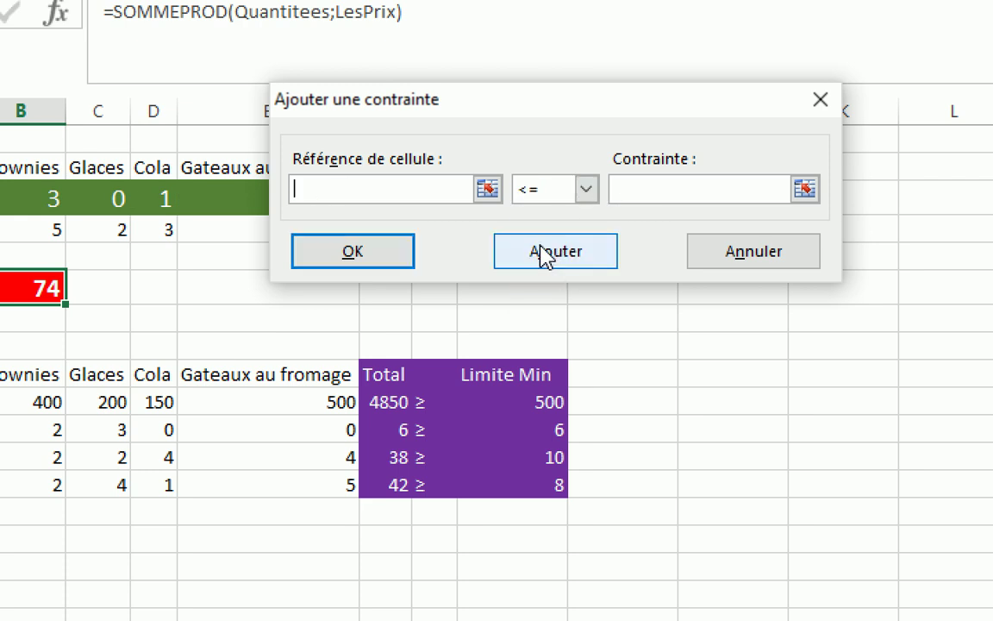
{"action": "left_click", "coordinate": [228, 194]}
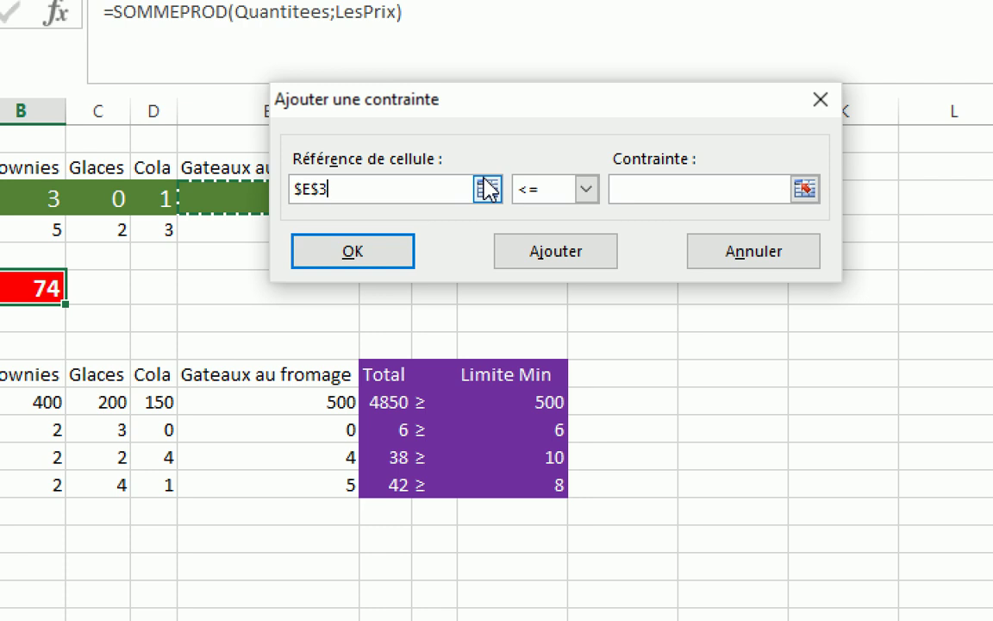
{"action": "left_click", "coordinate": [586, 190]}
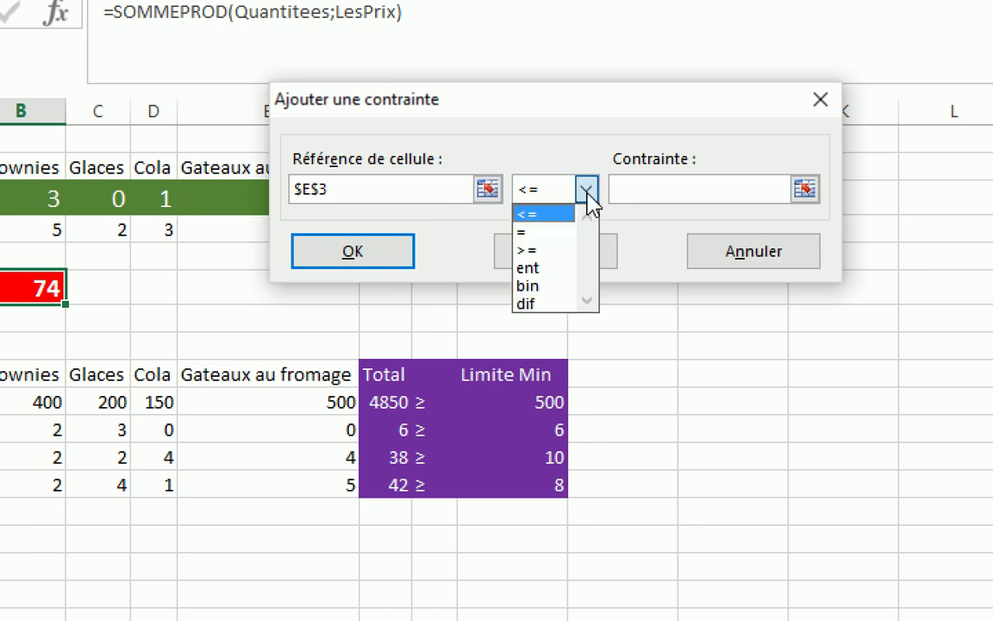
{"action": "left_click", "coordinate": [536, 268]}
{"action": "left_click_drag", "start_coordinate": [676, 112], "coordinate": [771, 218]}
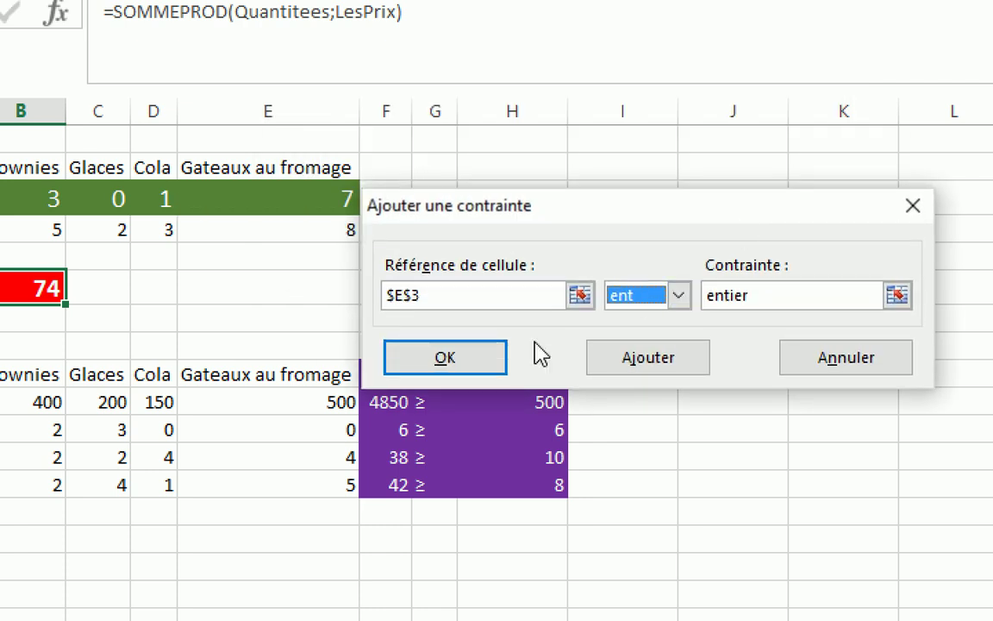
{"action": "left_click", "coordinate": [466, 375]}
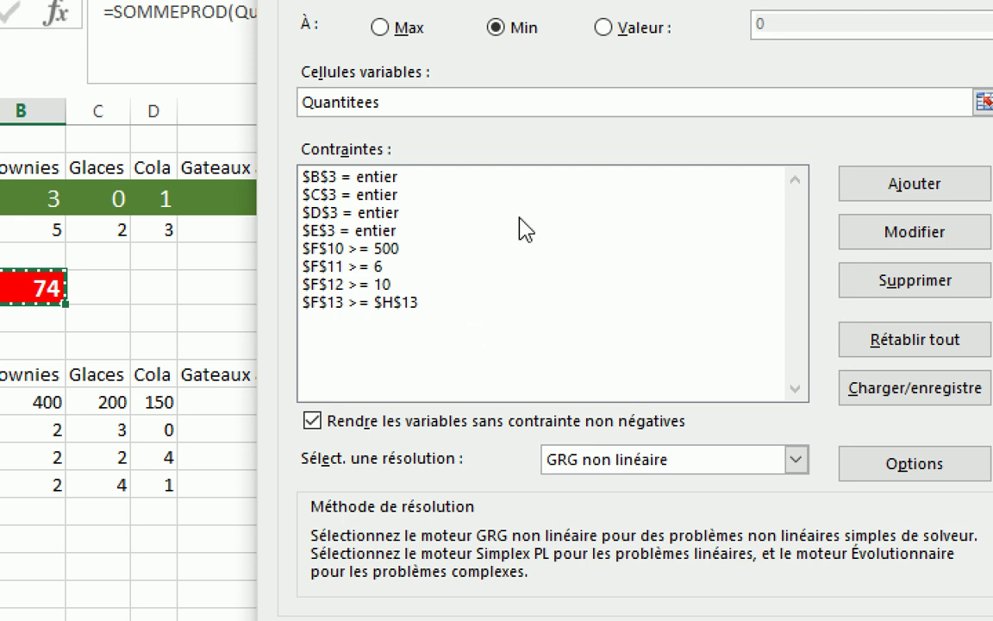
- Delete the four integer constraints on the quantity cells B3, C3, D3 and E3 from the Solver model
{"action": "left_click", "coordinate": [337, 179]}
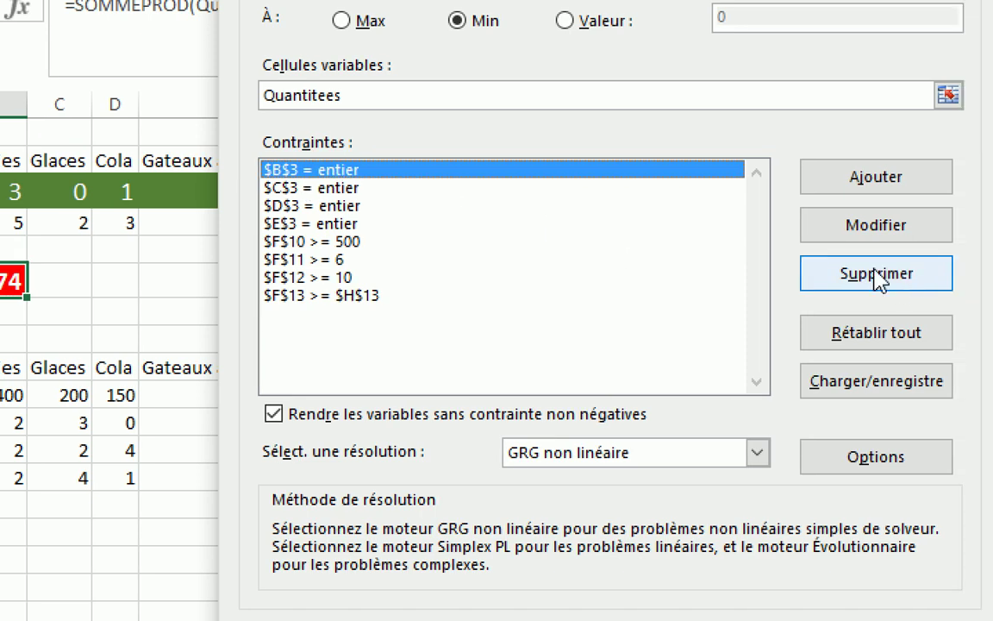
{"action": "left_click", "coordinate": [915, 282]}
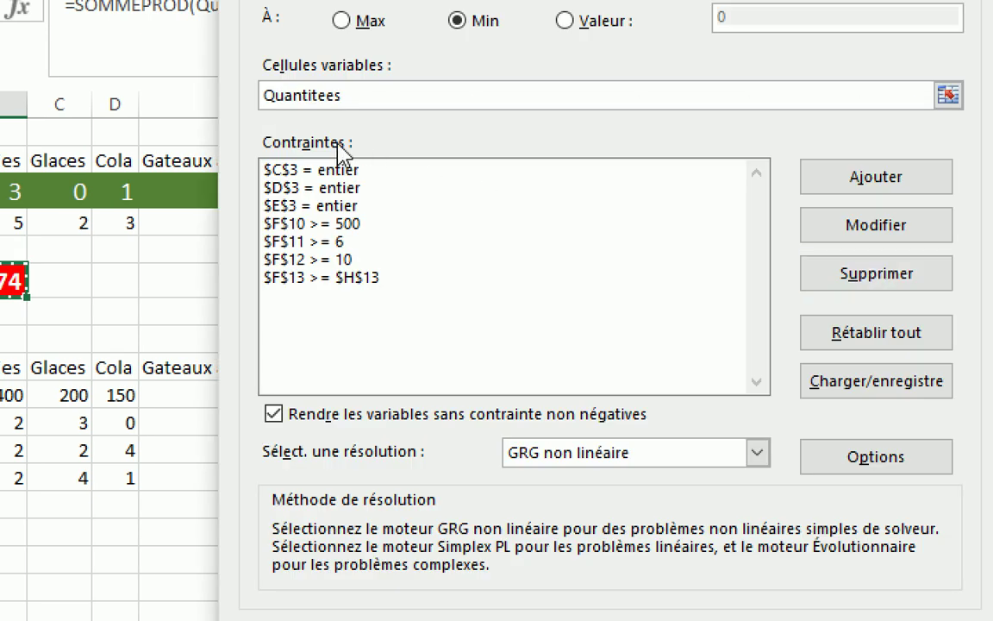
{"action": "left_click", "coordinate": [317, 171]}
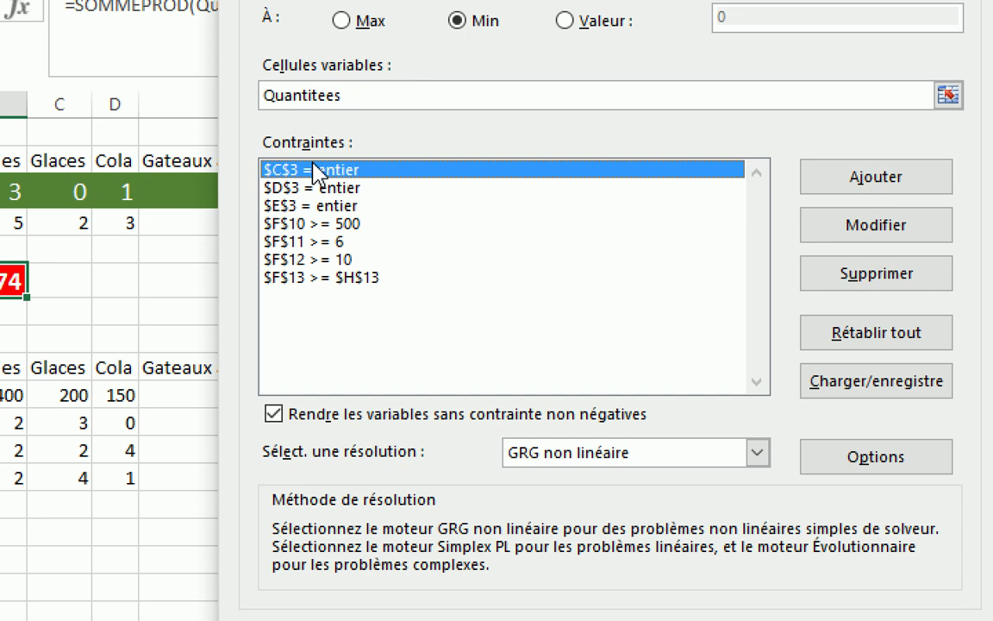
{"action": "left_click", "coordinate": [334, 278]}
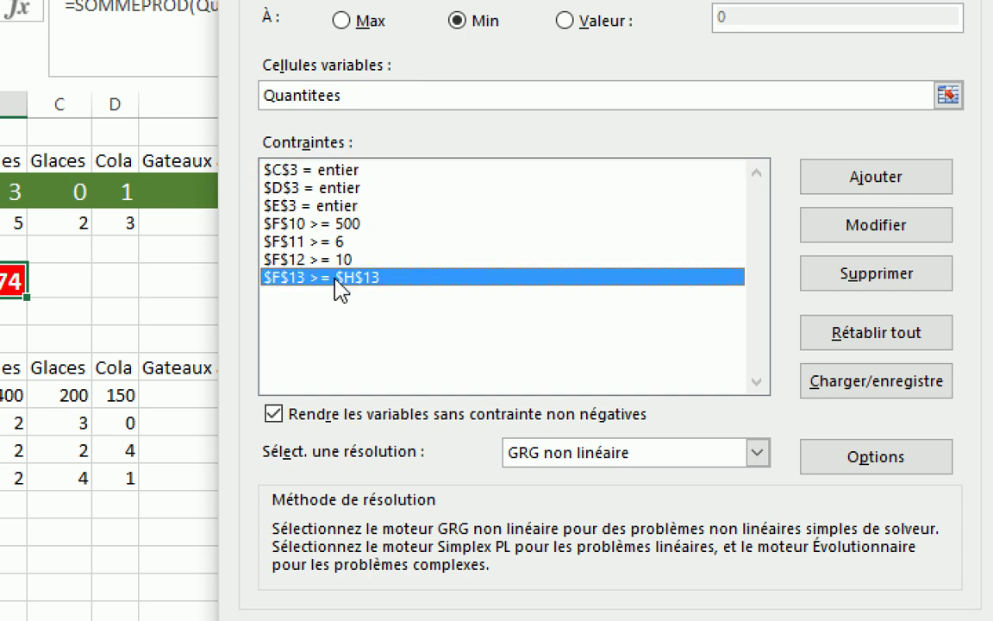
{"action": "left_click", "coordinate": [304, 170]}
{"action": "left_click", "coordinate": [862, 244]}
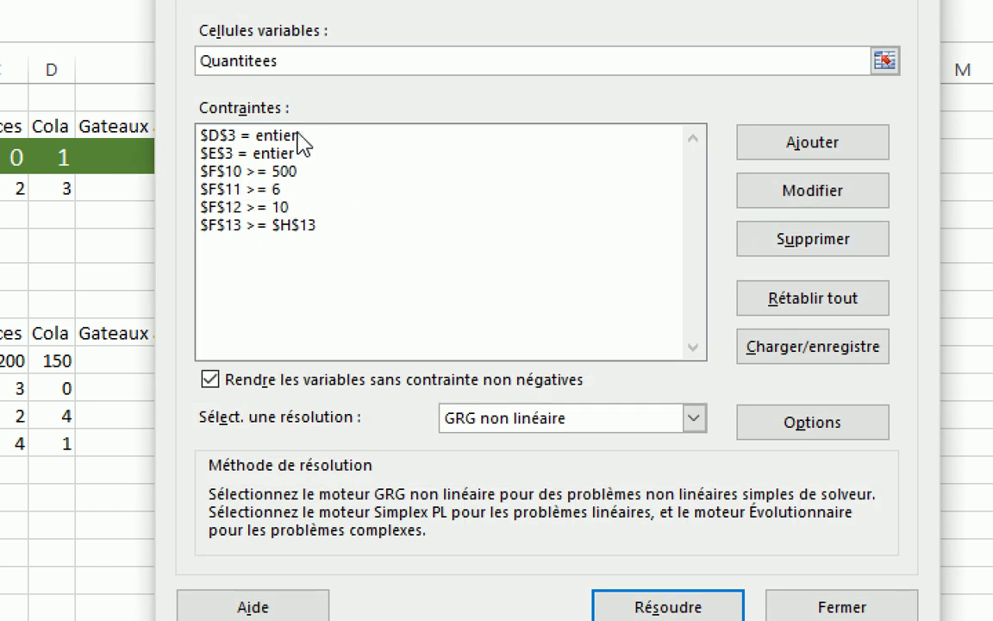
{"action": "left_click", "coordinate": [300, 145]}
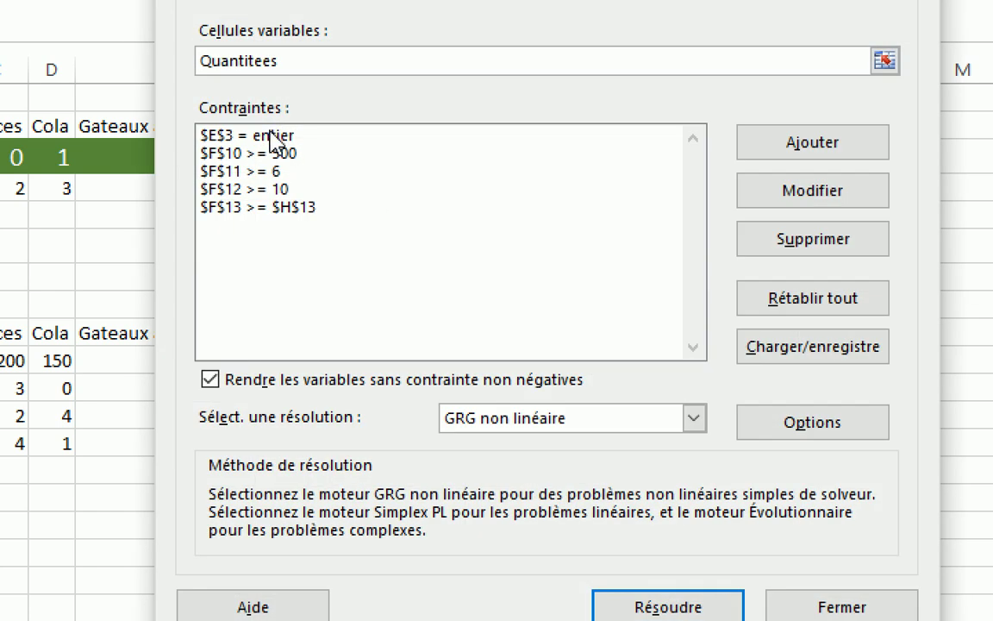
{"action": "left_click", "coordinate": [250, 135]}
{"action": "left_click", "coordinate": [853, 242]}
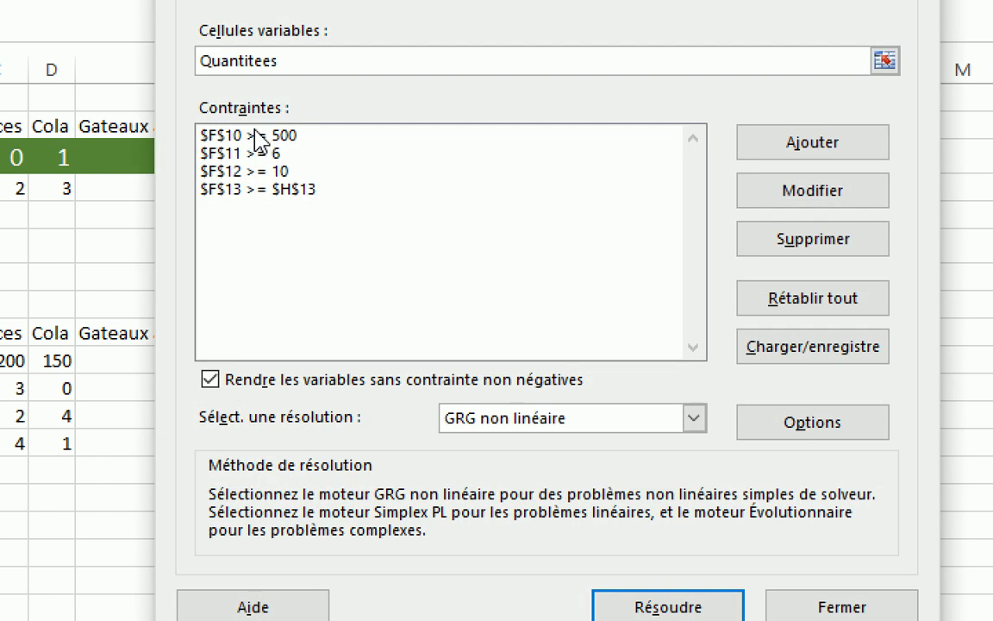
- Delete the four minimum-limit constraints on the nutrient totals F10, F11, F12 and F13 from the Solver model
{"action": "left_click", "coordinate": [242, 134]}
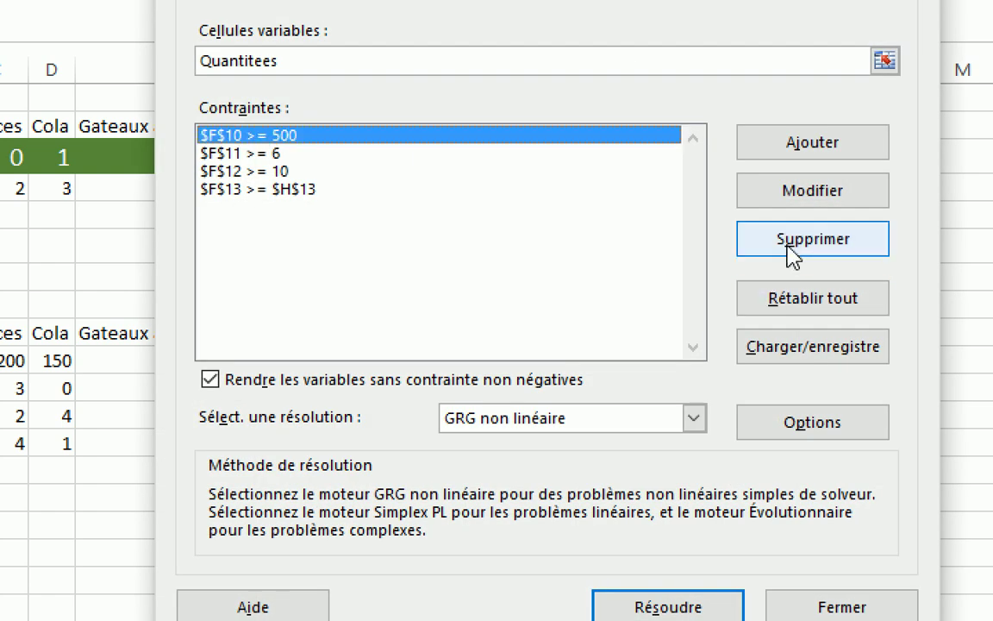
{"action": "left_click", "coordinate": [740, 248]}
{"action": "left_click", "coordinate": [244, 136]}
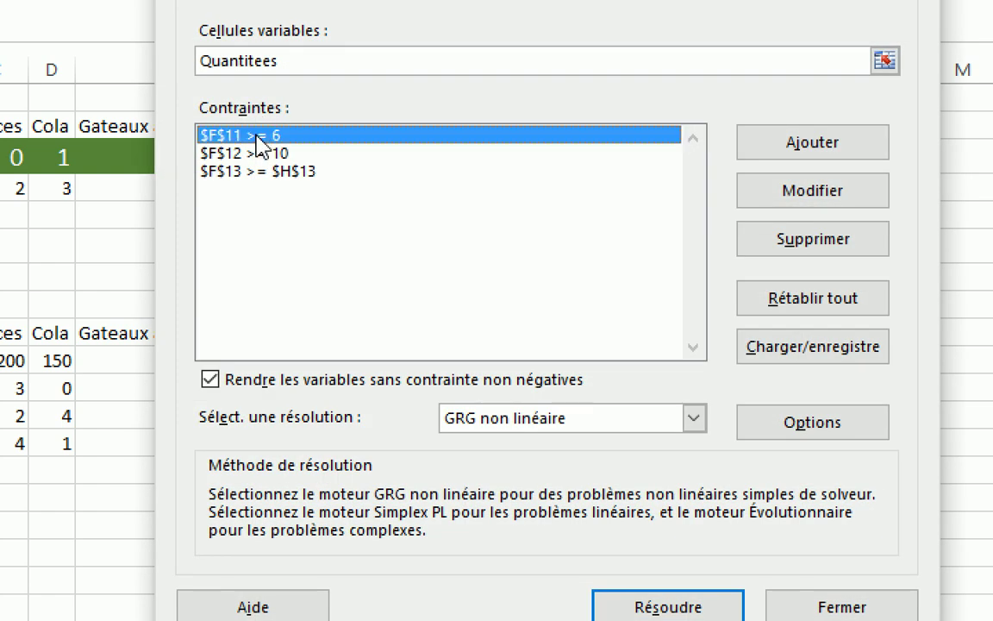
{"action": "left_click", "coordinate": [791, 241]}
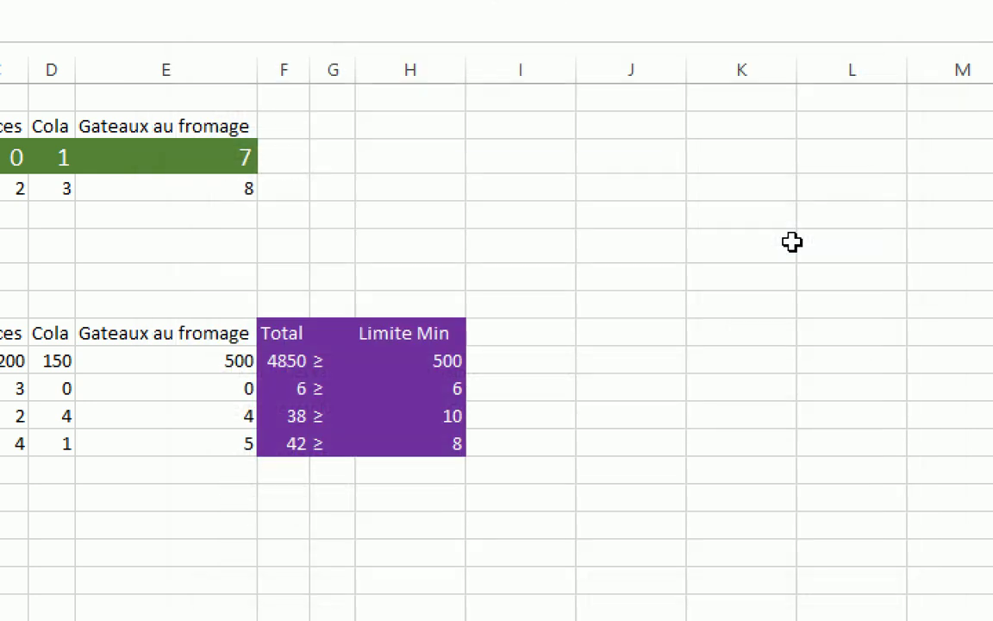
{"action": "left_click", "coordinate": [265, 138]}
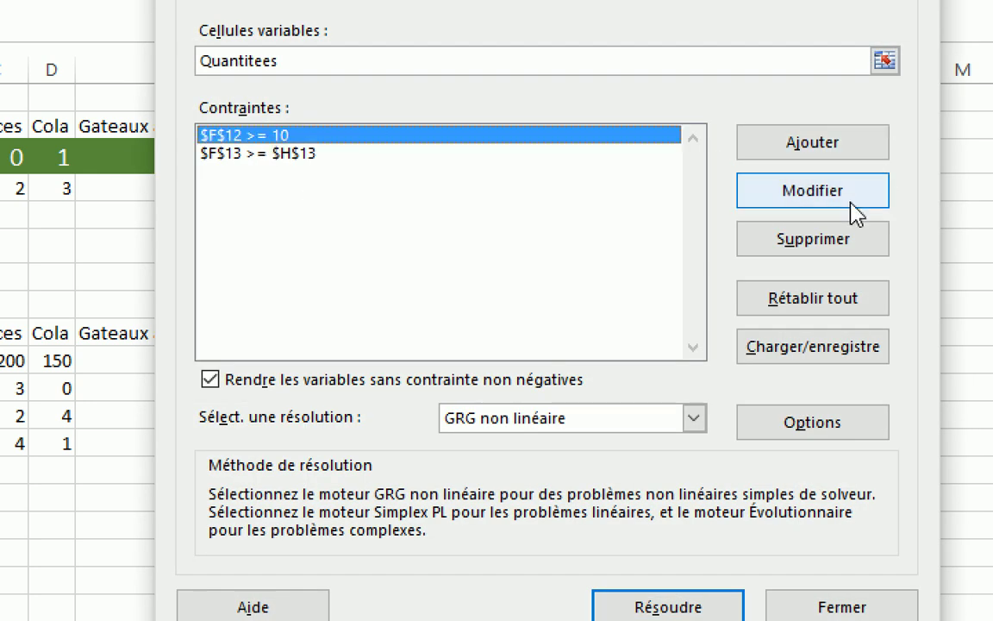
{"action": "left_click", "coordinate": [841, 246]}
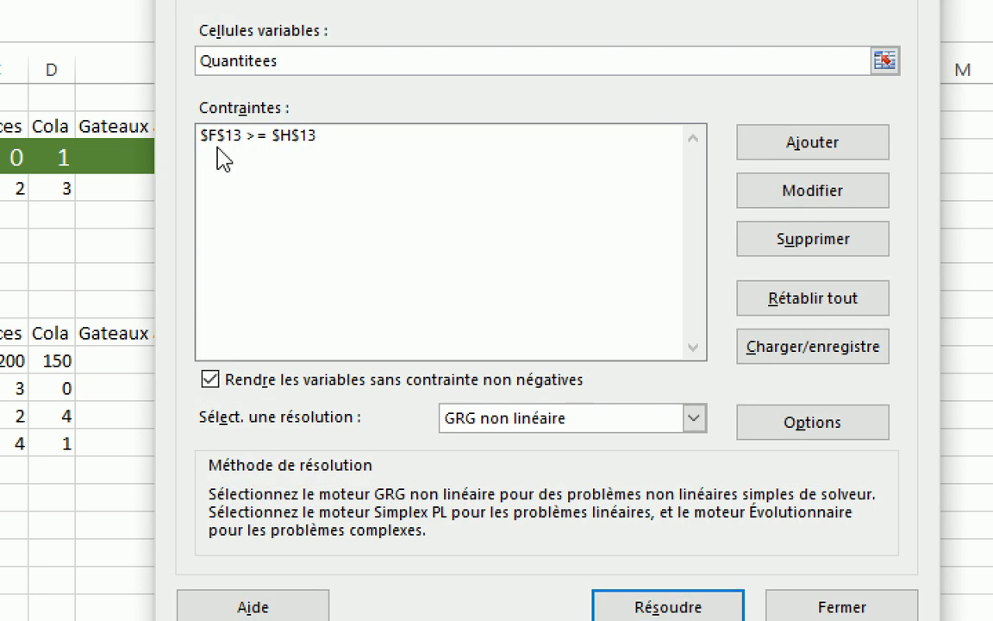
{"action": "left_click", "coordinate": [211, 135]}
{"action": "left_click", "coordinate": [849, 226]}
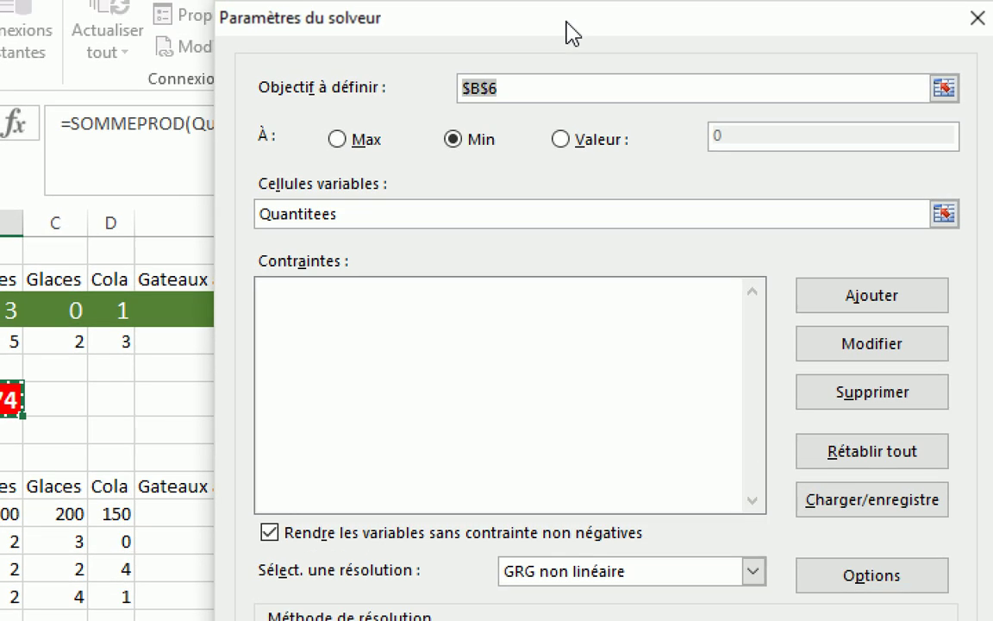
{"action": "left_click_drag", "start_coordinate": [568, 35], "coordinate": [665, 620]}
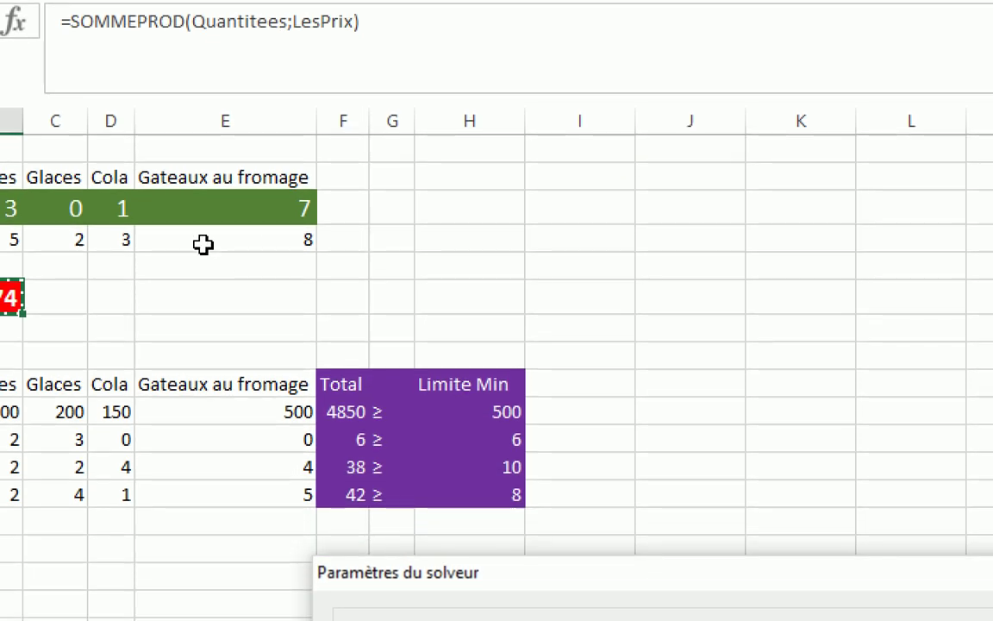
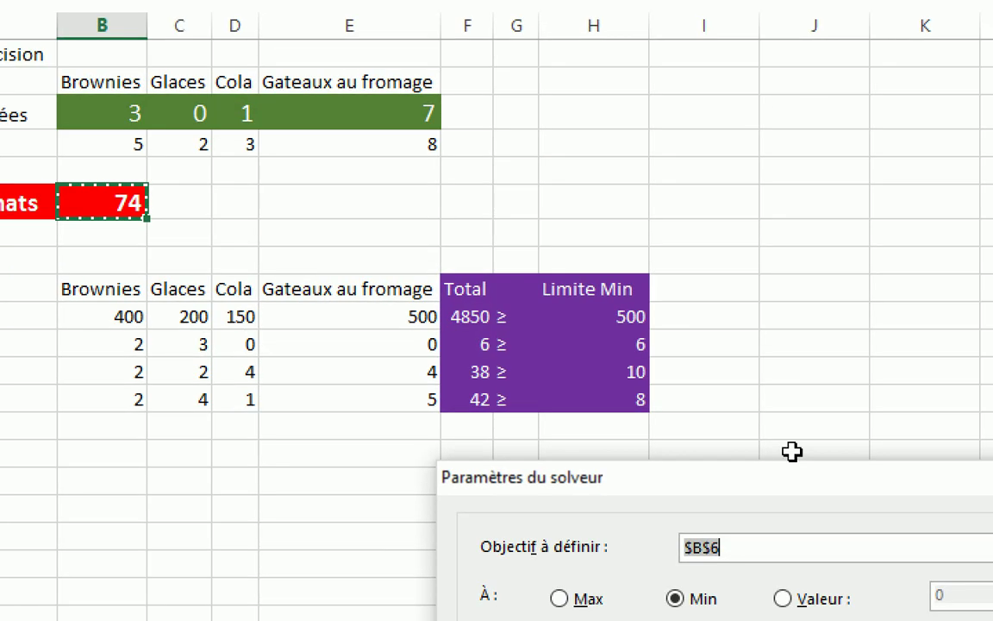
{"action": "left_click_drag", "start_coordinate": [862, 481], "coordinate": [558, 58]}
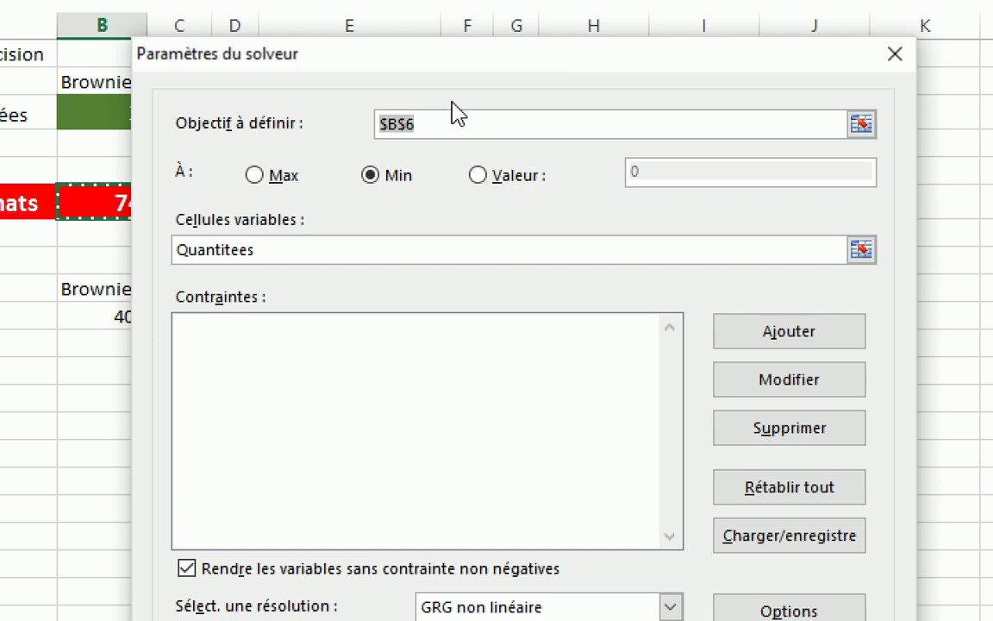
{"action": "left_click", "coordinate": [425, 124]}
{"action": "left_click_drag", "start_coordinate": [421, 122], "coordinate": [372, 127]}
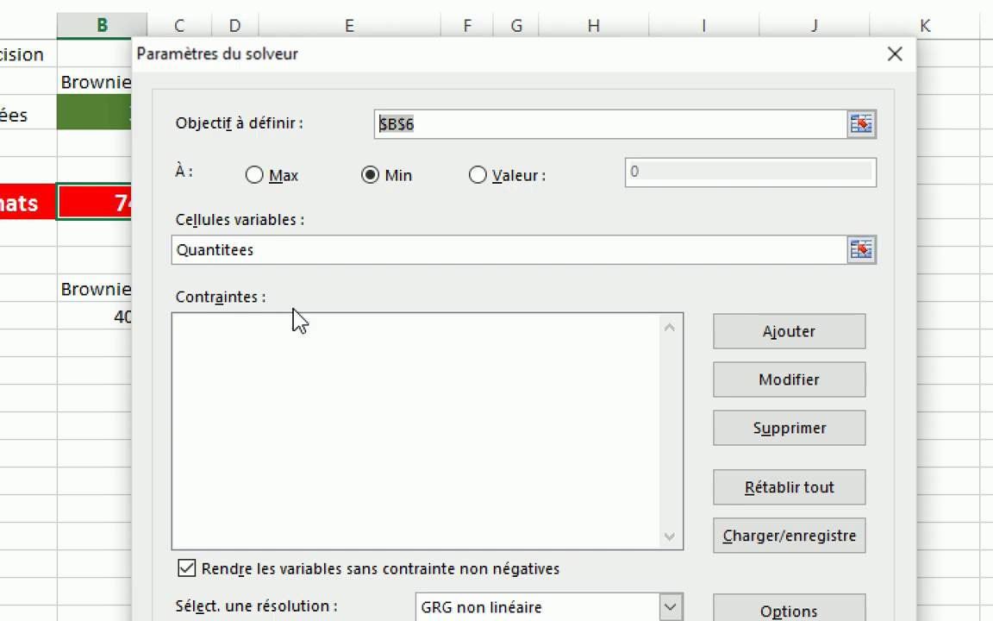
{"action": "left_click", "coordinate": [300, 349]}
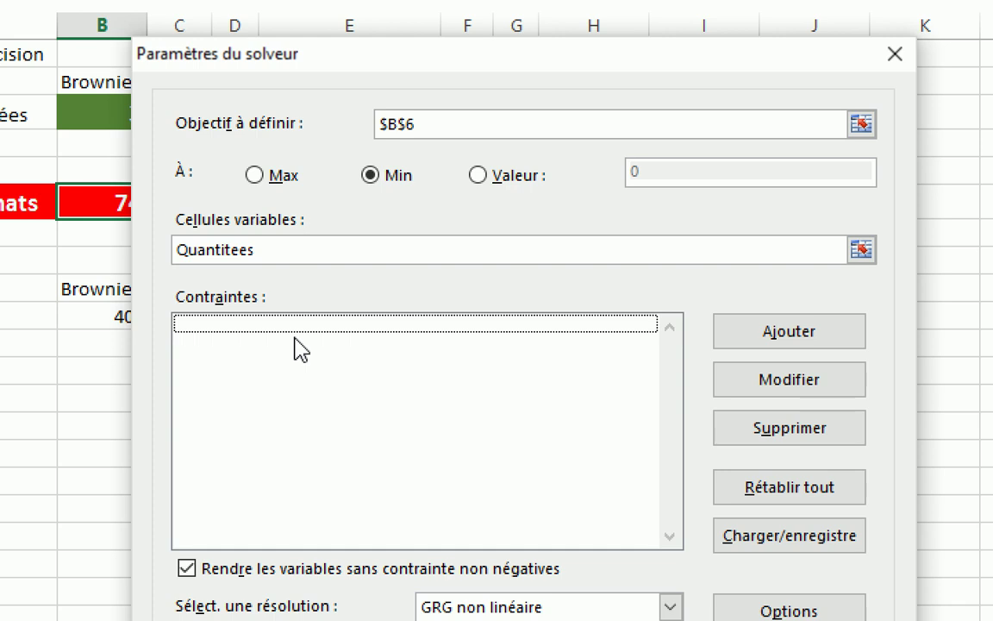
- Add integer (ent) constraints for the Brownies quantity in B3 and the Glaces quantity in C3
{"action": "left_click", "coordinate": [790, 332]}
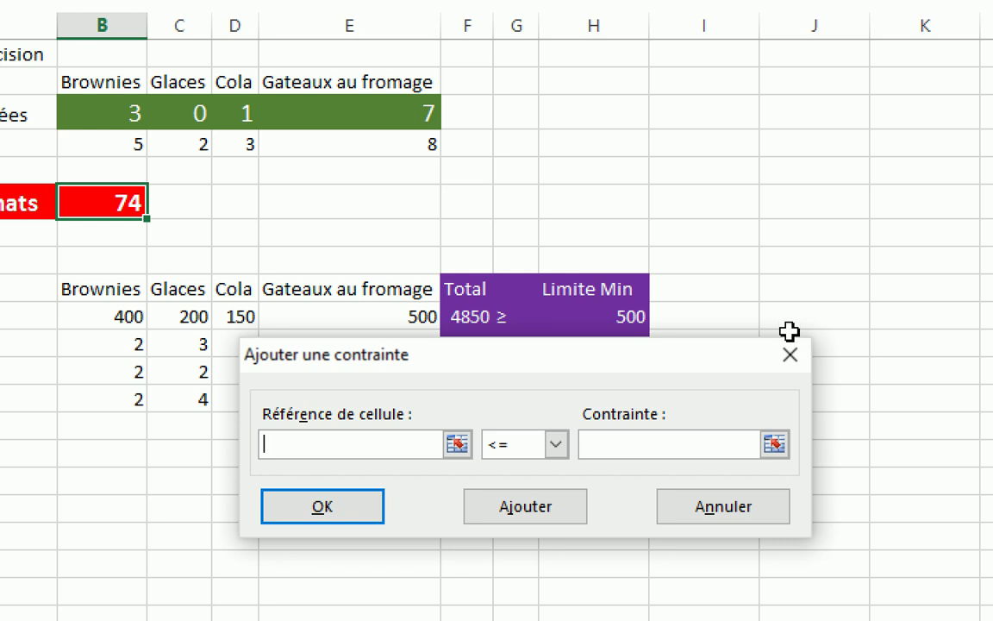
{"action": "left_click", "coordinate": [112, 115]}
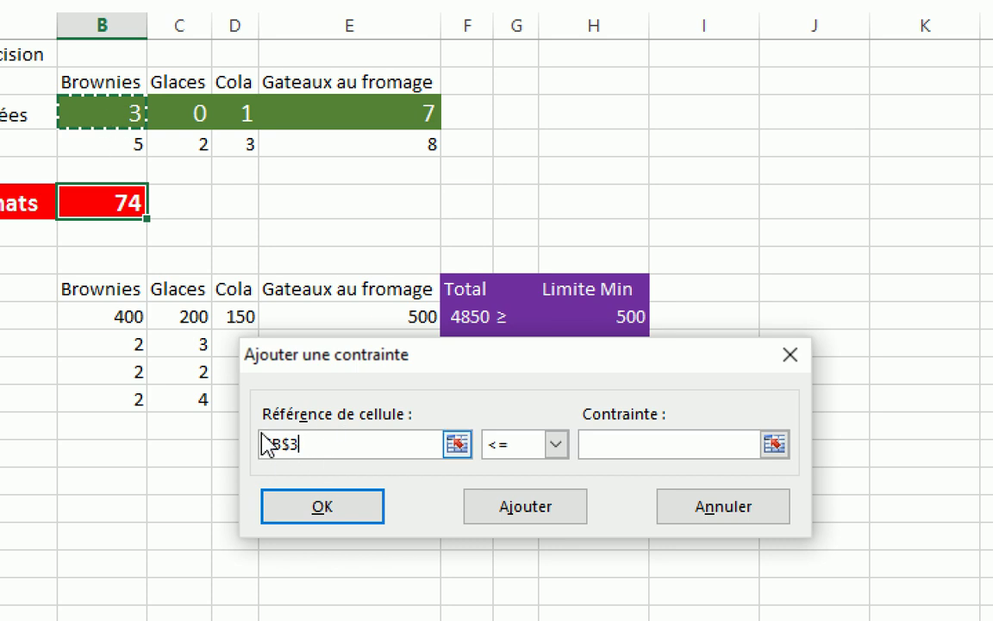
{"action": "left_click", "coordinate": [556, 445]}
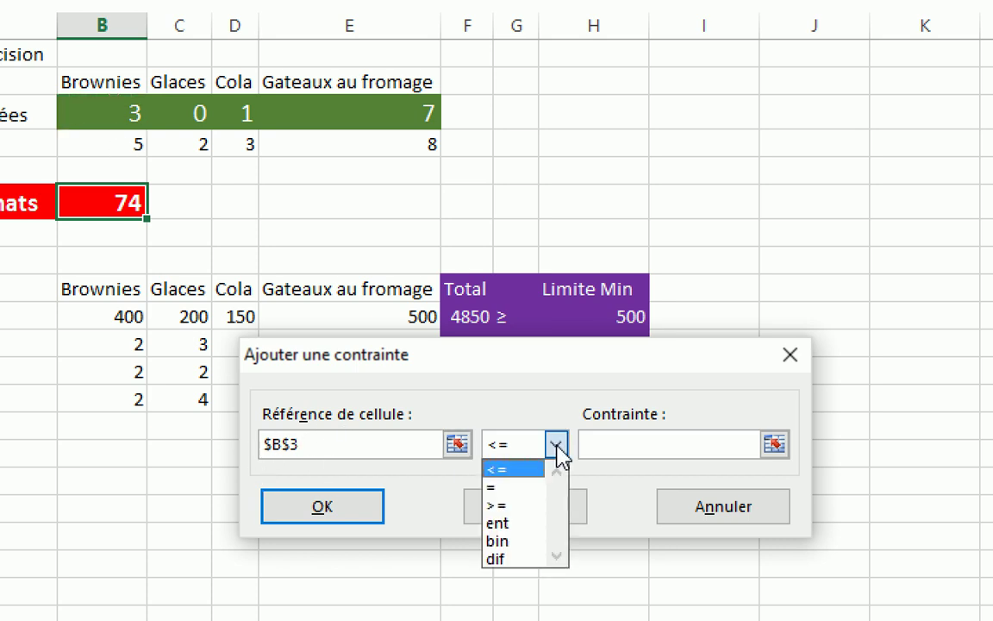
{"action": "left_click", "coordinate": [503, 523]}
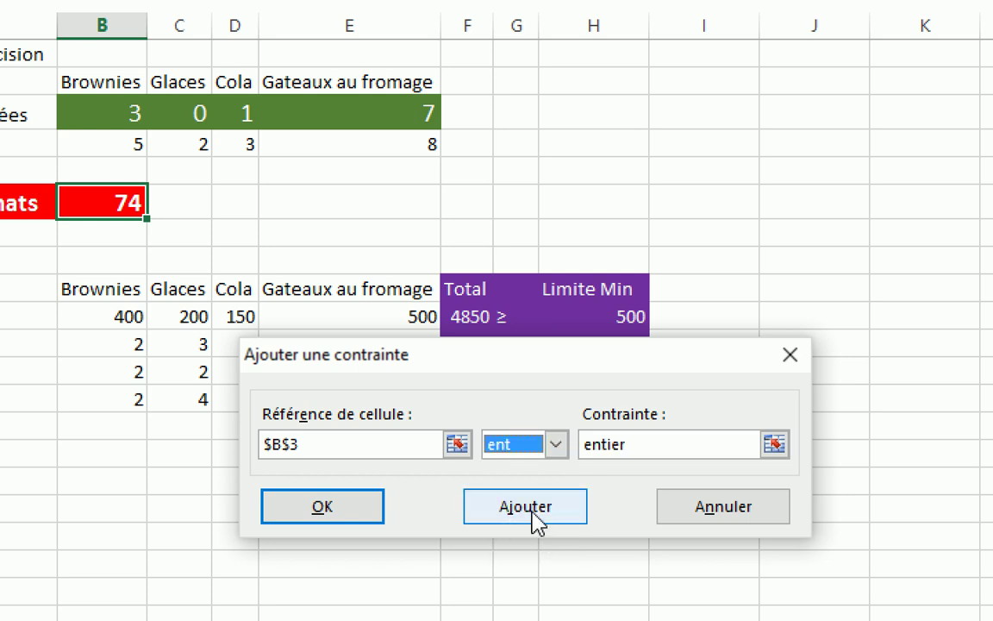
{"action": "left_click", "coordinate": [535, 517]}
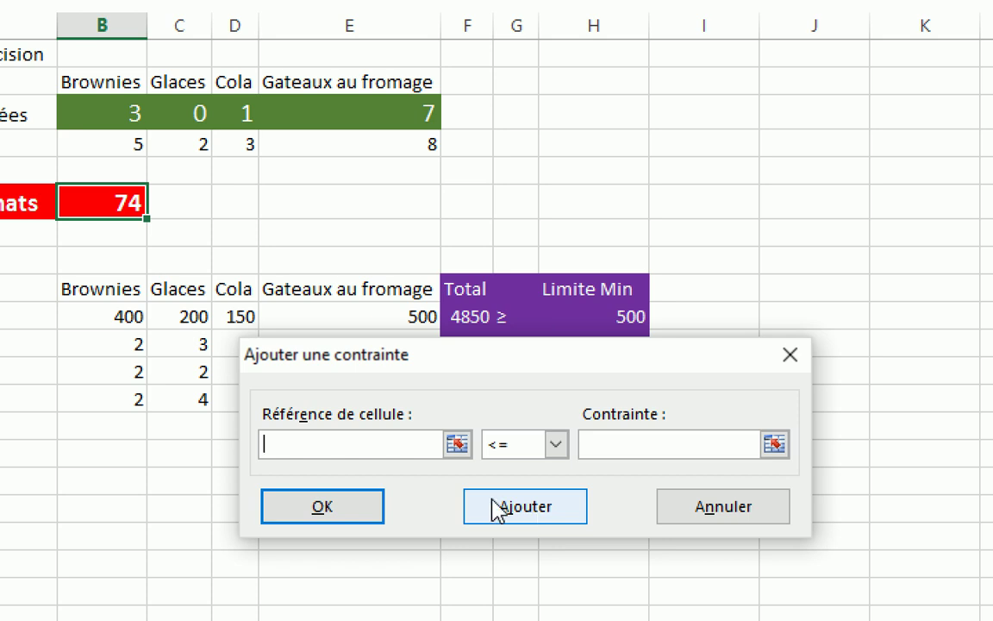
{"action": "left_click", "coordinate": [183, 116]}
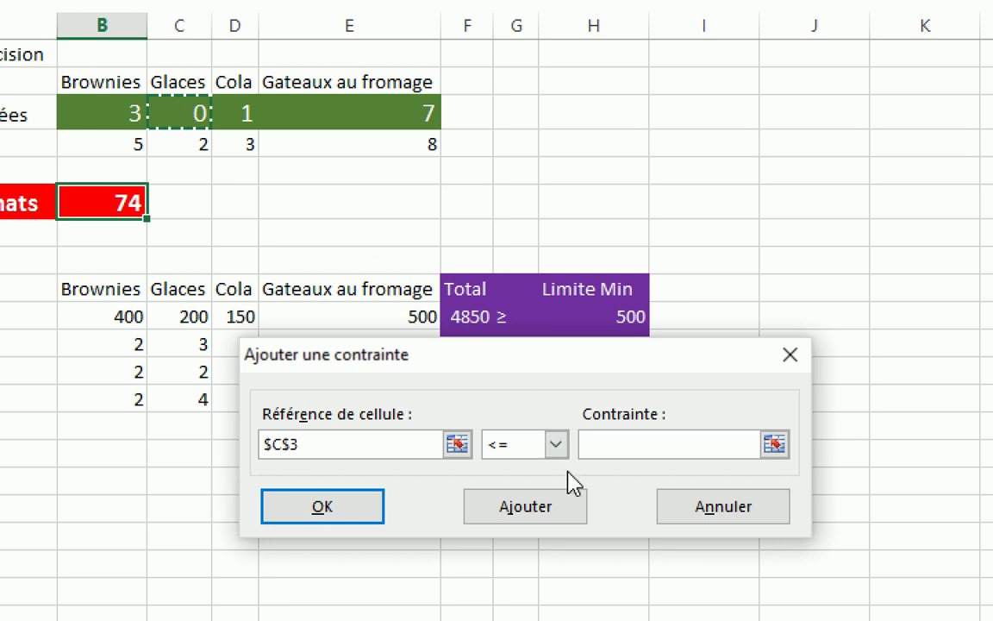
{"action": "left_click", "coordinate": [556, 444]}
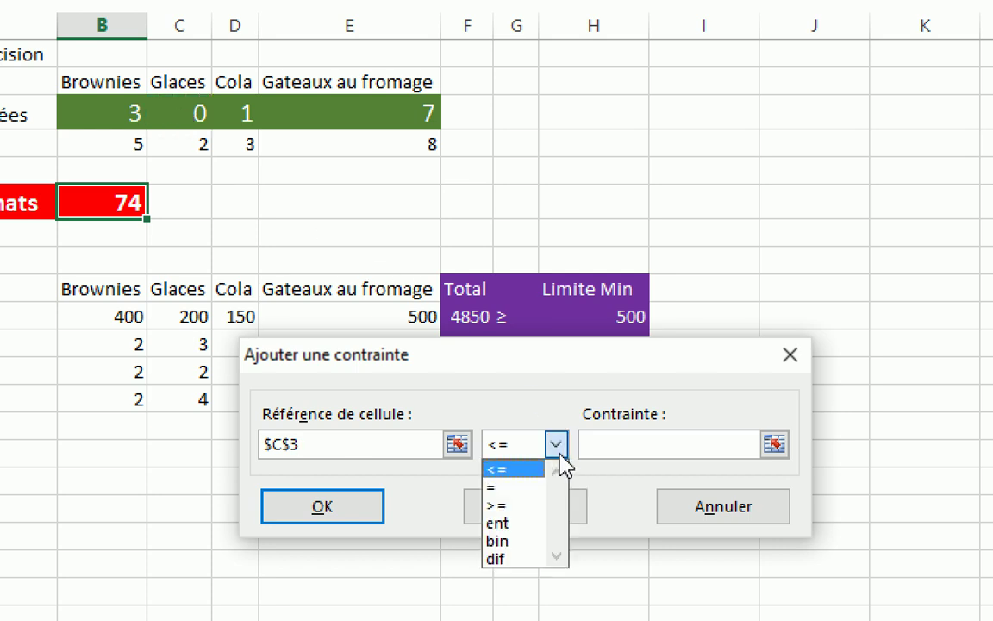
{"action": "left_click", "coordinate": [521, 523]}
{"action": "left_click", "coordinate": [560, 522]}
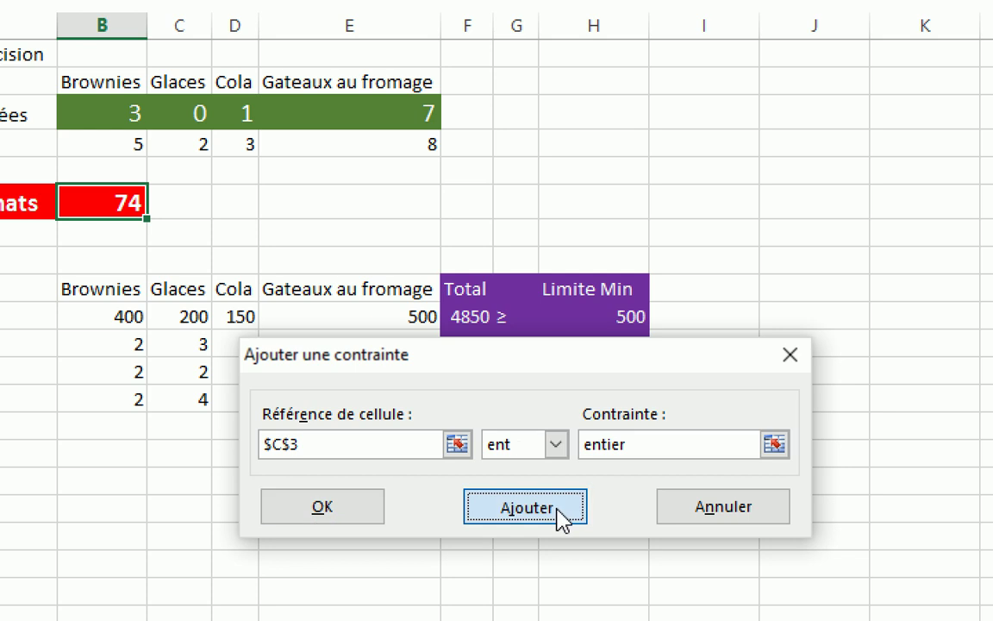
- Add integer (ent) constraints for the Cola quantity in D3 and the Gateaux au fromage quantity in E3
{"action": "left_click", "coordinate": [237, 117]}
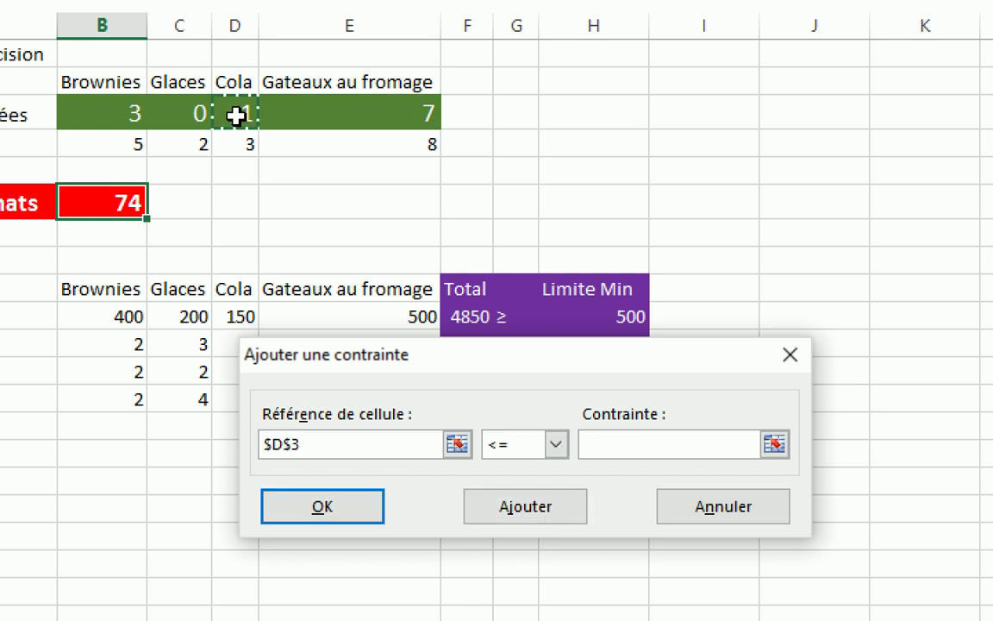
{"action": "left_click", "coordinate": [556, 446]}
{"action": "left_click", "coordinate": [515, 525]}
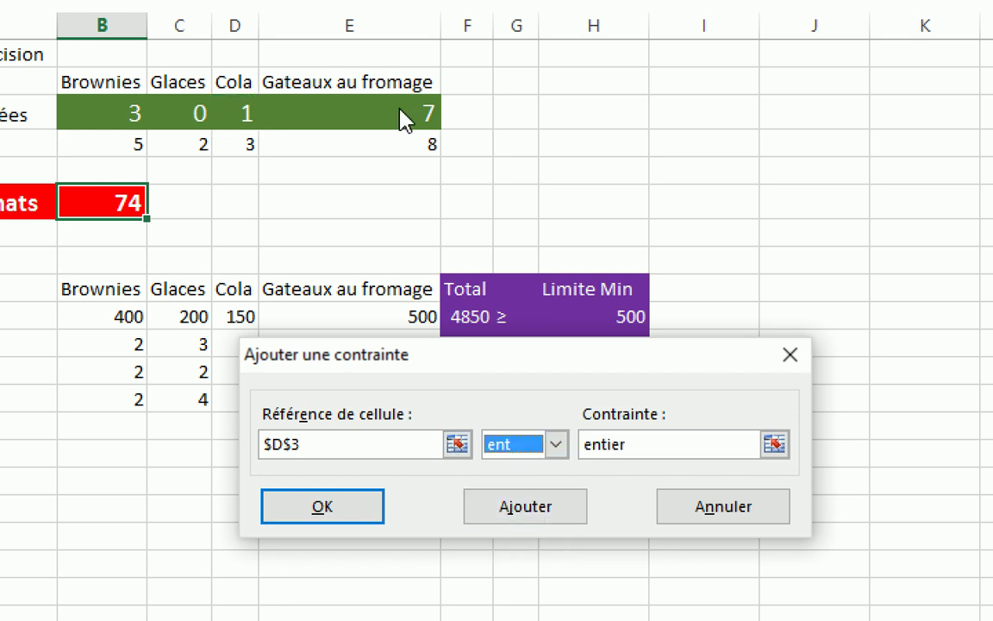
{"action": "left_click", "coordinate": [536, 522]}
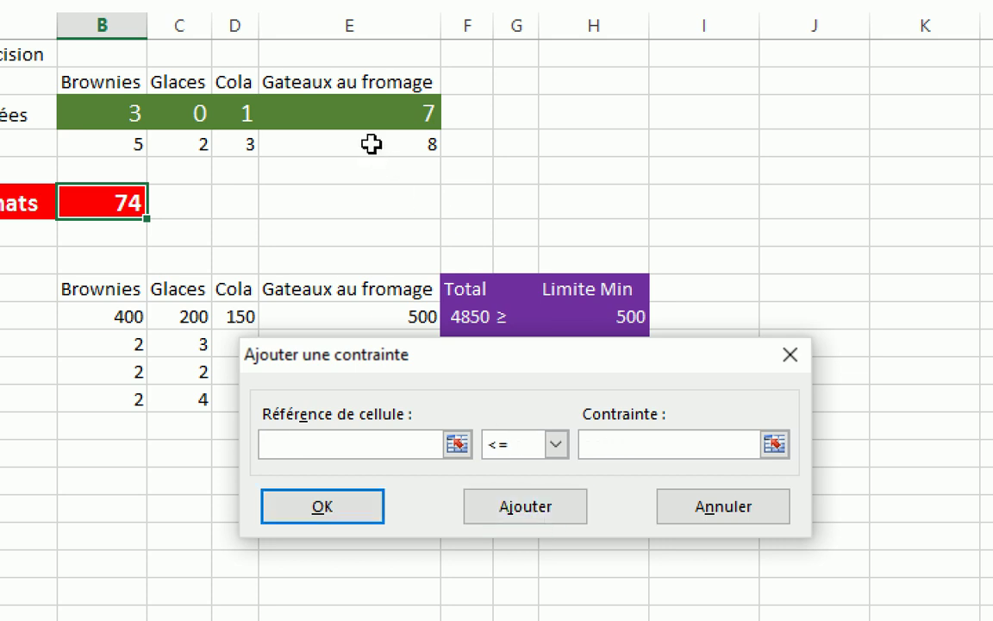
{"action": "left_click", "coordinate": [364, 117]}
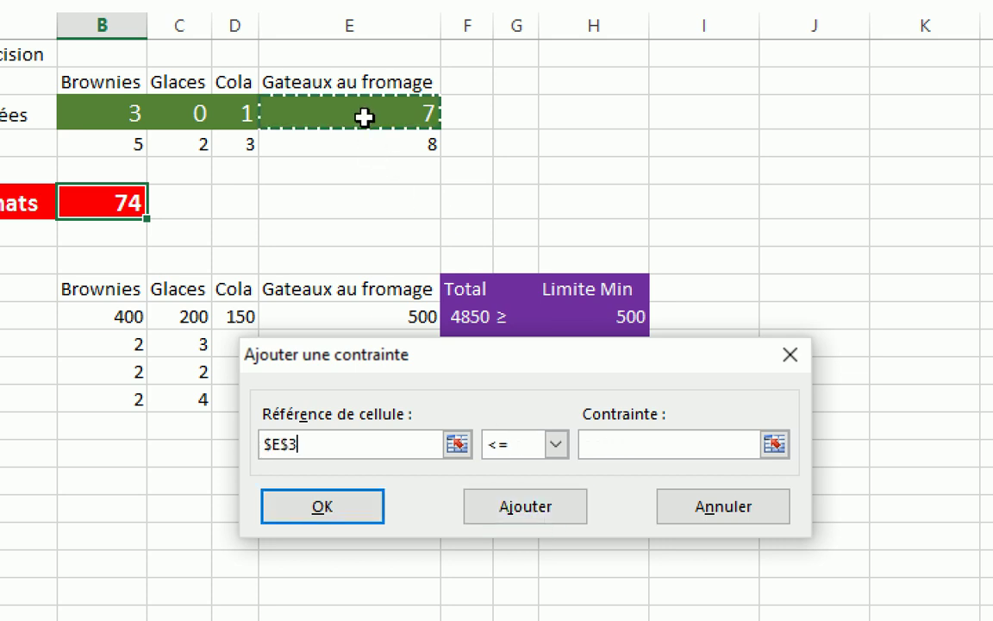
{"action": "left_click", "coordinate": [556, 444]}
{"action": "left_click", "coordinate": [560, 524]}
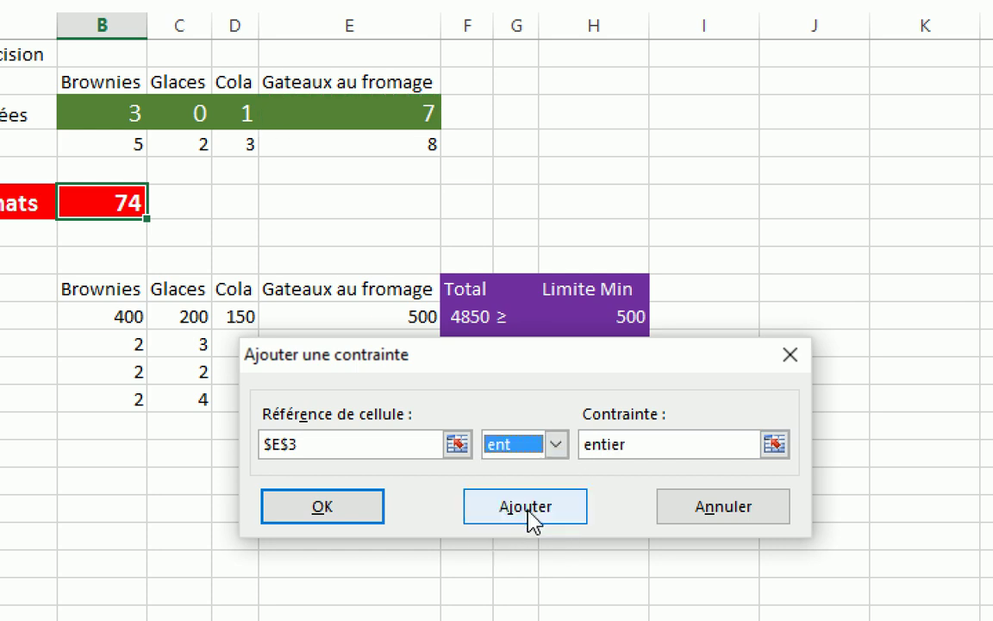
{"action": "left_click", "coordinate": [528, 510]}
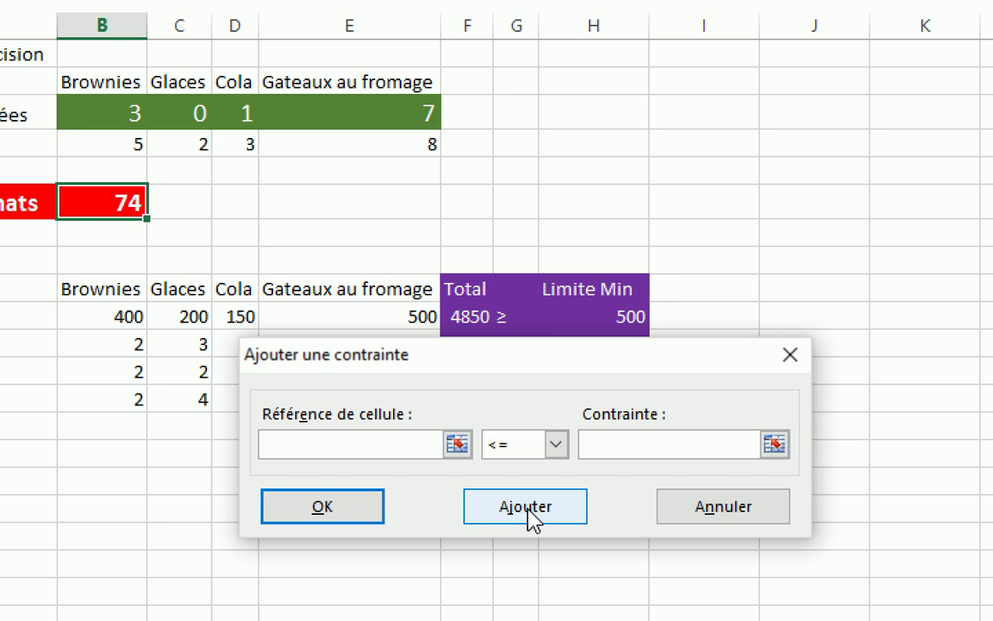
- Add a Solver constraint requiring cell E10 to be >= the Calories minimum limit in H10
{"action": "left_click", "coordinate": [403, 319]}
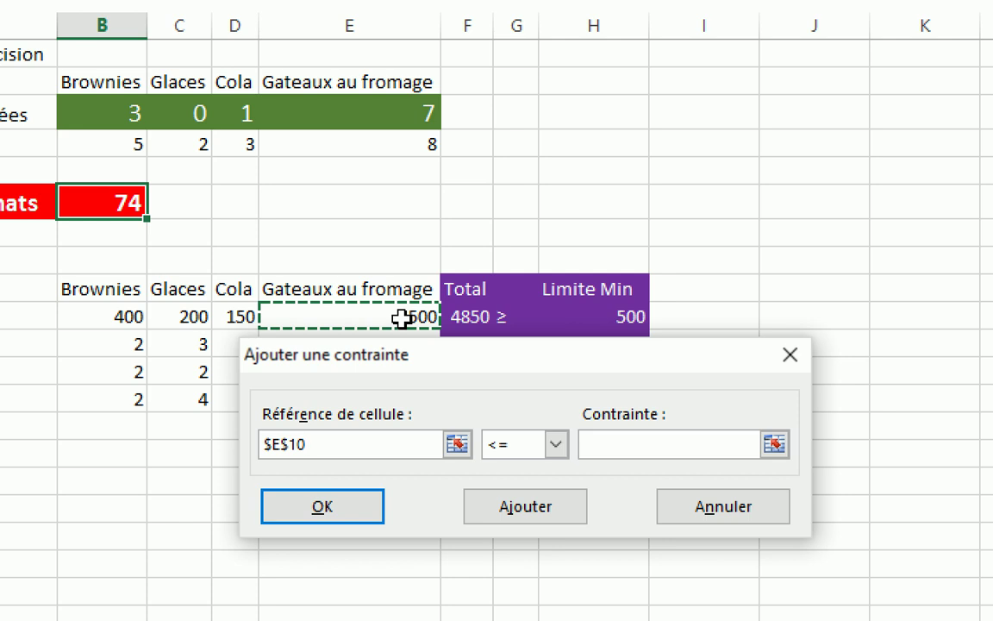
{"action": "left_click", "coordinate": [558, 448]}
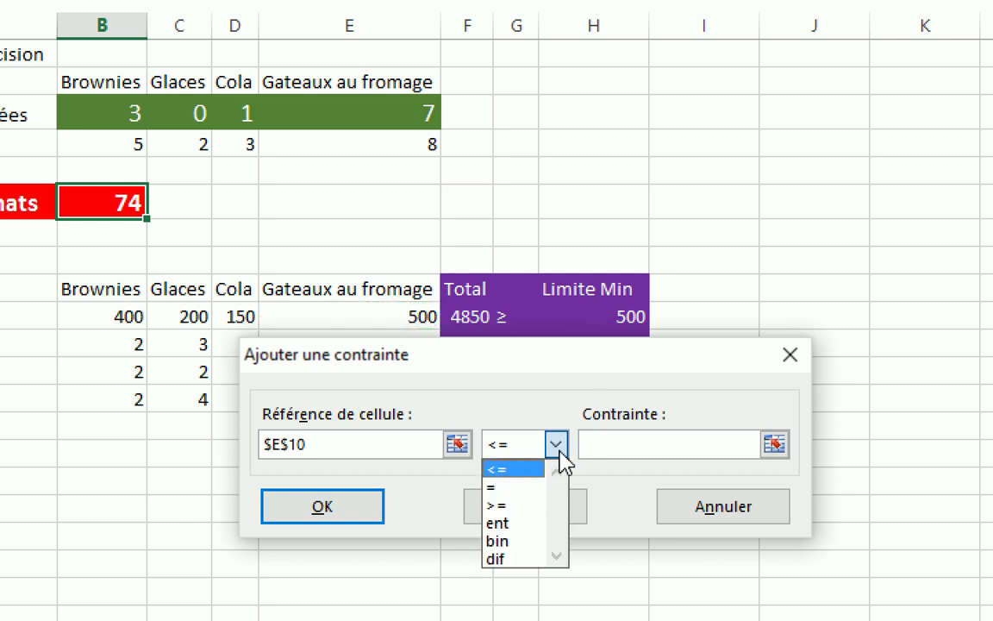
{"action": "left_click", "coordinate": [520, 507]}
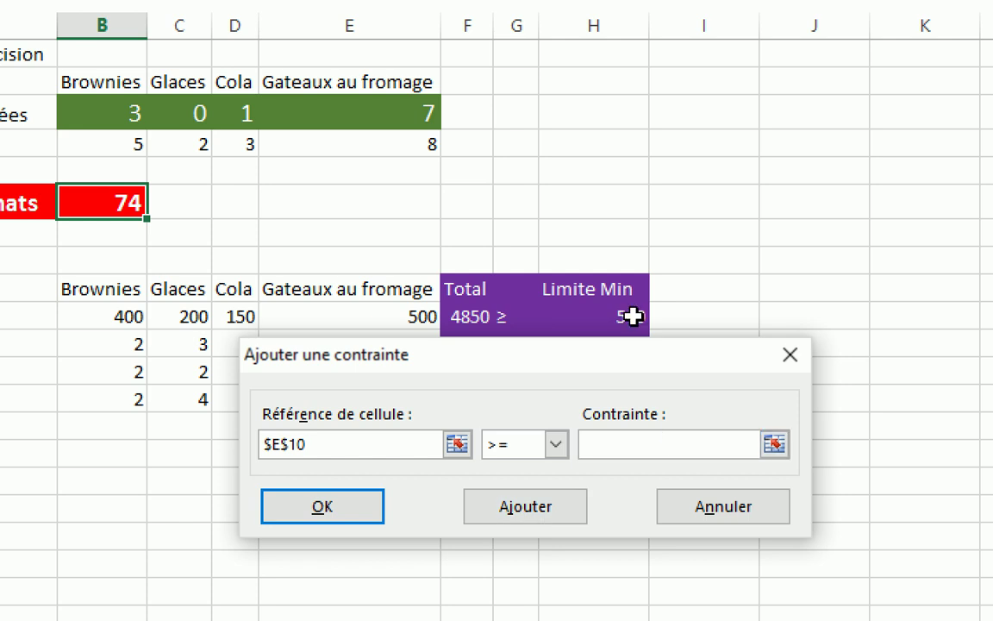
{"action": "left_click", "coordinate": [629, 317]}
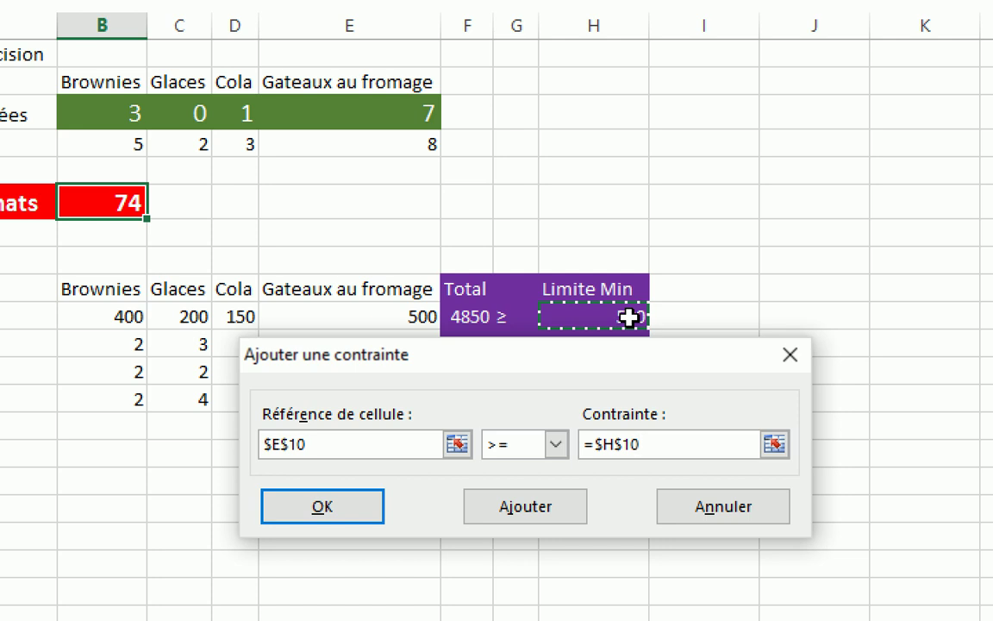
{"action": "left_click", "coordinate": [543, 506]}
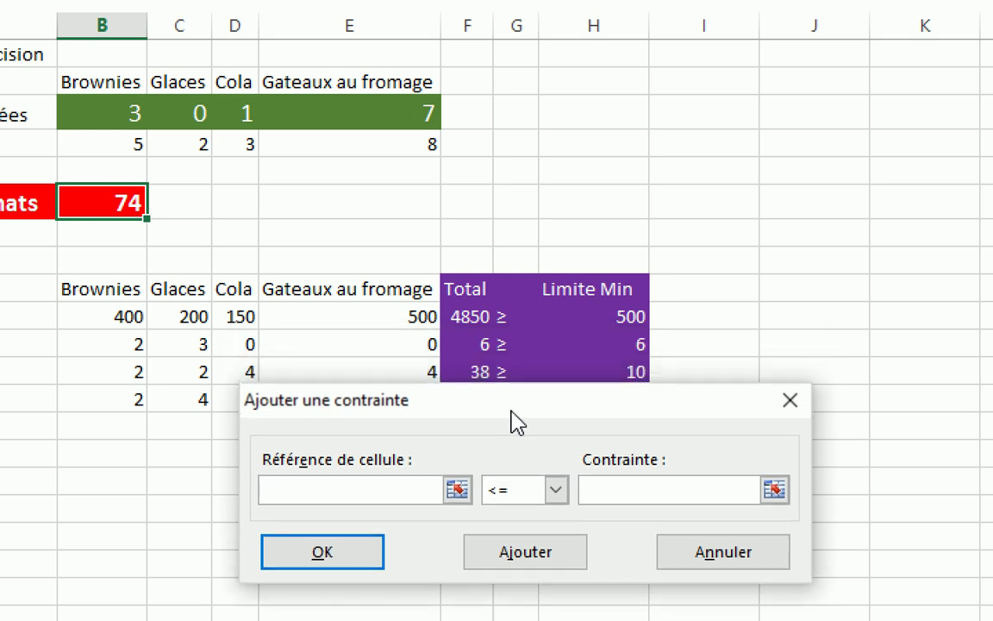
- Add a Solver constraint requiring the Chocolat total in F11 to be >= the minimum limit in H11
{"action": "left_click_drag", "start_coordinate": [512, 412], "coordinate": [505, 443]}
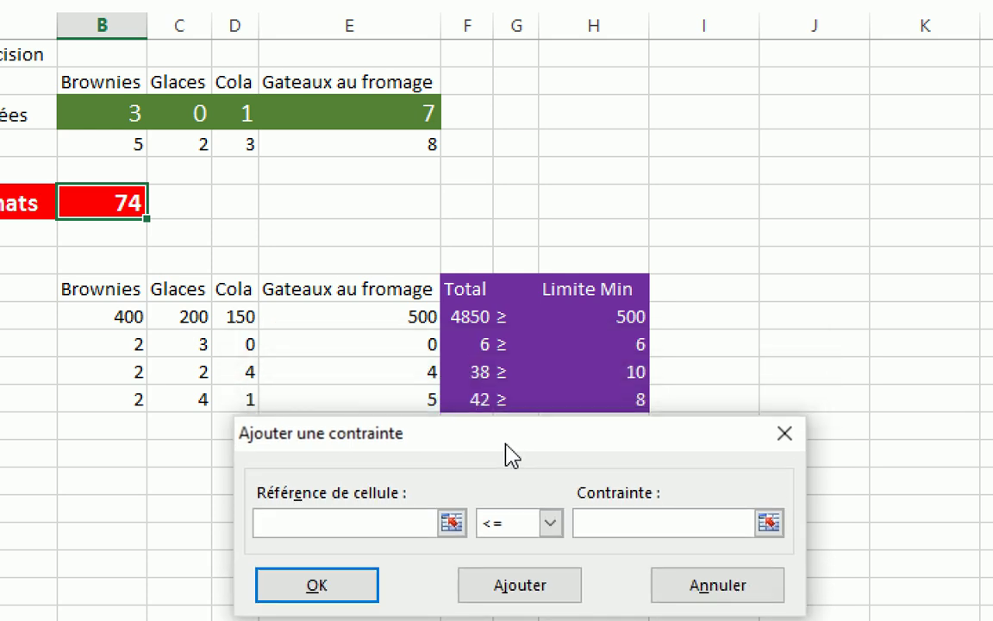
{"action": "left_click", "coordinate": [481, 349]}
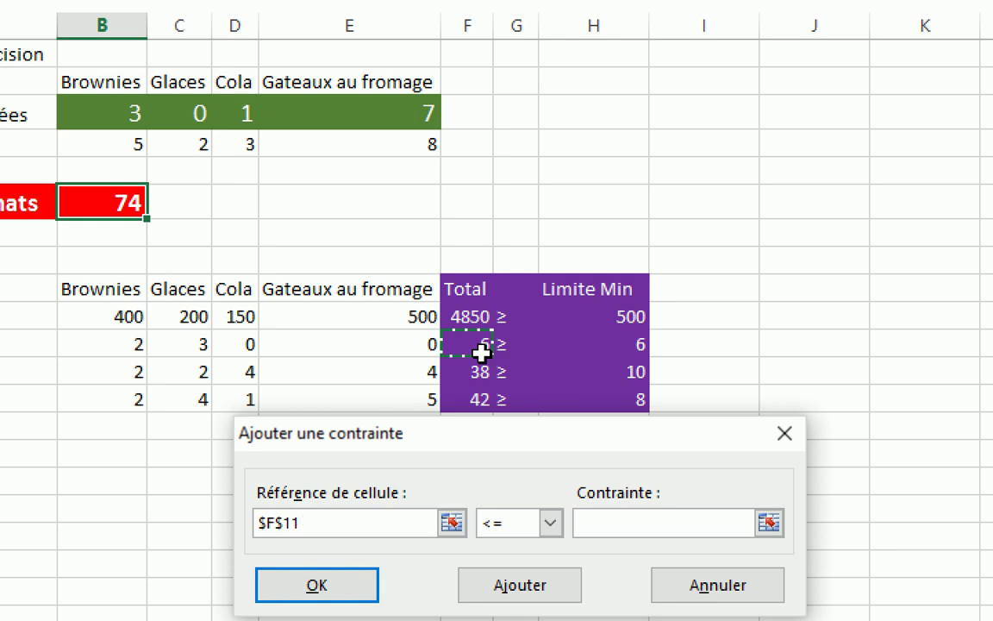
{"action": "left_click", "coordinate": [550, 524]}
{"action": "left_click", "coordinate": [493, 582]}
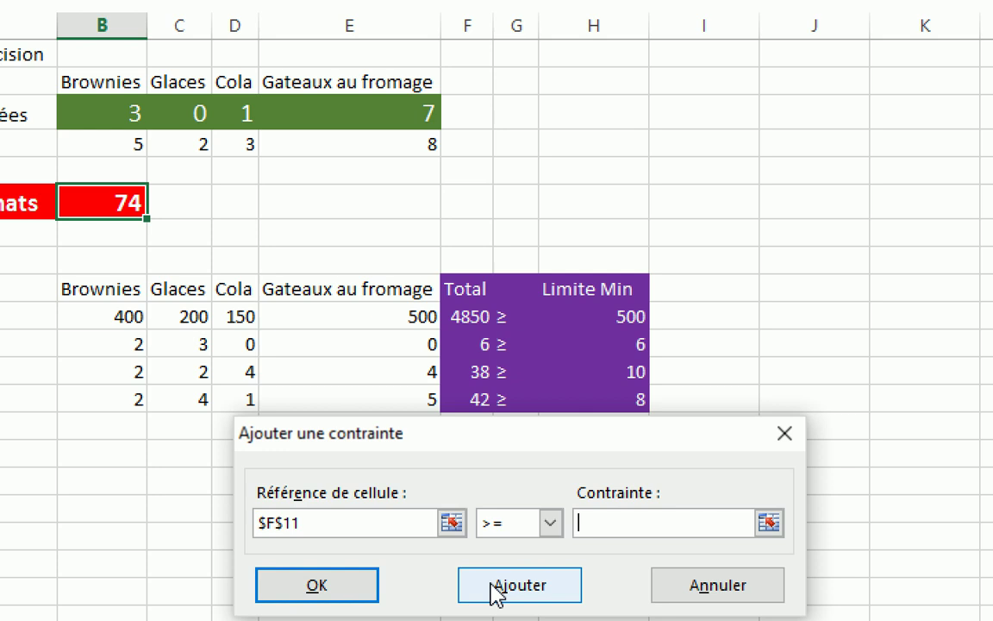
{"action": "left_click", "coordinate": [632, 347]}
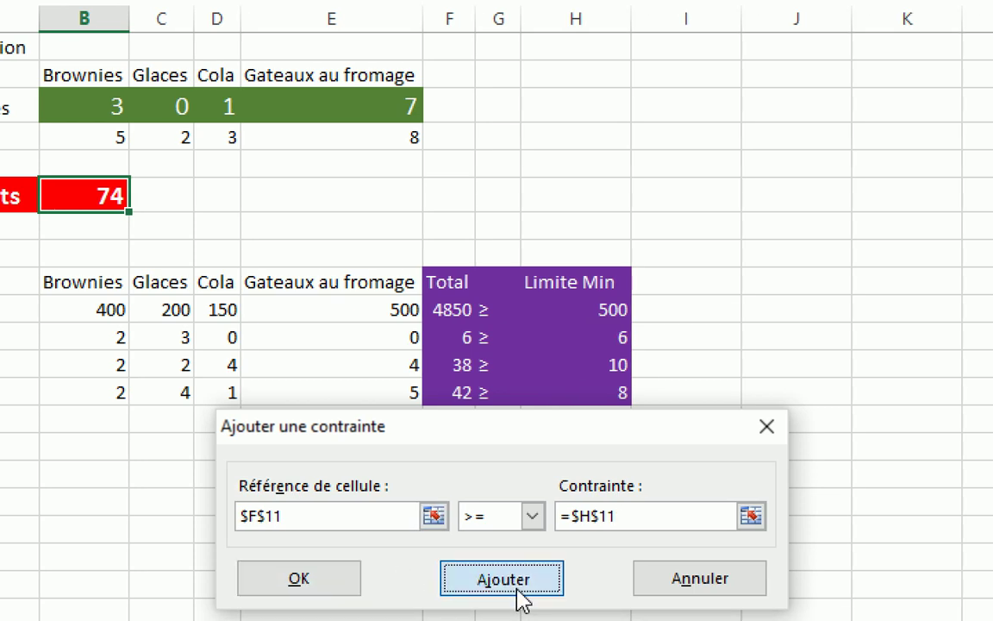
{"action": "left_click", "coordinate": [533, 594]}
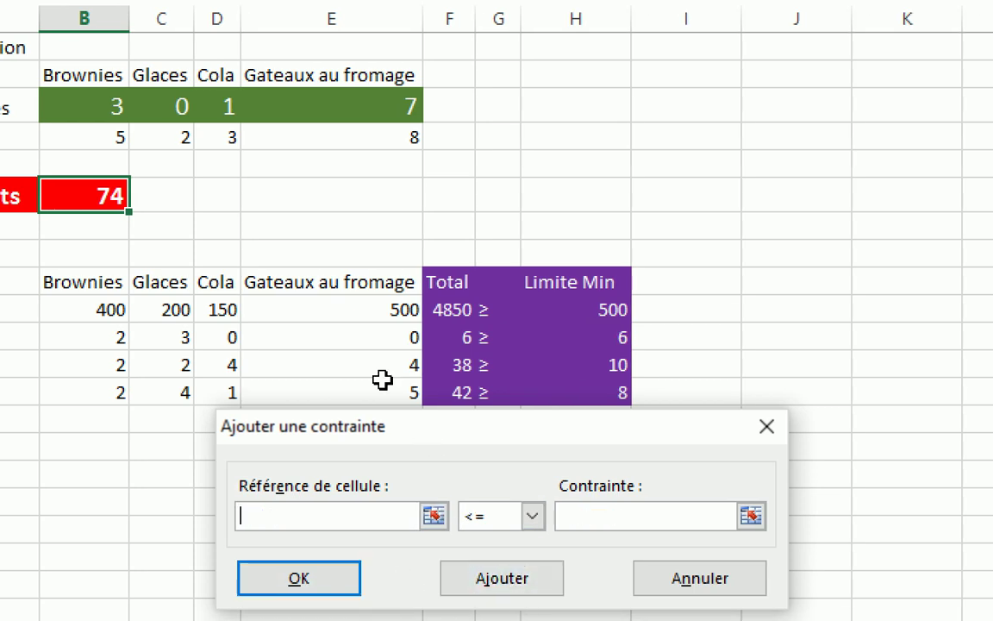
- Add a Solver constraint requiring the Sucre total in F12 to be >= the minimum limit in H12
{"action": "left_click", "coordinate": [459, 365]}
{"action": "left_click", "coordinate": [532, 517]}
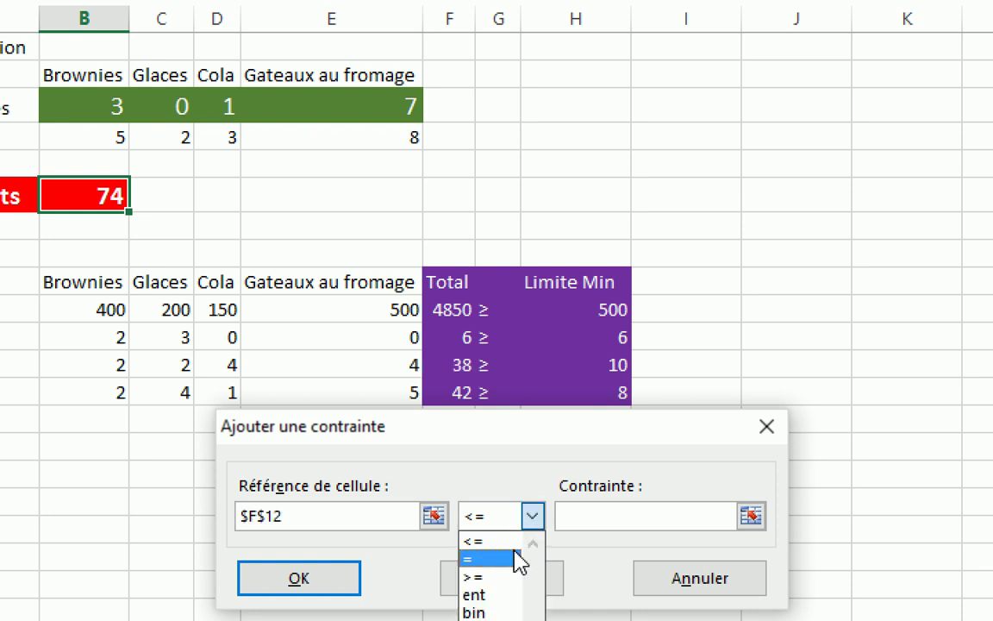
{"action": "left_click", "coordinate": [493, 575]}
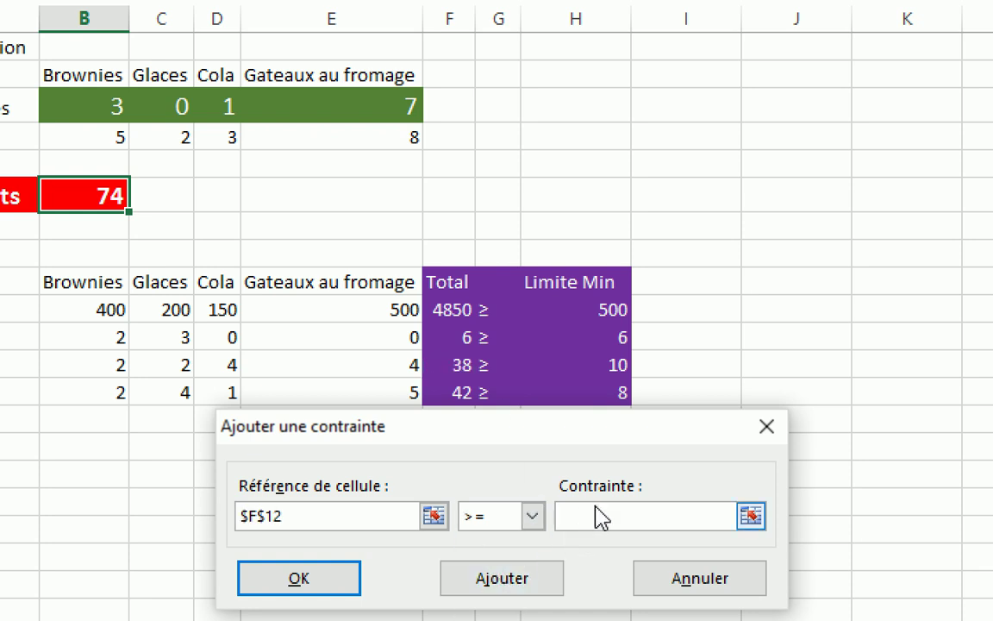
{"action": "left_click", "coordinate": [614, 363]}
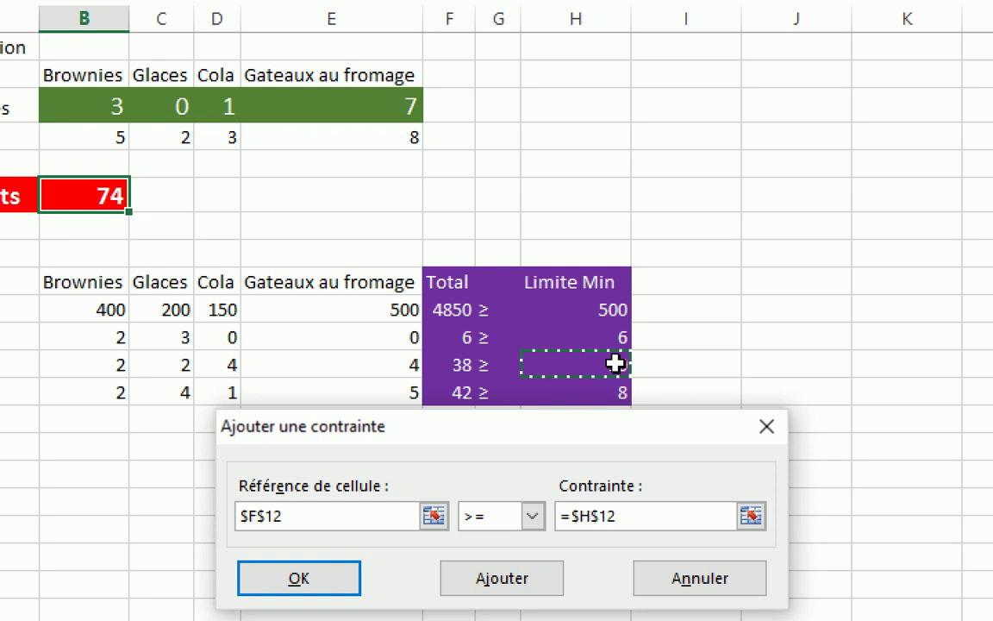
{"action": "left_click", "coordinate": [508, 579]}
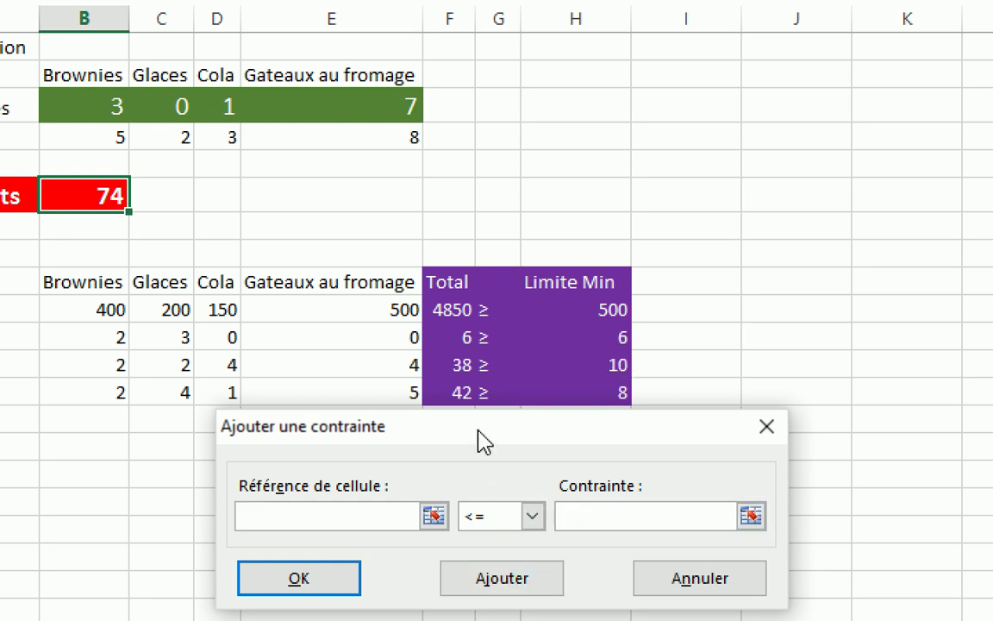
- Add the final Solver constraint requiring the Graisse total in F13 to be >= the minimum limit in H13, and finish adding constraints
{"action": "left_click", "coordinate": [453, 394]}
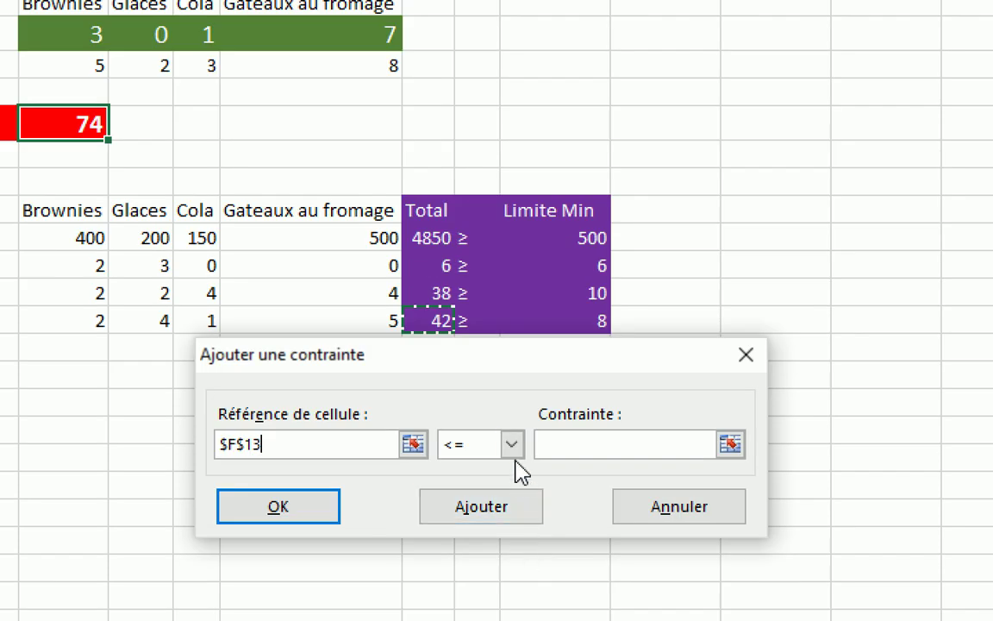
{"action": "left_click", "coordinate": [532, 516]}
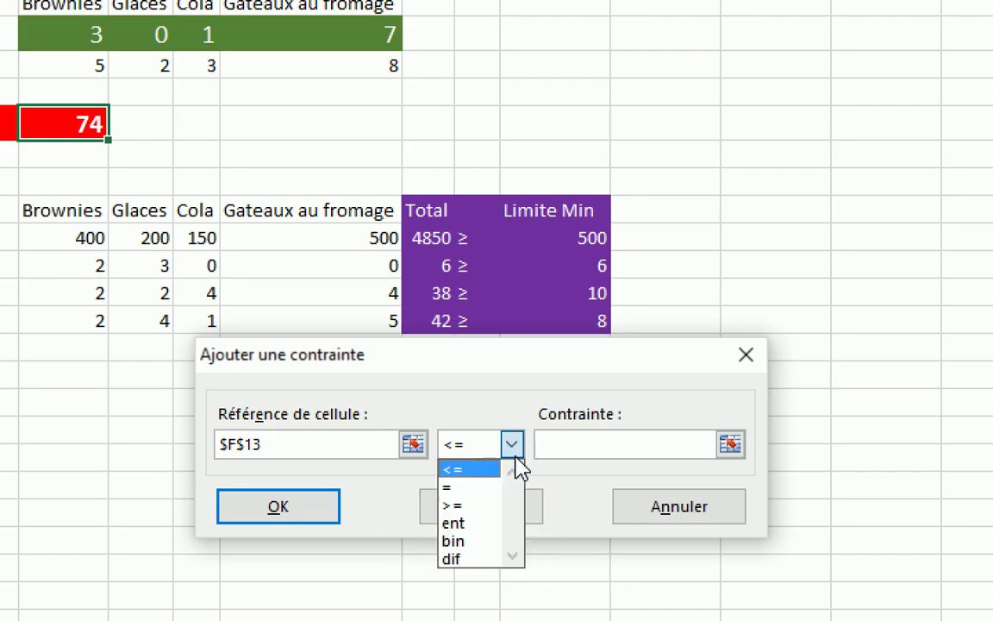
{"action": "left_click", "coordinate": [492, 506]}
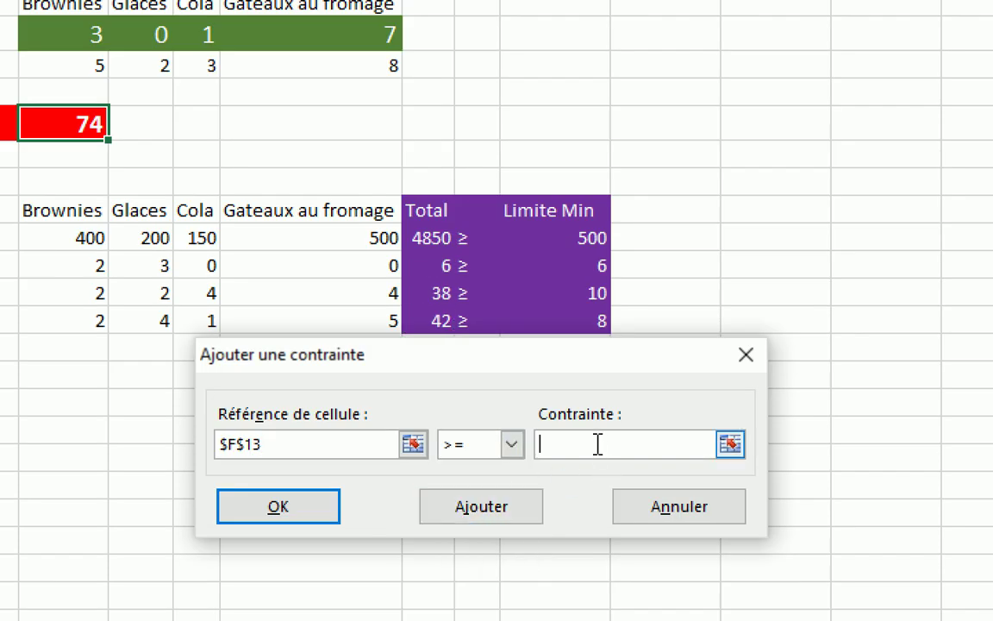
{"action": "left_click", "coordinate": [594, 323]}
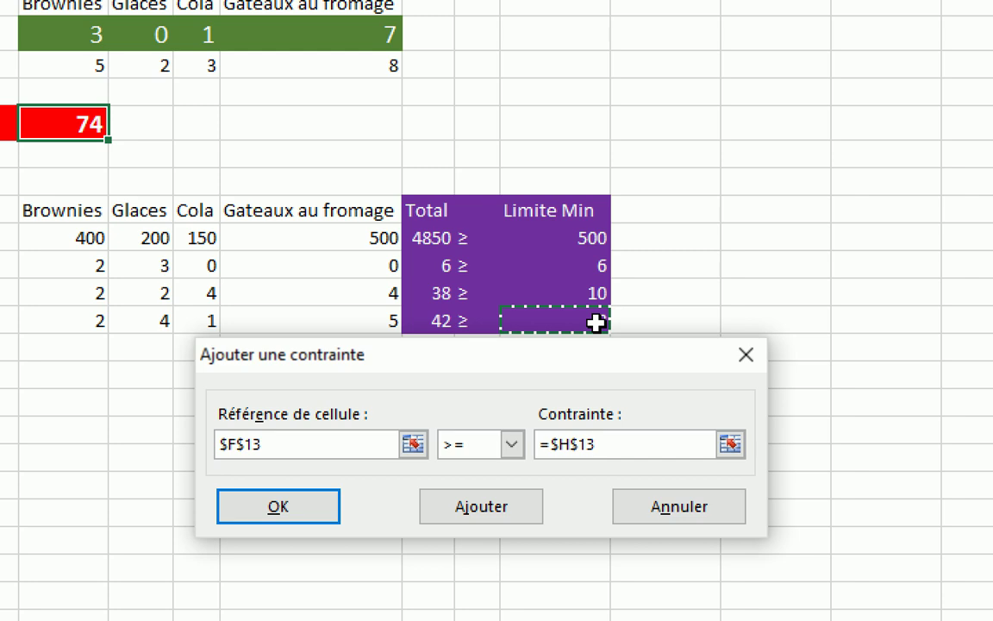
{"action": "left_click", "coordinate": [254, 511]}
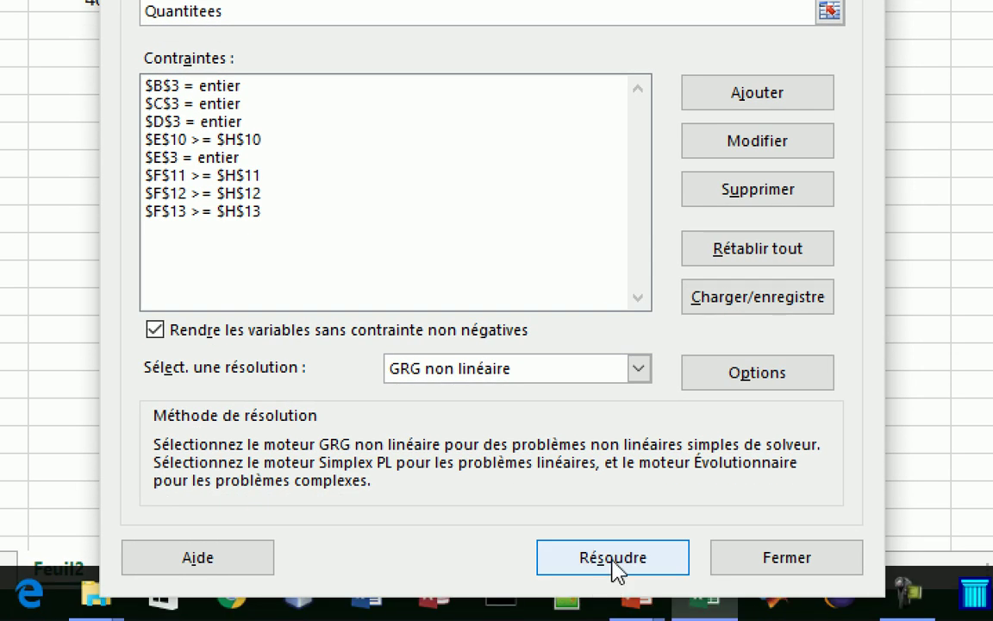
- Solve the diet cost model and keep the Solver solution
{"action": "left_click", "coordinate": [627, 614]}
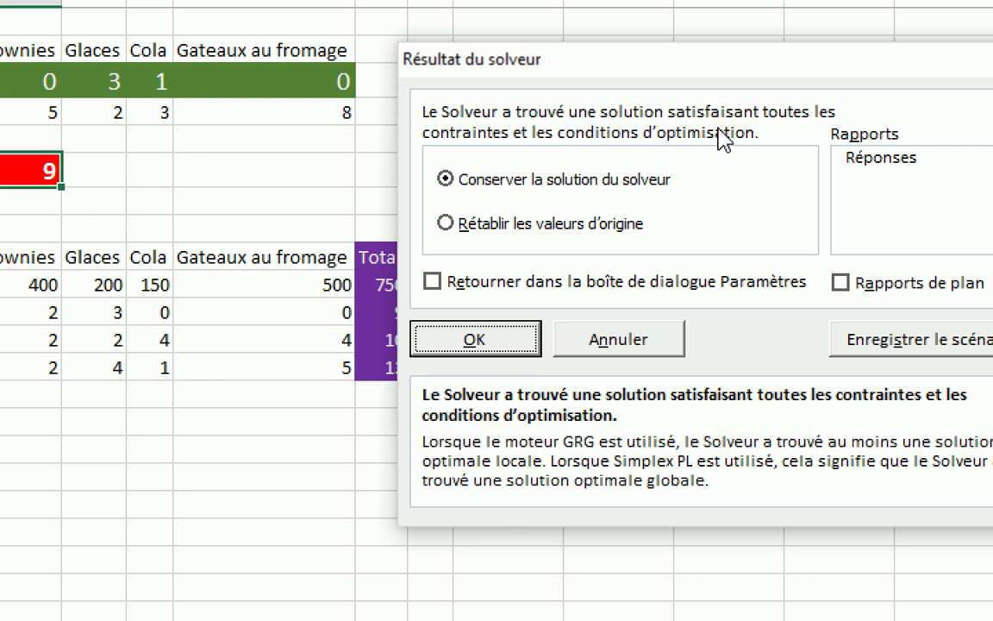
{"action": "left_click", "coordinate": [488, 354]}
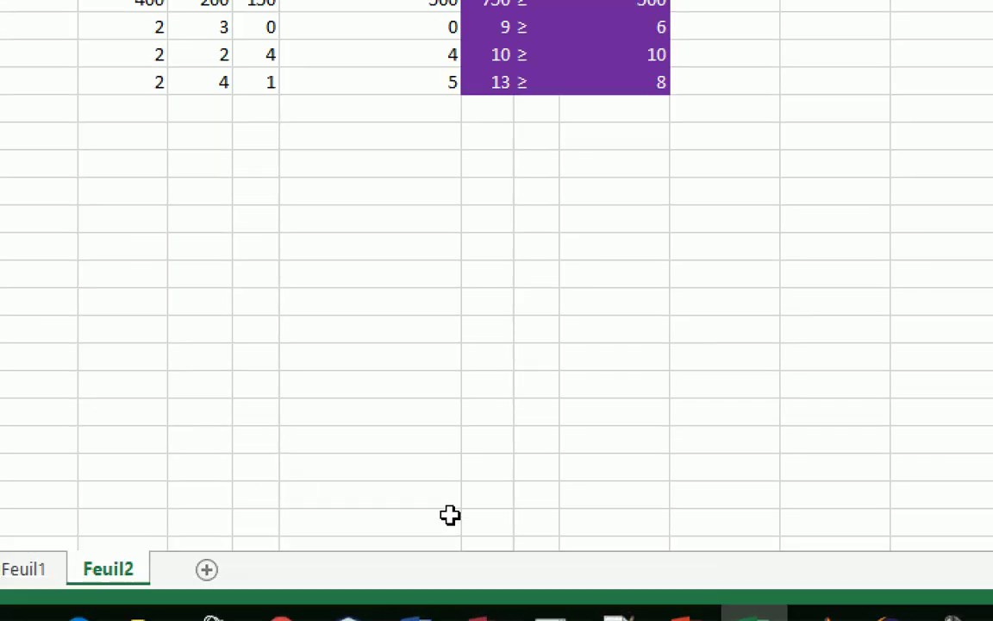
{"action": "key", "text": "alt+Tab"}
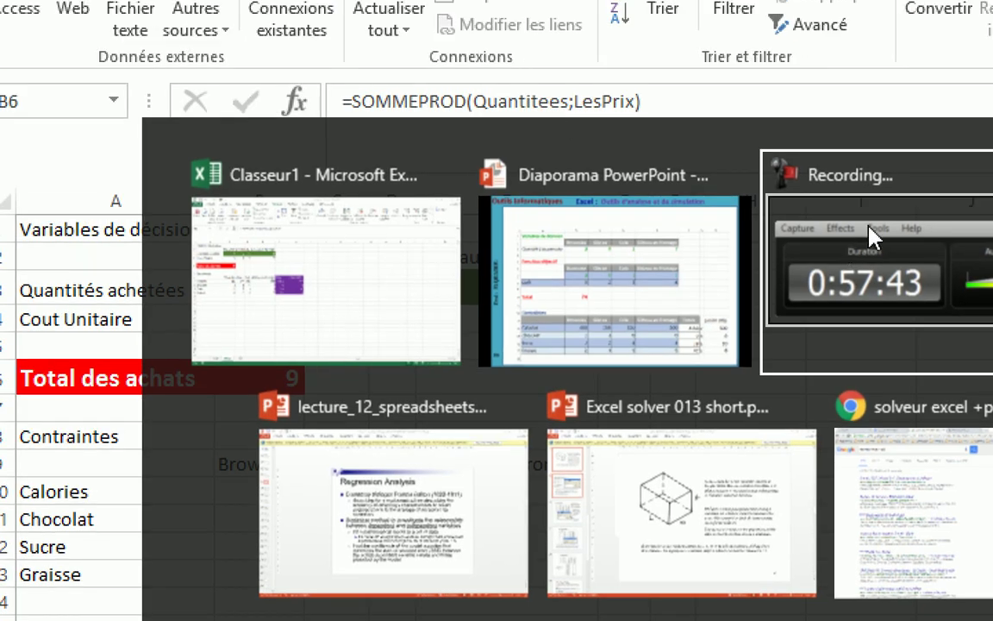
{"action": "left_click", "coordinate": [869, 231]}
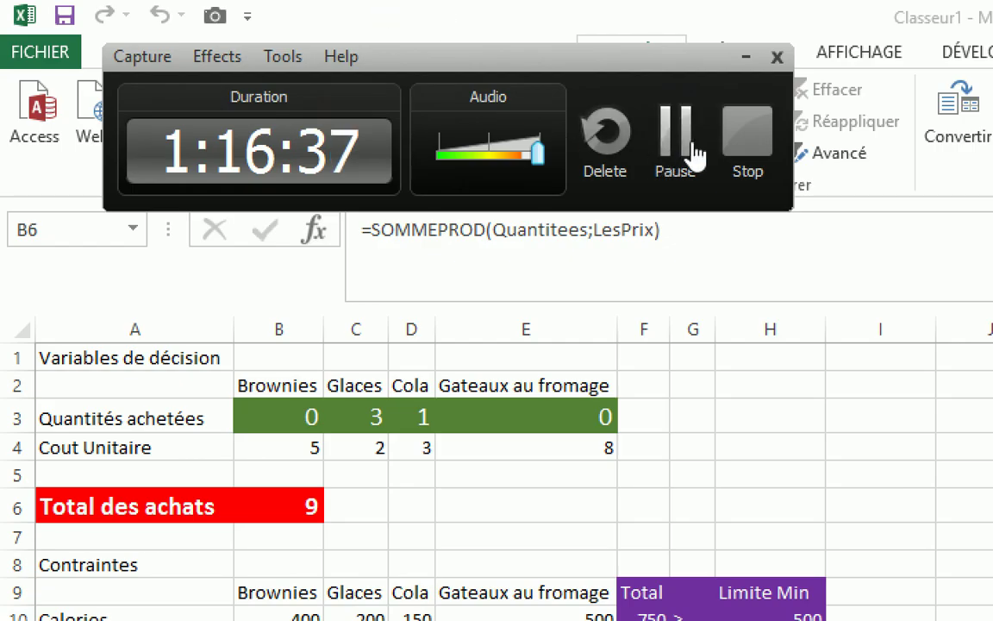
{"action": "left_click", "coordinate": [692, 158]}
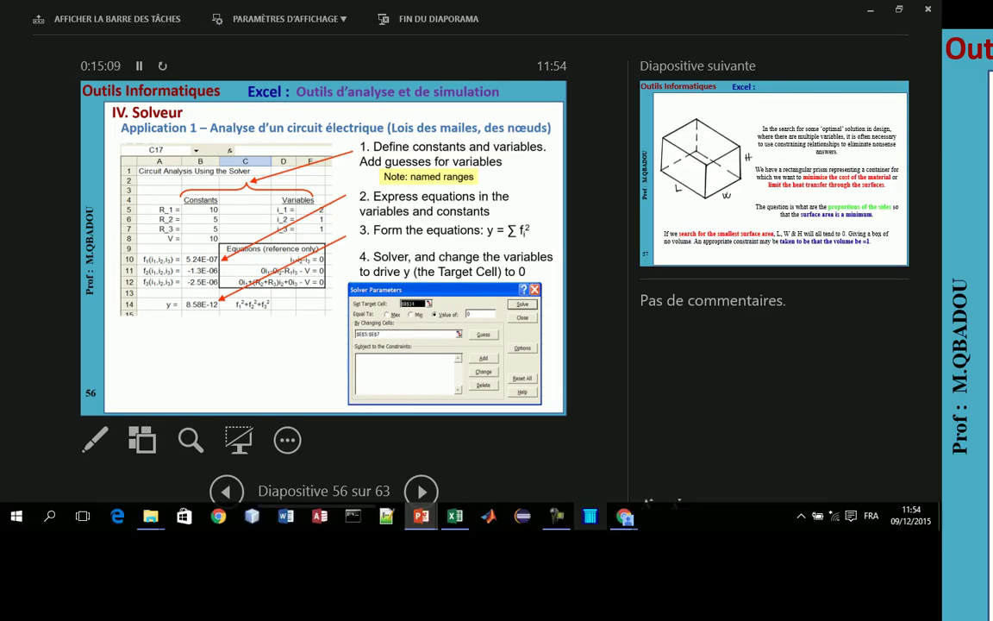
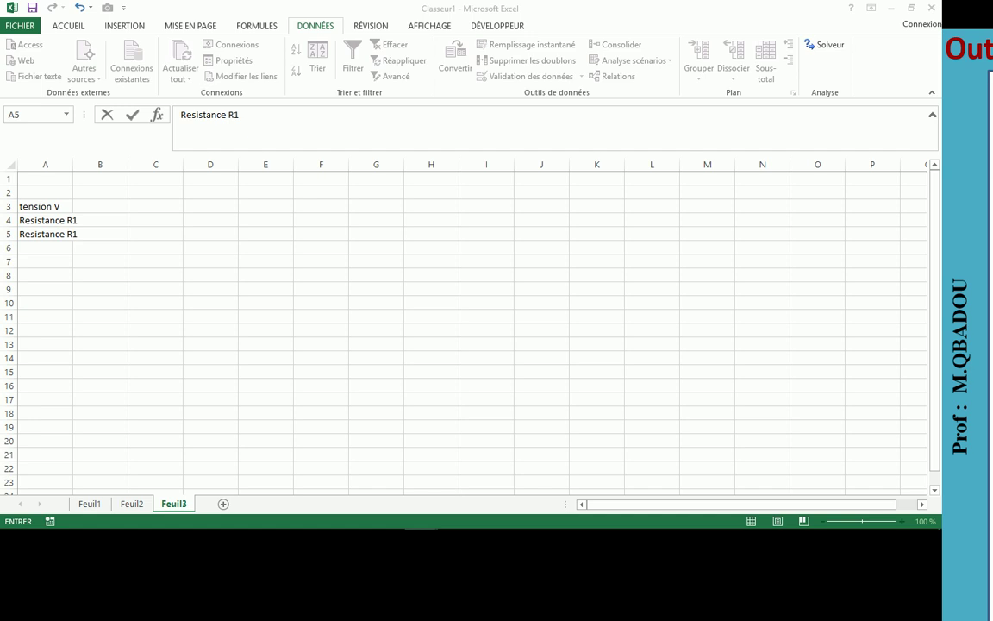
- Set the display projection to Dupliquer and switch from the slide show to the Classeur1 workbook in Excel
{"action": "key", "text": "super+p"}
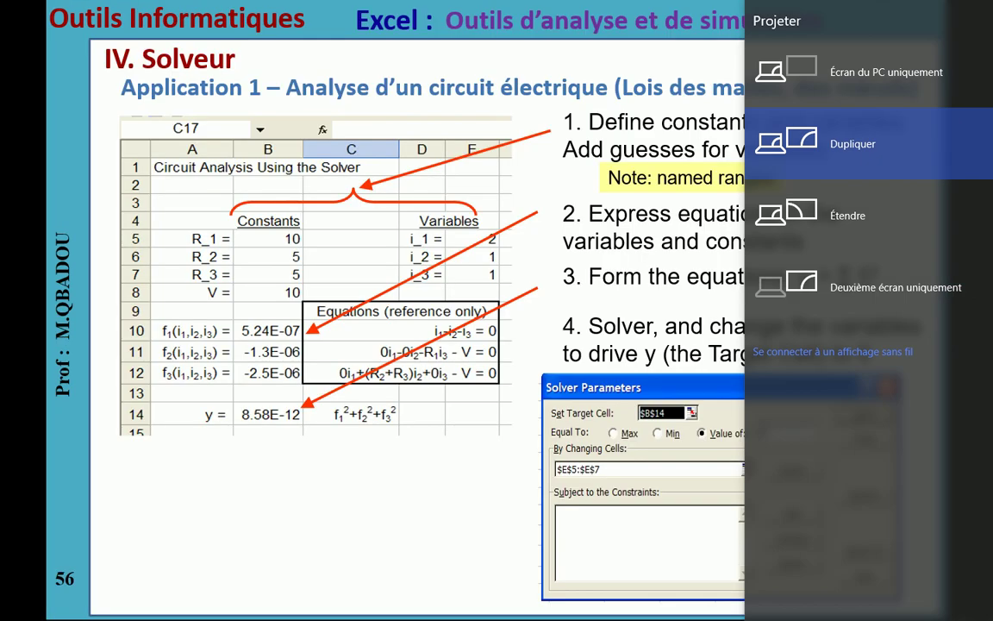
{"action": "key", "text": "alt+Tab"}
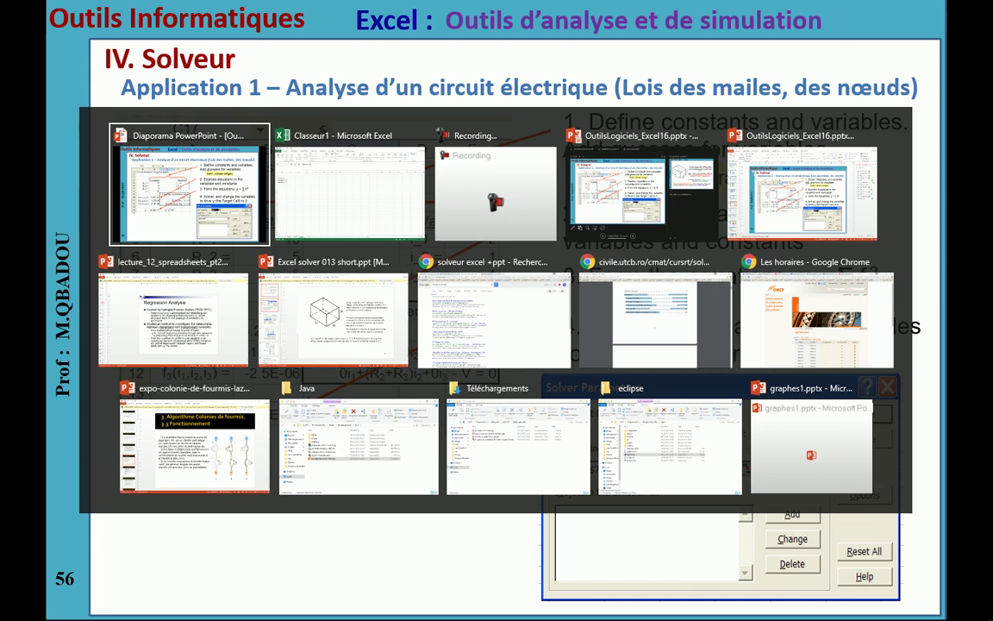
{"action": "key", "text": "alt+Tab"}
{"action": "key", "text": "alt+Tab"}
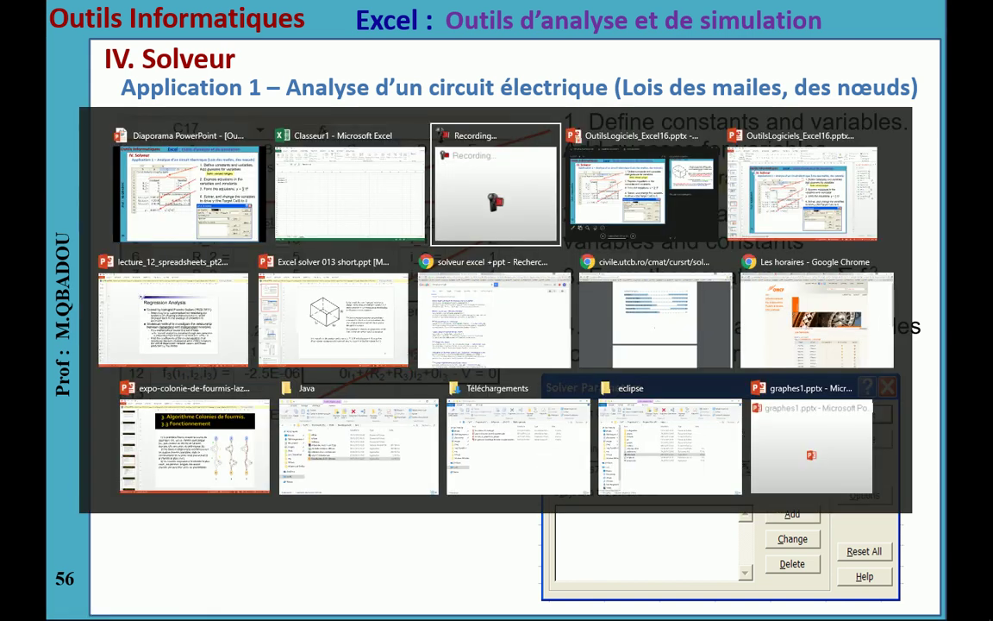
{"action": "key", "text": "alt+shift+Tab"}
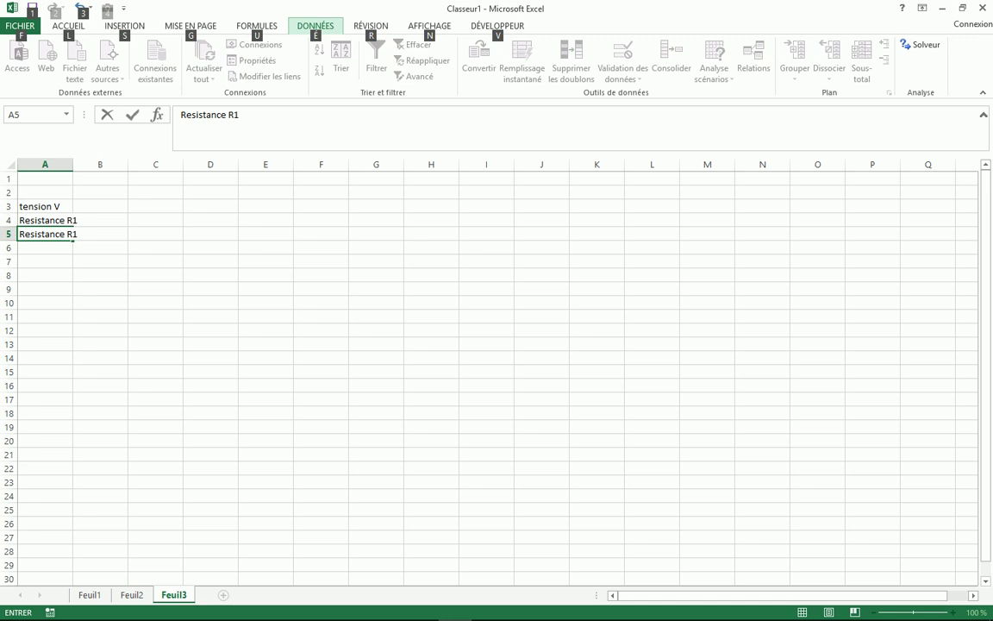
- Enter the label "Resistance R3" in cell A6 of Feuil3, below the existing resistance labels
{"action": "left_click", "coordinate": [100, 206]}
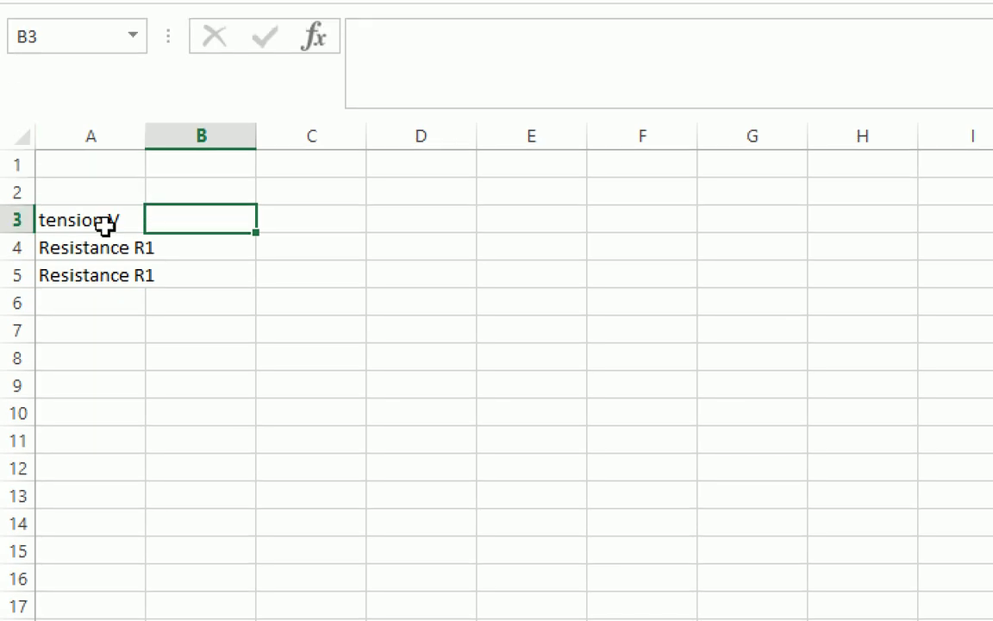
{"action": "left_click", "coordinate": [71, 219]}
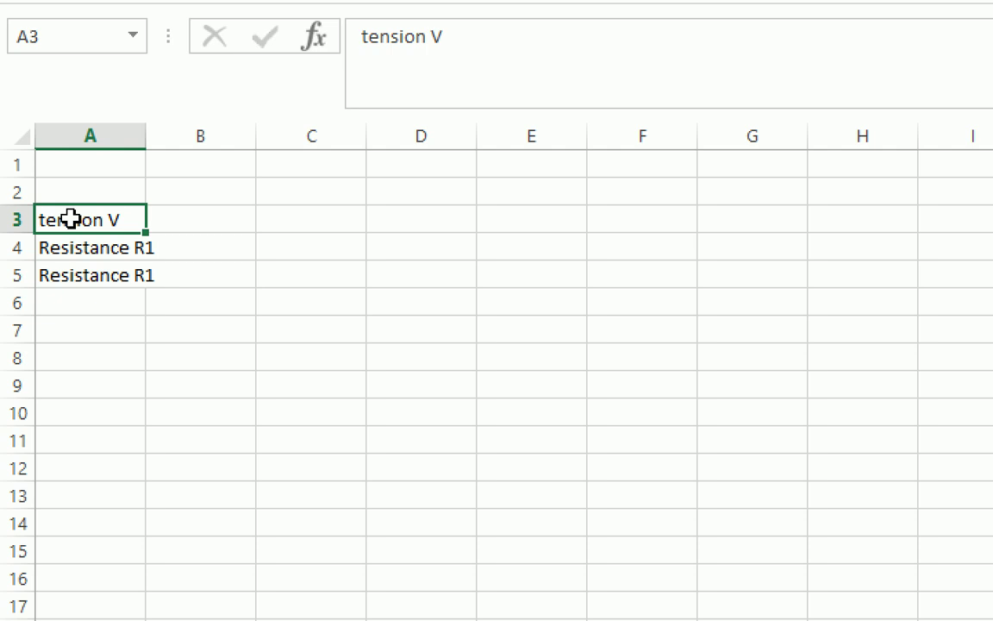
{"action": "left_click", "coordinate": [101, 252]}
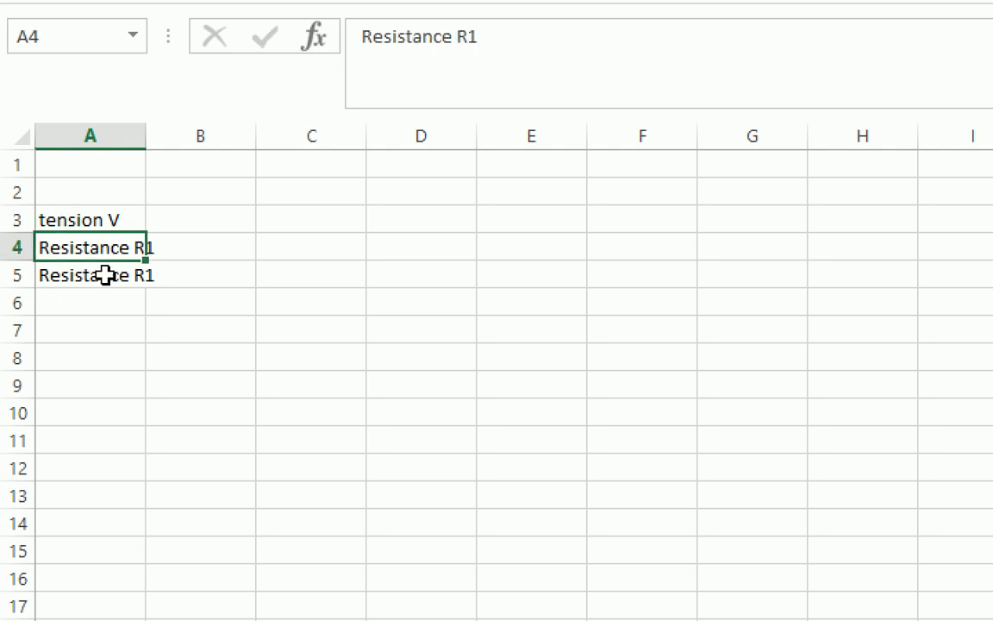
{"action": "left_click", "coordinate": [105, 275]}
{"action": "left_click", "coordinate": [104, 304]}
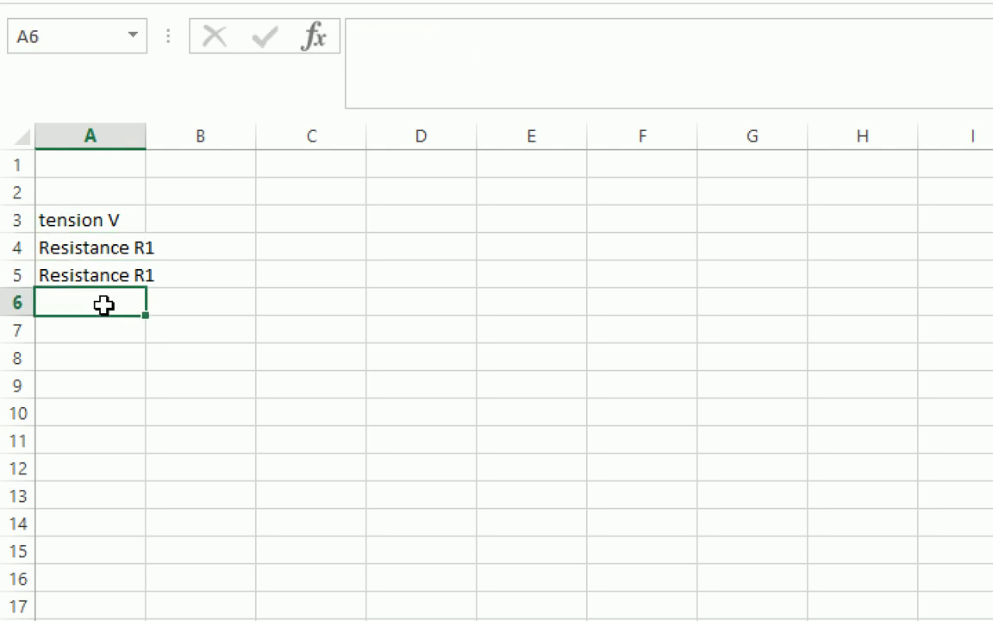
{"action": "type", "text": "Resis"}
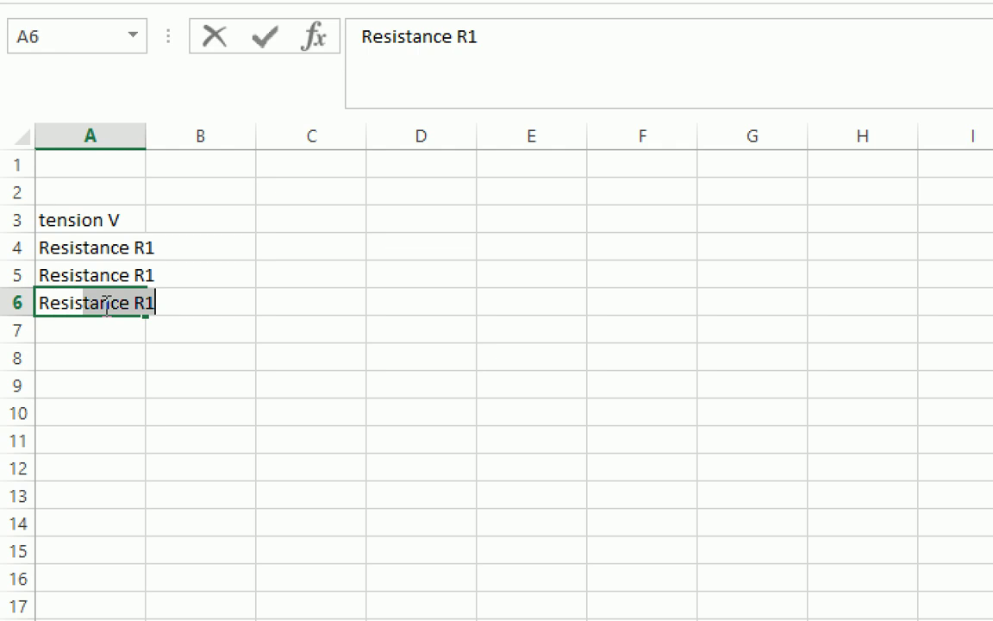
{"action": "type", "text": "tance R3"}
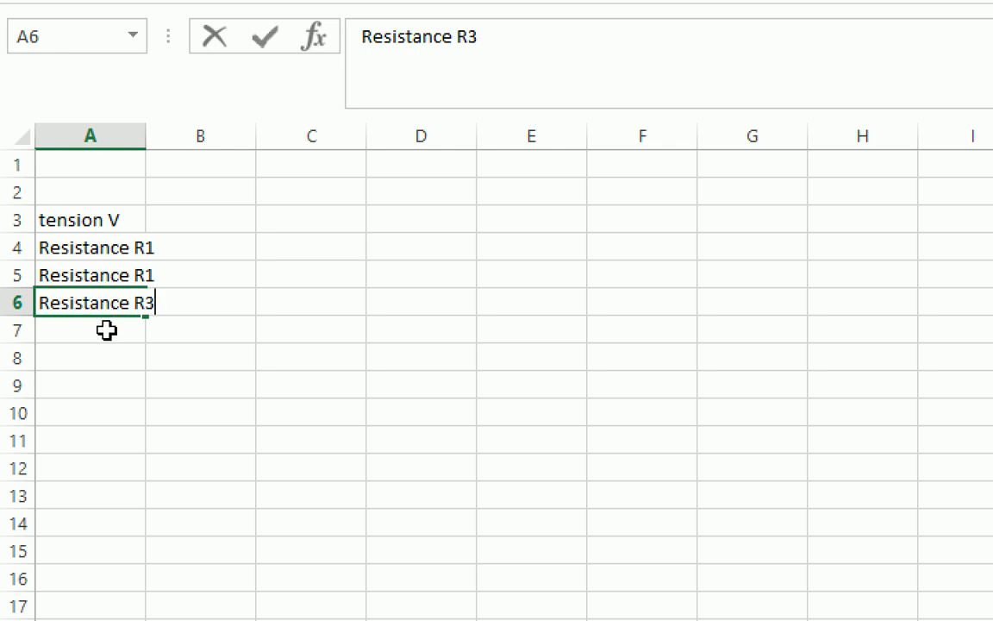
- Correct the label in A5 to "Resistance R2" and fit column A to its contents
{"action": "key", "text": "Return"}
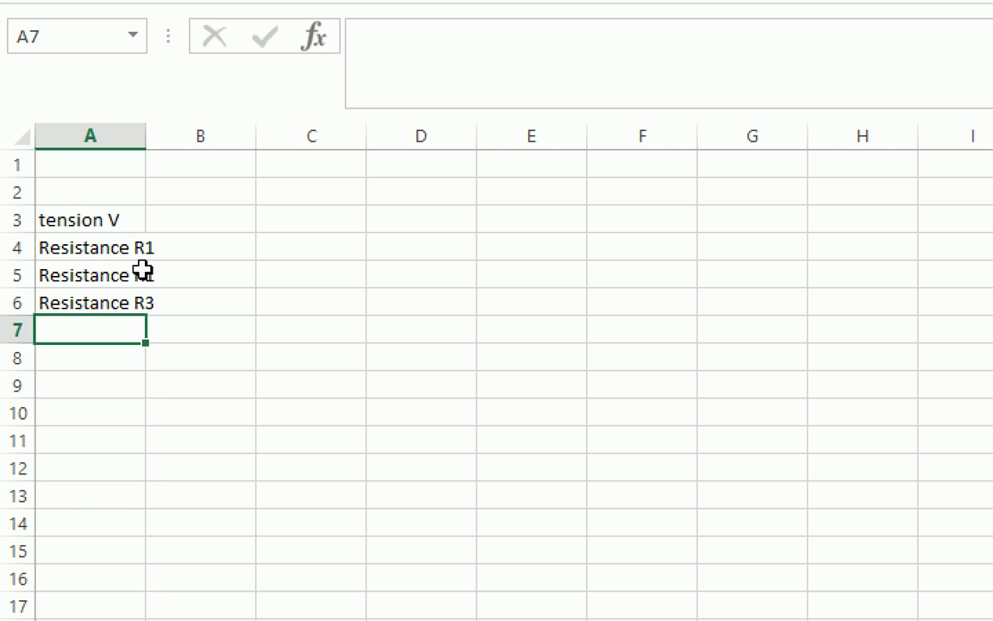
{"action": "left_click", "coordinate": [143, 272]}
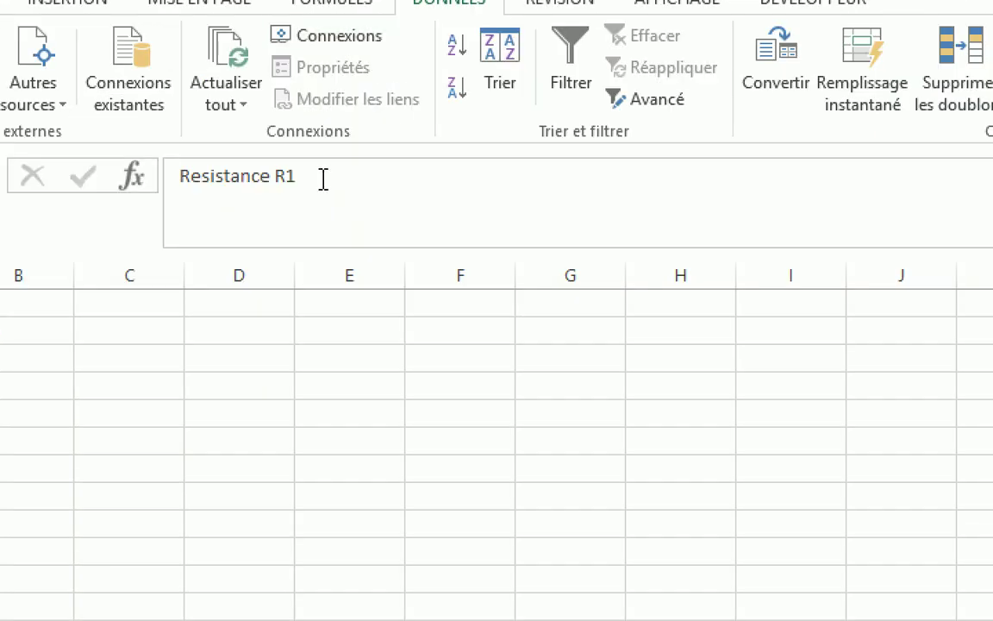
{"action": "left_click", "coordinate": [315, 175]}
{"action": "type", "text": "3"}
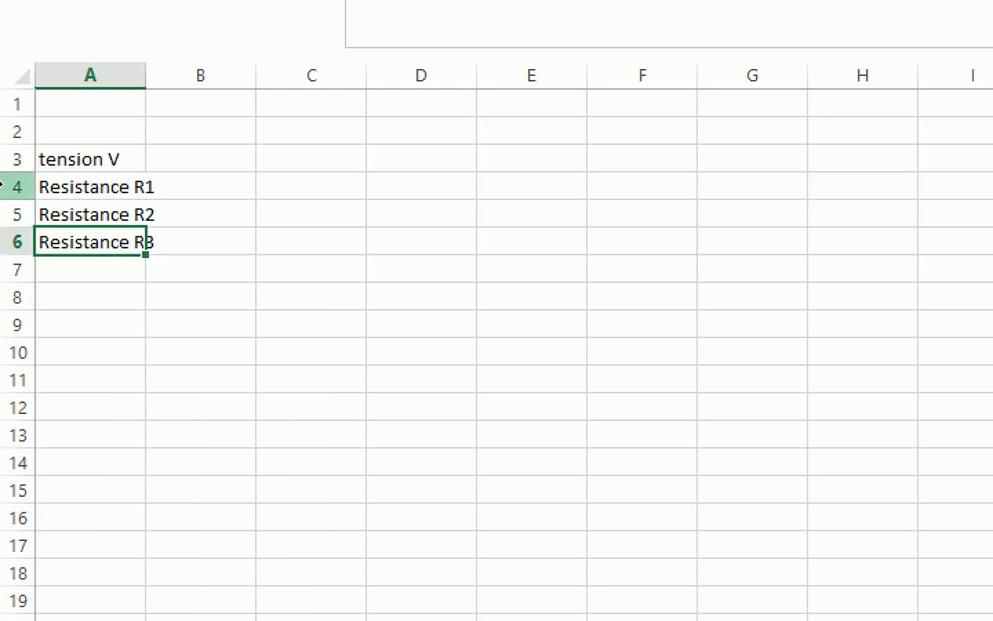
{"action": "double_click", "coordinate": [143, 74]}
{"action": "left_click_drag", "start_coordinate": [230, 160], "coordinate": [229, 242]}
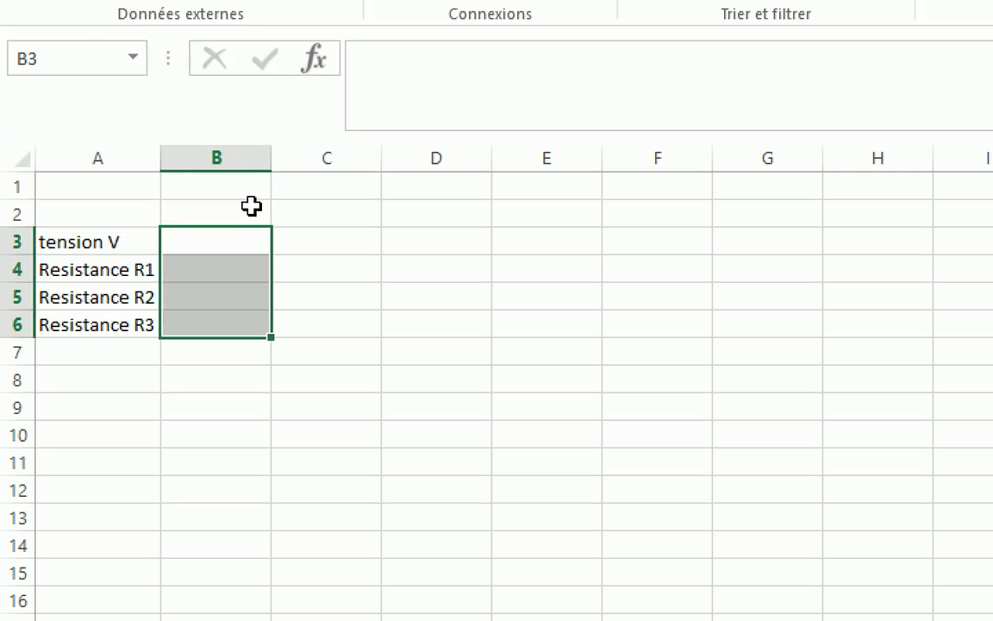
- Enter the labels "Courant i1", "Courant i2" and "courant i3" in cells D3 to D5
{"action": "left_click", "coordinate": [431, 236]}
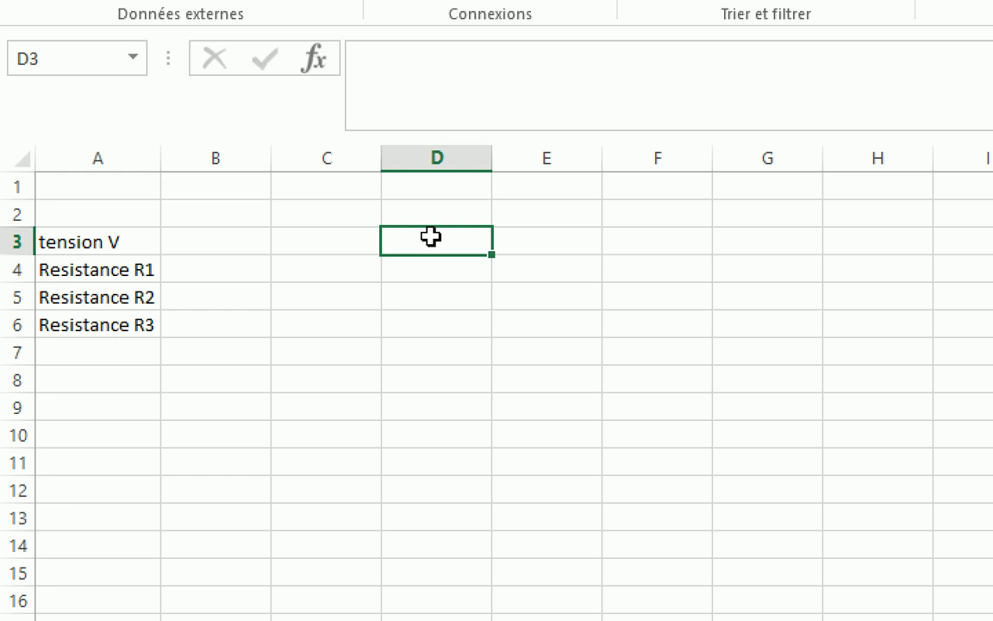
{"action": "double_click", "coordinate": [430, 236]}
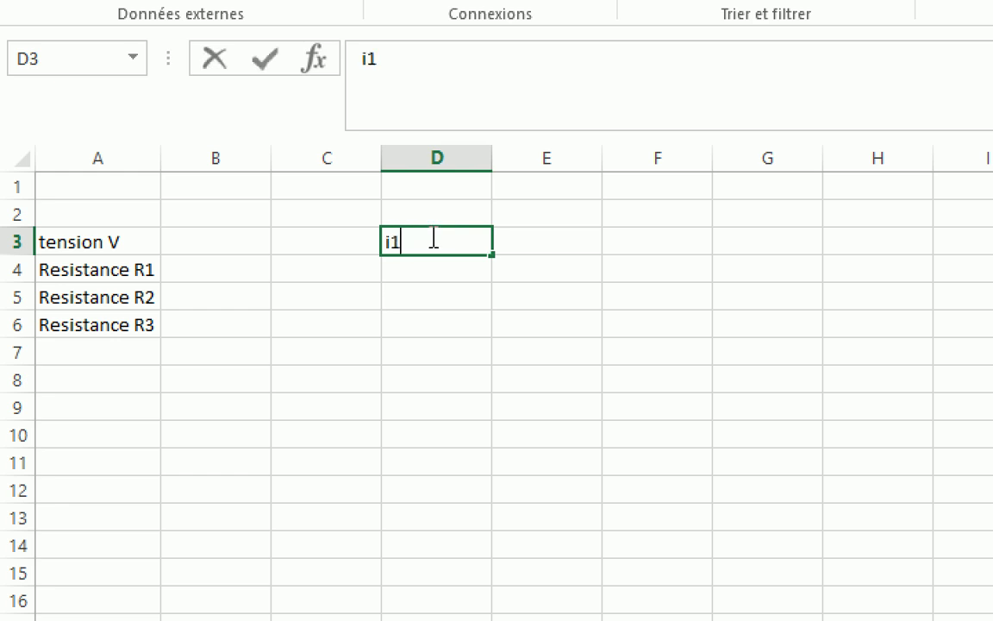
{"action": "type", "text": "Cou"}
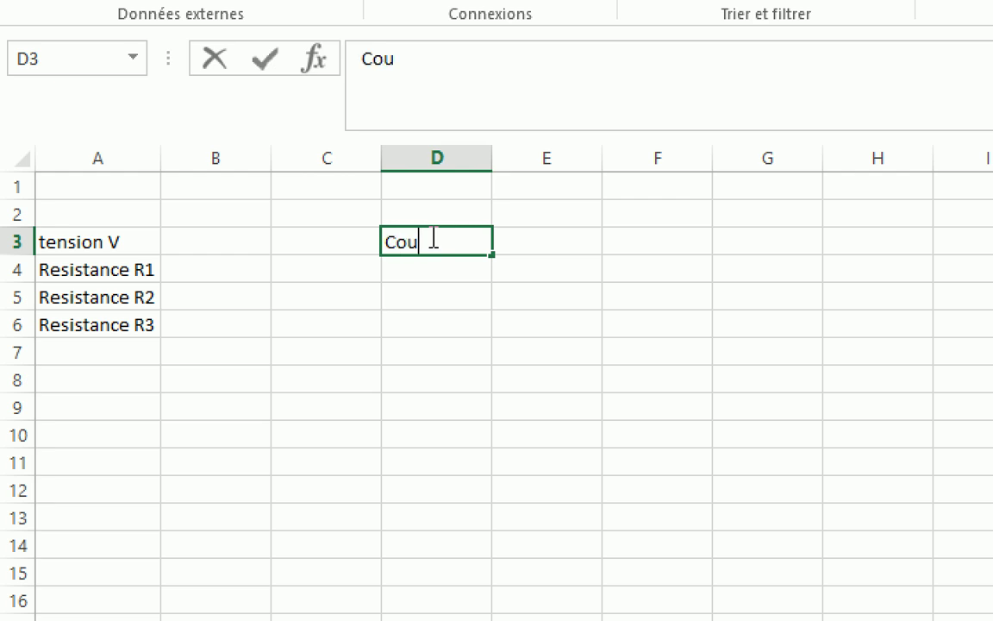
{"action": "type", "text": "rant i1"}
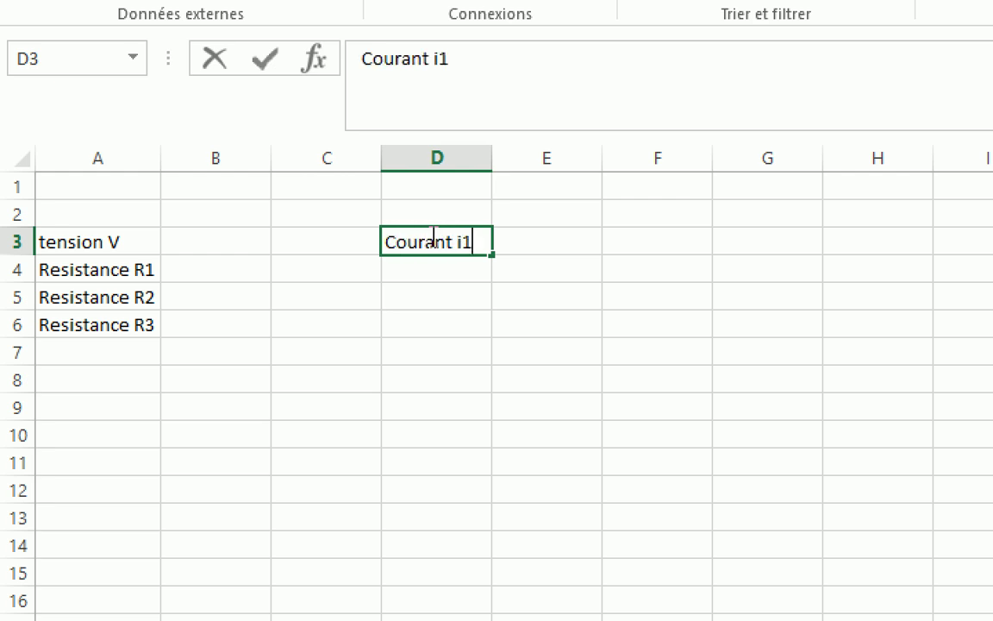
{"action": "key", "text": "Return"}
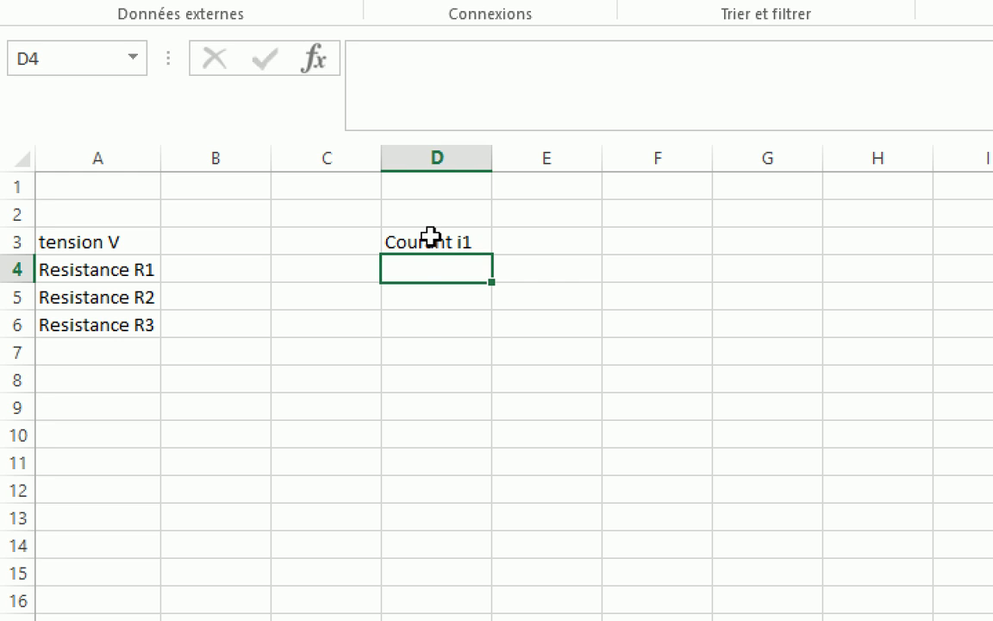
{"action": "type", "text": "Courant "}
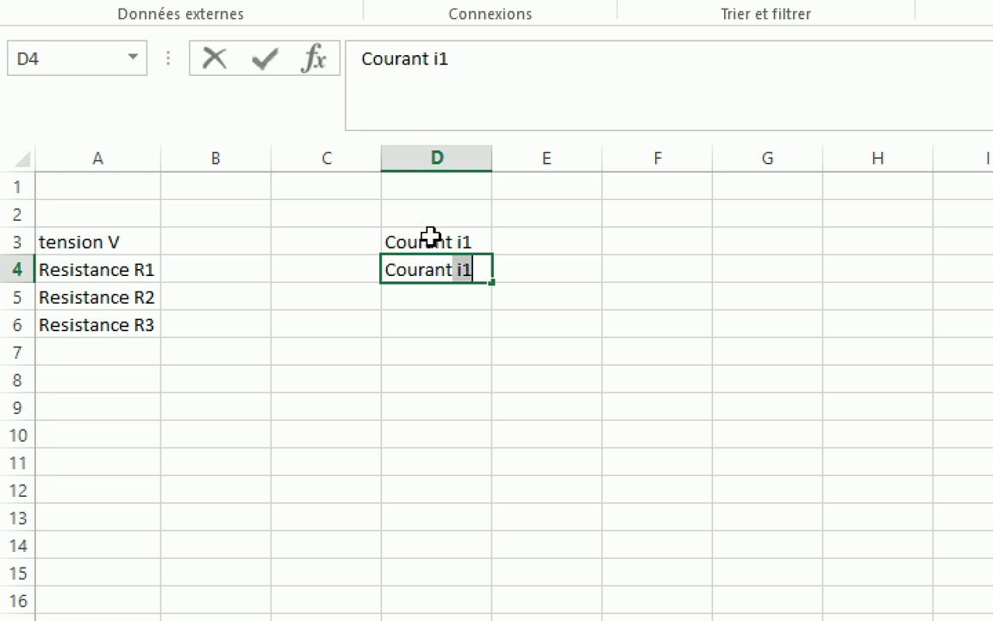
{"action": "type", "text": "i2"}
{"action": "key", "text": "Return"}
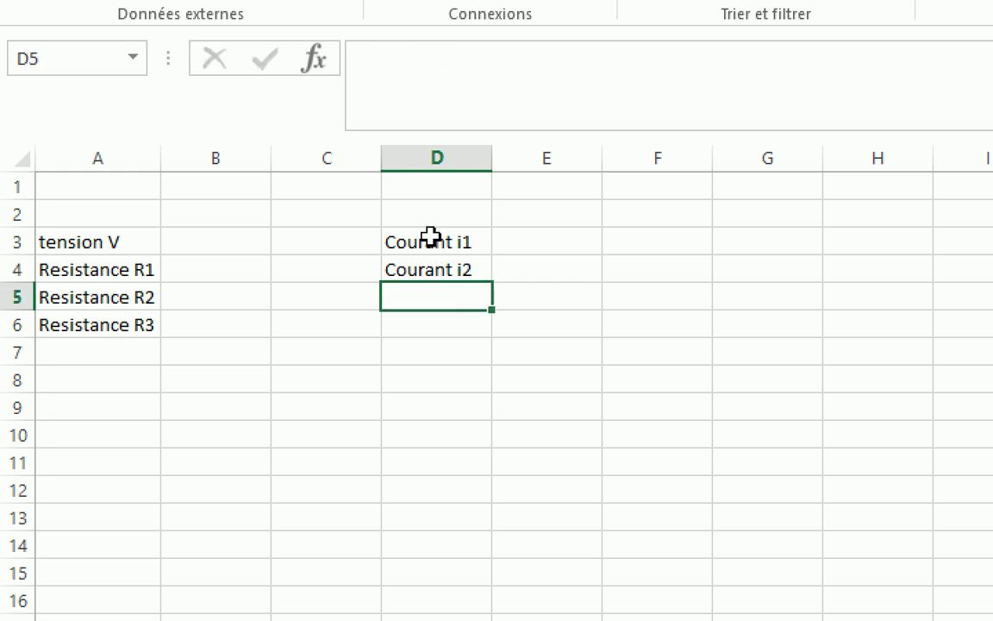
{"action": "type", "text": "courant i3"}
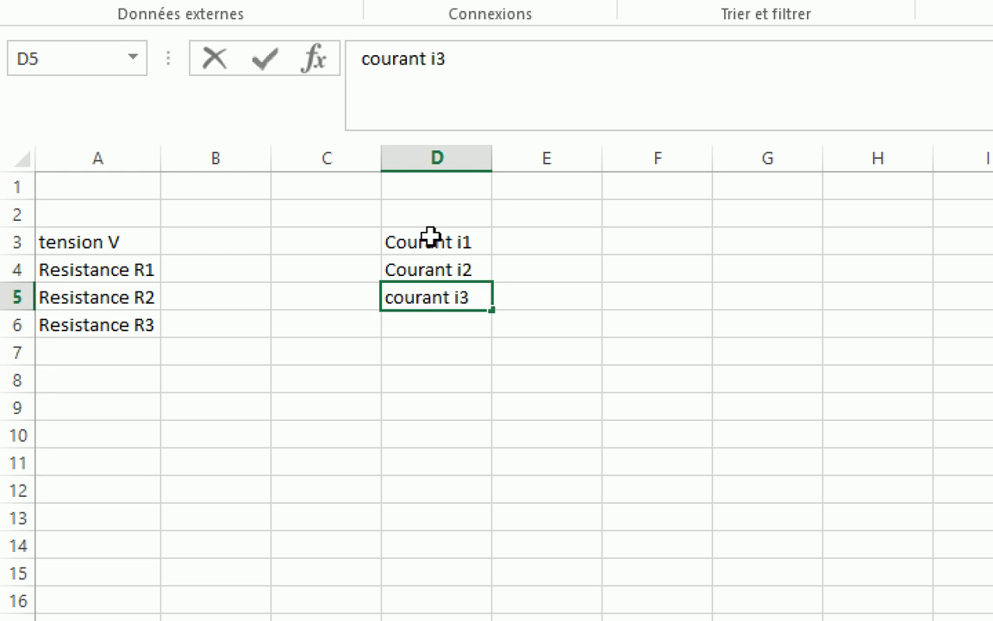
- Fill the range D3:E5 with a dark green theme colour
{"action": "left_click", "coordinate": [439, 237]}
{"action": "left_click_drag", "start_coordinate": [439, 237], "coordinate": [550, 298]}
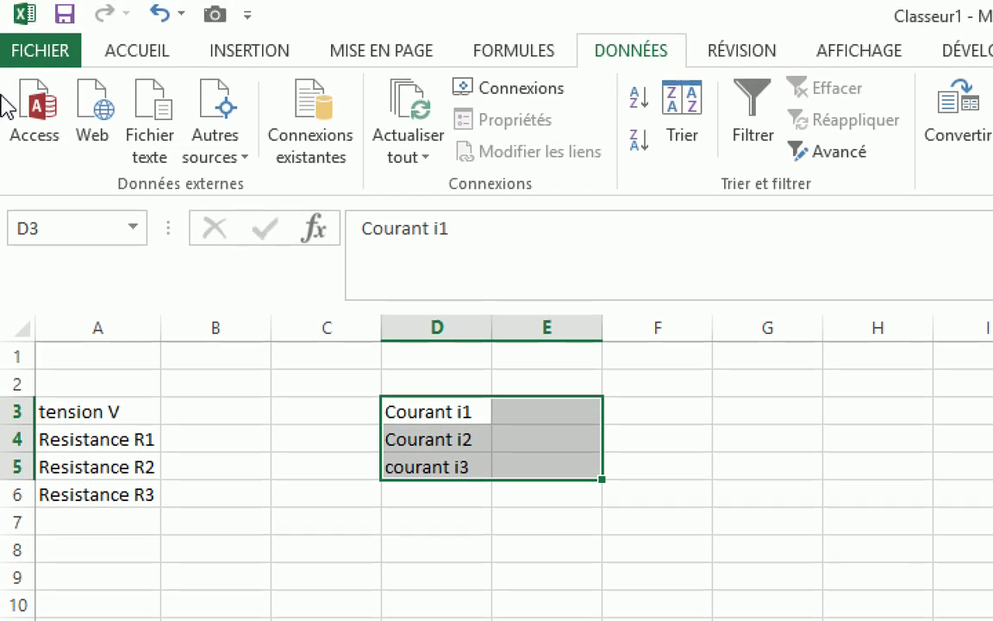
{"action": "left_click", "coordinate": [133, 52]}
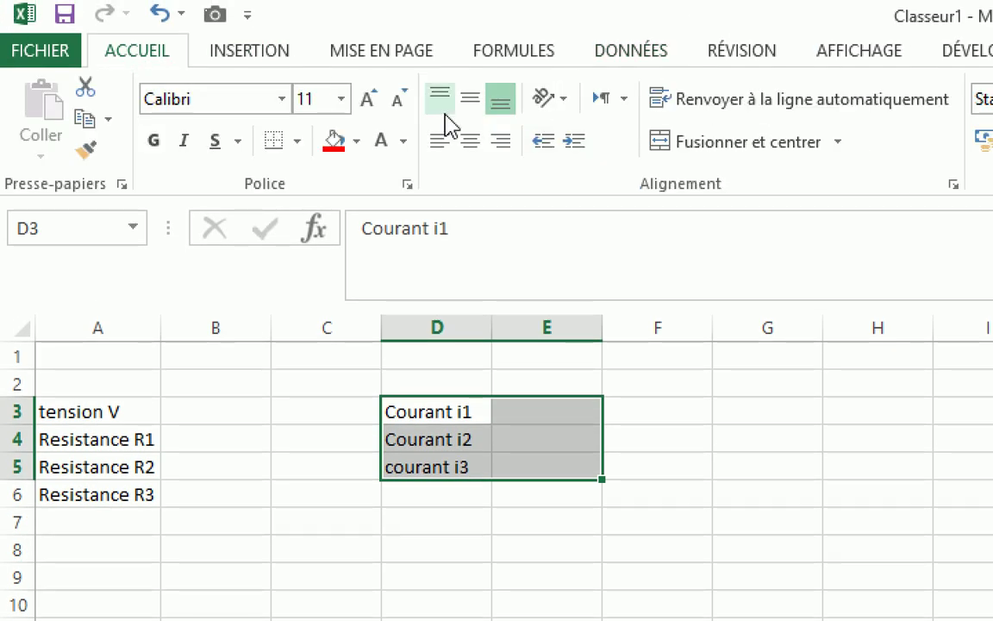
{"action": "left_click", "coordinate": [356, 143]}
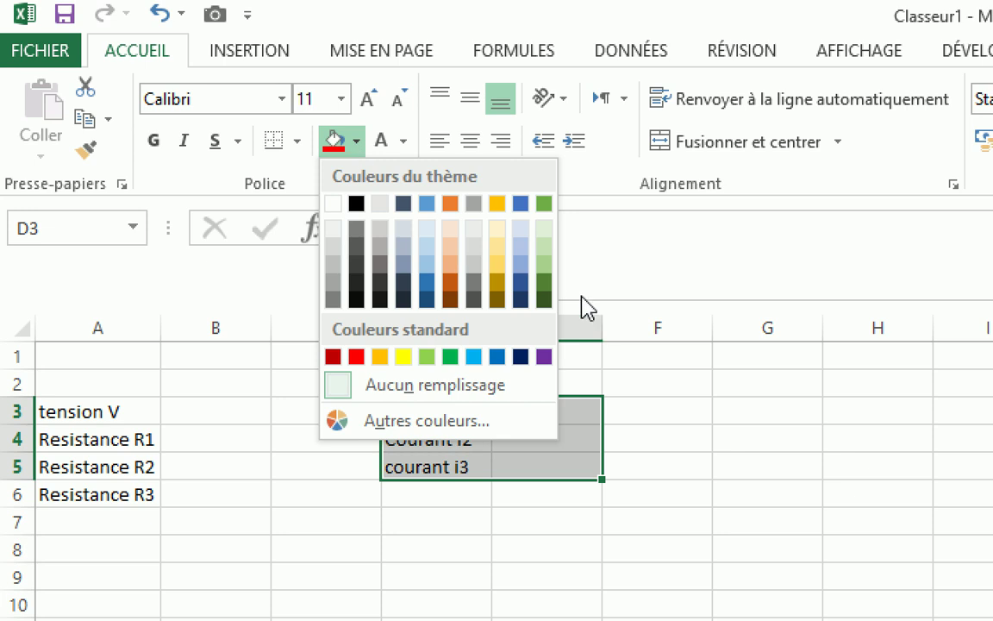
{"action": "left_click", "coordinate": [544, 283]}
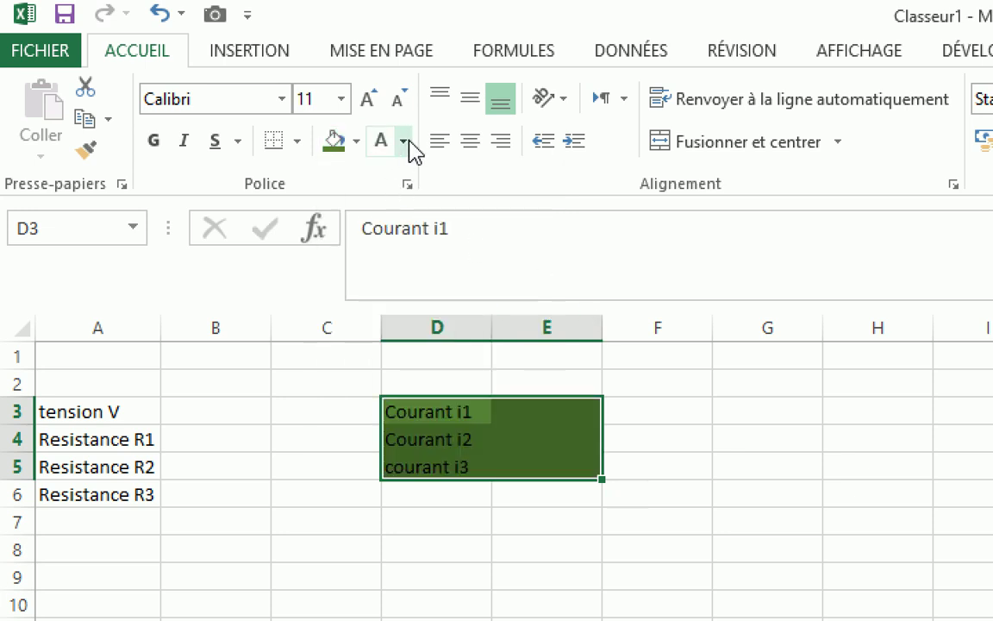
- Make the text in D3:E5 white, bold and size 14, and fit column D to its contents
{"action": "left_click", "coordinate": [381, 142]}
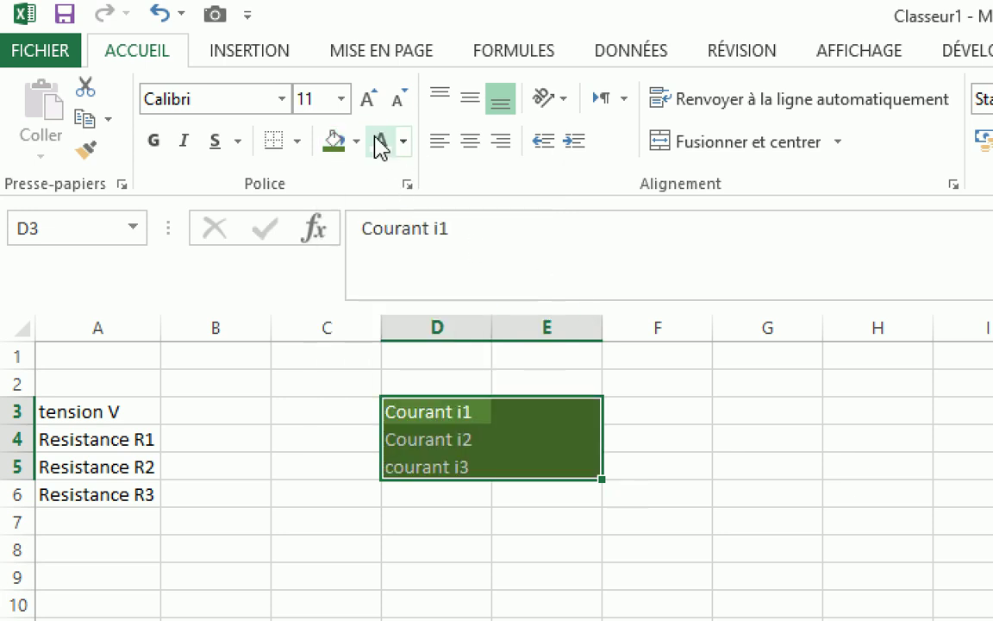
{"action": "left_click", "coordinate": [156, 140]}
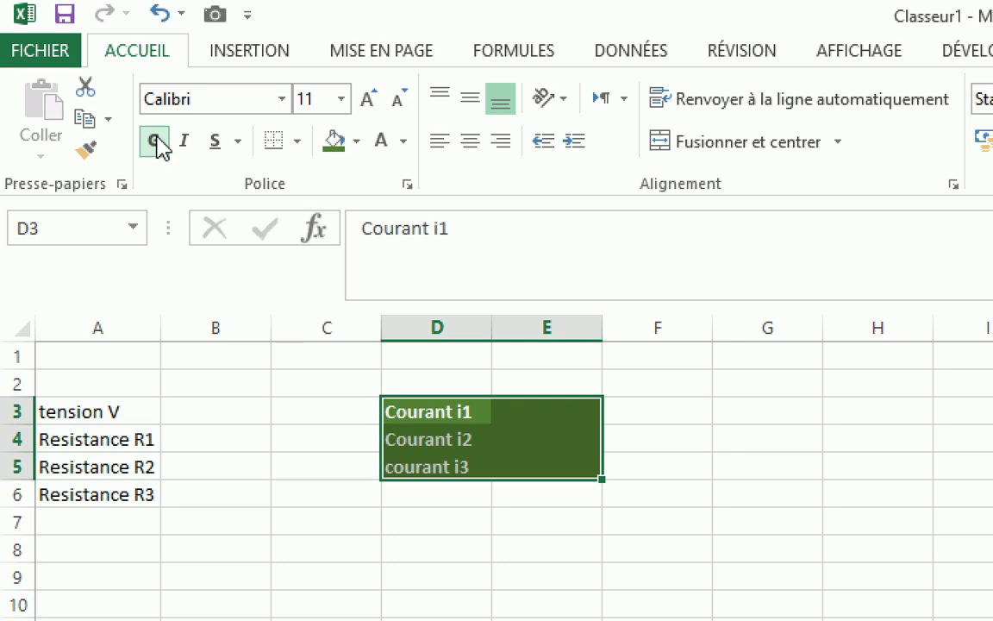
{"action": "left_click", "coordinate": [369, 100]}
{"action": "left_click", "coordinate": [369, 100]}
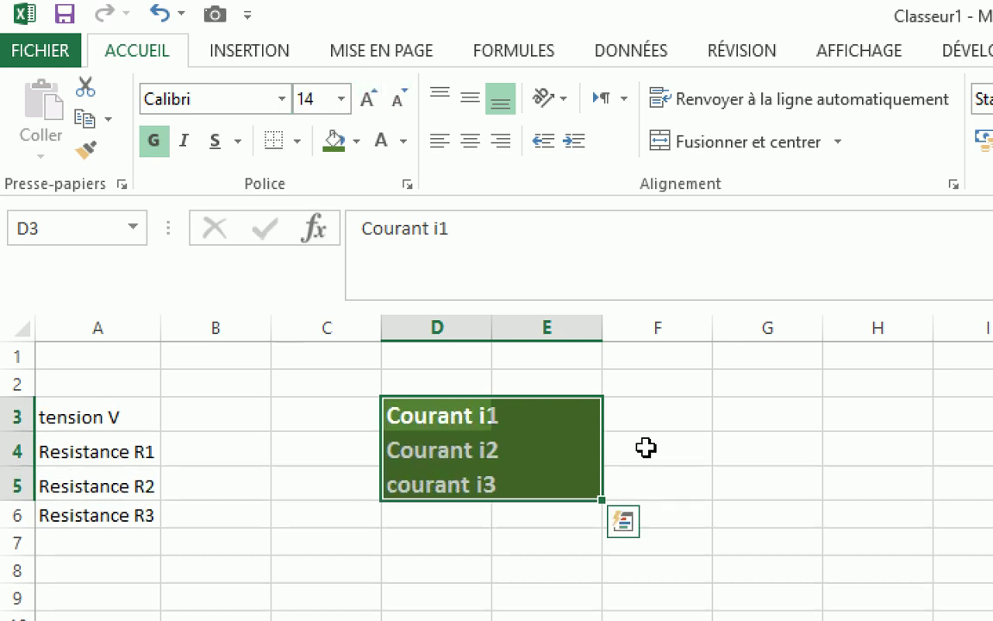
{"action": "left_click", "coordinate": [543, 416]}
{"action": "double_click", "coordinate": [492, 326]}
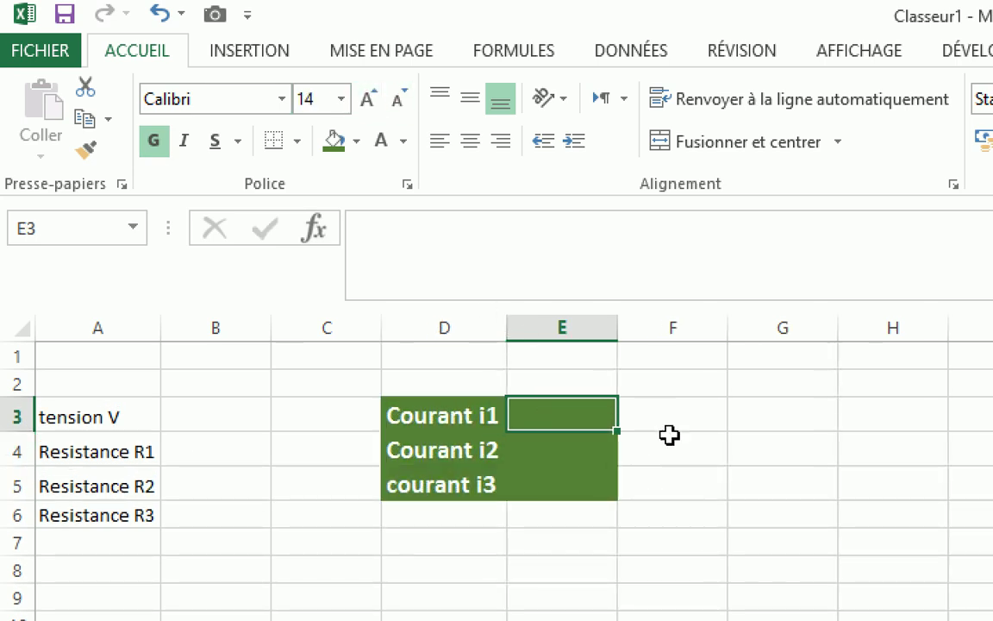
{"action": "left_click", "coordinate": [552, 450]}
{"action": "left_click", "coordinate": [540, 484]}
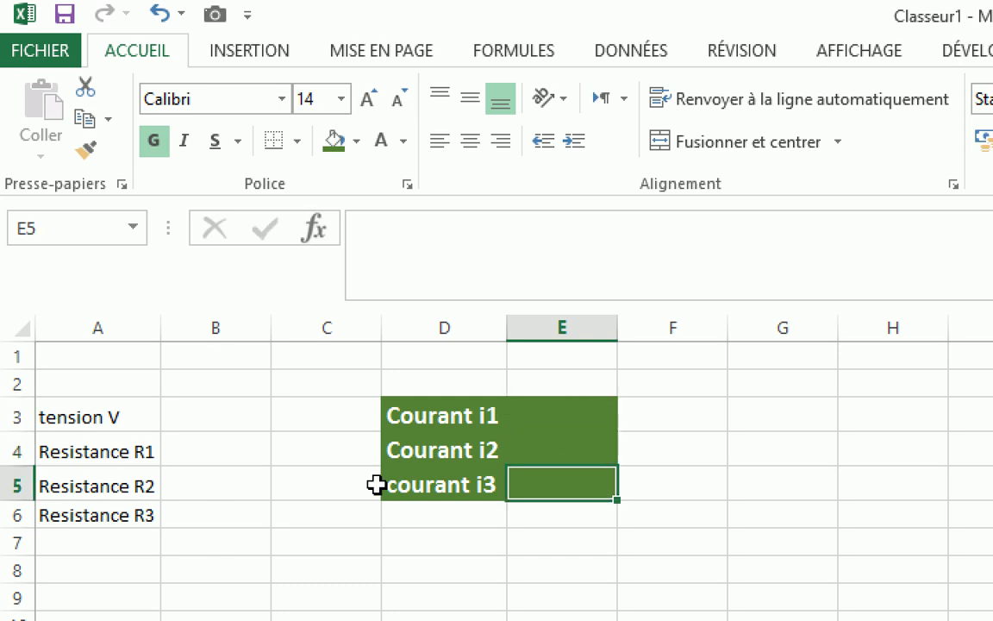
{"action": "left_click", "coordinate": [238, 420]}
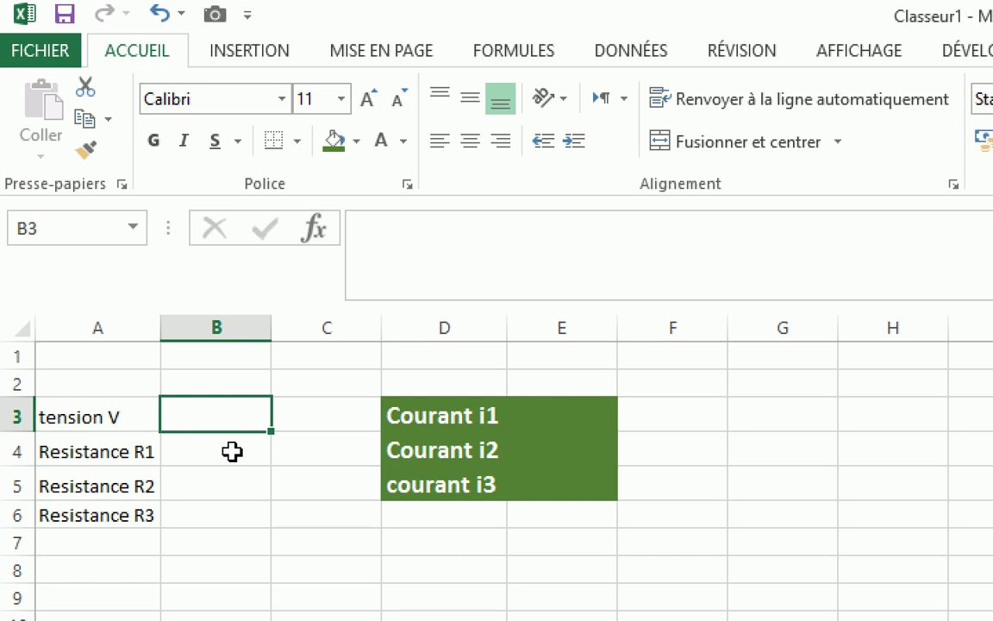
{"action": "left_click", "coordinate": [233, 451]}
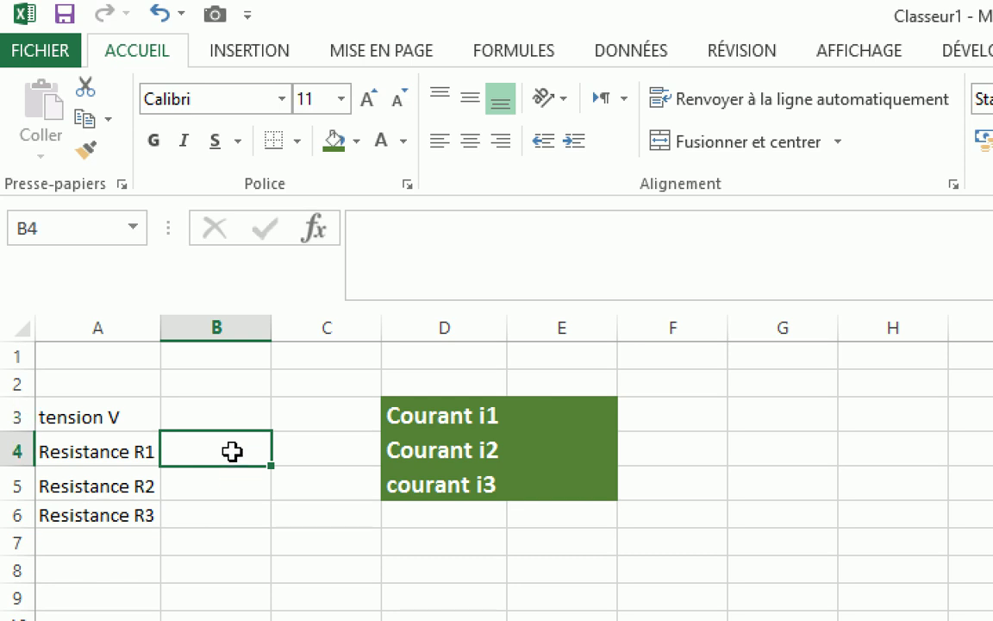
{"action": "left_click", "coordinate": [548, 419]}
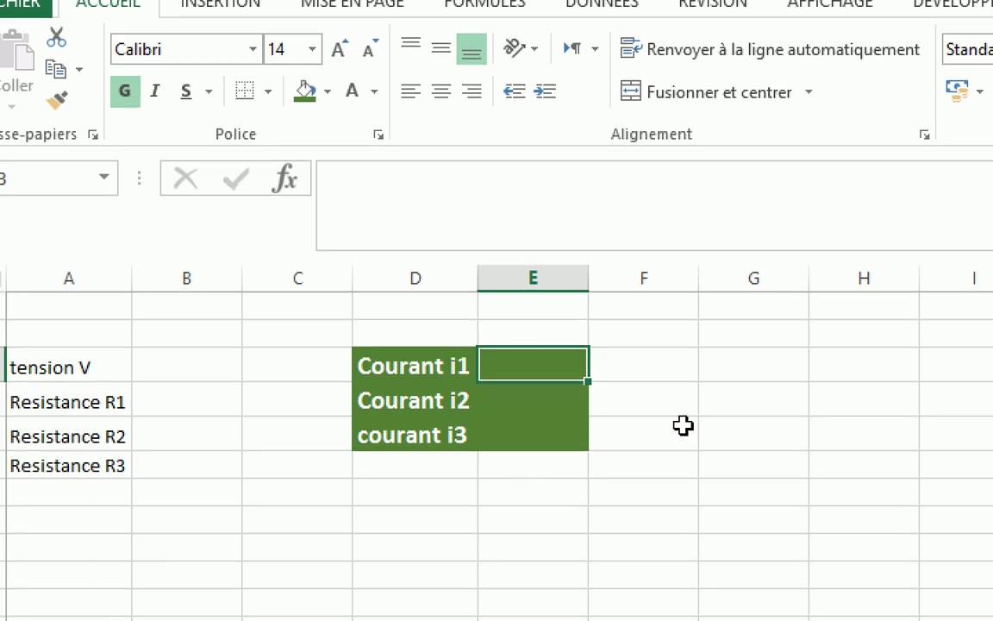
- Narrow columns B and C to the same width, about half their size
{"action": "left_click_drag", "start_coordinate": [210, 267], "coordinate": [301, 267]}
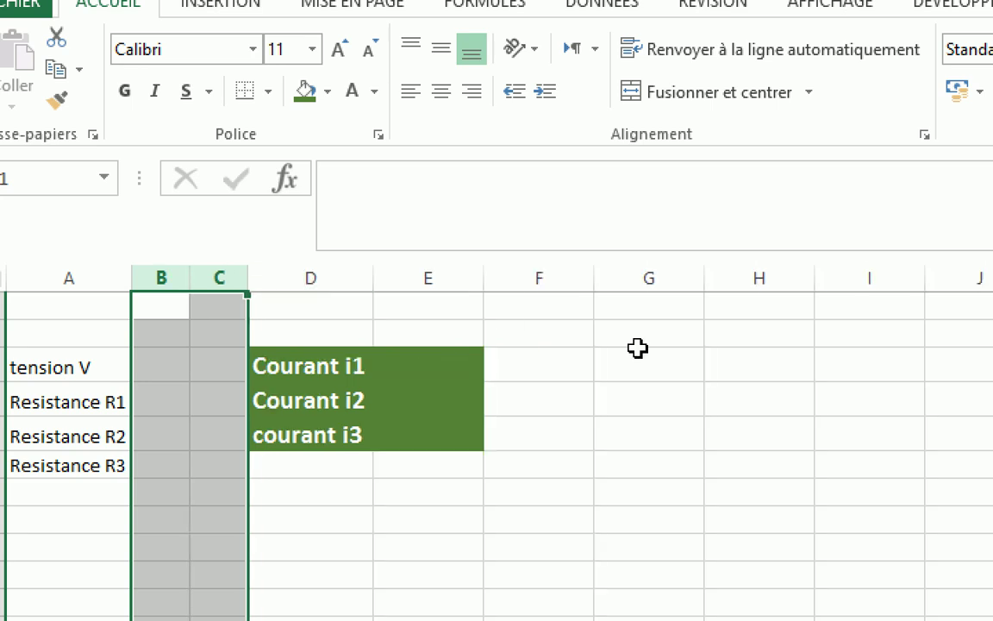
{"action": "left_click", "coordinate": [649, 377]}
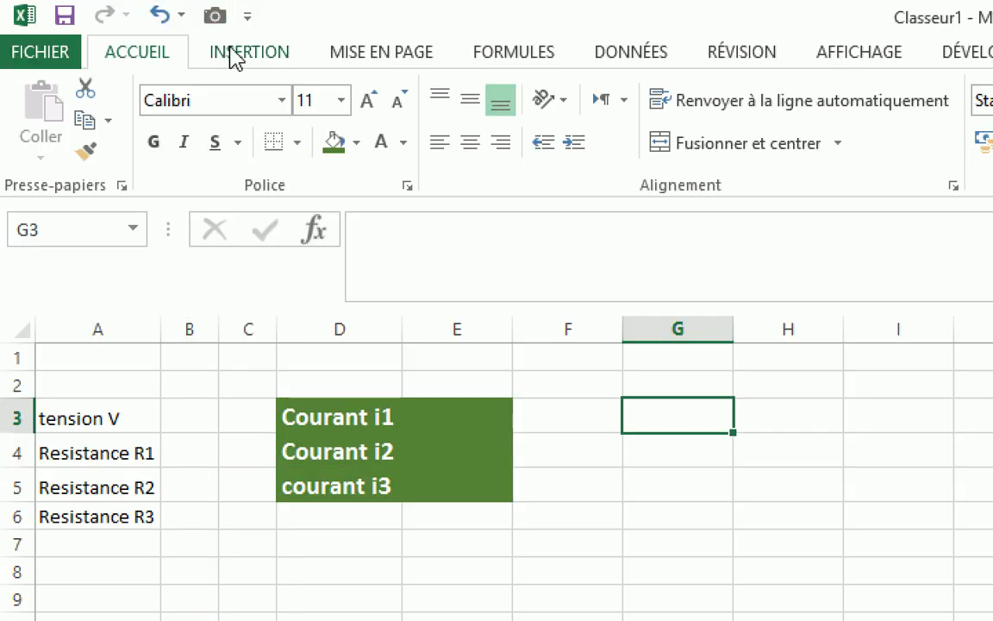
- Draw three small equal rectangles as resistors: one over G5, one across H5 and I5, and one below them in column I
{"action": "left_click", "coordinate": [234, 58]}
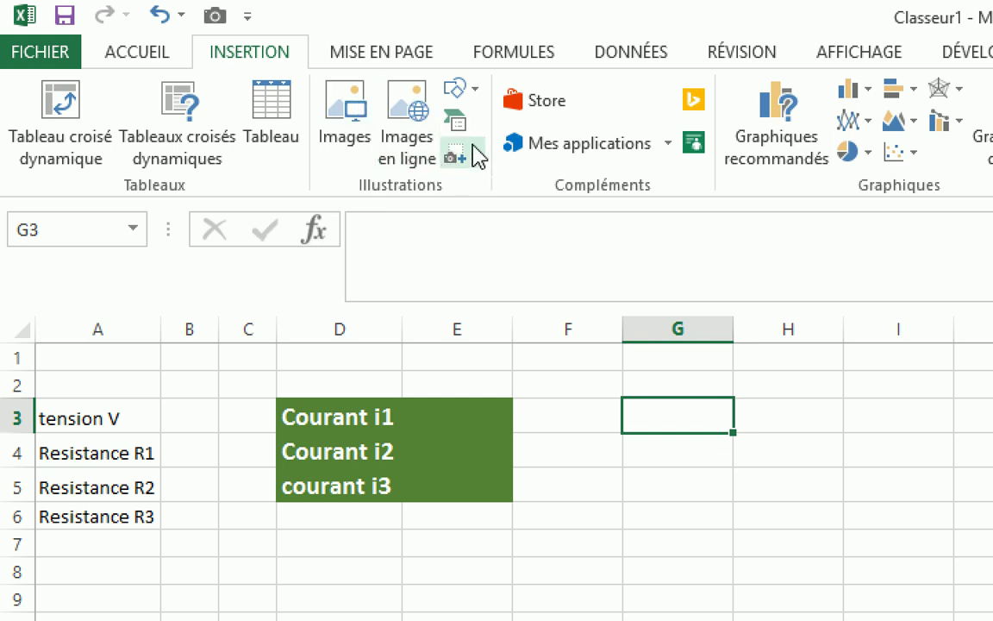
{"action": "left_click", "coordinate": [476, 93]}
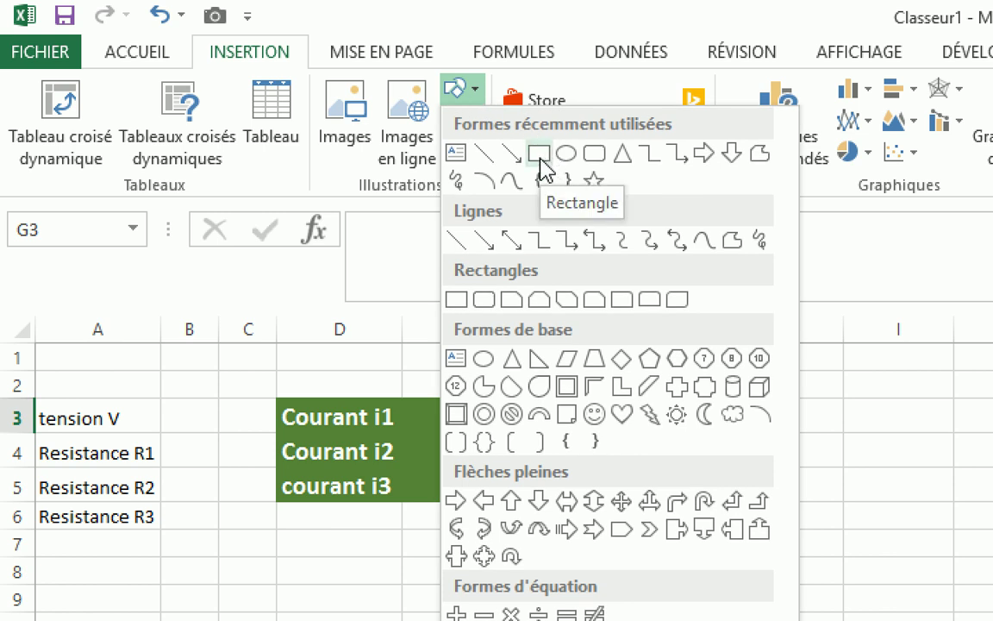
{"action": "left_click", "coordinate": [539, 157]}
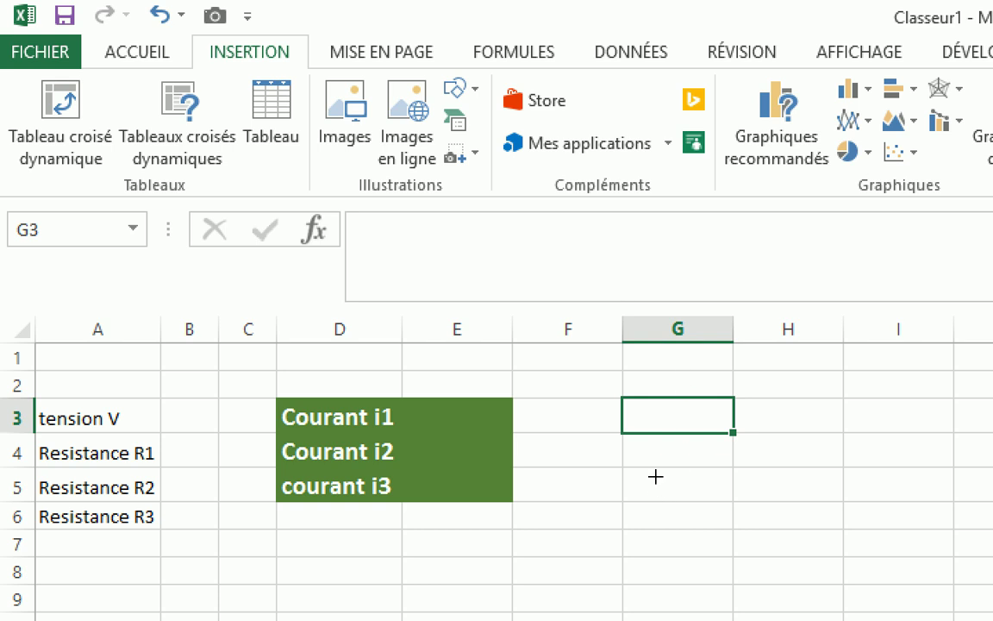
{"action": "mouse_move", "coordinate": [655, 467]}
{"action": "left_mouse_down"}
{"action": "mouse_move", "coordinate": [723, 497]}
{"action": "mouse_move", "coordinate": [714, 501]}
{"action": "mouse_move", "coordinate": [862, 498]}
{"action": "mouse_move", "coordinate": [933, 567]}
{"action": "mouse_move", "coordinate": [898, 538]}
{"action": "left_mouse_up"}
- Rotate the third rectangle to vertical and nudge it to the right edge of column I, in rows 7 to 9
{"action": "left_click_drag", "start_coordinate": [891, 495], "coordinate": [892, 556]}
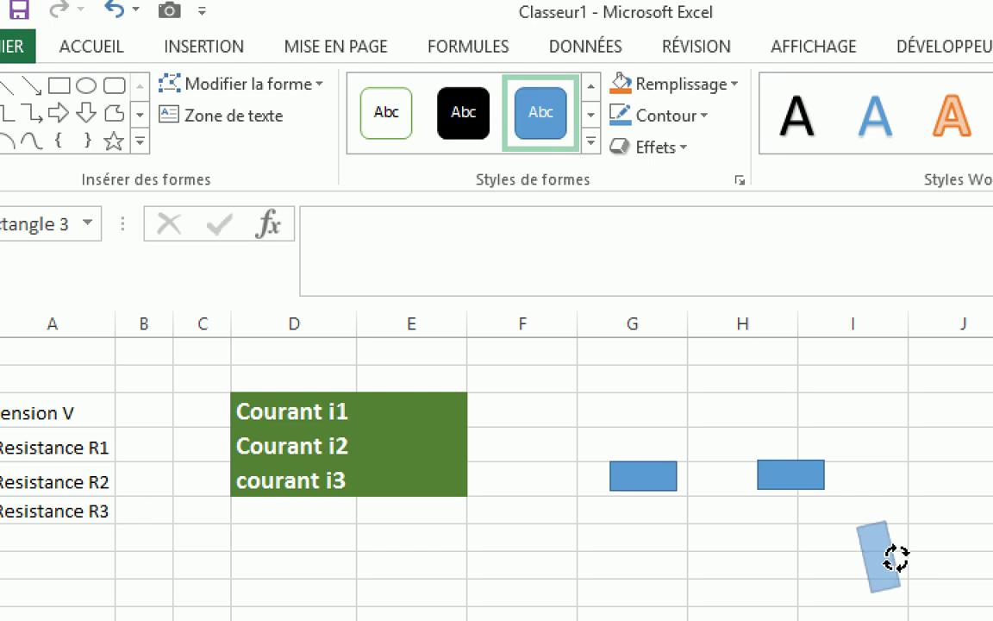
{"action": "key", "text": "Right"}
{"action": "key", "text": "Right"}
{"action": "key", "text": "Right"}
{"action": "key", "text": "Right"}
{"action": "key", "text": "Right"}
{"action": "key", "text": "Right"}
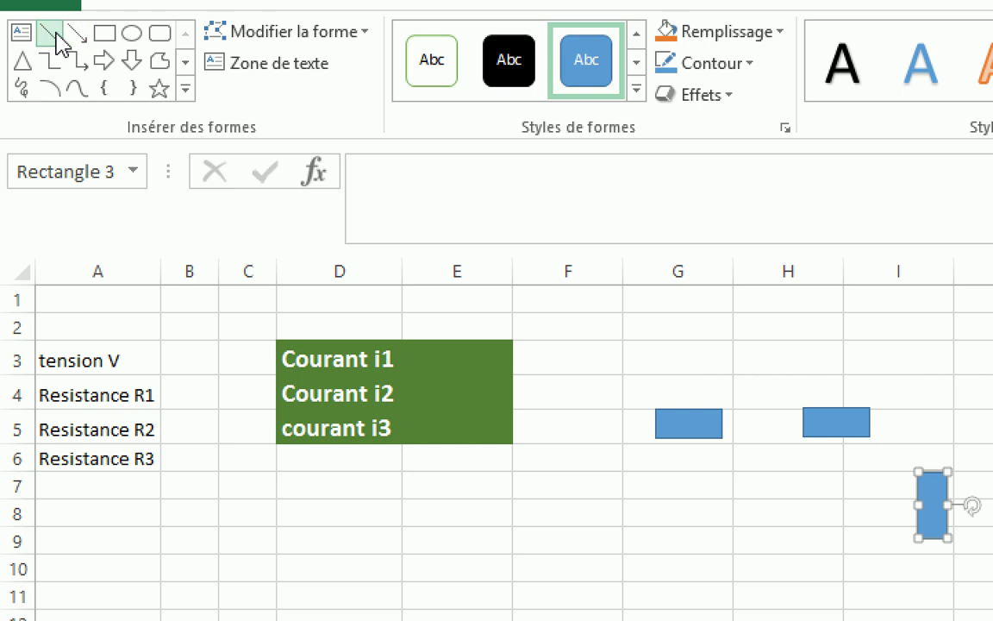
- Connect the two horizontal rectangles with a straight line and set its outline colour to black (Automatique)
{"action": "left_click", "coordinate": [52, 34]}
{"action": "left_click_drag", "start_coordinate": [724, 420], "coordinate": [804, 423]}
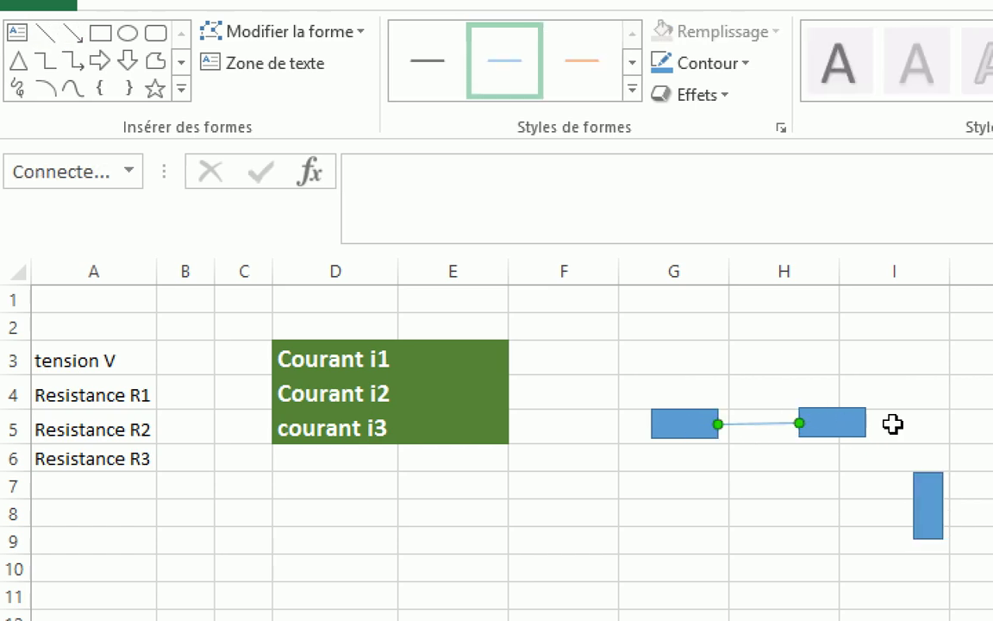
{"action": "left_click", "coordinate": [427, 79]}
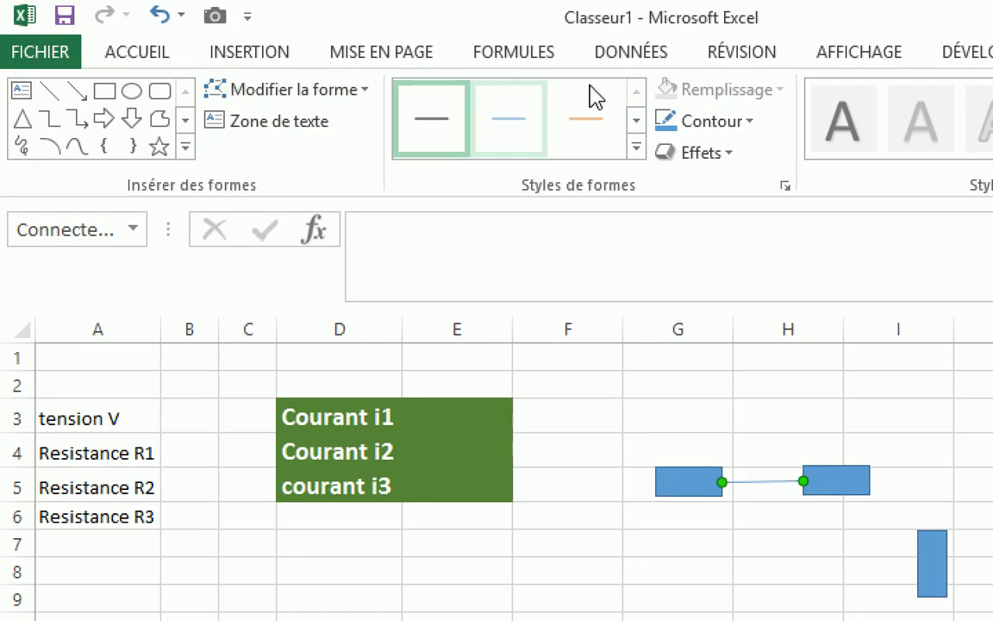
{"action": "left_click", "coordinate": [751, 125]}
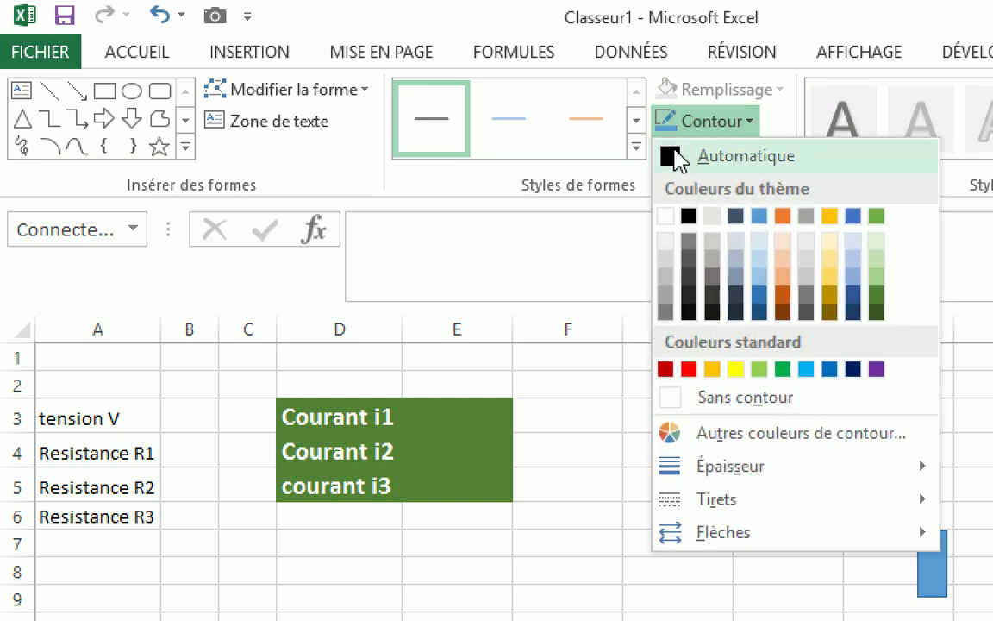
{"action": "left_click", "coordinate": [679, 157]}
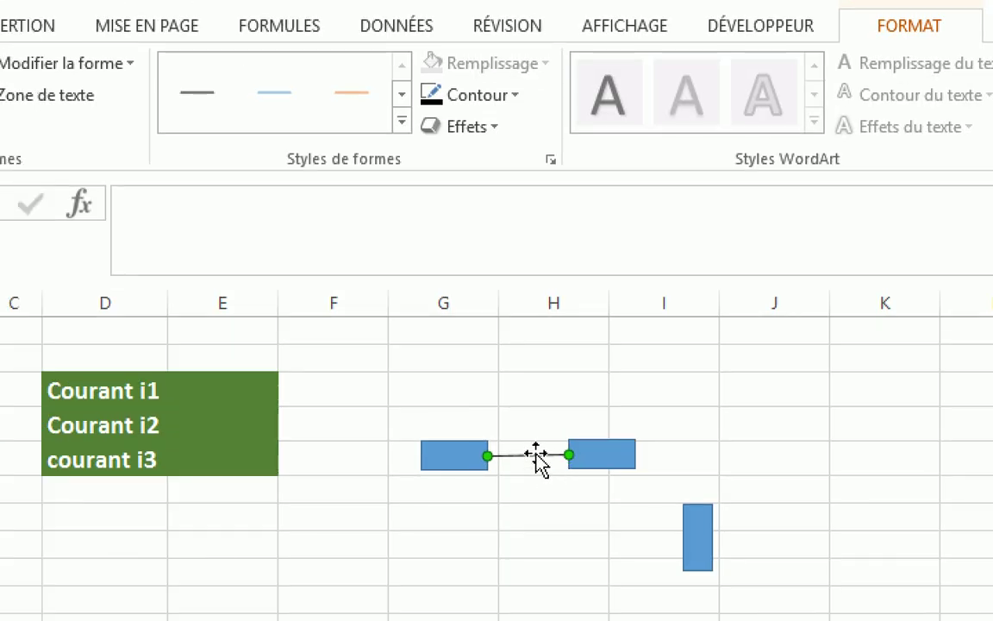
{"action": "left_click_drag", "start_coordinate": [536, 459], "coordinate": [693, 459]}
{"action": "left_click_drag", "start_coordinate": [640, 447], "coordinate": [635, 454]}
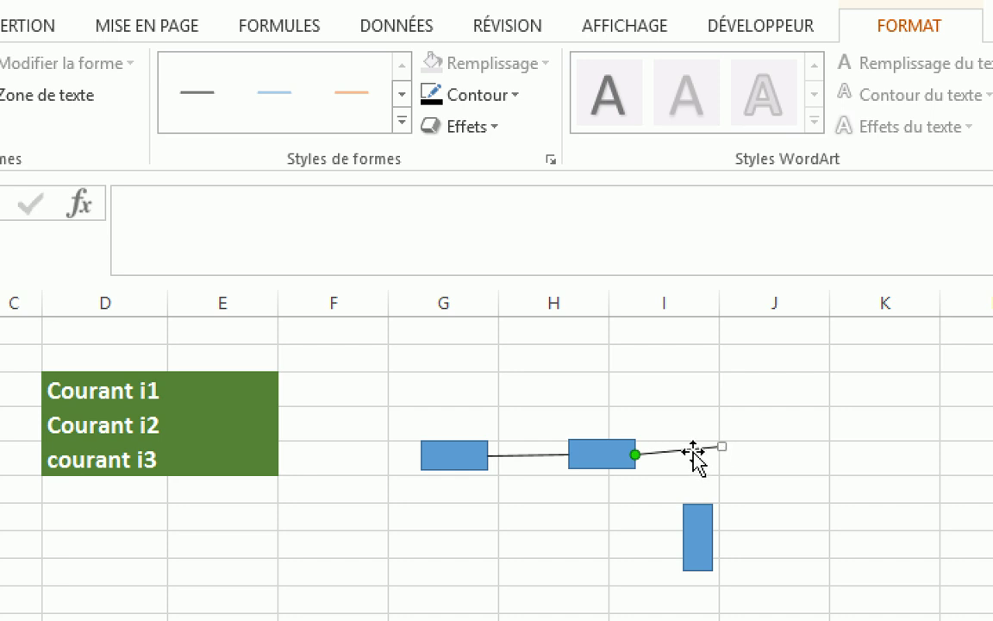
{"action": "key", "text": "Delete"}
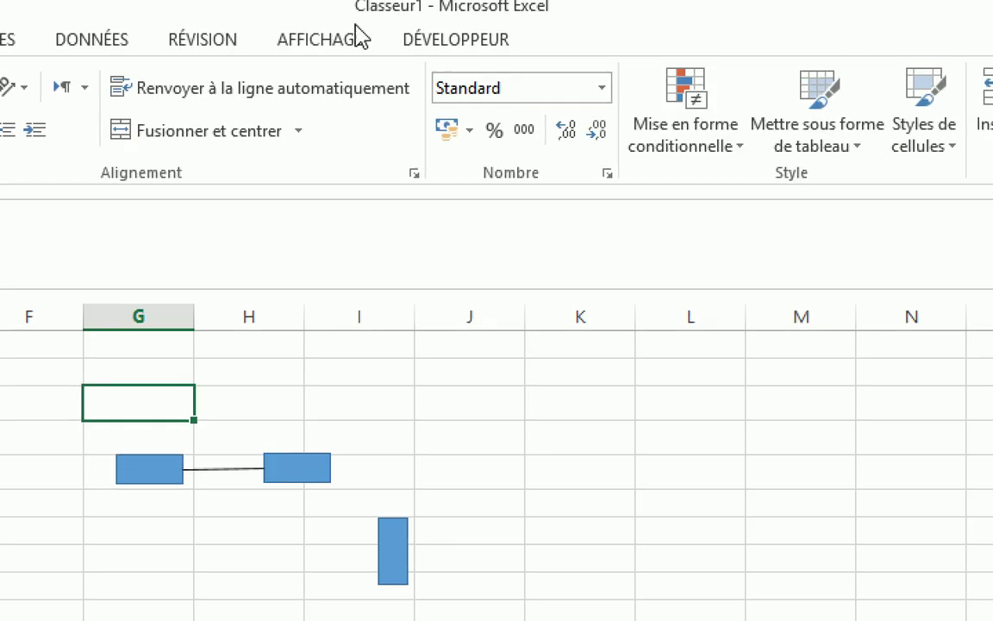
- Link the right end of the rectangle over H5 and I5 to the vertical rectangle's upper end with an elbow connector in the black line style
{"action": "left_click", "coordinate": [145, 30]}
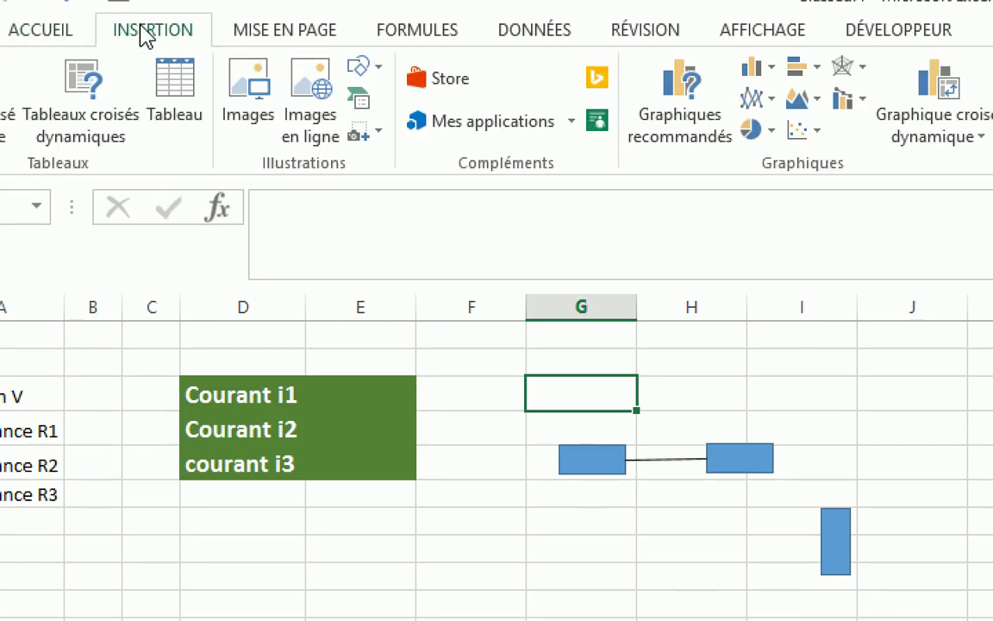
{"action": "left_click", "coordinate": [362, 66]}
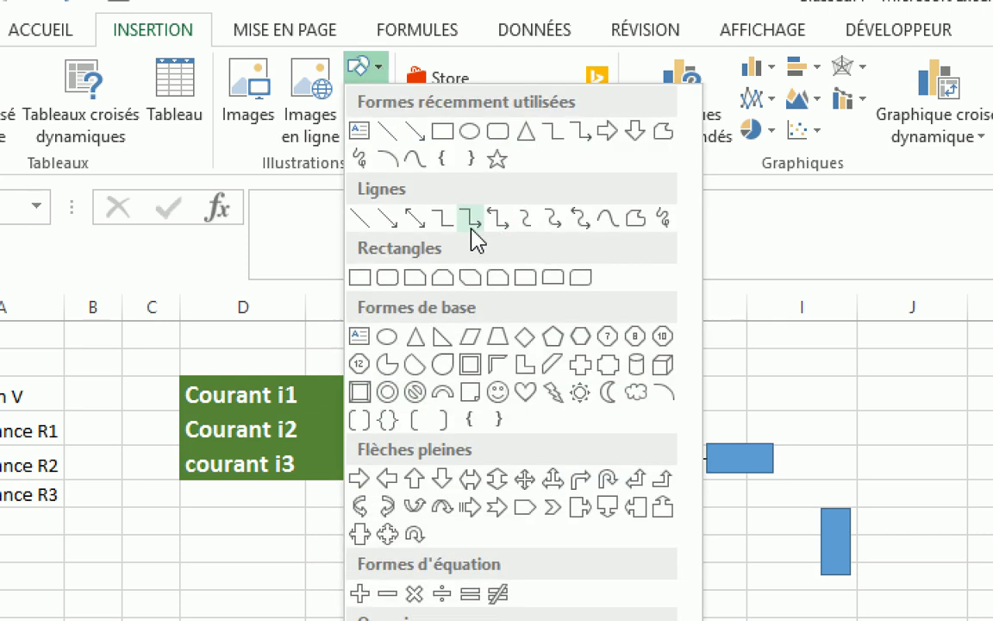
{"action": "left_click", "coordinate": [444, 221]}
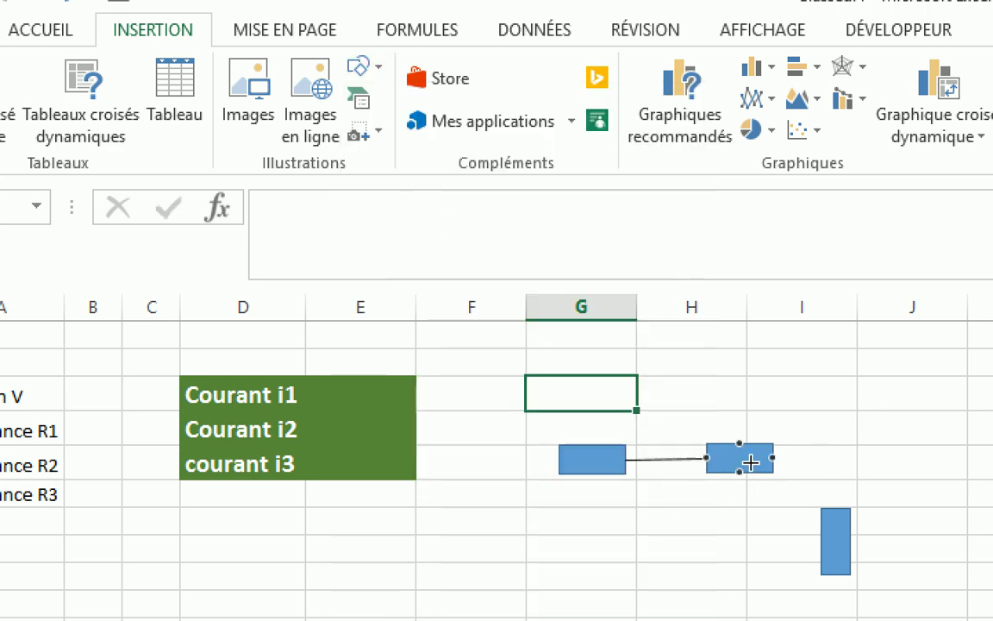
{"action": "left_click_drag", "start_coordinate": [775, 457], "coordinate": [843, 517]}
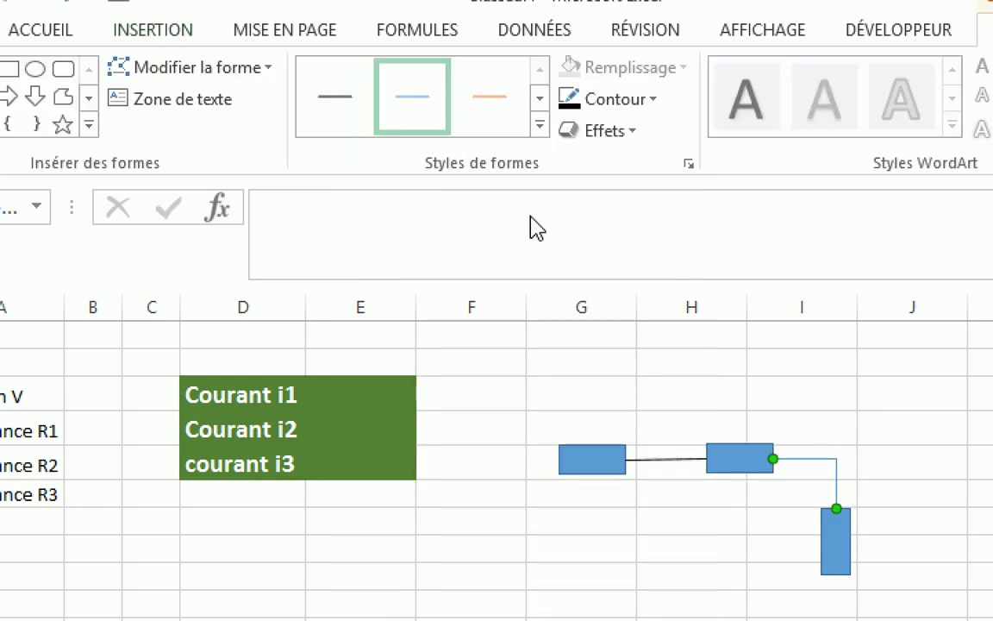
{"action": "left_click", "coordinate": [341, 102]}
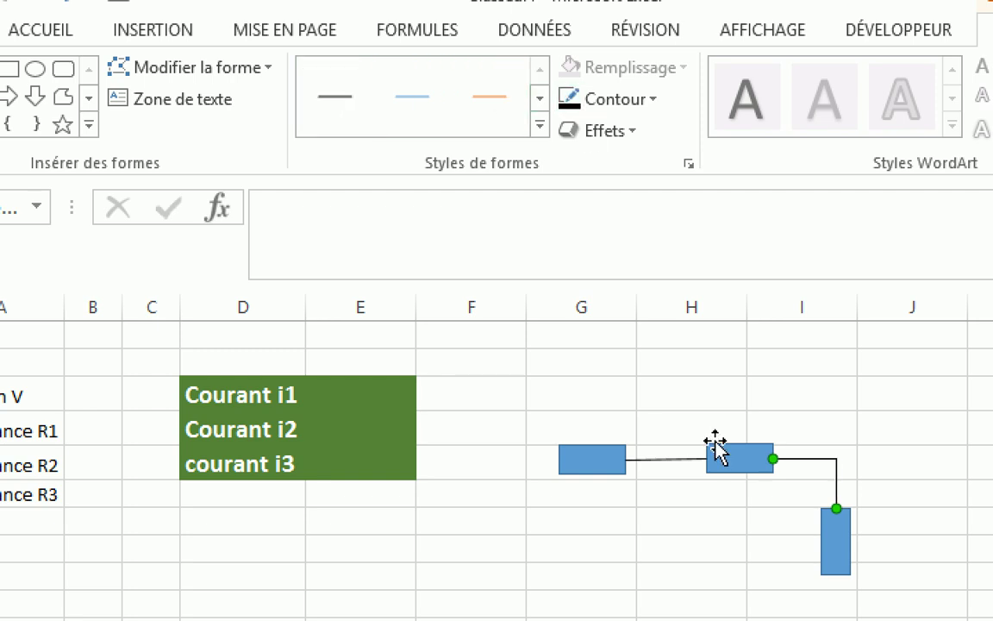
- Delete the horizontal rectangle over G5 and place a copy of the vertical resistor at the same height in column H
{"action": "left_click", "coordinate": [585, 463]}
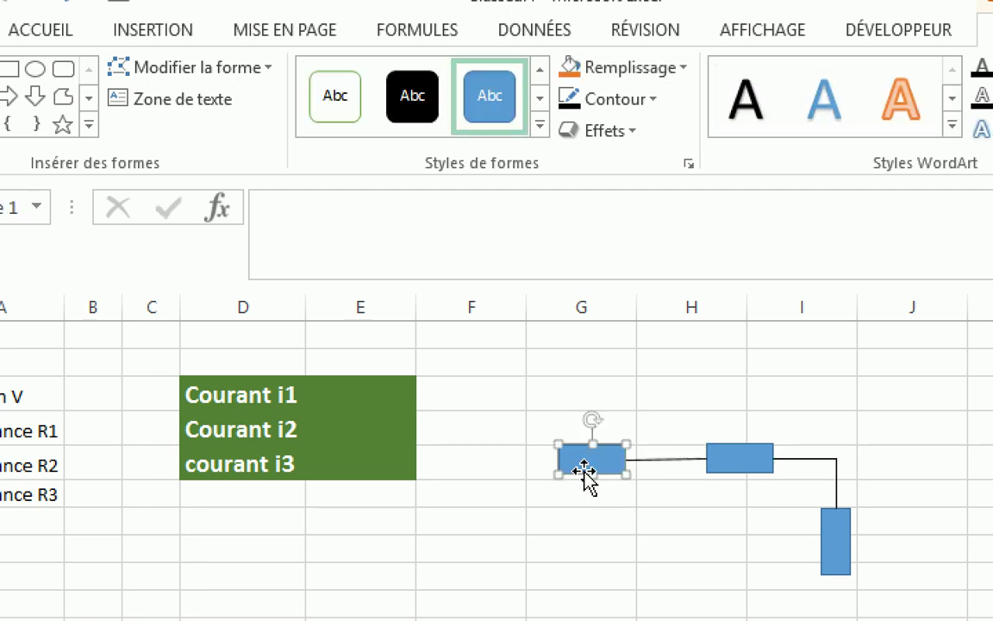
{"action": "key", "text": "Delete"}
{"action": "left_click", "coordinate": [842, 548]}
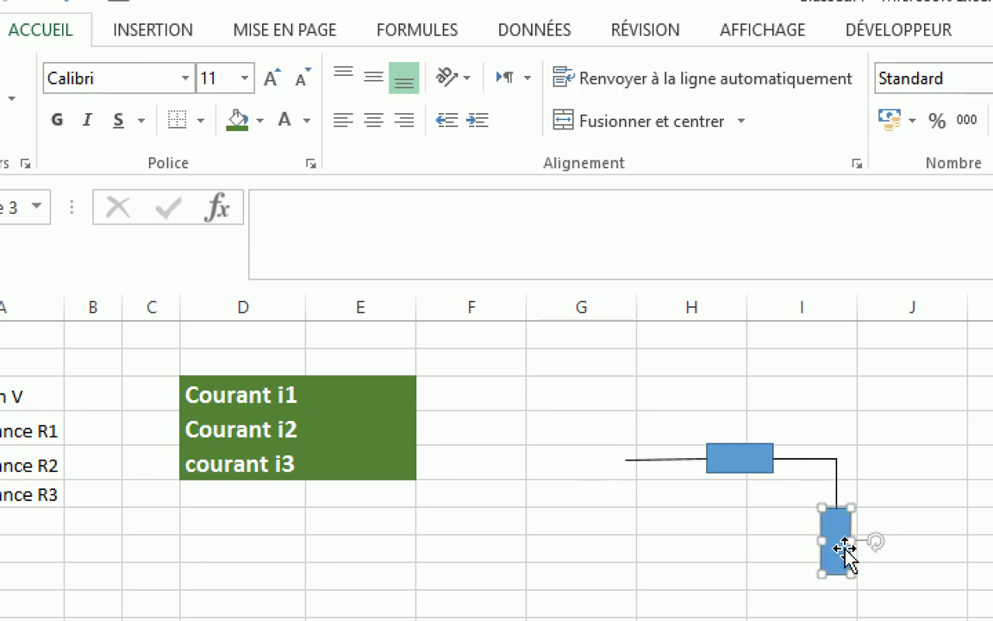
{"action": "left_click_drag", "start_coordinate": [849, 563], "coordinate": [695, 561]}
{"action": "left_click", "coordinate": [678, 480]}
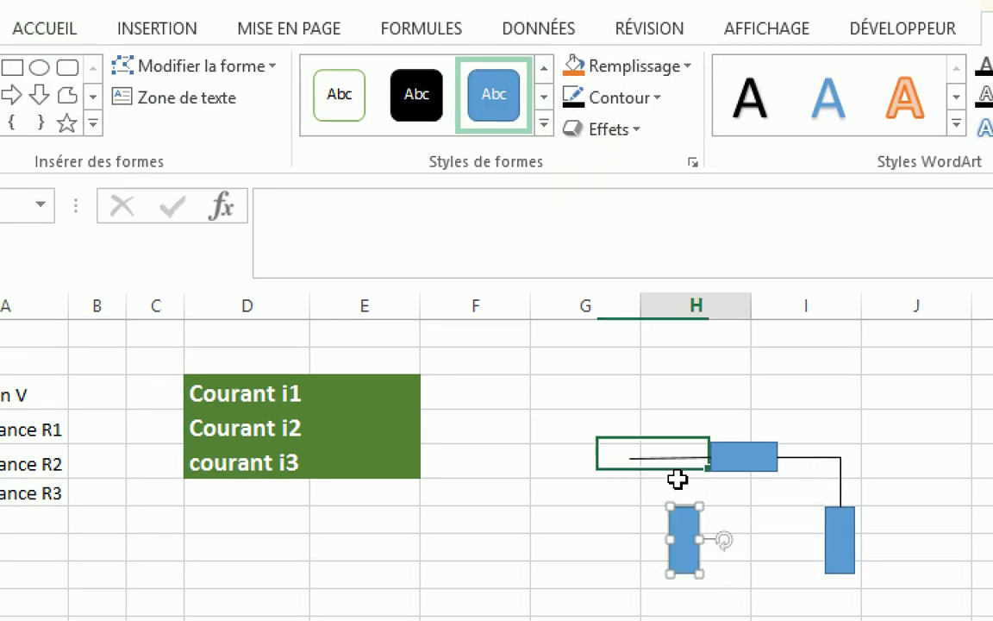
{"action": "left_click", "coordinate": [630, 422]}
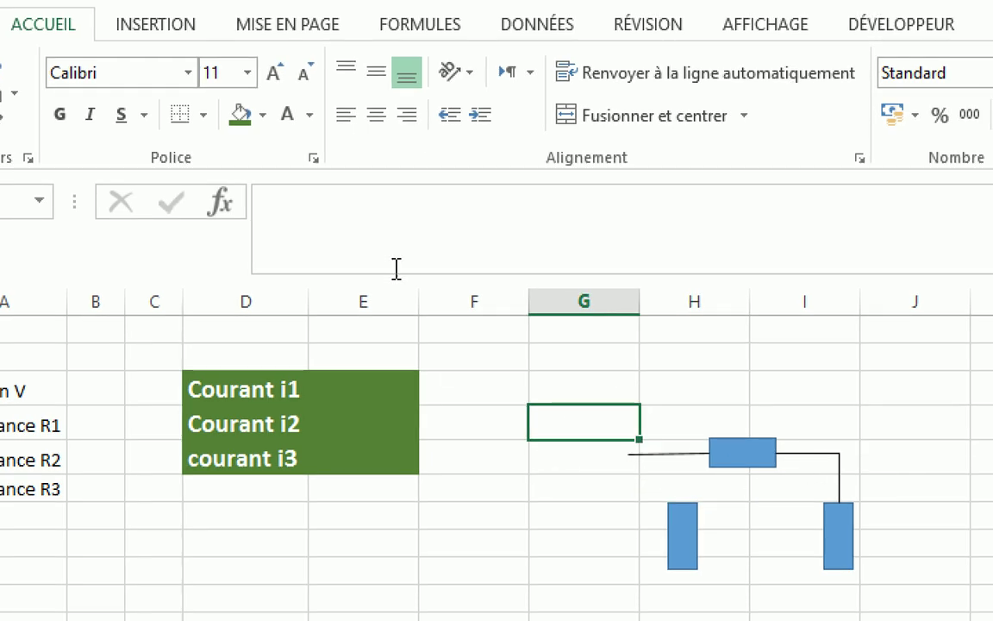
- Draw a small thin horizontal rectangle across the border of columns F and G in row 7 and place a copy below it in row 8
{"action": "left_click", "coordinate": [145, 29]}
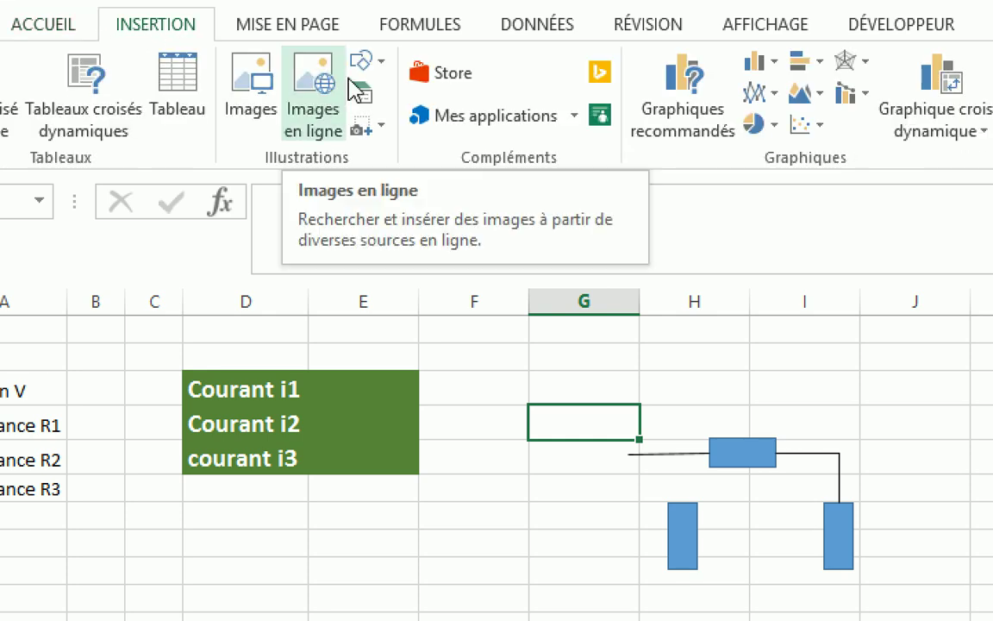
{"action": "left_click", "coordinate": [387, 66]}
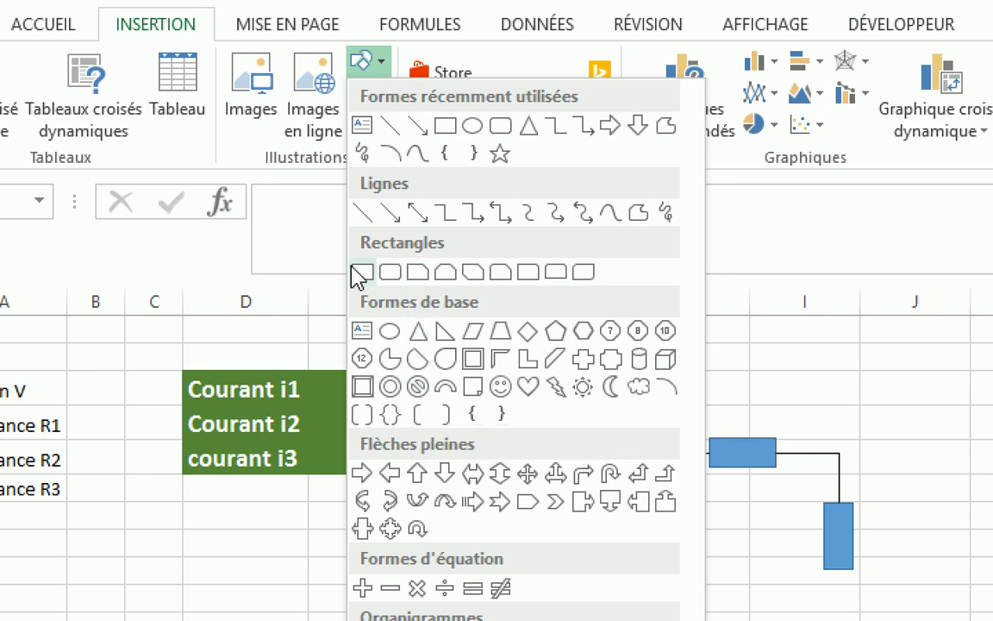
{"action": "left_click", "coordinate": [447, 127]}
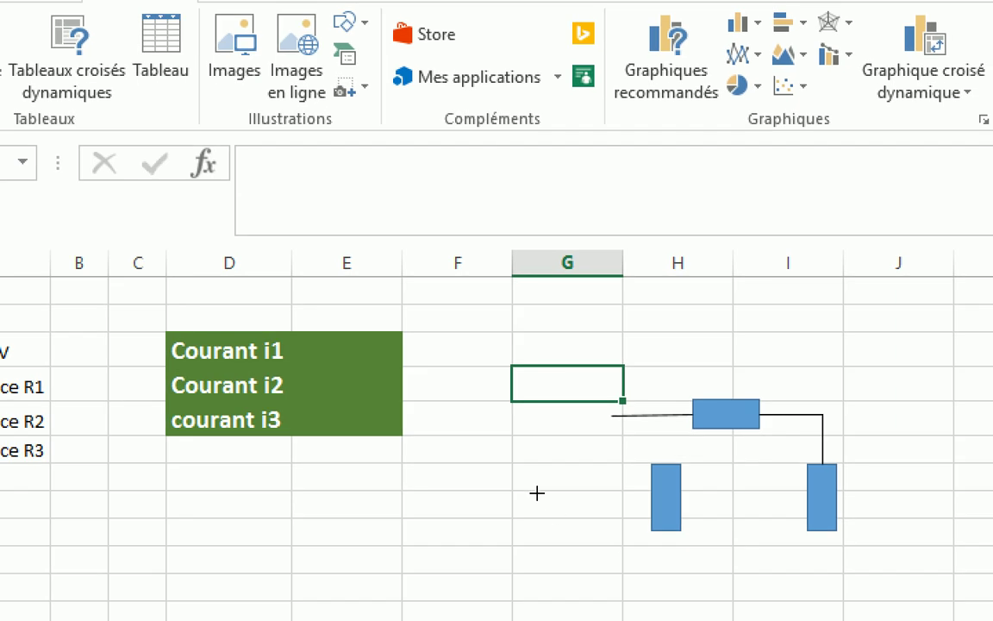
{"action": "left_click_drag", "start_coordinate": [488, 479], "coordinate": [527, 520]}
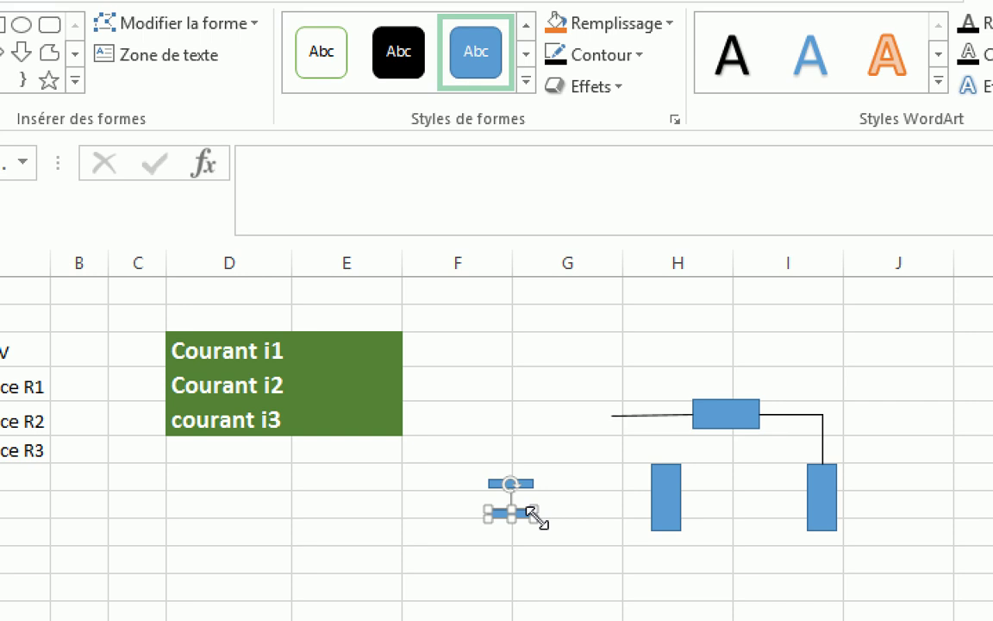
- Widen the lower thin bar to about one and a half times its width and centre it under the upper bar
{"action": "left_click_drag", "start_coordinate": [531, 512], "coordinate": [556, 519]}
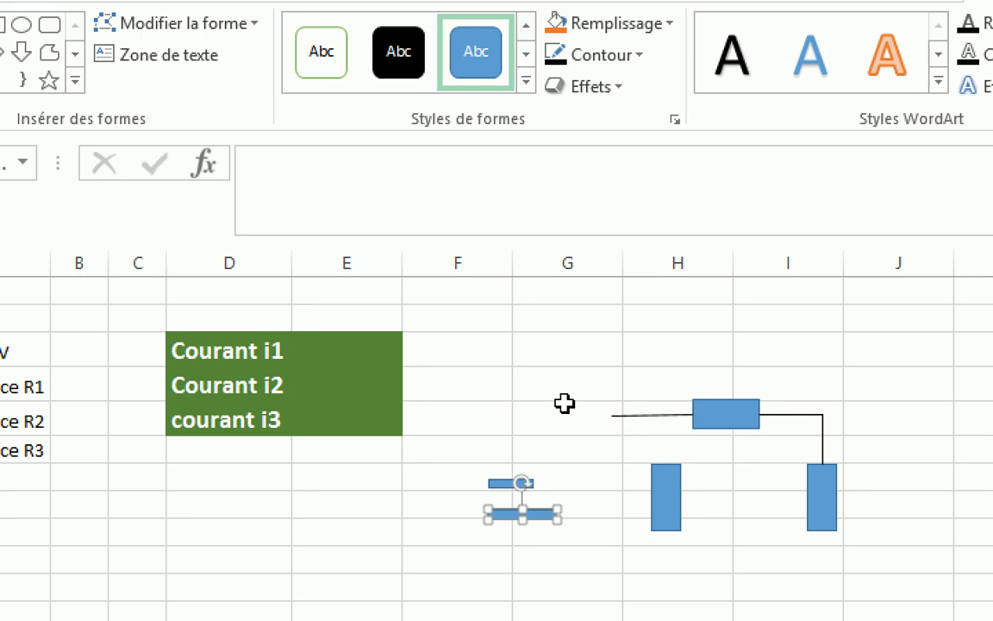
{"action": "key", "text": "Left"}
{"action": "key", "text": "Left"}
{"action": "key", "text": "Left"}
{"action": "key", "text": "Left"}
{"action": "key", "text": "Left"}
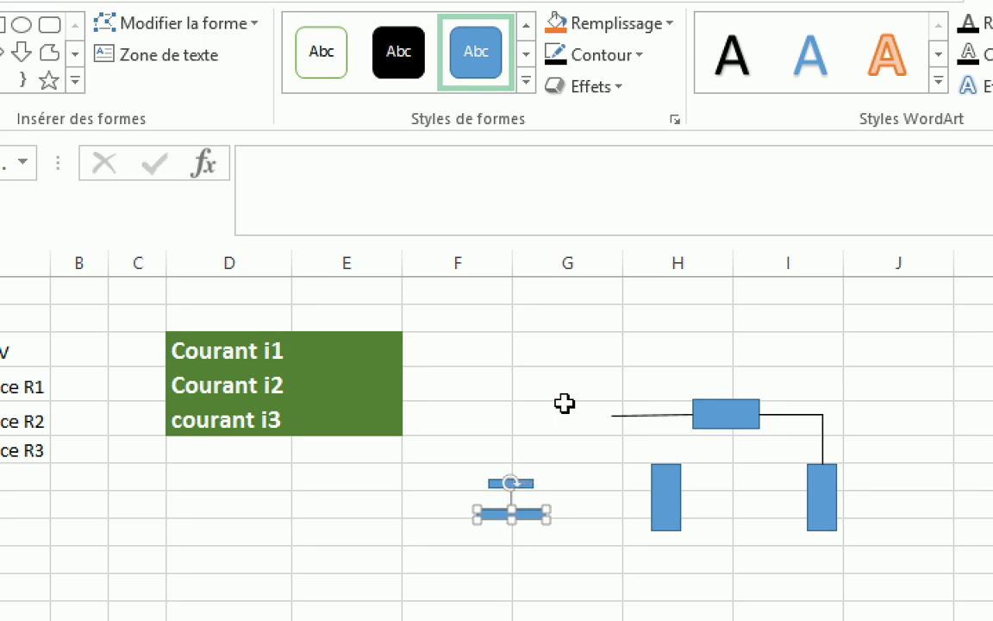
- Move the upper thin bar down until it sits just above the lower bar, forming a battery symbol
{"action": "left_click", "coordinate": [525, 484]}
{"action": "key", "text": "Down"}
{"action": "key", "text": "Down"}
{"action": "key", "text": "Down"}
{"action": "key", "text": "Down"}
{"action": "key", "text": "Down"}
{"action": "key", "text": "Down"}
{"action": "key", "text": "Down"}
{"action": "key", "text": "Down"}
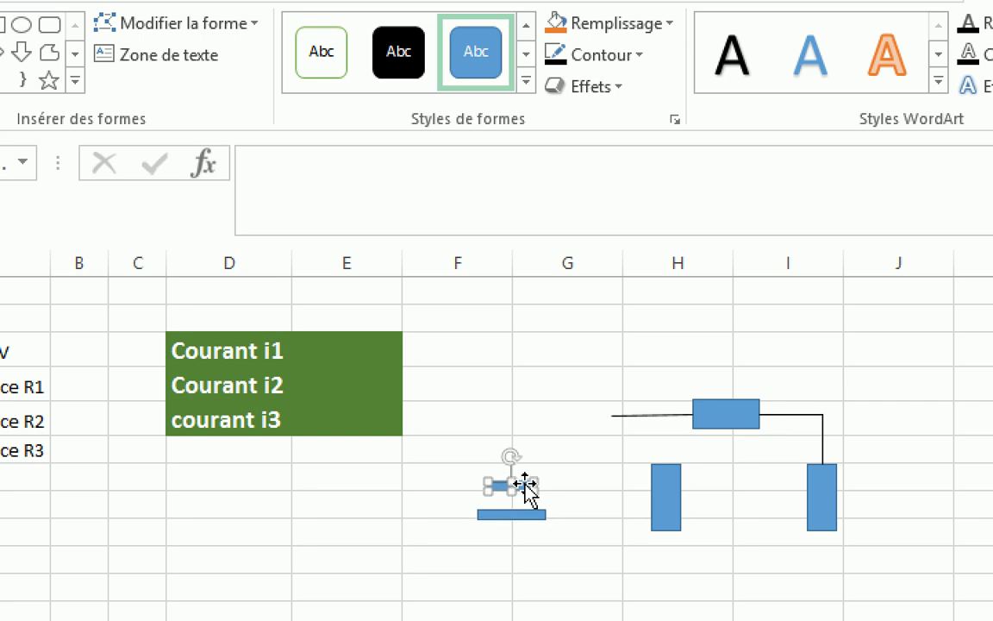
{"action": "key", "text": "Down"}
{"action": "key", "text": "Down"}
{"action": "key", "text": "Down"}
{"action": "key", "text": "Down"}
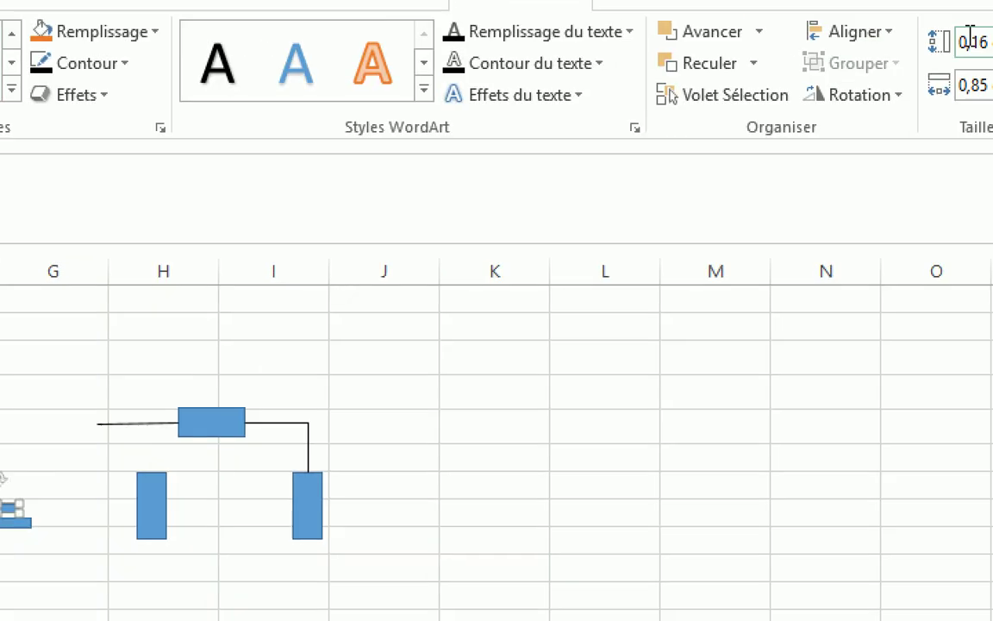
- Set the upper battery bar's height to 0.1 cm, make the lower bar equally thin and keep a small gap between them
{"action": "left_click", "coordinate": [880, 31]}
{"action": "left_click", "coordinate": [881, 31]}
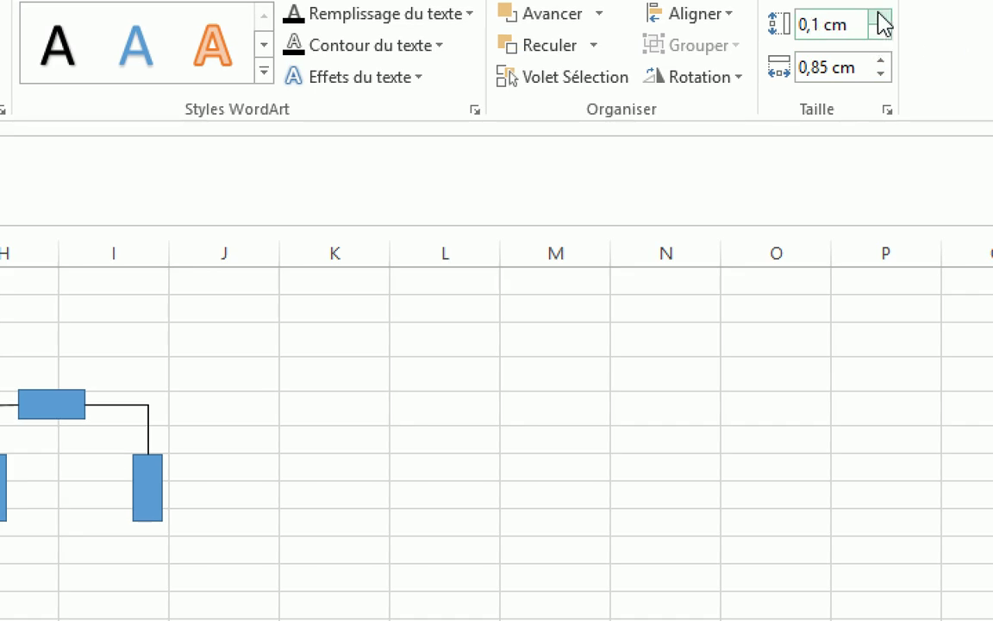
{"action": "left_click", "coordinate": [143, 426]}
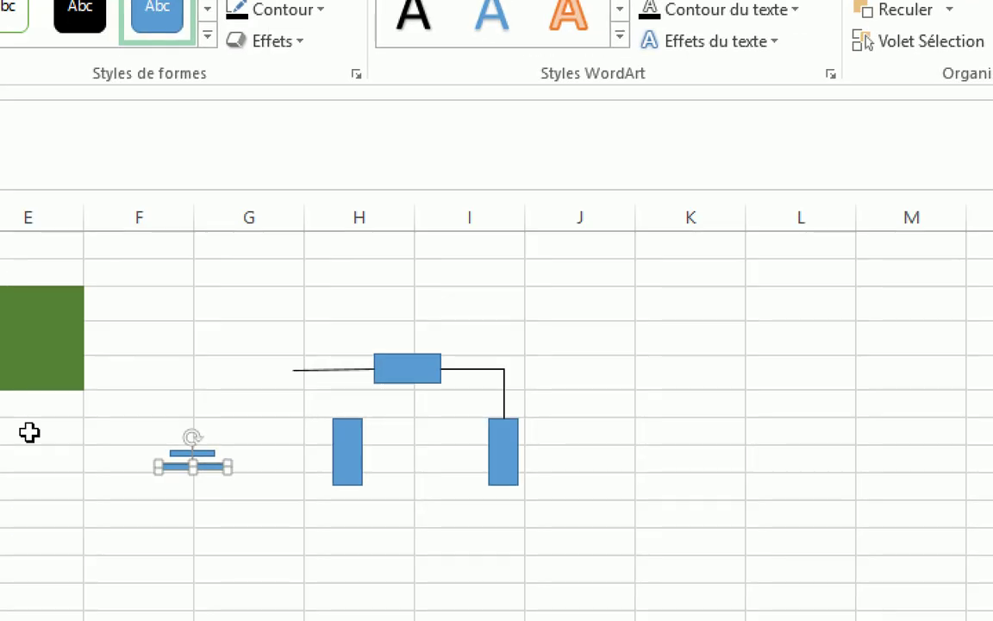
{"action": "left_click", "coordinate": [270, 434]}
{"action": "left_click", "coordinate": [270, 452]}
{"action": "left_click", "coordinate": [271, 489]}
{"action": "left_click", "coordinate": [235, 448]}
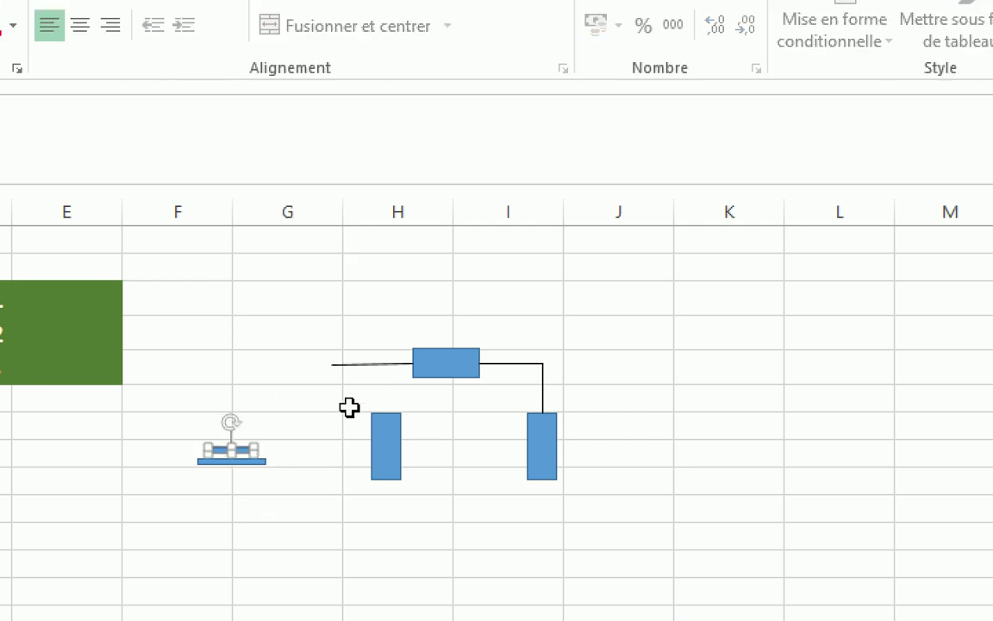
- Delete the straight line beside the horizontal resistor and link that resistor's left end to the upper battery bar with a copy of the elbow connector
{"action": "left_click", "coordinate": [312, 422]}
{"action": "left_click", "coordinate": [361, 364]}
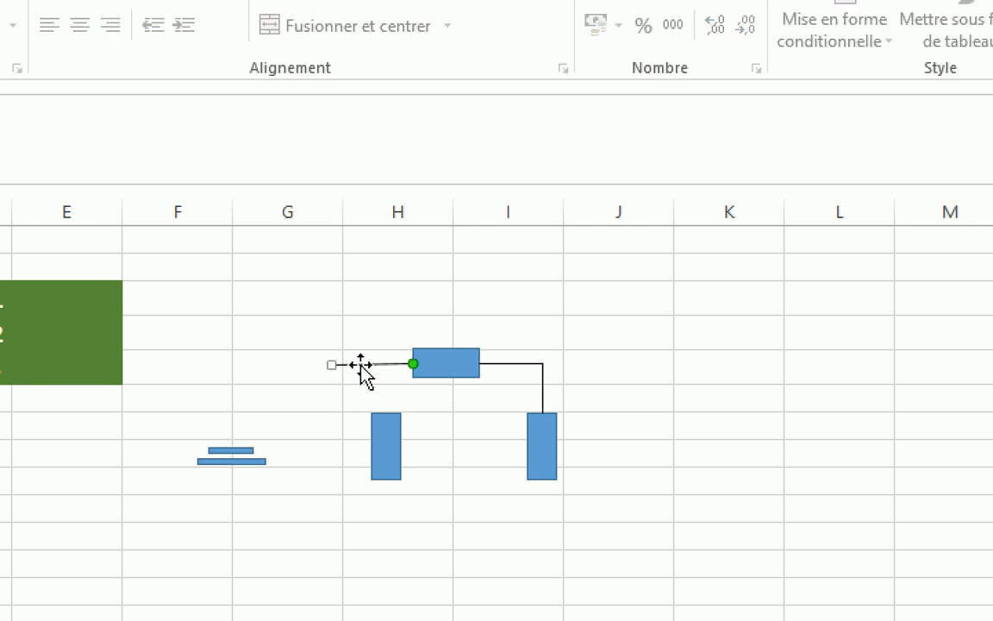
{"action": "key", "text": "Delete"}
{"action": "left_click", "coordinate": [526, 365]}
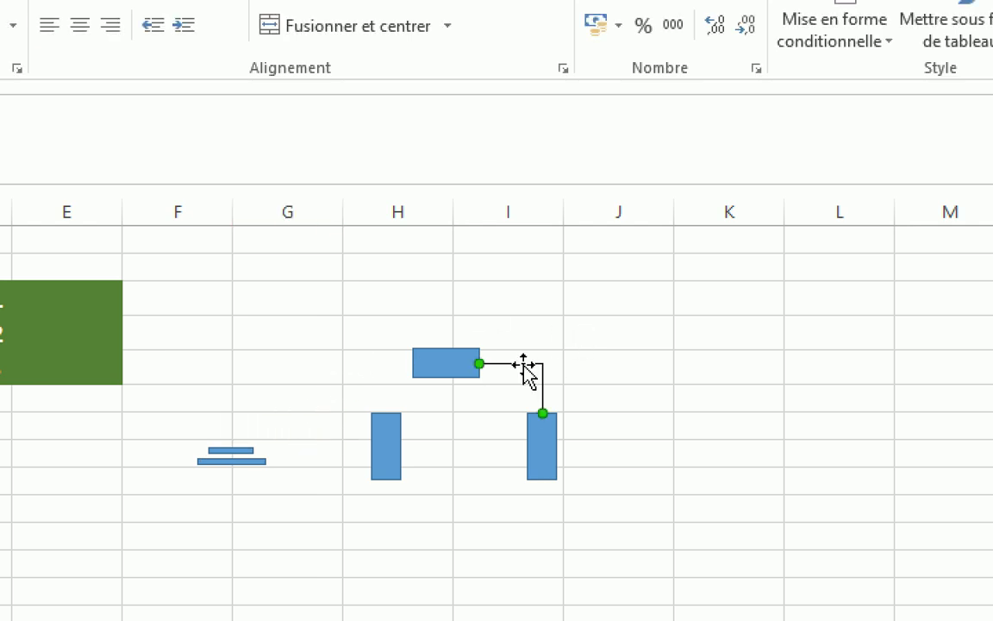
{"action": "left_click_drag", "start_coordinate": [525, 364], "coordinate": [413, 363]}
{"action": "left_click_drag", "start_coordinate": [258, 432], "coordinate": [230, 443]}
{"action": "left_click", "coordinate": [342, 402]}
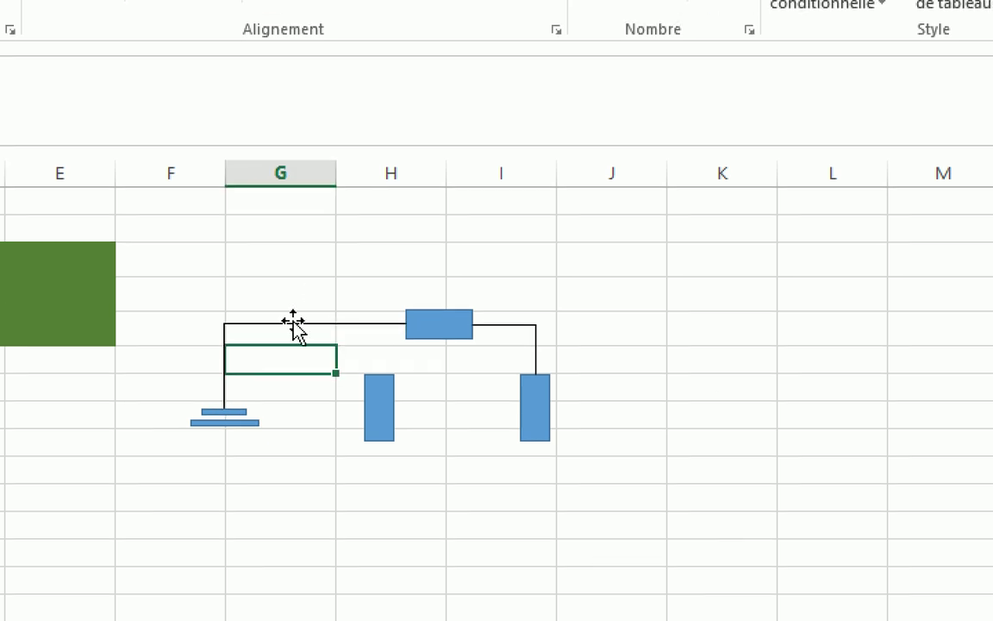
- Link the lower battery bar to the bottom of the right vertical resistor with a copied connector, lowering its horizontal segment to row 12
{"action": "left_click_drag", "start_coordinate": [291, 327], "coordinate": [281, 504]}
{"action": "left_click_drag", "start_coordinate": [236, 553], "coordinate": [225, 425]}
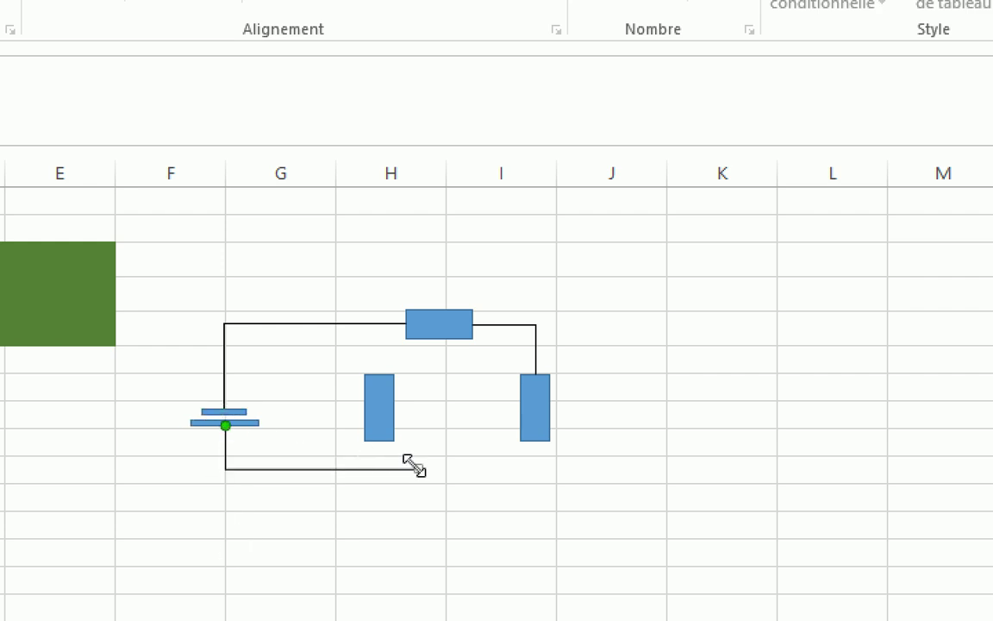
{"action": "left_click_drag", "start_coordinate": [416, 466], "coordinate": [535, 440]}
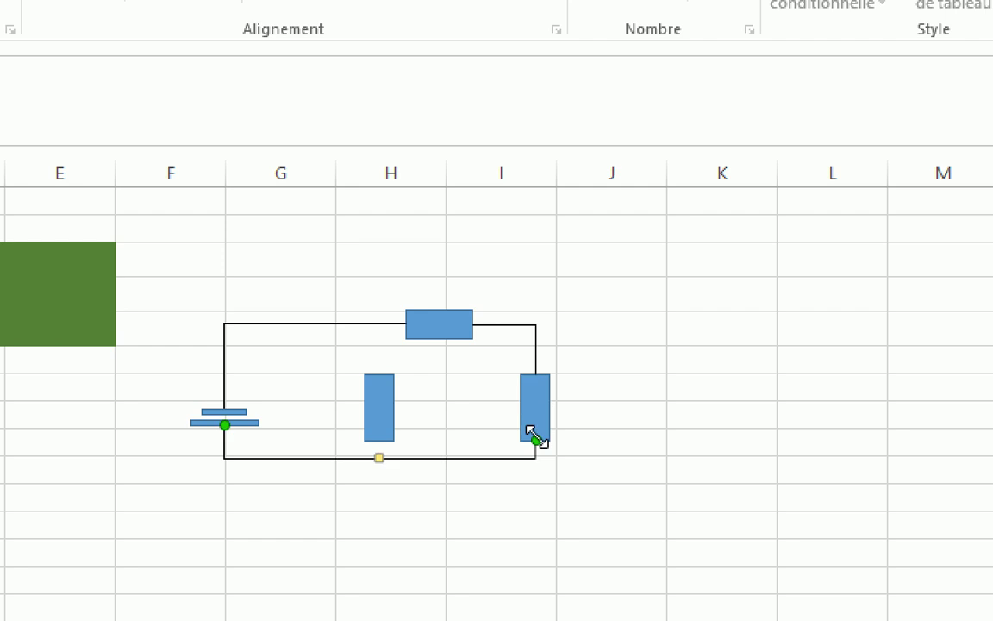
{"action": "left_click_drag", "start_coordinate": [379, 456], "coordinate": [388, 525]}
- Shift the middle resistor slightly left and down, and run a copied connector through it from the horizontal resistor's left end to the right resistor's bottom
{"action": "left_click_drag", "start_coordinate": [381, 403], "coordinate": [364, 419]}
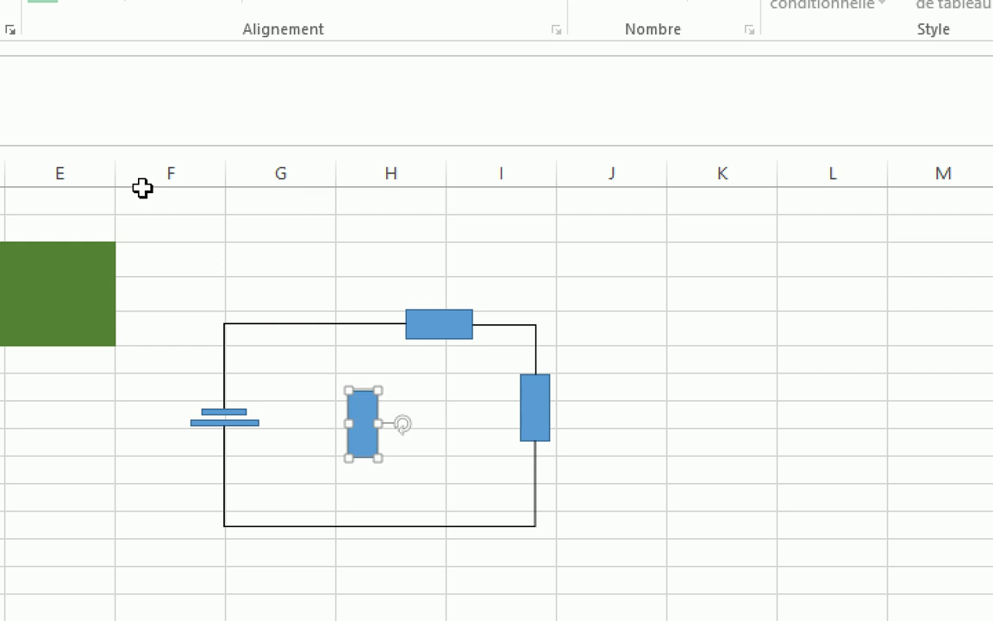
{"action": "left_click", "coordinate": [533, 338]}
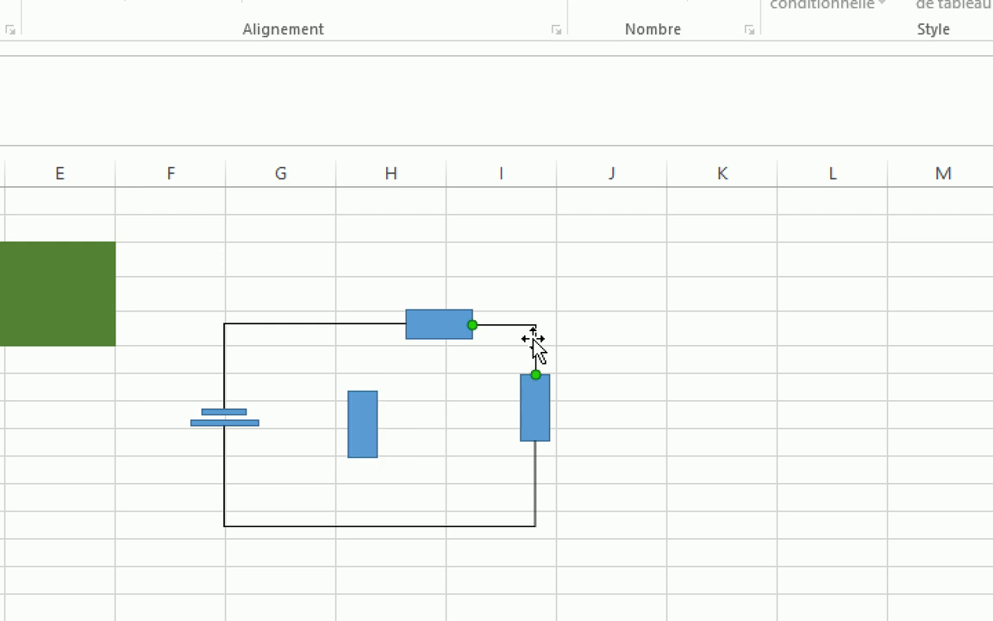
{"action": "left_click_drag", "start_coordinate": [531, 339], "coordinate": [406, 324], "text": "ctrl"}
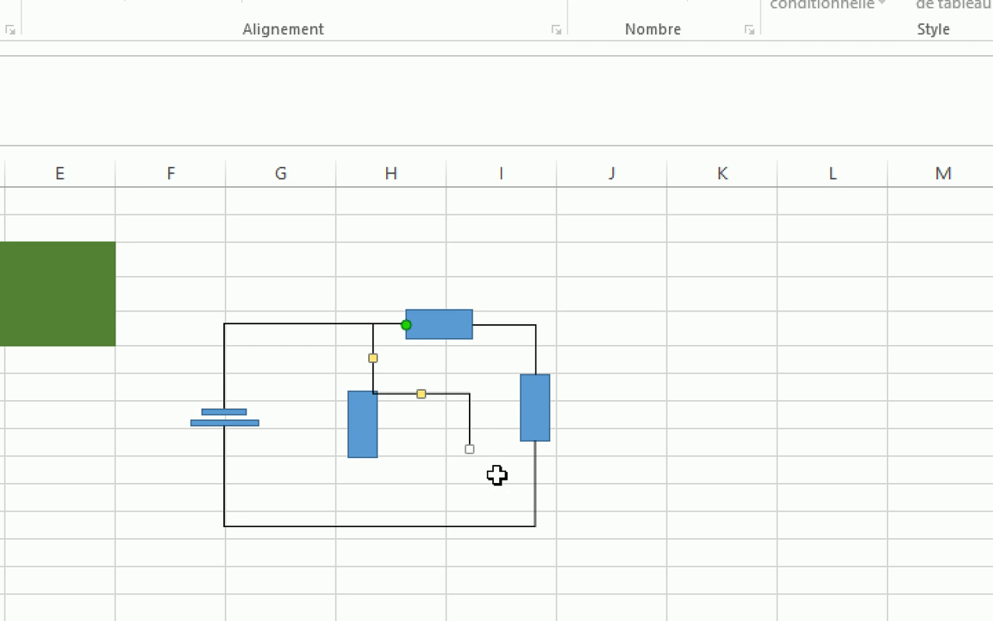
{"action": "left_click_drag", "start_coordinate": [469, 449], "coordinate": [533, 439]}
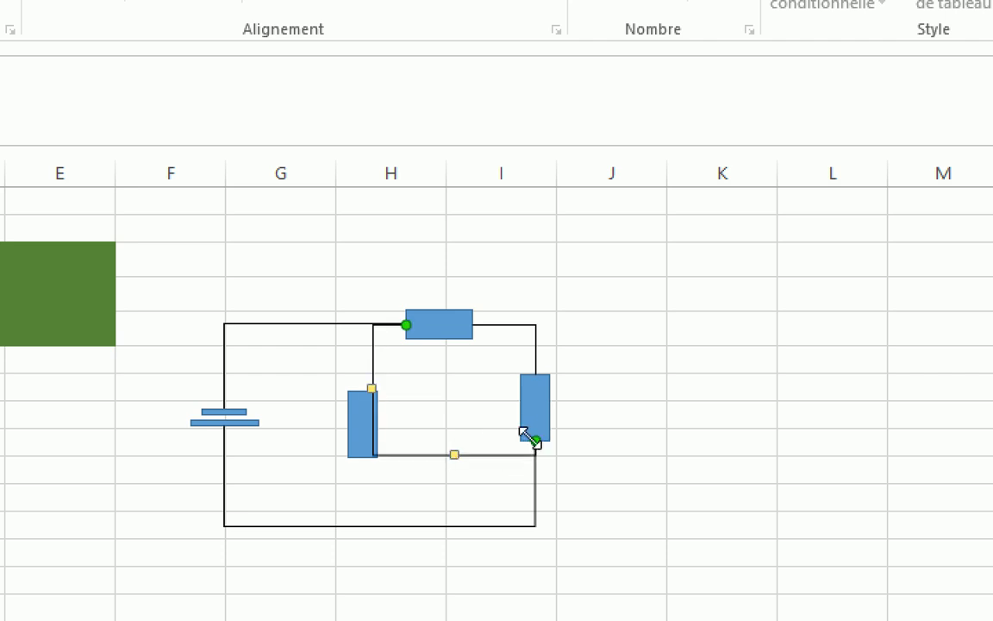
{"action": "left_click_drag", "start_coordinate": [455, 455], "coordinate": [448, 530]}
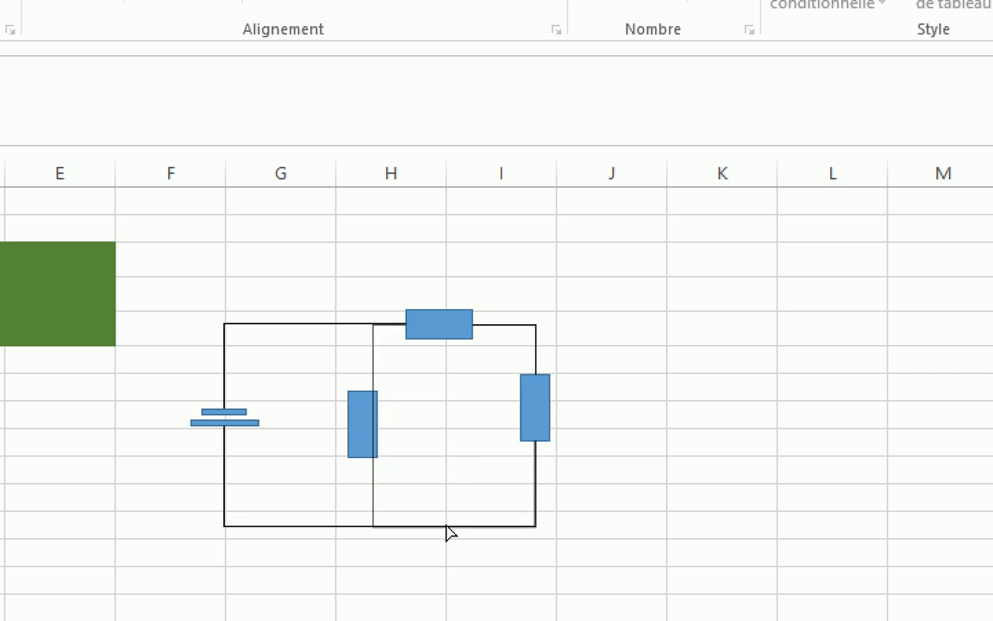
{"action": "left_click_drag", "start_coordinate": [373, 428], "coordinate": [365, 425]}
{"action": "left_click", "coordinate": [369, 429]}
{"action": "left_click", "coordinate": [425, 421]}
- Bring the connector that runs through the middle resistor to the front
{"action": "left_click", "coordinate": [363, 399]}
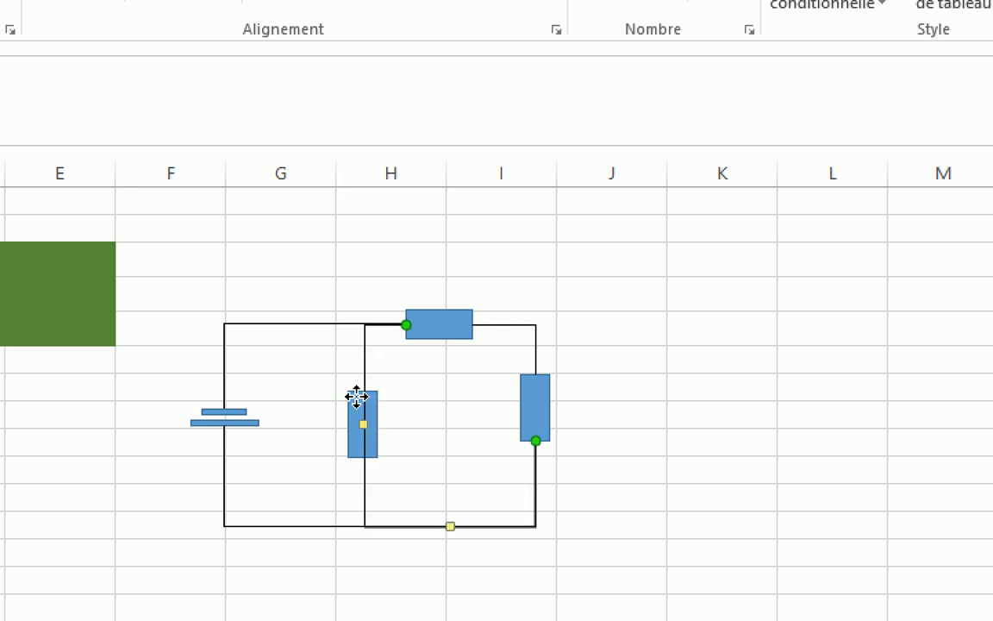
{"action": "right_click", "coordinate": [359, 398]}
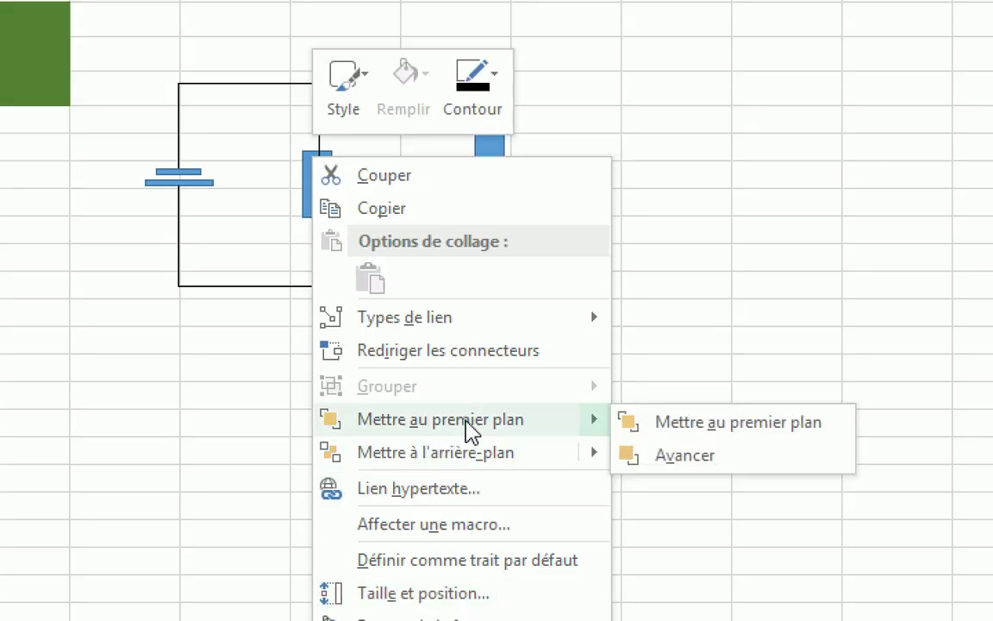
{"action": "left_click", "coordinate": [466, 419]}
{"action": "left_click", "coordinate": [381, 384]}
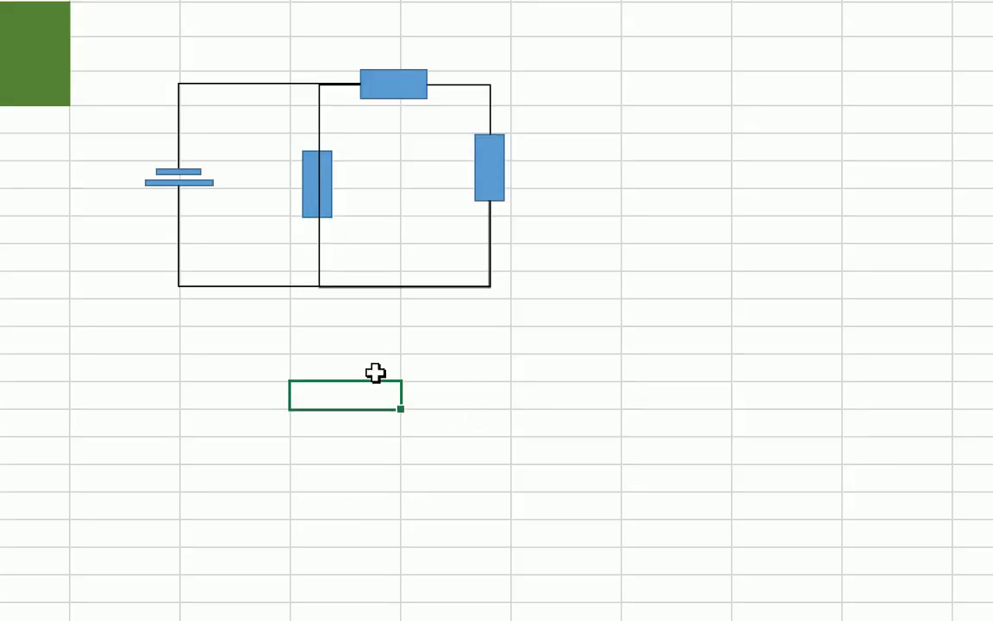
- Bring the middle vertical resistor to the front so it covers the connector running through it
{"action": "left_click", "coordinate": [316, 190]}
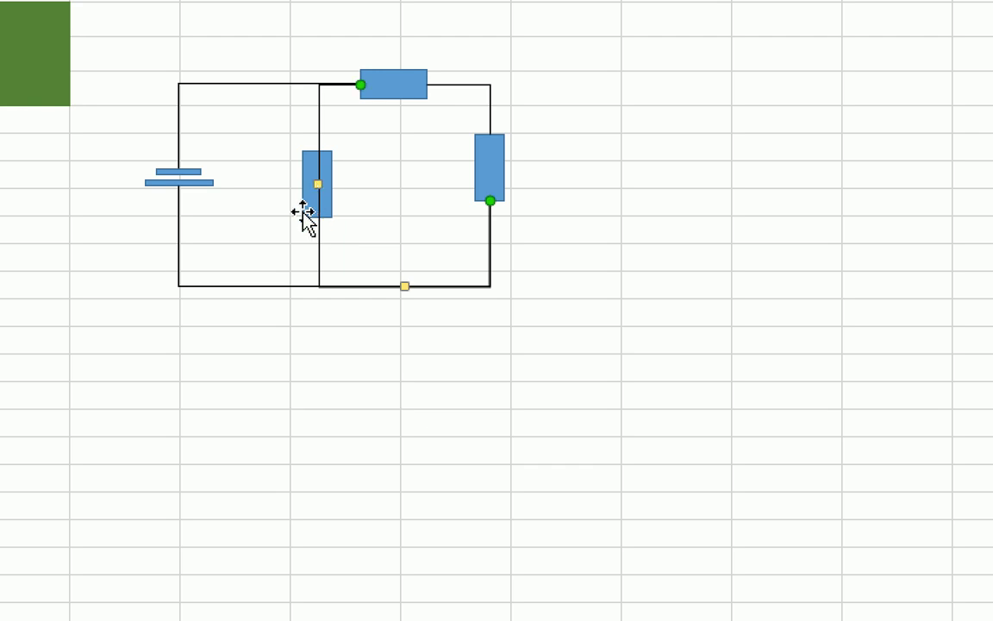
{"action": "left_click", "coordinate": [303, 211]}
{"action": "right_click", "coordinate": [303, 212]}
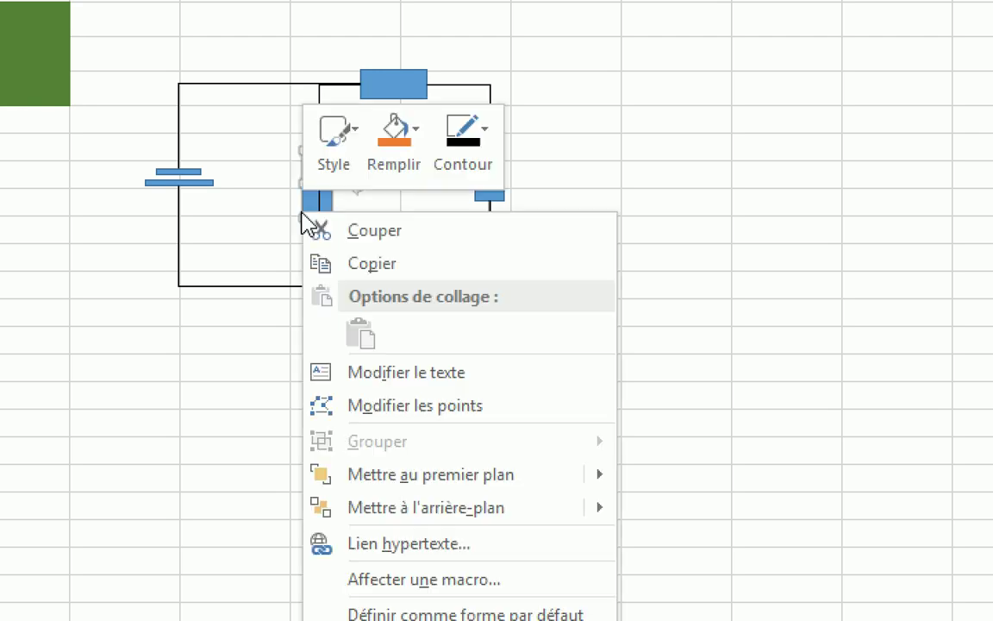
{"action": "mouse_move", "coordinate": [463, 489]}
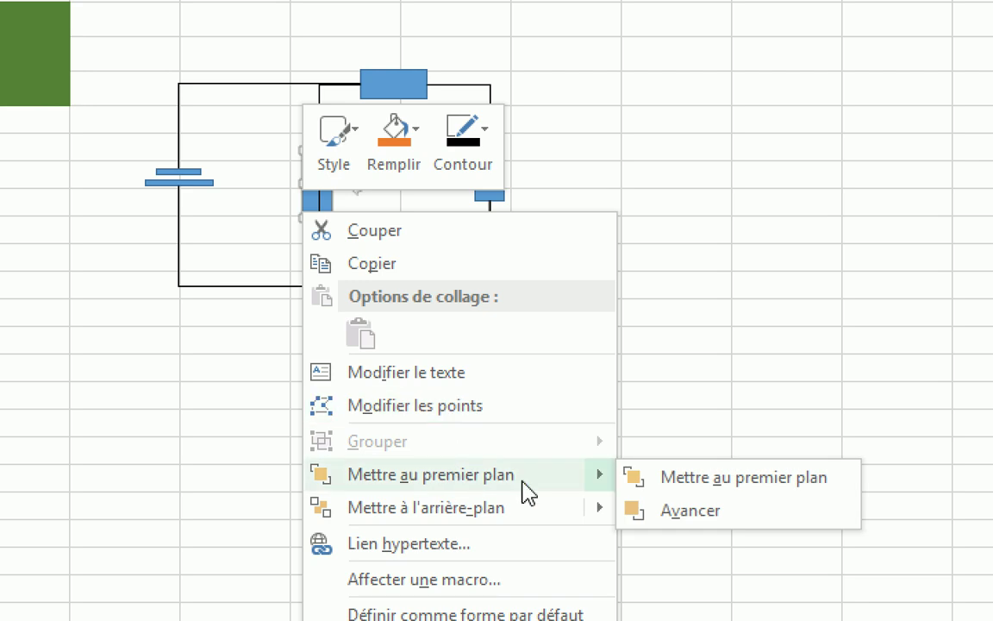
{"action": "left_click", "coordinate": [729, 479]}
{"action": "left_click", "coordinate": [569, 400]}
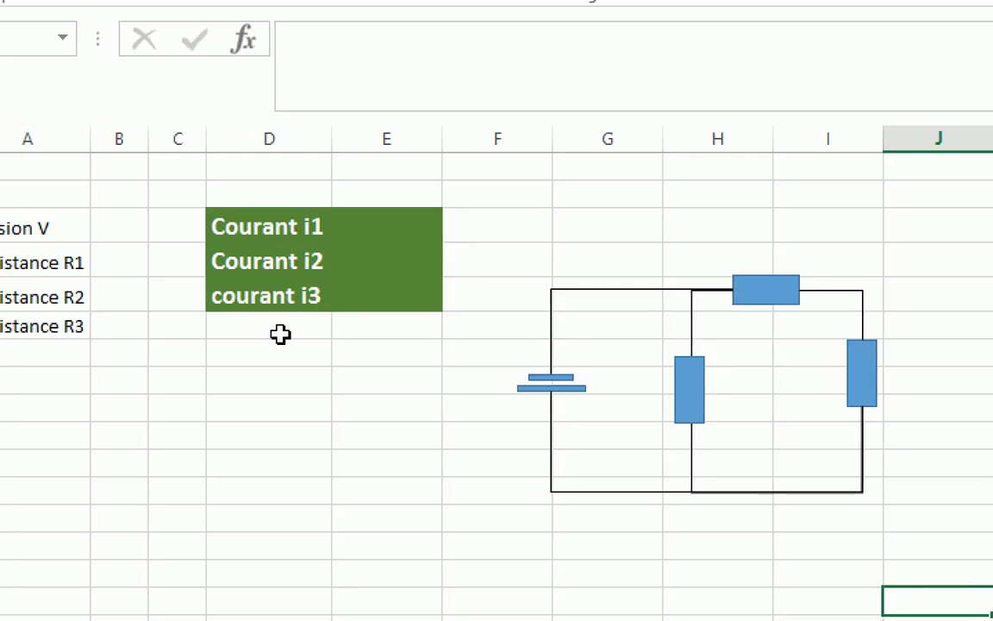
- Delete the connector between the upper battery bar and the horizontal resistor
{"action": "left_click", "coordinate": [626, 289]}
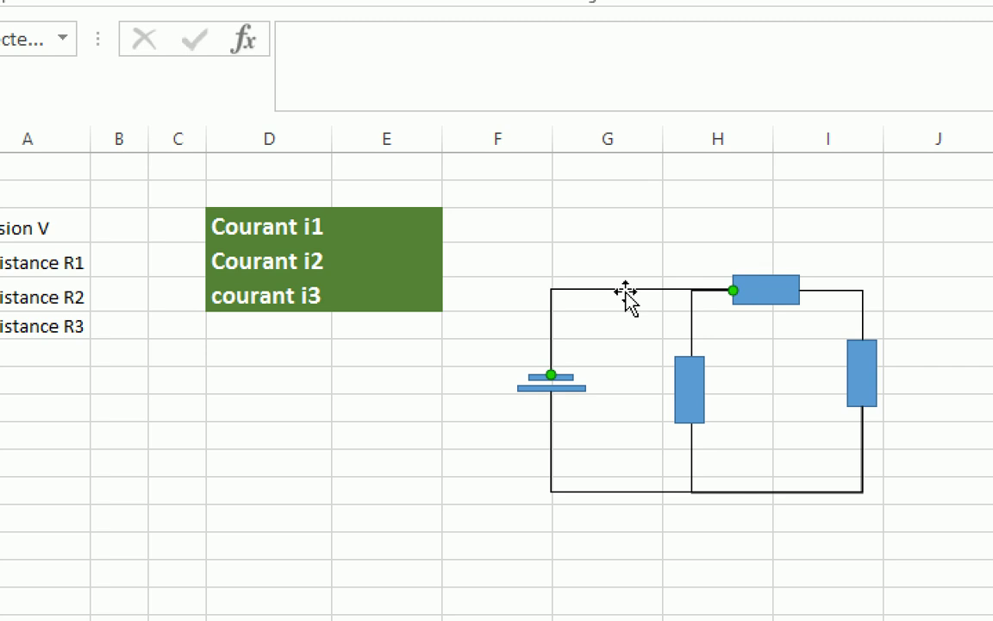
{"action": "key", "text": "Delete"}
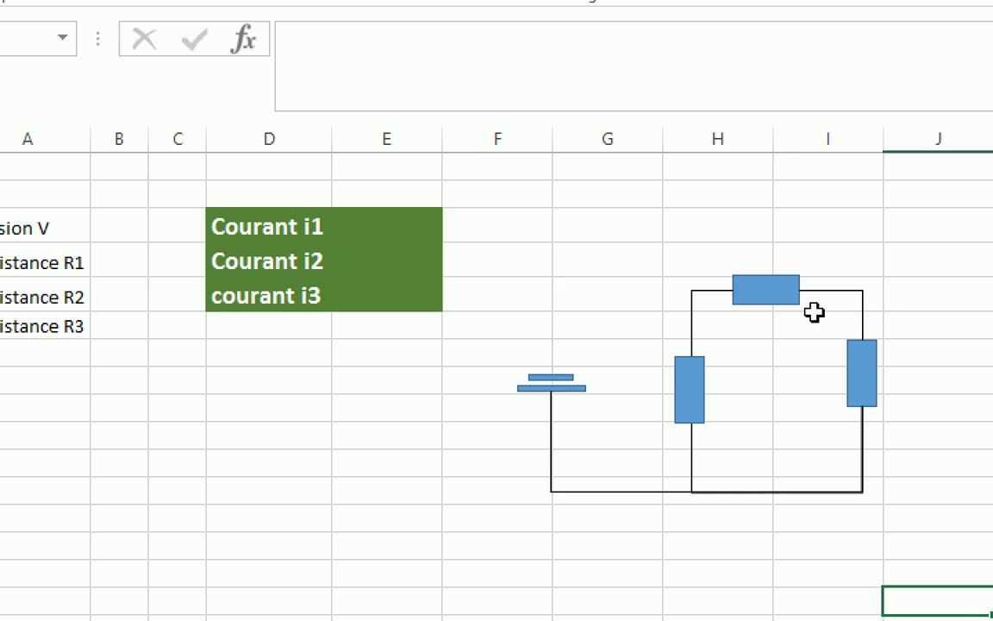
{"action": "left_click", "coordinate": [764, 292]}
{"action": "mouse_move", "coordinate": [596, 218]}
{"action": "left_mouse_down"}
{"action": "mouse_move", "coordinate": [515, 208]}
{"action": "mouse_move", "coordinate": [840, 457]}
{"action": "mouse_move", "coordinate": [870, 534]}
{"action": "left_mouse_up"}
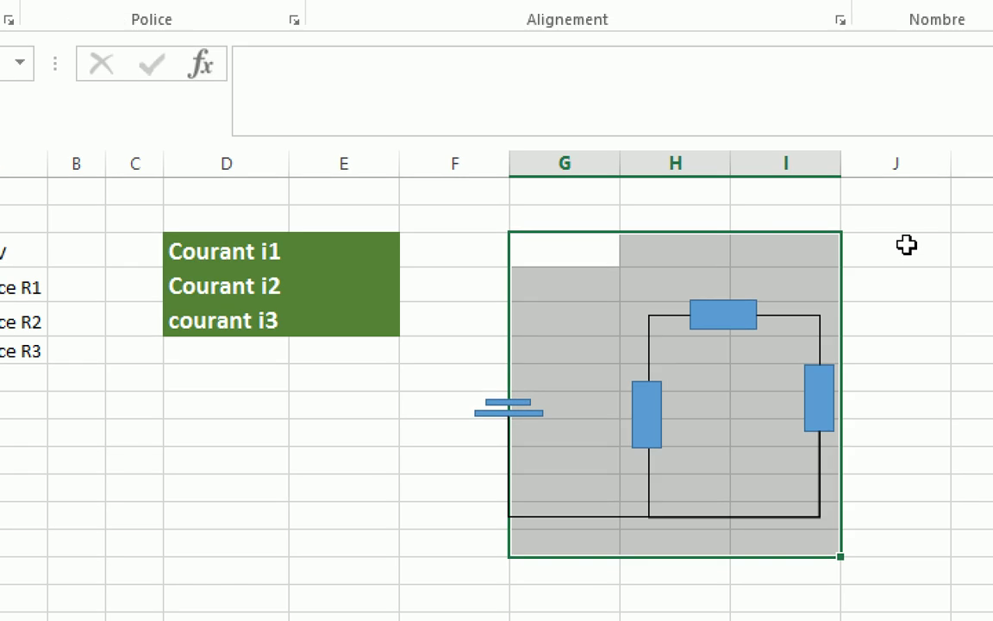
{"action": "left_click", "coordinate": [917, 200]}
- Delete the rest of the circuit diagram: the three resistors, both battery bars and all remaining connectors
{"action": "left_click", "coordinate": [743, 269]}
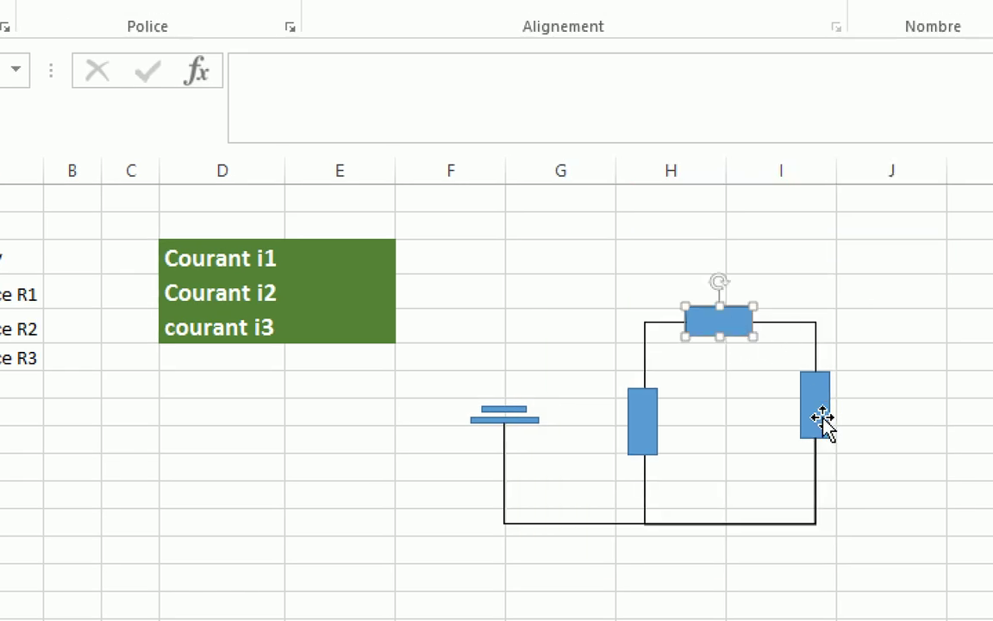
{"action": "left_click", "coordinate": [818, 414], "text": "ctrl"}
{"action": "left_click", "coordinate": [640, 422], "text": "ctrl"}
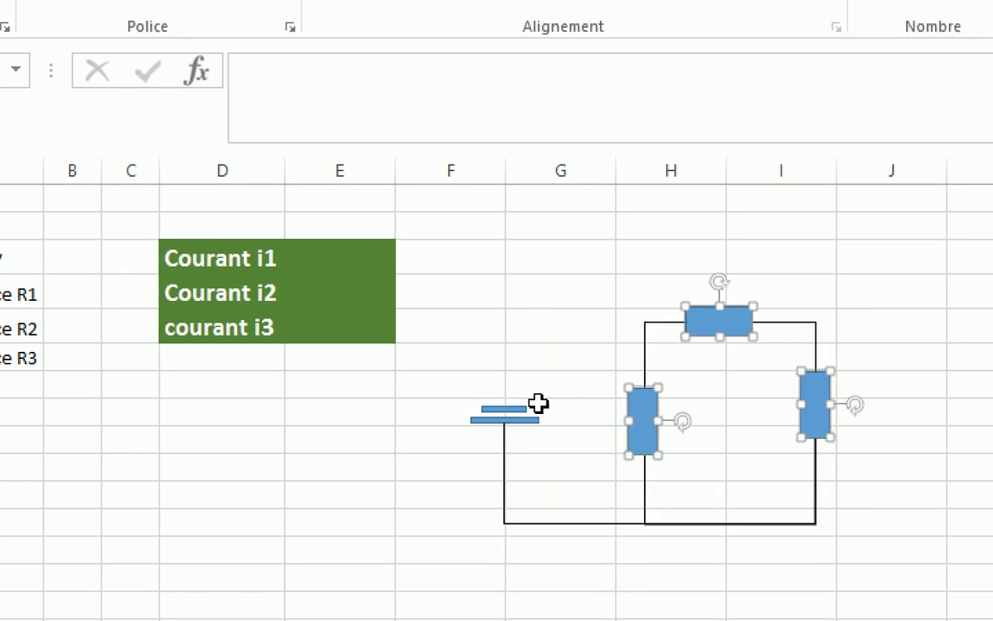
{"action": "left_click", "coordinate": [520, 412], "text": "ctrl"}
{"action": "left_click", "coordinate": [520, 419], "text": "ctrl"}
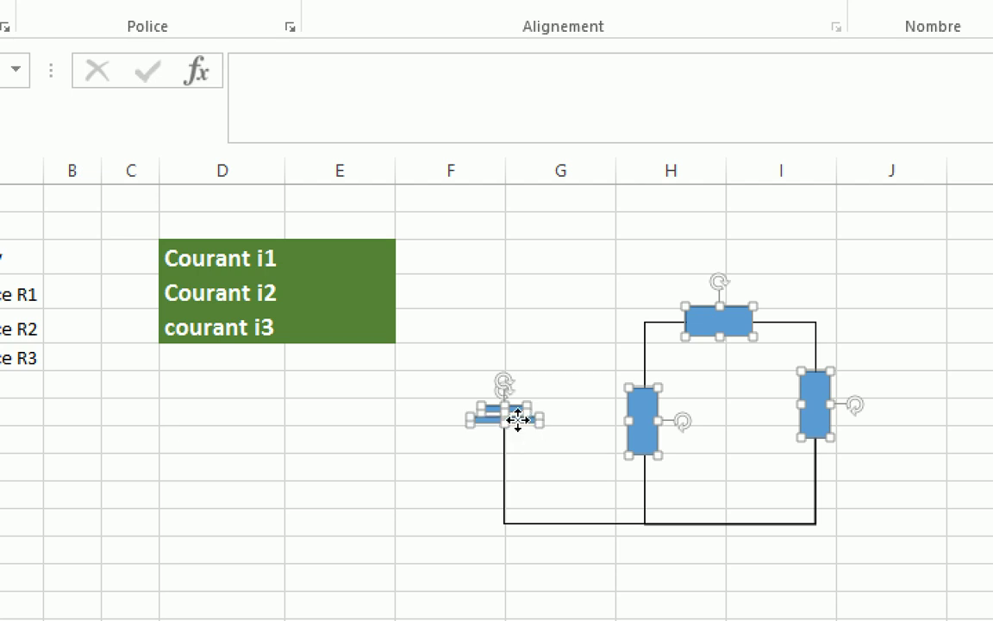
{"action": "left_click", "coordinate": [504, 464], "text": "ctrl"}
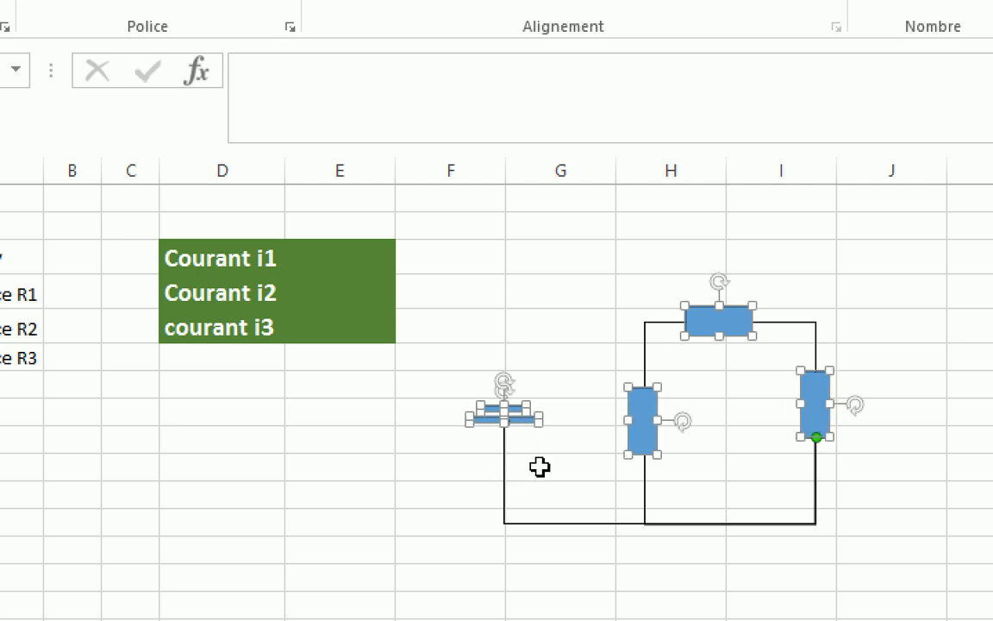
{"action": "left_click", "coordinate": [646, 495], "text": "ctrl"}
{"action": "key", "text": "Delete"}
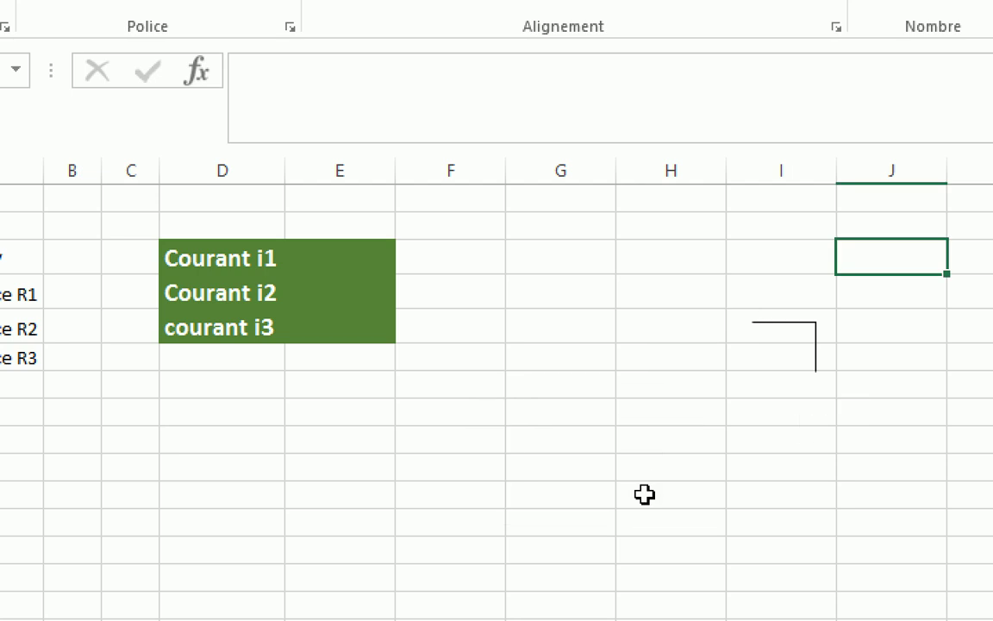
{"action": "left_click", "coordinate": [815, 353]}
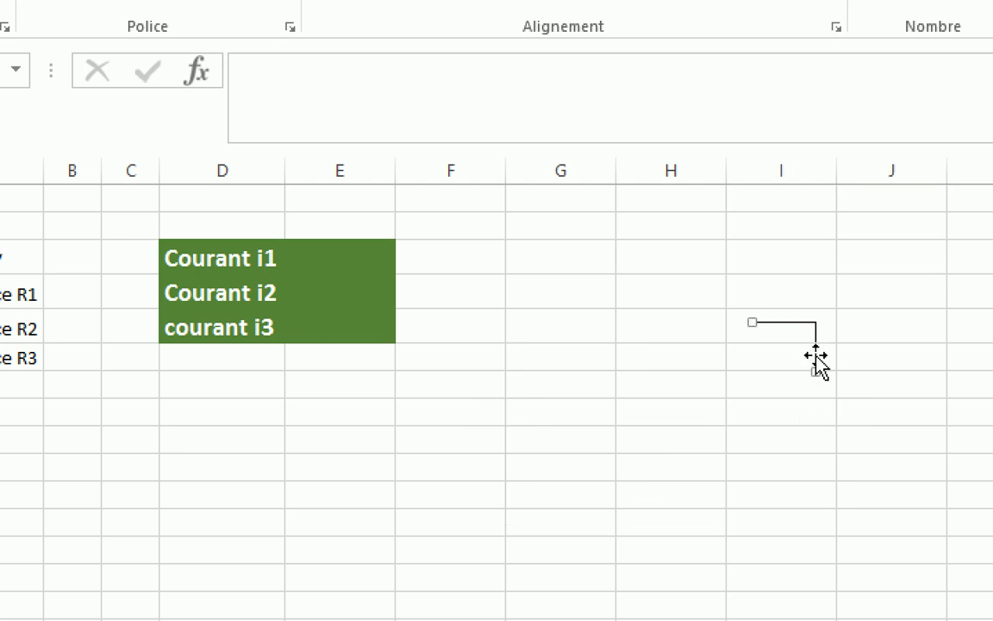
{"action": "key", "text": "Delete"}
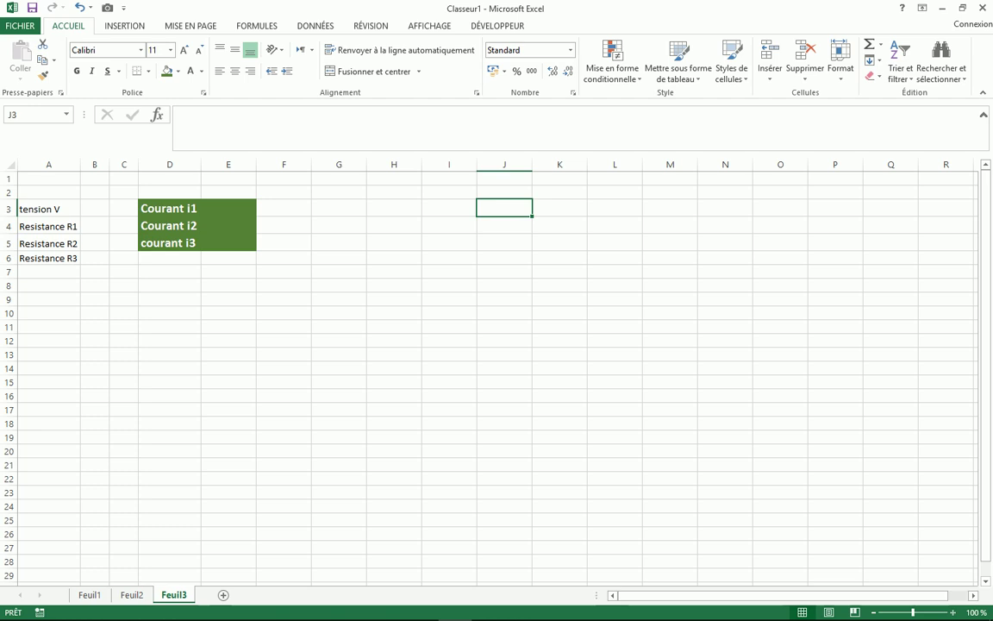
- Draw a vertical rectangle about 1.49 cm high and 0.56 cm wide on the border of columns G and H, rows 6 to 9
{"action": "scroll", "coordinate": [496, 371], "scroll_direction": "up", "scroll_amount": 4}
{"action": "scroll", "coordinate": [496, 371], "scroll_direction": "up", "scroll_amount": 3}
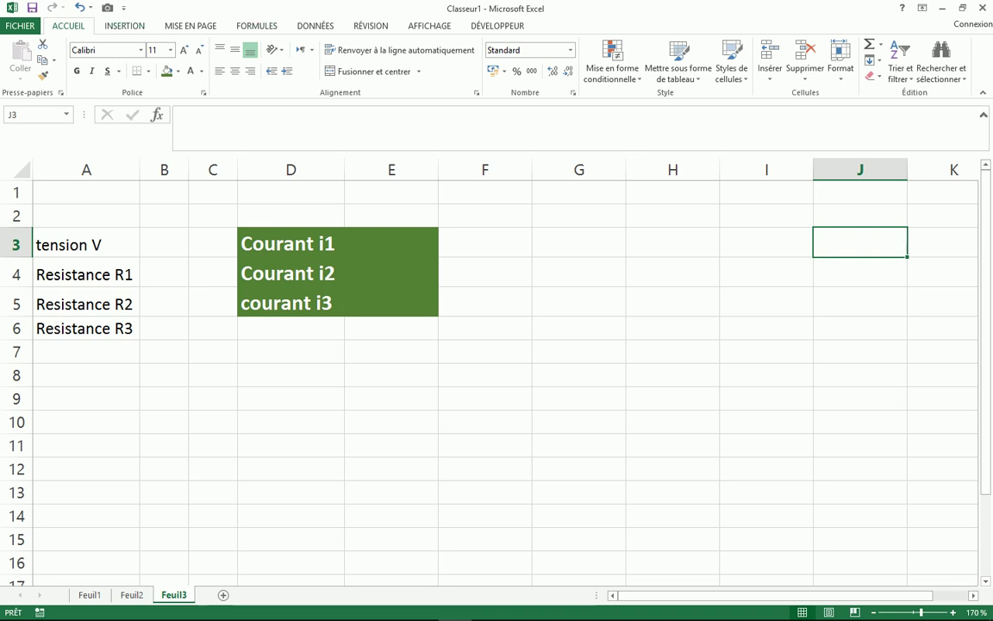
{"action": "left_click", "coordinate": [125, 26]}
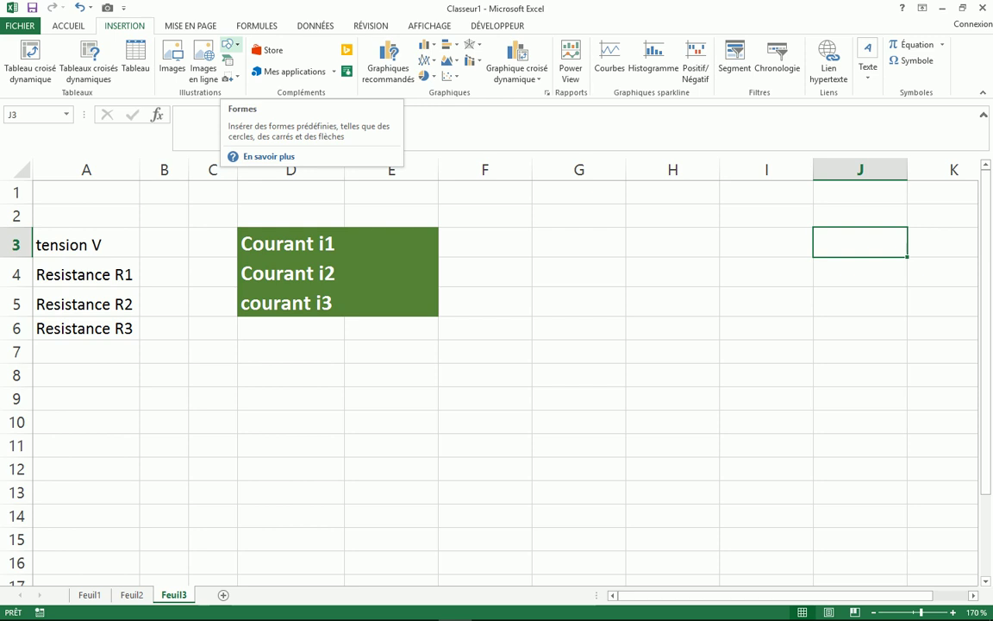
{"action": "left_click", "coordinate": [227, 44]}
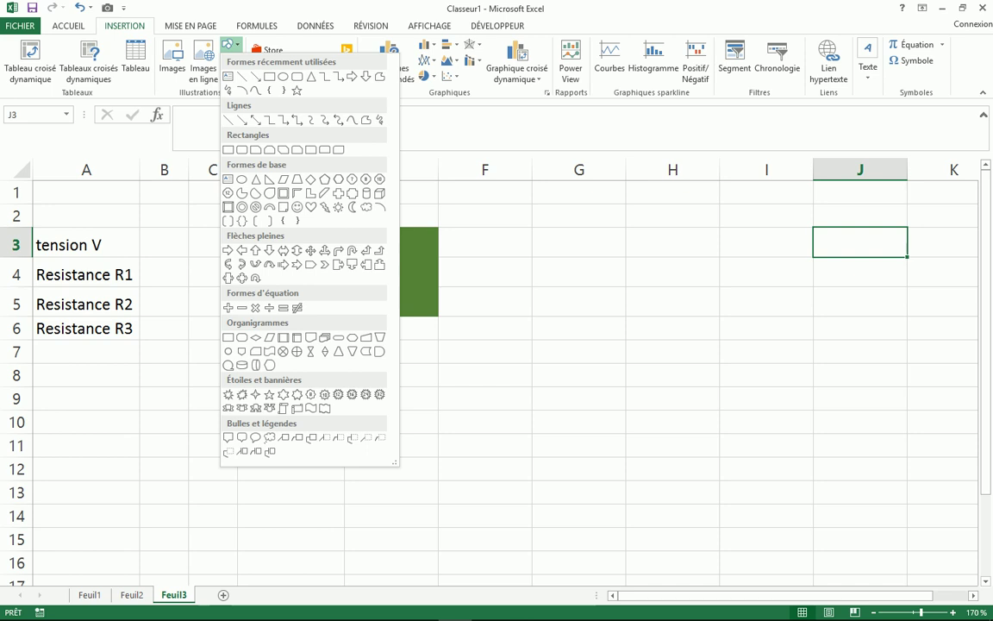
{"action": "left_click", "coordinate": [268, 76]}
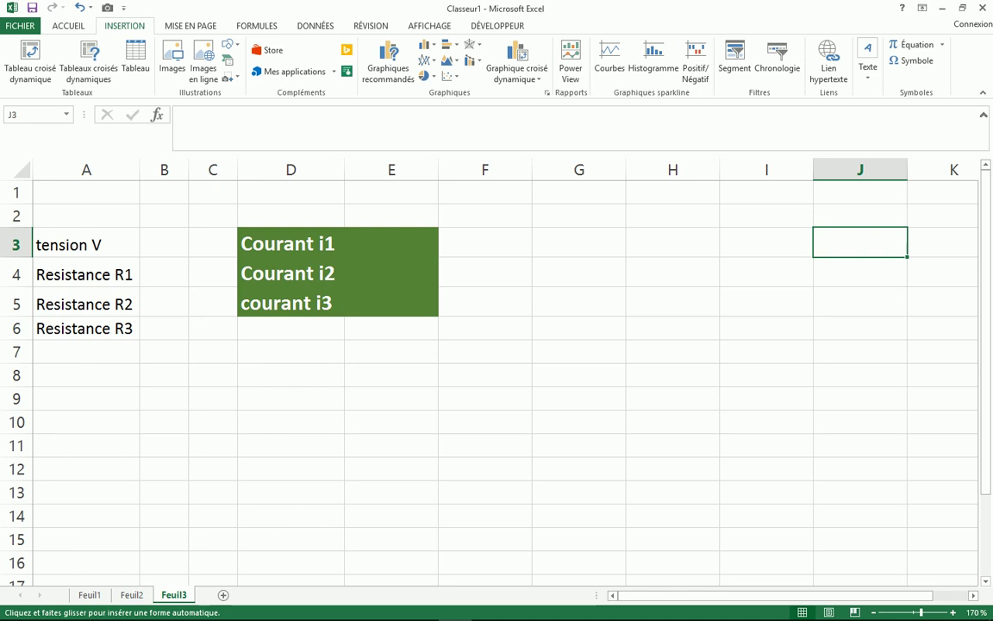
{"action": "left_click_drag", "start_coordinate": [612, 332], "coordinate": [638, 398]}
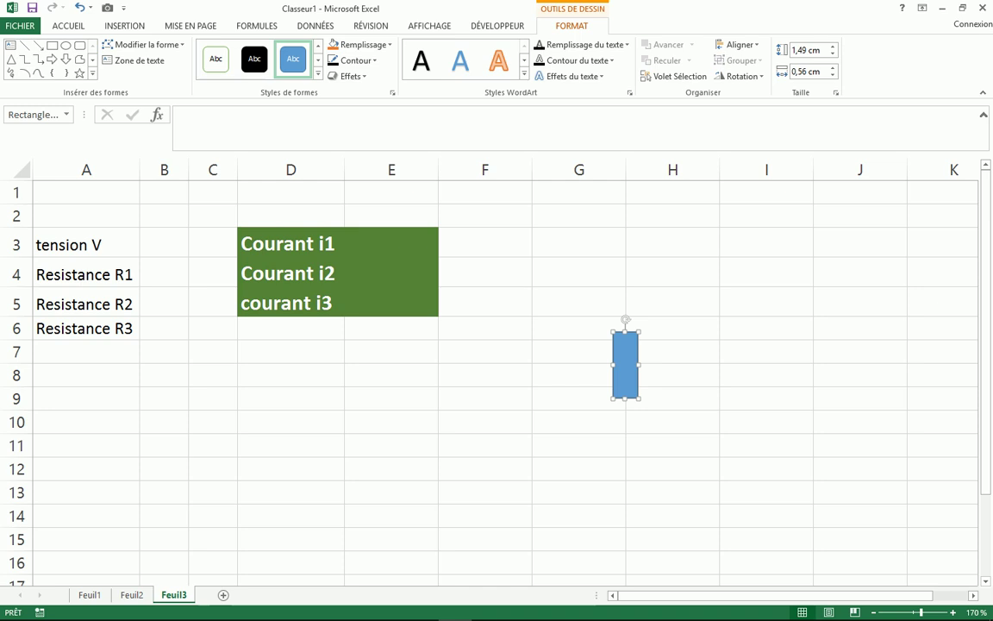
- Place one copy of the resistor rectangle level with it in column I and another above them in column H
{"action": "left_click_drag", "start_coordinate": [625, 364], "coordinate": [763, 365]}
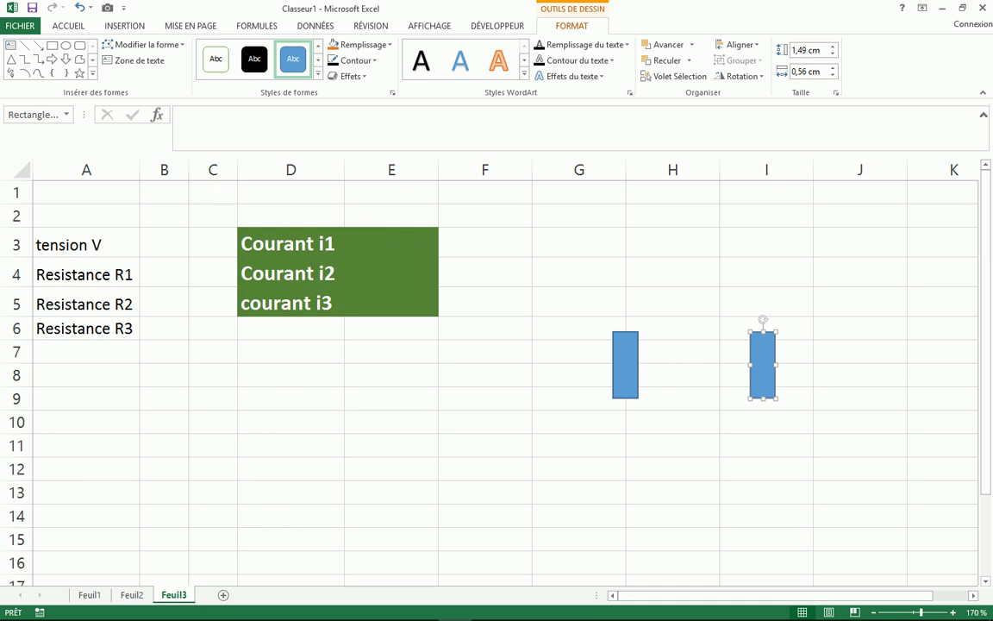
{"action": "left_click_drag", "start_coordinate": [762, 364], "coordinate": [700, 269]}
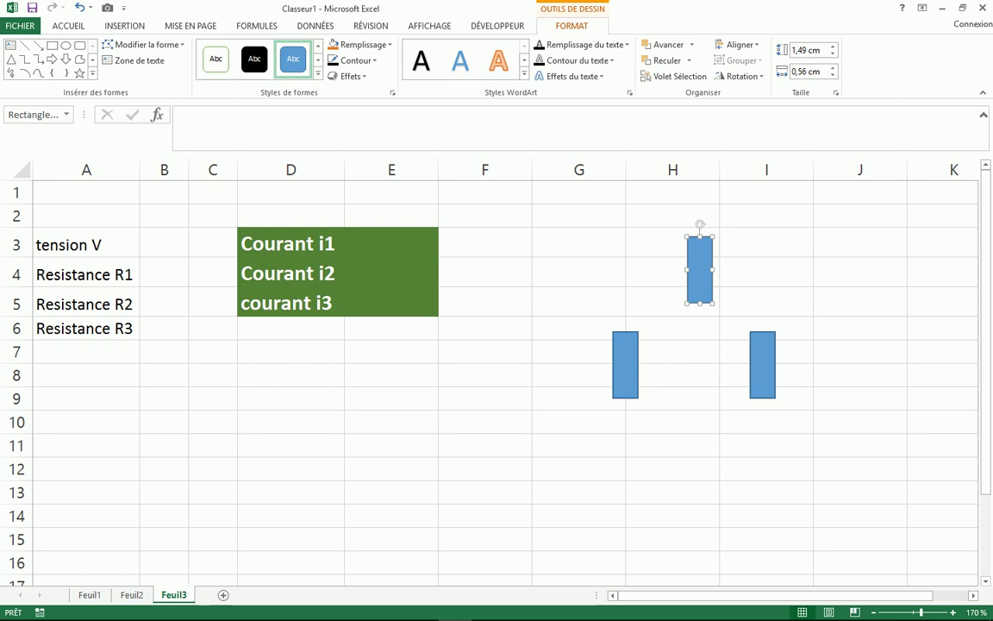
{"action": "left_click", "coordinate": [859, 242]}
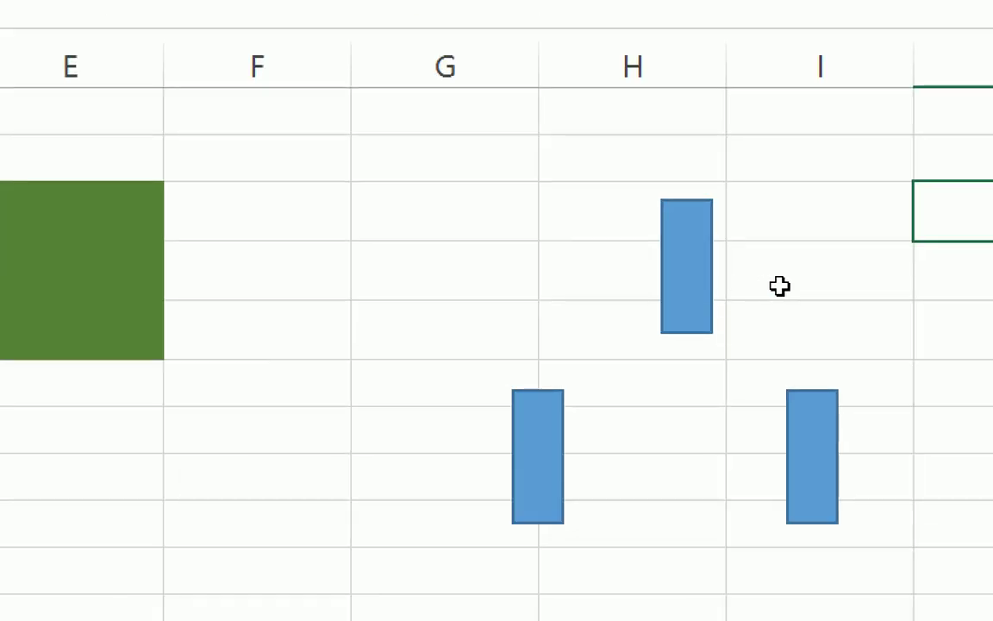
- Rotate the upper resistor rectangle a quarter turn clockwise so it lies horizontally
{"action": "left_click", "coordinate": [686, 221]}
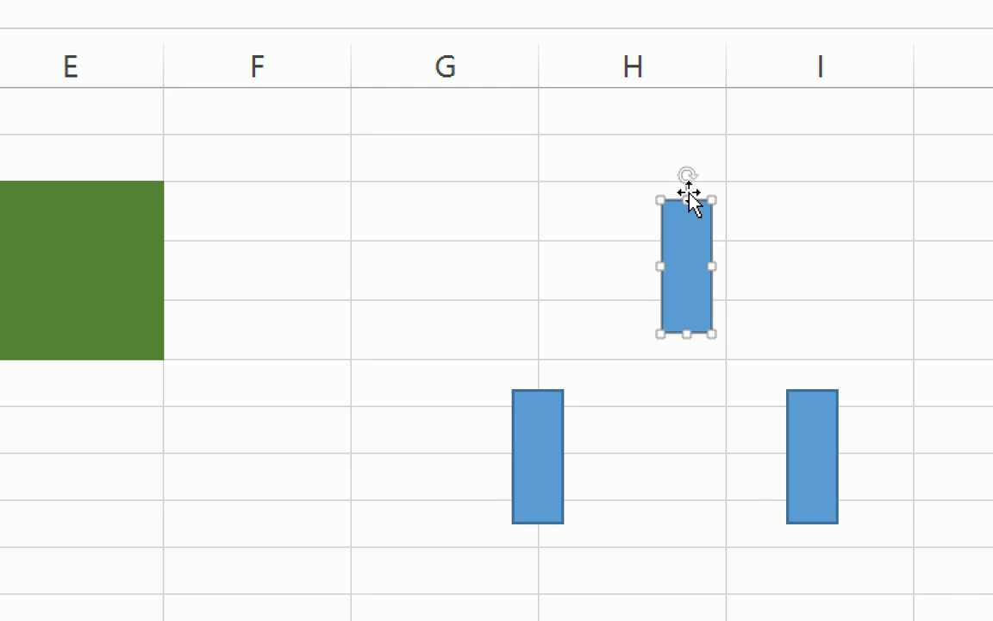
{"action": "left_click_drag", "start_coordinate": [688, 173], "coordinate": [766, 274]}
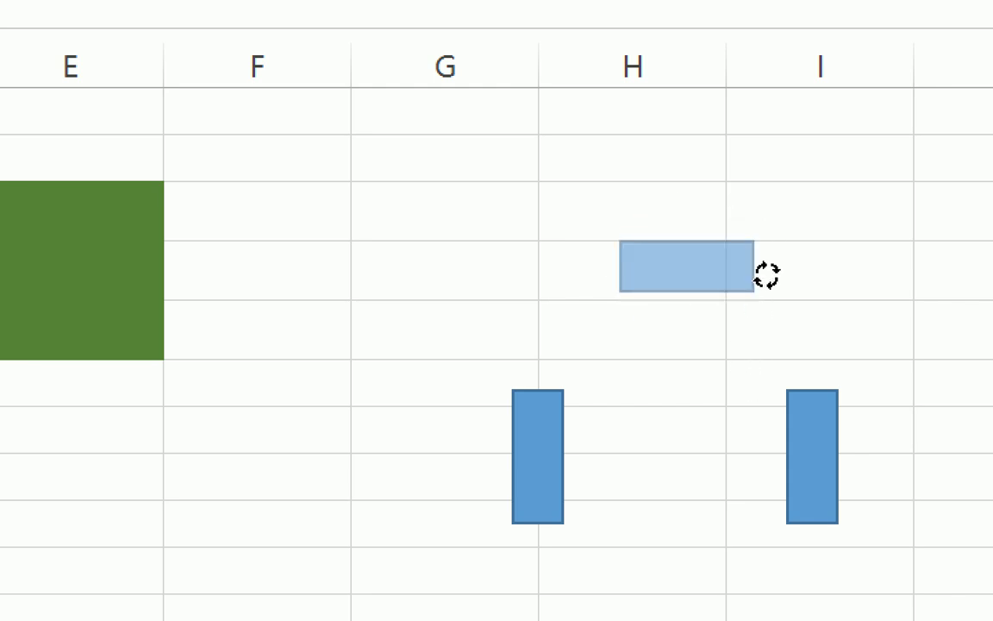
{"action": "left_click_drag", "start_coordinate": [766, 274], "coordinate": [766, 273]}
{"action": "left_click_drag", "start_coordinate": [767, 273], "coordinate": [766, 271]}
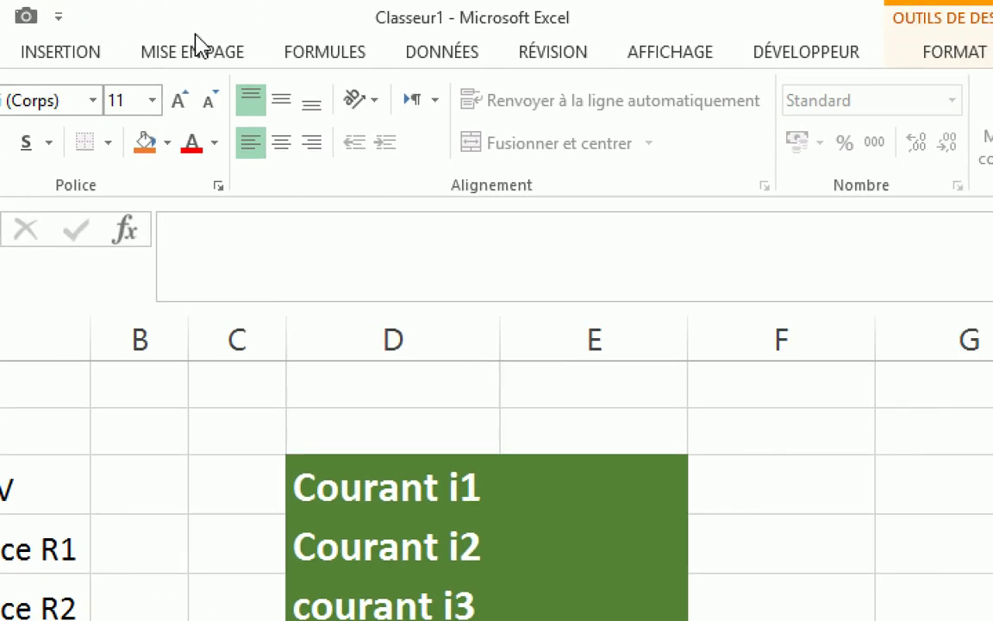
- Draw a thin horizontal rectangle in column F, row 7, as a battery bar and place a copy just beneath it
{"action": "left_click", "coordinate": [74, 60]}
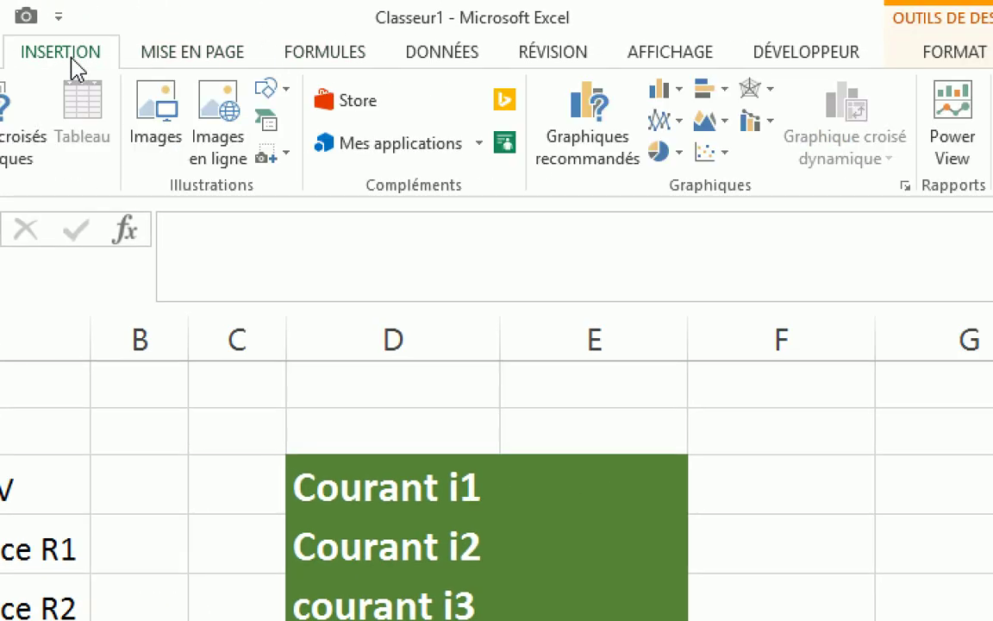
{"action": "left_click", "coordinate": [291, 97]}
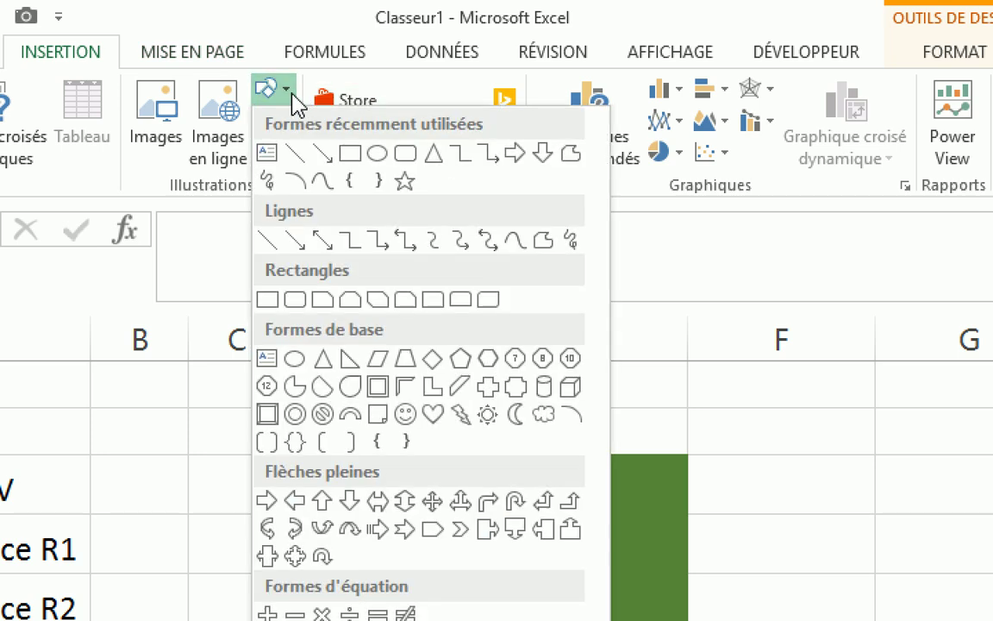
{"action": "left_click", "coordinate": [355, 160]}
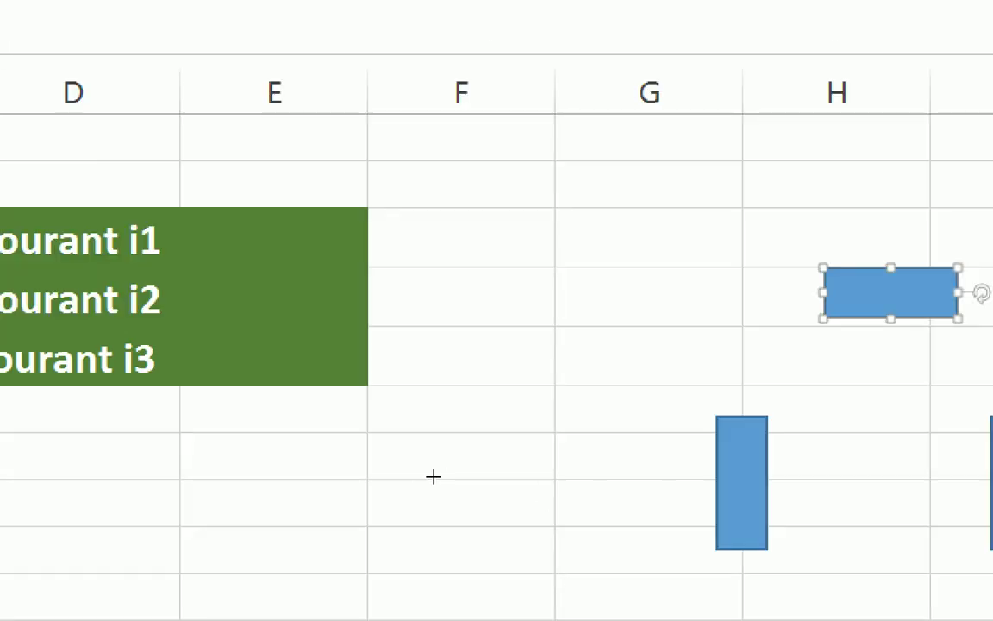
{"action": "left_click_drag", "start_coordinate": [418, 459], "coordinate": [490, 470]}
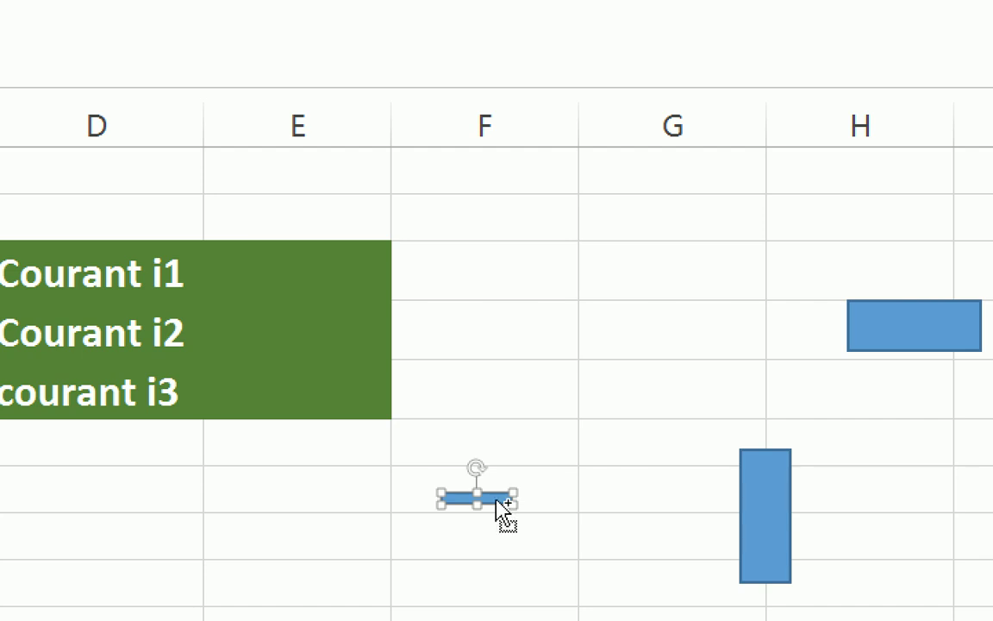
{"action": "left_click_drag", "start_coordinate": [497, 500], "coordinate": [495, 521]}
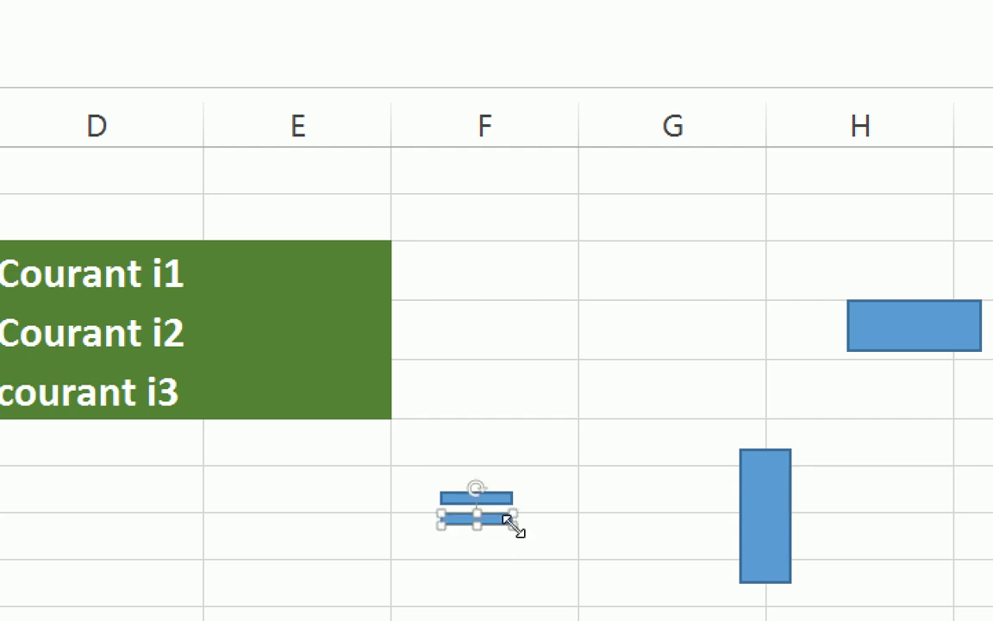
- Widen the lower battery bar to about twice the upper bar's length and nudge it left to centre it below
{"action": "left_click_drag", "start_coordinate": [514, 525], "coordinate": [522, 526]}
{"action": "key", "text": "Left"}
{"action": "key", "text": "Left"}
{"action": "key", "text": "Left"}
{"action": "key", "text": "Left"}
{"action": "key", "text": "Left"}
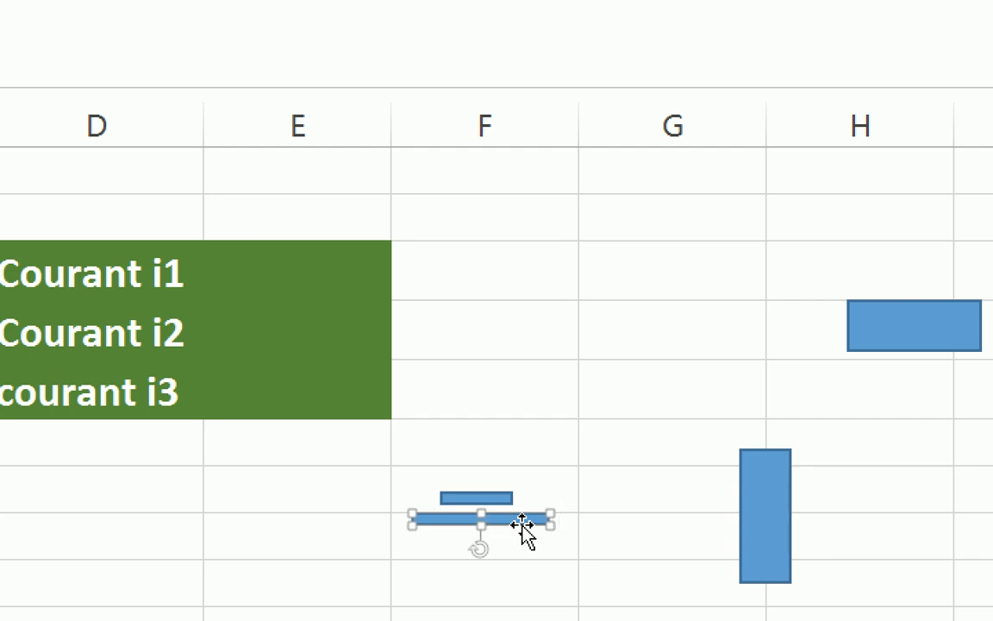
{"action": "key", "text": "Left"}
{"action": "left_click", "coordinate": [565, 562]}
{"action": "left_click", "coordinate": [671, 556]}
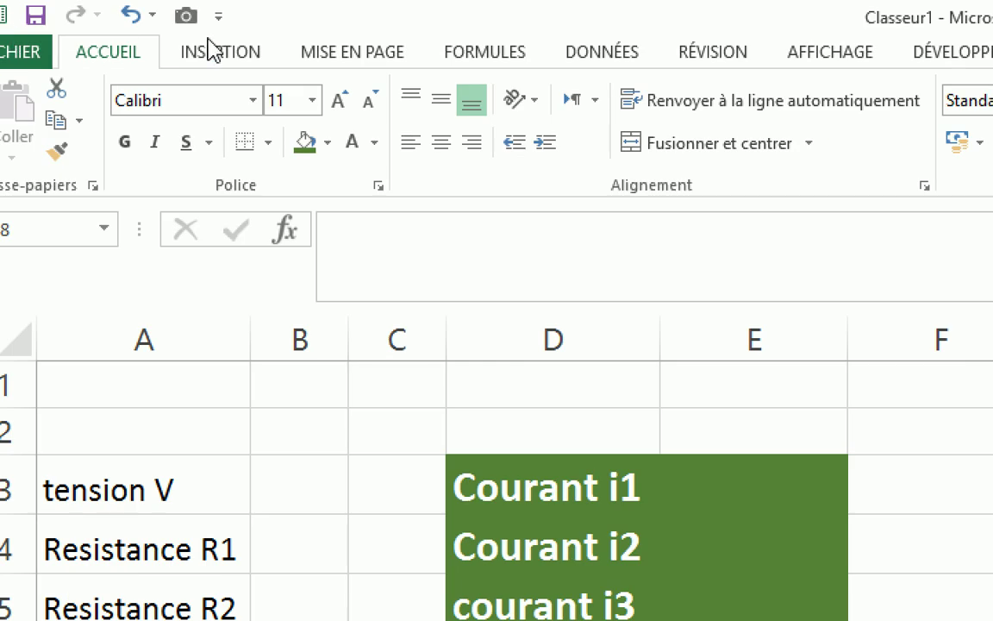
- Draw an elbow connector from the top of the upper battery bar to the near end of the horizontal resistor
{"action": "left_click", "coordinate": [52, 33]}
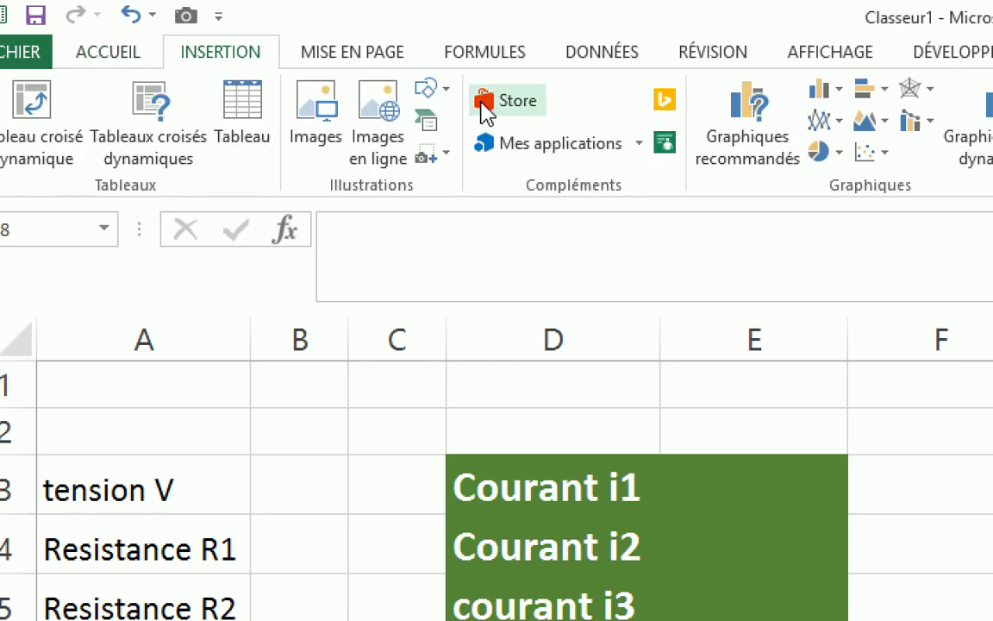
{"action": "left_click", "coordinate": [445, 90]}
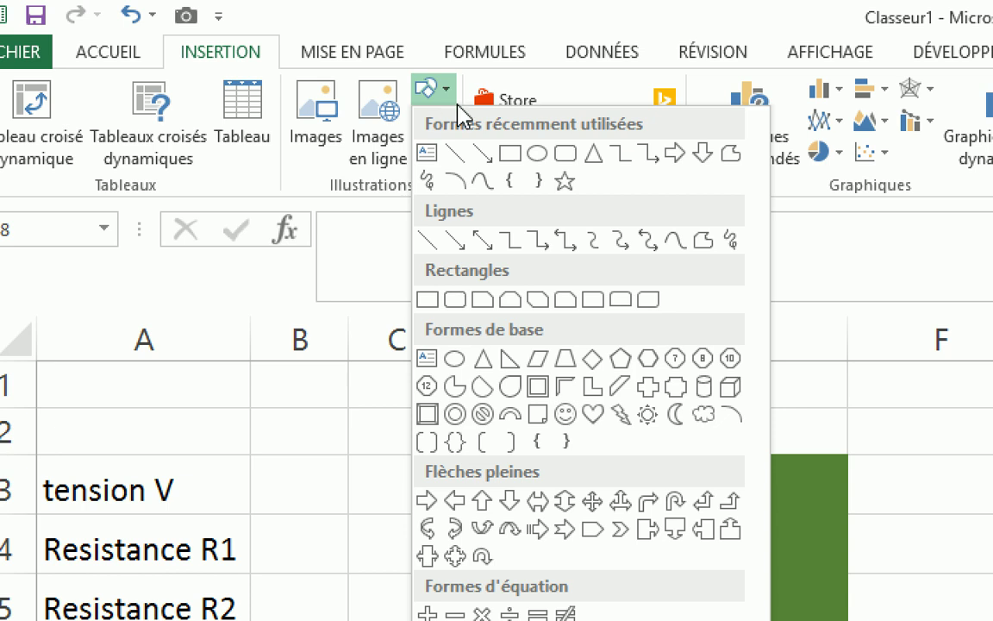
{"action": "left_click", "coordinate": [512, 239]}
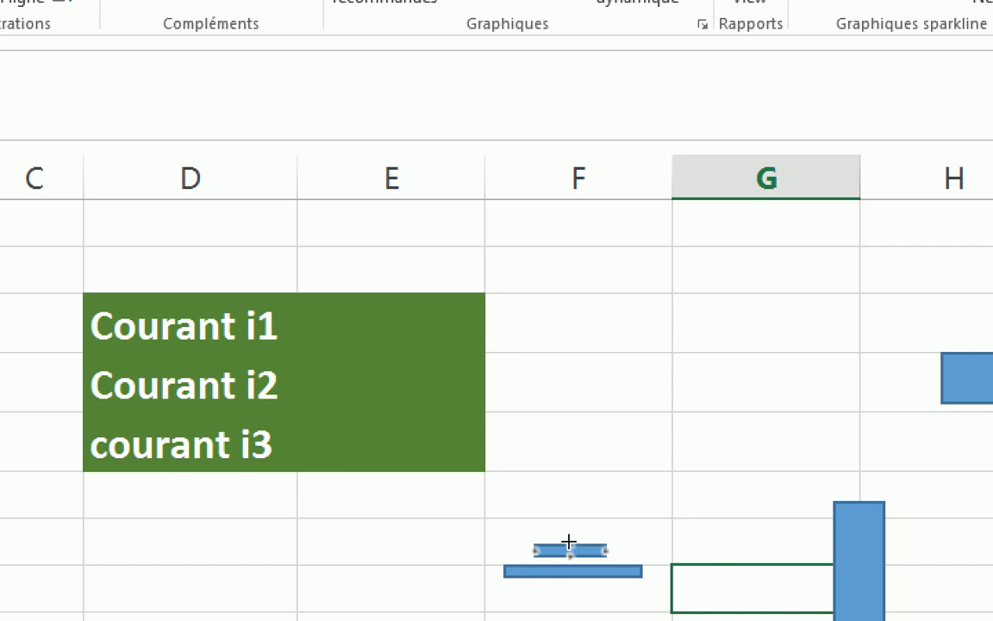
{"action": "left_click_drag", "start_coordinate": [569, 541], "coordinate": [932, 379]}
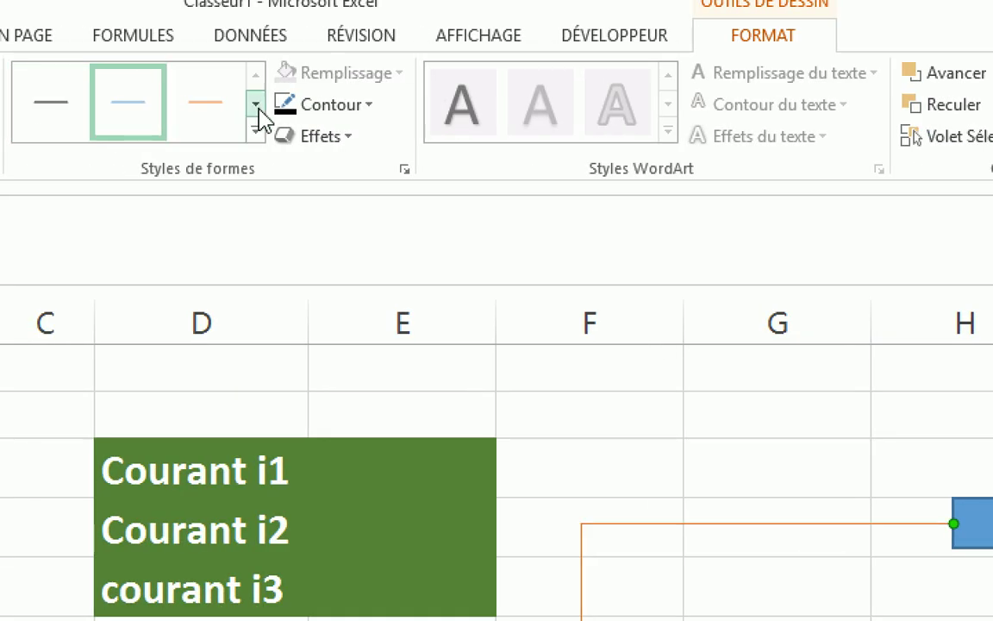
- Set the connector's outline to black with a thickness of 3 pt
{"action": "left_click", "coordinate": [366, 110]}
{"action": "left_click", "coordinate": [290, 141]}
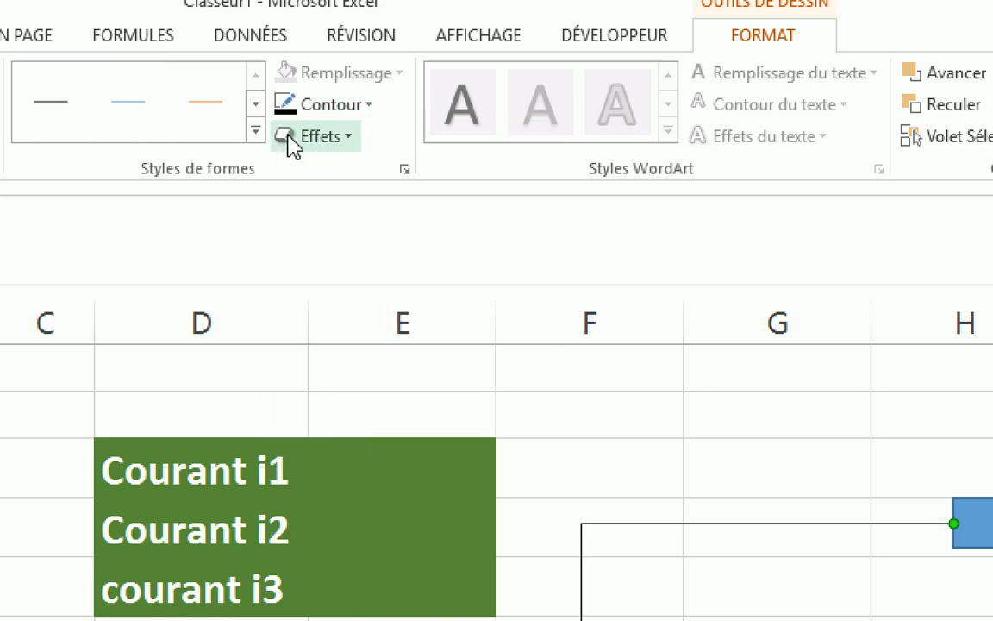
{"action": "left_click", "coordinate": [368, 109]}
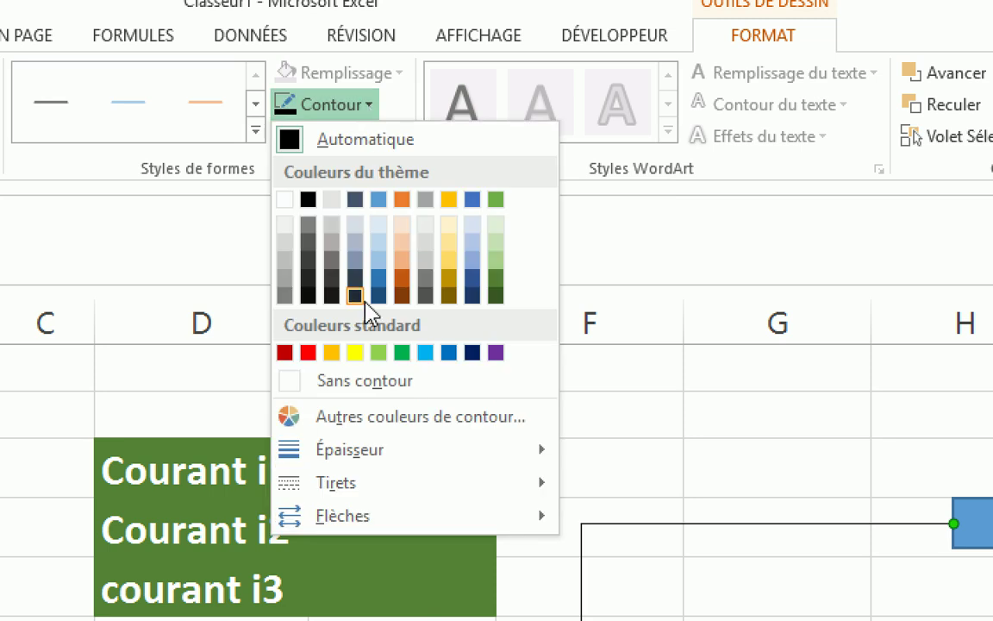
{"action": "mouse_move", "coordinate": [410, 457]}
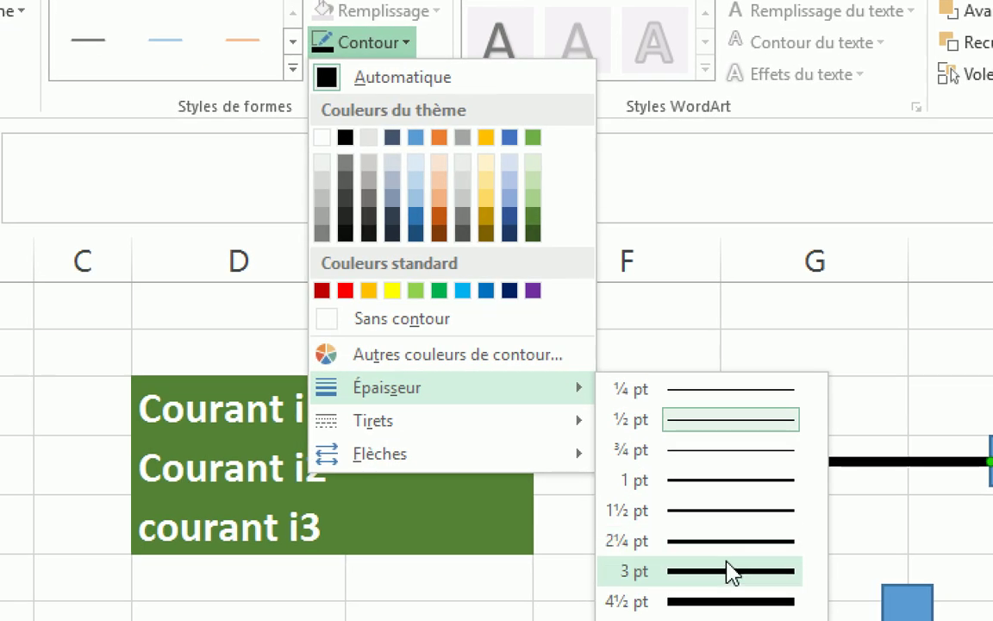
{"action": "left_click", "coordinate": [728, 571]}
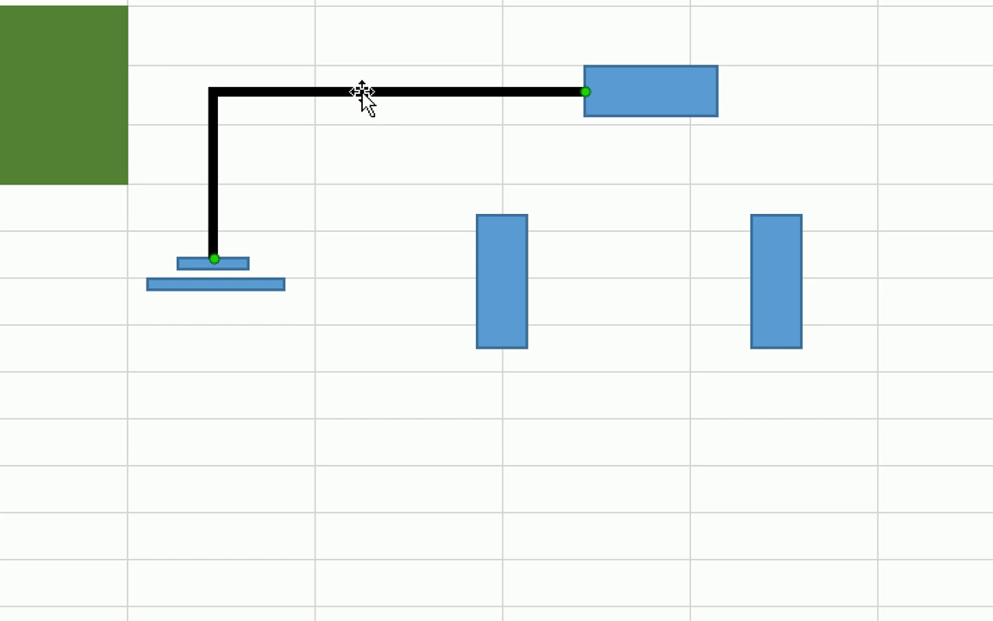
- Copy the elbow connector and attach it between the horizontal resistor's free end and the underside of the lower battery bar
{"action": "left_click_drag", "start_coordinate": [360, 93], "coordinate": [479, 177]}
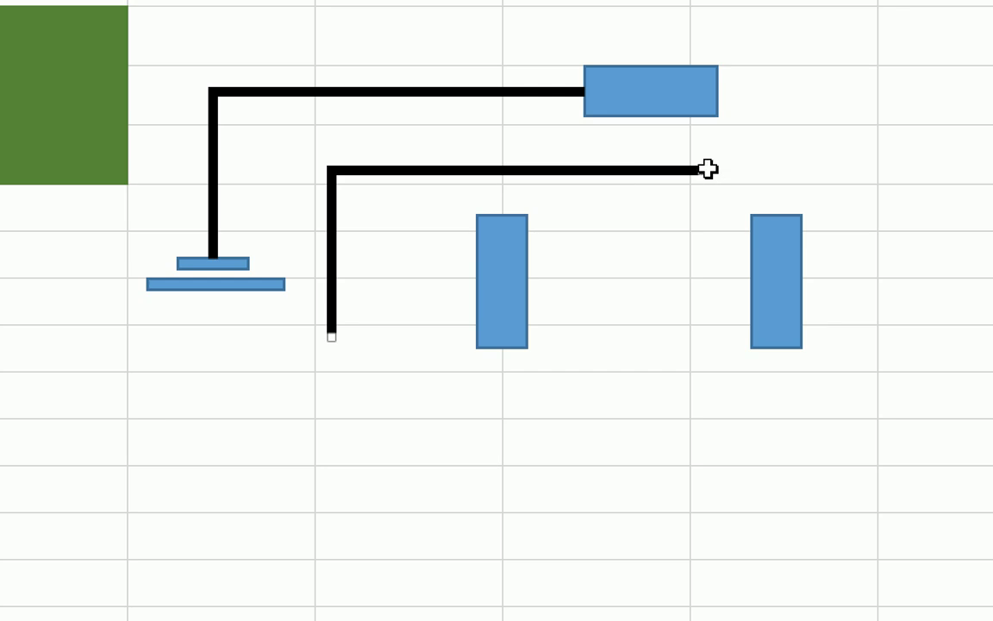
{"action": "left_click_drag", "start_coordinate": [707, 168], "coordinate": [757, 76]}
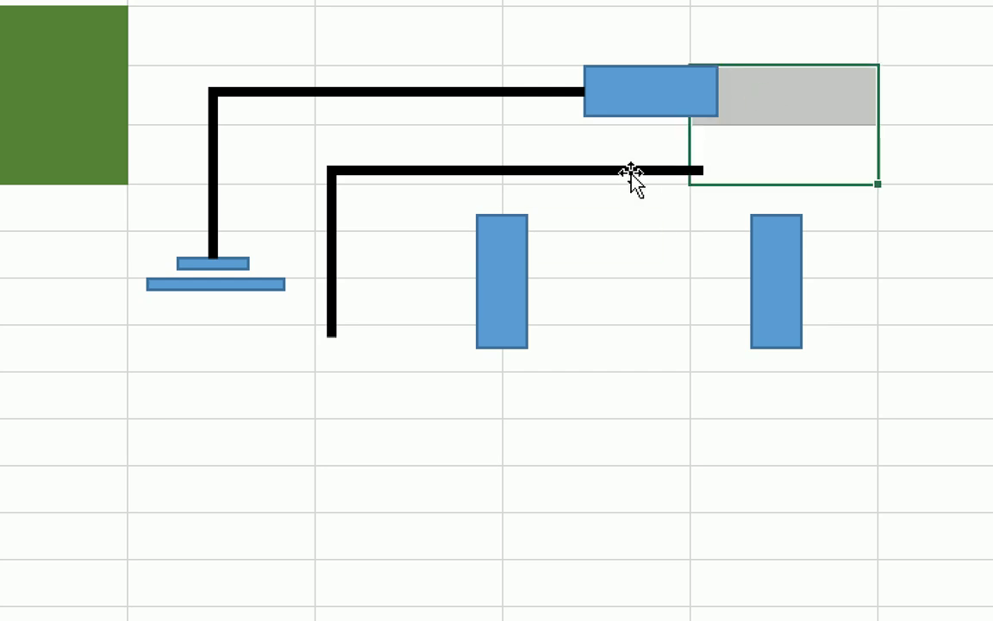
{"action": "left_click", "coordinate": [671, 170]}
{"action": "left_click_drag", "start_coordinate": [700, 169], "coordinate": [718, 90]}
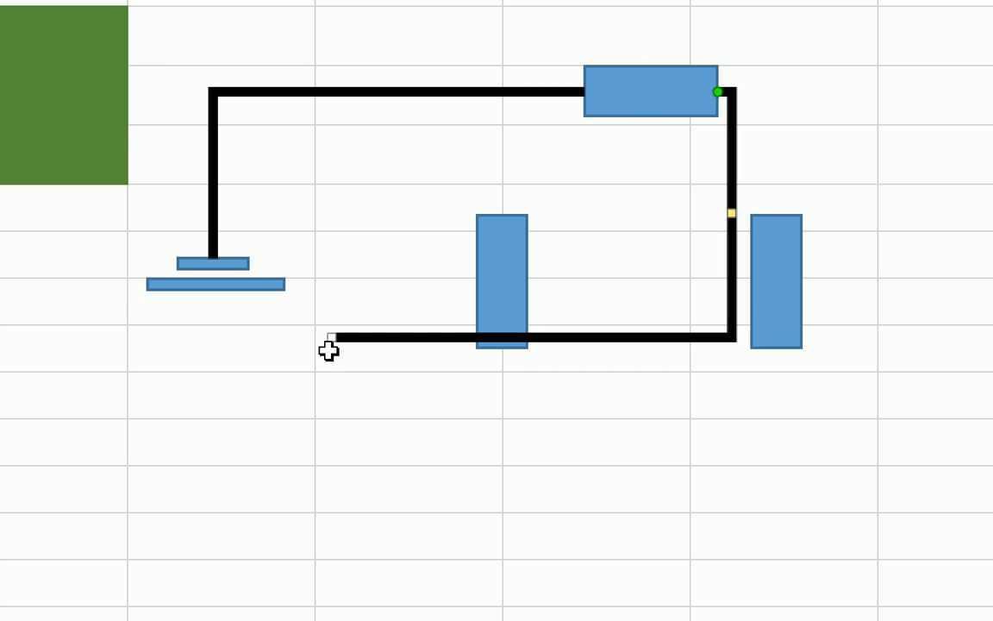
{"action": "left_click_drag", "start_coordinate": [330, 339], "coordinate": [207, 289]}
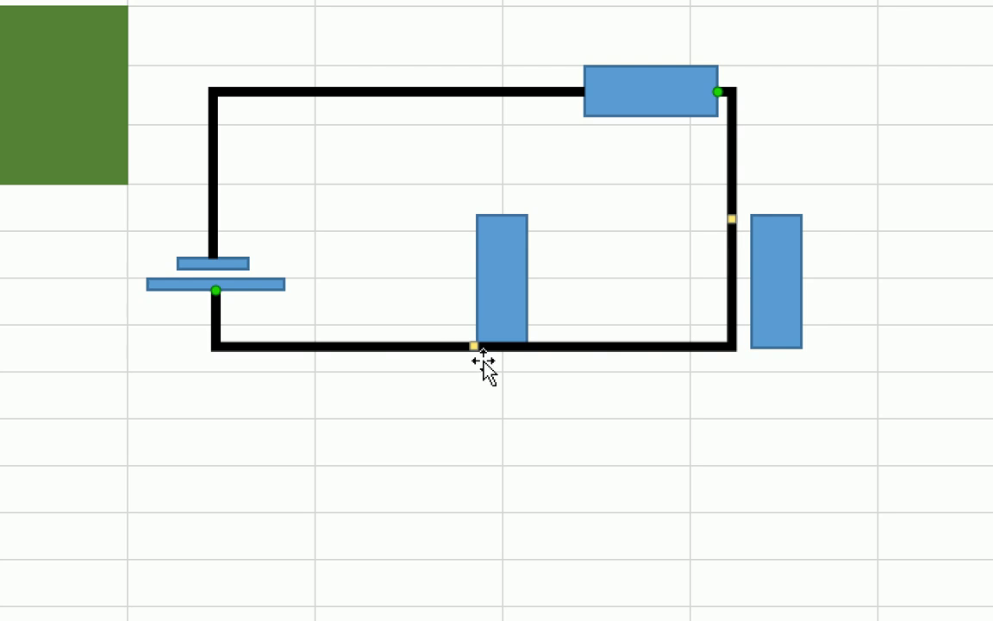
- Reroute the copied connector below the resistors and through the outer vertical resistor, nudging that resistor right to centre it on the wire
{"action": "left_click_drag", "start_coordinate": [472, 345], "coordinate": [467, 433]}
{"action": "left_click_drag", "start_coordinate": [733, 261], "coordinate": [772, 293]}
{"action": "key", "text": "Right"}
{"action": "key", "text": "Right"}
{"action": "key", "text": "Right"}
{"action": "key", "text": "Right"}
{"action": "key", "text": "Right"}
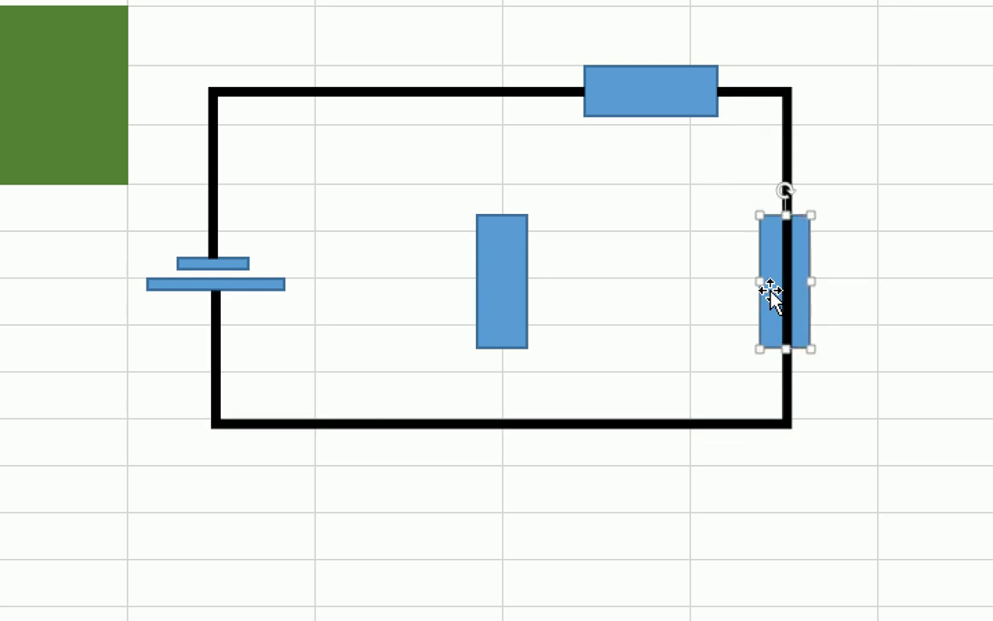
{"action": "left_click", "coordinate": [892, 450]}
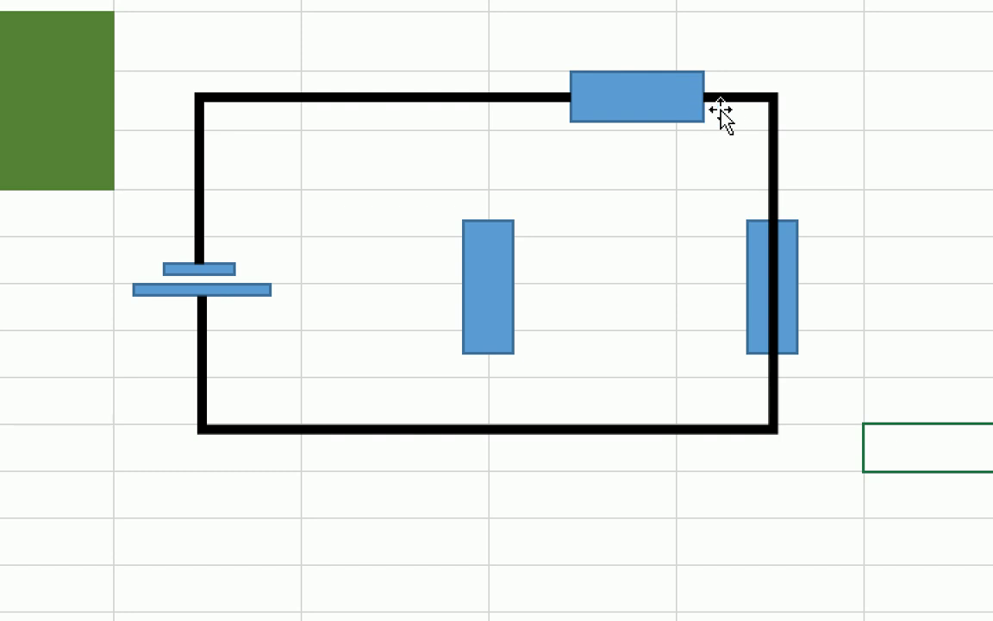
- Copy the long connector and attach it between the horizontal resistor's battery-side end and the bottom of the outer vertical resistor
{"action": "left_click", "coordinate": [735, 103]}
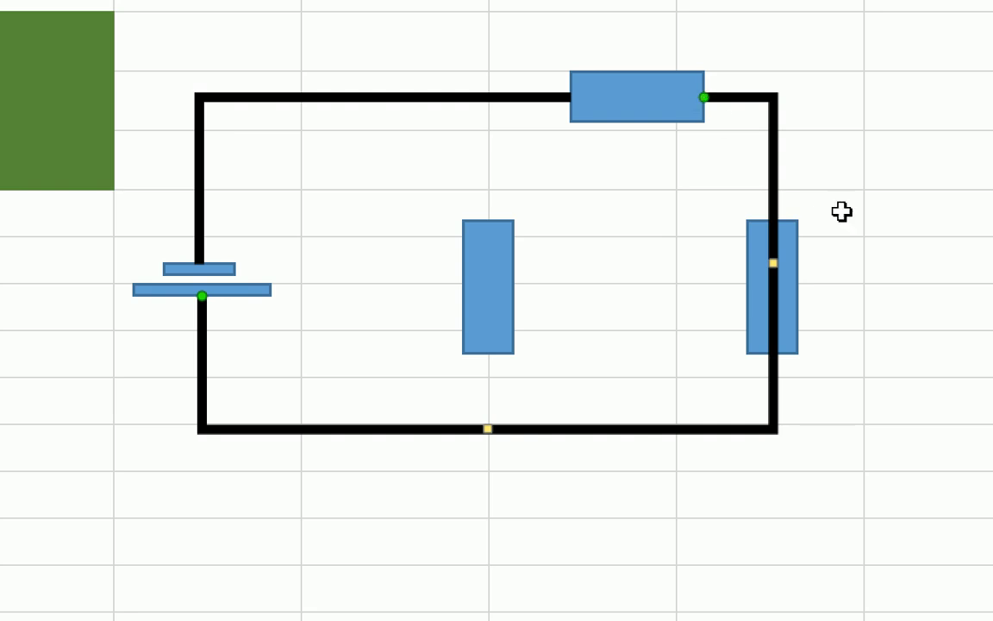
{"action": "mouse_move", "coordinate": [774, 267]}
{"action": "left_mouse_down"}
{"action": "mouse_move", "coordinate": [842, 277]}
{"action": "mouse_move", "coordinate": [774, 274]}
{"action": "left_mouse_up"}
{"action": "left_click_drag", "start_coordinate": [783, 194], "coordinate": [593, 220]}
{"action": "left_click_drag", "start_coordinate": [534, 115], "coordinate": [570, 96]}
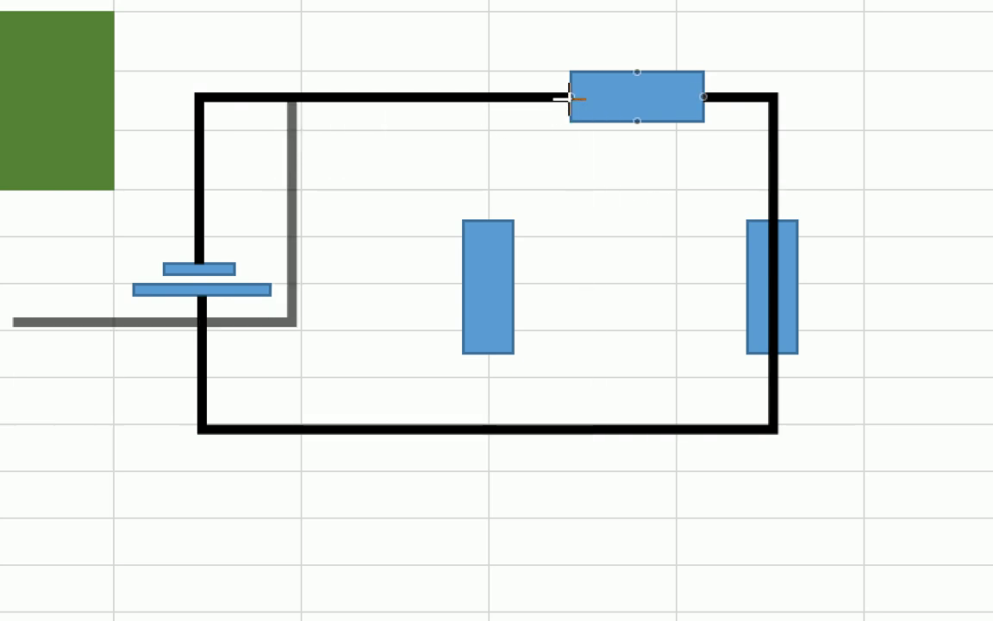
{"action": "left_click_drag", "start_coordinate": [72, 345], "coordinate": [818, 381]}
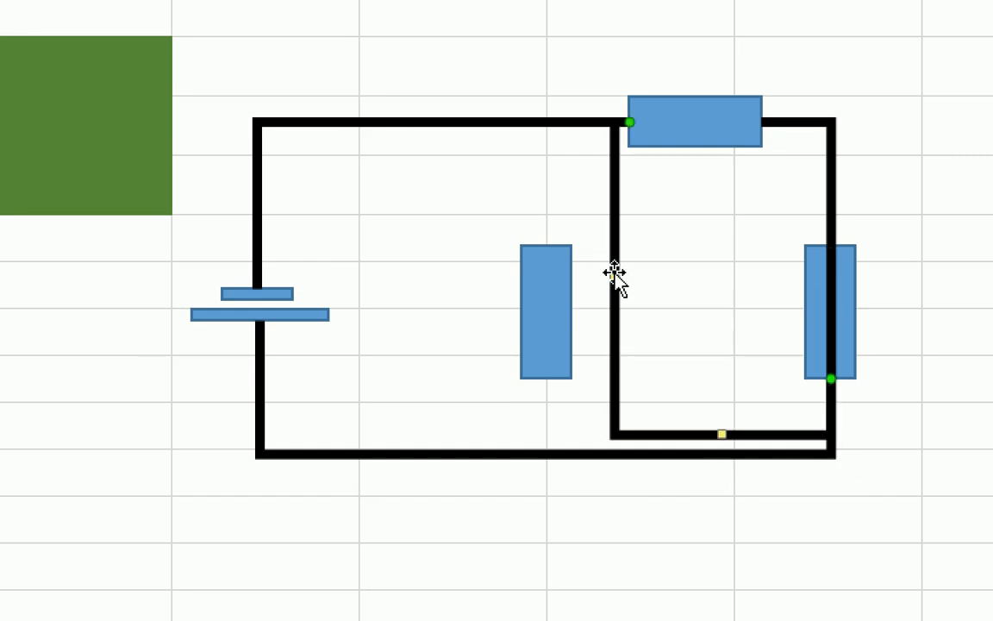
- Reroute the new connector's vertical segment through the middle resistor and align its lower segment with the circuit's bottom wire
{"action": "left_click_drag", "start_coordinate": [615, 280], "coordinate": [546, 294]}
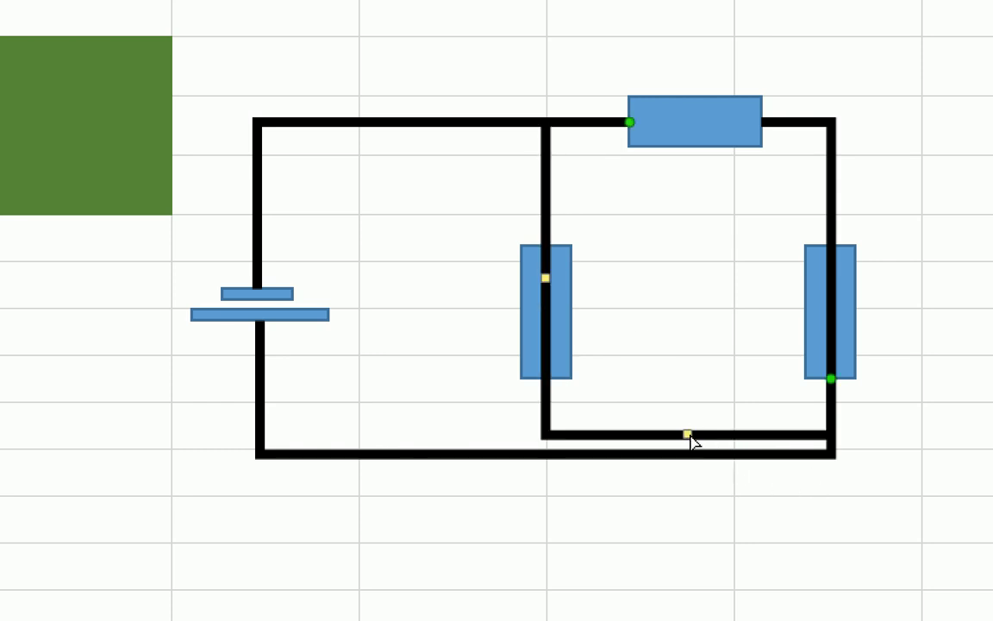
{"action": "left_click_drag", "start_coordinate": [686, 435], "coordinate": [694, 459]}
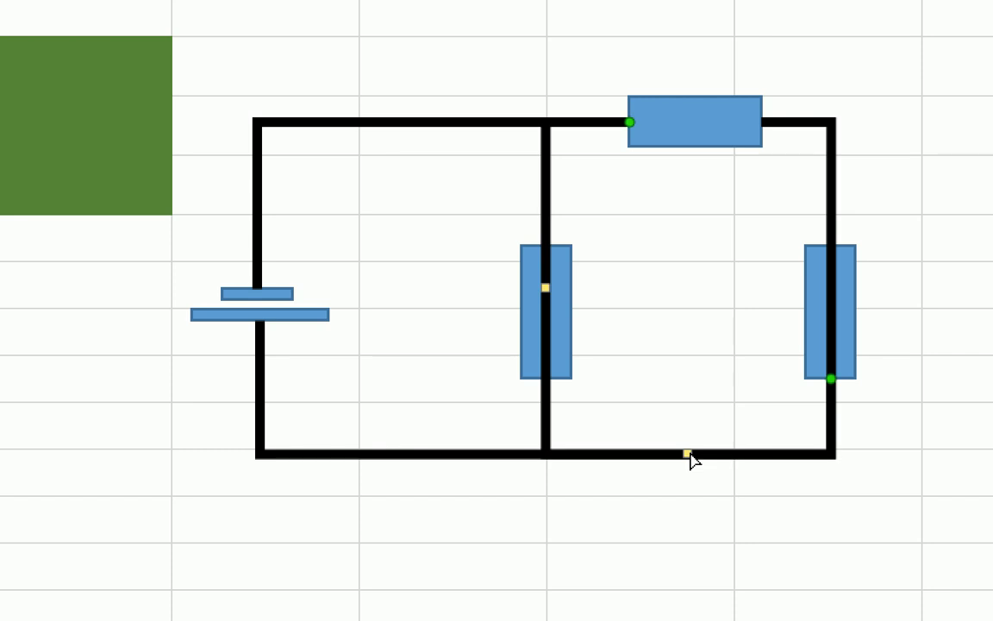
{"action": "left_click", "coordinate": [853, 576]}
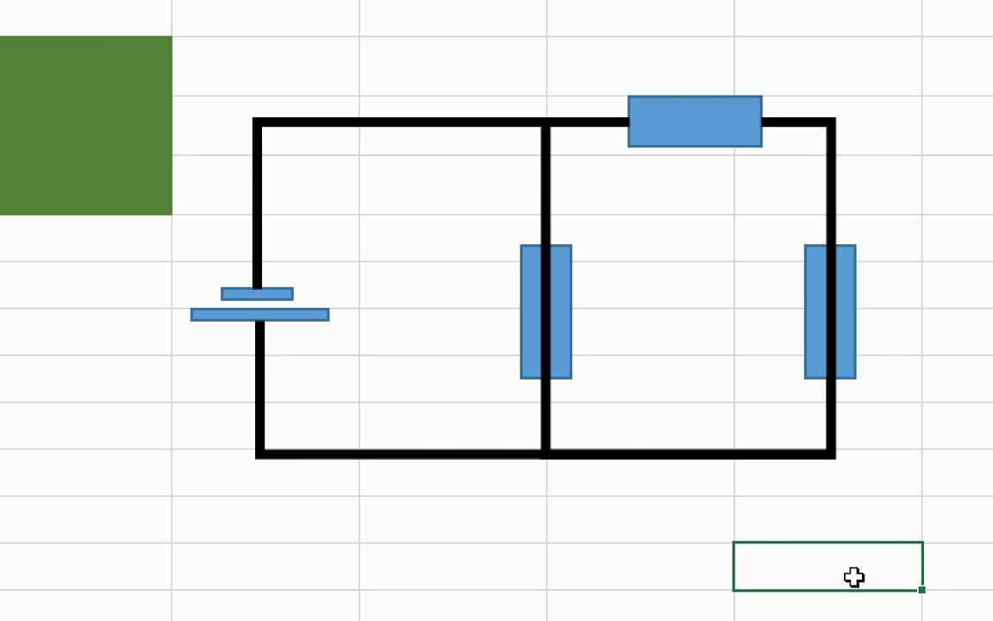
- Bring both vertical resistors to the front so they cover the wires behind them
{"action": "left_click", "coordinate": [563, 321]}
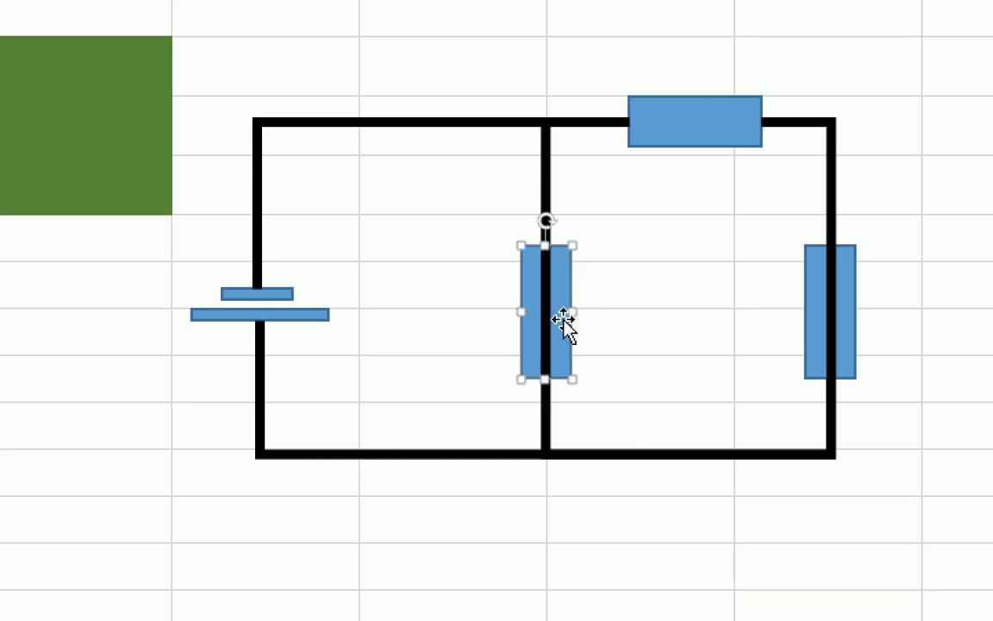
{"action": "left_click", "coordinate": [850, 316], "text": "ctrl"}
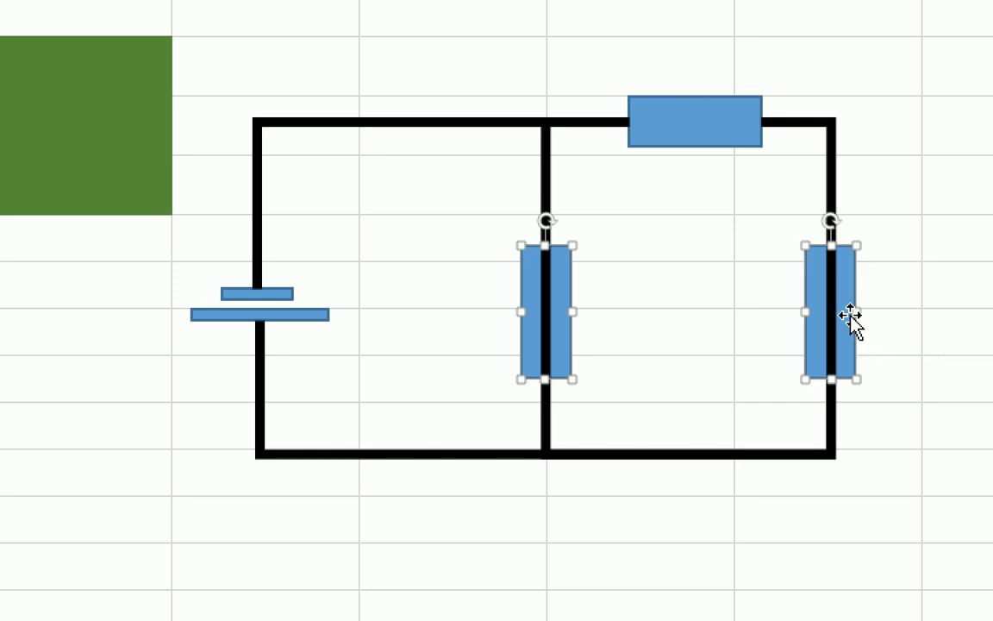
{"action": "right_click", "coordinate": [850, 316]}
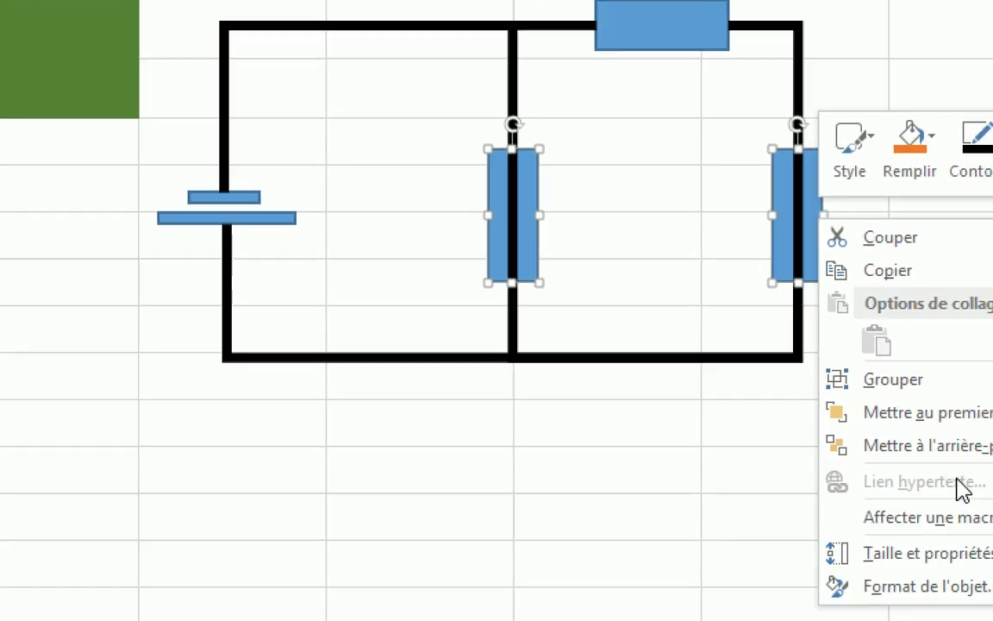
{"action": "mouse_move", "coordinate": [931, 422]}
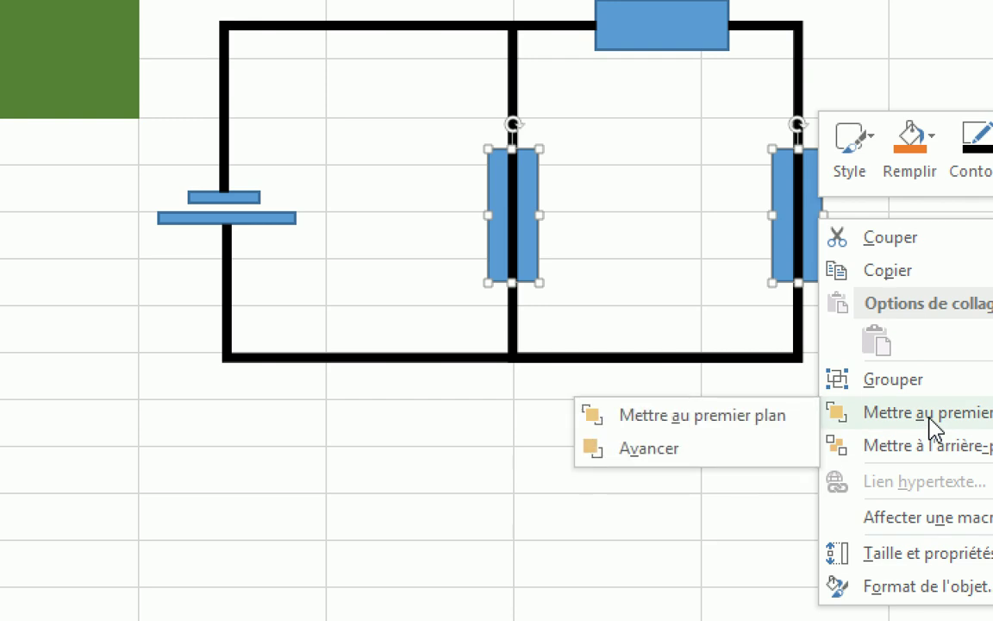
{"action": "left_click", "coordinate": [897, 414]}
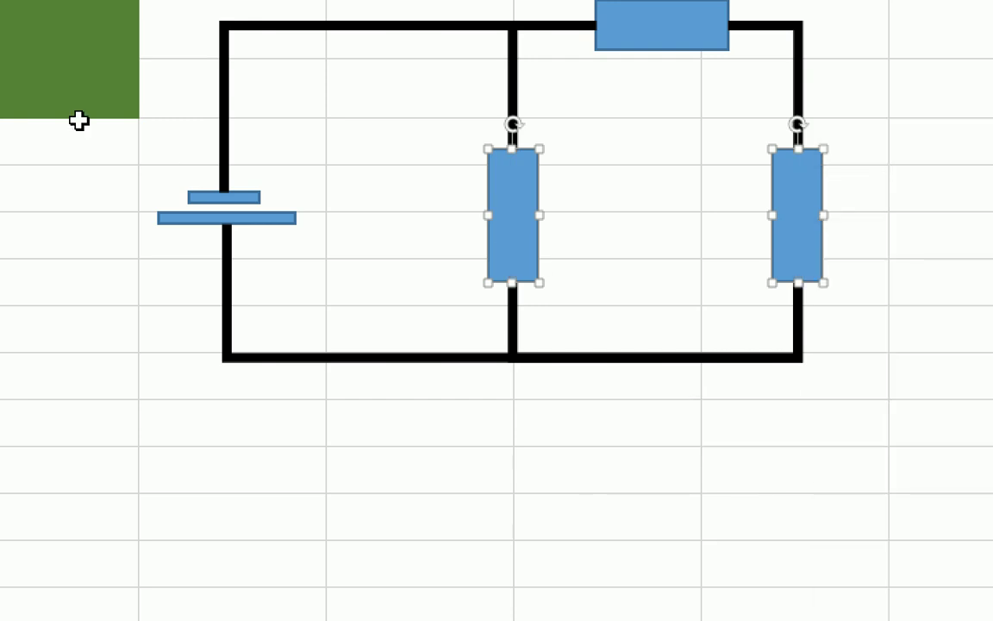
{"action": "left_click", "coordinate": [82, 231]}
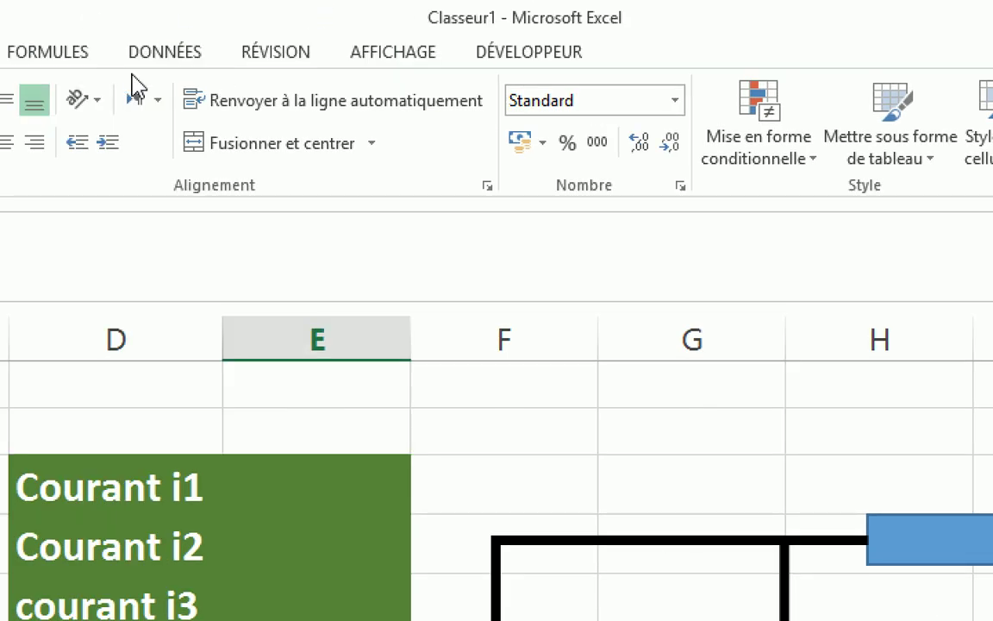
- Add a text box reading "V" and place it just to the right of the battery bars
{"action": "left_click", "coordinate": [97, 47]}
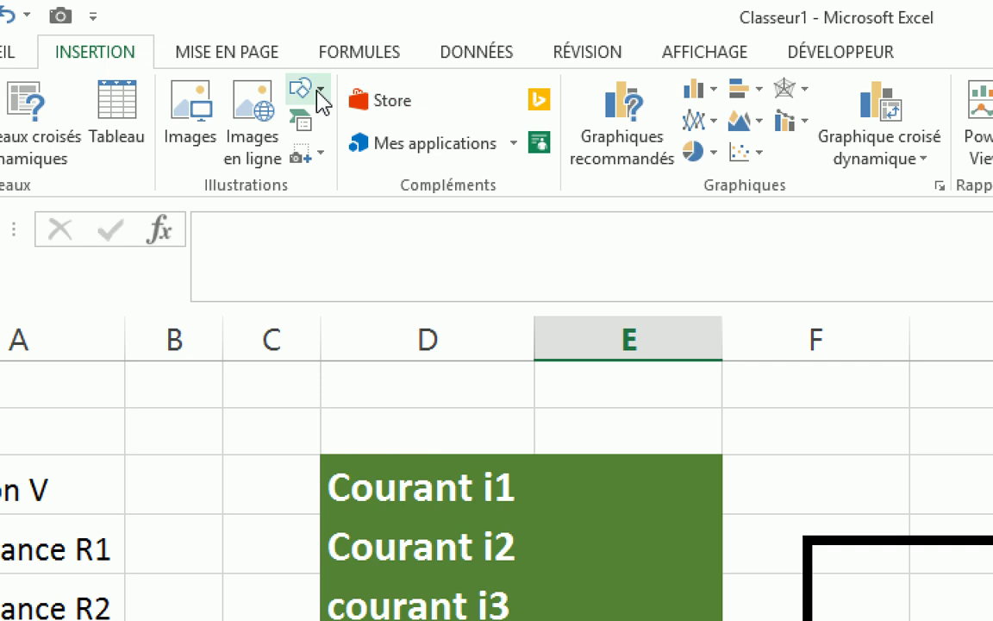
{"action": "left_click", "coordinate": [320, 97]}
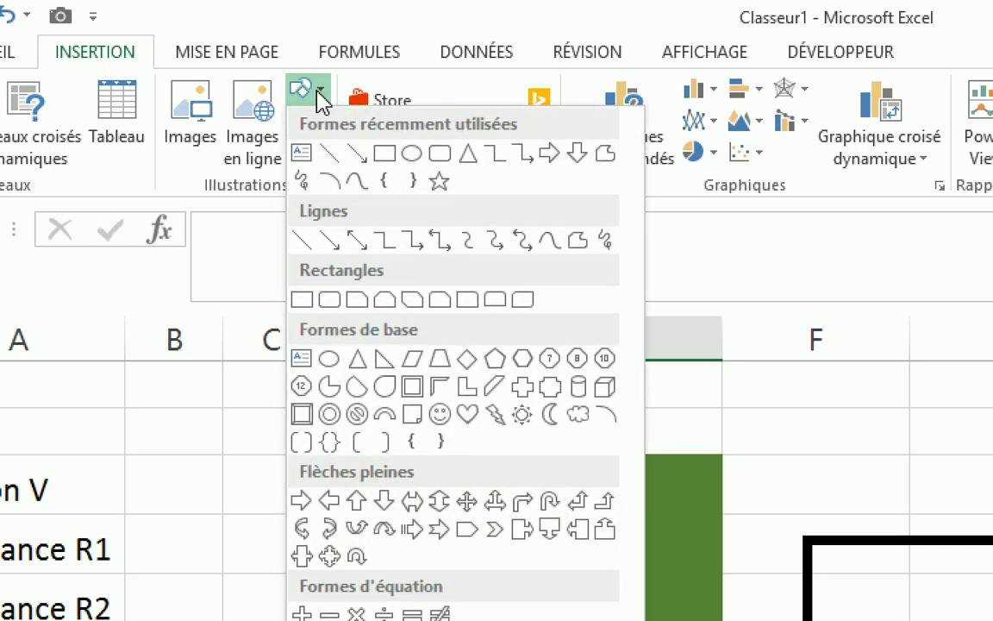
{"action": "left_click", "coordinate": [301, 155]}
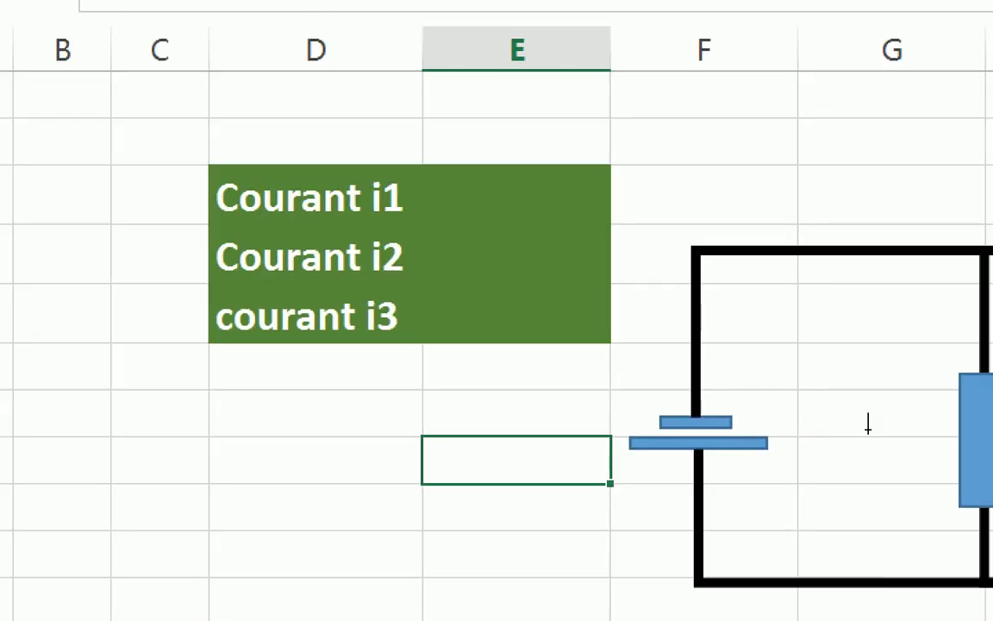
{"action": "left_click", "coordinate": [766, 413]}
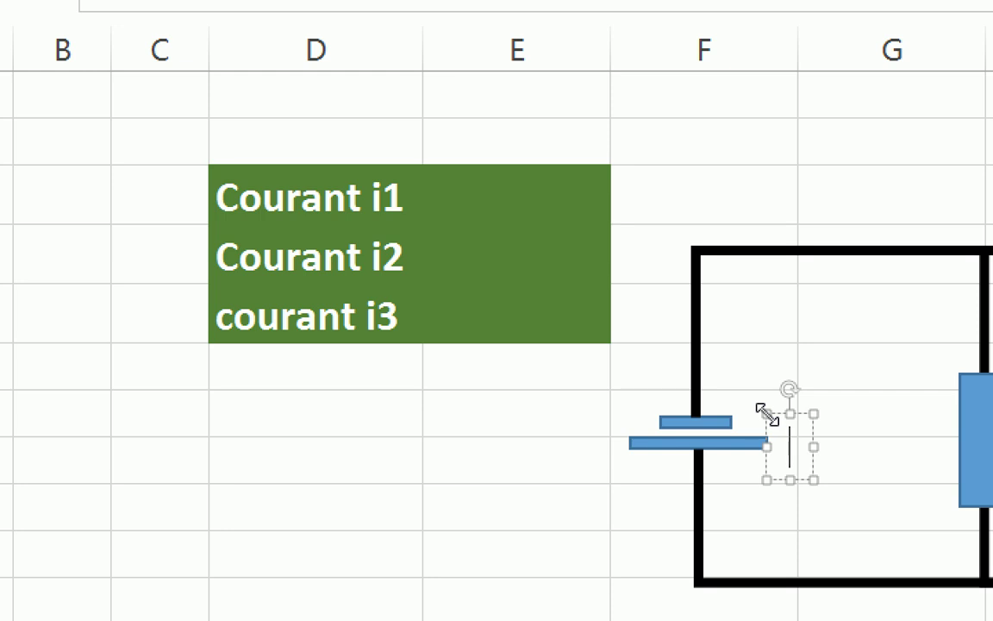
{"action": "type", "text": "V"}
{"action": "key", "text": "shift+Left"}
{"action": "left_click", "coordinate": [783, 415]}
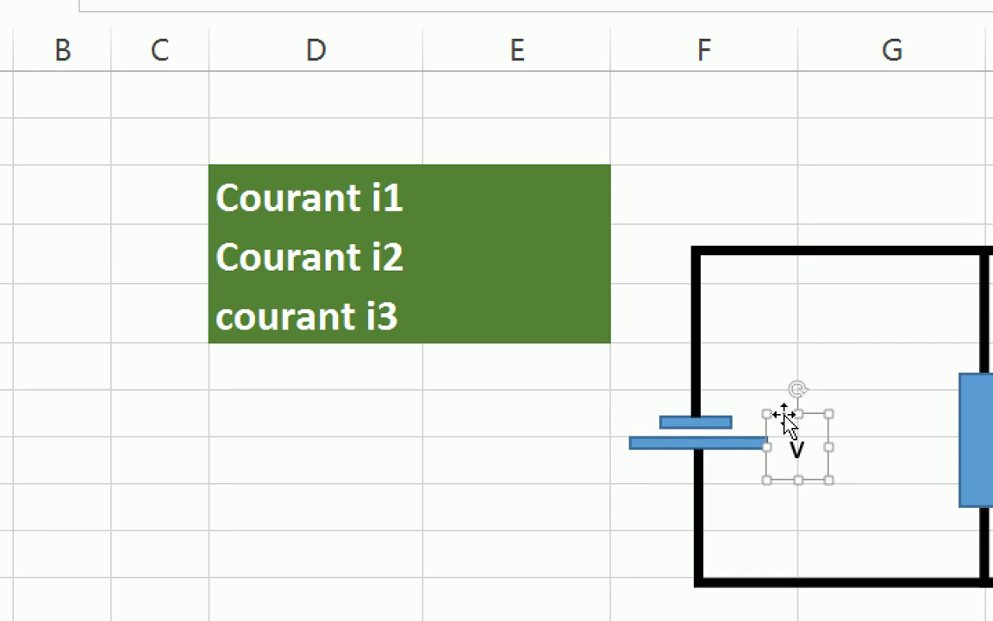
{"action": "left_click_drag", "start_coordinate": [787, 423], "coordinate": [773, 404]}
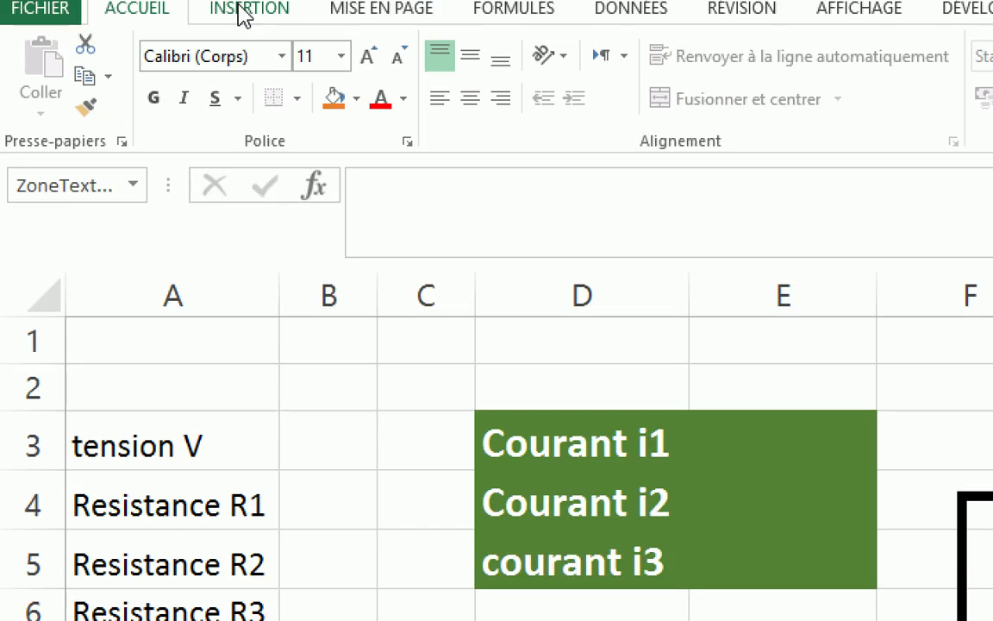
- Format the "V" label as 16 pt bold and nudge it slightly upward beside the battery
{"action": "left_click", "coordinate": [368, 67]}
{"action": "left_click", "coordinate": [367, 67]}
{"action": "left_click", "coordinate": [367, 67]}
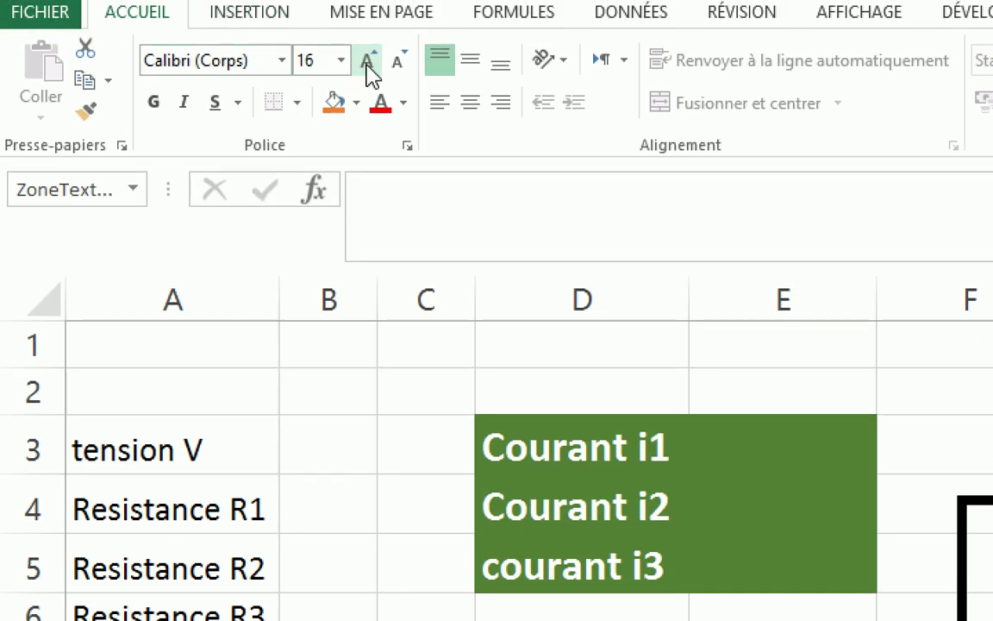
{"action": "left_click", "coordinate": [153, 103]}
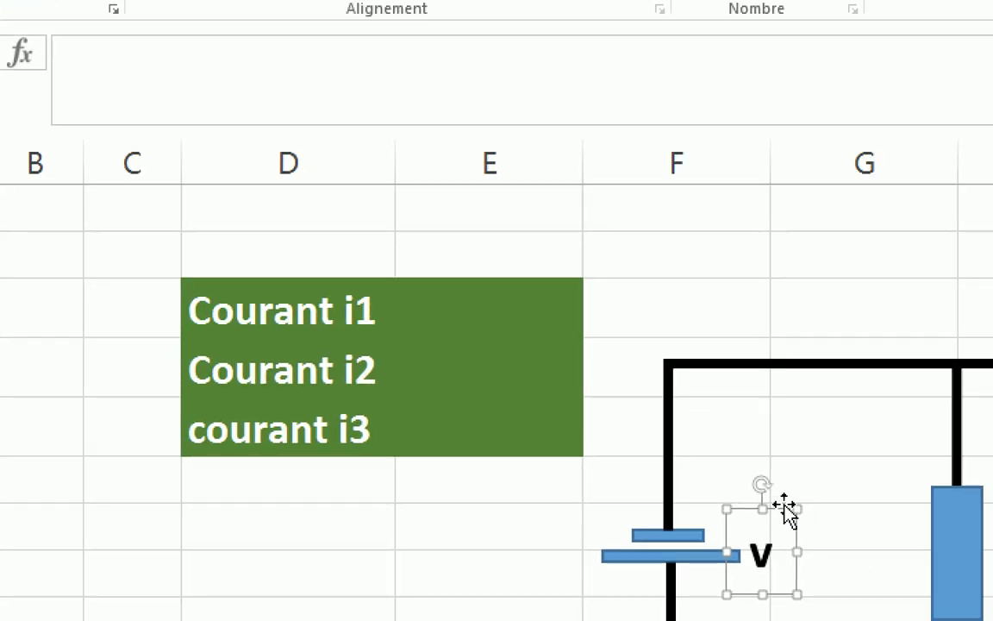
{"action": "left_click_drag", "start_coordinate": [780, 505], "coordinate": [781, 491]}
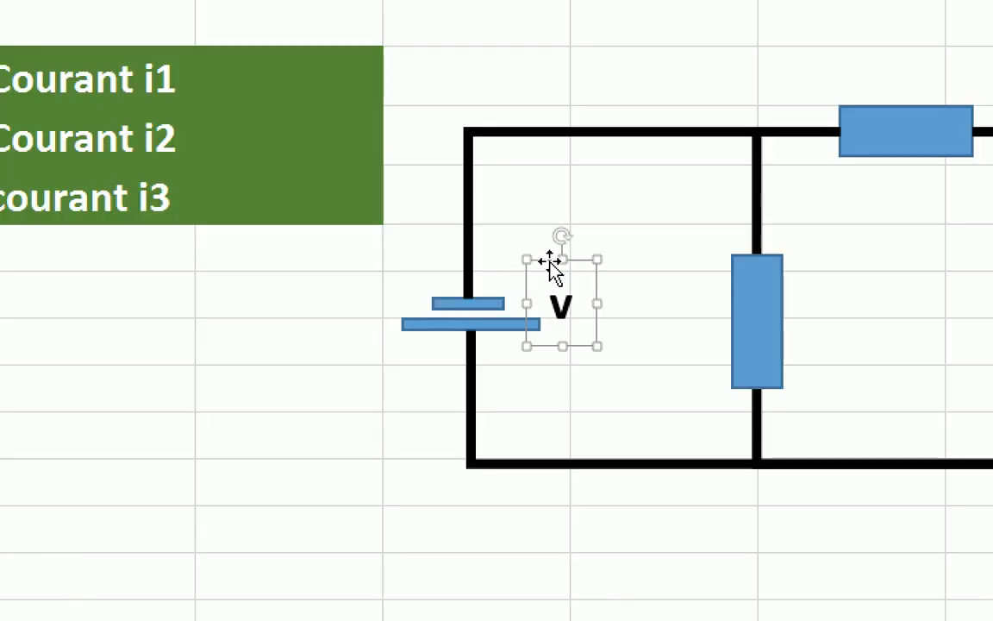
- Copy the "V" label to just above the top wire, left of the middle branch, and change its text to "i1"
{"action": "left_click_drag", "start_coordinate": [551, 267], "coordinate": [665, 97]}
{"action": "type", "text": "i"}
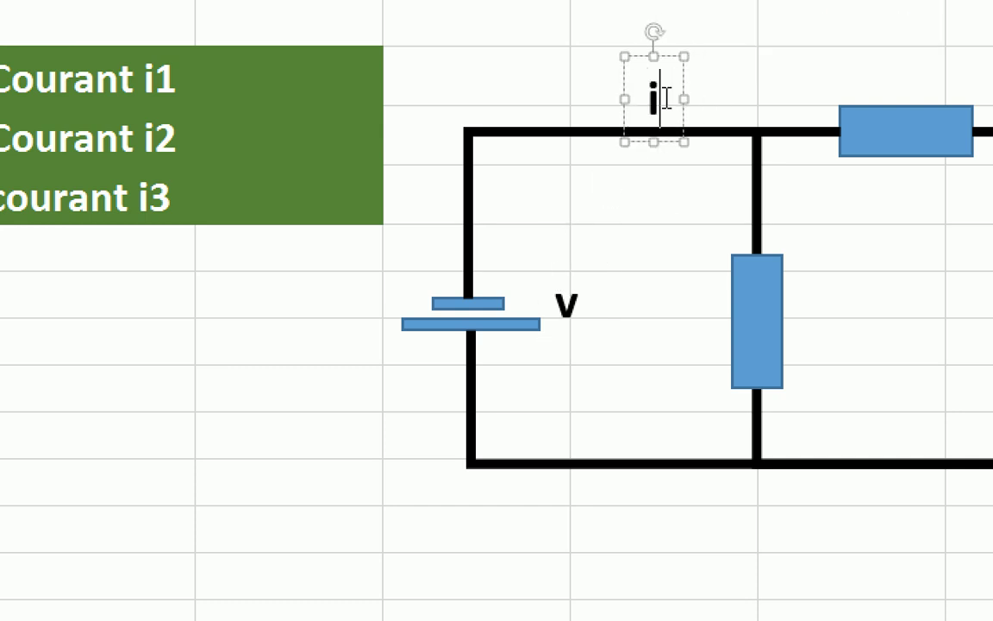
{"action": "type", "text": "1"}
- Copy the "i1" label to the right of the middle branch, above its resistor, and change the copy's text to "i3"
{"action": "left_click", "coordinate": [685, 57]}
{"action": "left_click_drag", "start_coordinate": [683, 53], "coordinate": [823, 181]}
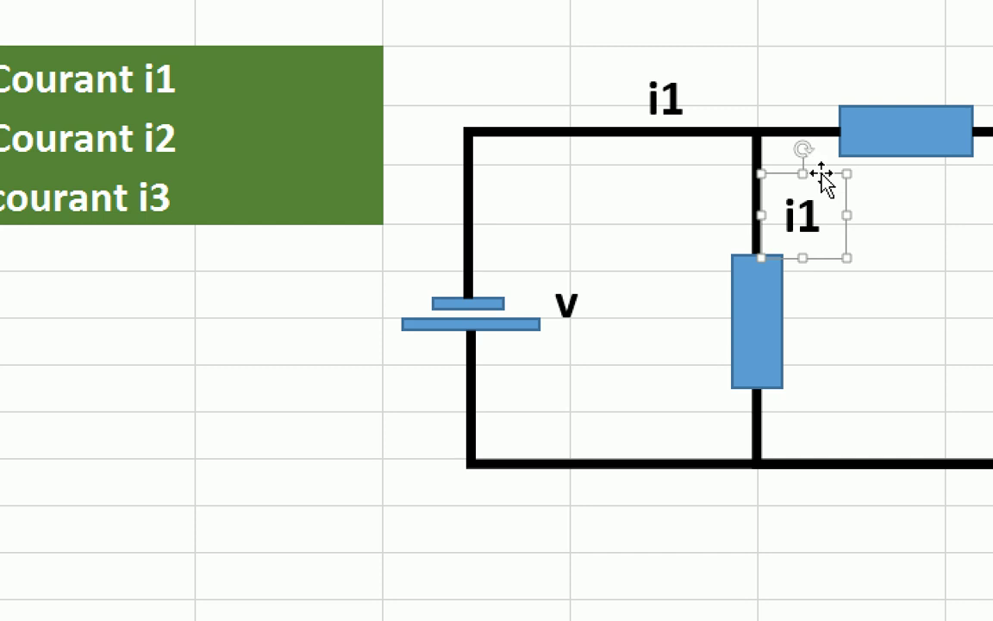
{"action": "left_click", "coordinate": [808, 215]}
{"action": "double_click", "coordinate": [809, 215]}
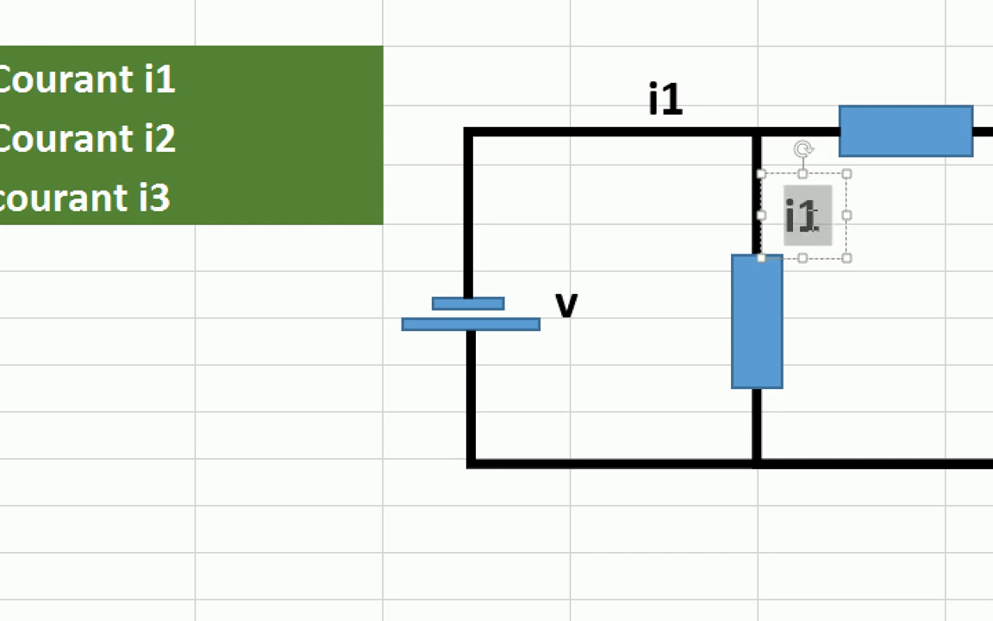
{"action": "left_click", "coordinate": [801, 215]}
{"action": "left_click_drag", "start_coordinate": [801, 215], "coordinate": [812, 217]}
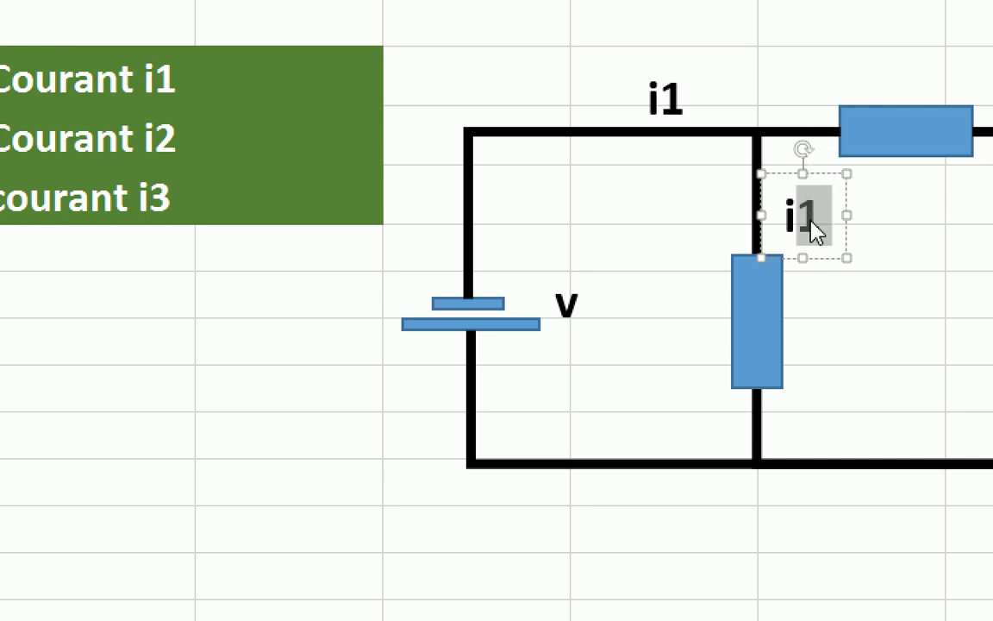
{"action": "type", "text": "3"}
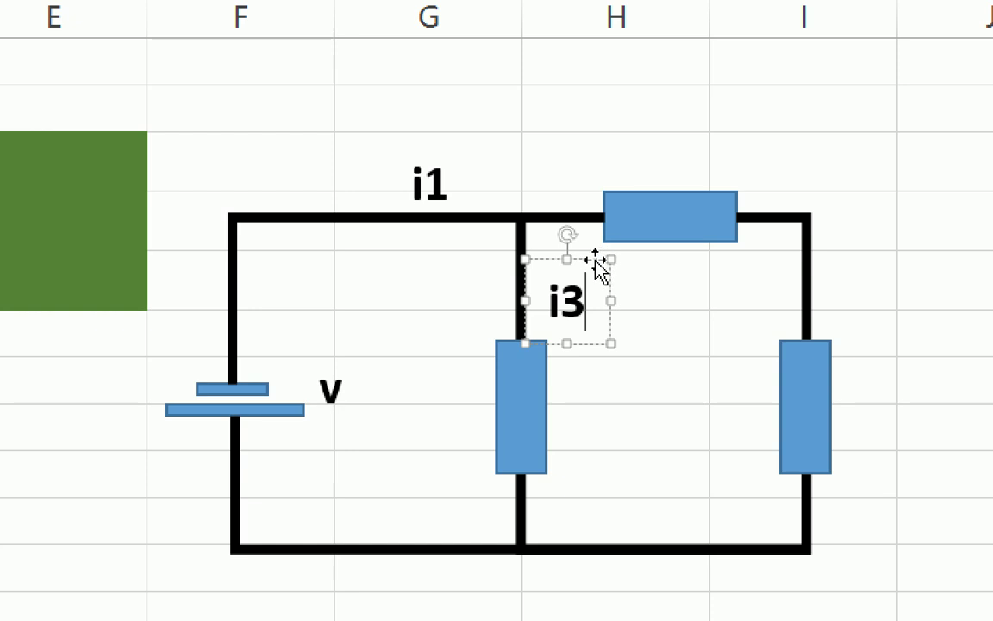
- Copy the "i3" label to the circuit's upper-right corner and change the copy's text to "i2"
{"action": "left_click_drag", "start_coordinate": [594, 266], "coordinate": [868, 173]}
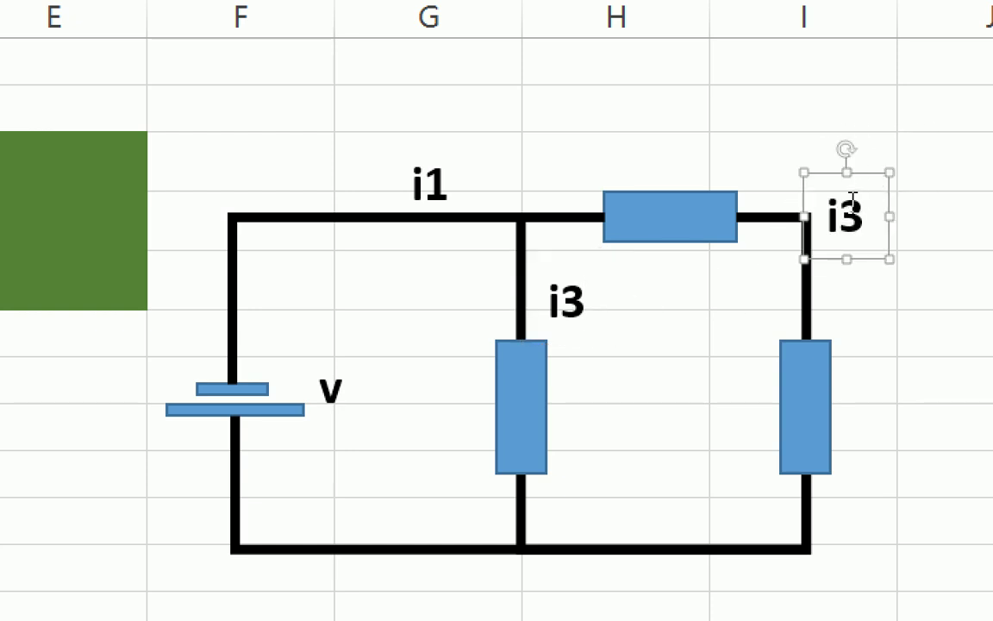
{"action": "double_click", "coordinate": [849, 215]}
{"action": "left_click", "coordinate": [859, 207]}
{"action": "key", "text": "BackSpace"}
{"action": "type", "text": "2"}
- Copy the "i3" label to the right side of the middle resistor and change the copy's text to "R1"
{"action": "left_click", "coordinate": [574, 295]}
{"action": "left_click", "coordinate": [588, 261]}
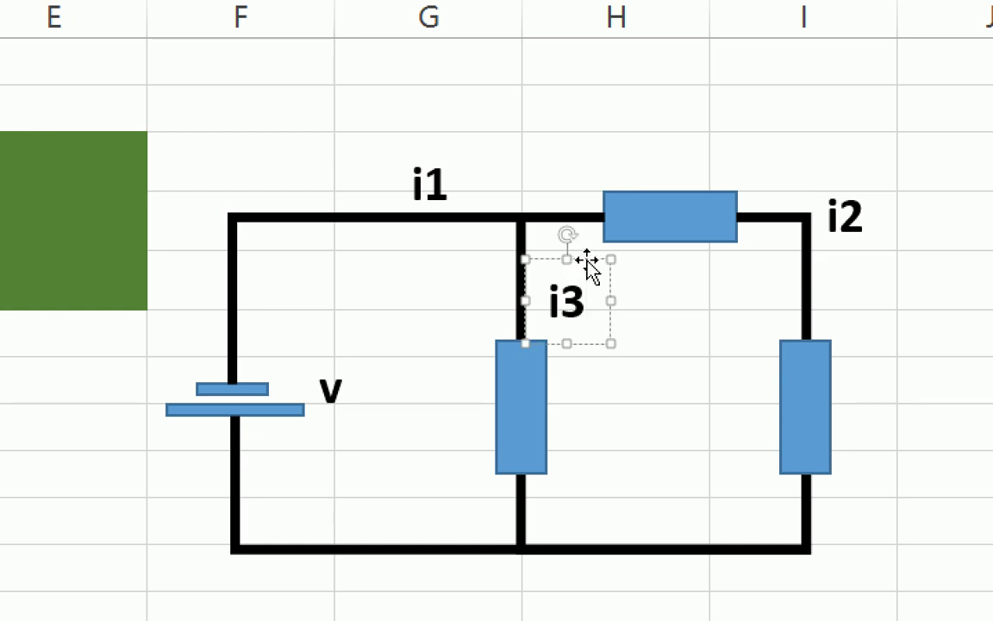
{"action": "left_click_drag", "start_coordinate": [587, 259], "coordinate": [605, 379]}
{"action": "left_click_drag", "start_coordinate": [569, 416], "coordinate": [579, 422]}
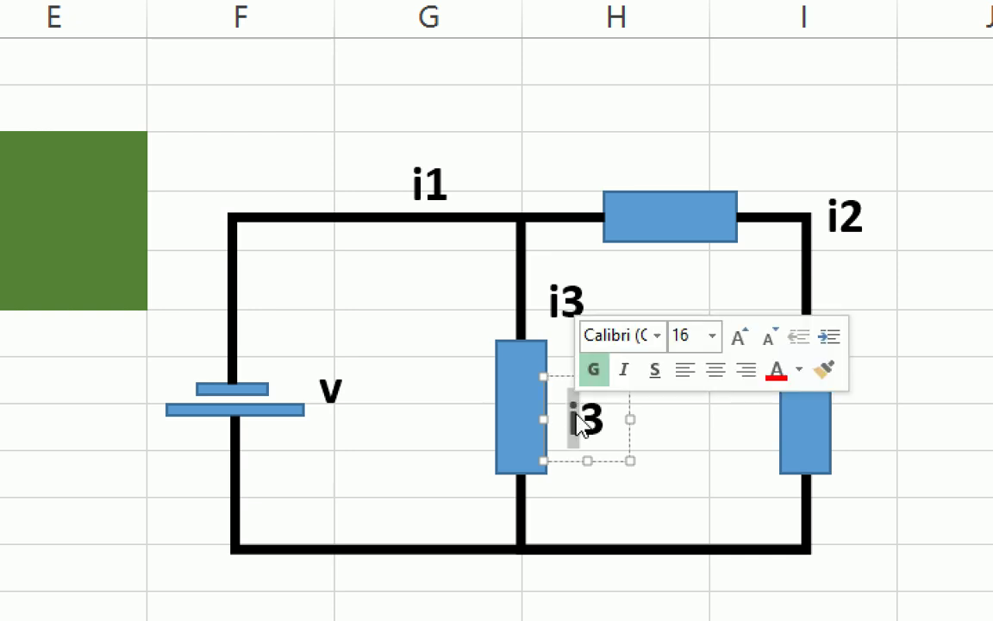
{"action": "type", "text": "R"}
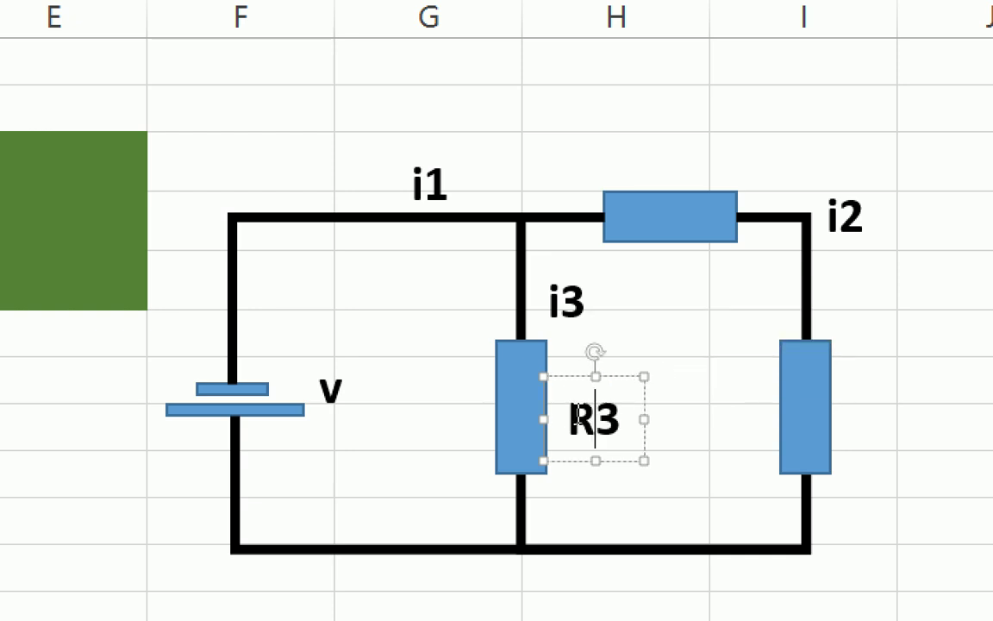
{"action": "type", "text": "1"}
{"action": "key", "text": "Delete"}
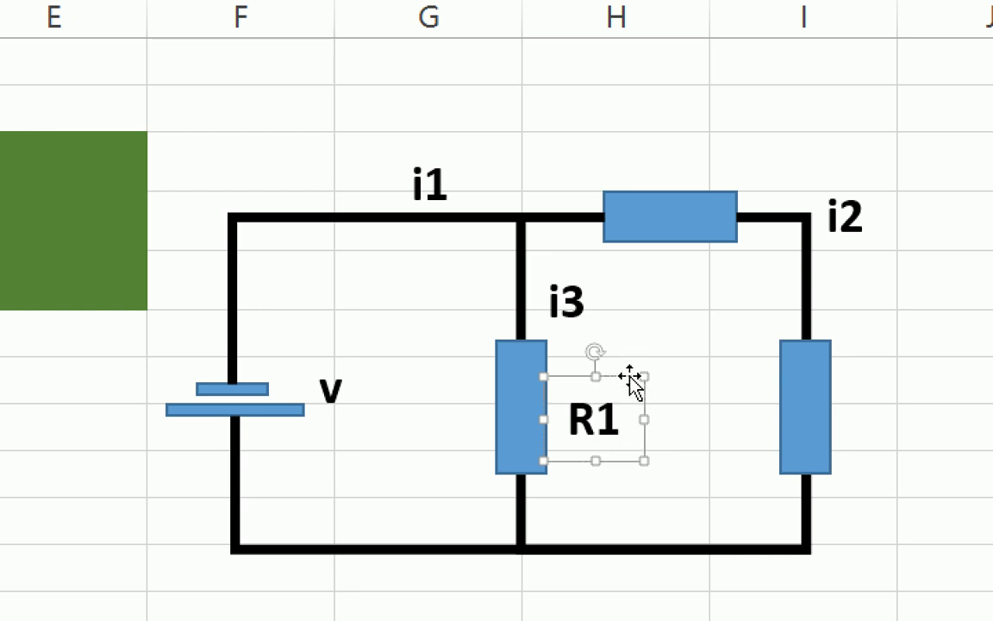
- Copy the "R1" label to above the horizontal resistor and change the copy's text to "R2"
{"action": "left_click_drag", "start_coordinate": [631, 371], "coordinate": [720, 106]}
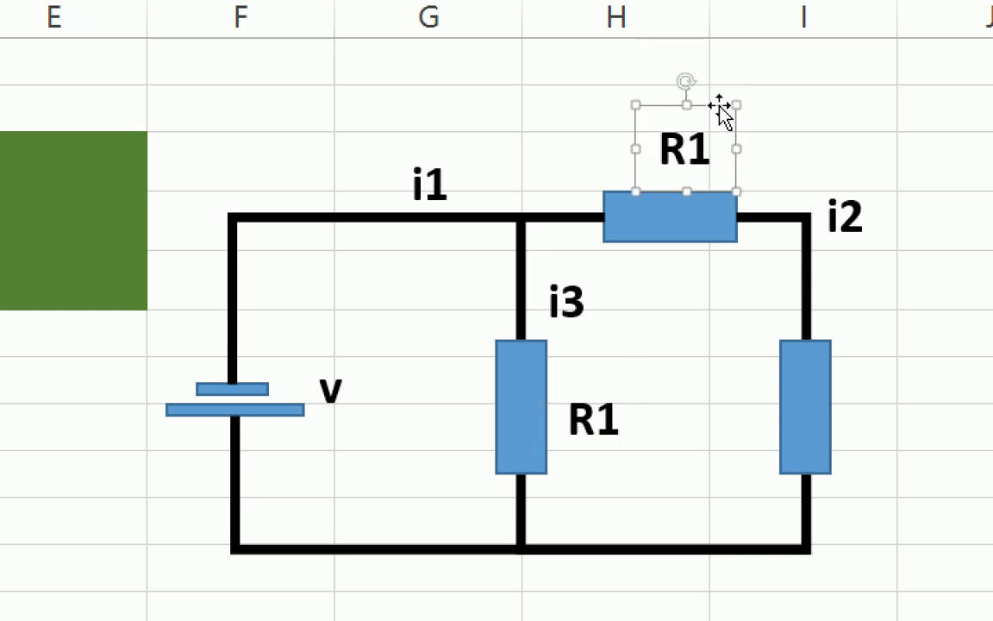
{"action": "double_click", "coordinate": [695, 145]}
{"action": "left_click", "coordinate": [705, 146]}
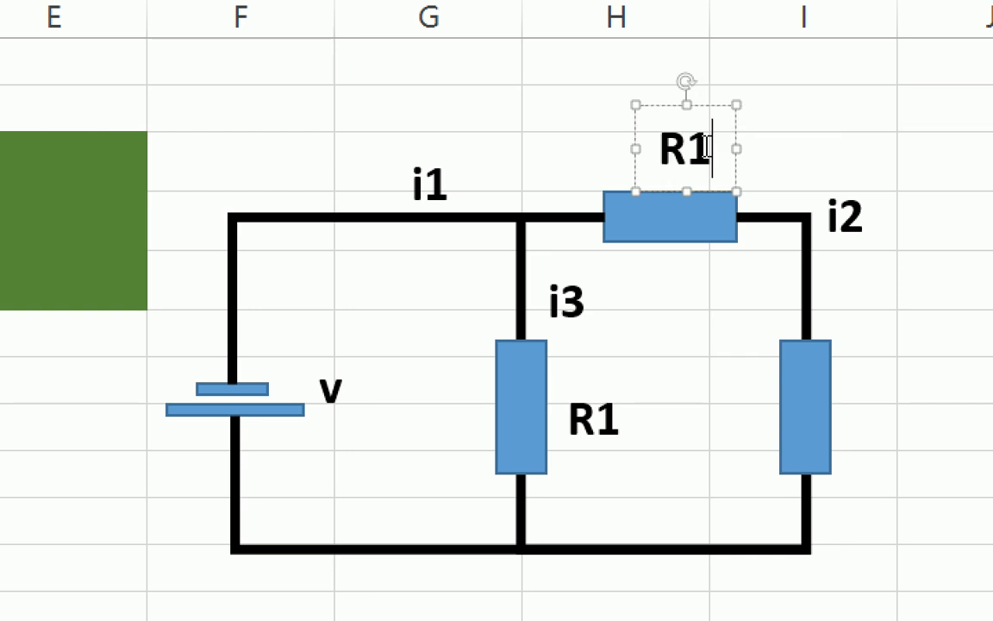
{"action": "key", "text": "BackSpace"}
{"action": "type", "text": "2"}
- Copy the "R2" label to the right side of the rightmost resistor and change the copy's text to "R3"
{"action": "left_click_drag", "start_coordinate": [701, 106], "coordinate": [897, 372]}
{"action": "left_click", "coordinate": [893, 411]}
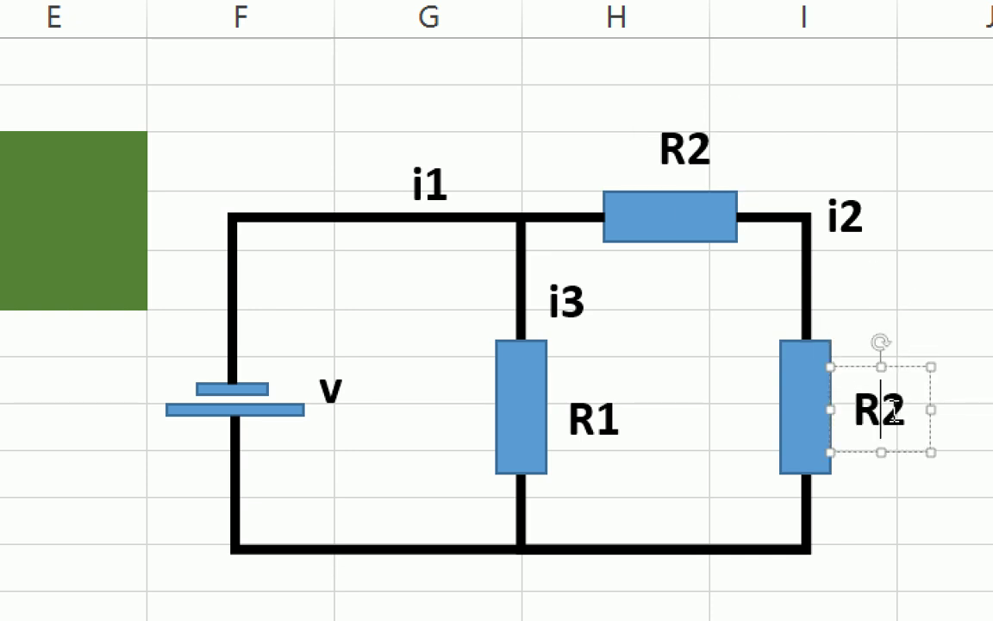
{"action": "left_click_drag", "start_coordinate": [893, 412], "coordinate": [896, 422]}
{"action": "type", "text": "3"}
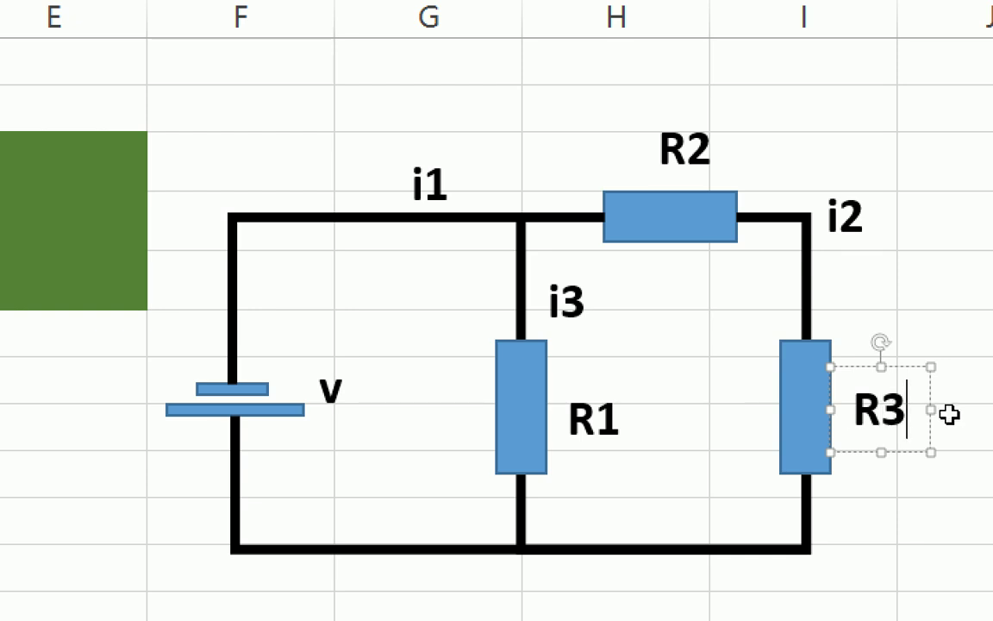
- Format the 3 in the "R3" label as a subscript (Indice) with a -25 % offset
{"action": "mouse_move", "coordinate": [896, 403]}
{"action": "left_mouse_down"}
{"action": "mouse_move", "coordinate": [848, 411]}
{"action": "mouse_move", "coordinate": [895, 403]}
{"action": "left_mouse_up"}
{"action": "left_click", "coordinate": [903, 405]}
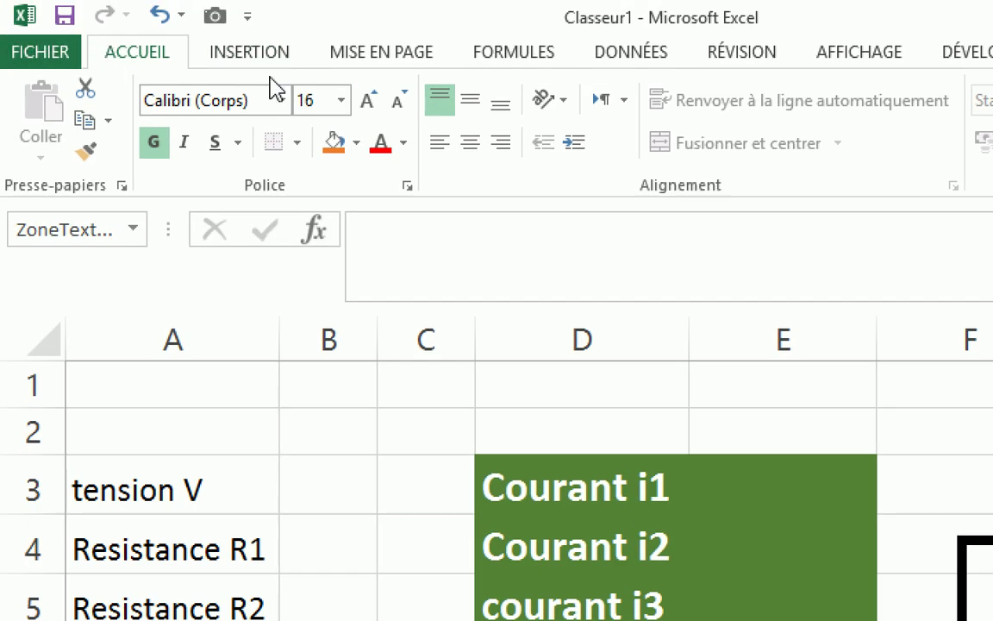
{"action": "left_click", "coordinate": [409, 189]}
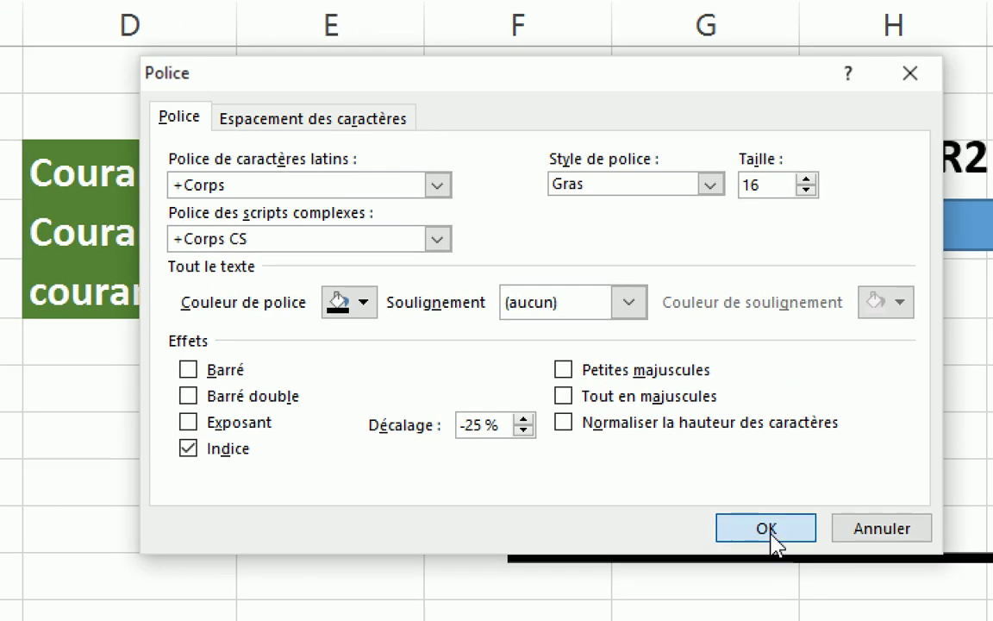
{"action": "left_click", "coordinate": [767, 527]}
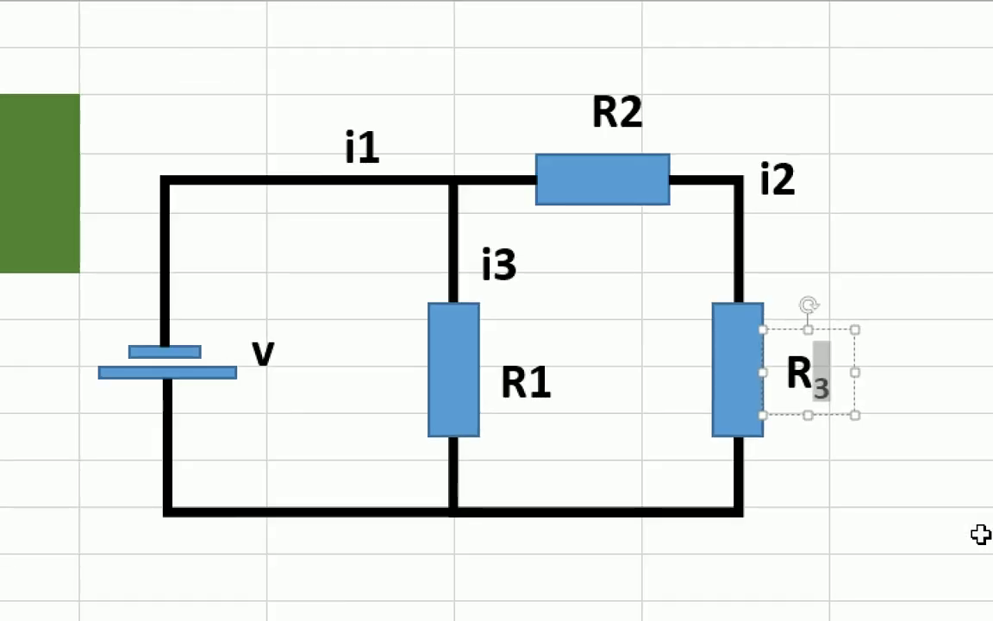
- Format the digit 2 as a subscript in both the "i2" and "R2" labels
{"action": "double_click", "coordinate": [761, 178]}
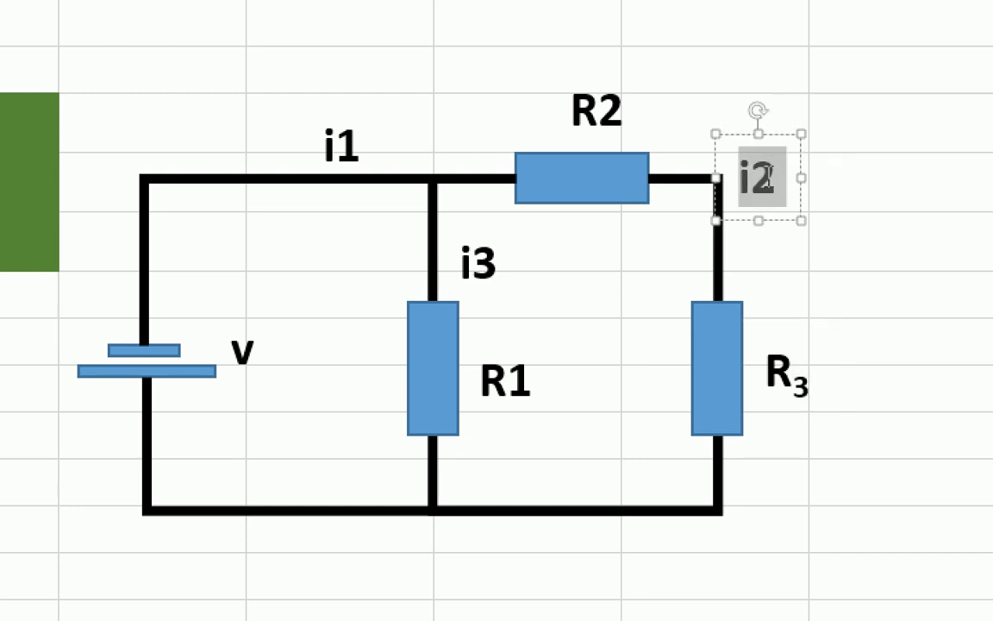
{"action": "left_click", "coordinate": [769, 178]}
{"action": "key", "text": "shift+Left"}
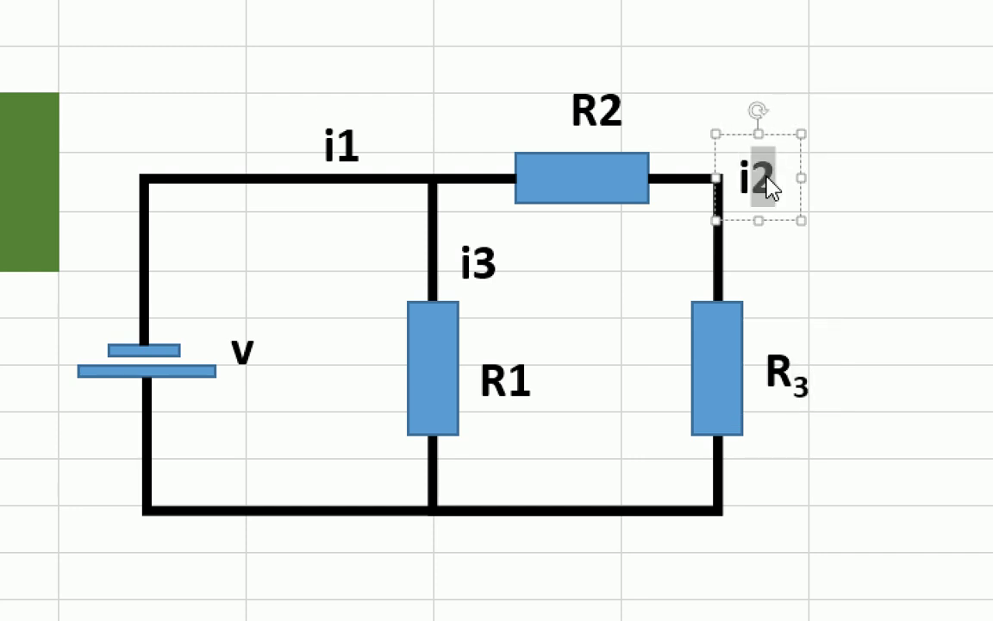
{"action": "key", "text": "ctrl+equal"}
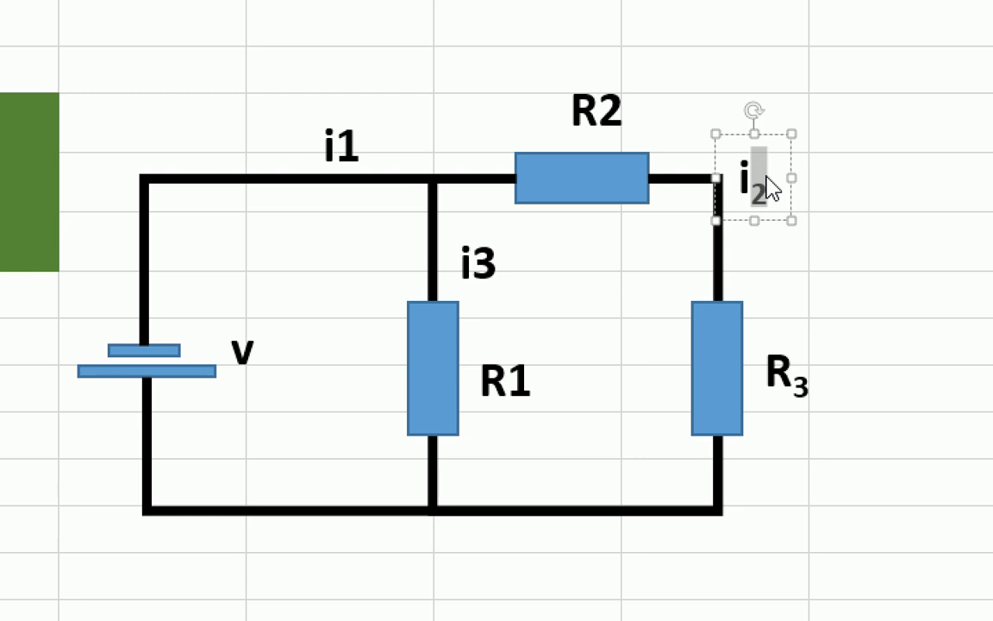
{"action": "left_click", "coordinate": [608, 107]}
{"action": "key", "text": "shift+Right"}
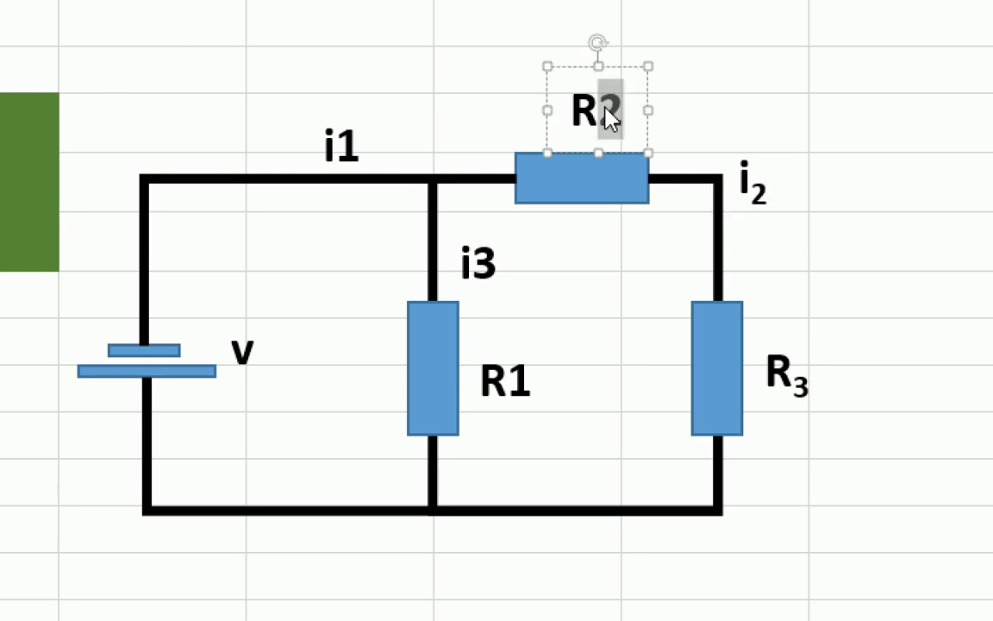
{"action": "key", "text": "ctrl+equal"}
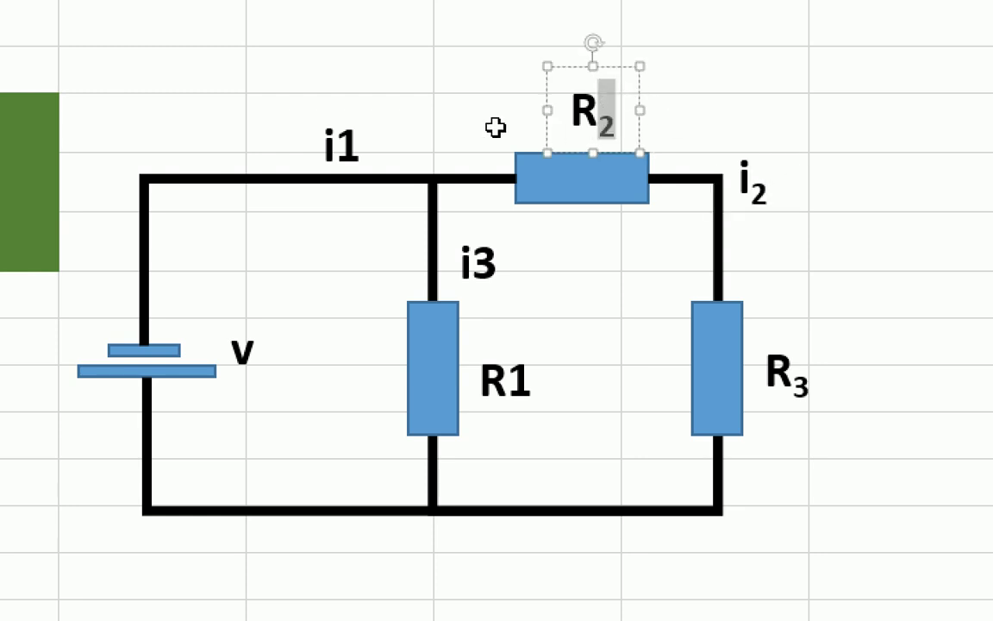
- Format the digit 1 in the "i1" label above the top wire as a subscript
{"action": "left_click", "coordinate": [343, 144]}
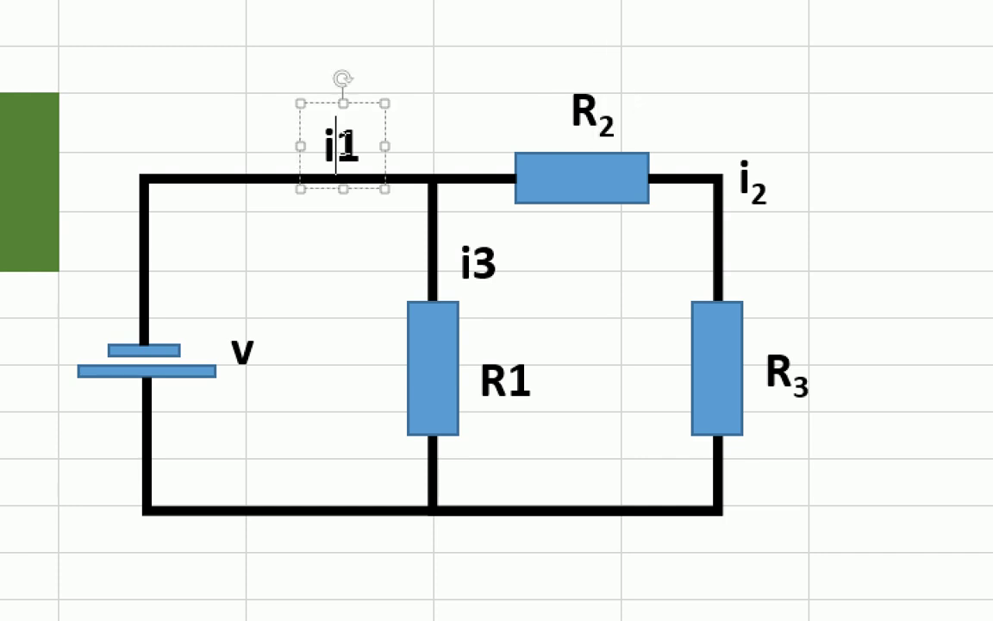
{"action": "double_click", "coordinate": [346, 144]}
{"action": "left_click", "coordinate": [354, 146]}
{"action": "key", "text": "shift+Left"}
{"action": "key", "text": "ctrl+equal"}
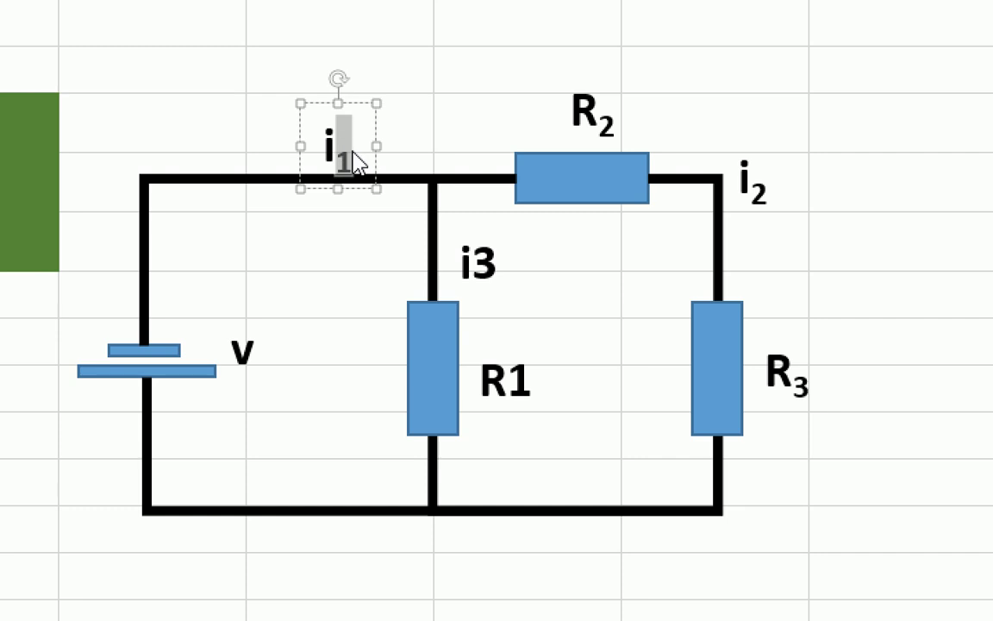
- Format the digits in the middle branch's "i3" and "R1" labels as subscripts
{"action": "left_click", "coordinate": [483, 262]}
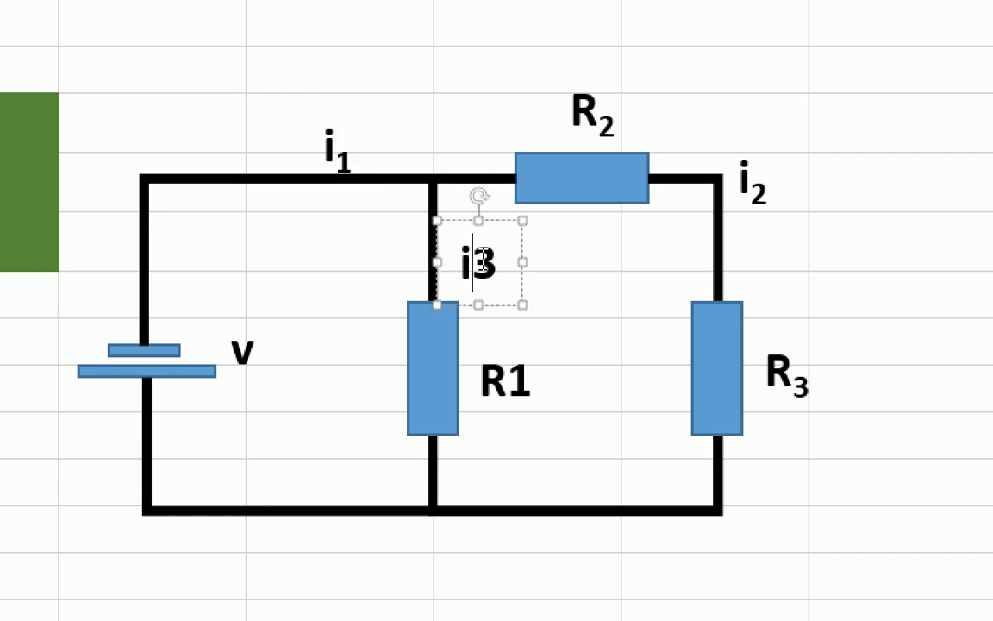
{"action": "key", "text": "shift+Right"}
{"action": "key", "text": "ctrl+equal"}
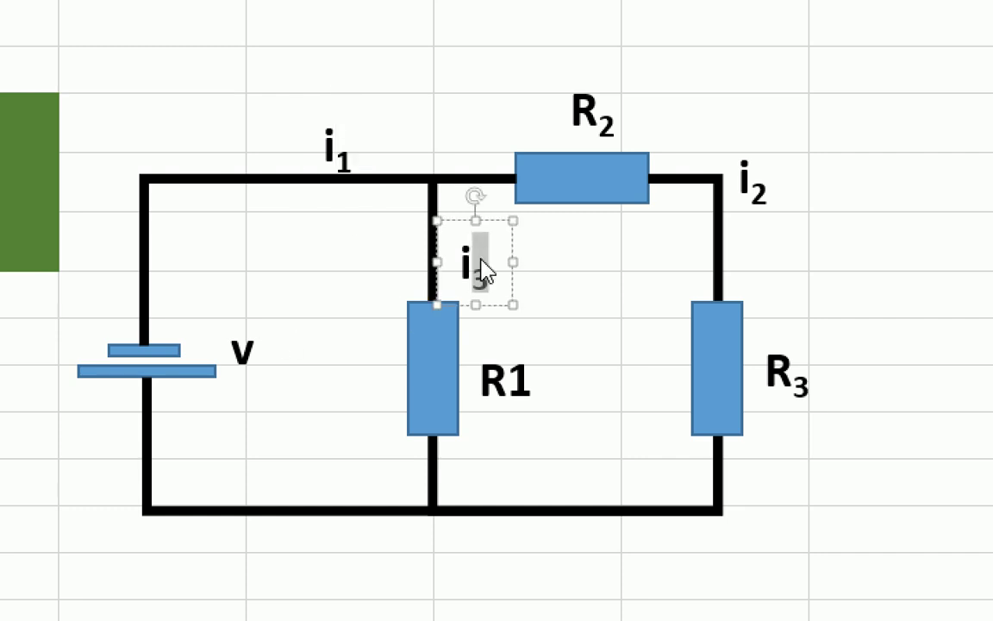
{"action": "left_click", "coordinate": [513, 380]}
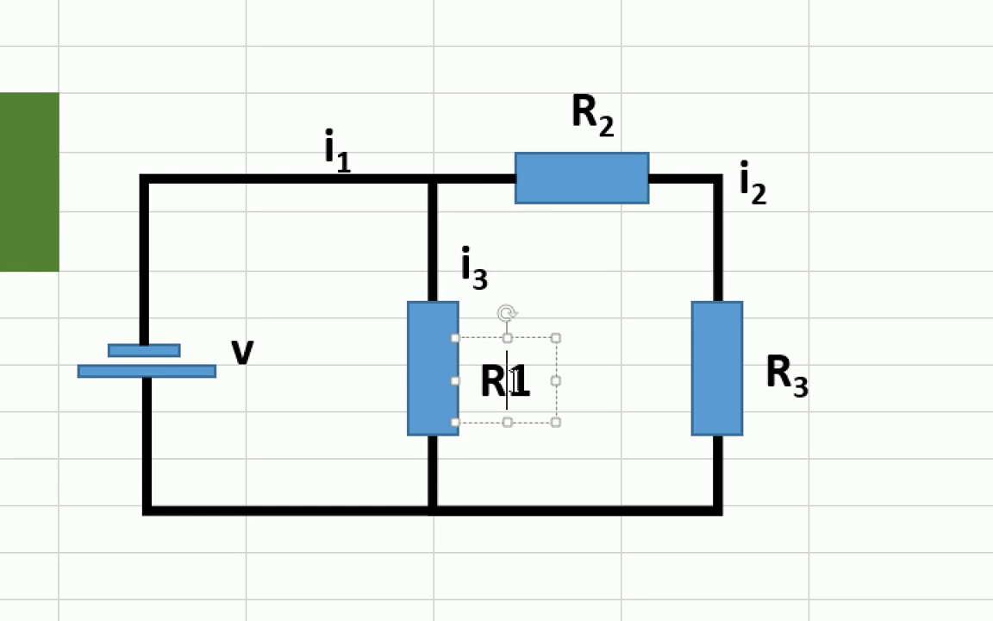
{"action": "key", "text": "shift+Right"}
{"action": "key", "text": "ctrl+equal"}
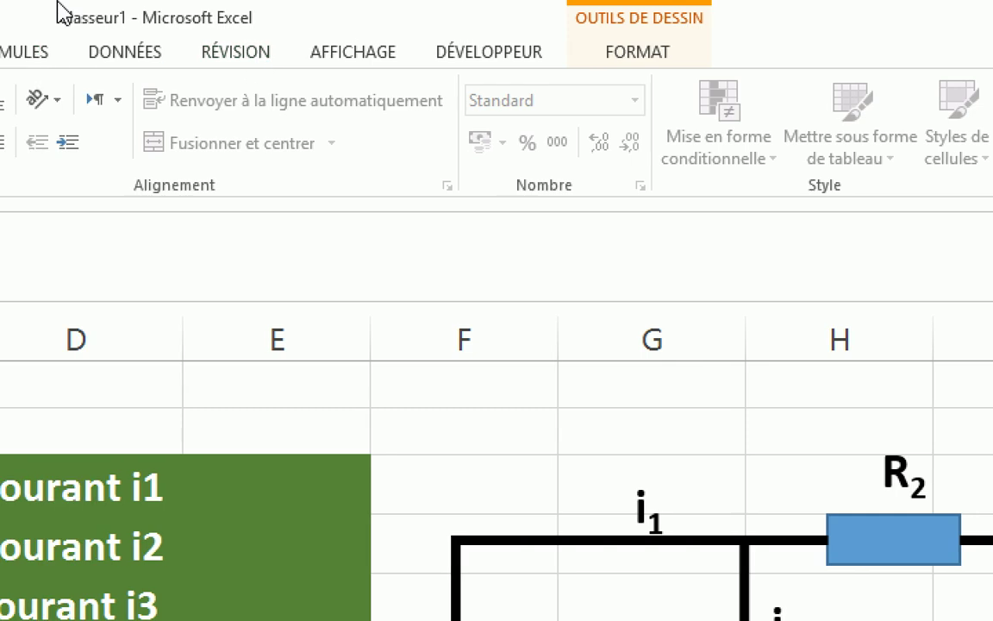
- Draw a horizontal right-pointing arrow about 0.7 cm long just above the left end of the circuit's top wire
{"action": "left_click", "coordinate": [97, 48]}
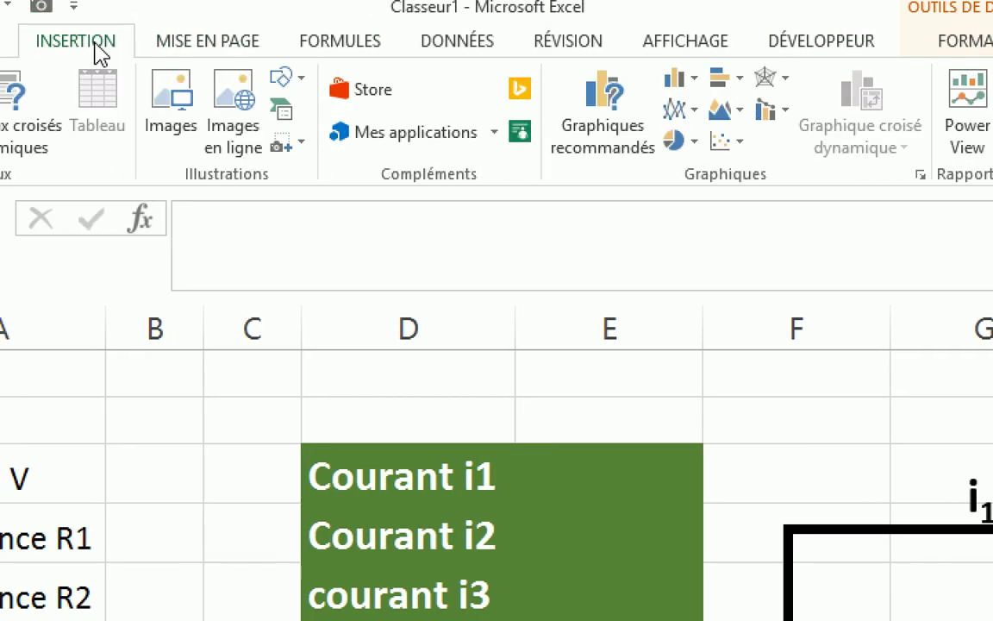
{"action": "left_click", "coordinate": [286, 82]}
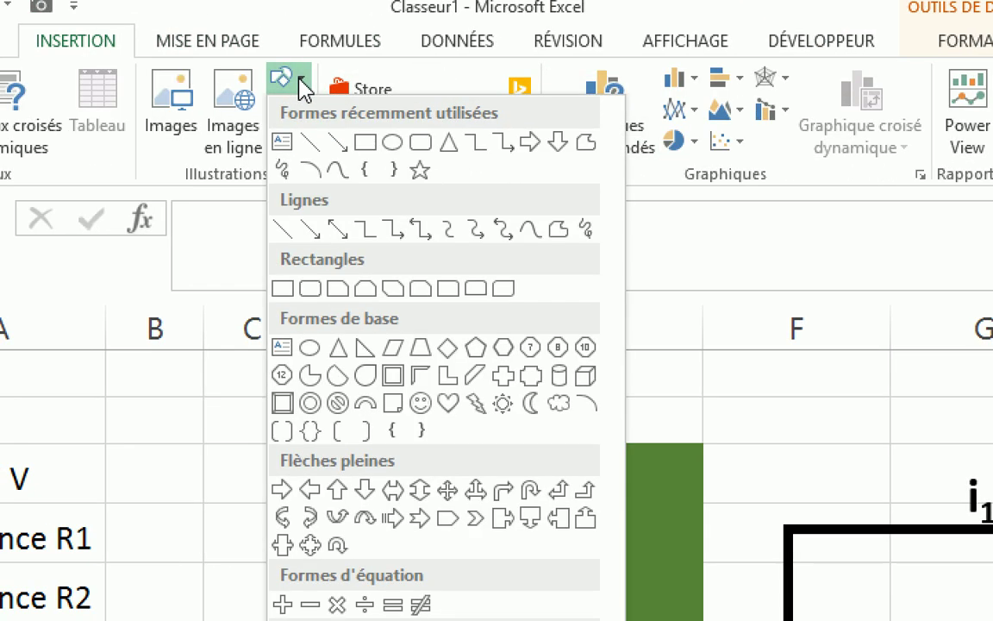
{"action": "left_click", "coordinate": [337, 141]}
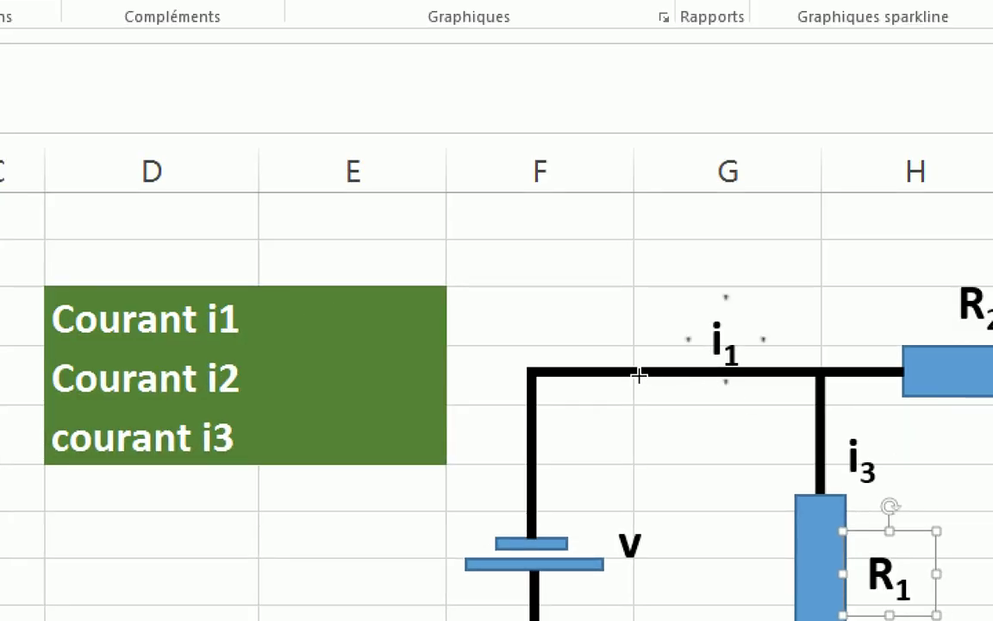
{"action": "left_click_drag", "start_coordinate": [551, 343], "coordinate": [614, 343]}
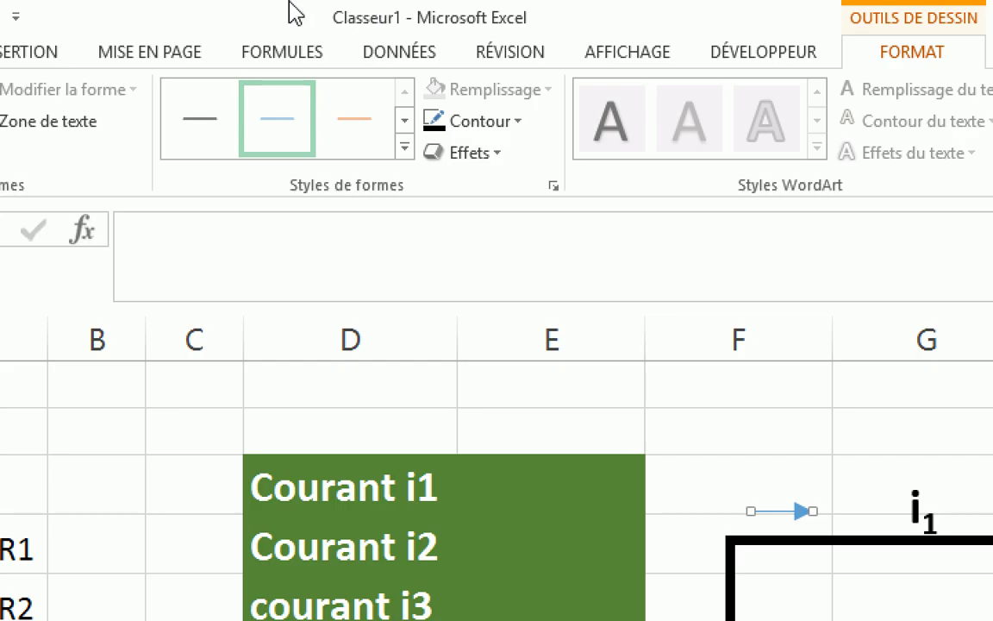
- Give the new arrow a black outline with a 3 pt thickness
{"action": "left_click", "coordinate": [433, 121]}
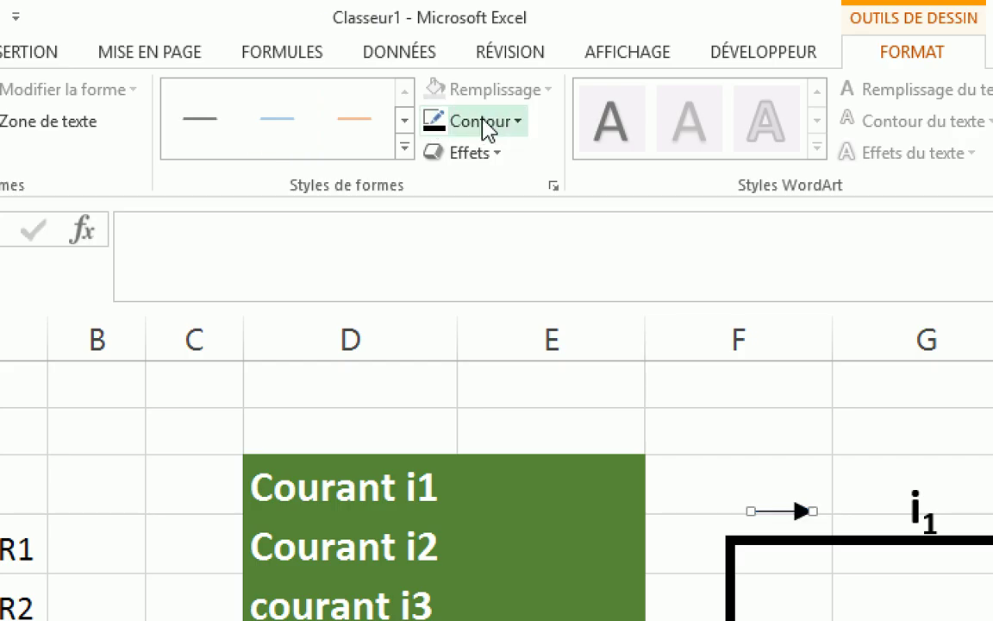
{"action": "left_click", "coordinate": [518, 121]}
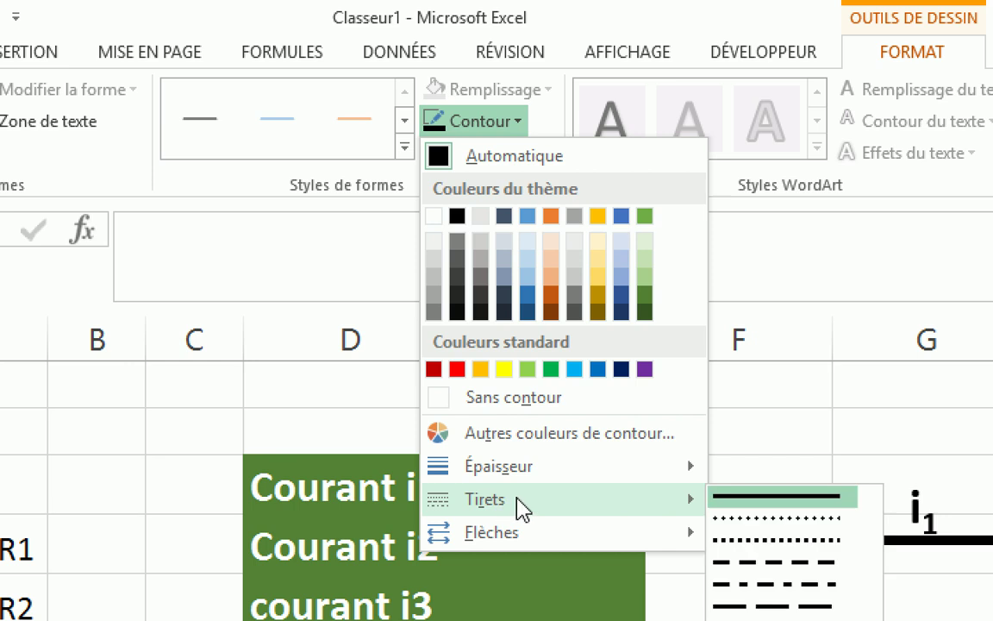
{"action": "mouse_move", "coordinate": [544, 470]}
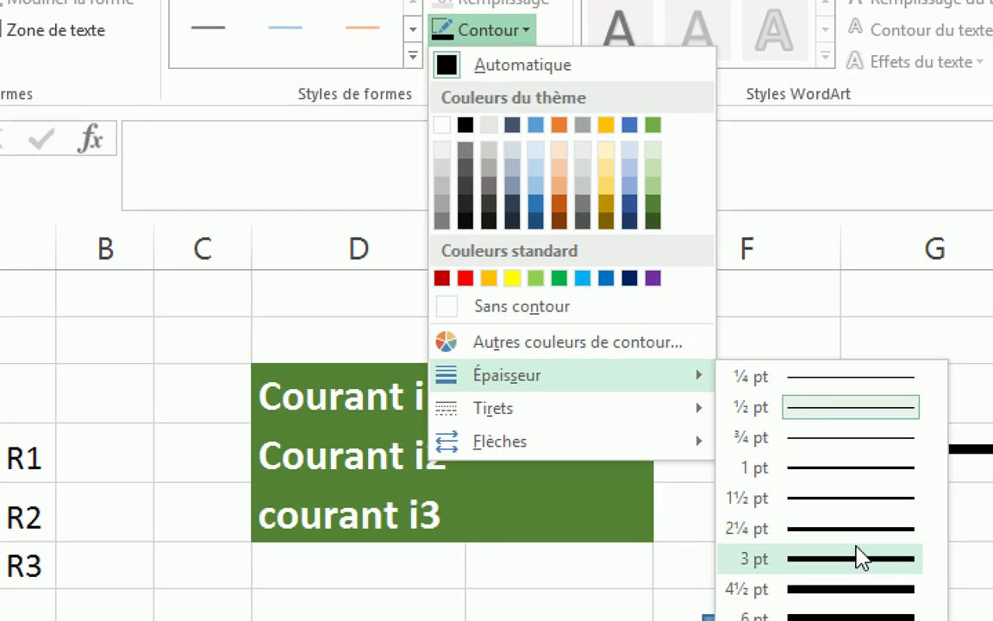
{"action": "left_click", "coordinate": [859, 560]}
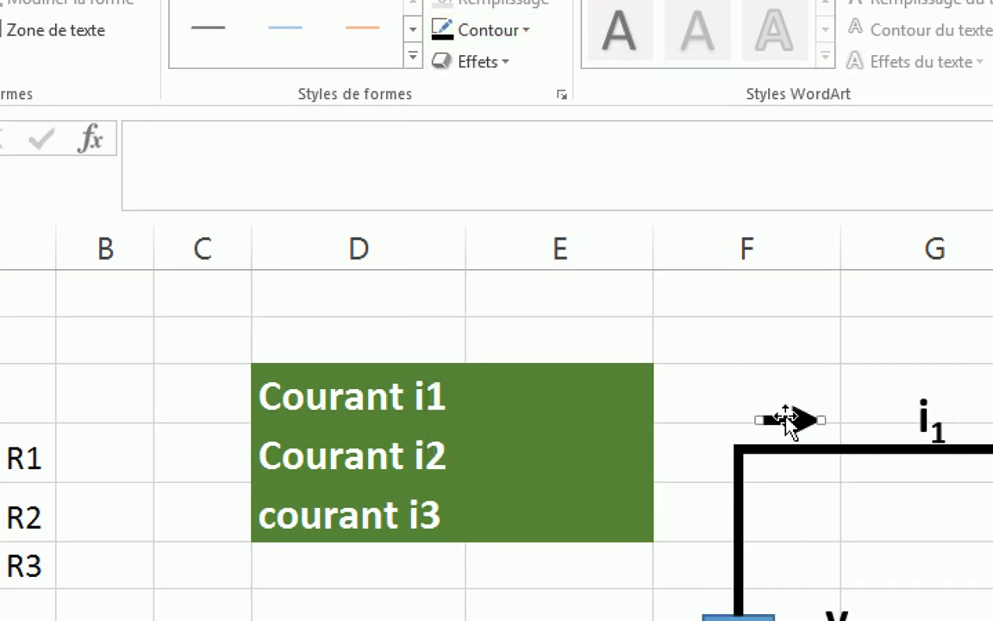
- Place the arrow on the top wire beside the i1 label and put a copy on the right vertical wire below i2
{"action": "left_click_drag", "start_coordinate": [786, 419], "coordinate": [915, 448]}
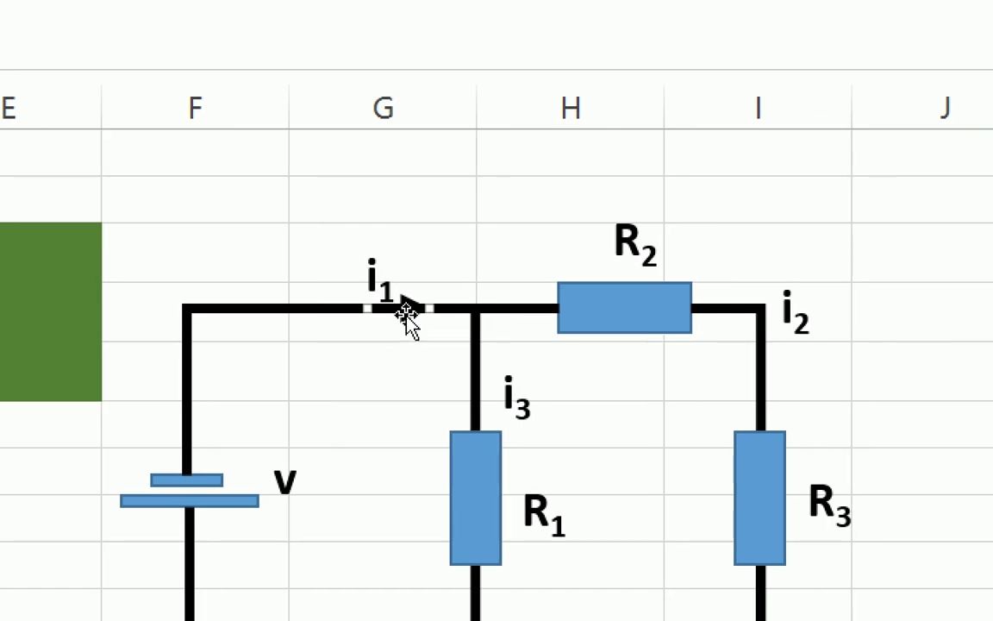
{"action": "left_click_drag", "start_coordinate": [409, 312], "coordinate": [776, 366]}
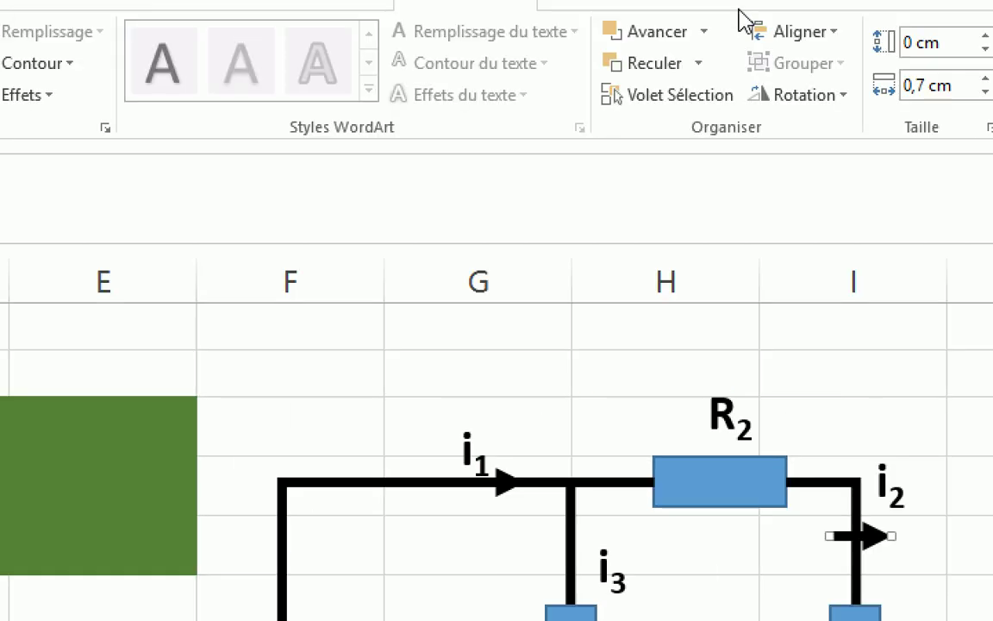